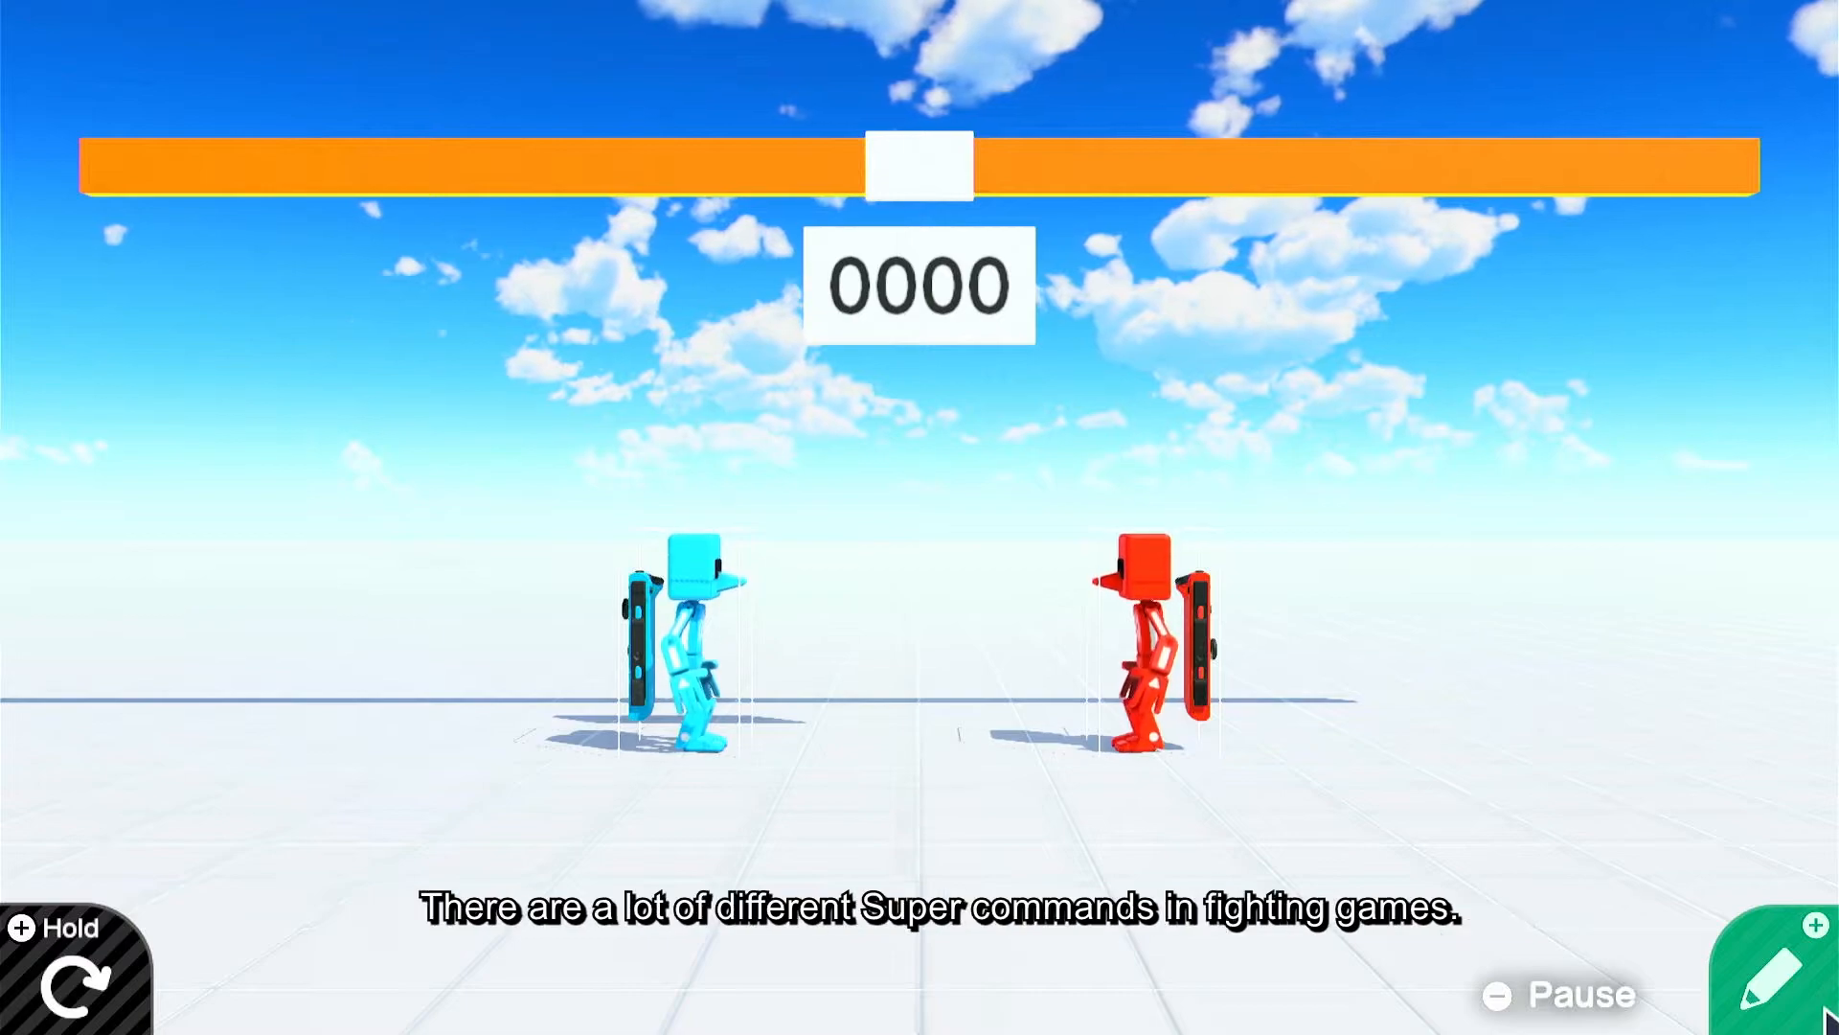
- Open the program for editing and move the nodon cluster containing the 1P anim box downward to clear space
{"action": "left_click", "coordinate": [1826, 1013]}
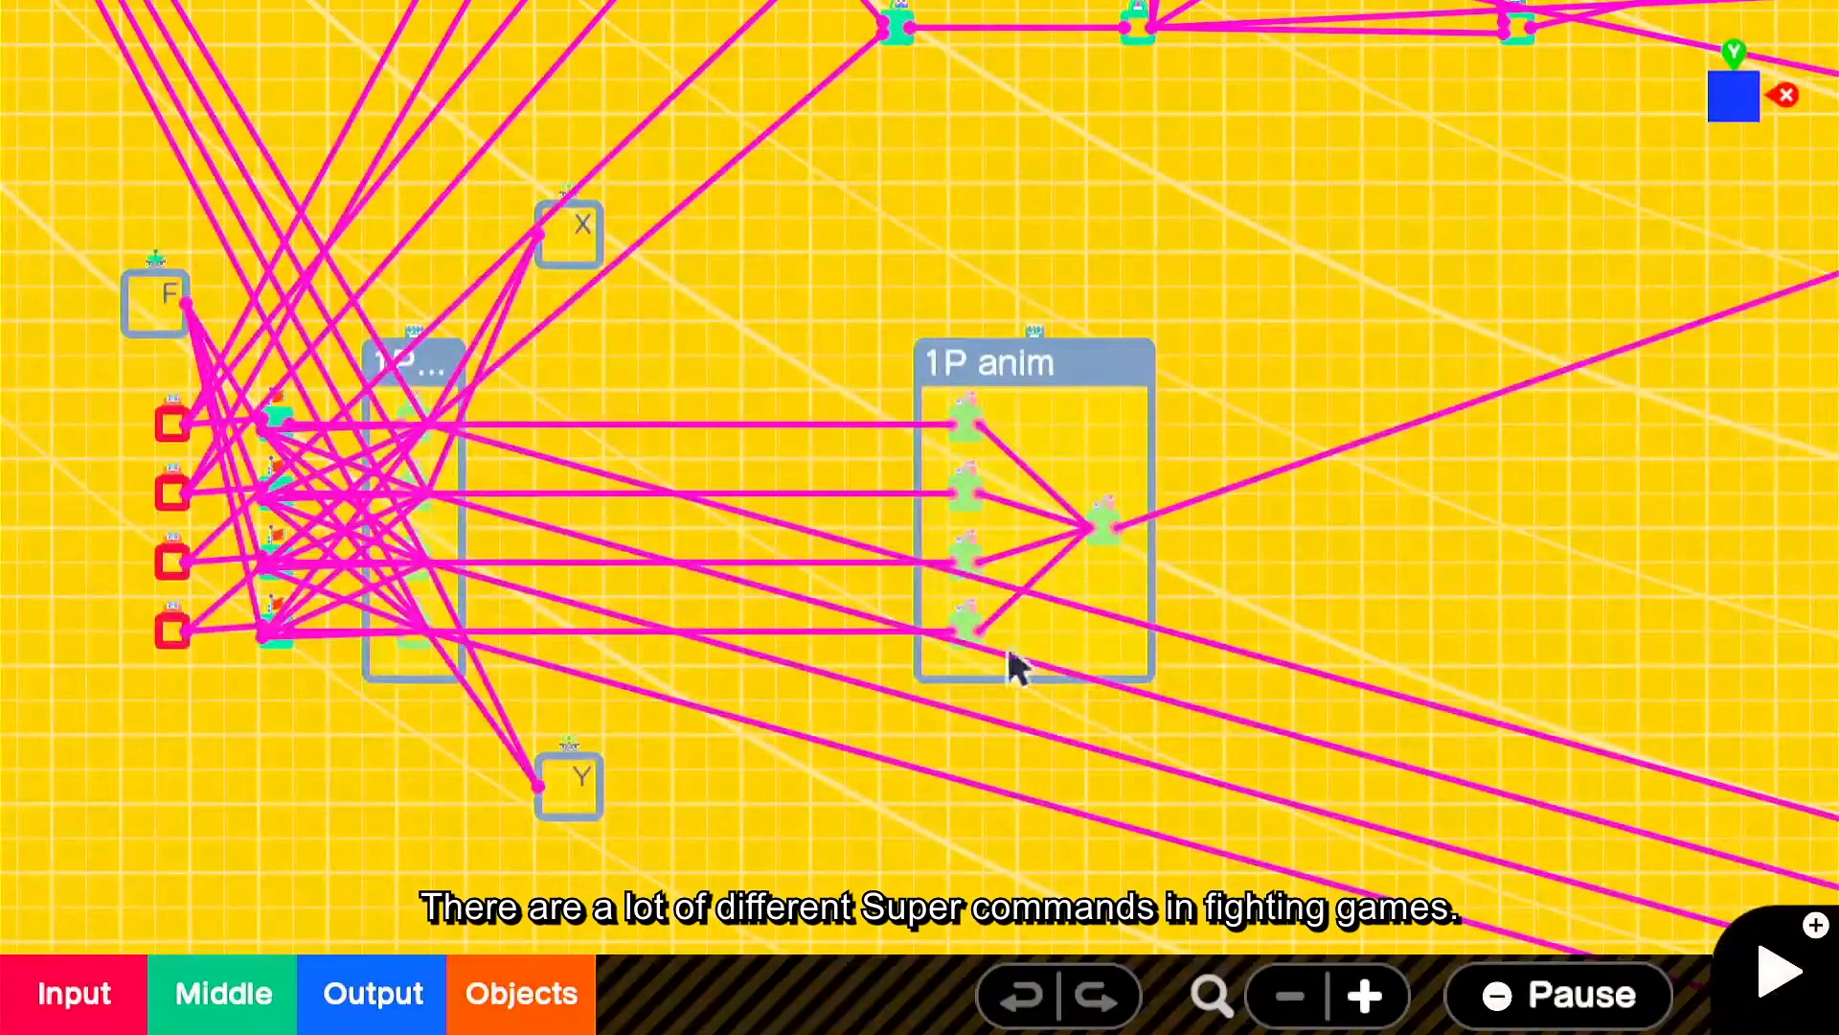
{"action": "left_click_drag", "start_coordinate": [52, 150], "coordinate": [1285, 881]}
{"action": "right_click_drag", "start_coordinate": [905, 625], "coordinate": [923, 342]}
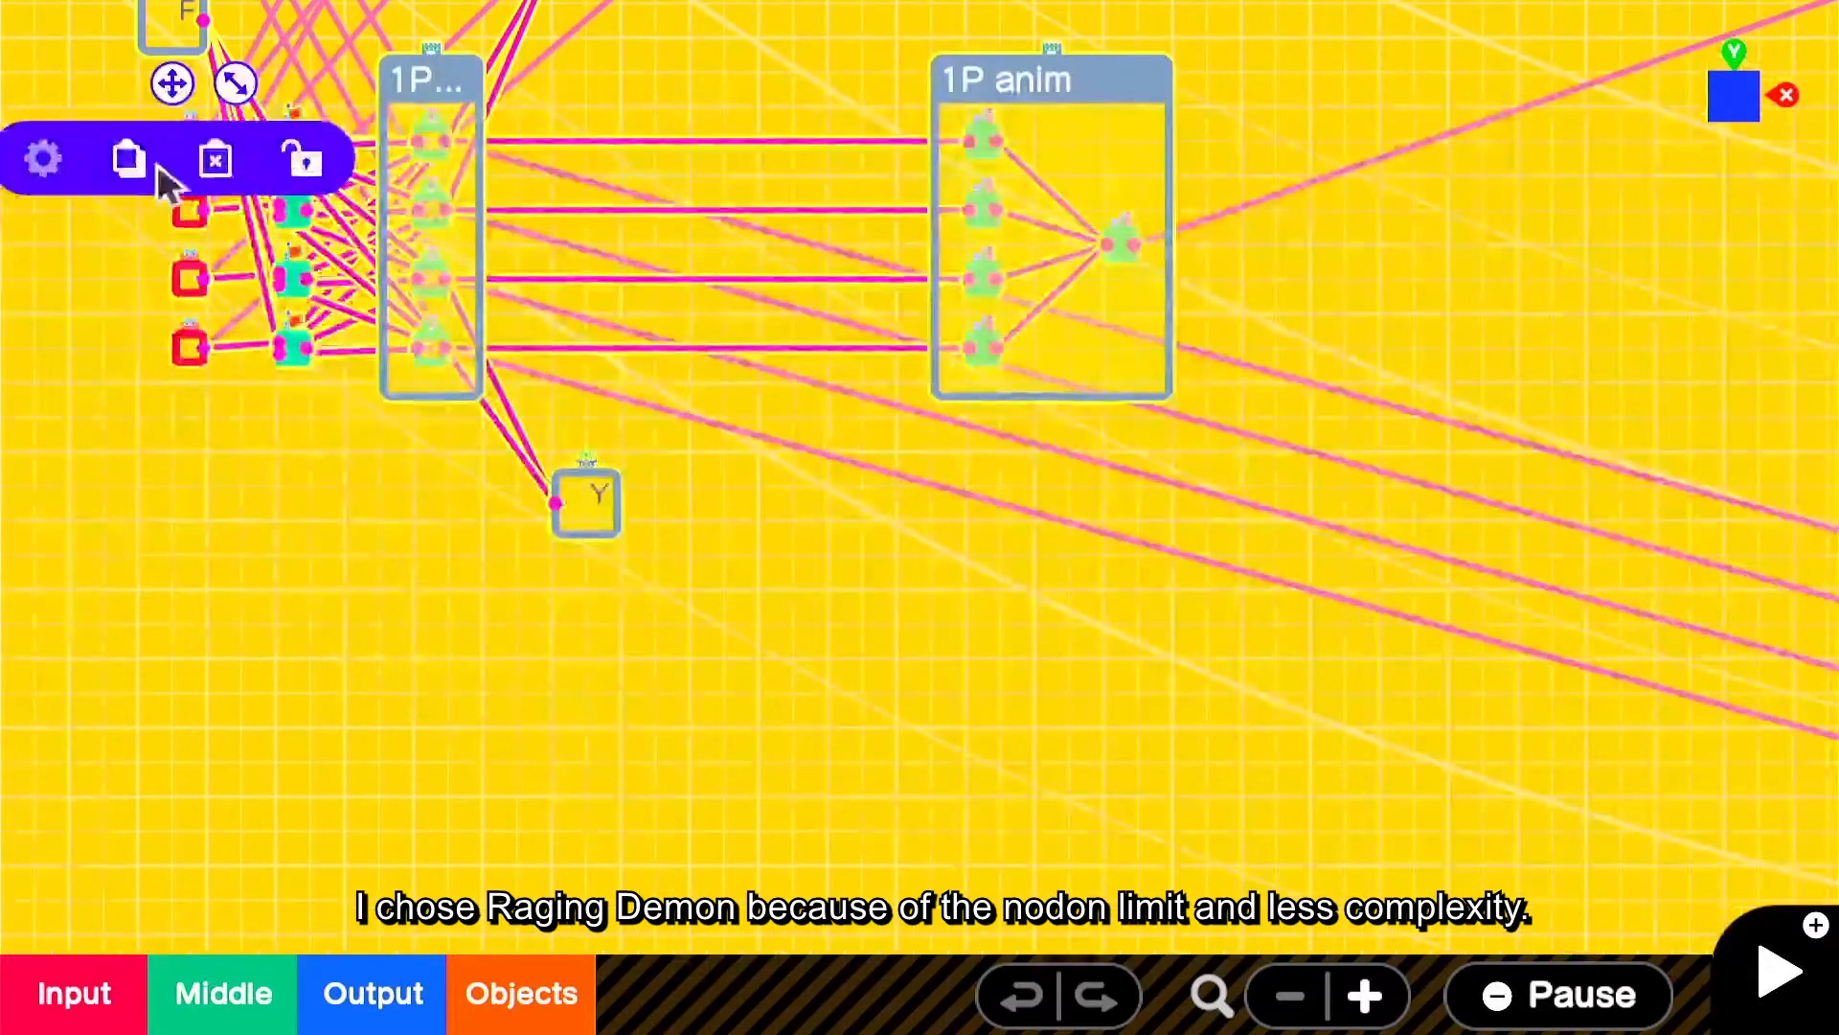
{"action": "left_click_drag", "start_coordinate": [173, 88], "coordinate": [162, 614]}
{"action": "right_click_drag", "start_coordinate": [886, 98], "coordinate": [714, 537]}
{"action": "scroll", "coordinate": [799, 360], "scroll_direction": "up", "scroll_amount": 1}
{"action": "left_click", "coordinate": [689, 404]}
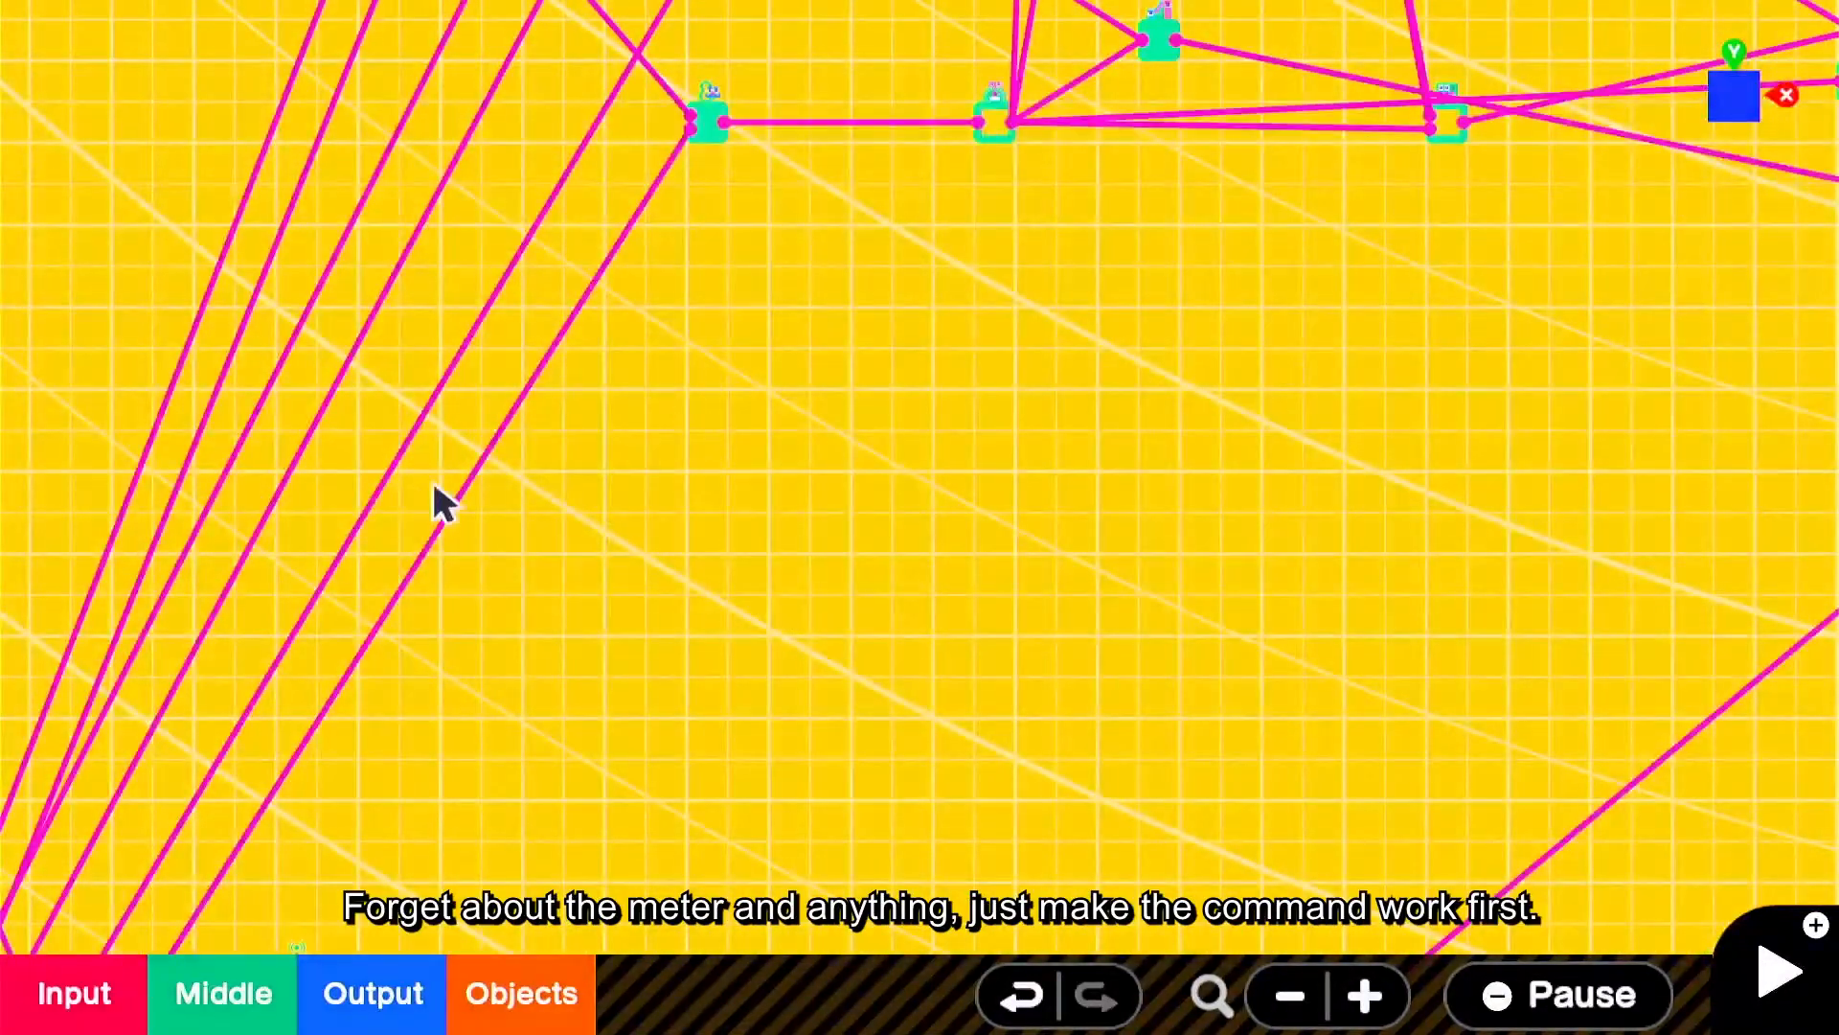
- Add a button-press nodon for the Y button and place it in the cleared area
{"action": "right_click_drag", "start_coordinate": [423, 484], "coordinate": [535, 414]}
{"action": "left_click", "coordinate": [92, 977]}
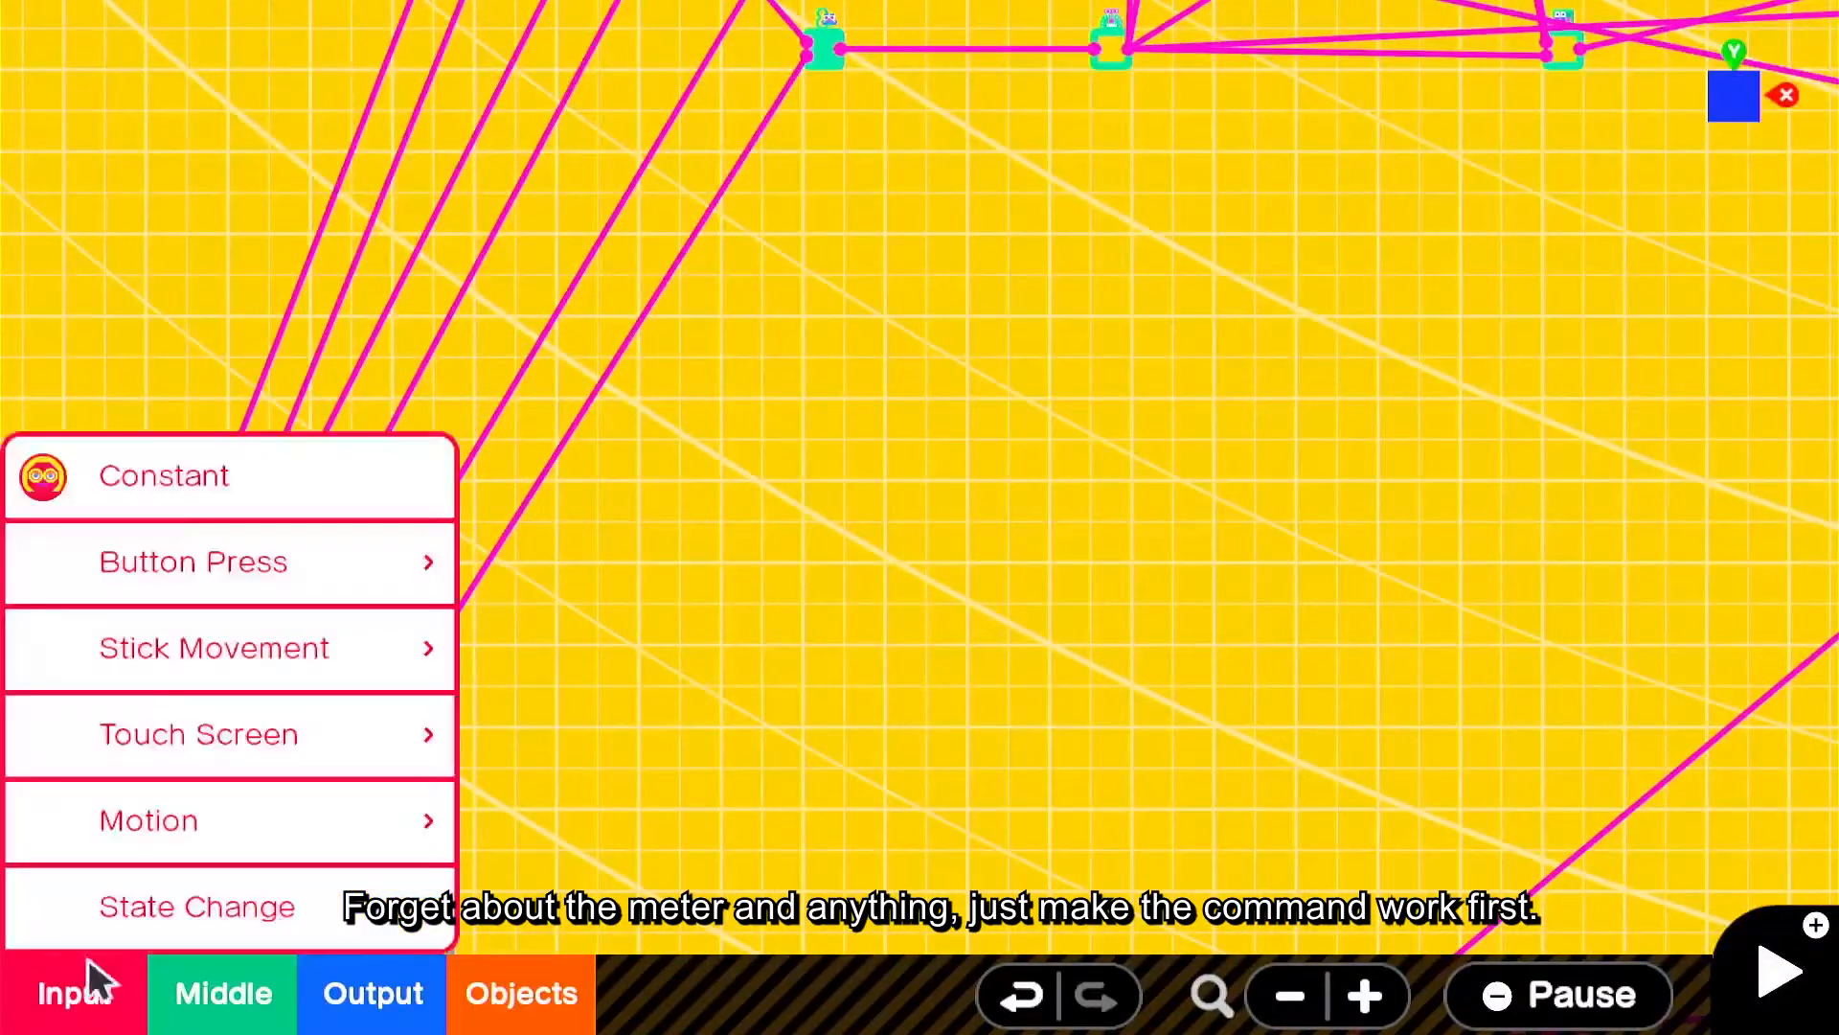
{"action": "left_click", "coordinate": [197, 596]}
{"action": "left_click", "coordinate": [772, 468]}
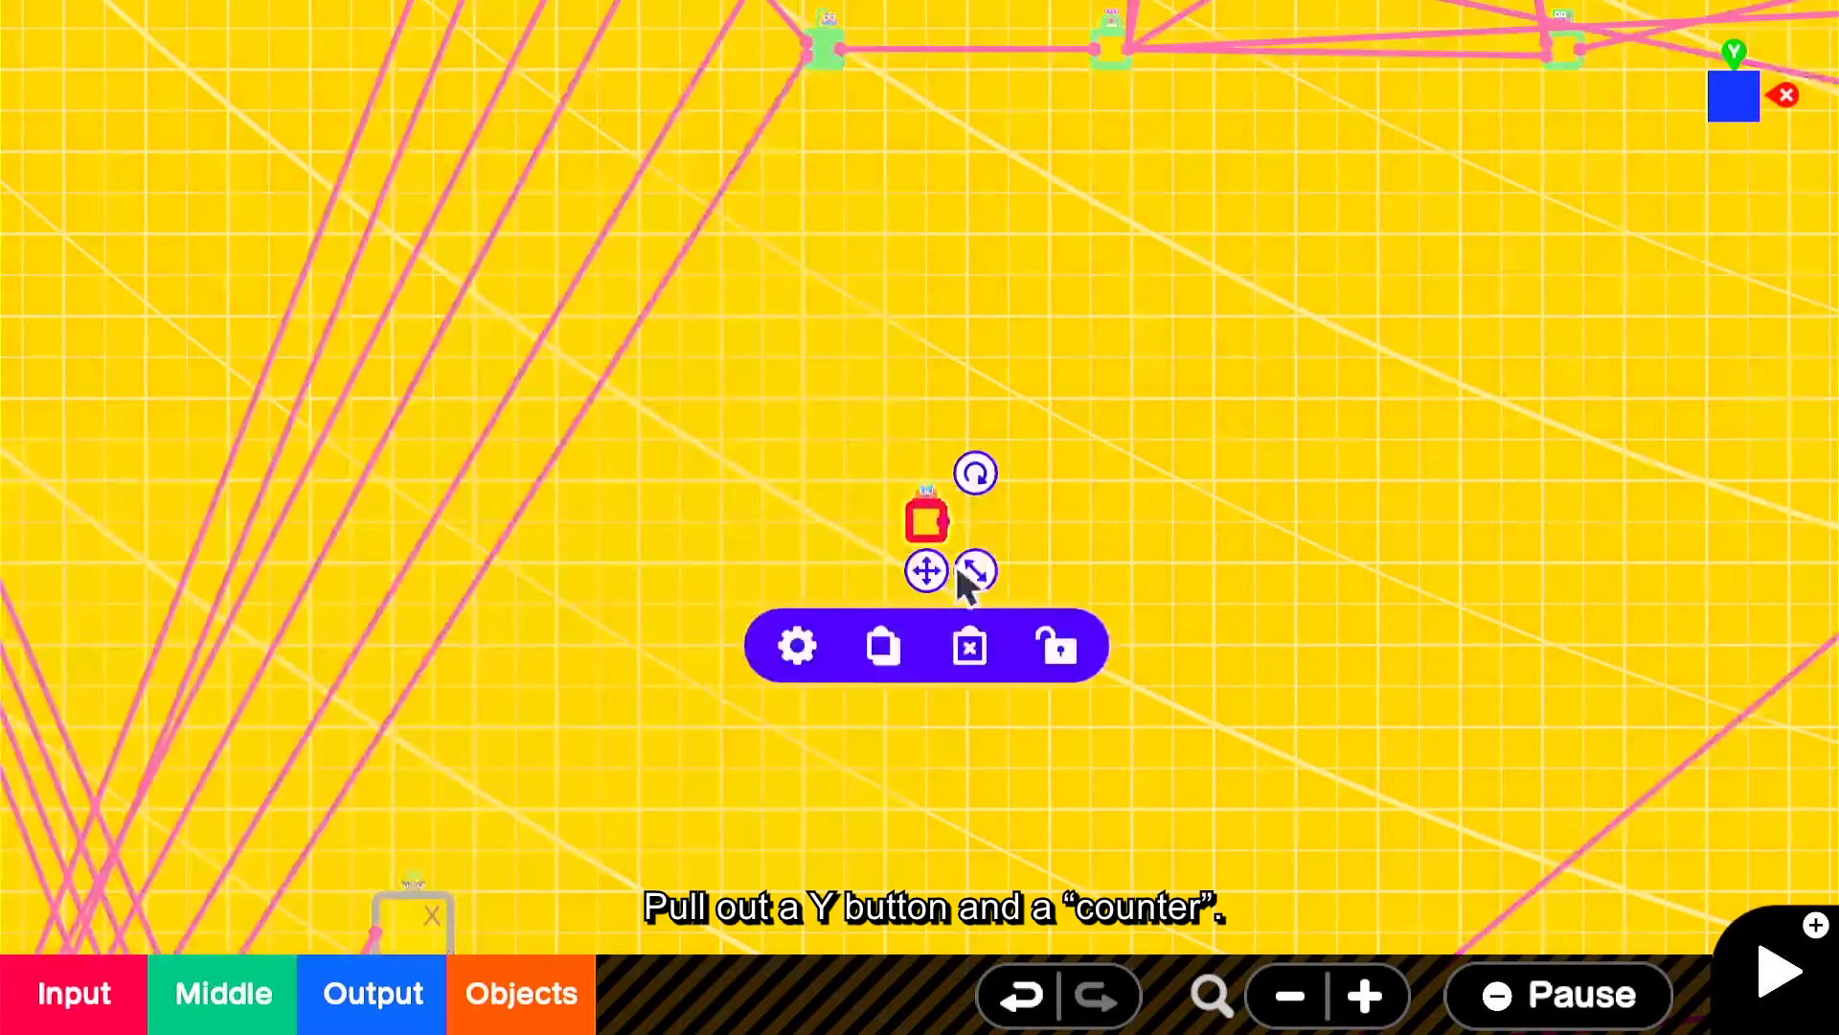
{"action": "left_click_drag", "start_coordinate": [927, 571], "coordinate": [645, 353]}
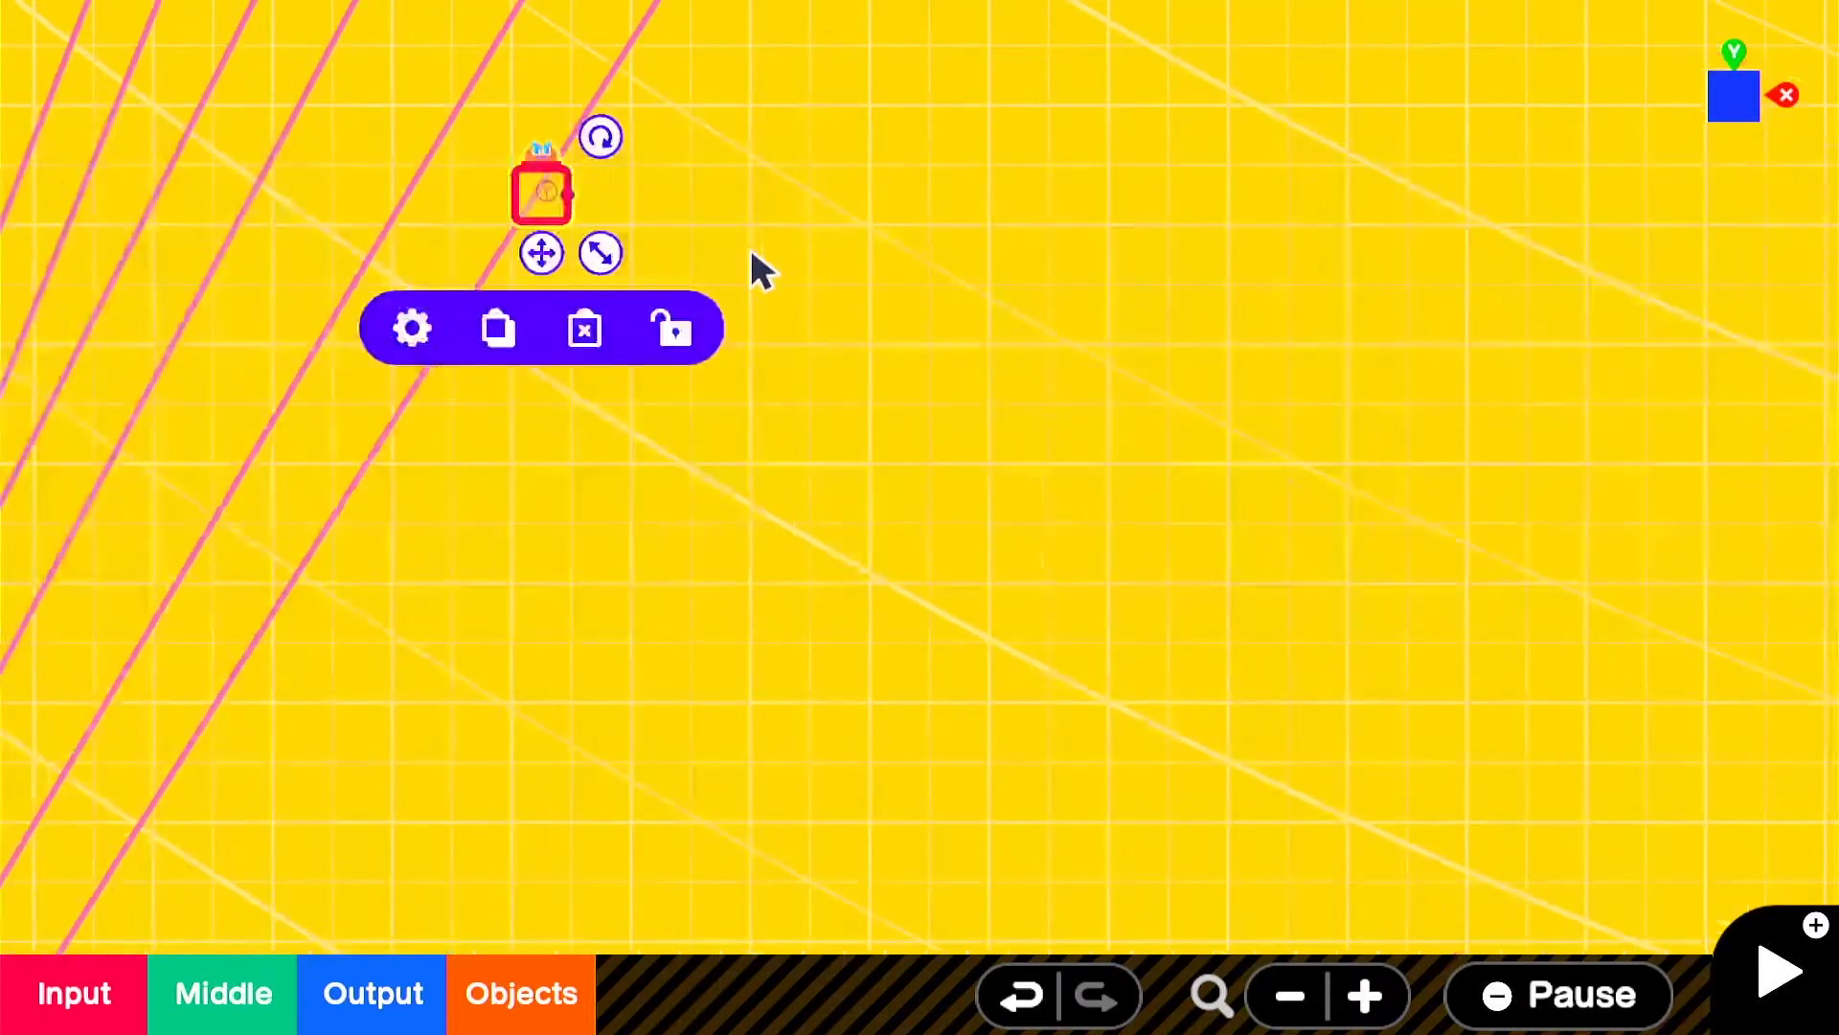
{"action": "left_click_drag", "start_coordinate": [752, 253], "coordinate": [786, 494]}
{"action": "left_click_drag", "start_coordinate": [587, 506], "coordinate": [462, 498]}
- Add a Counter nodon beside the Y button nodon and connect the button's output to the counter's first input
{"action": "left_click", "coordinate": [223, 994]}
{"action": "left_click", "coordinate": [428, 651]}
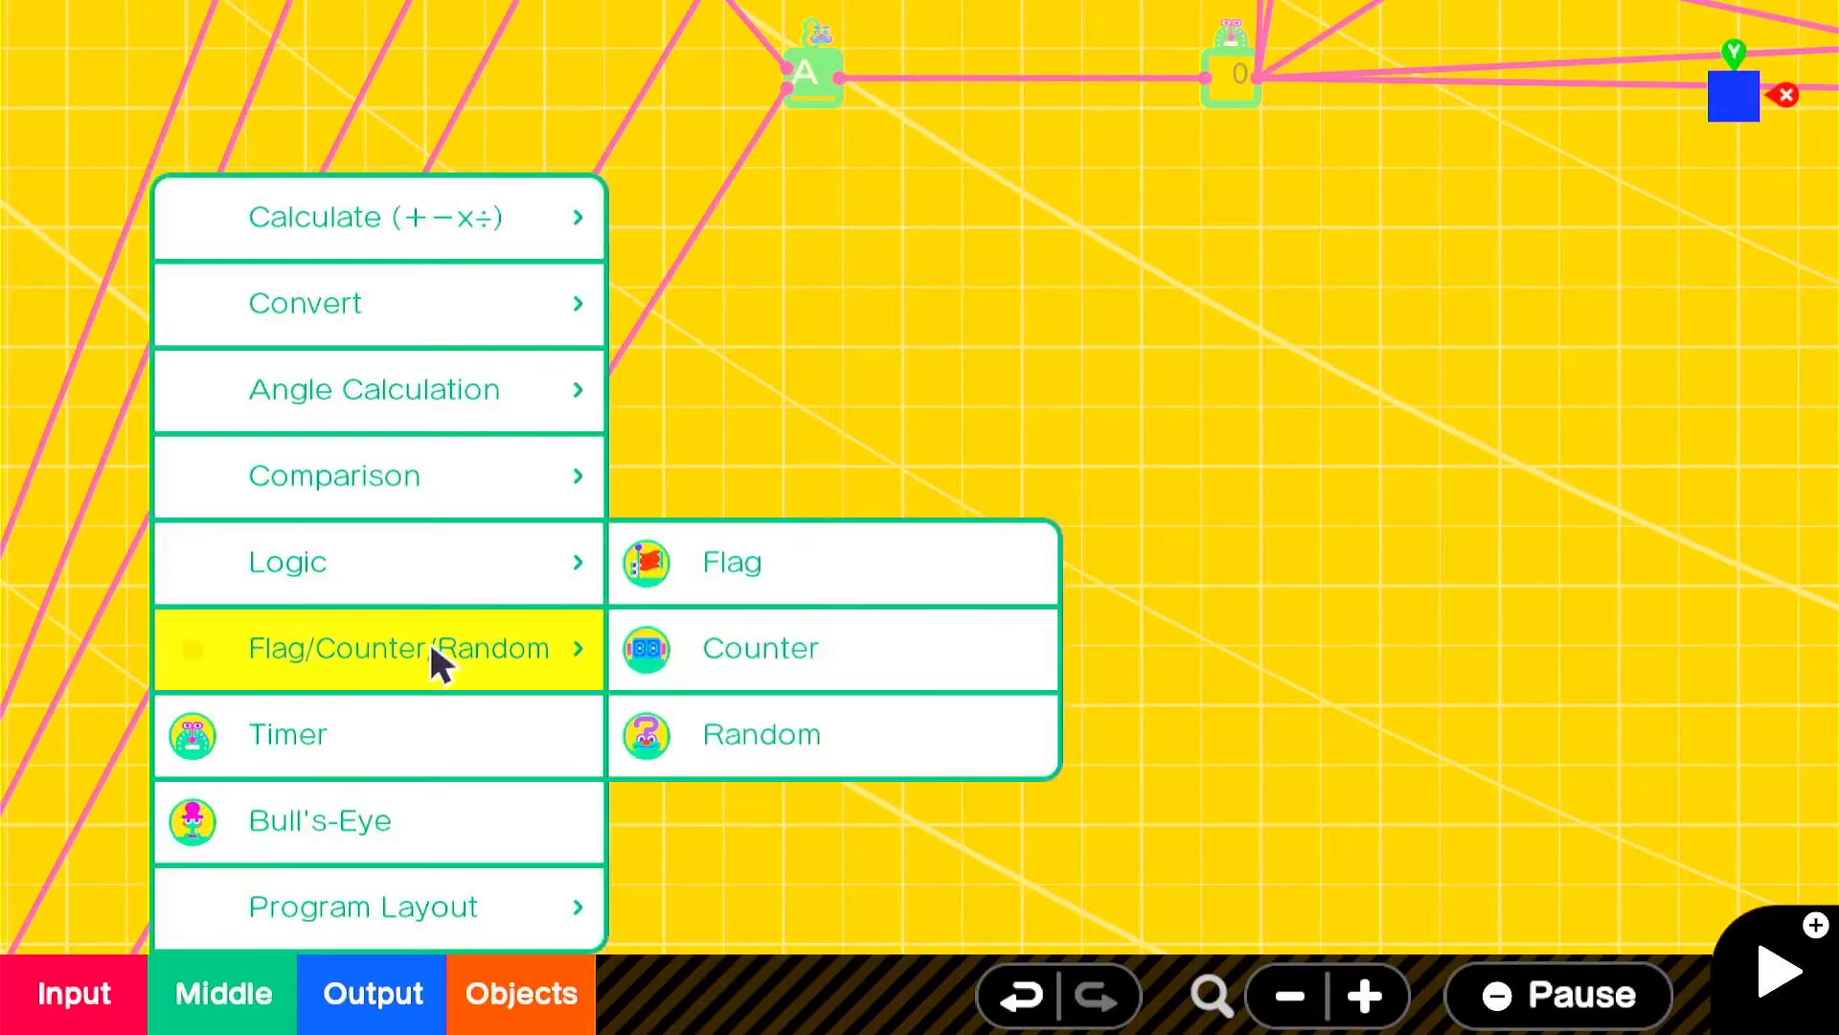
{"action": "left_click", "coordinate": [803, 642]}
{"action": "left_click_drag", "start_coordinate": [924, 587], "coordinate": [612, 497]}
{"action": "scroll", "coordinate": [506, 412], "scroll_direction": "up", "scroll_amount": 3}
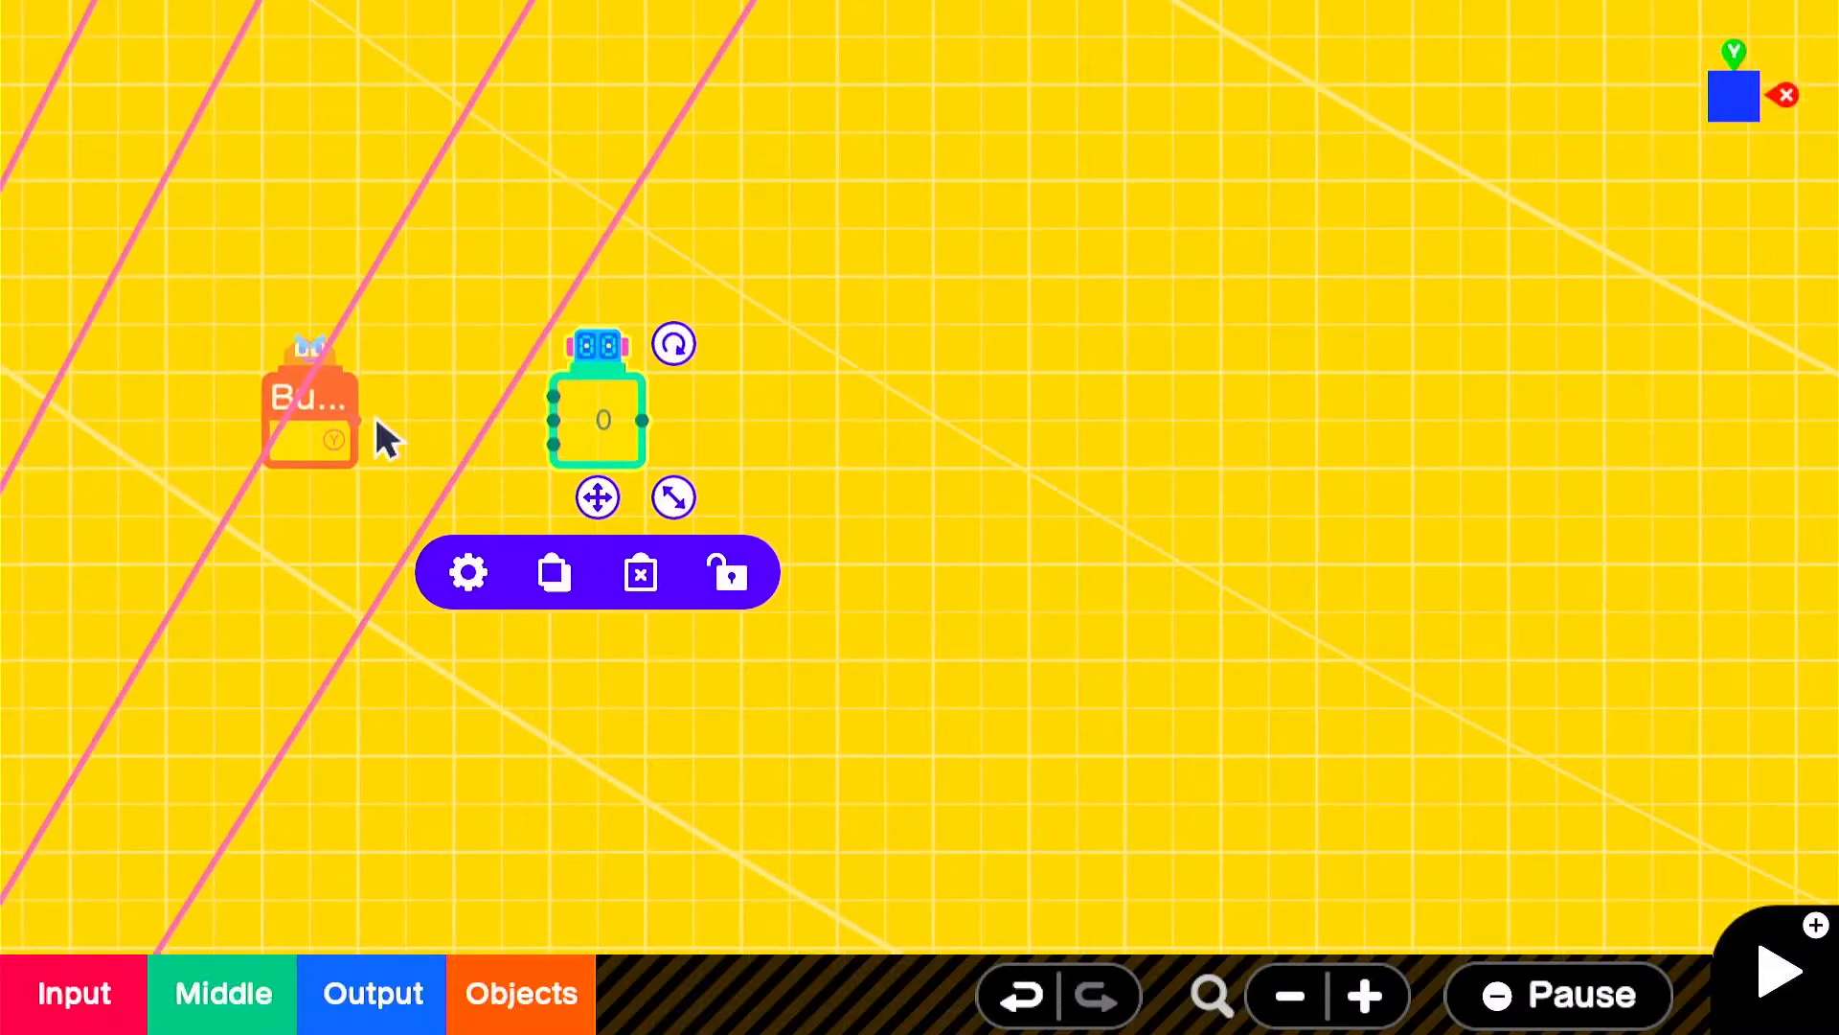
{"action": "left_click_drag", "start_coordinate": [356, 421], "coordinate": [526, 393]}
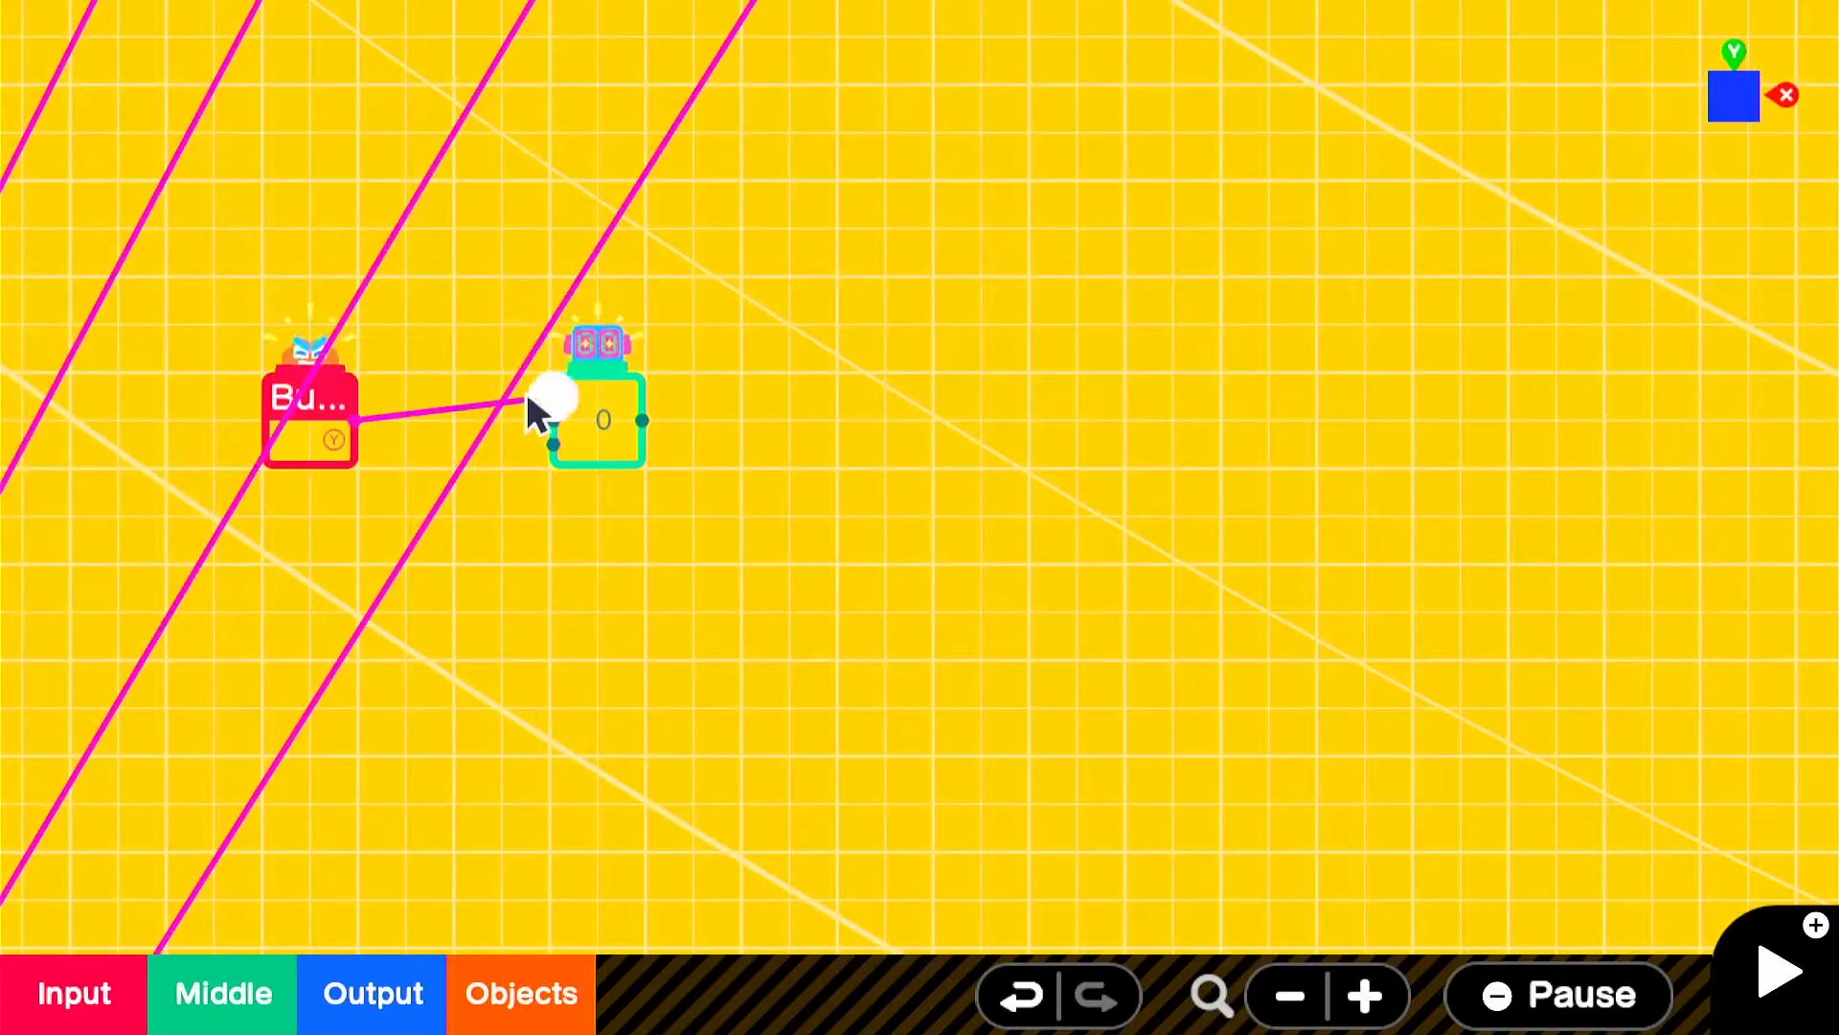
- Set the counter to count on change from 0, in Range mode with a range of 0 to 2
{"action": "left_click", "coordinate": [604, 442]}
{"action": "left_click", "coordinate": [468, 586]}
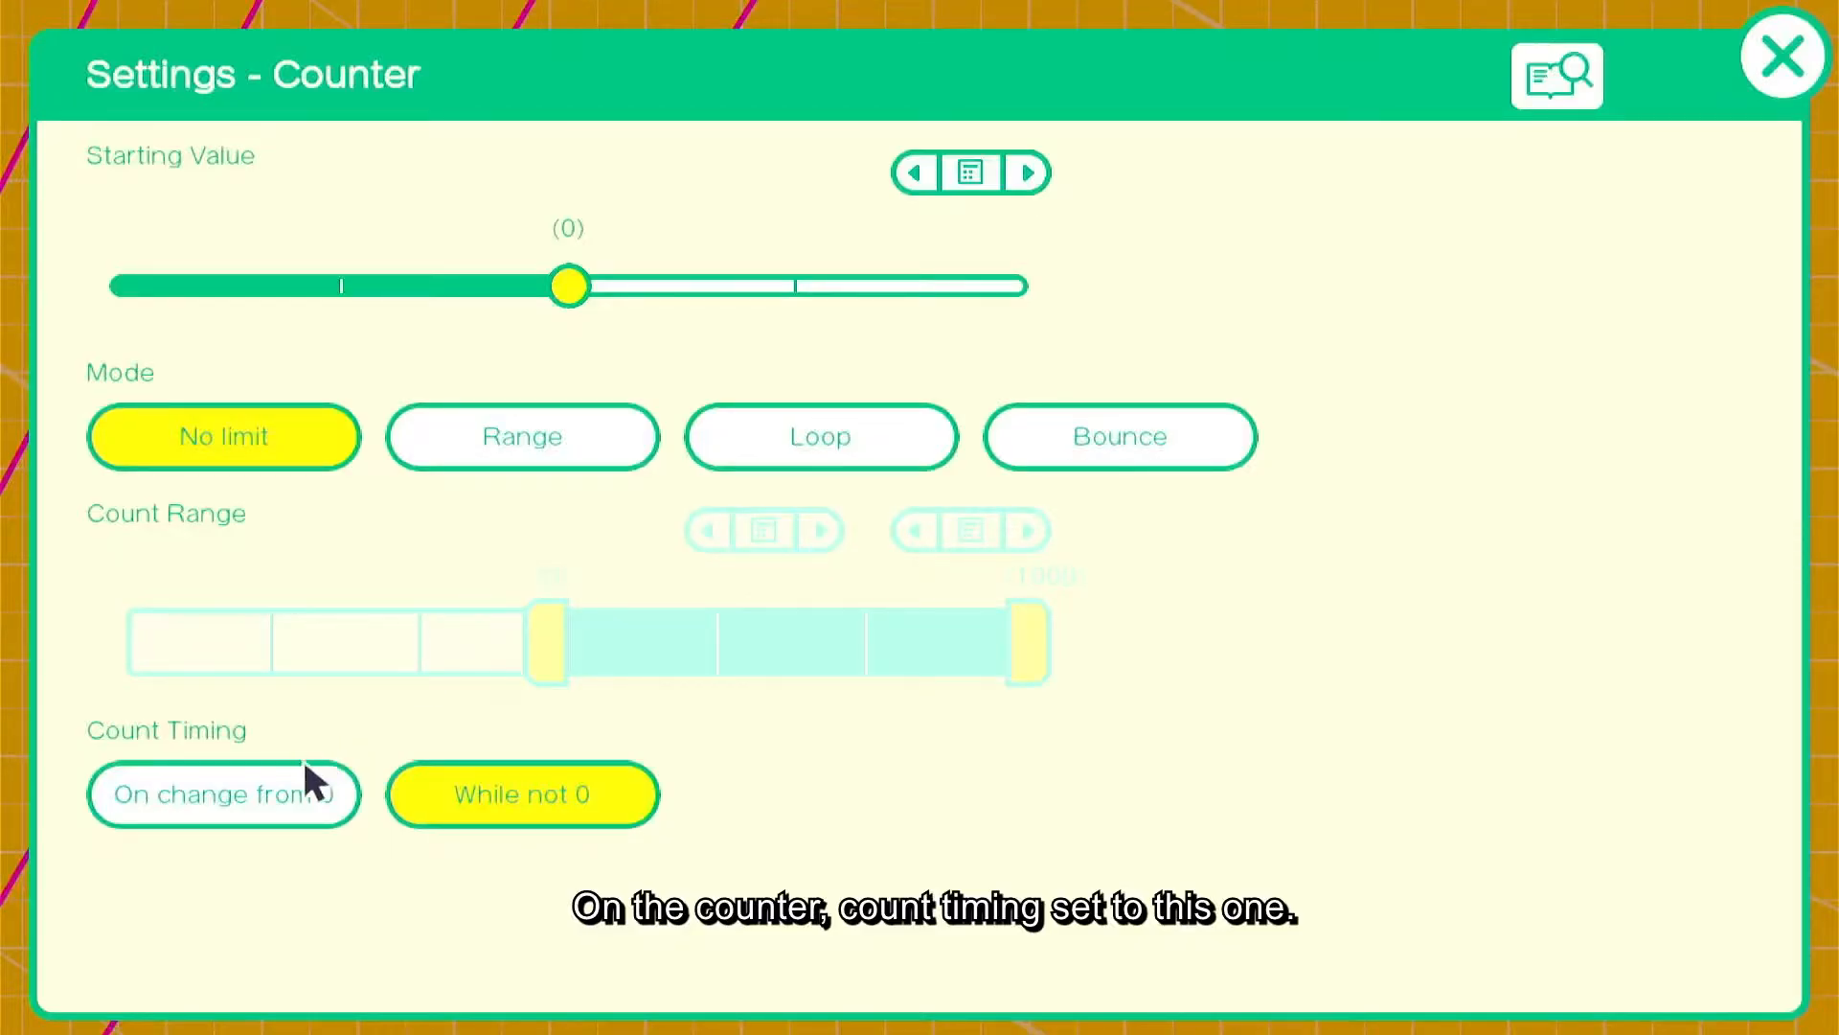
{"action": "left_click", "coordinate": [270, 791]}
{"action": "left_click", "coordinate": [511, 436]}
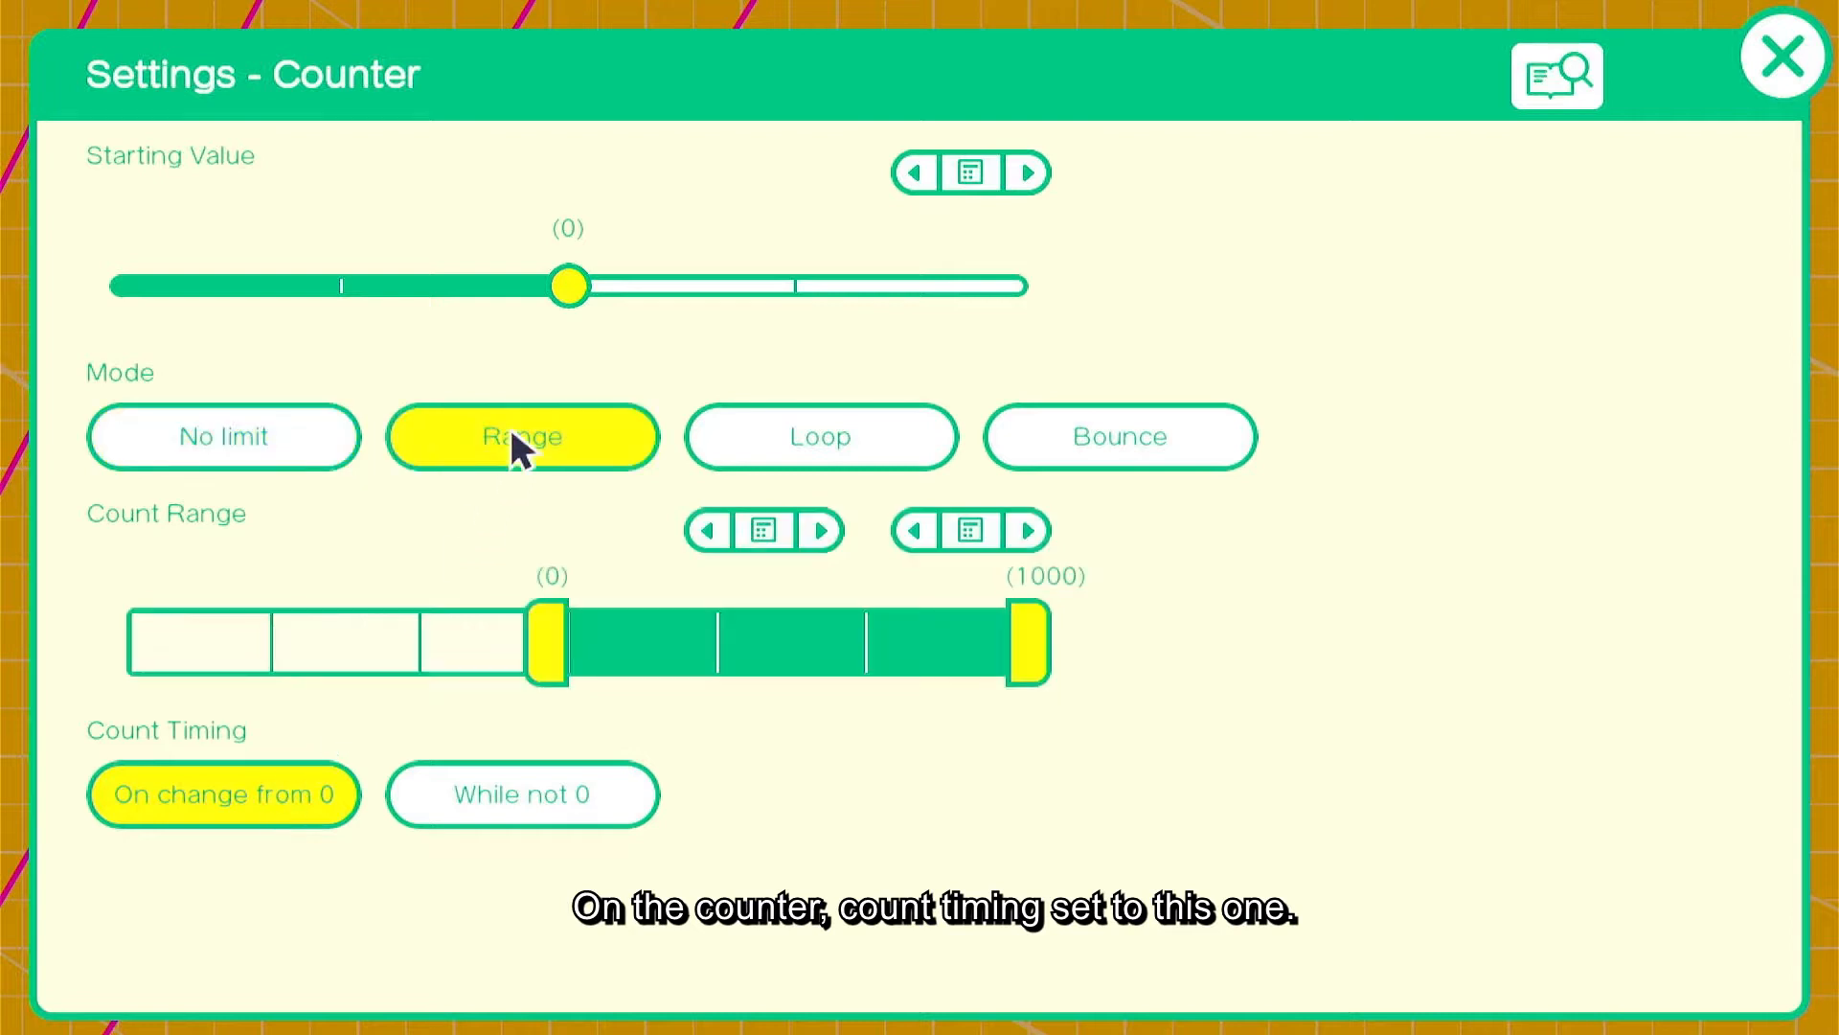
{"action": "left_click", "coordinate": [970, 534]}
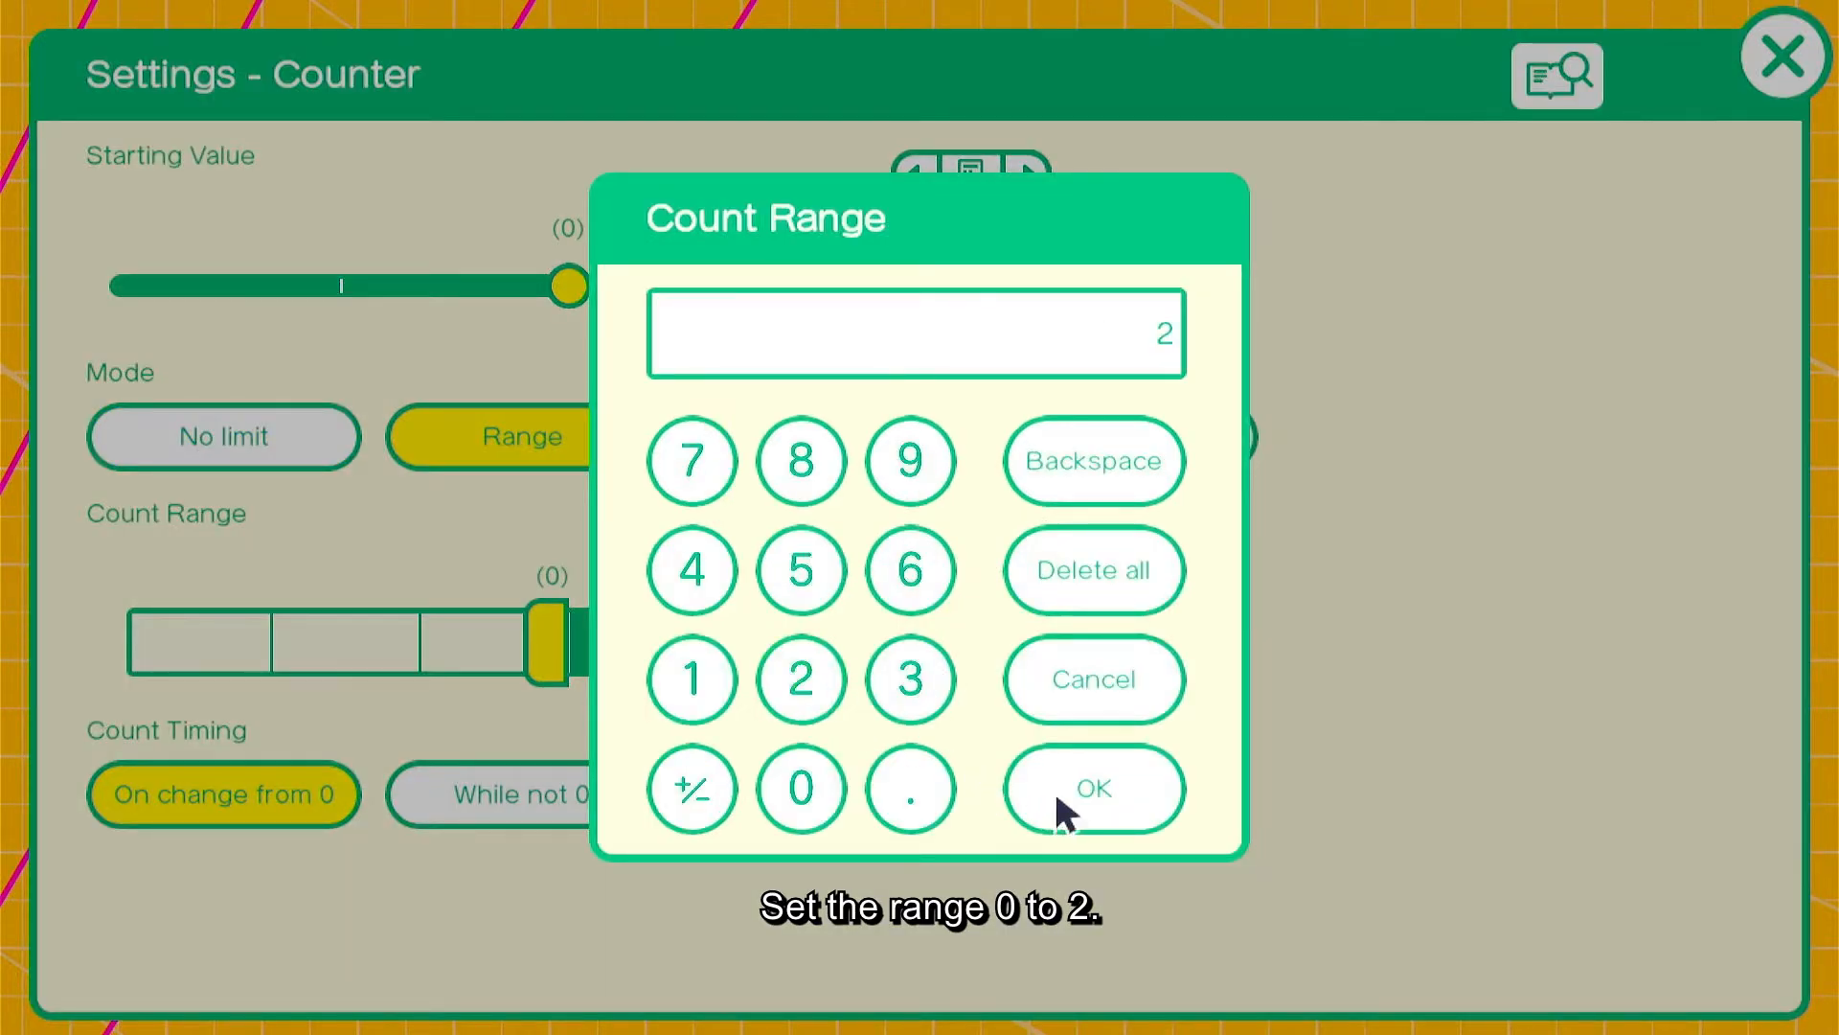
{"action": "left_click", "coordinate": [1055, 799]}
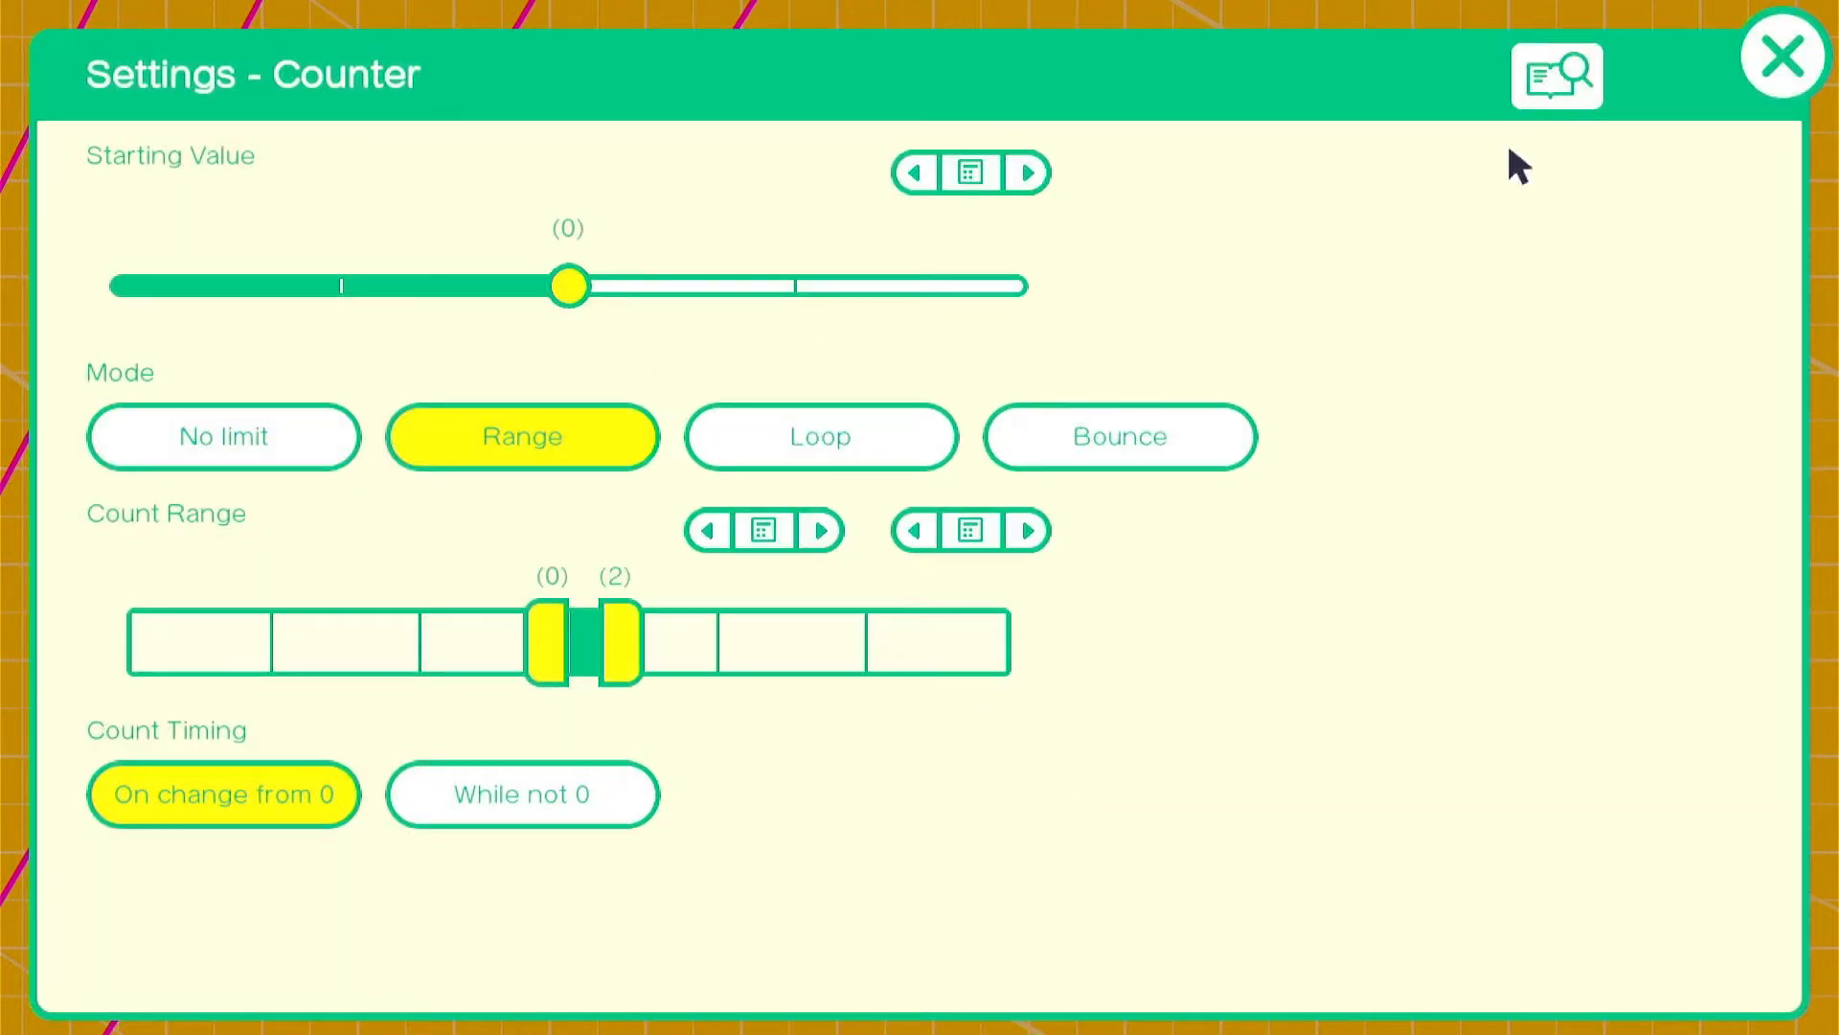
{"action": "left_click", "coordinate": [1784, 59]}
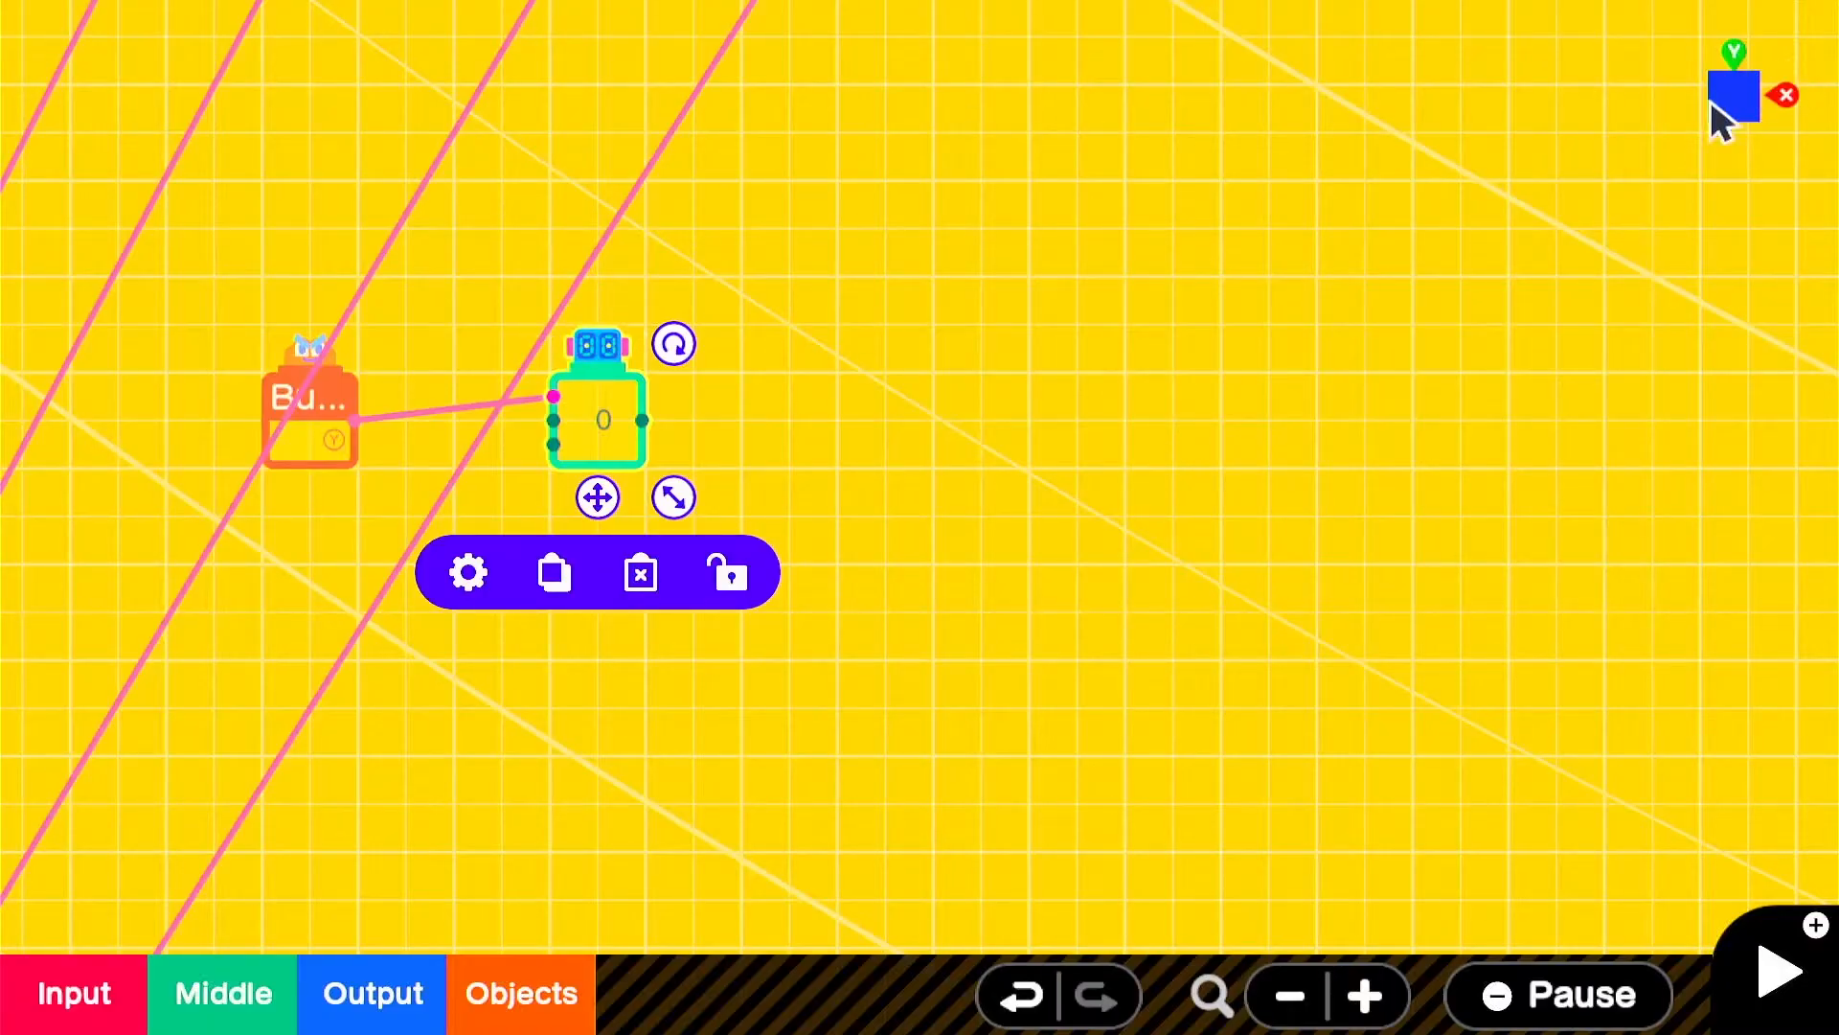
- Add a Timer nodon below the Y button nodon and connect the counter's output to the timer's input
{"action": "left_click", "coordinate": [211, 1020]}
{"action": "left_click", "coordinate": [287, 734]}
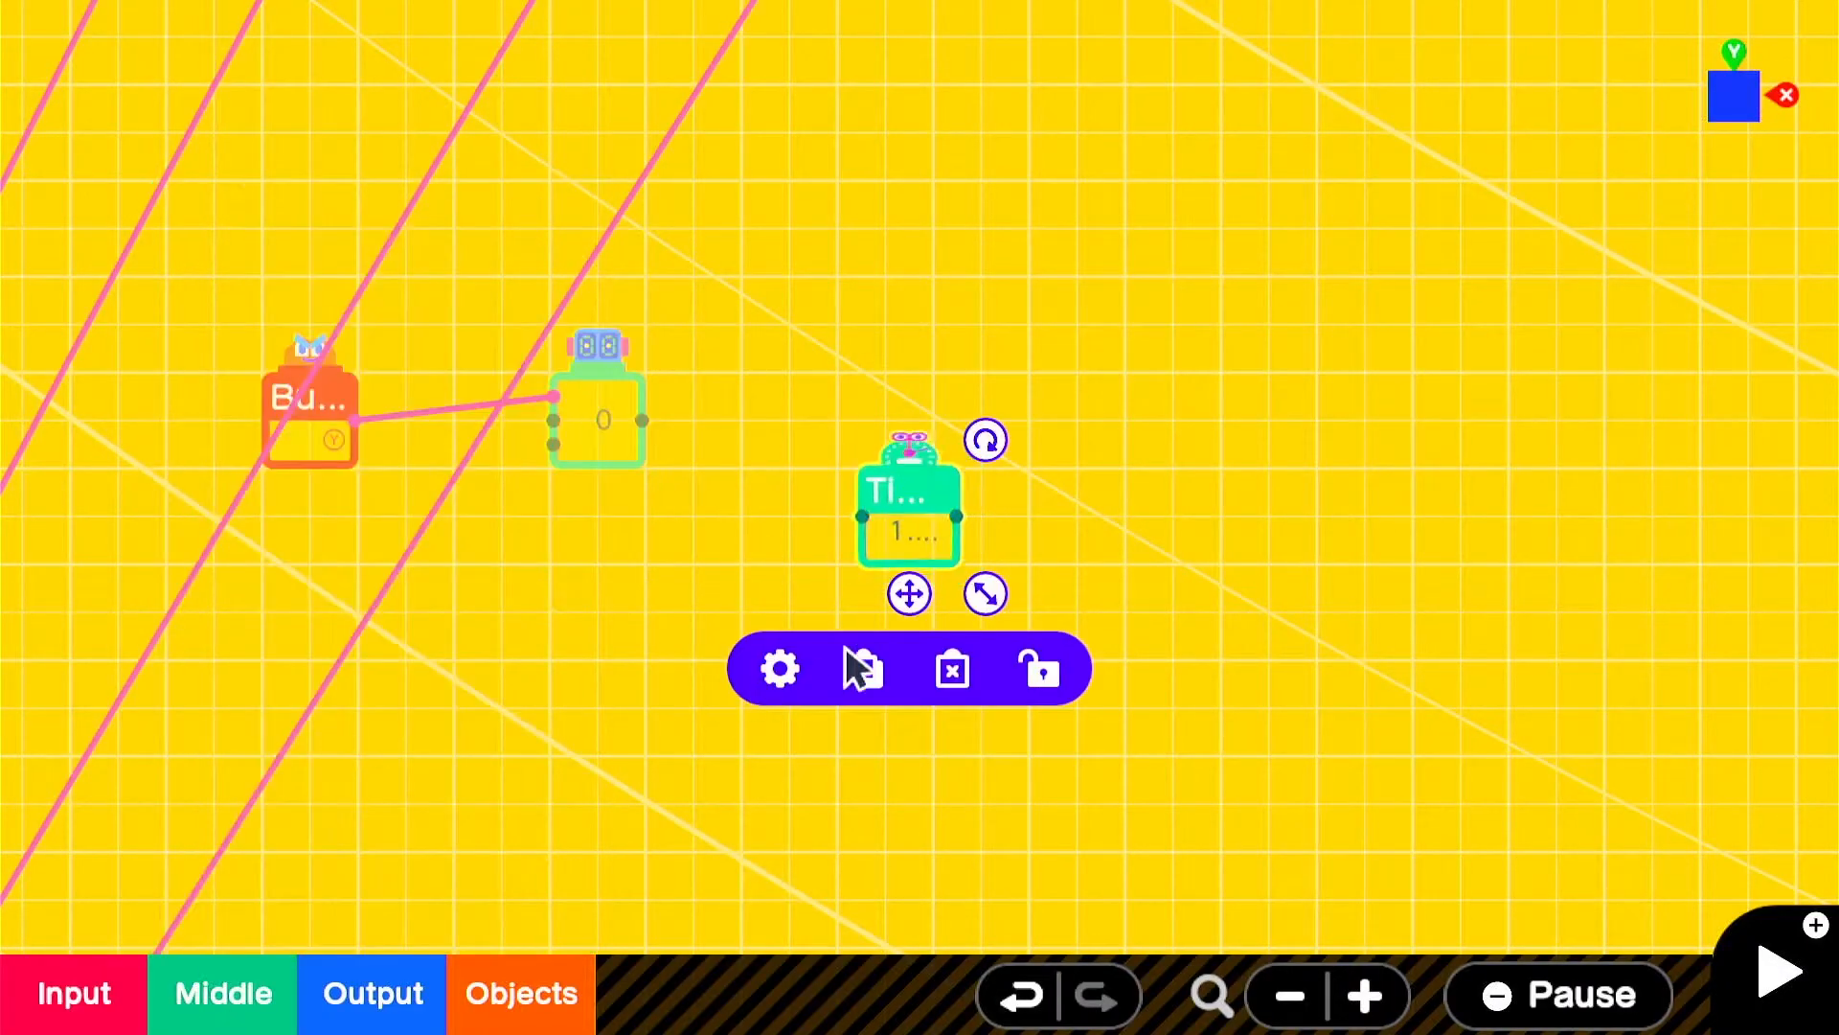
{"action": "left_click_drag", "start_coordinate": [1092, 517], "coordinate": [538, 615]}
{"action": "left_click_drag", "start_coordinate": [483, 531], "coordinate": [810, 345]}
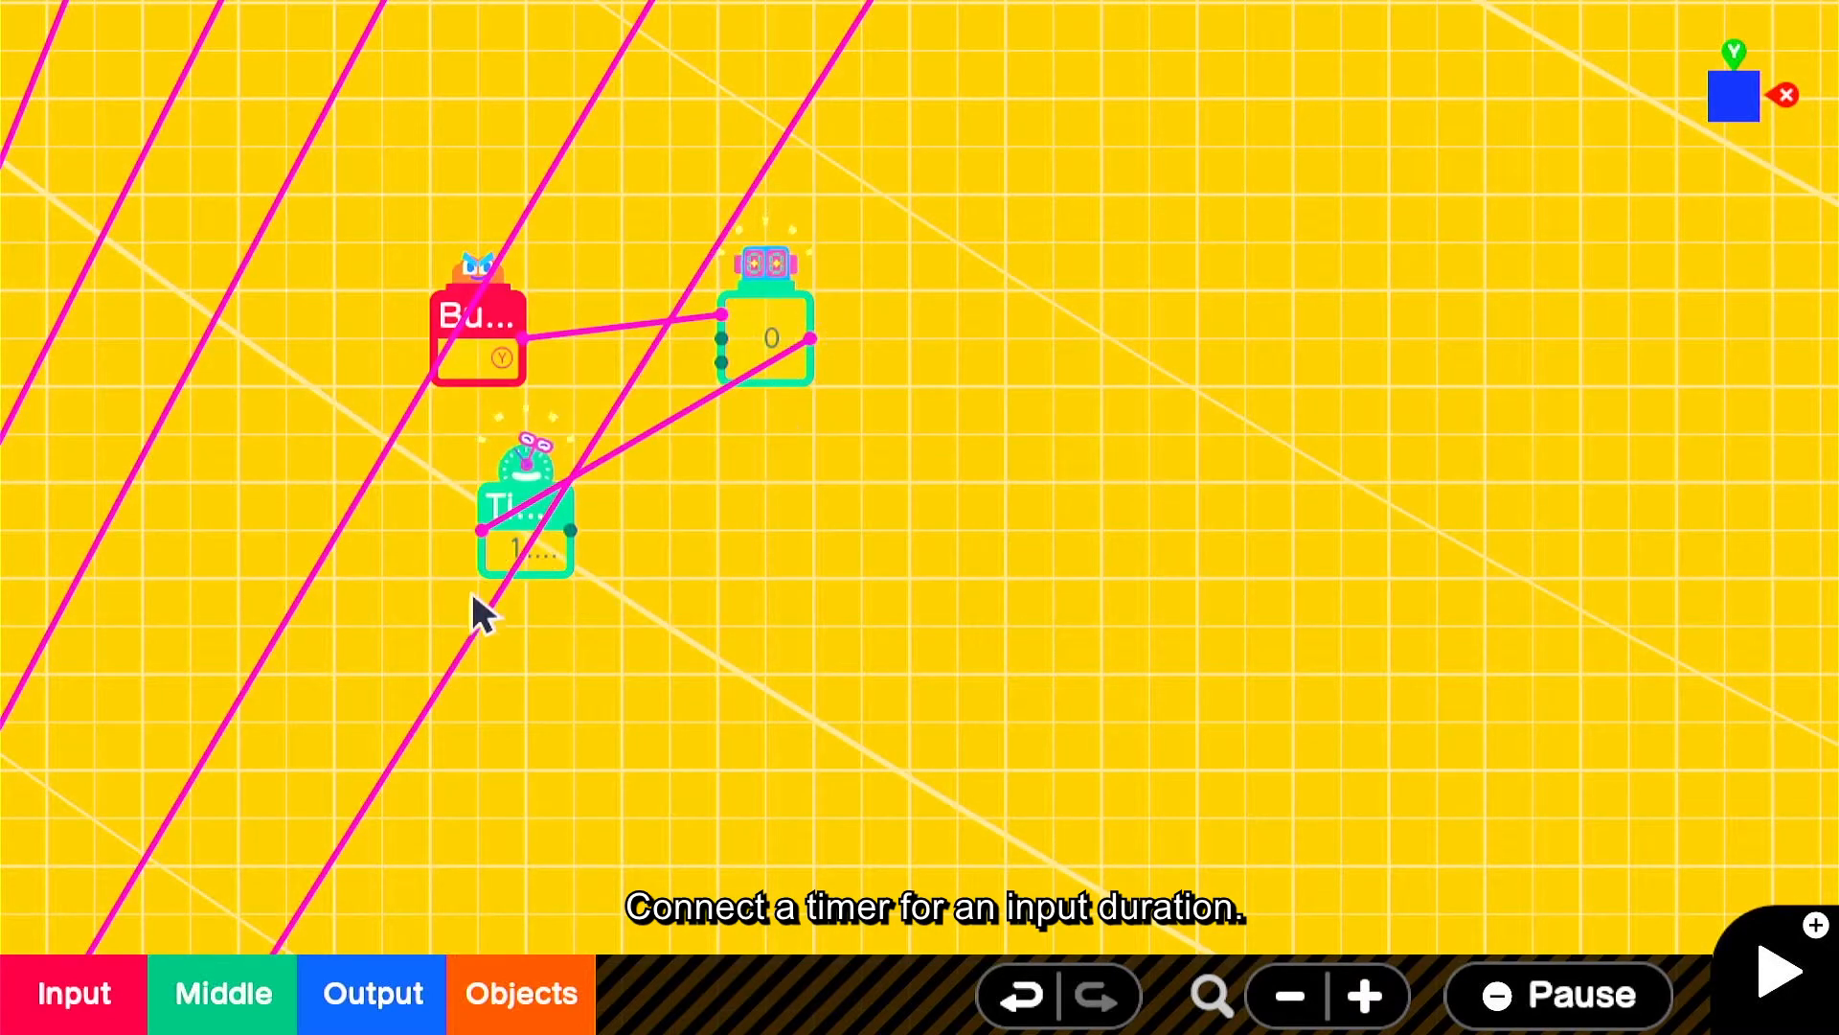
- Set the timer to output after 0.30 seconds and connect its output to the counter's third input
{"action": "left_click", "coordinate": [562, 561]}
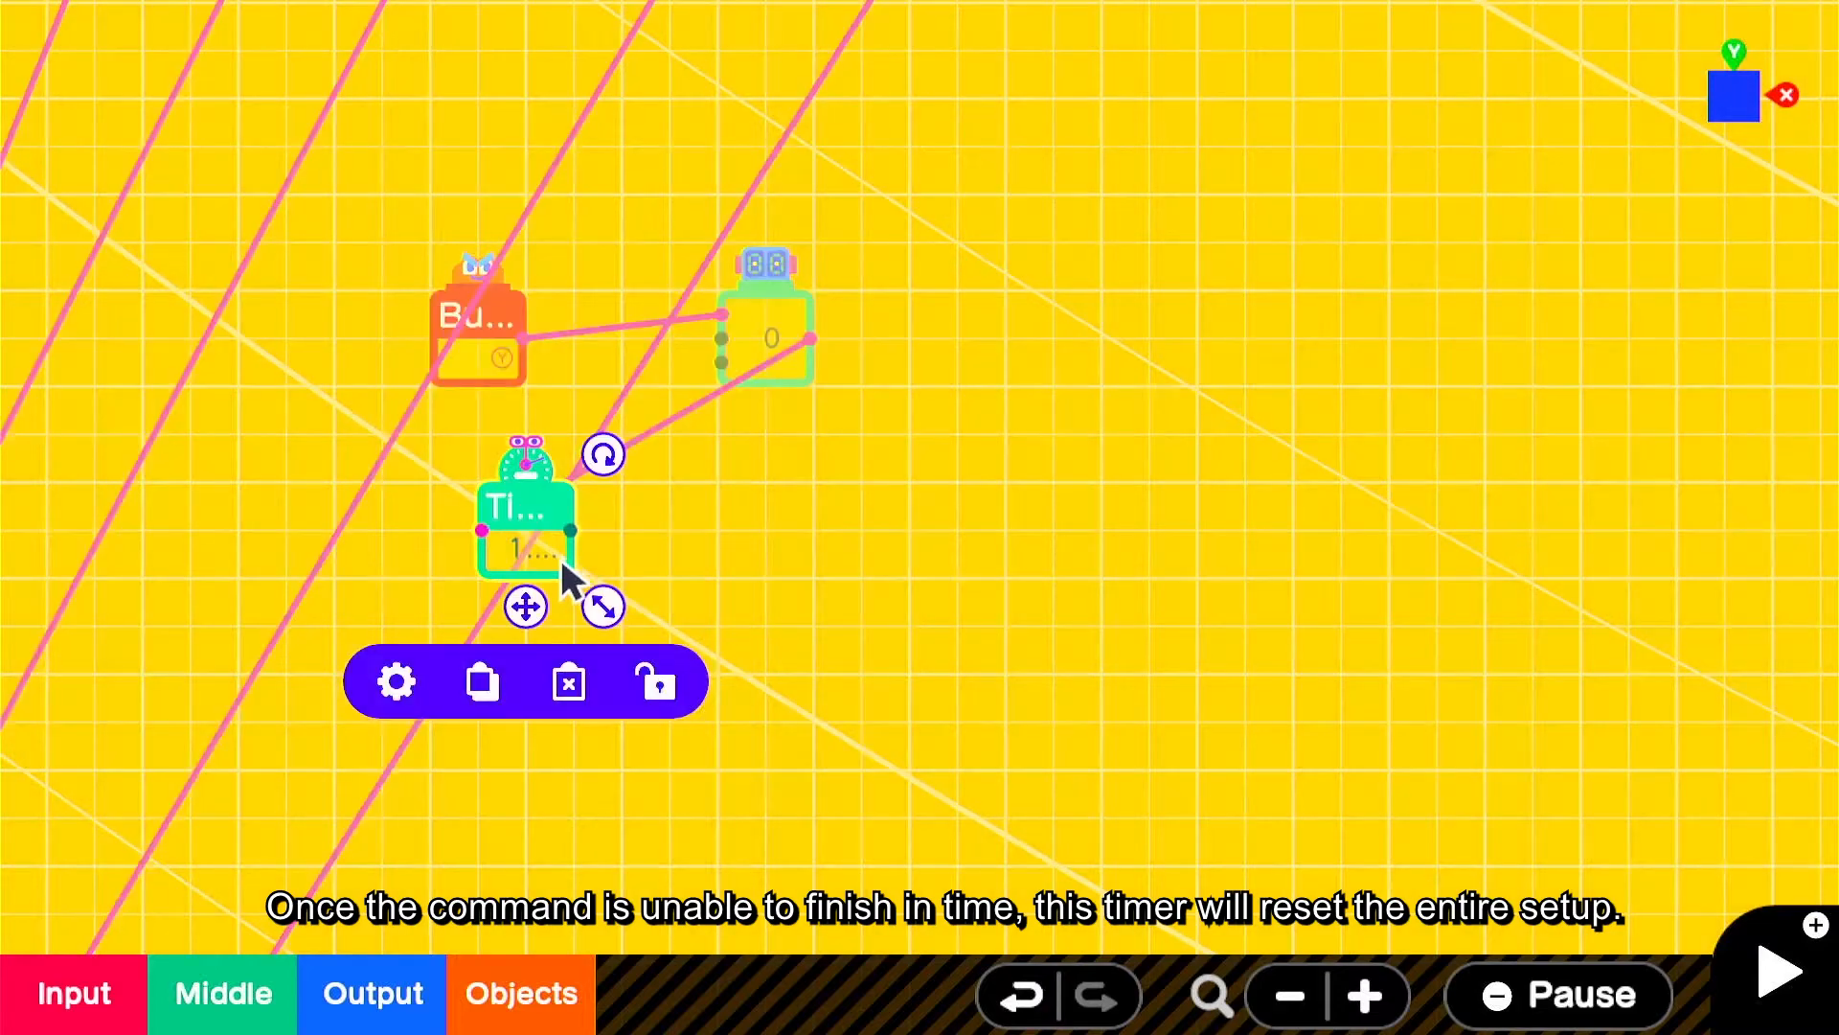
{"action": "left_click", "coordinate": [400, 676]}
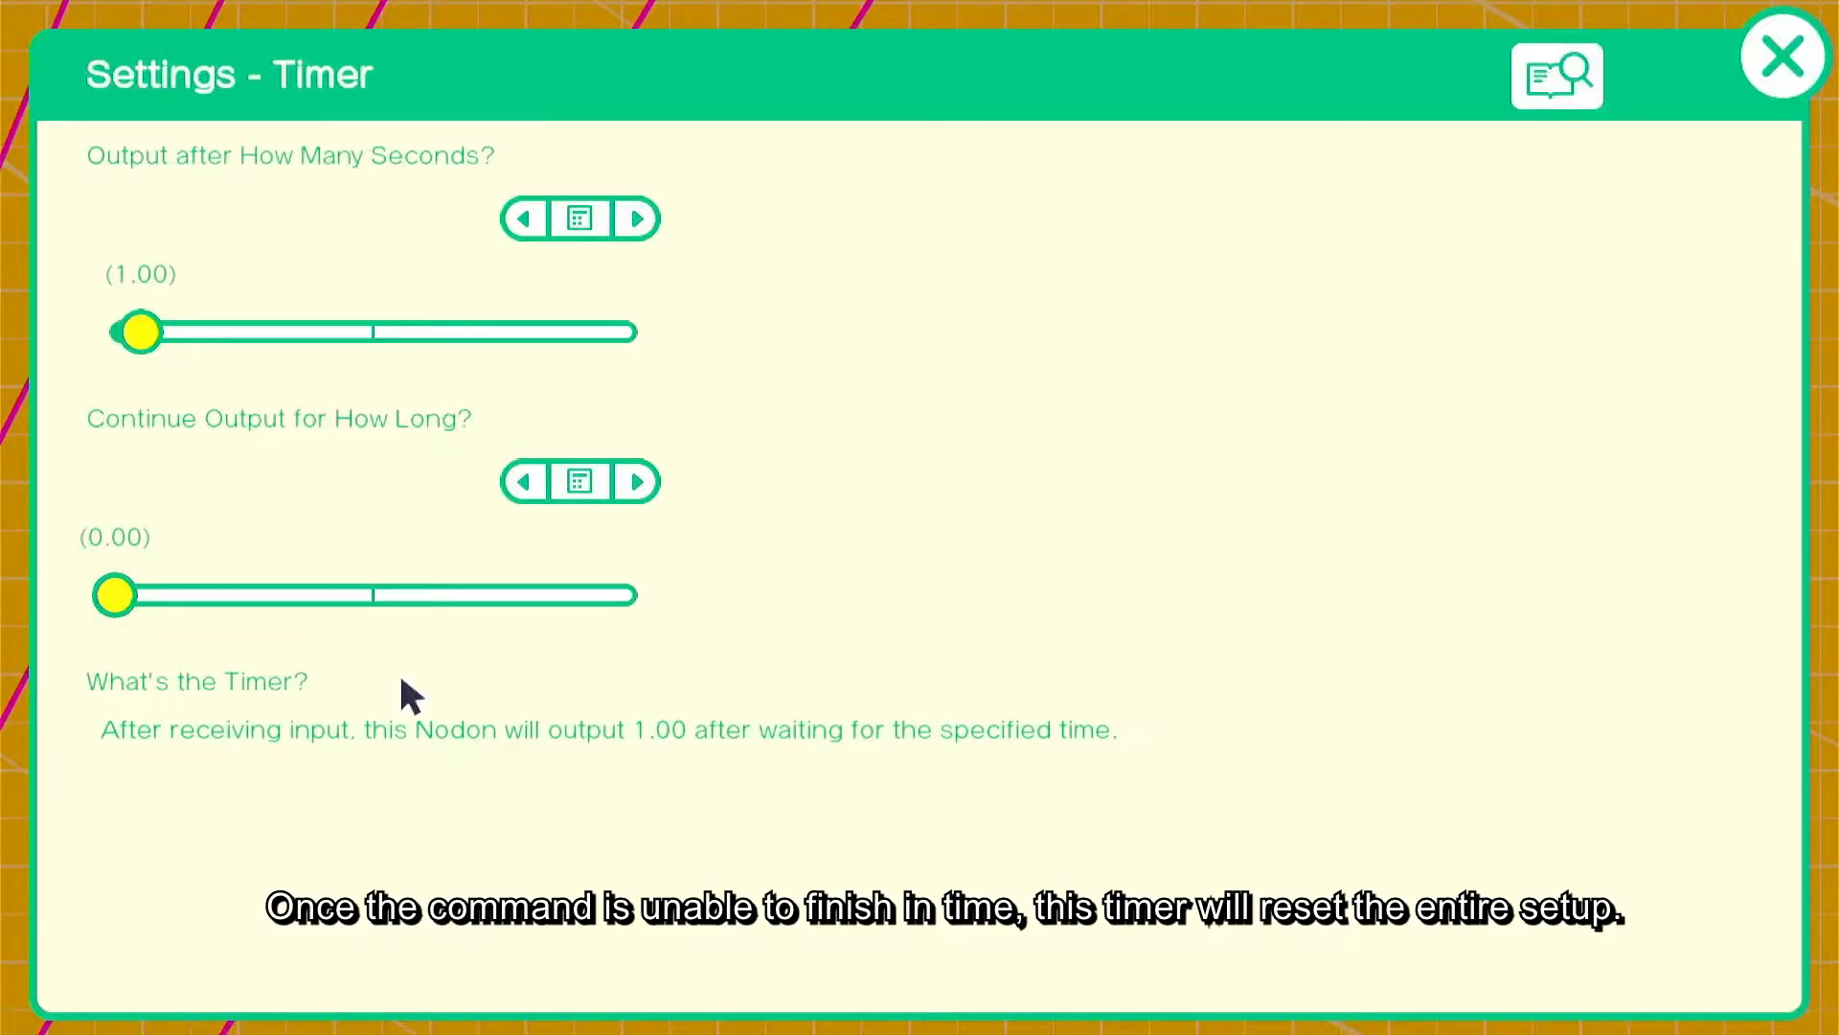
{"action": "left_click", "coordinate": [578, 222]}
{"action": "left_click", "coordinate": [801, 789]}
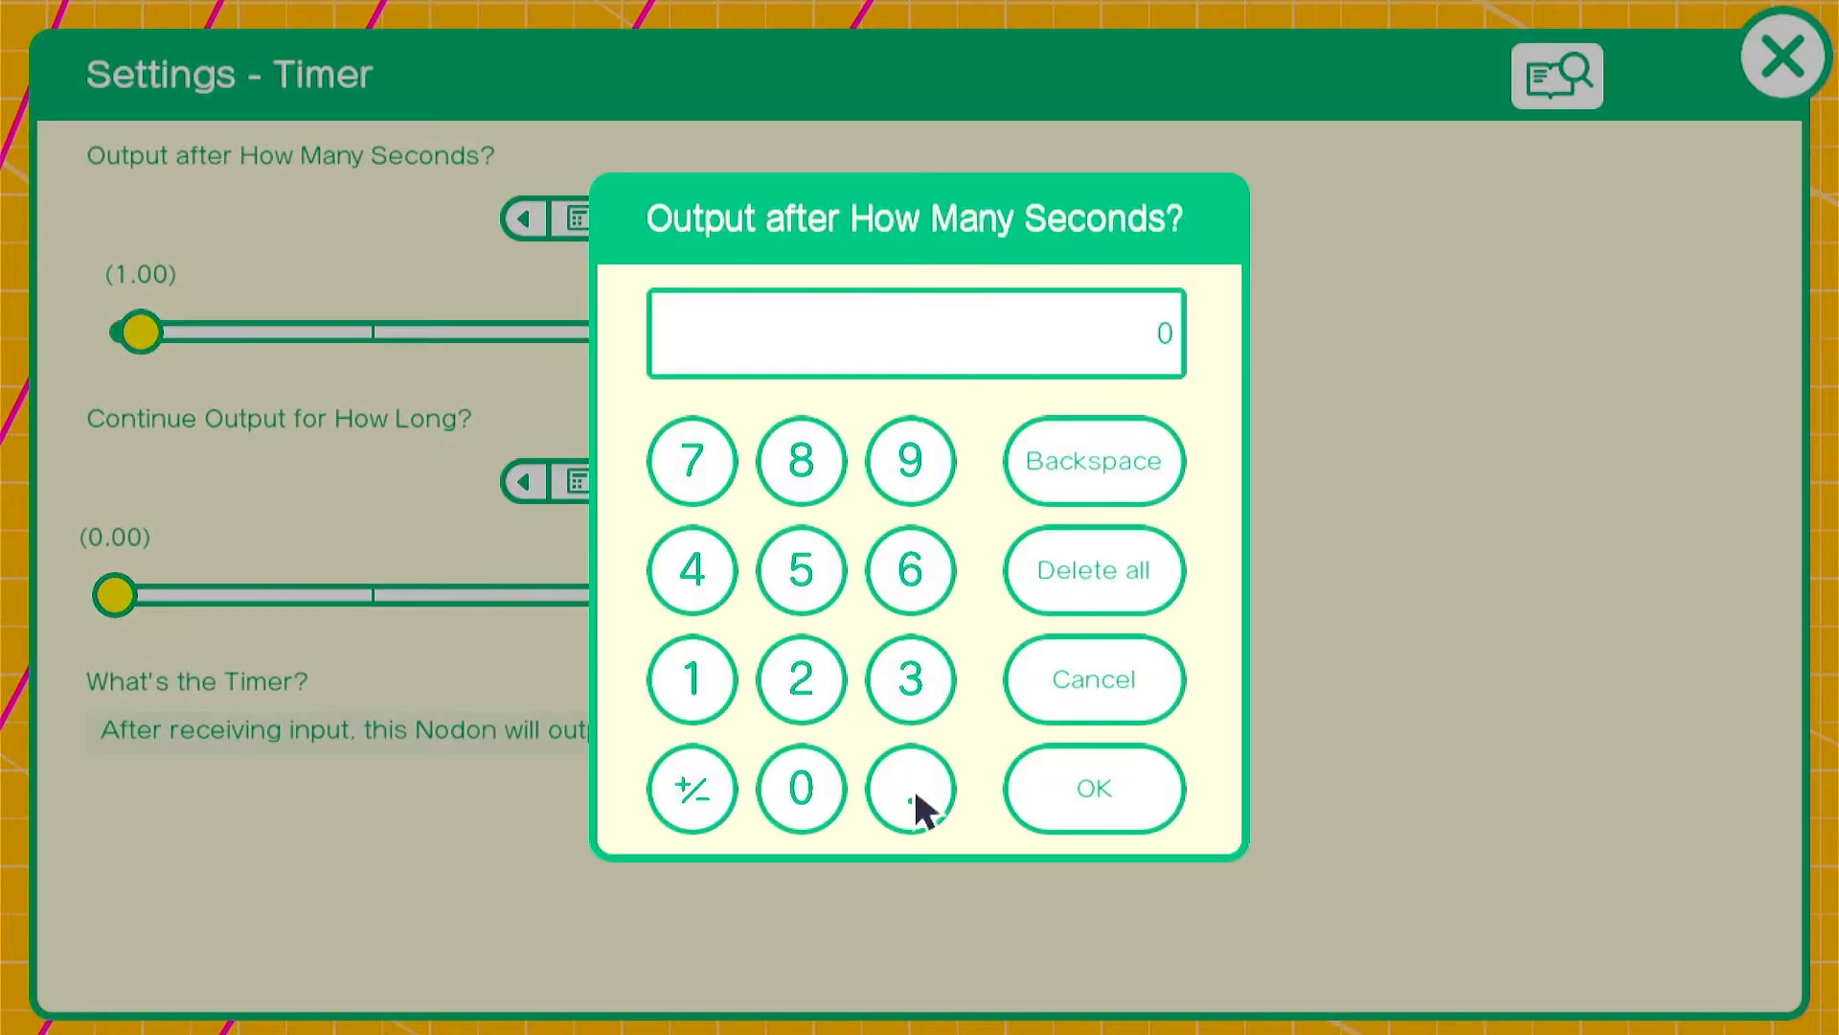
{"action": "left_click", "coordinate": [911, 791]}
{"action": "left_click", "coordinate": [913, 690]}
{"action": "left_click", "coordinate": [1059, 790]}
{"action": "left_click", "coordinate": [601, 496]}
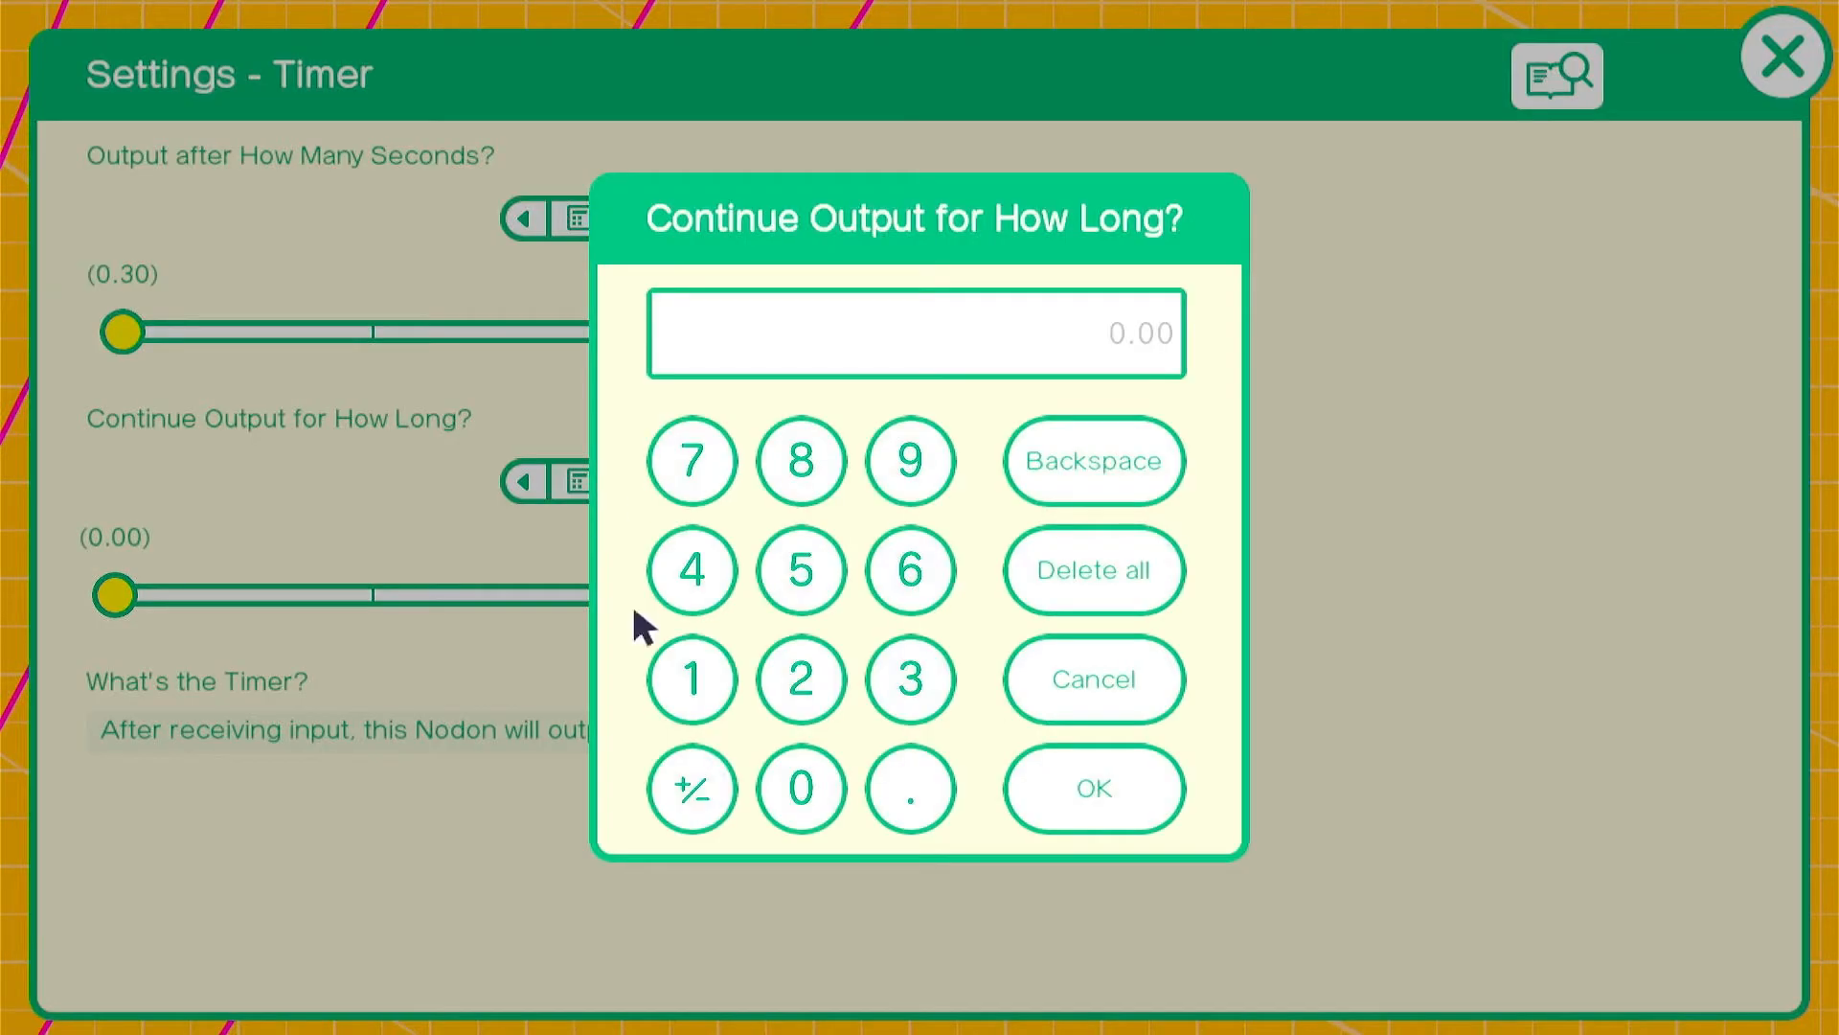
{"action": "left_click", "coordinate": [1111, 788]}
{"action": "left_click", "coordinate": [1761, 67]}
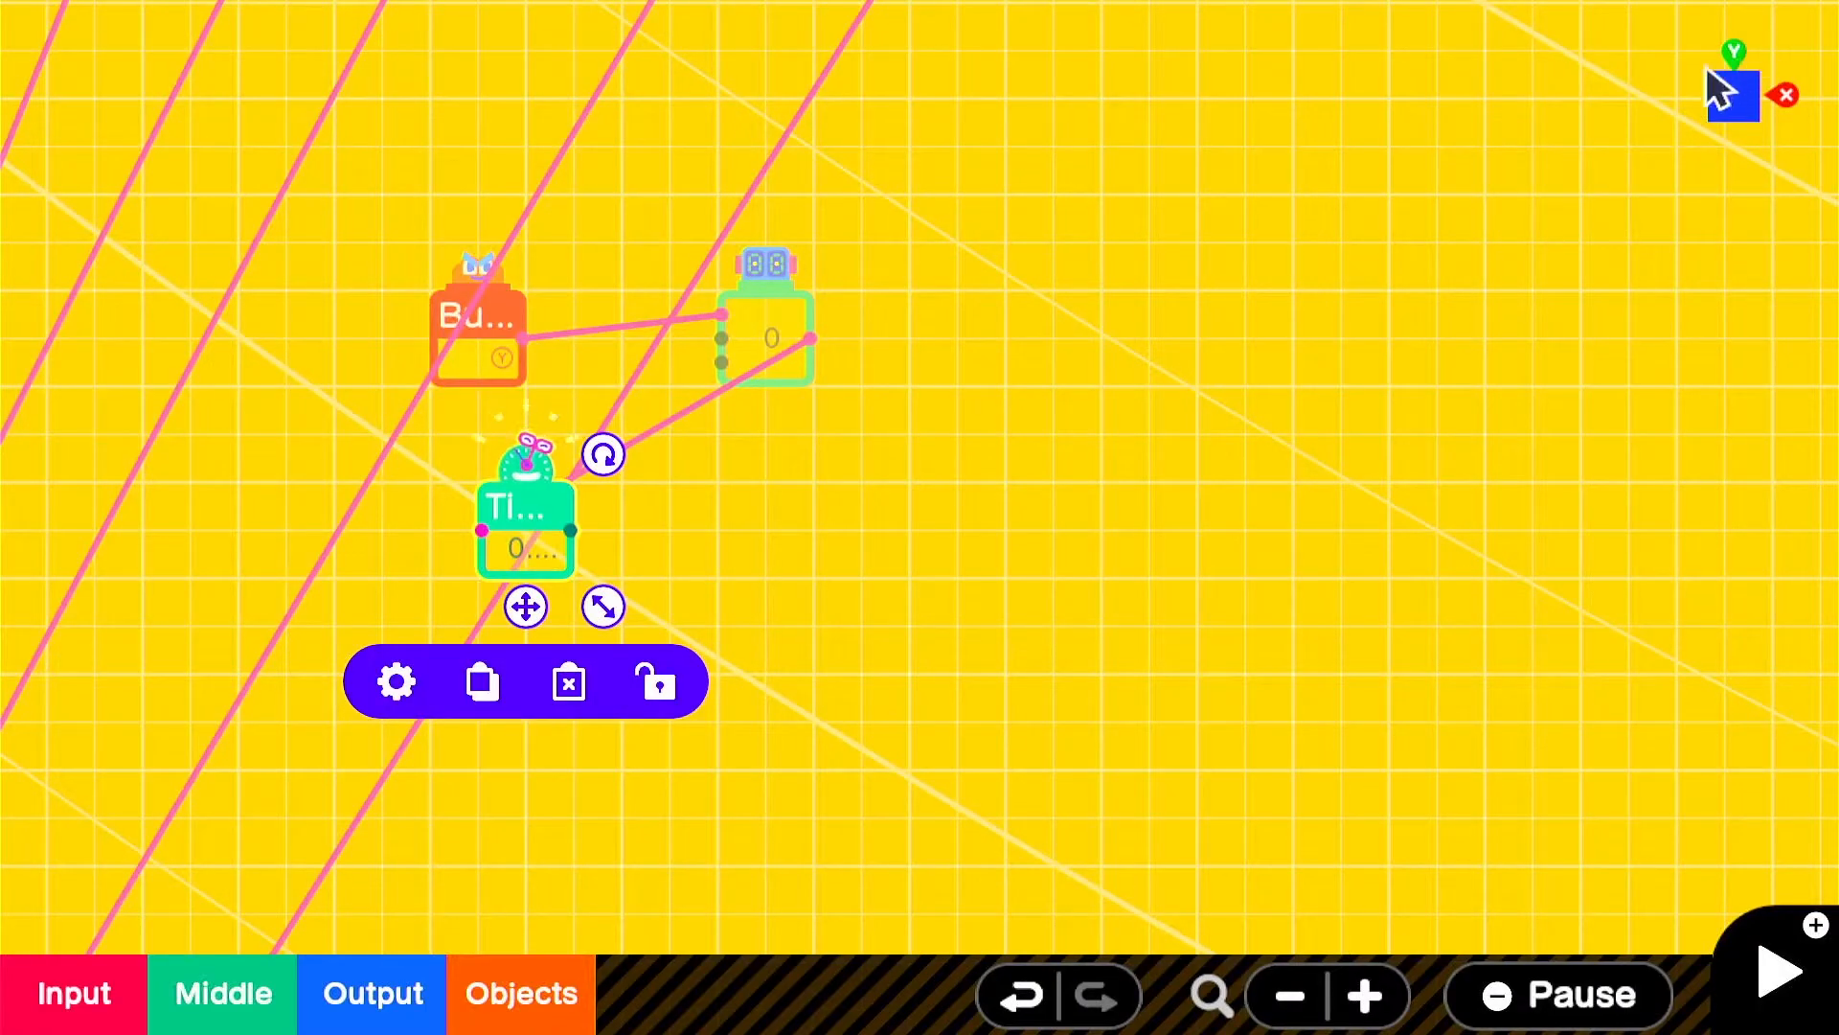
{"action": "left_click", "coordinate": [1318, 462]}
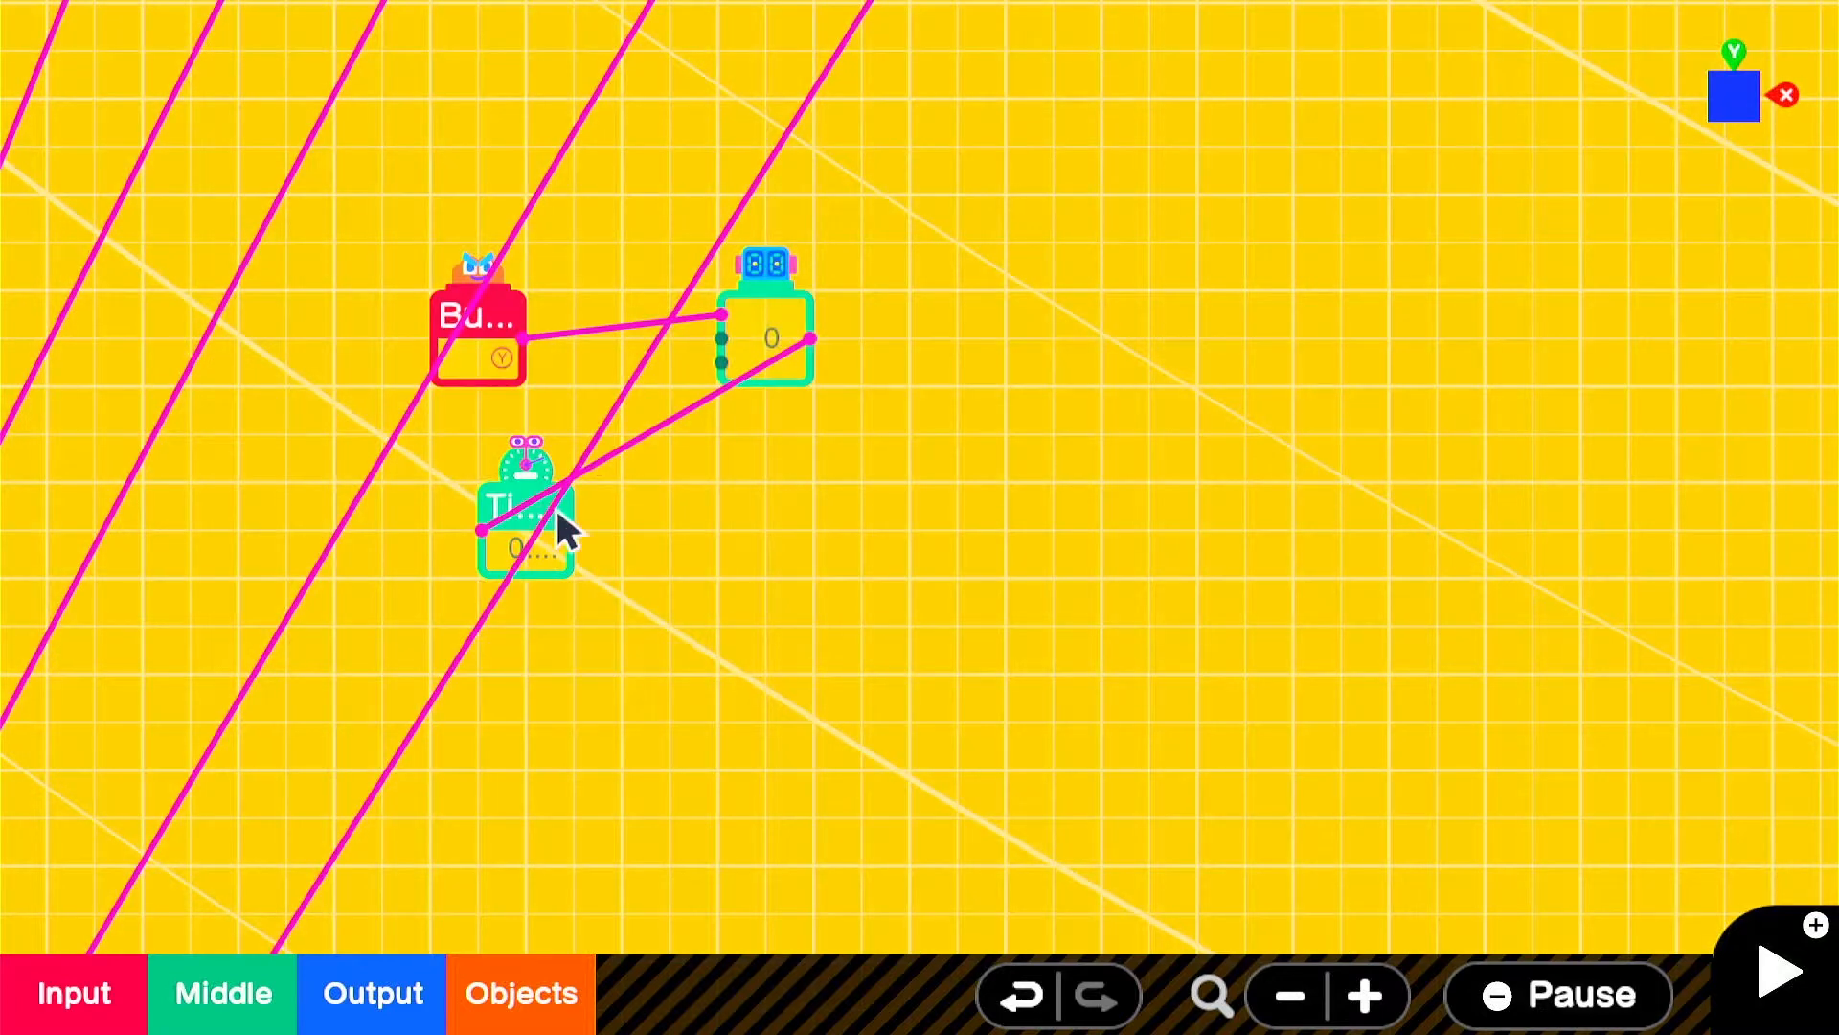
{"action": "left_click_drag", "start_coordinate": [565, 527], "coordinate": [712, 431]}
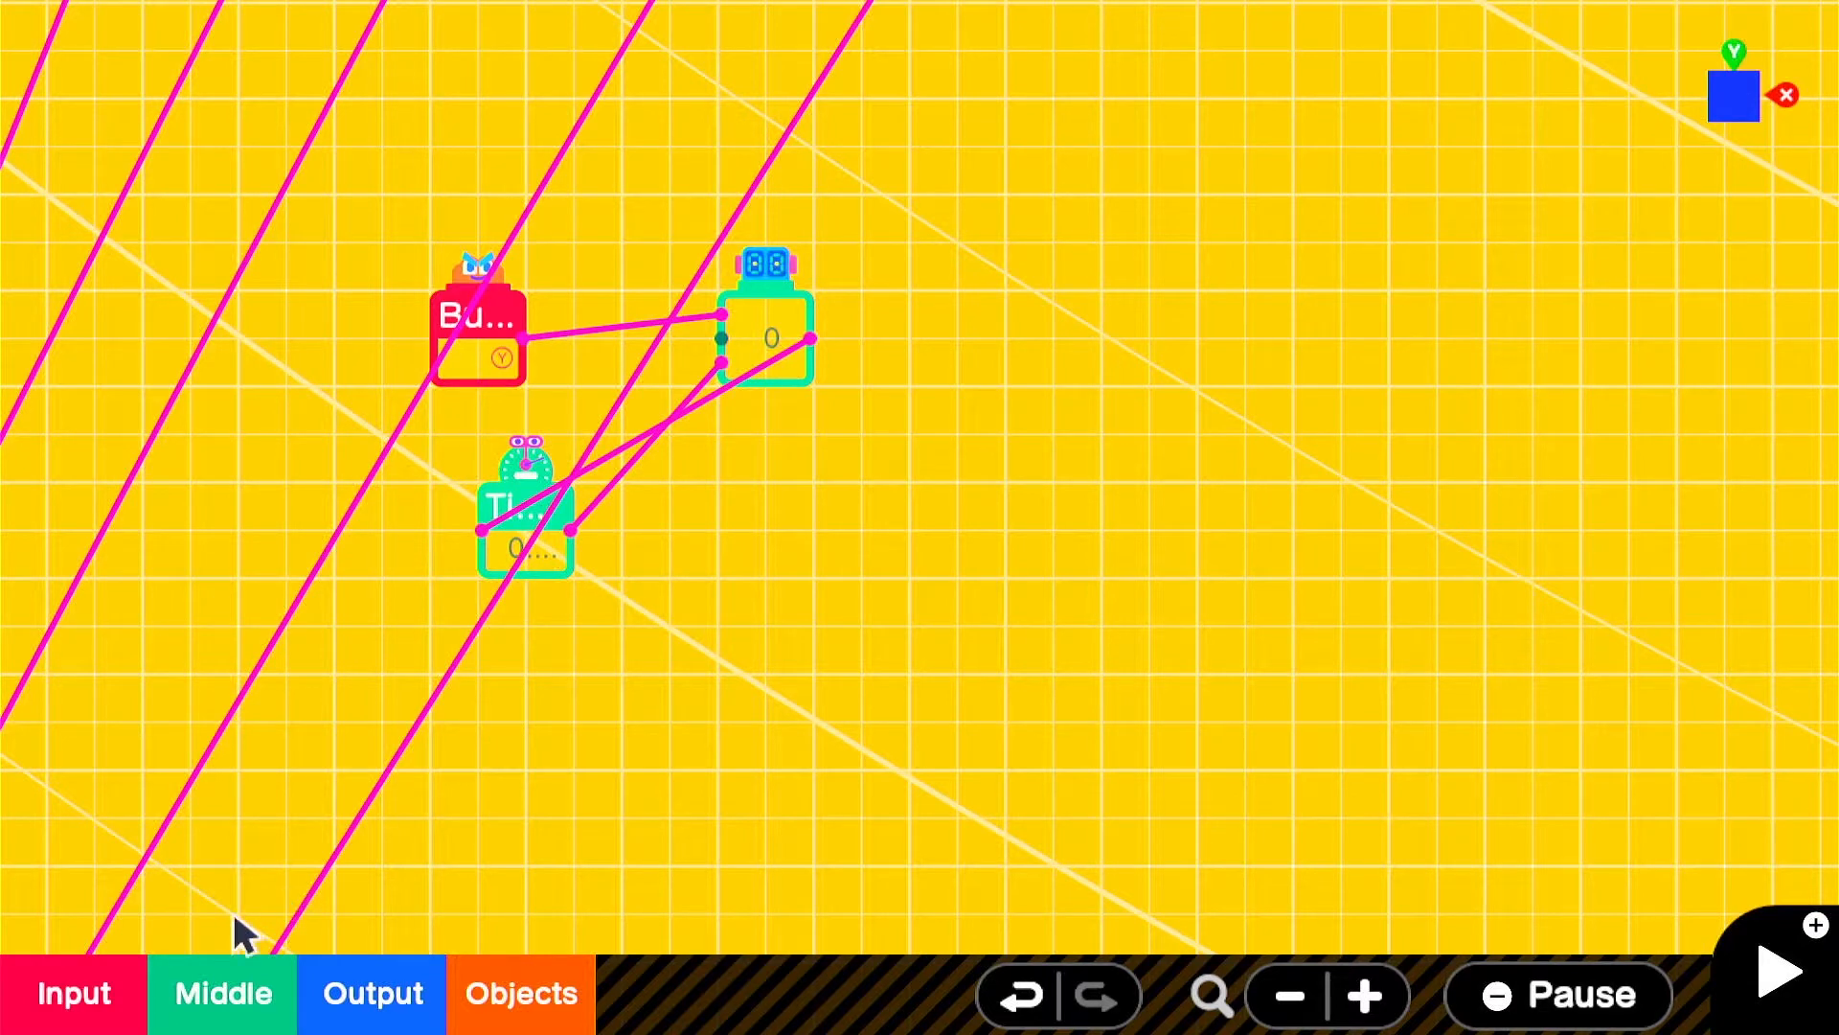
{"action": "left_click", "coordinate": [206, 1001]}
{"action": "left_click", "coordinate": [364, 632]}
{"action": "left_click", "coordinate": [920, 575]}
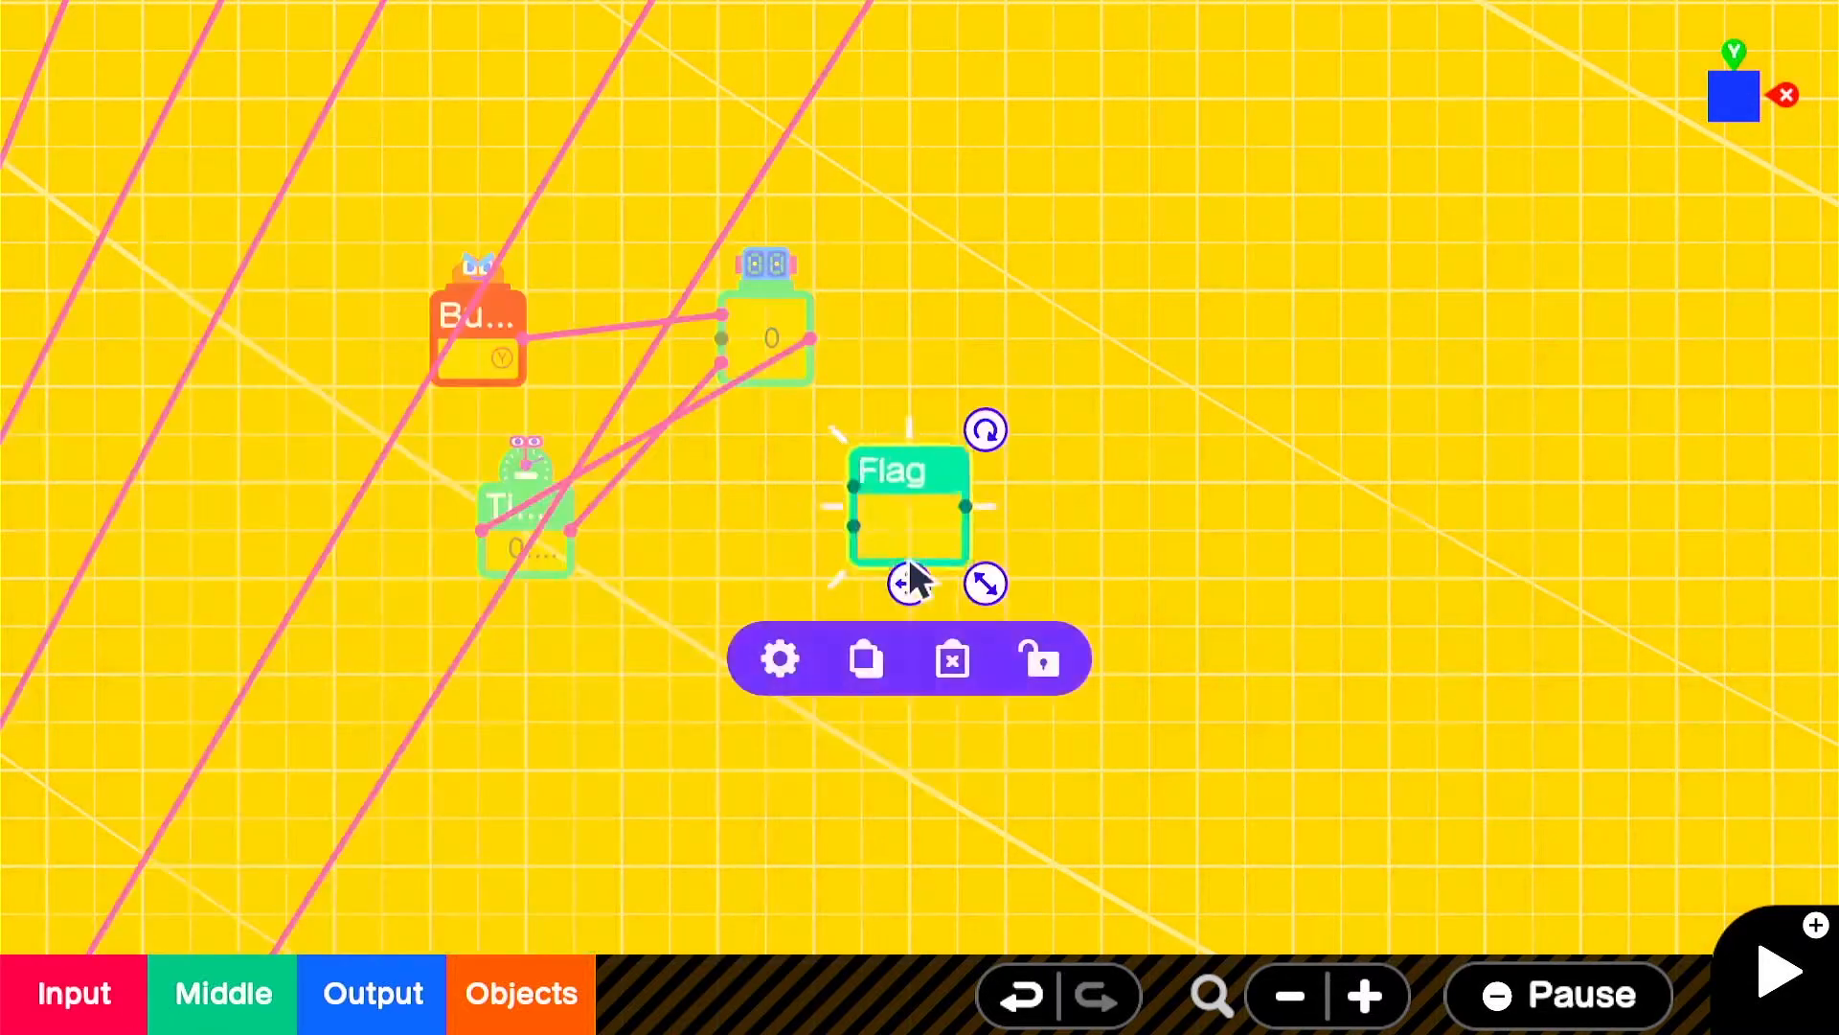
{"action": "left_click", "coordinate": [969, 659]}
- Add an equals (=) Comparison nodon beside the counter and connect the counter's output to its first input
{"action": "left_click", "coordinate": [235, 1002]}
{"action": "left_click", "coordinate": [411, 476]}
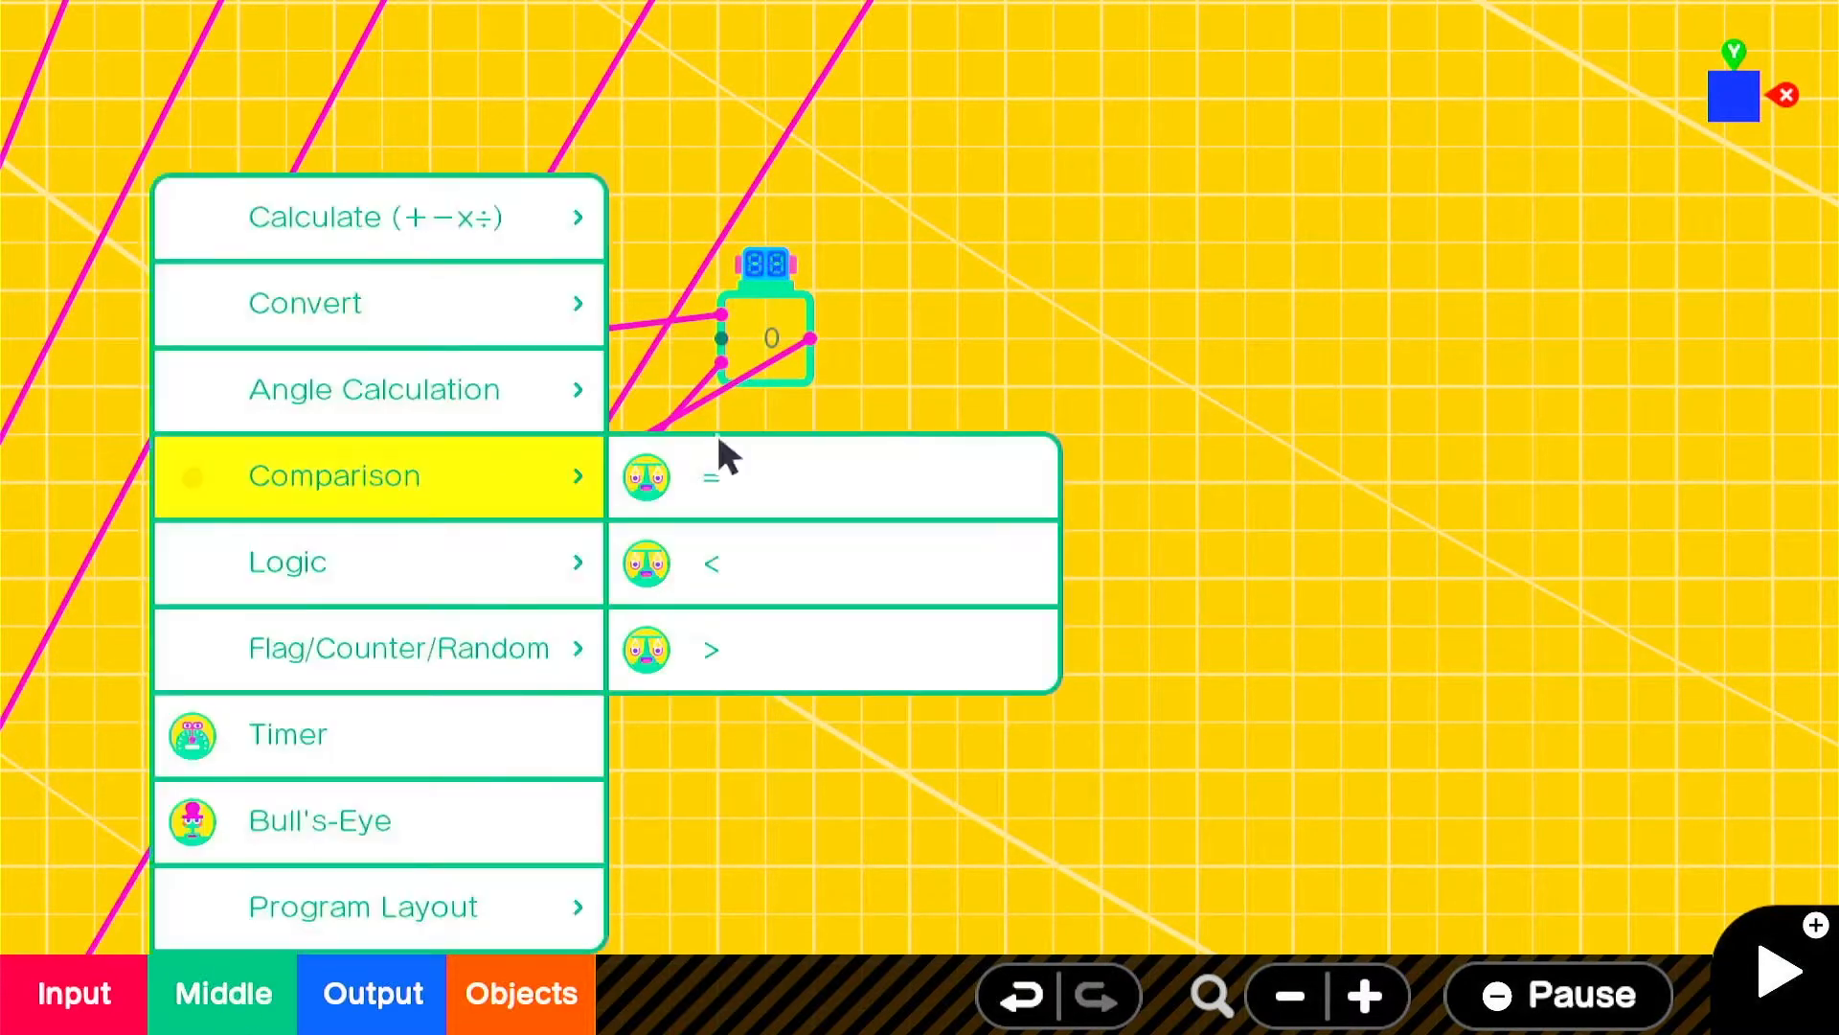
{"action": "left_click", "coordinate": [709, 470]}
{"action": "left_click_drag", "start_coordinate": [906, 579], "coordinate": [957, 410]}
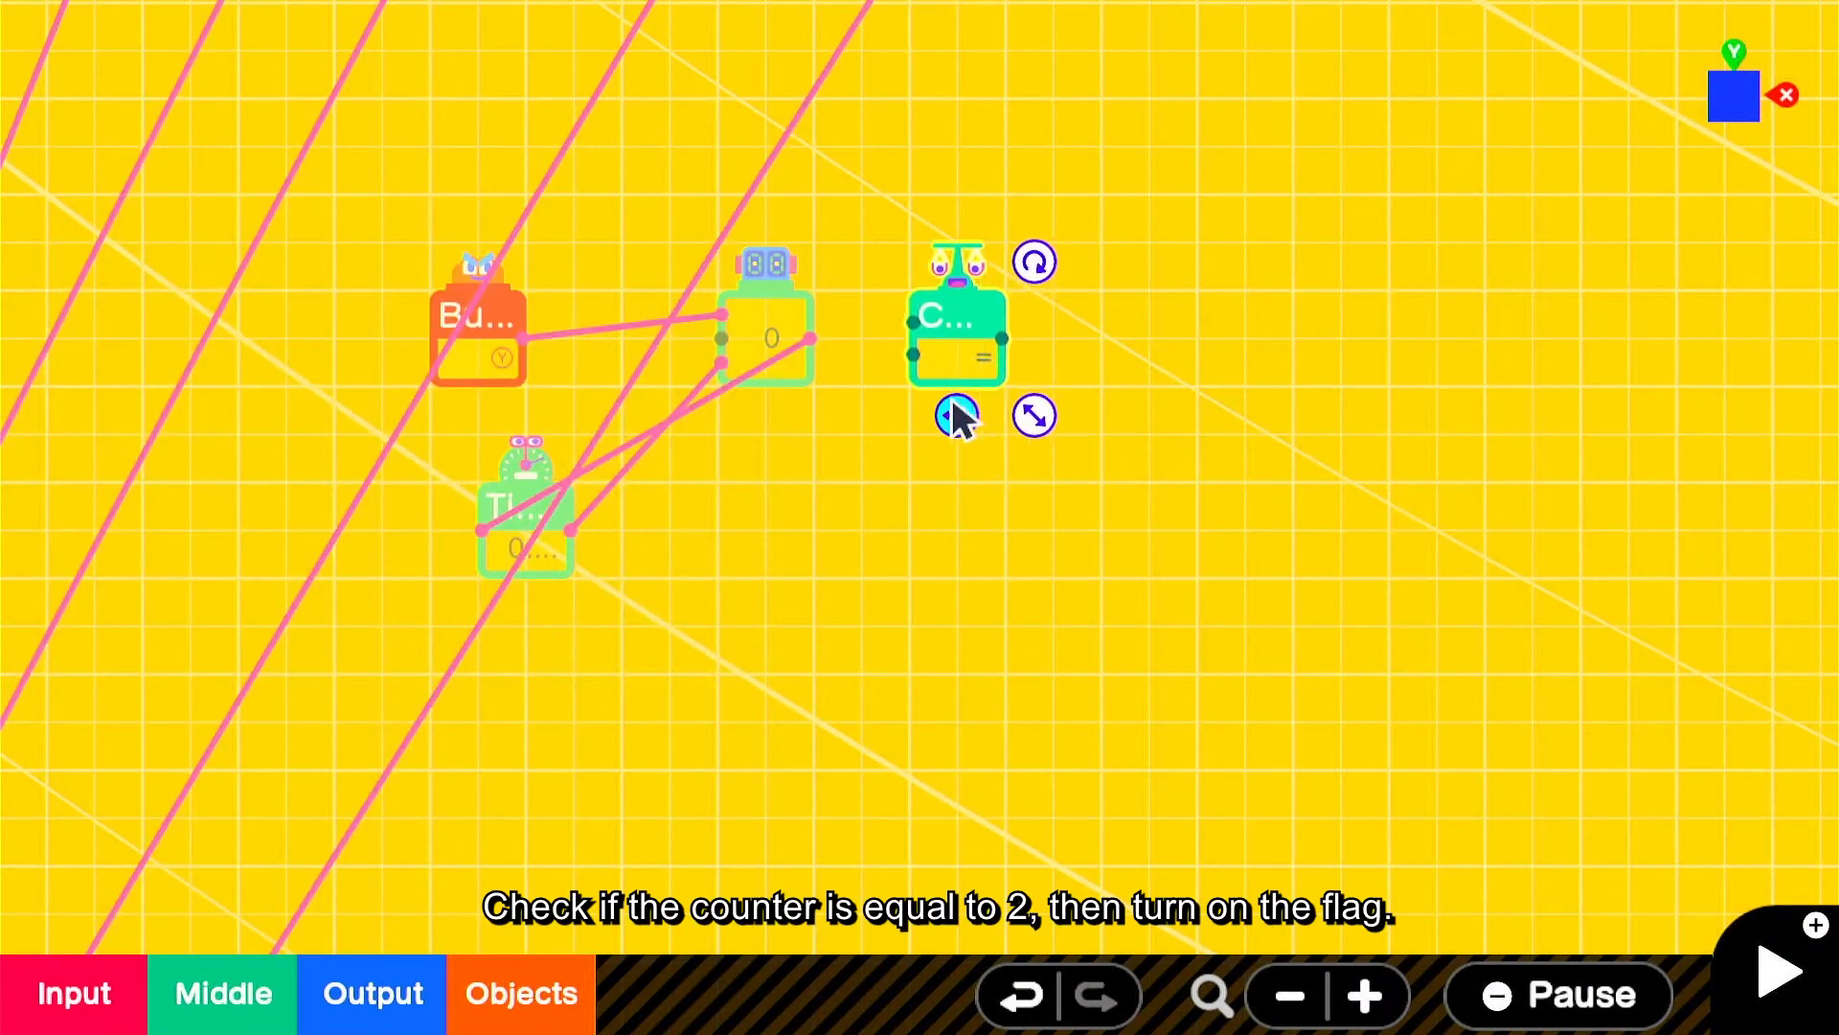
{"action": "left_click_drag", "start_coordinate": [812, 340], "coordinate": [914, 323]}
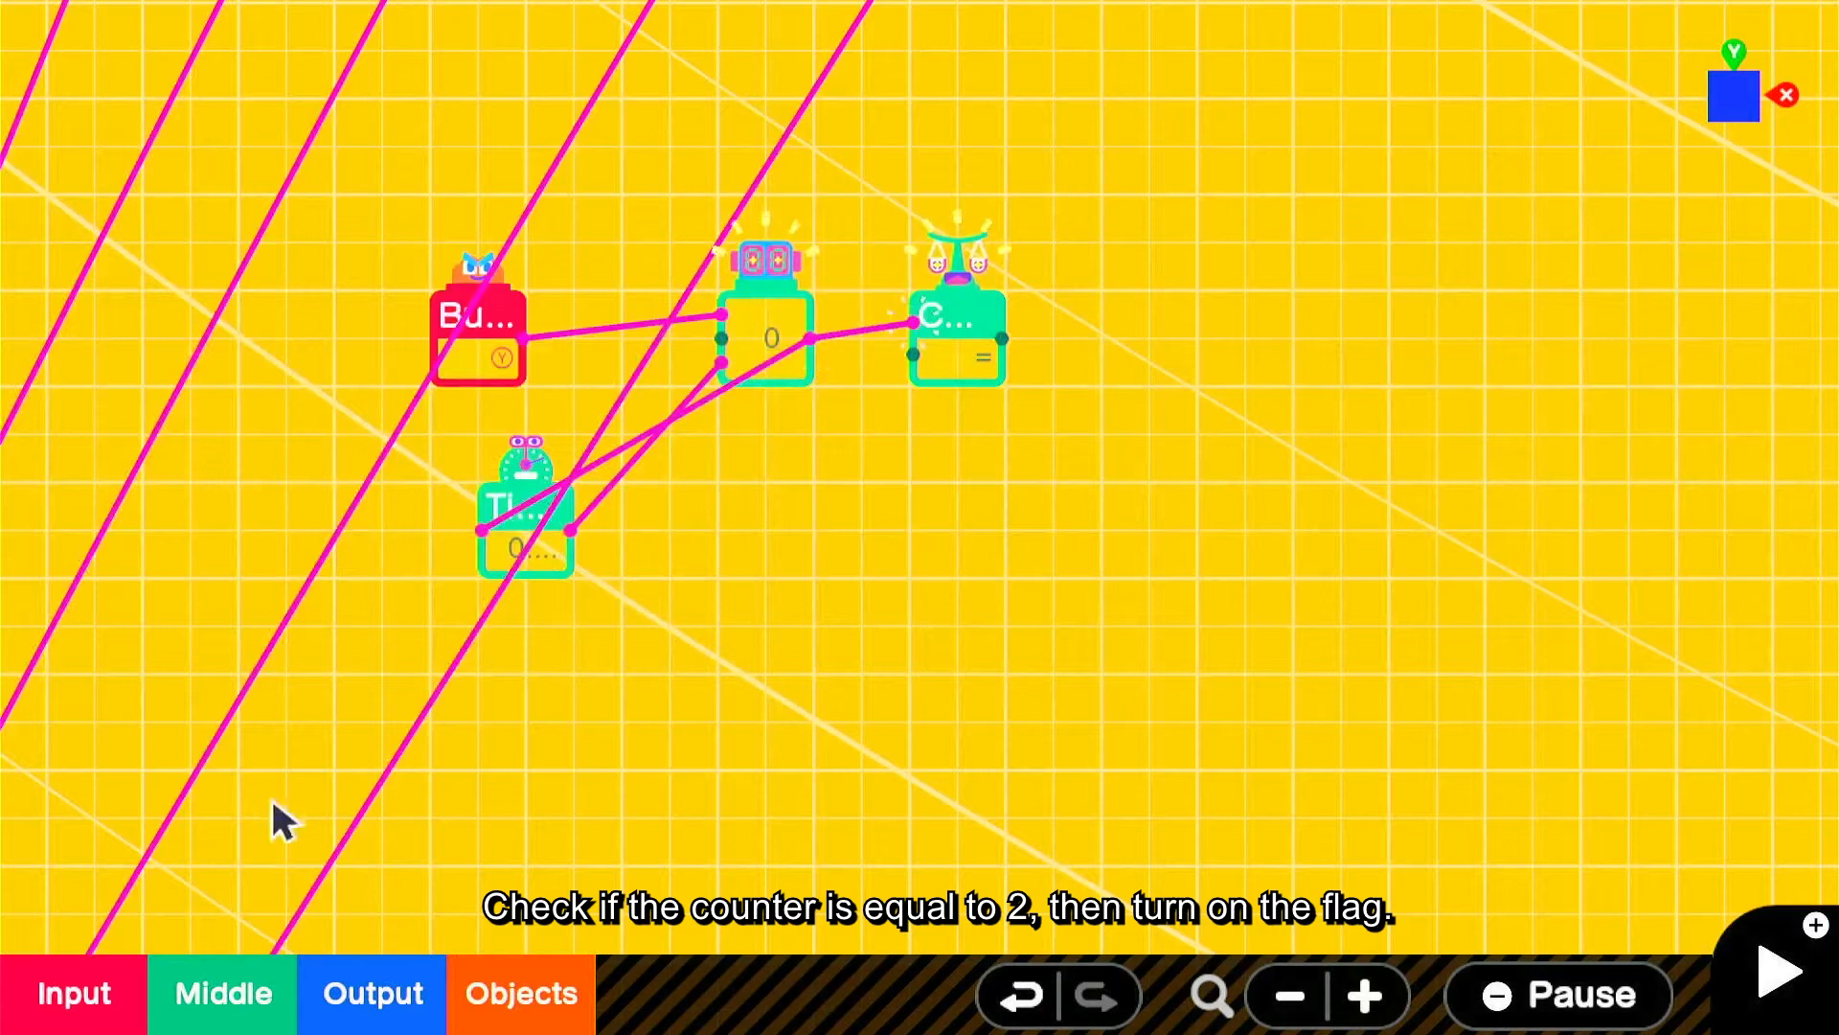
- Add a Constant nodon below the counter, space the comparison nodon farther away, and connect the constant to the comparison's second input
{"action": "left_click", "coordinate": [99, 991]}
{"action": "left_click", "coordinate": [139, 484]}
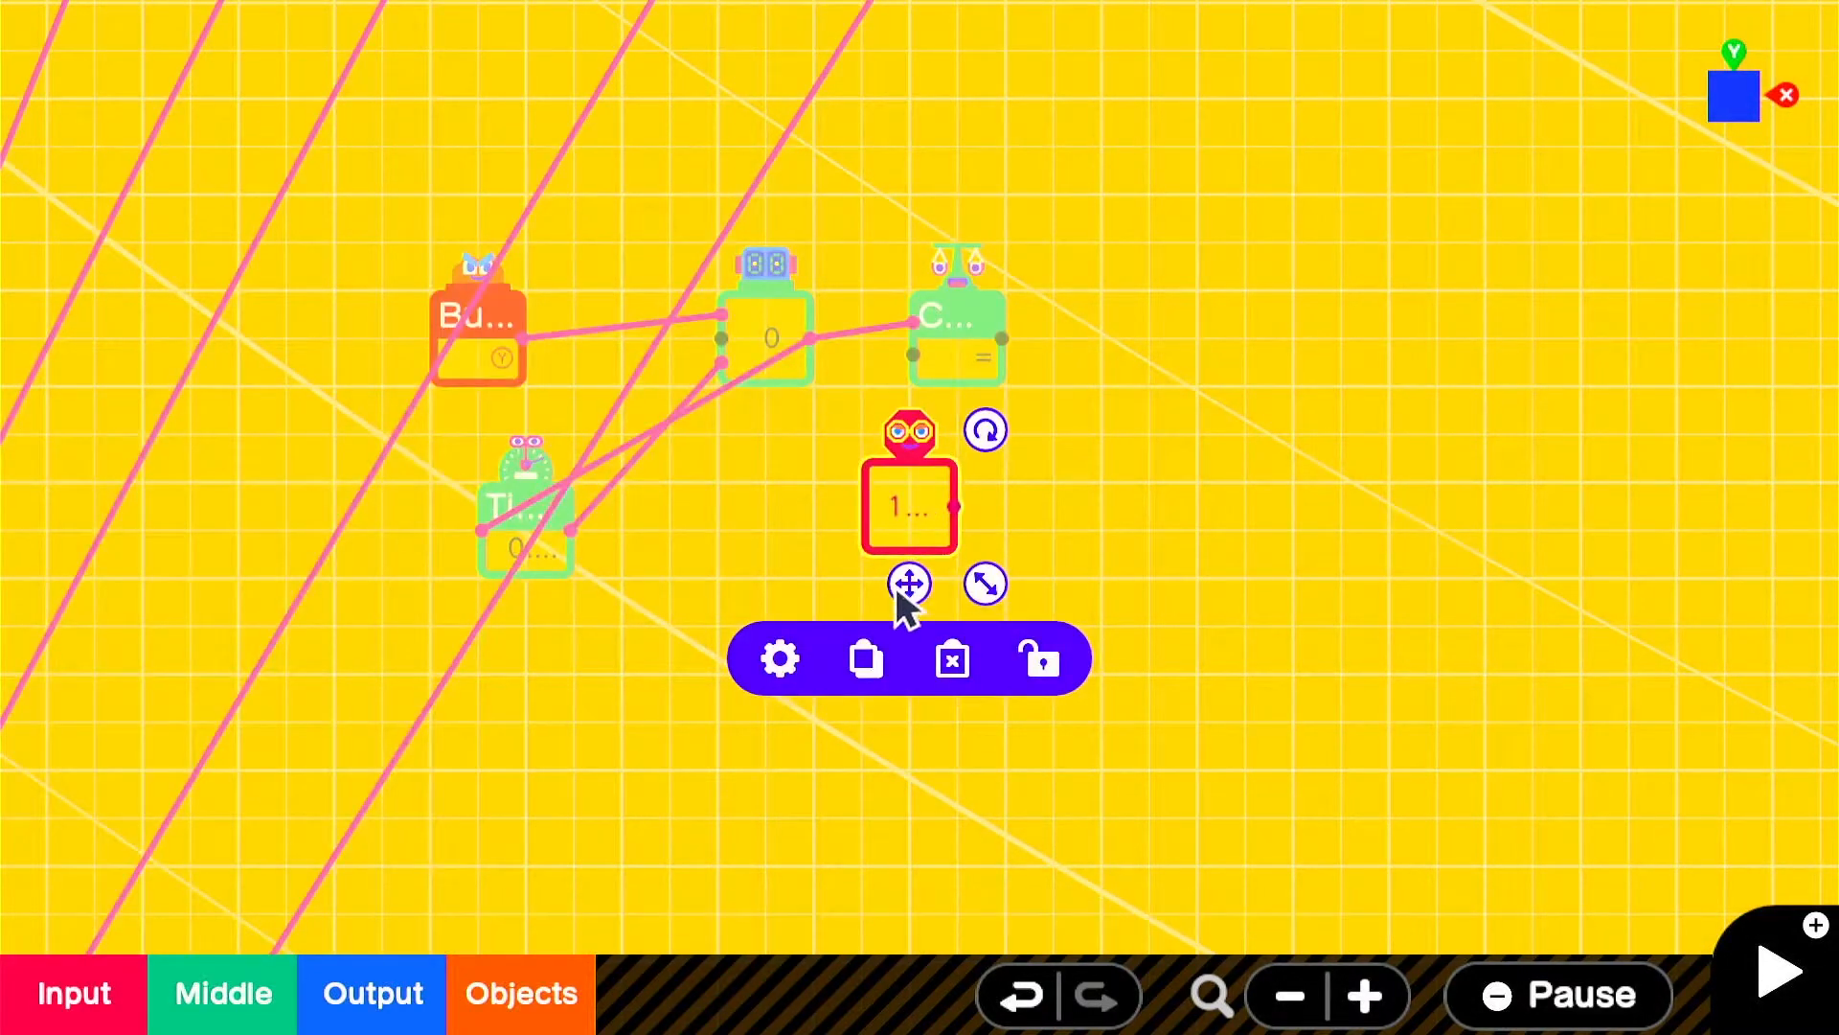
{"action": "left_click_drag", "start_coordinate": [901, 585], "coordinate": [853, 608]}
{"action": "left_click", "coordinate": [966, 356]}
{"action": "left_click_drag", "start_coordinate": [948, 416], "coordinate": [1044, 417]}
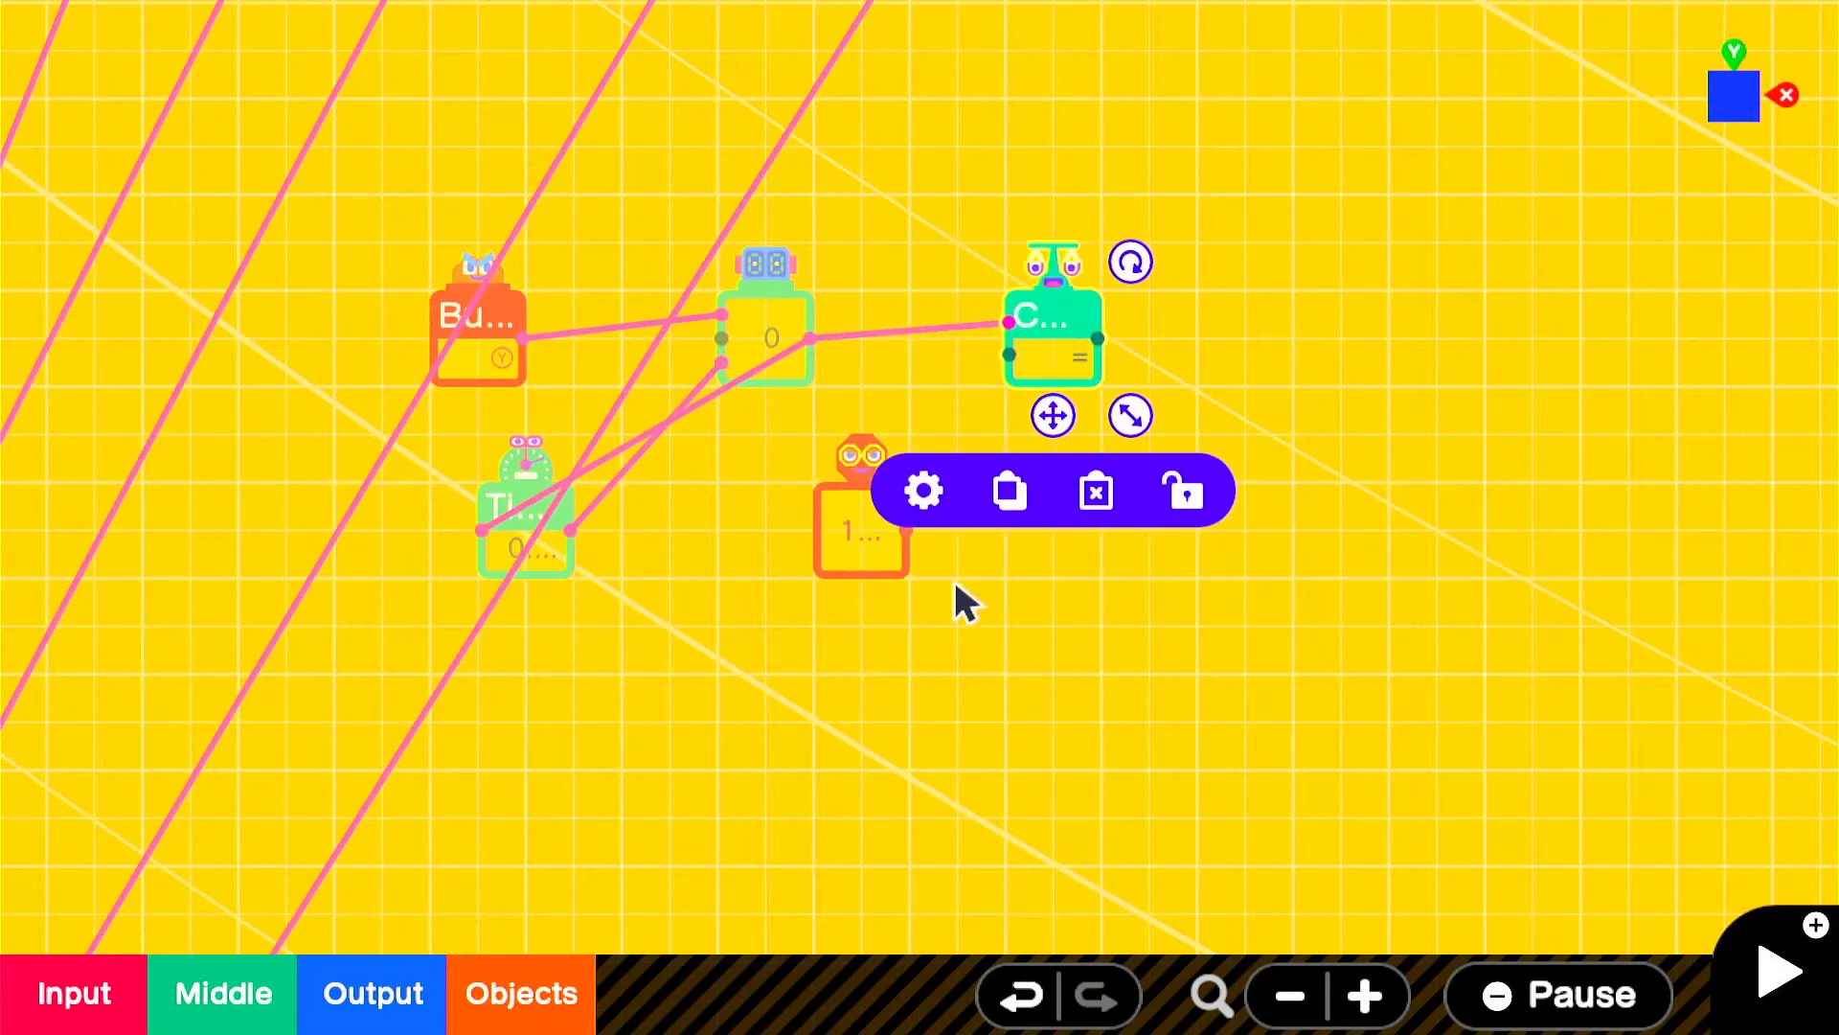
{"action": "left_click_drag", "start_coordinate": [906, 532], "coordinate": [1031, 372]}
- Set the constant nodon's output value to 2
{"action": "left_click", "coordinate": [862, 539]}
{"action": "left_click", "coordinate": [736, 679]}
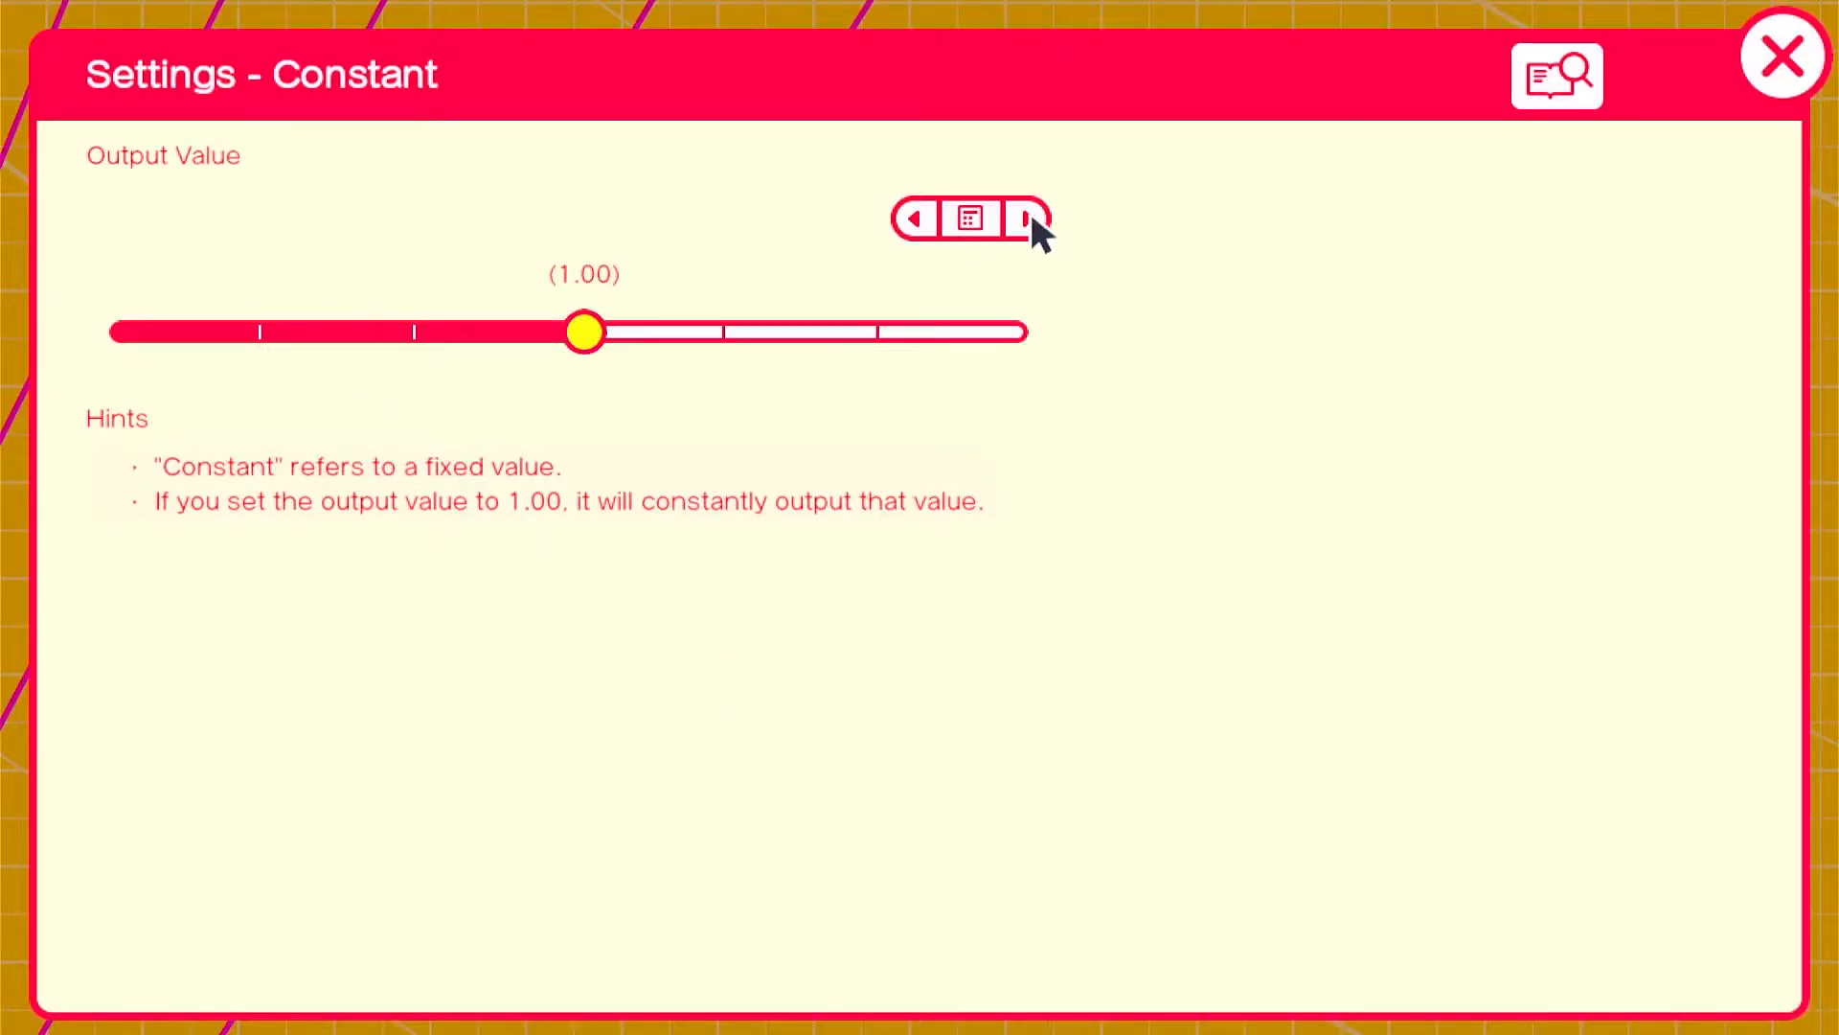
{"action": "left_click", "coordinate": [1784, 59]}
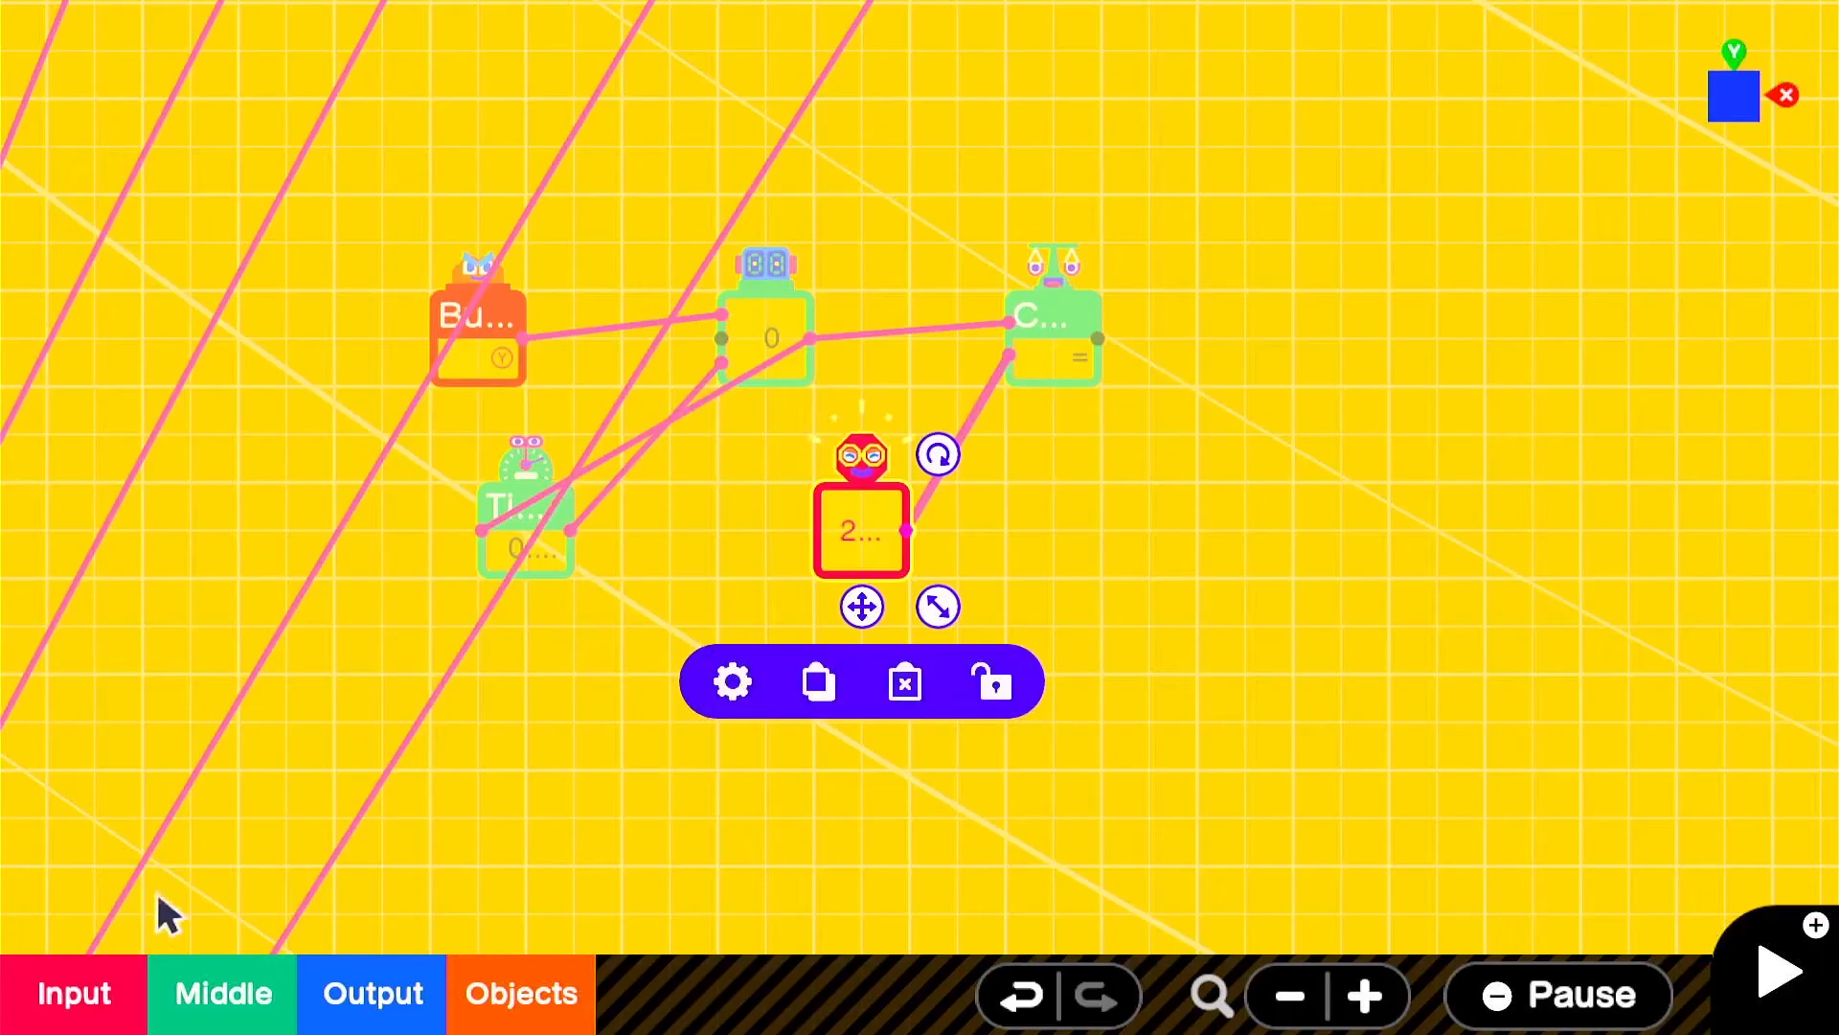
- Add a Flag nodon beside the comparison, connecting the comparison's output to its first input and the timer's output to its second
{"action": "left_click", "coordinate": [254, 1010]}
{"action": "left_click", "coordinate": [356, 661]}
{"action": "left_click", "coordinate": [911, 561]}
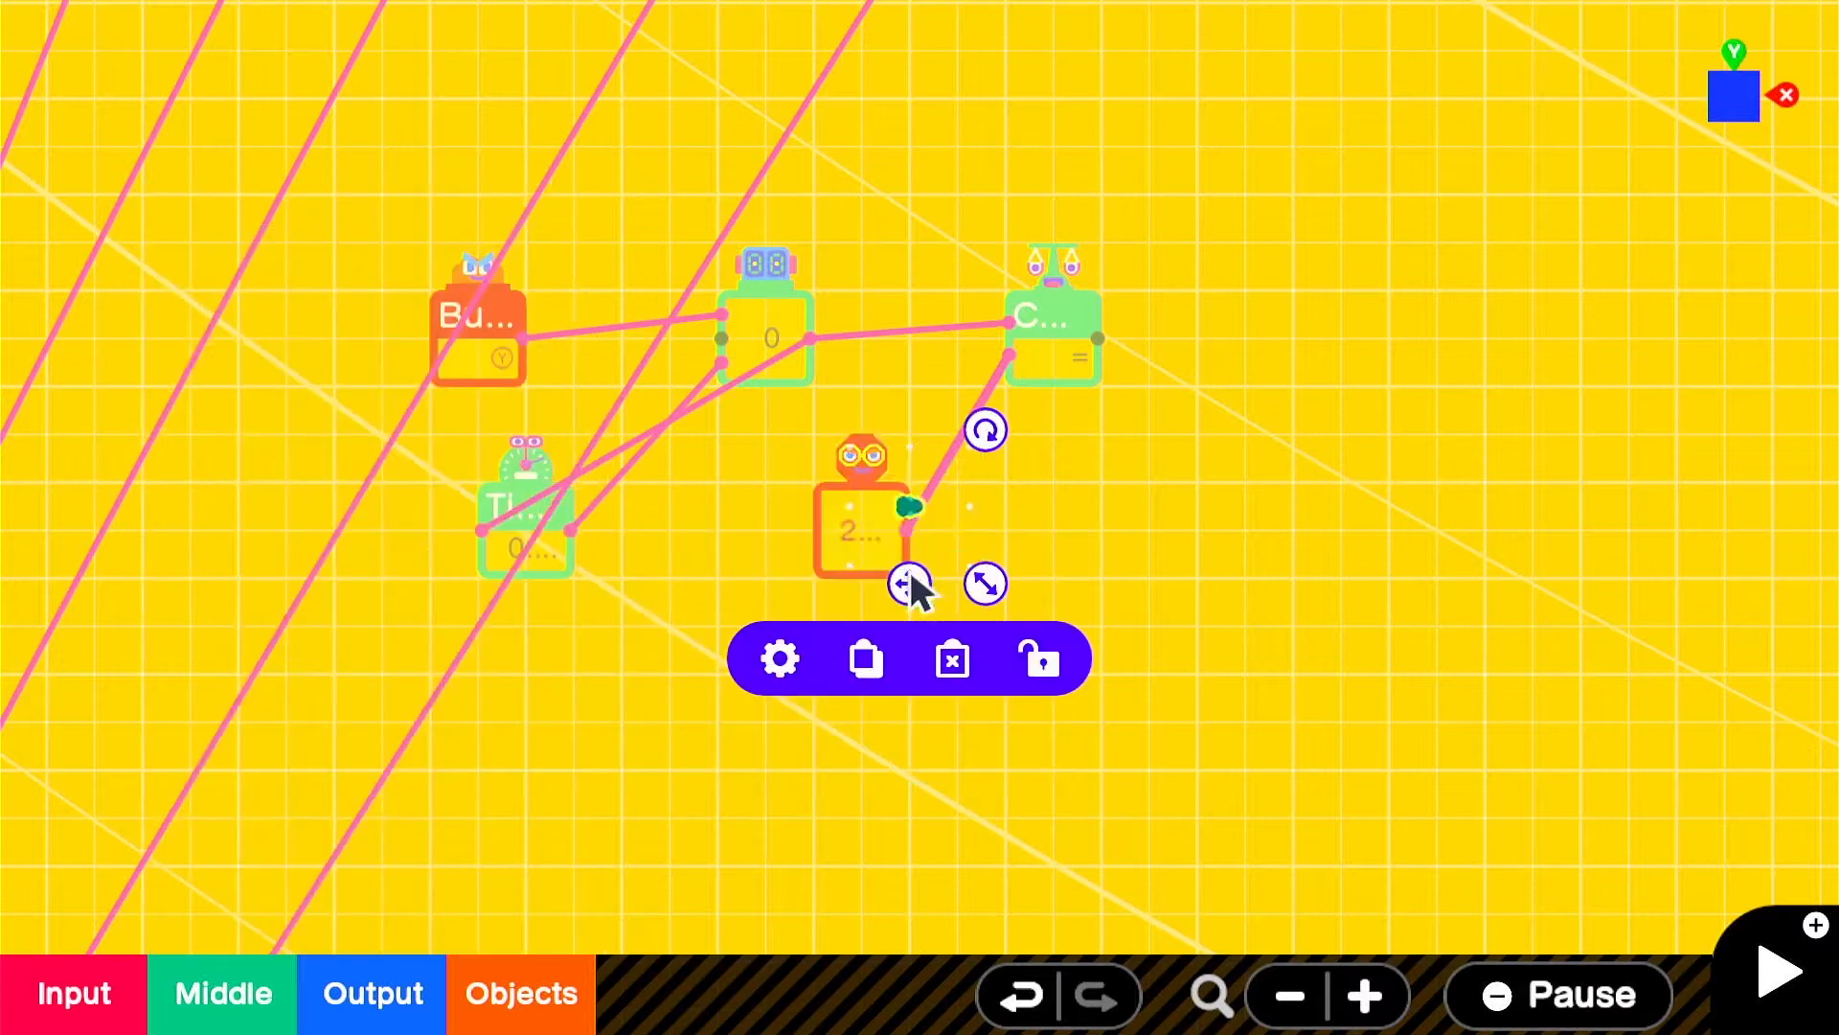
{"action": "mouse_move", "coordinate": [907, 579]}
{"action": "left_mouse_down"}
{"action": "mouse_move", "coordinate": [1223, 472]}
{"action": "mouse_move", "coordinate": [1248, 422]}
{"action": "left_mouse_up"}
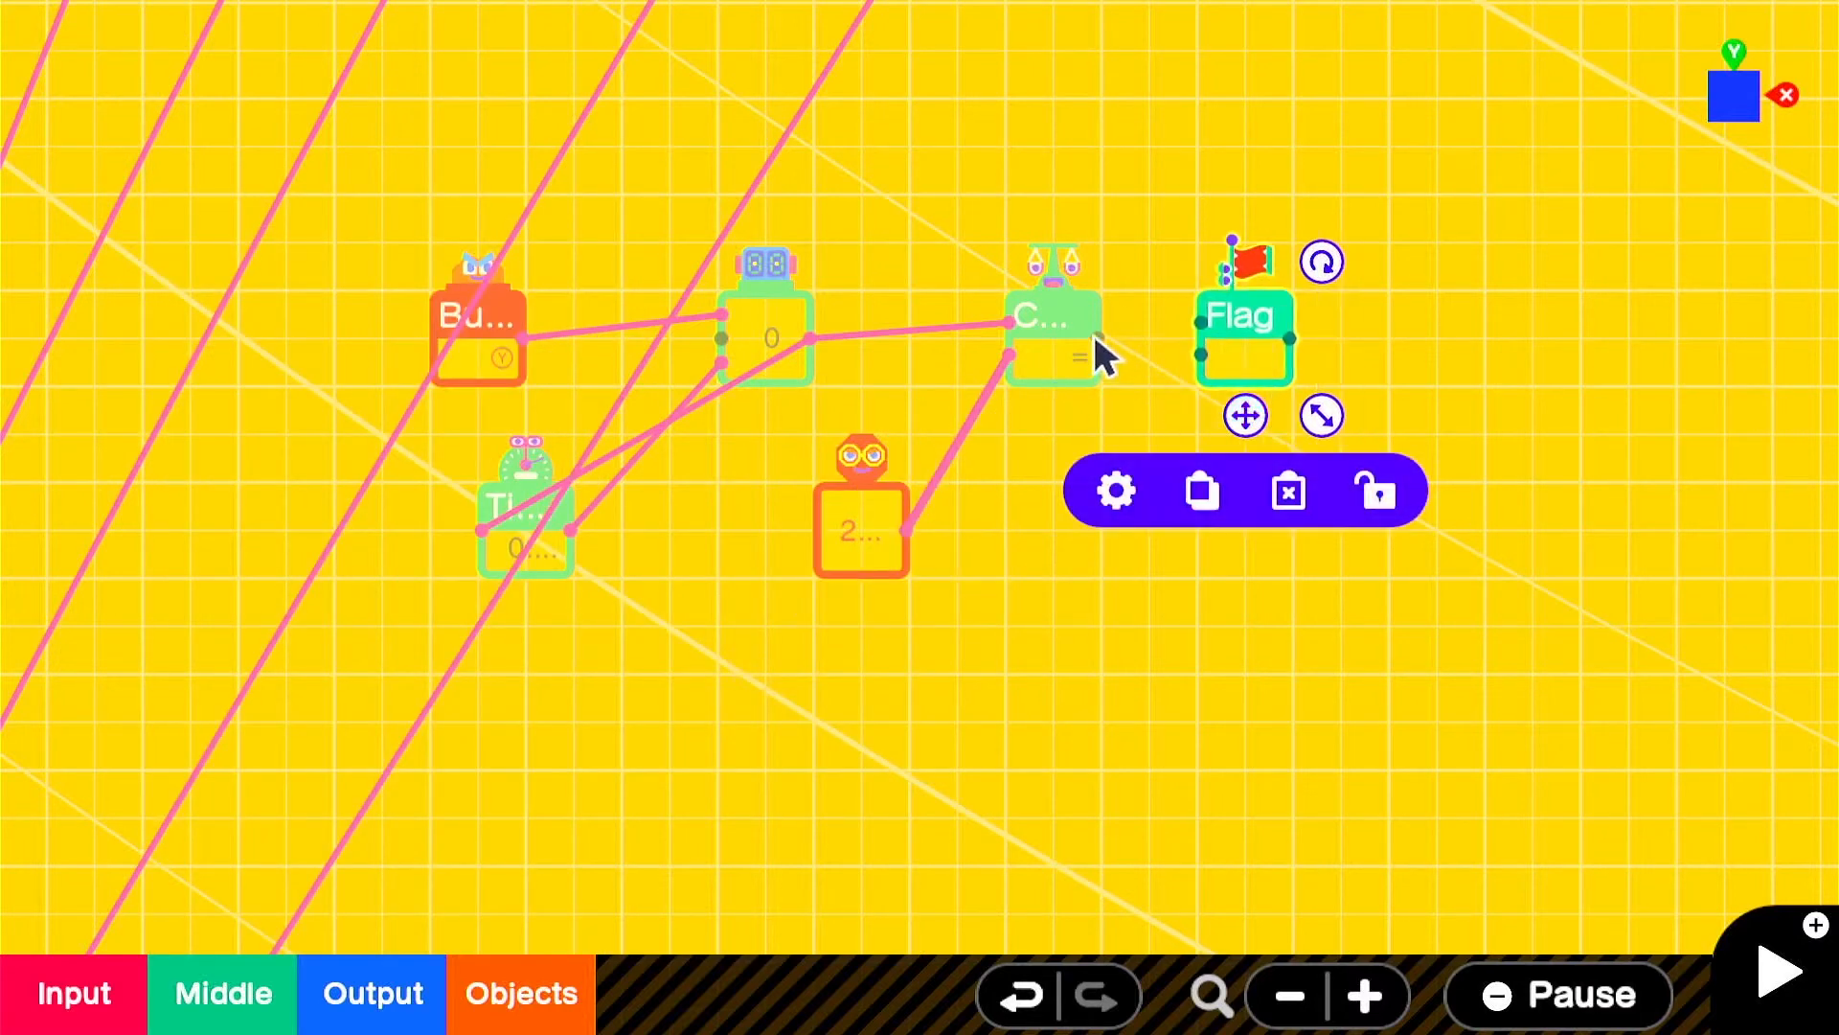
{"action": "mouse_move", "coordinate": [1098, 340]}
{"action": "left_mouse_down"}
{"action": "mouse_move", "coordinate": [1203, 305]}
{"action": "mouse_move", "coordinate": [1200, 324]}
{"action": "left_mouse_up"}
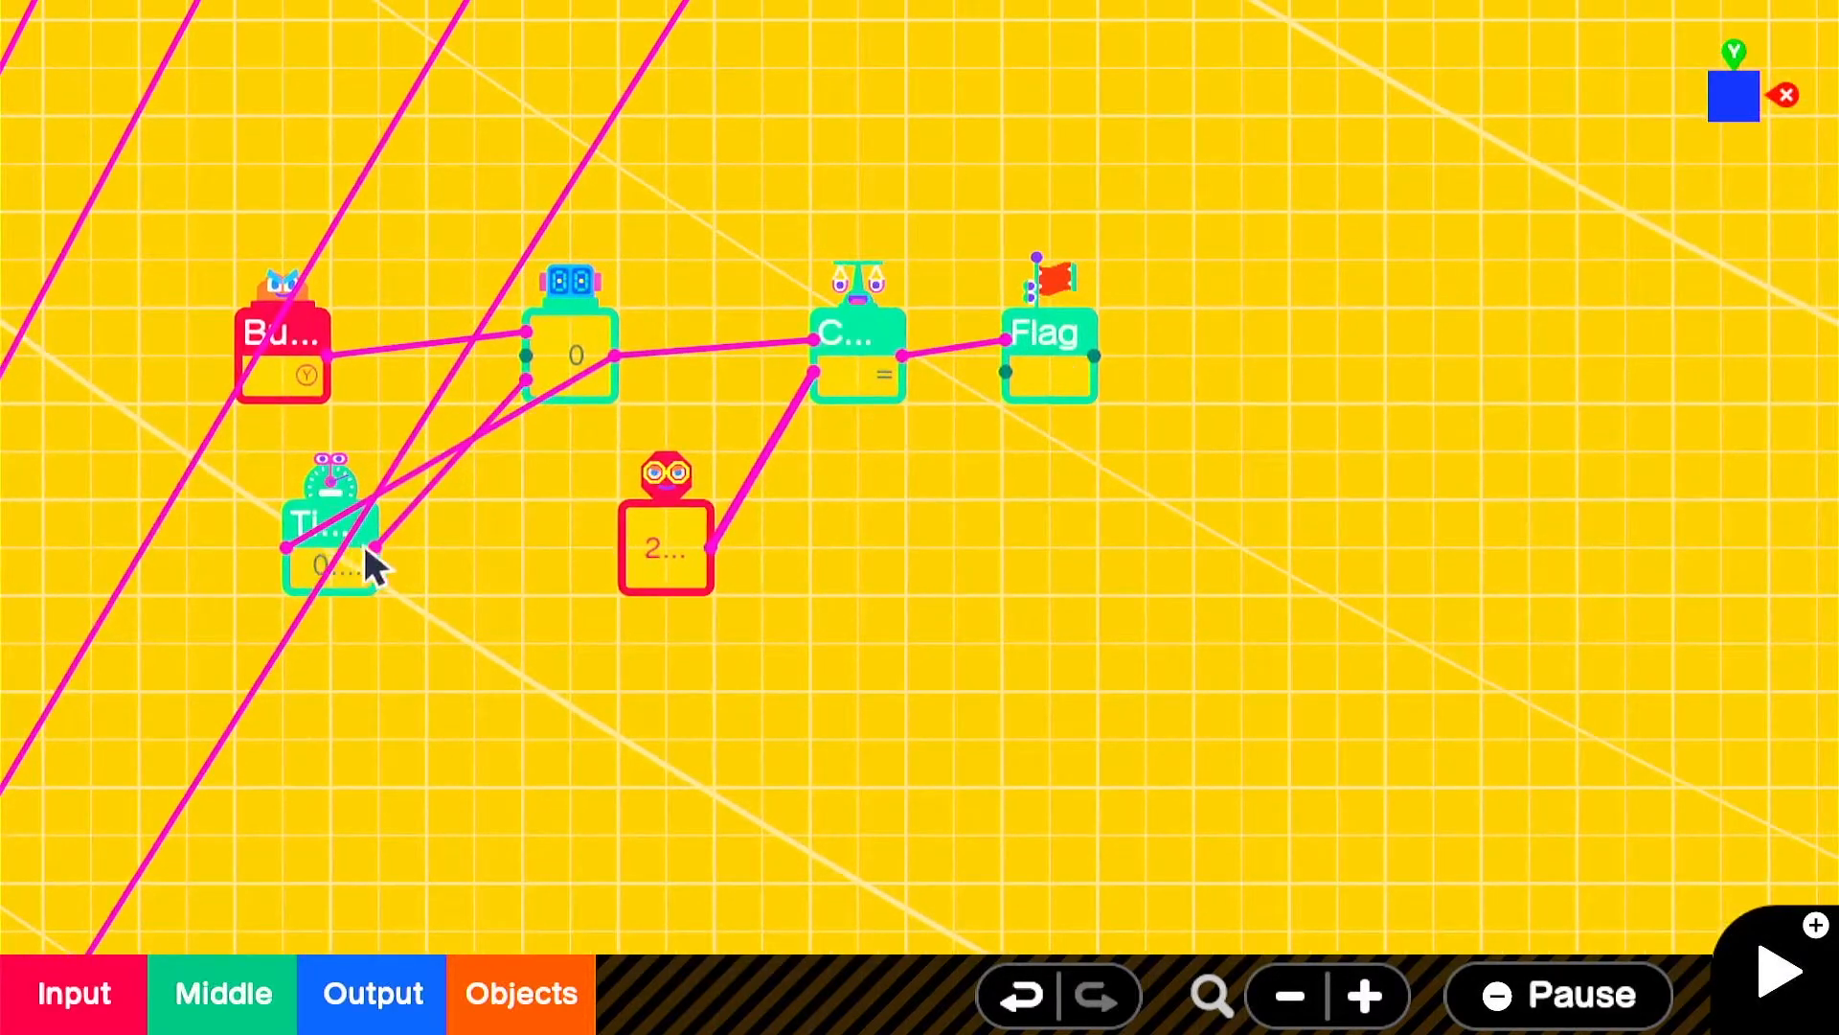
{"action": "left_click_drag", "start_coordinate": [374, 548], "coordinate": [1005, 374]}
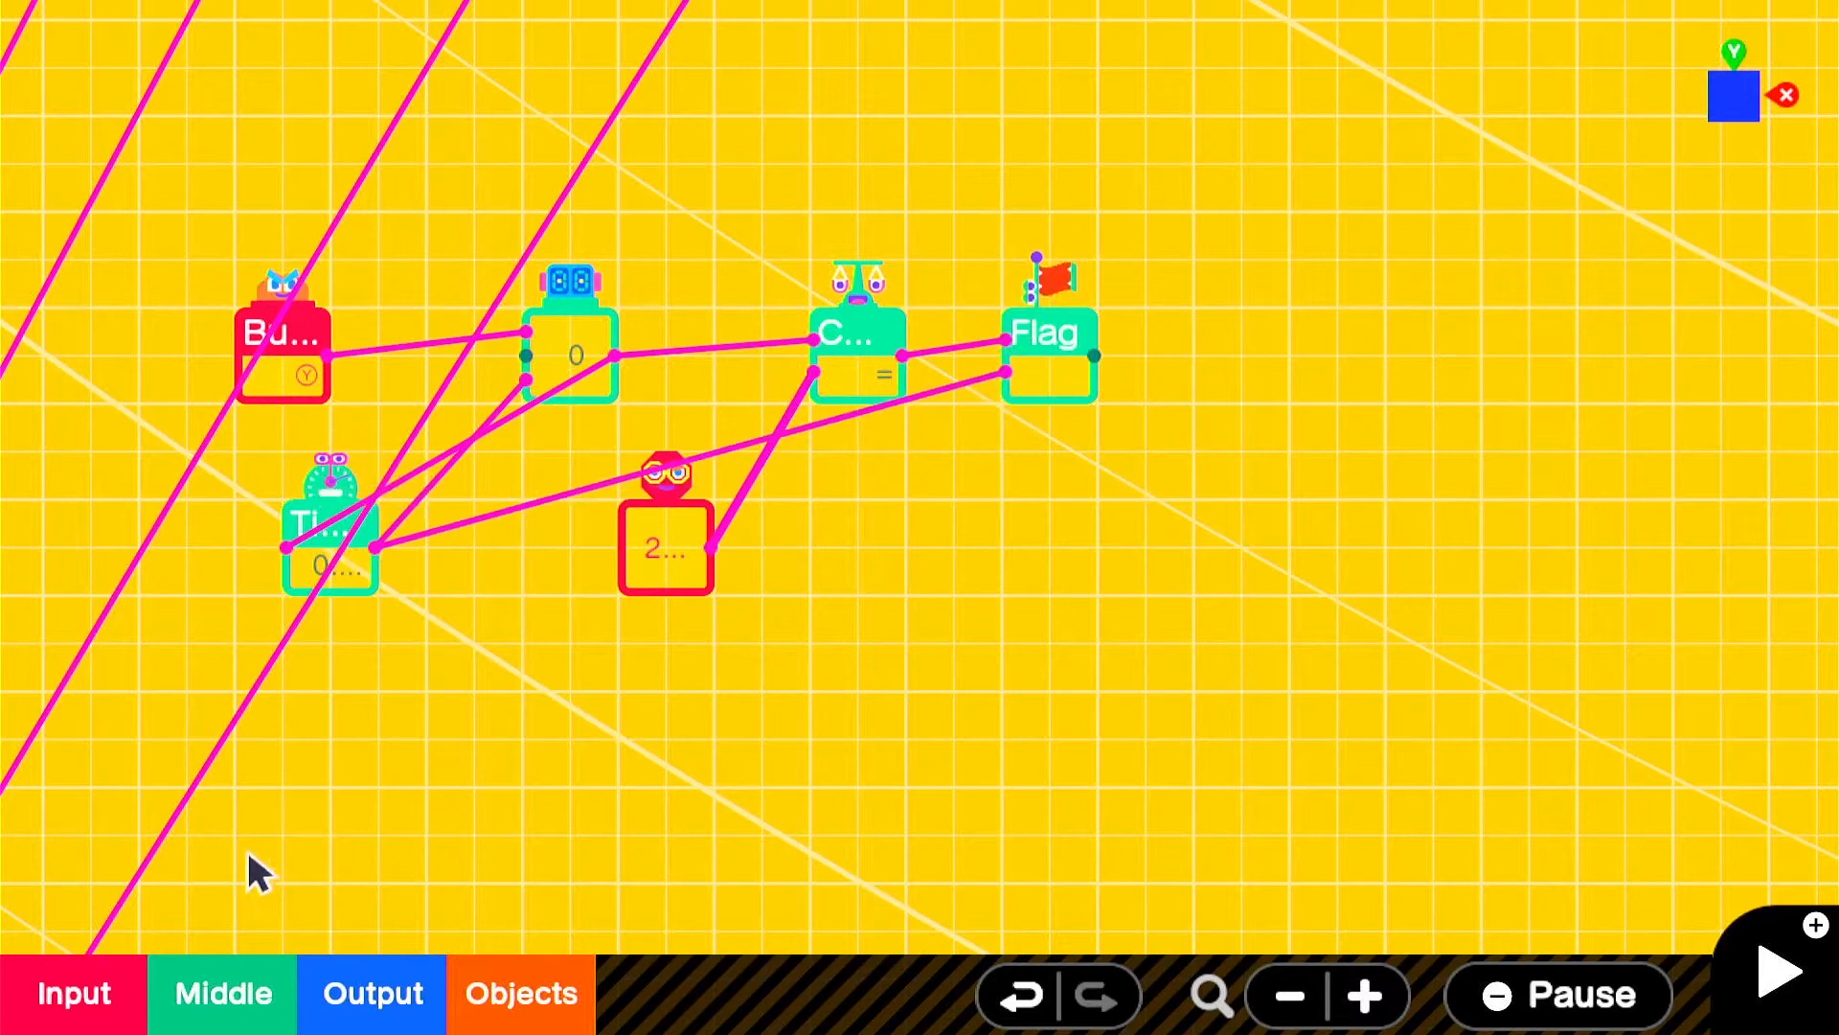
- Add an AND nodon to the lower right of the Flag nodon and connect the flag's output to the AND's first input
{"action": "left_click", "coordinate": [230, 1006]}
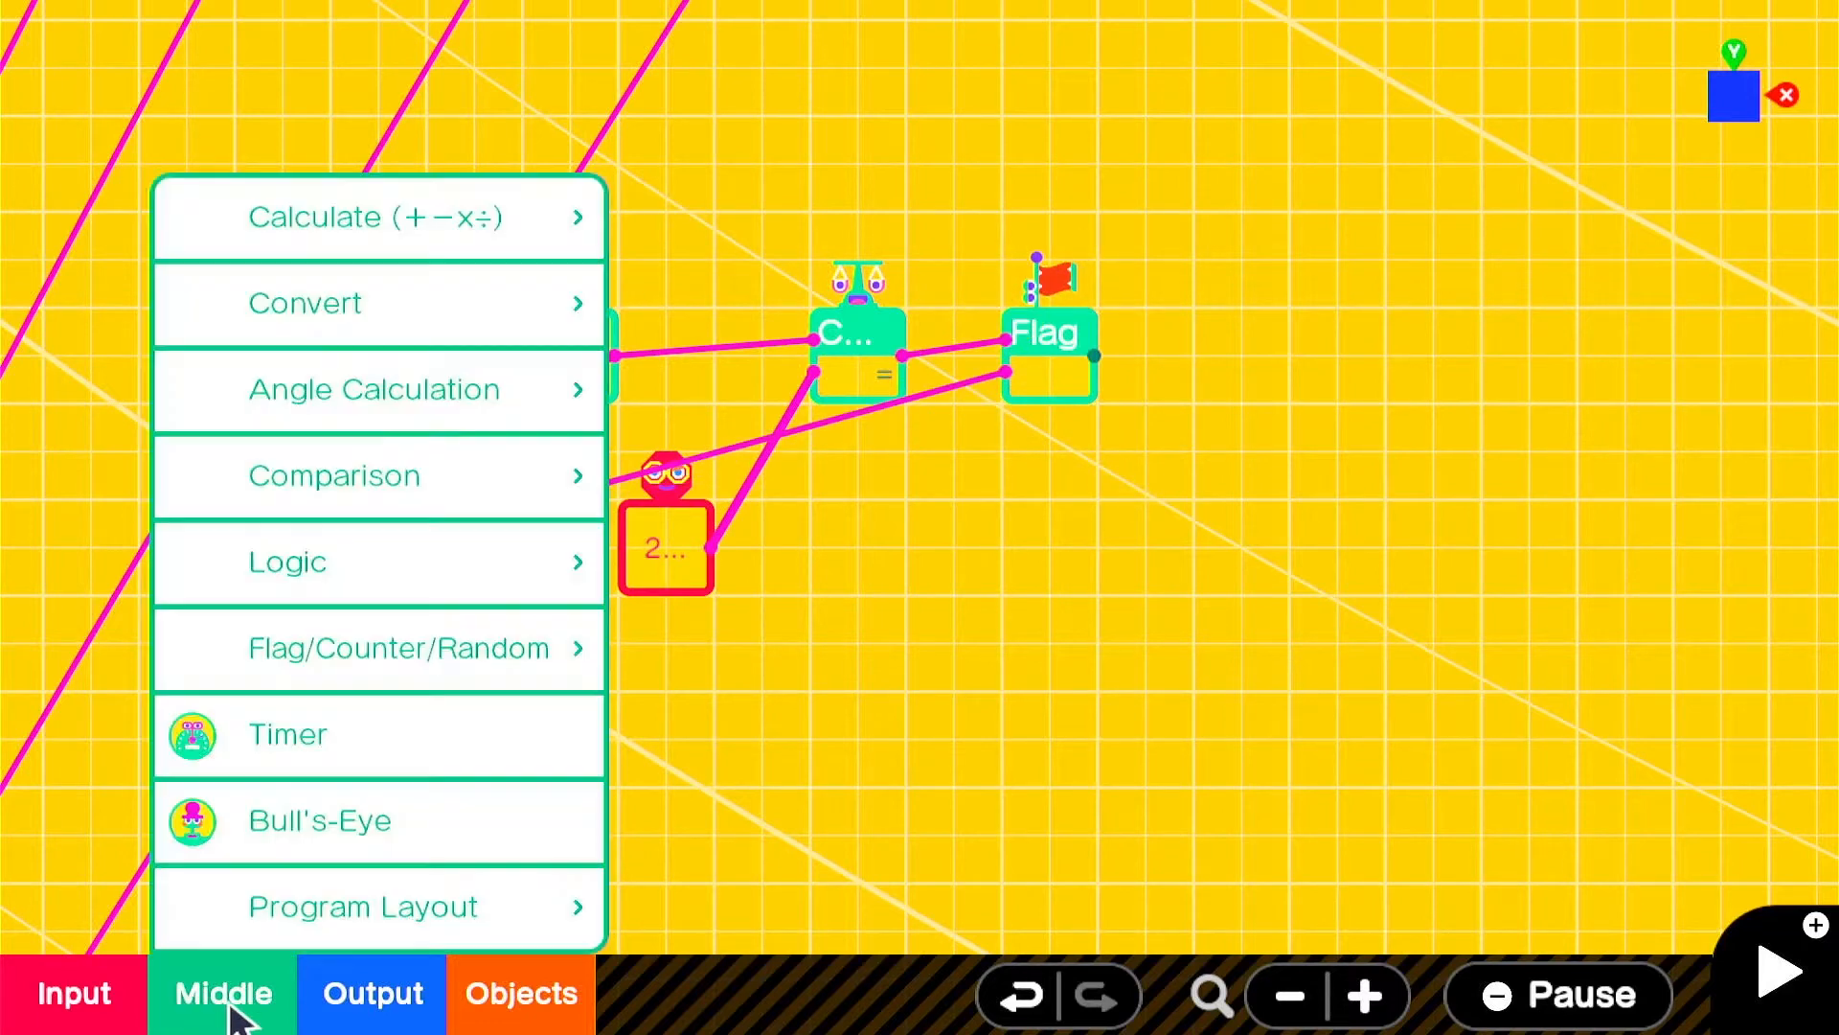
{"action": "left_click", "coordinate": [347, 567]}
{"action": "left_click", "coordinate": [731, 558]}
{"action": "left_click", "coordinate": [924, 551]}
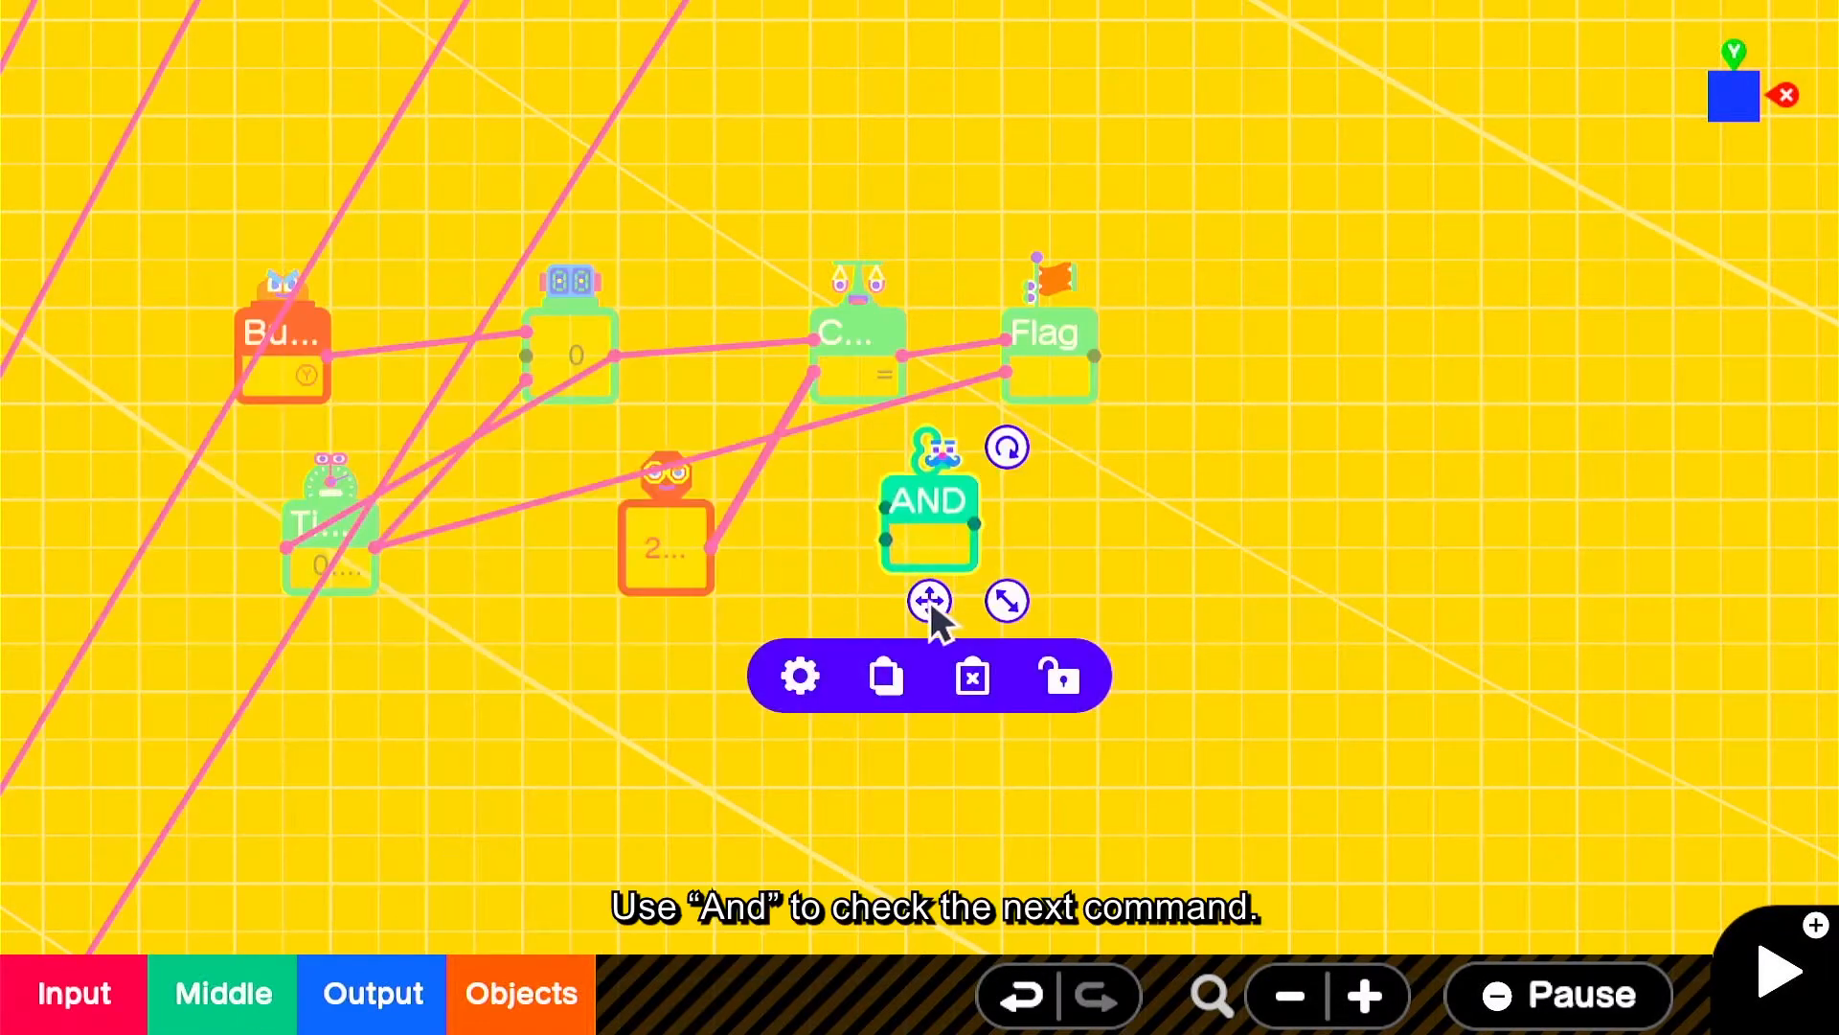
{"action": "left_click_drag", "start_coordinate": [929, 602], "coordinate": [1245, 532]}
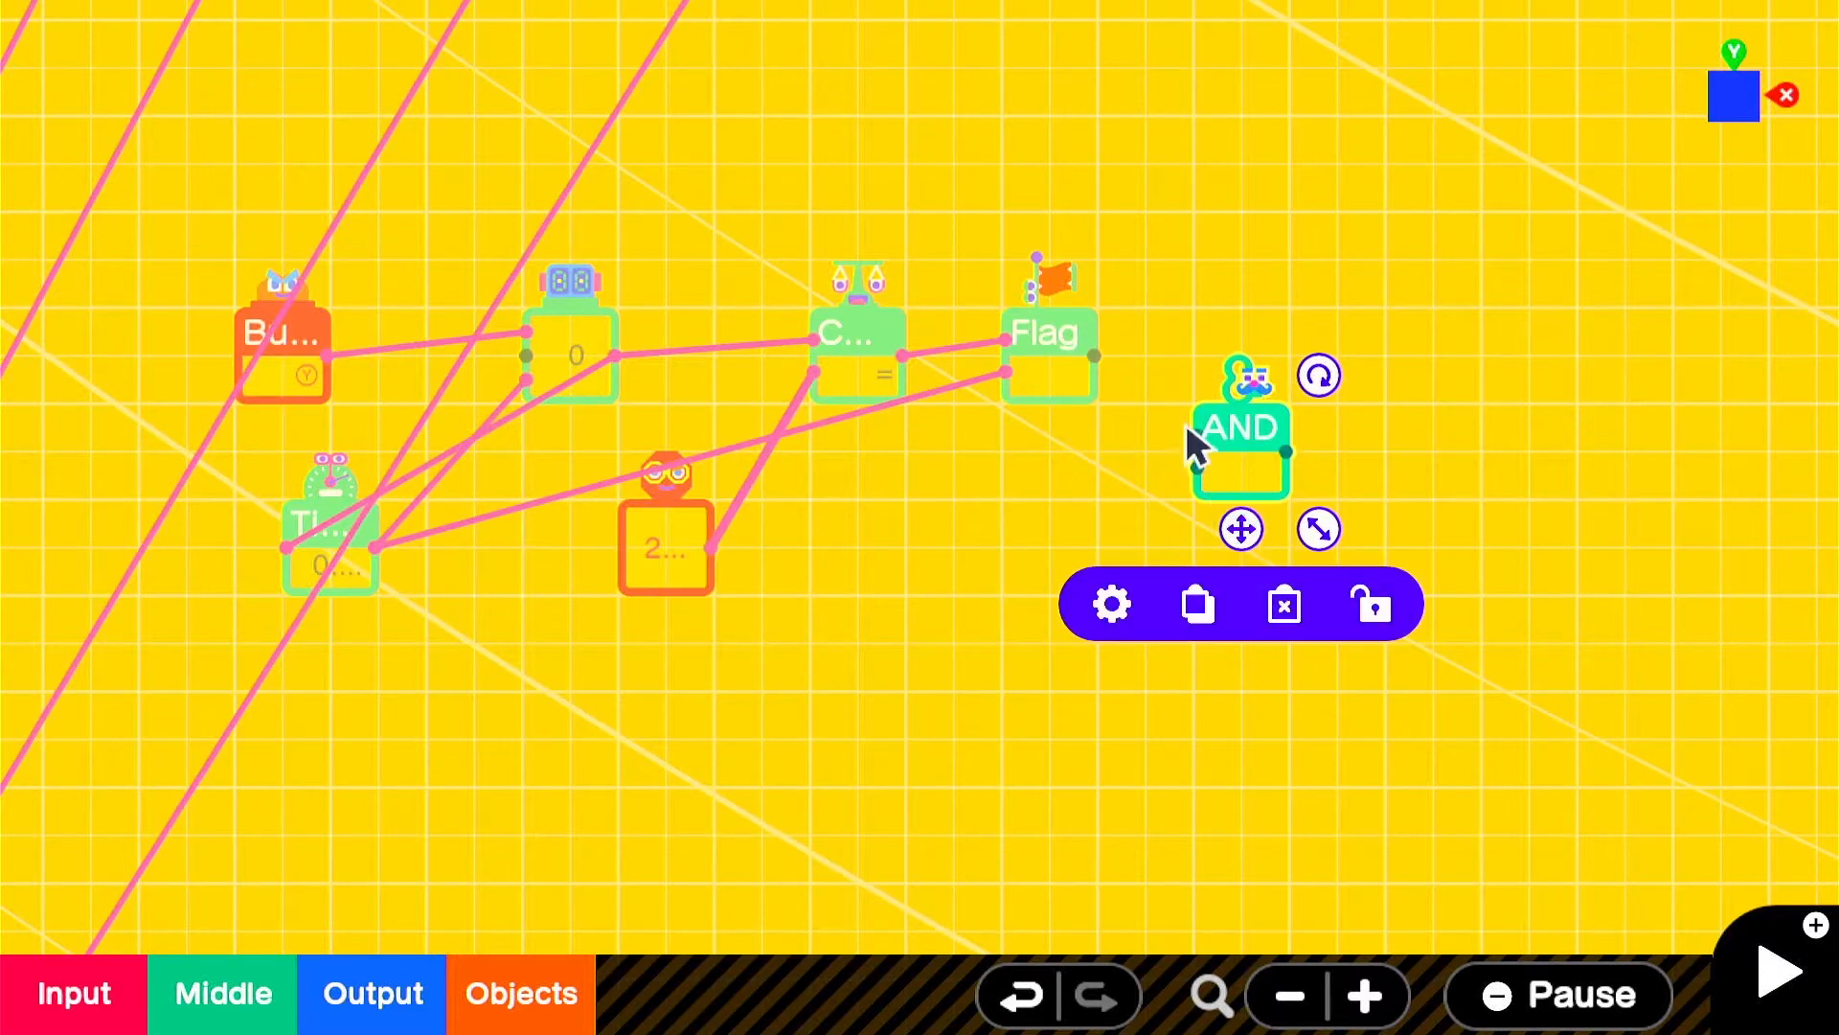
{"action": "left_click_drag", "start_coordinate": [1189, 430], "coordinate": [1359, 588]}
- Connect the output of the last Flag nodon in the existing command chain above to the new AND nodon's second input
{"action": "scroll", "coordinate": [1353, 592], "scroll_direction": "down", "scroll_amount": 3}
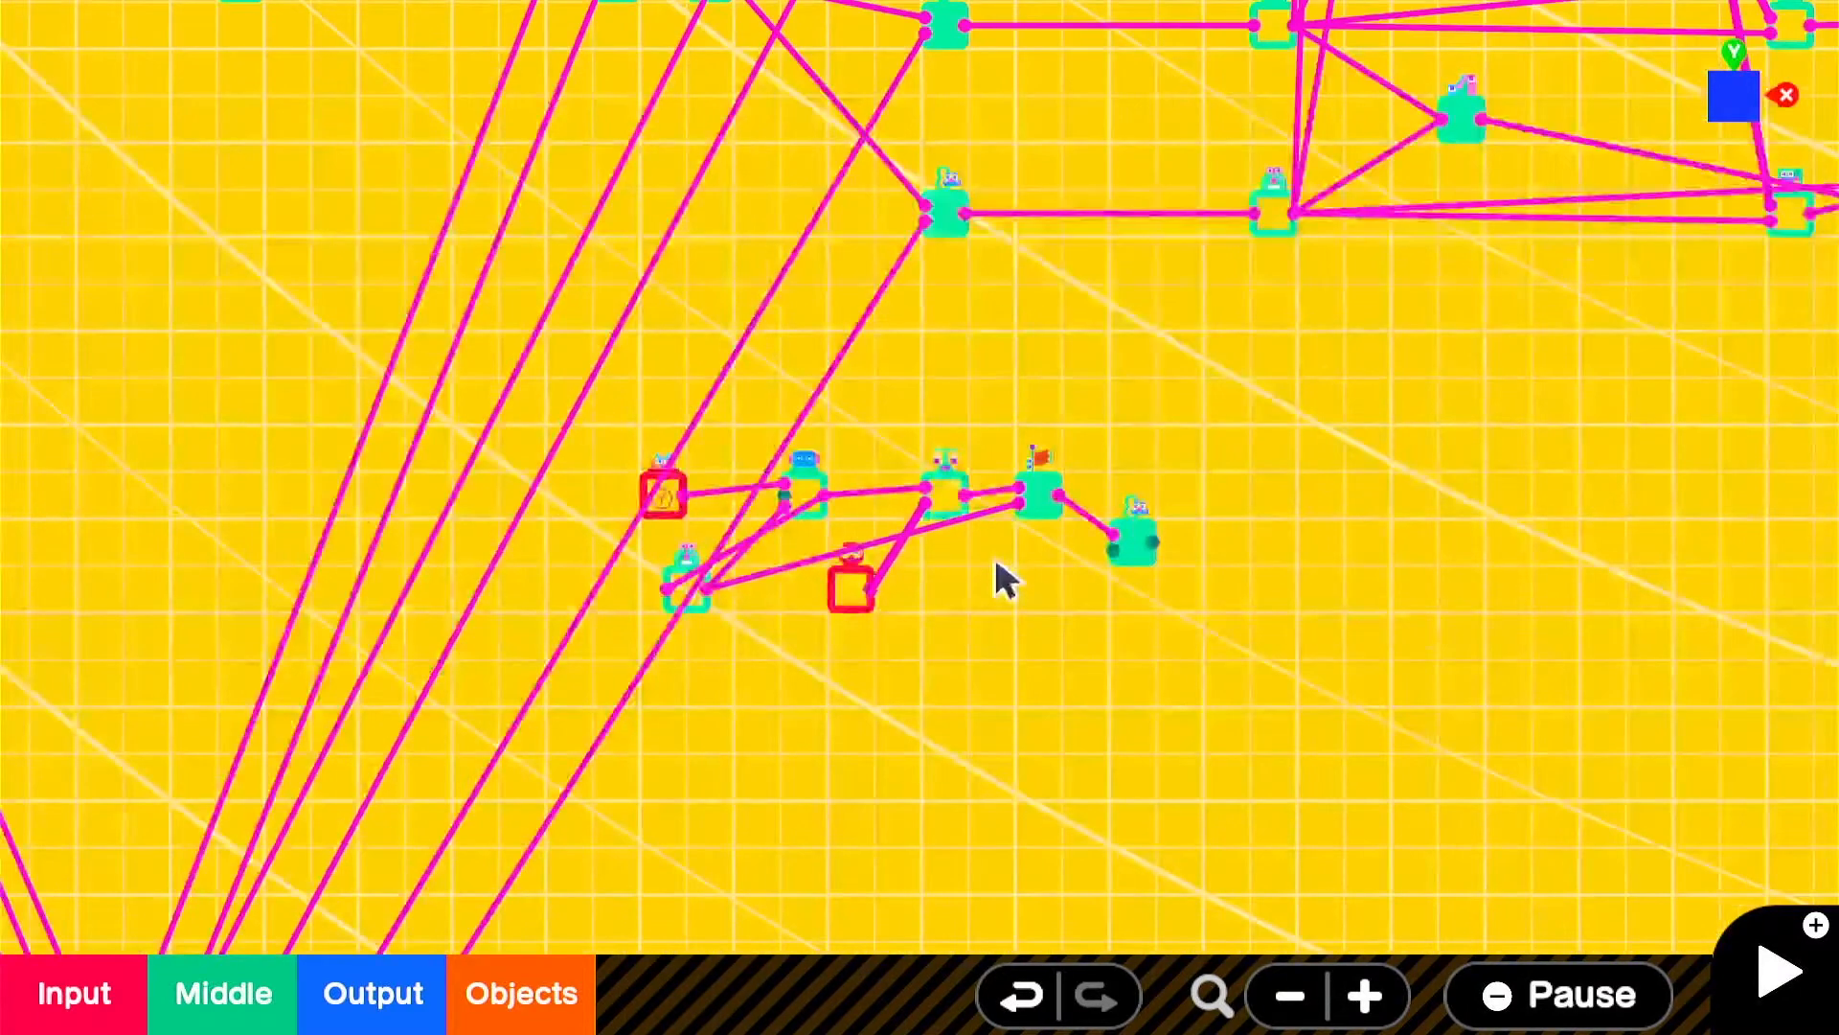
{"action": "left_click_drag", "start_coordinate": [1003, 580], "coordinate": [912, 236]}
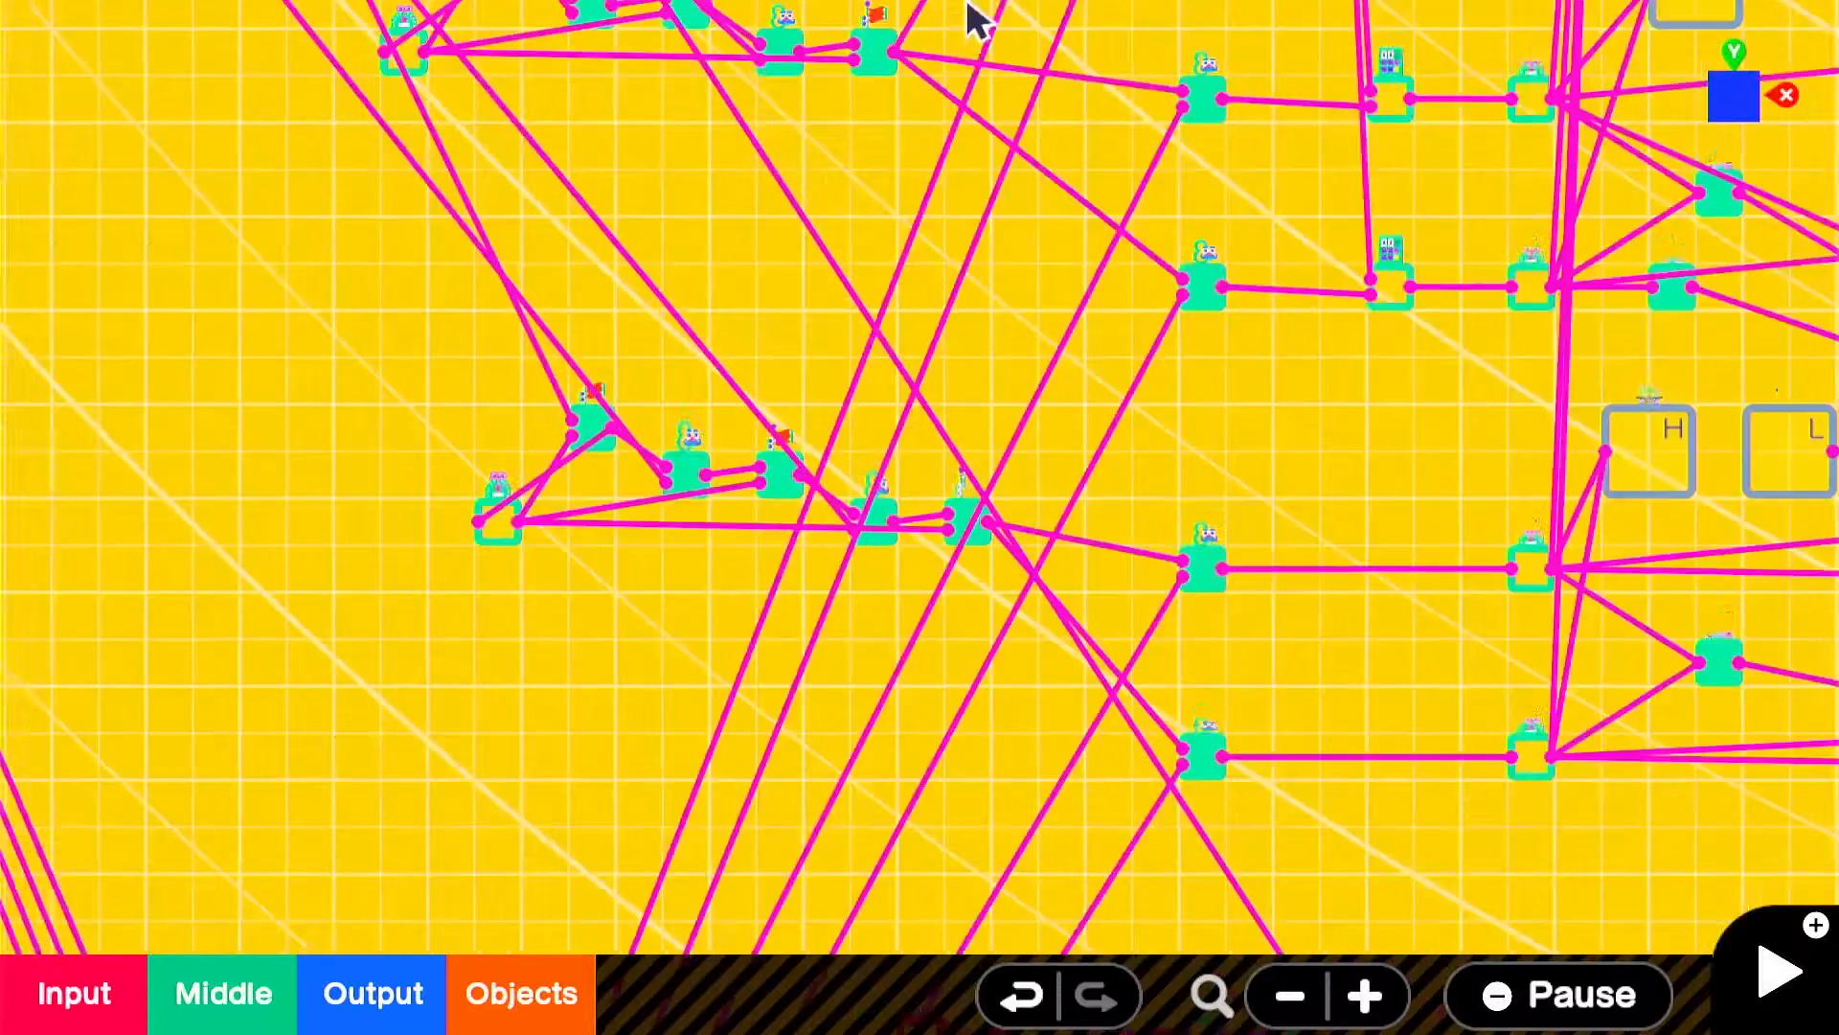
{"action": "scroll", "coordinate": [968, 5], "scroll_direction": "down", "scroll_amount": 6}
{"action": "scroll", "coordinate": [997, 407], "scroll_direction": "right", "scroll_amount": 4}
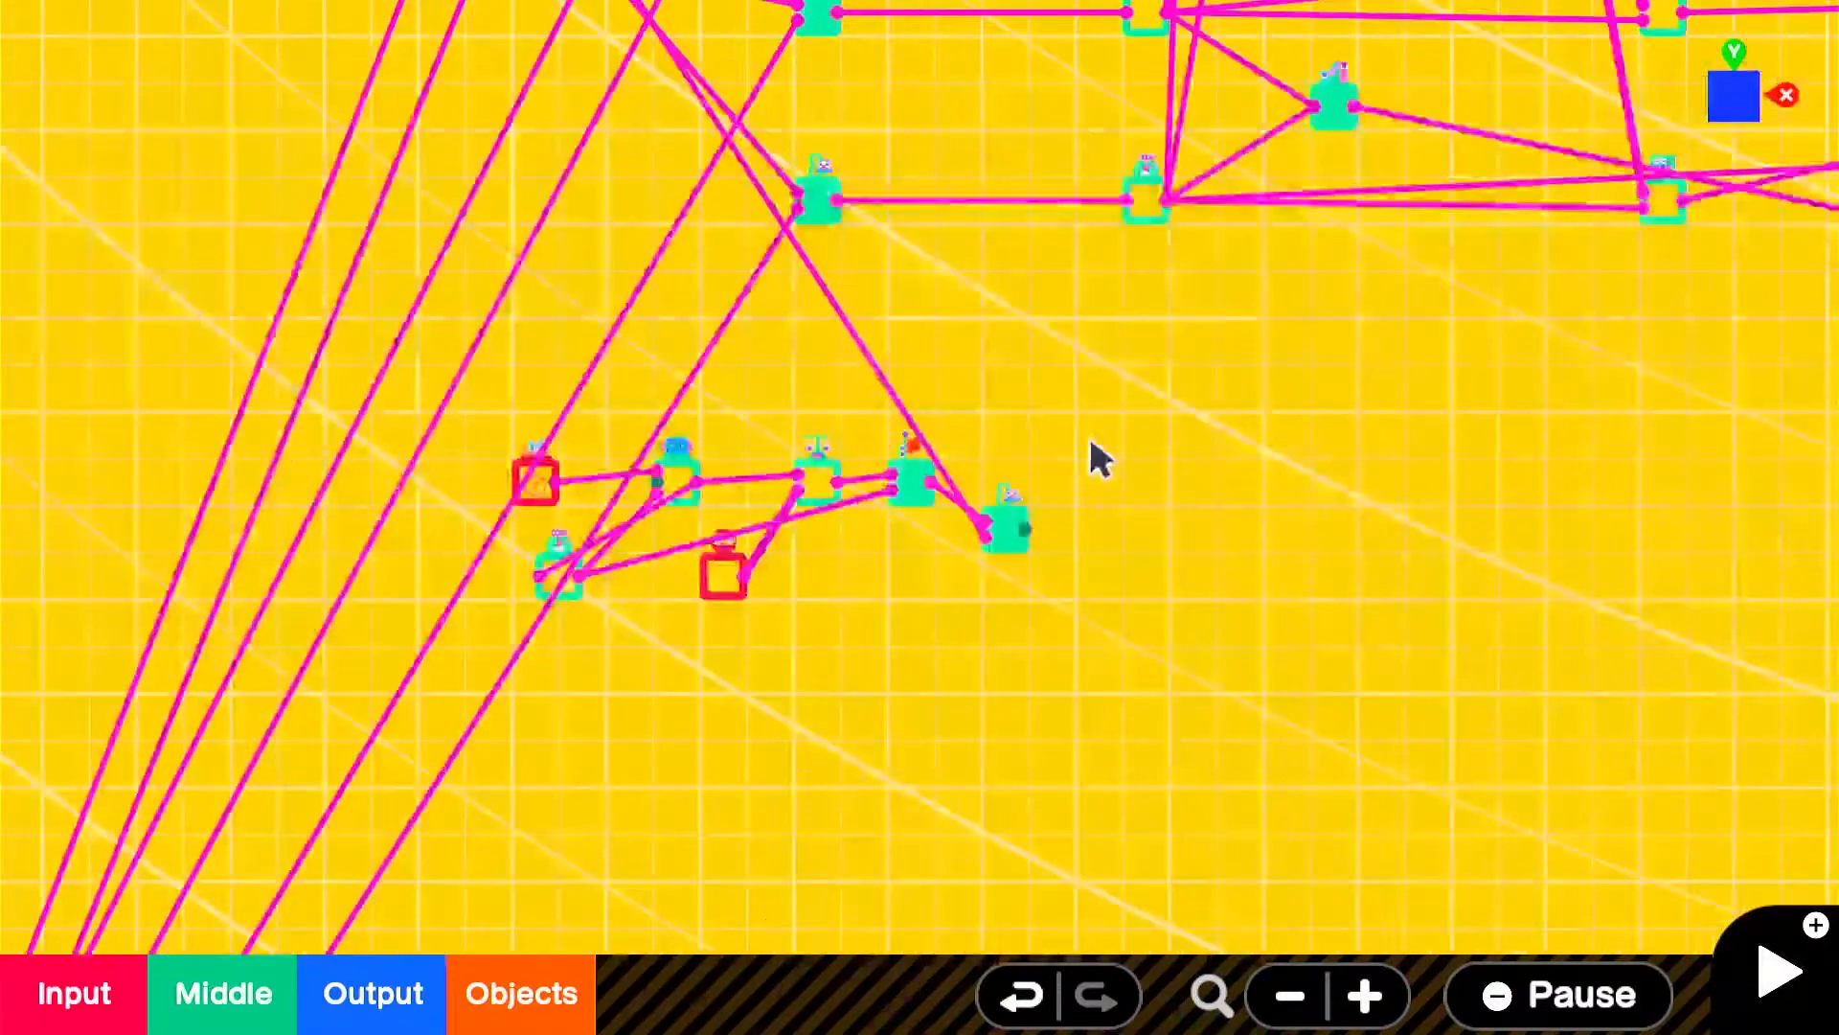
{"action": "scroll", "coordinate": [1149, 460], "scroll_direction": "up", "scroll_amount": 1}
{"action": "scroll", "coordinate": [1217, 483], "scroll_direction": "right", "scroll_amount": 2}
{"action": "scroll", "coordinate": [1155, 465], "scroll_direction": "right", "scroll_amount": 2}
- Duplicate the Flag nodon beside the AND, connecting the AND's output to its first input and the timer's output to its second
{"action": "left_click", "coordinate": [703, 376]}
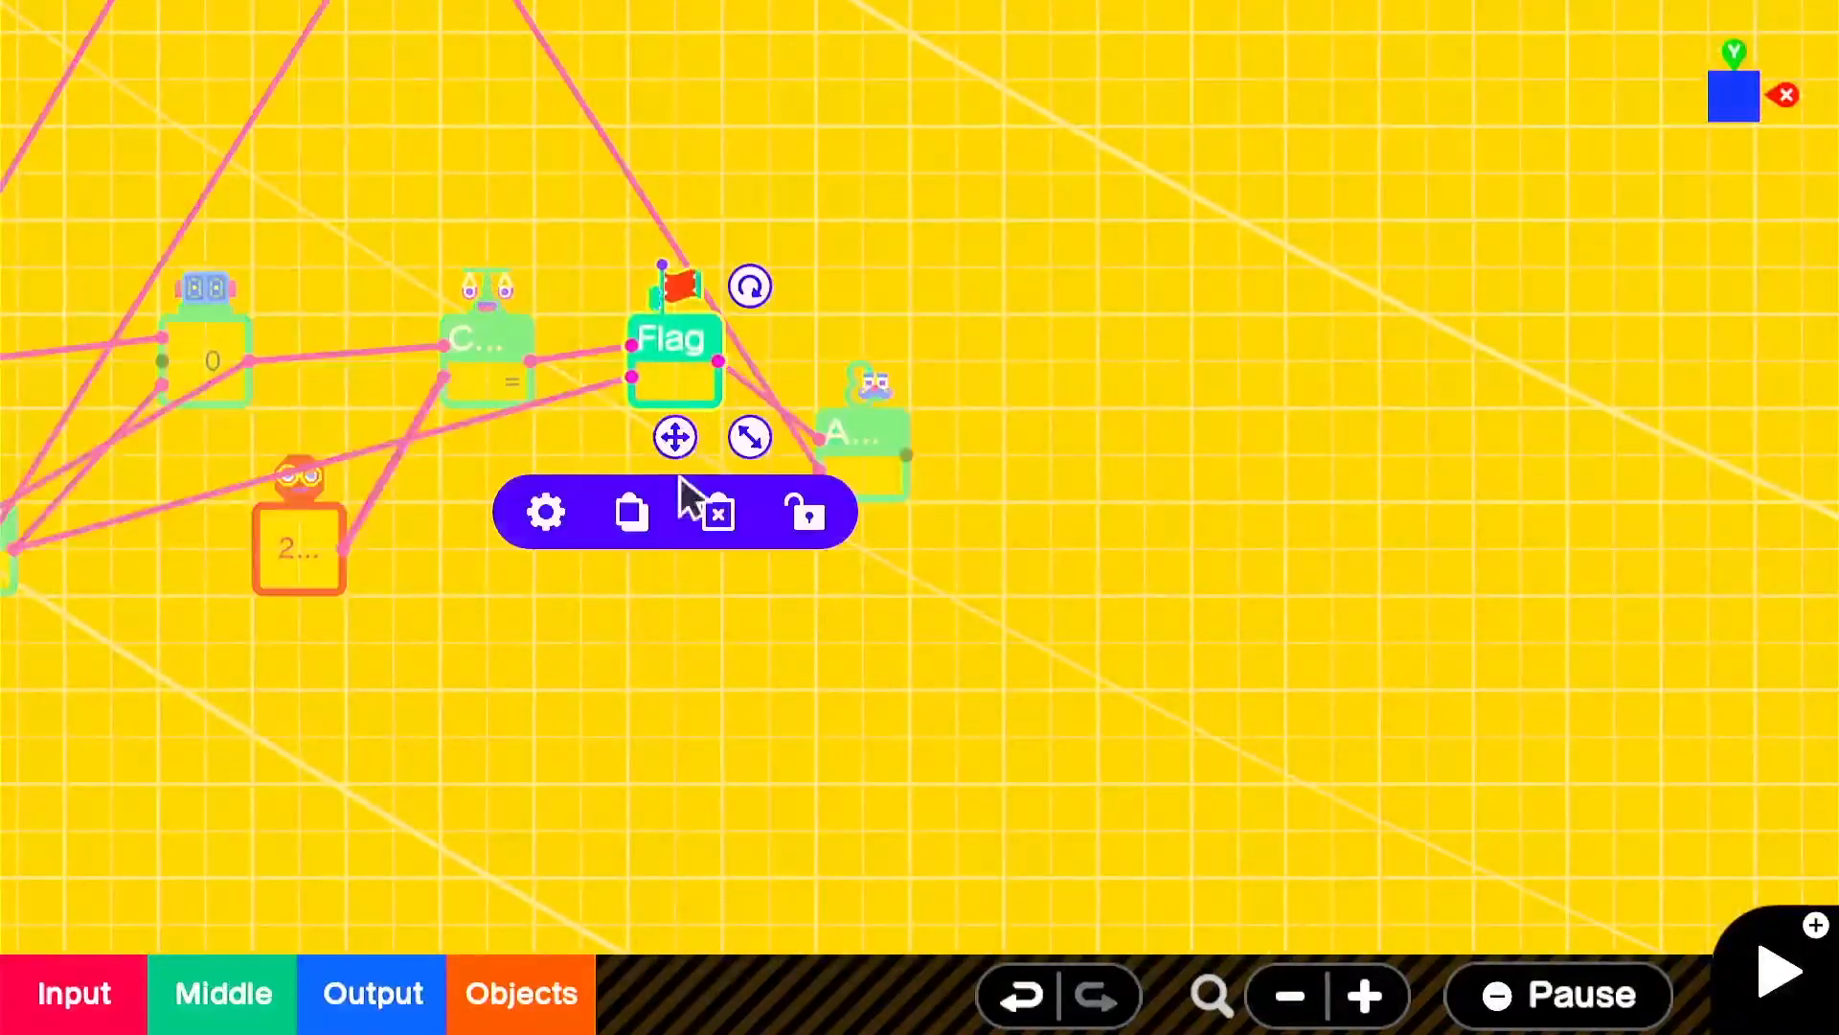
{"action": "left_click", "coordinate": [632, 517]}
{"action": "left_click_drag", "start_coordinate": [728, 481], "coordinate": [1064, 532]}
{"action": "left_click_drag", "start_coordinate": [907, 454], "coordinate": [1018, 468]}
{"action": "scroll", "coordinate": [1158, 493], "scroll_direction": "left", "scroll_amount": 4}
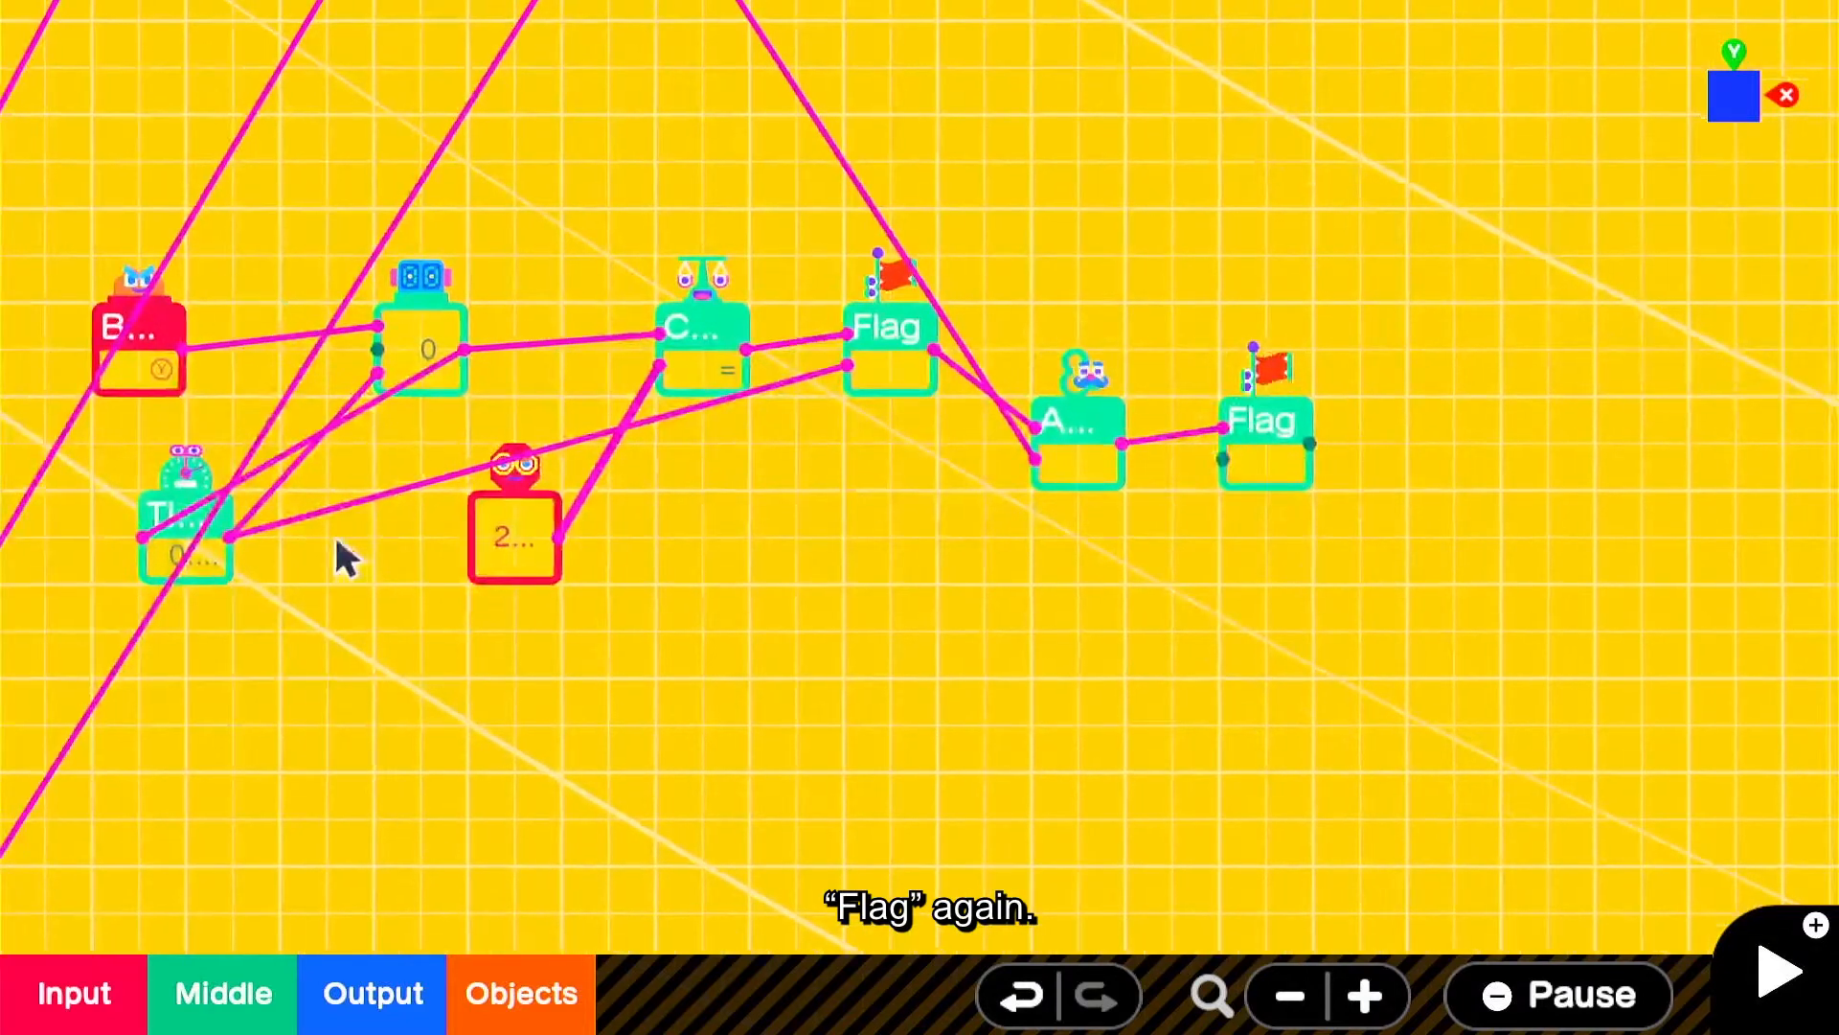
{"action": "left_click_drag", "start_coordinate": [231, 536], "coordinate": [1223, 462]}
{"action": "scroll", "coordinate": [1216, 505], "scroll_direction": "right", "scroll_amount": 4}
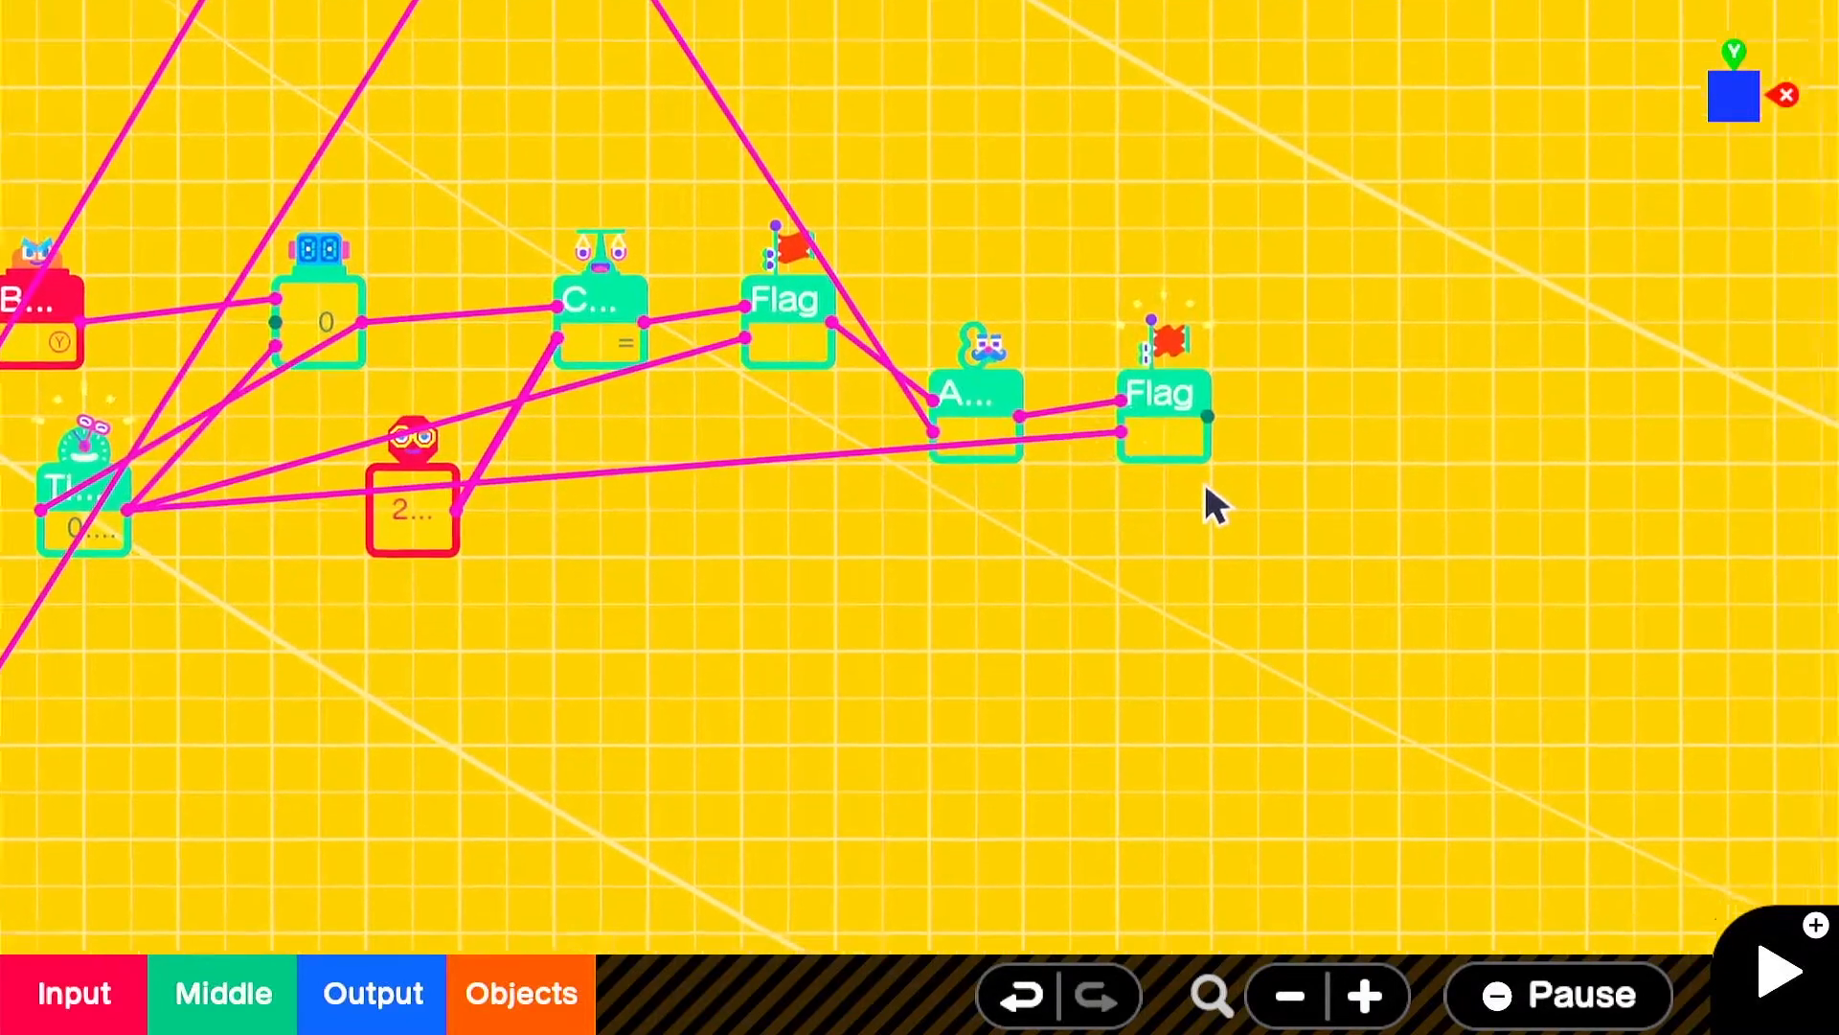
- Duplicate the AND nodon beyond the second flag and connect that flag's output to the copy's first input
{"action": "left_click", "coordinate": [878, 392]}
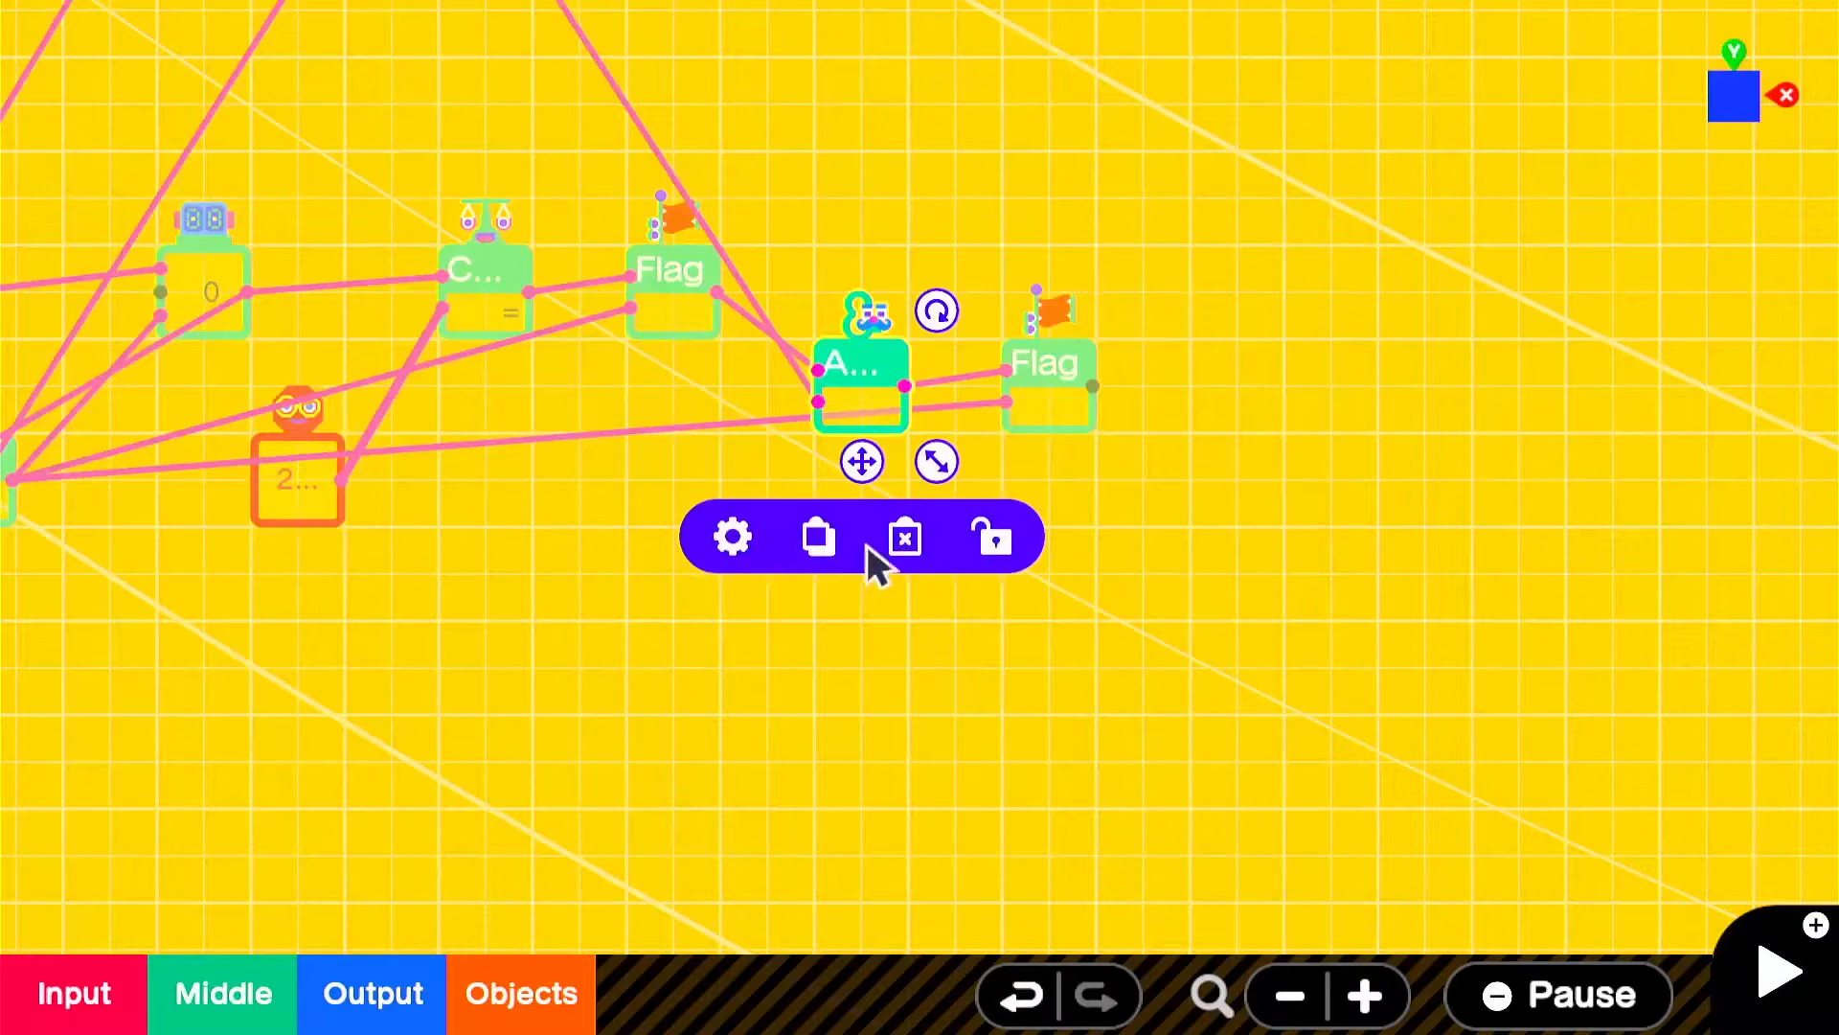
{"action": "left_click", "coordinate": [817, 537]}
{"action": "left_click_drag", "start_coordinate": [908, 505], "coordinate": [1237, 553]}
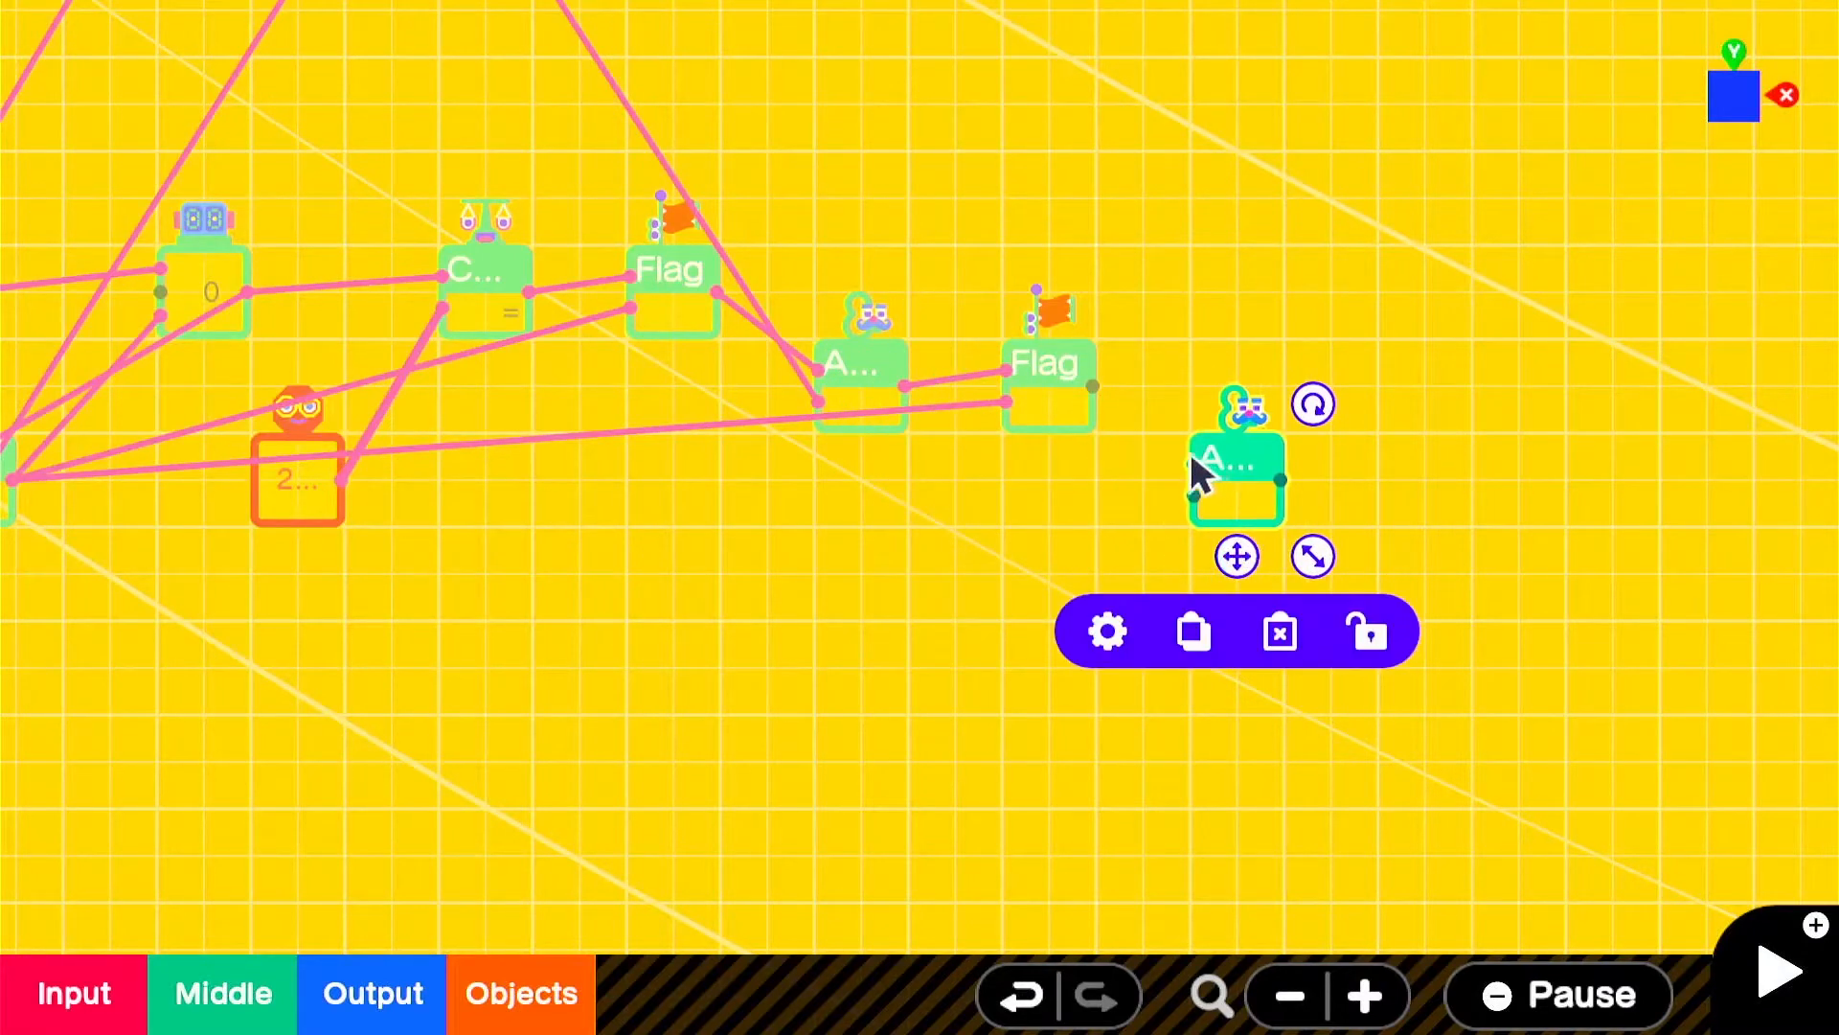
{"action": "left_click_drag", "start_coordinate": [1190, 454], "coordinate": [1103, 393]}
{"action": "left_click_drag", "start_coordinate": [801, 543], "coordinate": [854, 460]}
- Add a B Button nodon below the second flag and connect it to the second input of the new AND nodon
{"action": "left_click", "coordinate": [82, 972]}
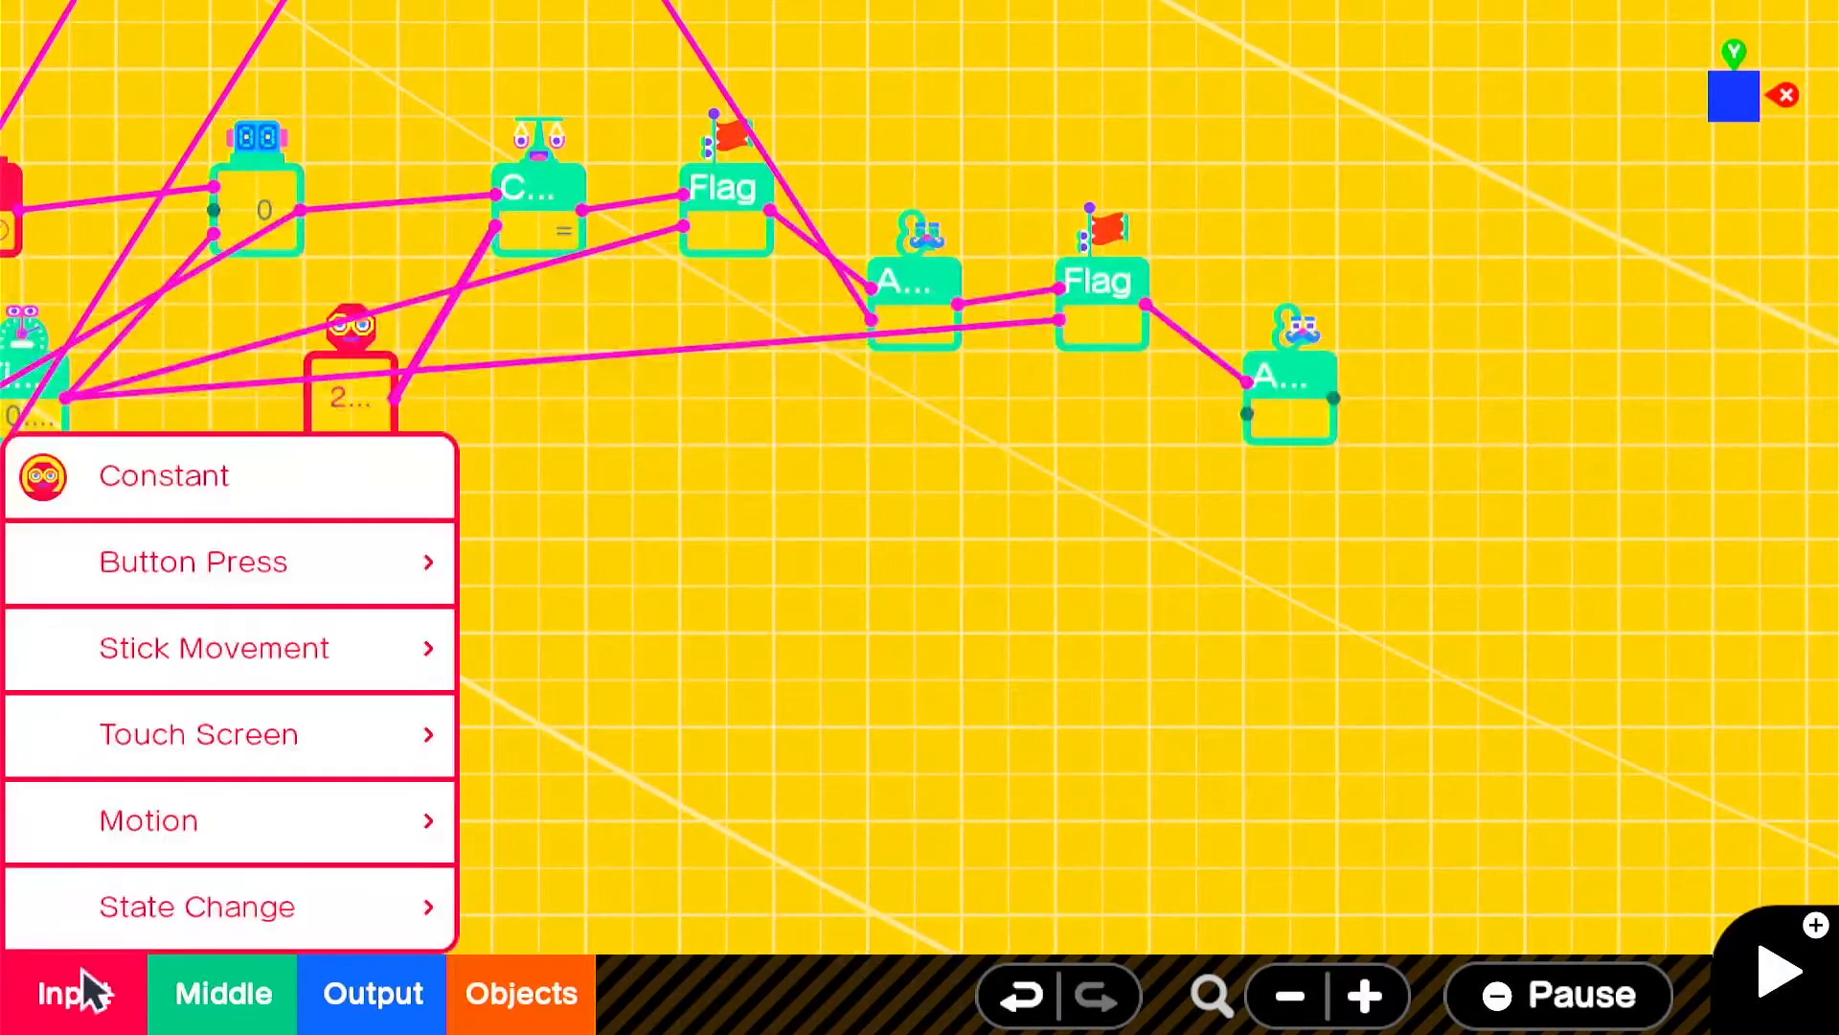
{"action": "left_click", "coordinate": [222, 570]}
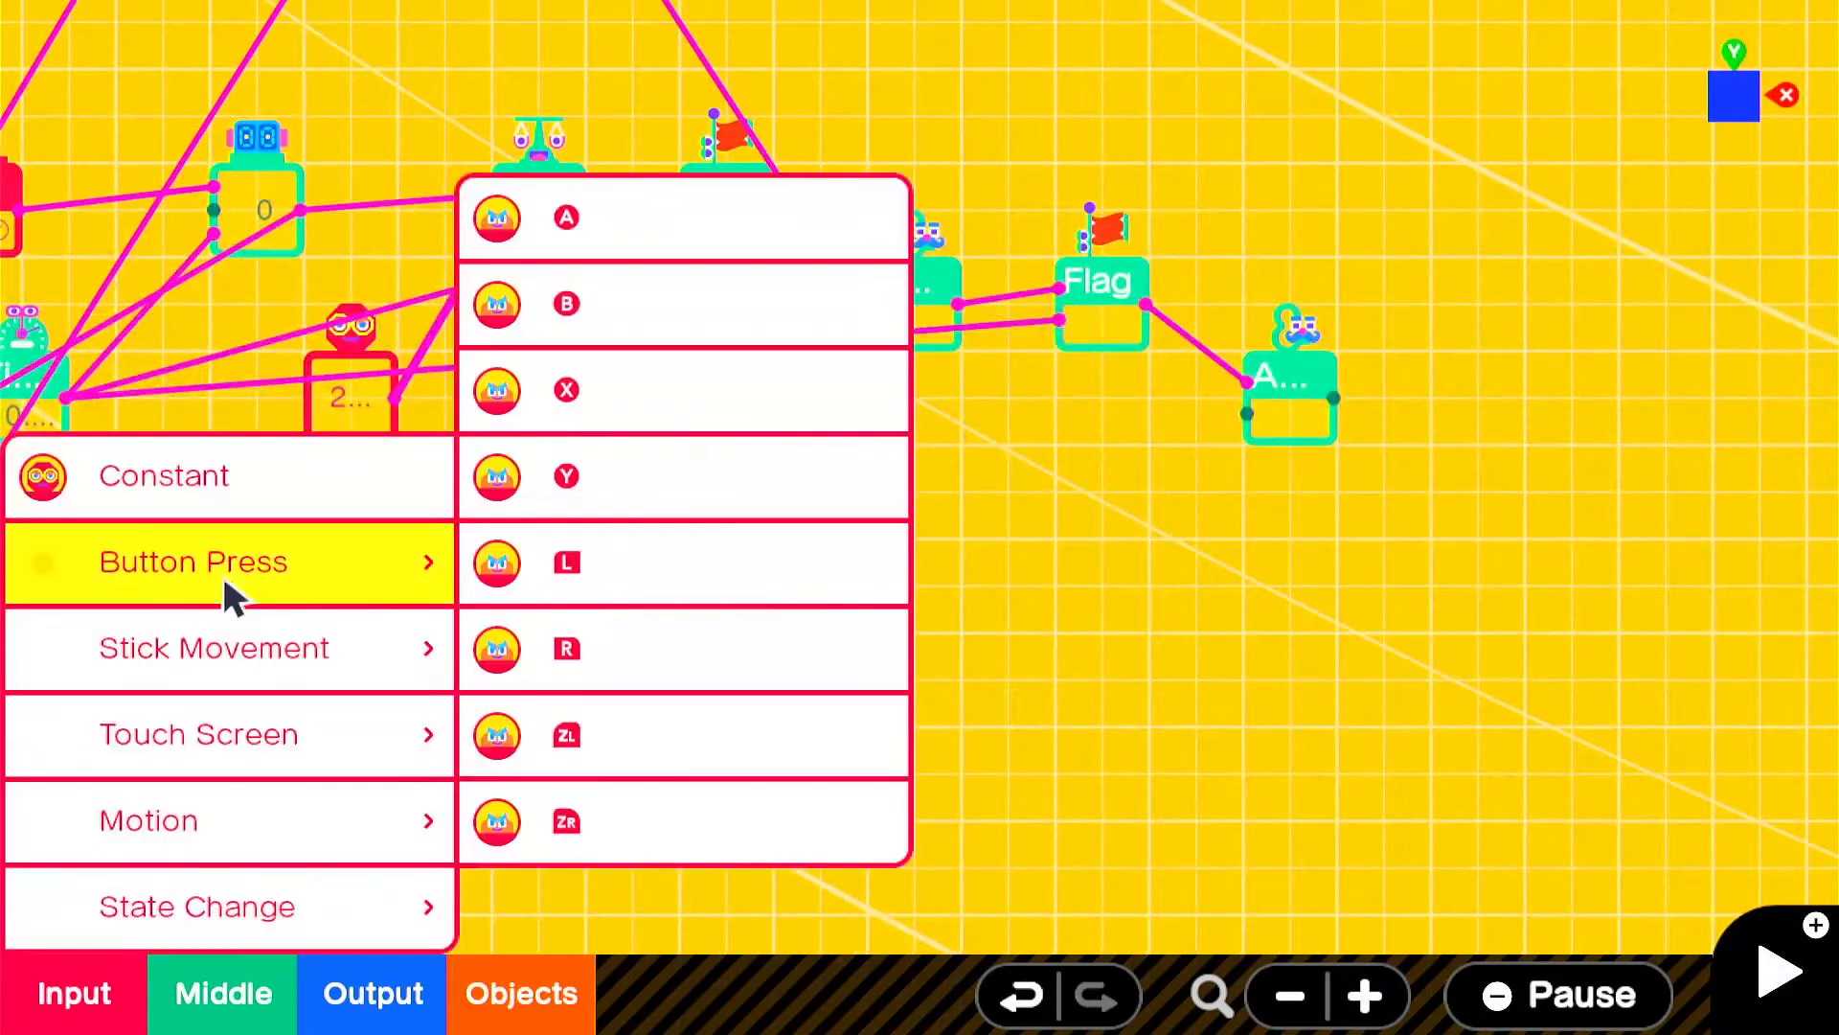
{"action": "left_click", "coordinate": [705, 303]}
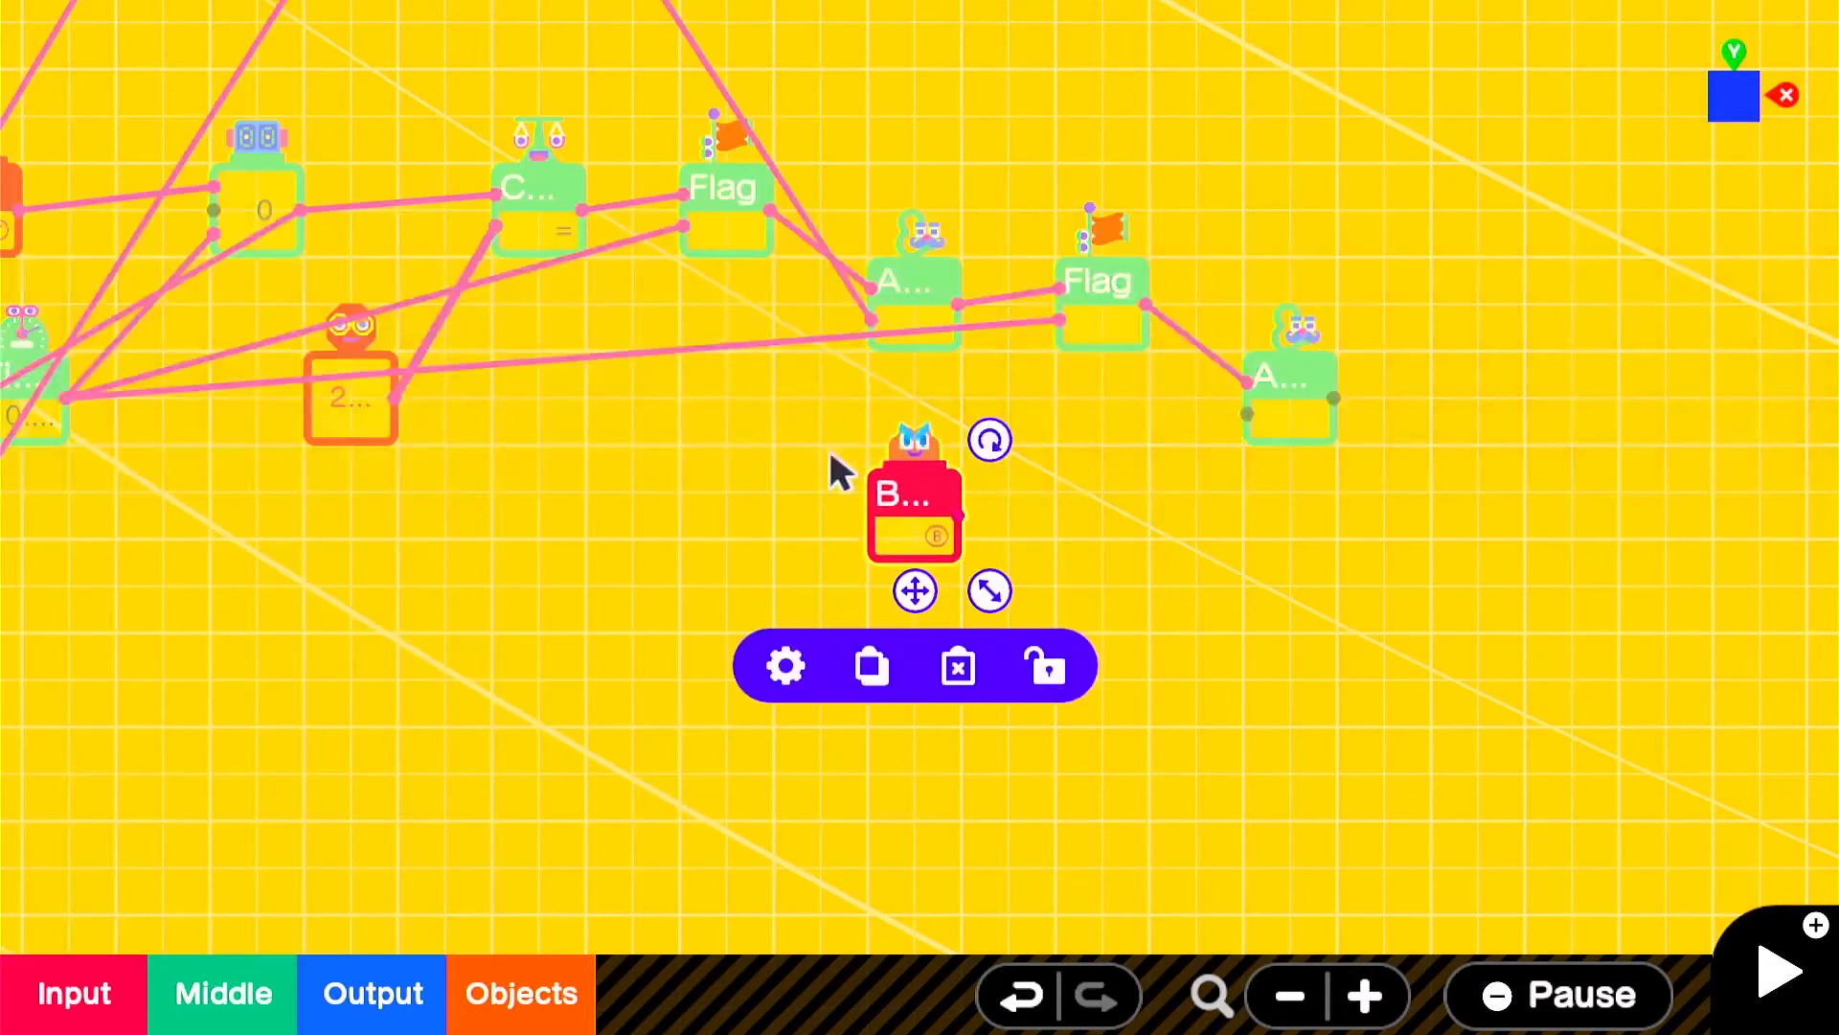
{"action": "left_click_drag", "start_coordinate": [928, 590], "coordinate": [1083, 563]}
{"action": "left_click_drag", "start_coordinate": [1123, 491], "coordinate": [1247, 413]}
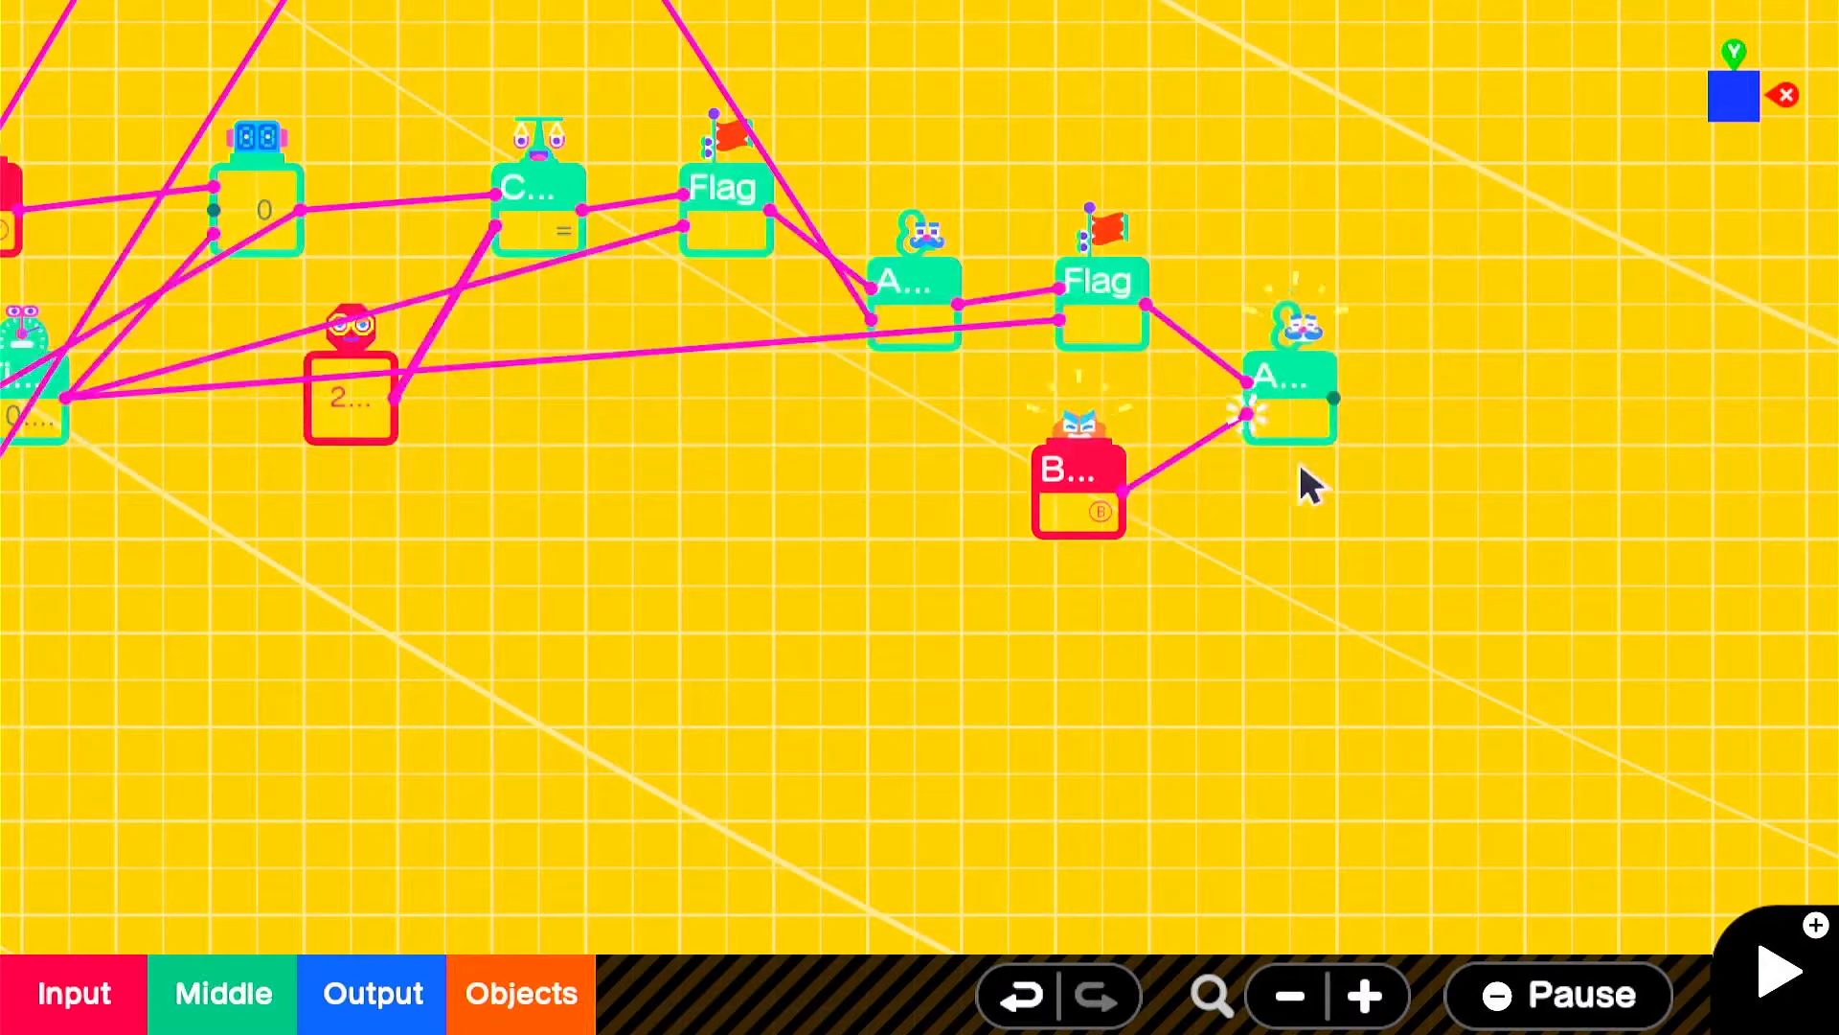
- Duplicate the Flag nodon beside the second AND, connecting that AND's output to its first input and the timer's output to its second
{"action": "left_click_drag", "start_coordinate": [1401, 446], "coordinate": [969, 462]}
{"action": "left_click", "coordinate": [665, 331]}
{"action": "left_click", "coordinate": [594, 476]}
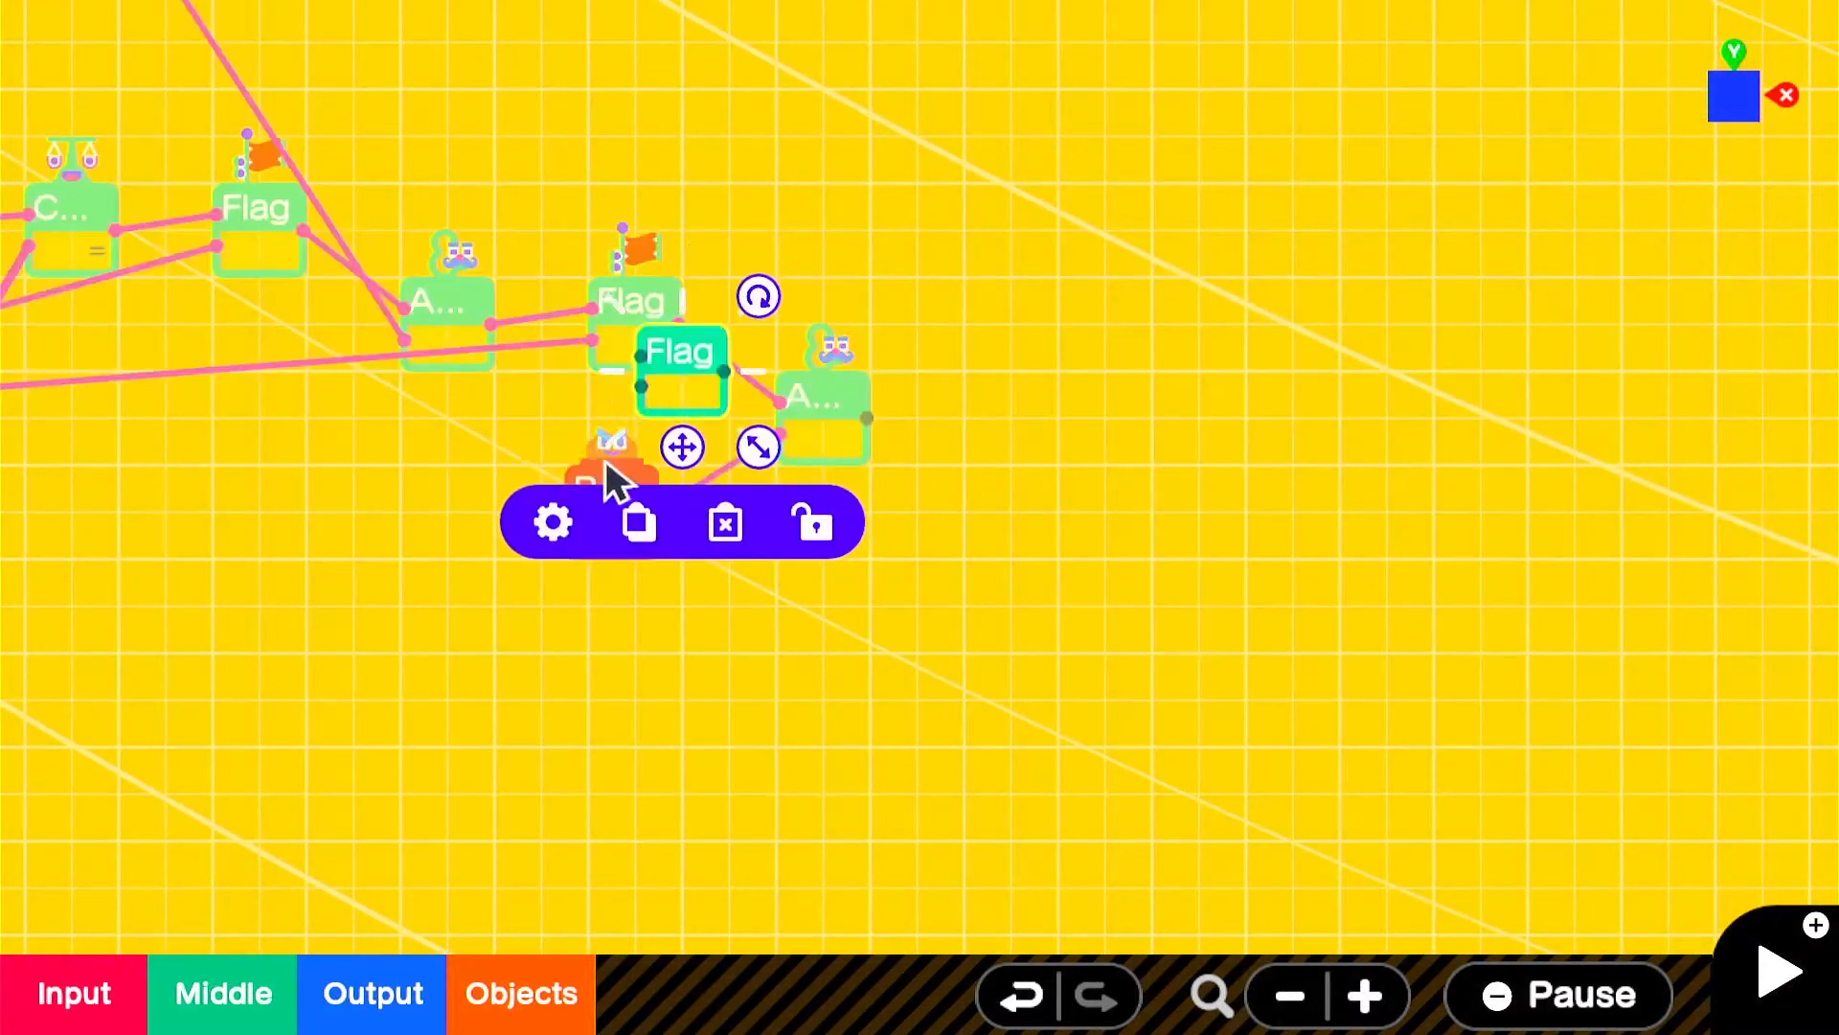
{"action": "left_click_drag", "start_coordinate": [695, 446], "coordinate": [1022, 501]}
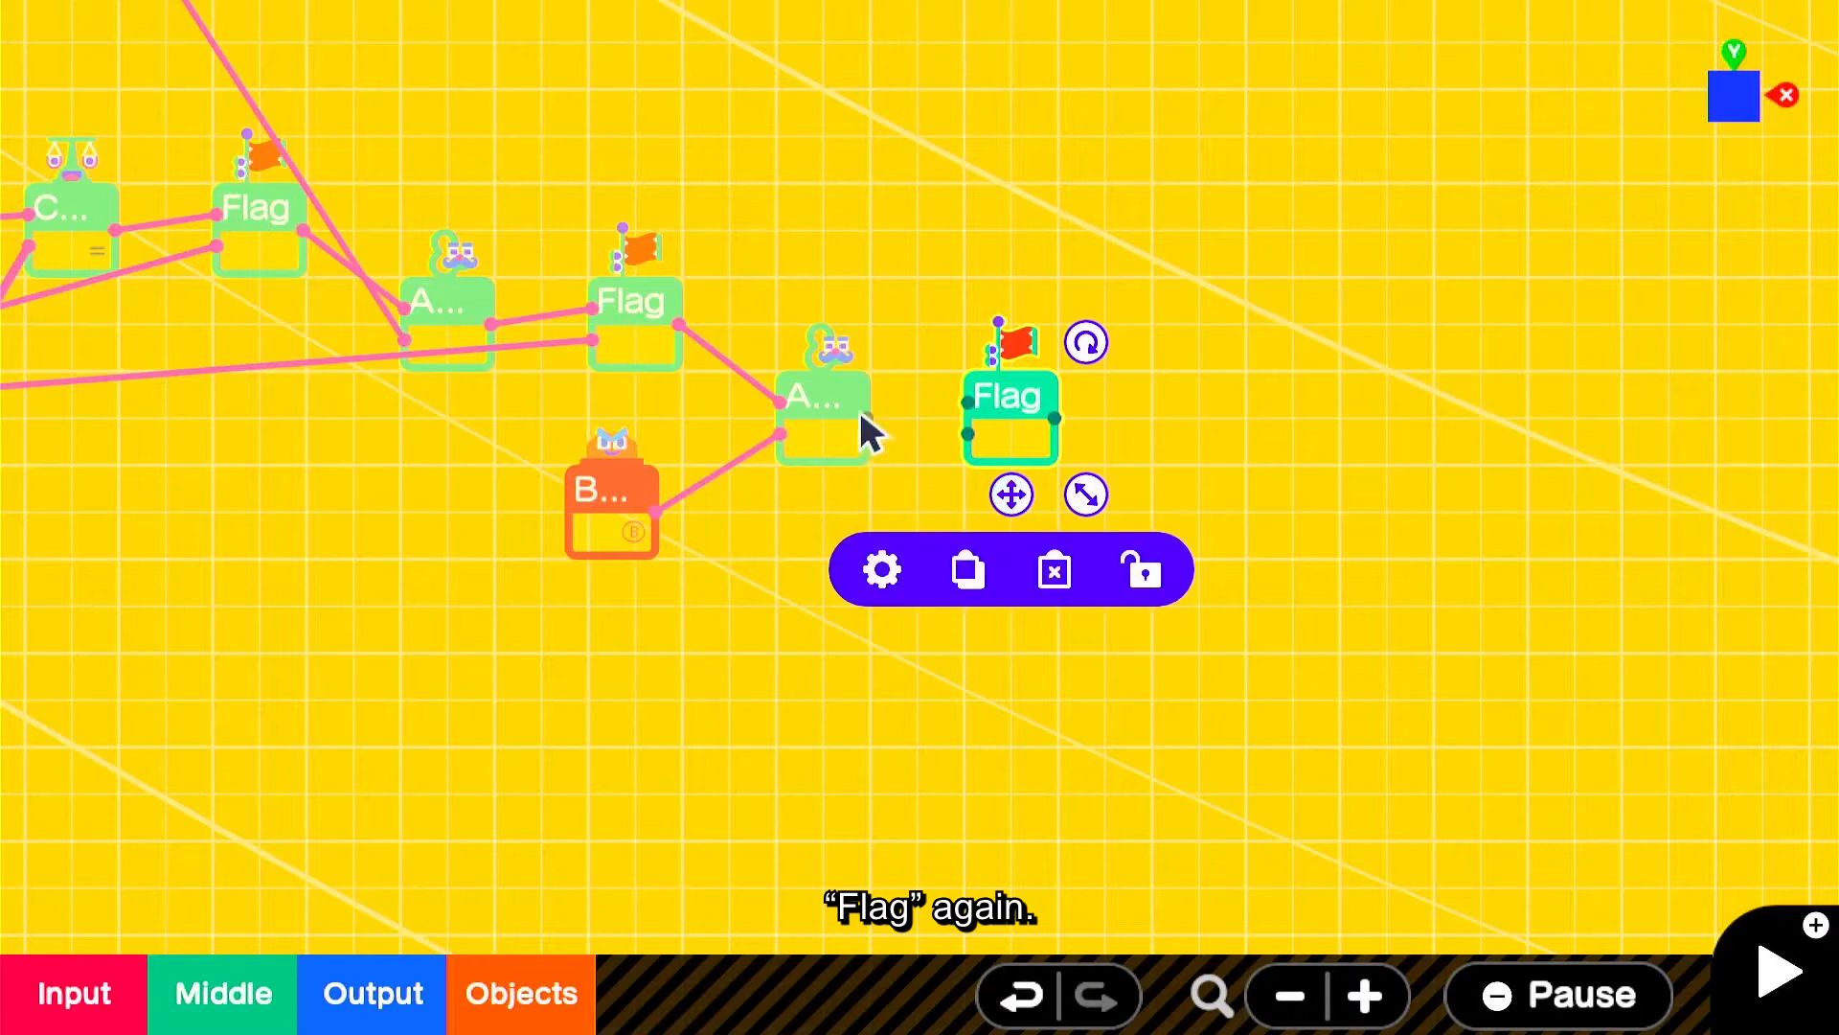
{"action": "left_click_drag", "start_coordinate": [867, 421], "coordinate": [967, 408]}
{"action": "scroll", "coordinate": [978, 406], "scroll_direction": "down", "scroll_amount": 3}
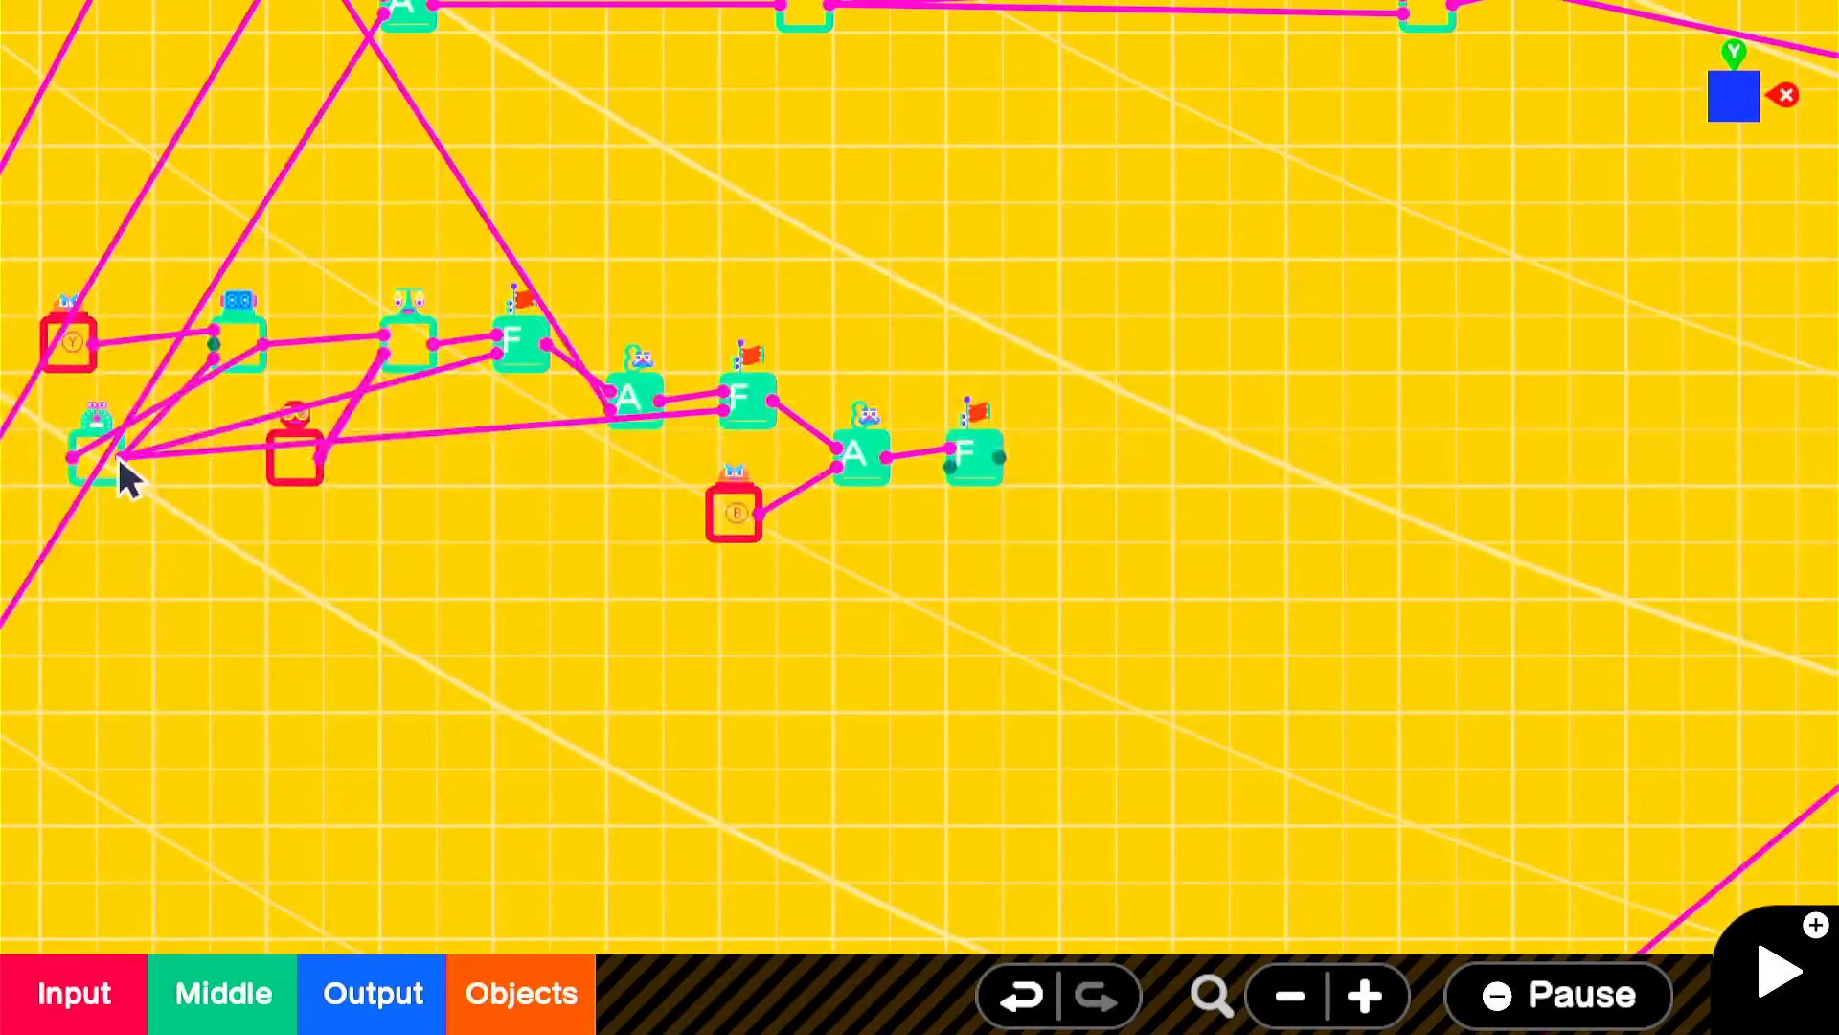
{"action": "left_click_drag", "start_coordinate": [121, 458], "coordinate": [939, 512]}
{"action": "scroll", "coordinate": [1005, 503], "scroll_direction": "up", "scroll_amount": 2}
- Duplicate the AND nodon to the lower right of the third flag and connect that flag's output to the copy's first input
{"action": "left_click", "coordinate": [860, 462]}
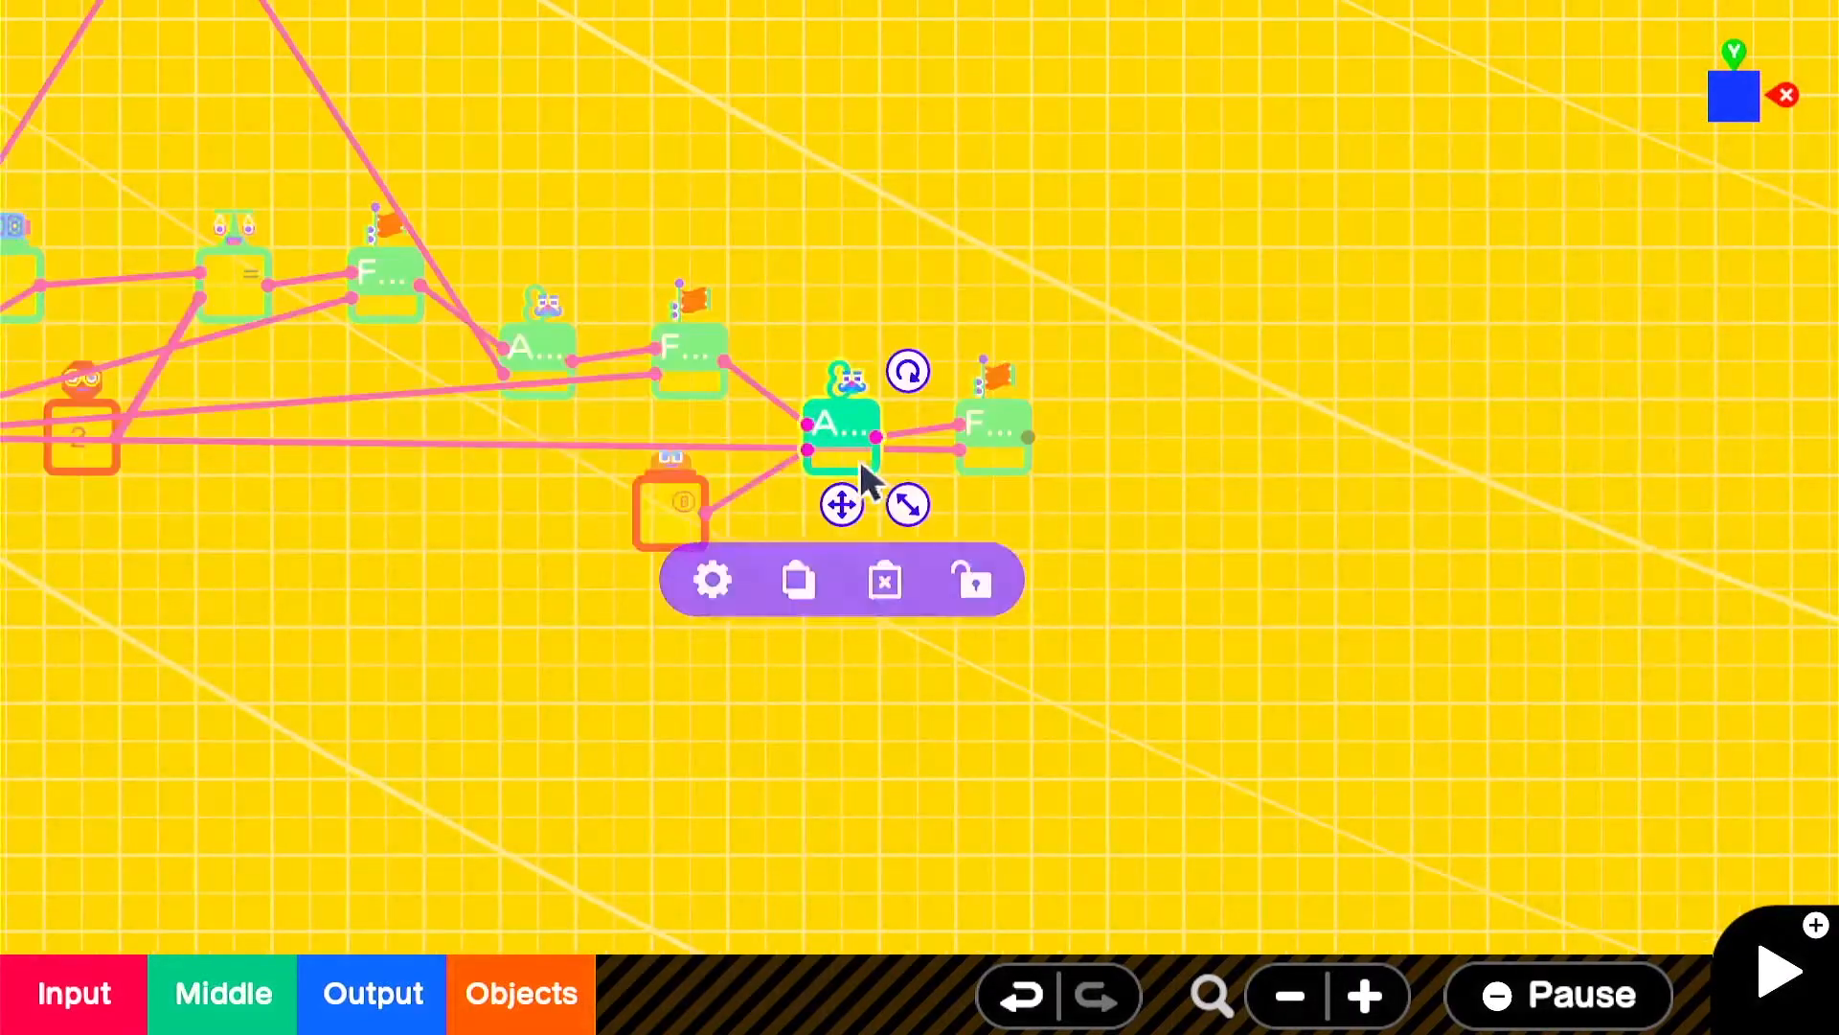
{"action": "left_click", "coordinate": [805, 578]}
{"action": "mouse_move", "coordinate": [874, 542]}
{"action": "left_mouse_down"}
{"action": "mouse_move", "coordinate": [1162, 565]}
{"action": "mouse_move", "coordinate": [1146, 603]}
{"action": "mouse_move", "coordinate": [1138, 582]}
{"action": "left_mouse_up"}
{"action": "left_click_drag", "start_coordinate": [1104, 502], "coordinate": [1035, 476]}
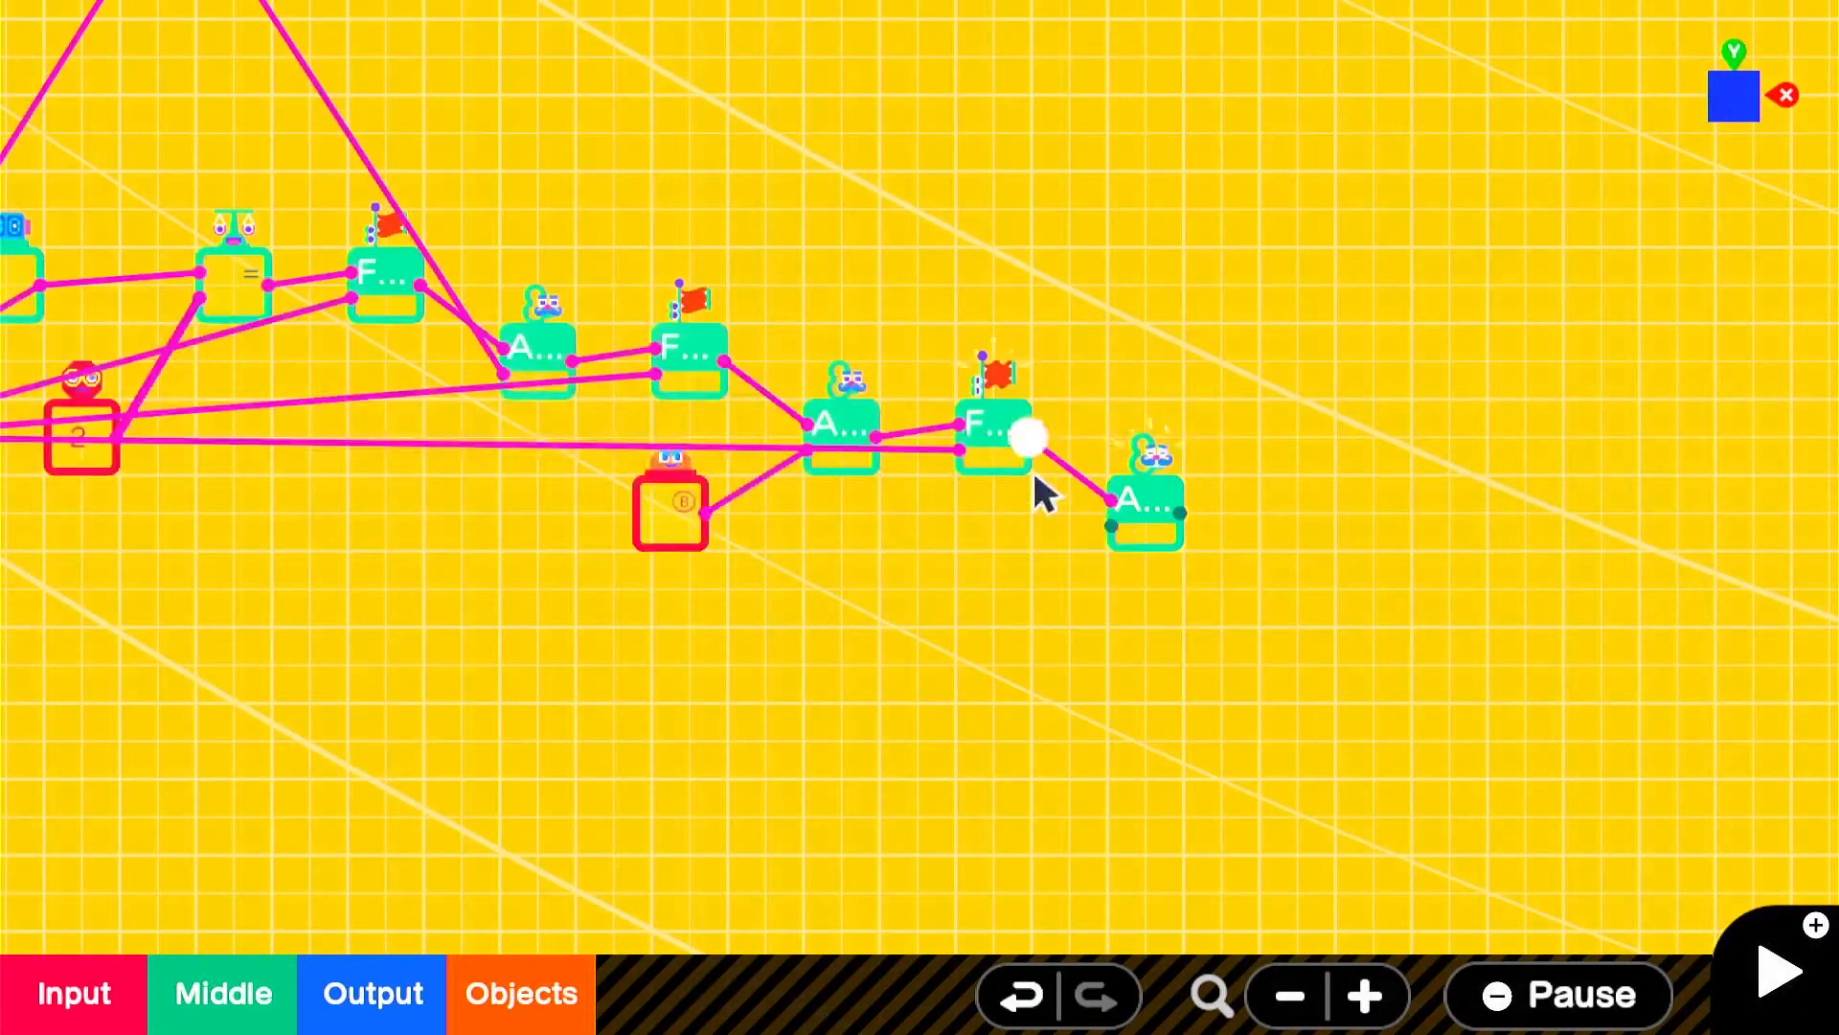
- Duplicate the B Button nodon below the third flag, connect the copy to the third AND's second input, and set its button to X
{"action": "left_click", "coordinate": [646, 522]}
{"action": "left_click", "coordinate": [639, 649]}
{"action": "left_click_drag", "start_coordinate": [711, 621], "coordinate": [994, 656]}
{"action": "left_click_drag", "start_coordinate": [1028, 590], "coordinate": [1110, 533]}
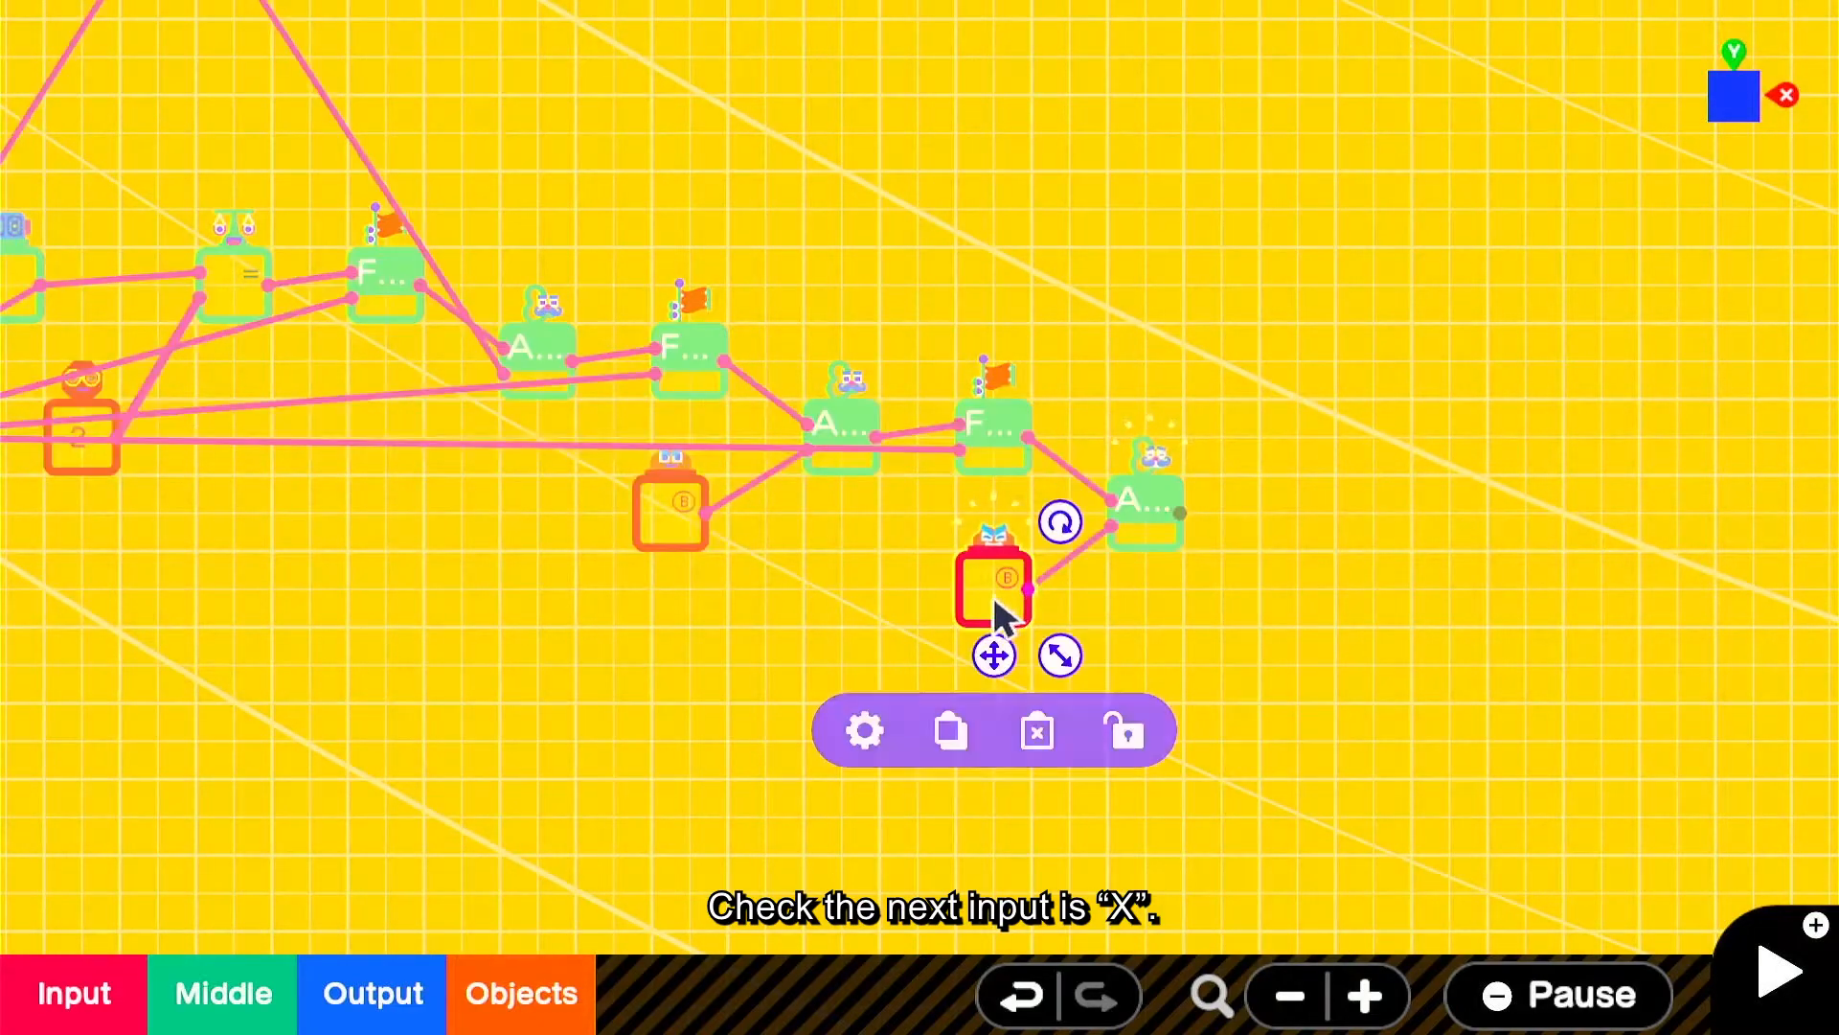
{"action": "left_click", "coordinate": [865, 730]}
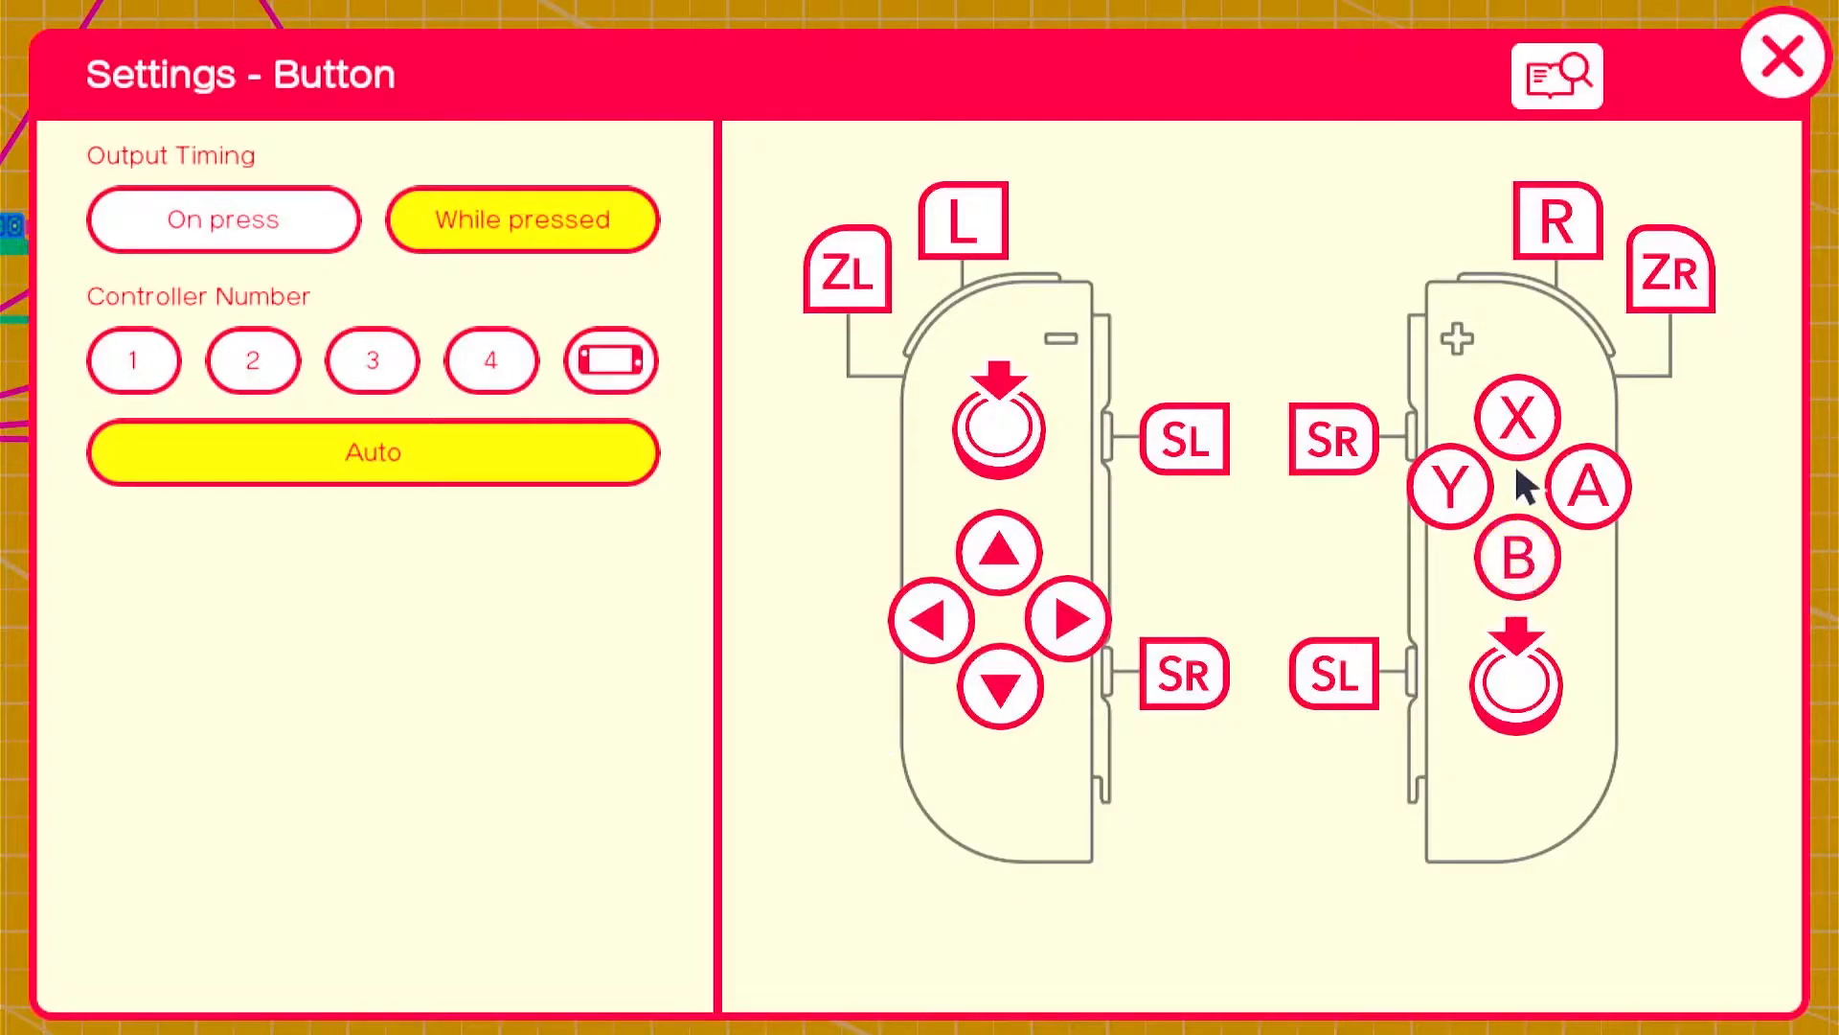
{"action": "left_click", "coordinate": [1784, 60]}
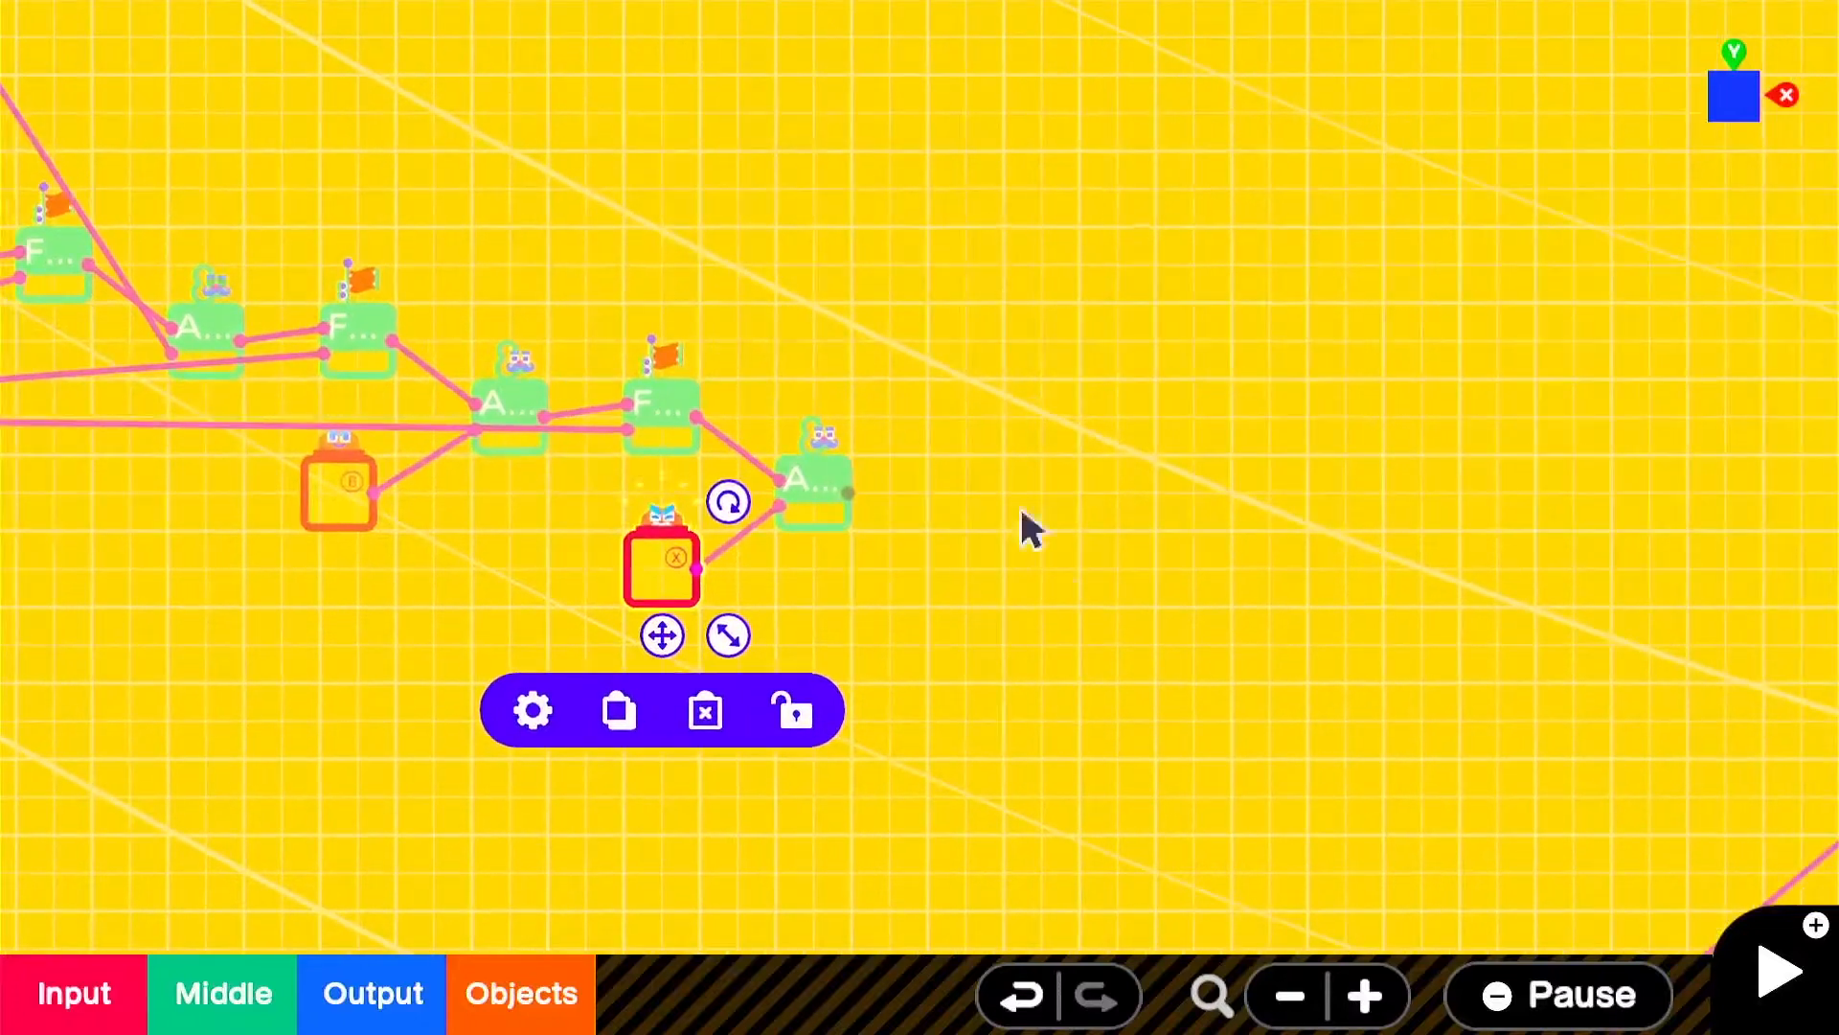
- Add a Flag nodon beside the third AND and connect the AND's output to the flag's first input
{"action": "left_click", "coordinate": [459, 891]}
{"action": "left_click", "coordinate": [222, 996]}
{"action": "left_click", "coordinate": [398, 661]}
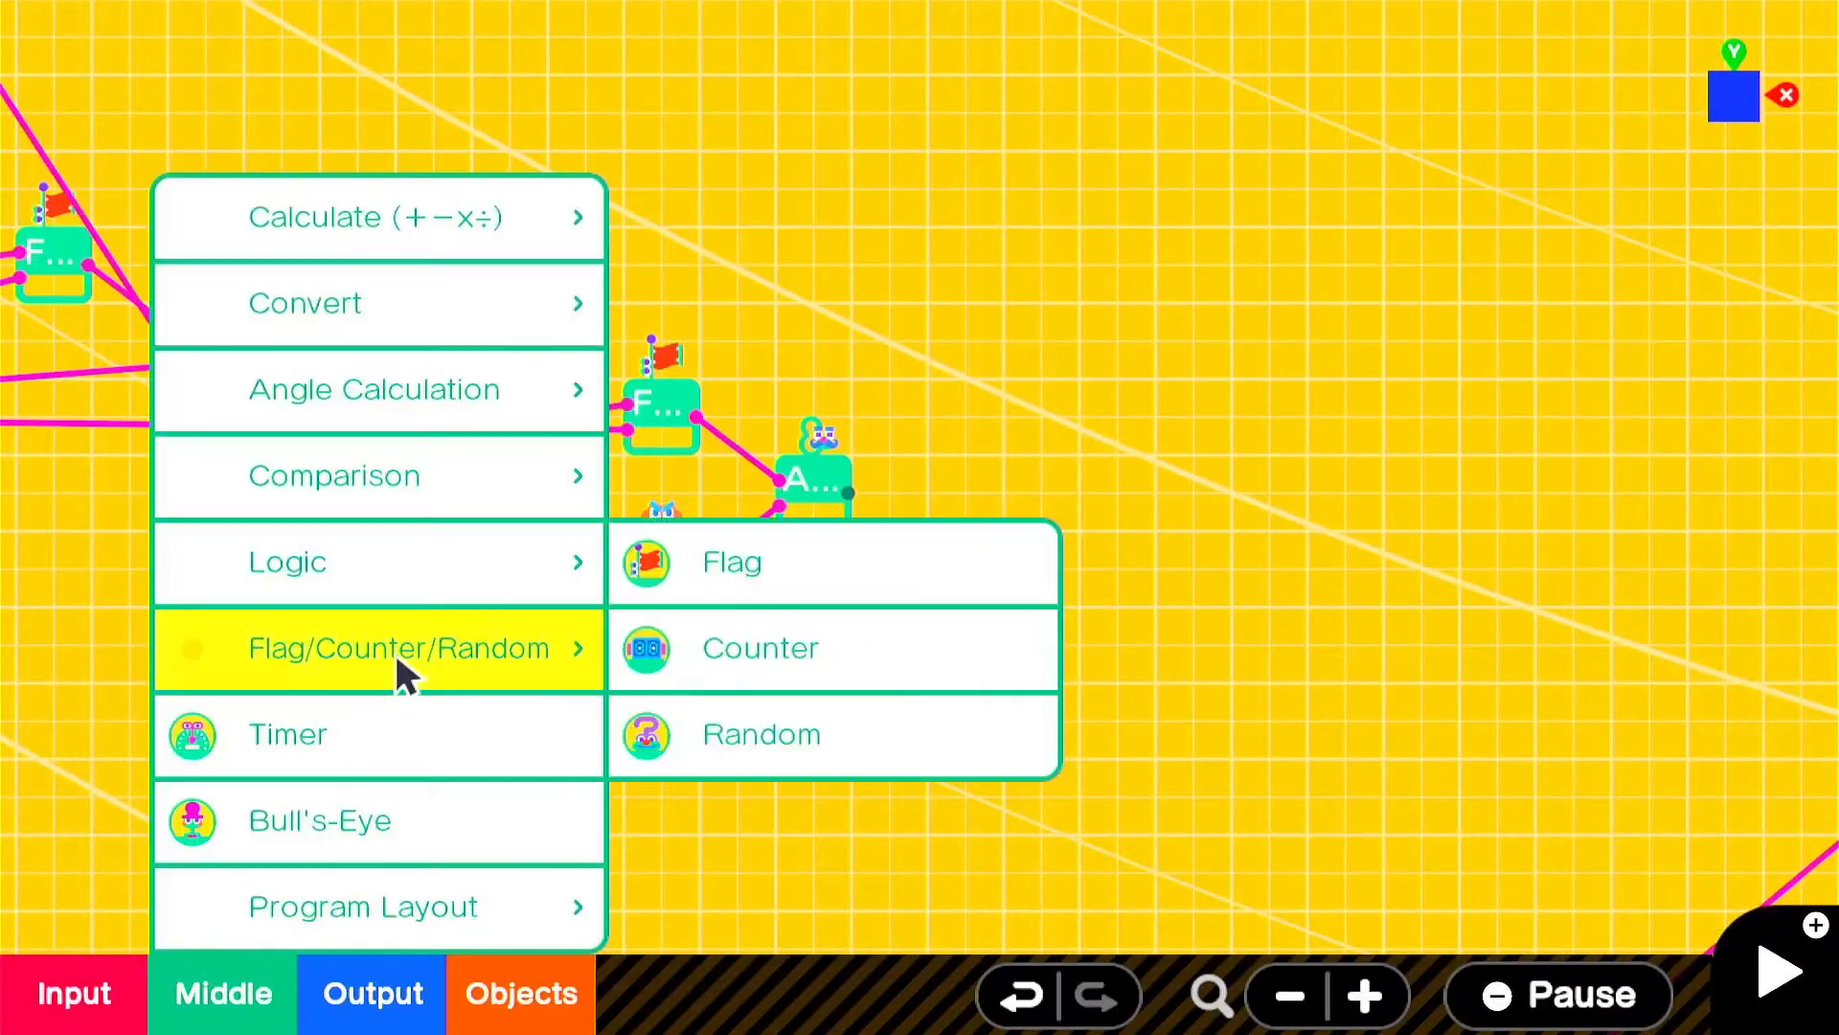
{"action": "left_click", "coordinate": [902, 579]}
{"action": "left_click_drag", "start_coordinate": [932, 581], "coordinate": [977, 564]}
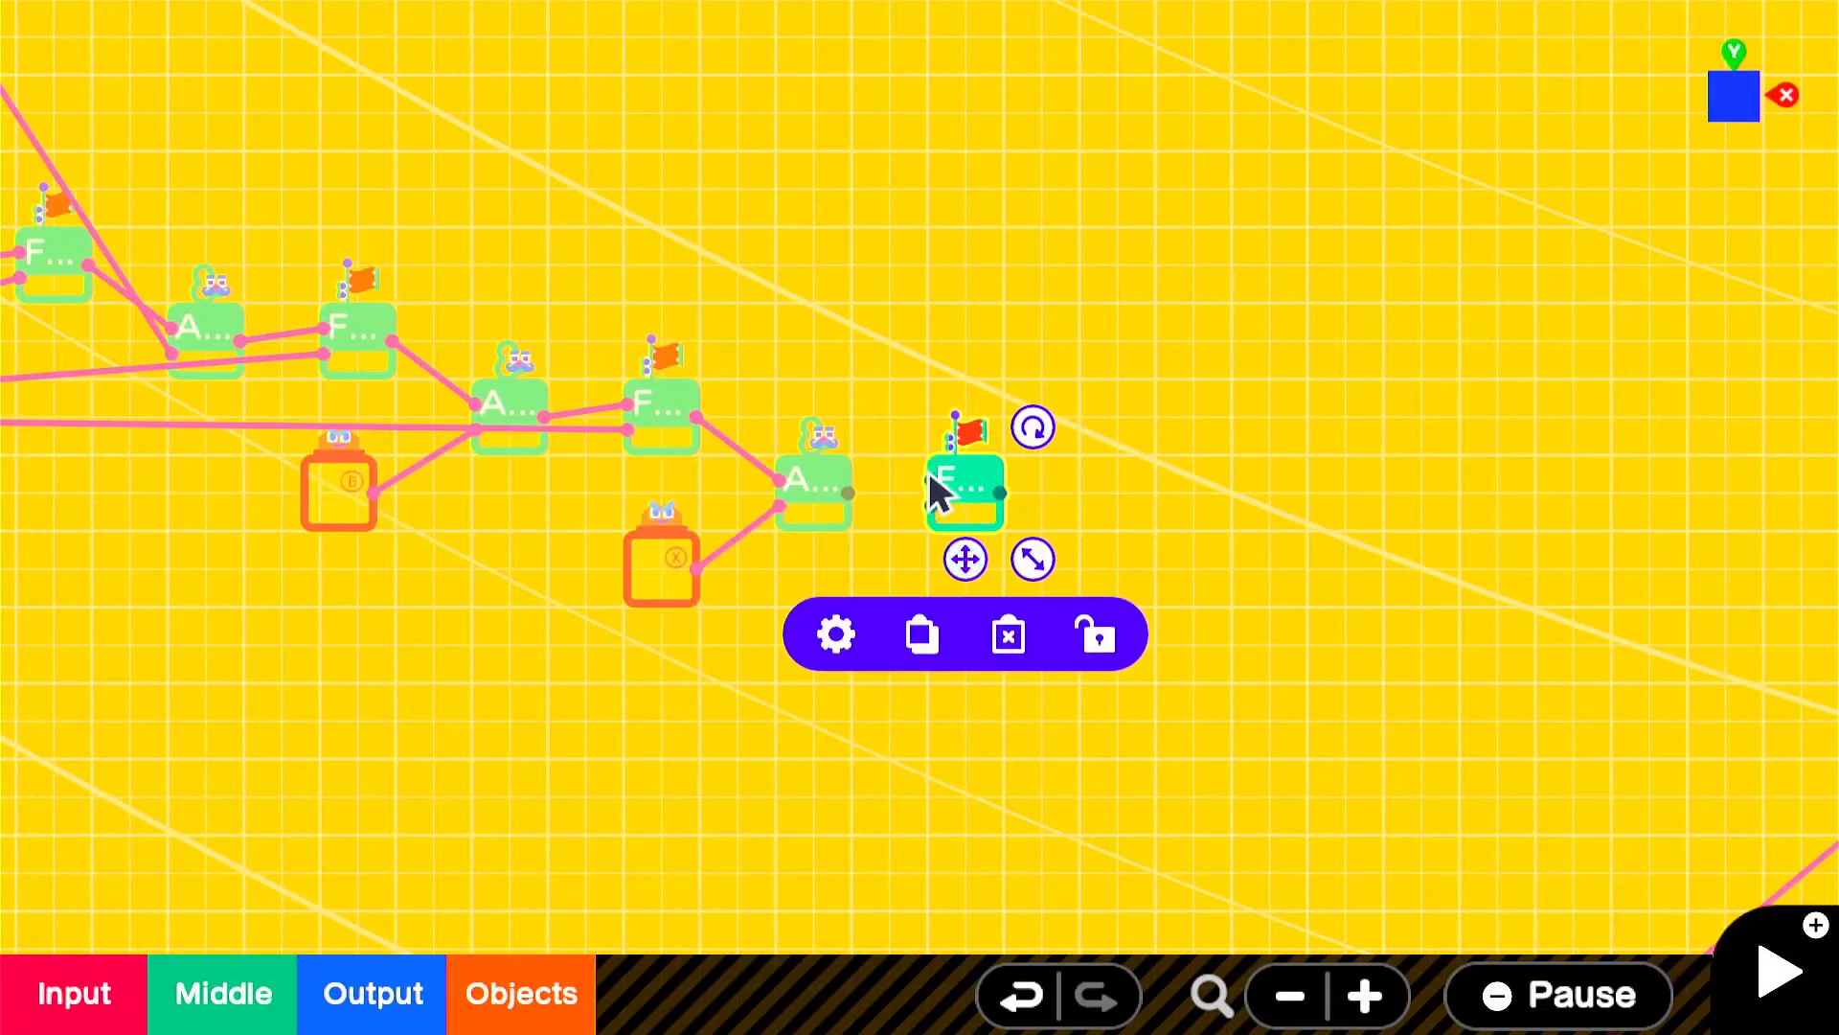
{"action": "left_click_drag", "start_coordinate": [928, 474], "coordinate": [858, 493]}
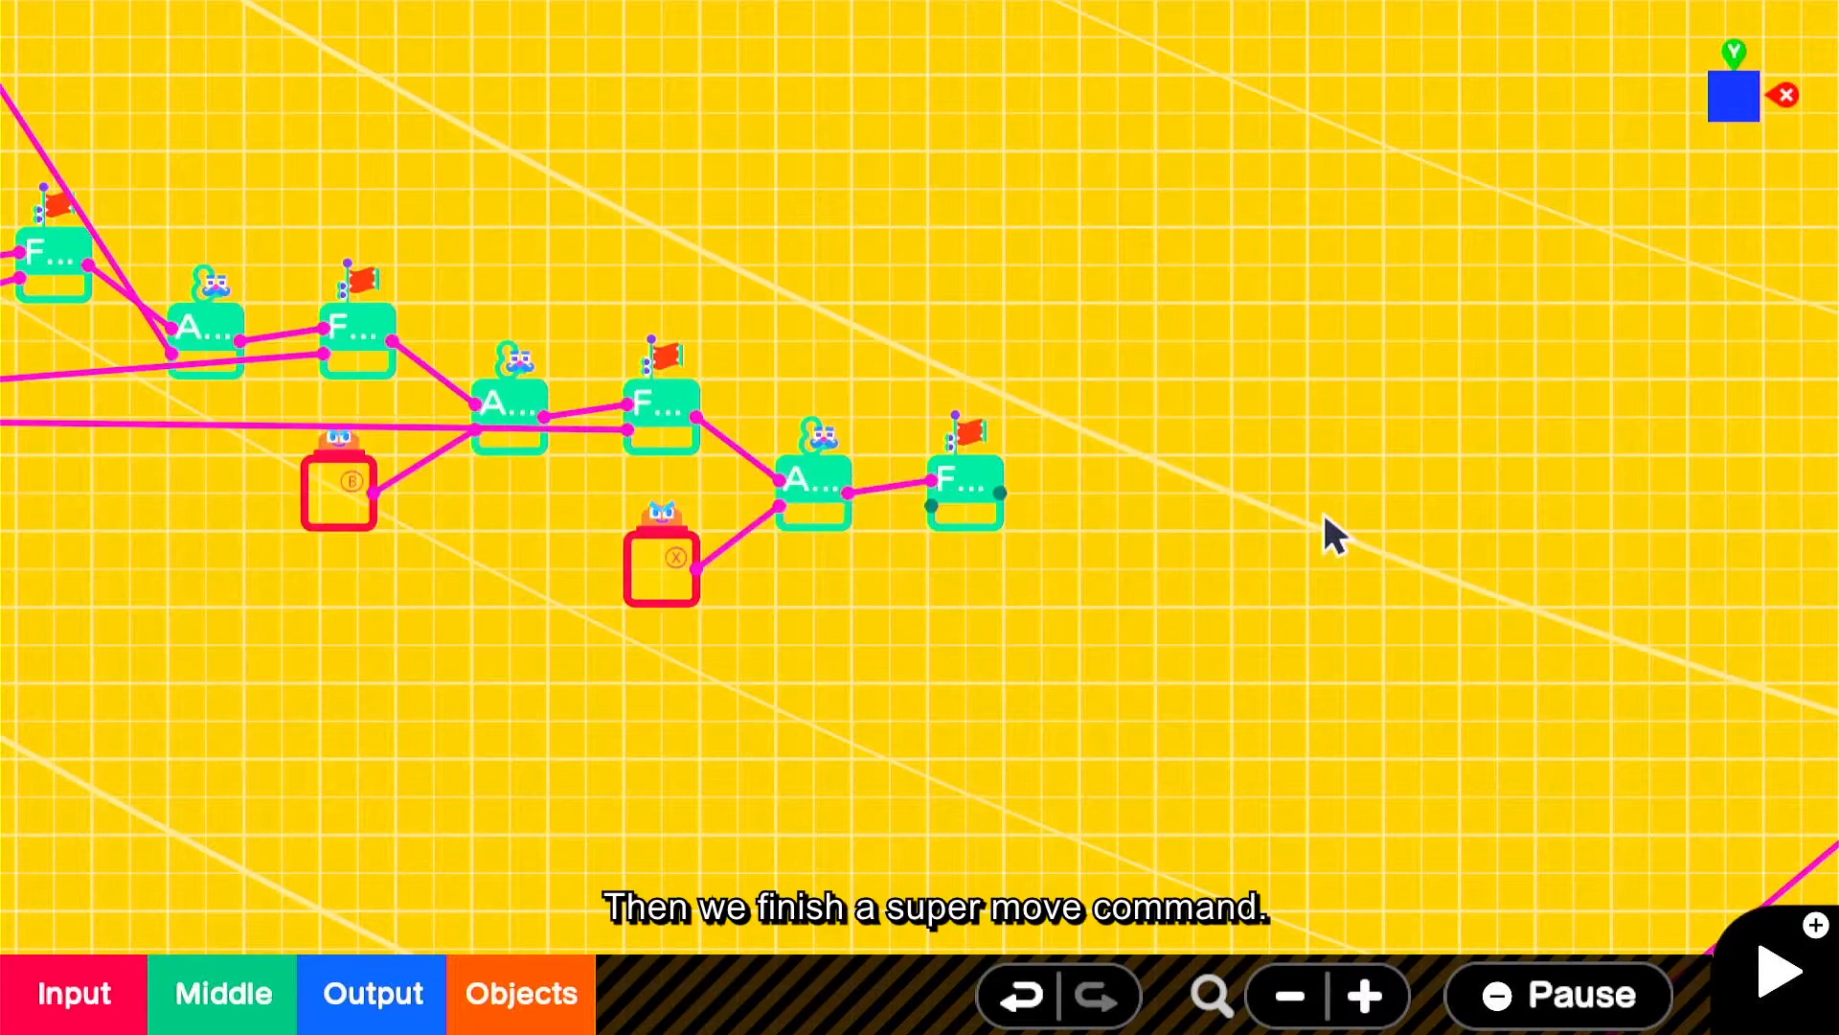
- Add a Wormhole Entrance nodon with ID A beside the final flag and connect the flag's output to it
{"action": "scroll", "coordinate": [778, 508], "scroll_direction": "down", "scroll_amount": 5}
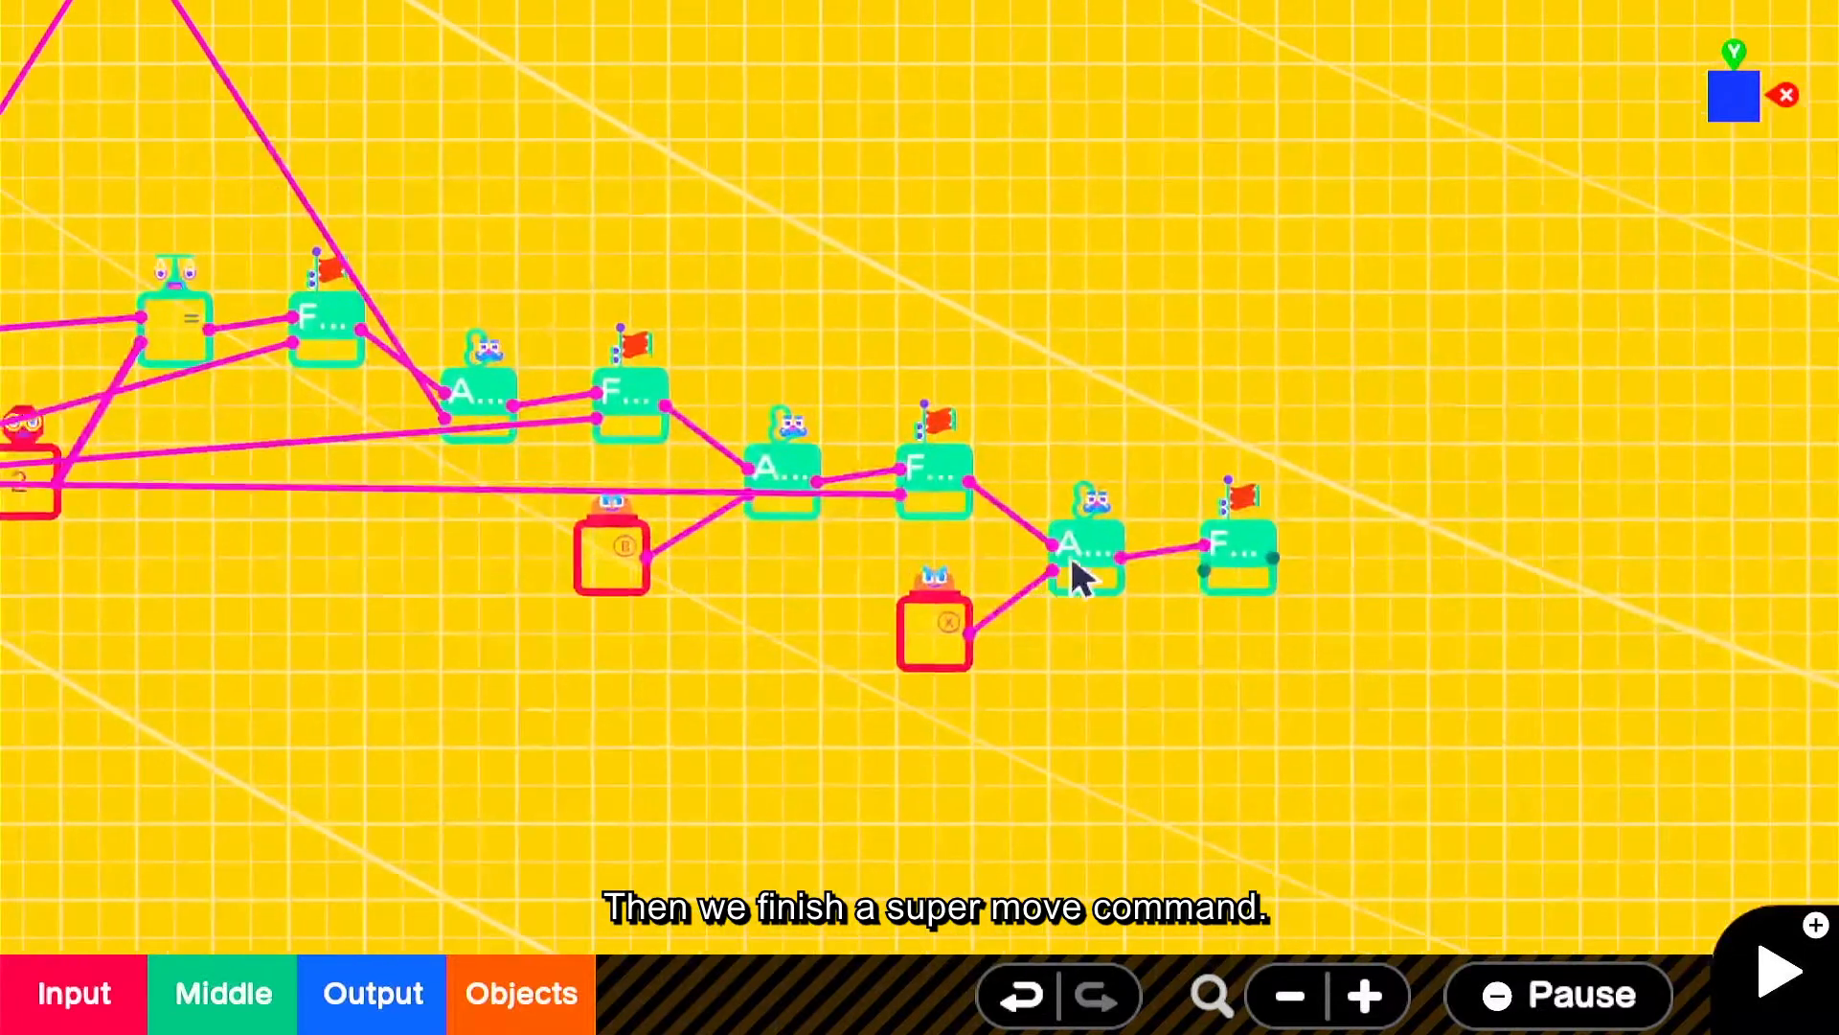
{"action": "left_click", "coordinate": [253, 1006]}
{"action": "left_click", "coordinate": [374, 924]}
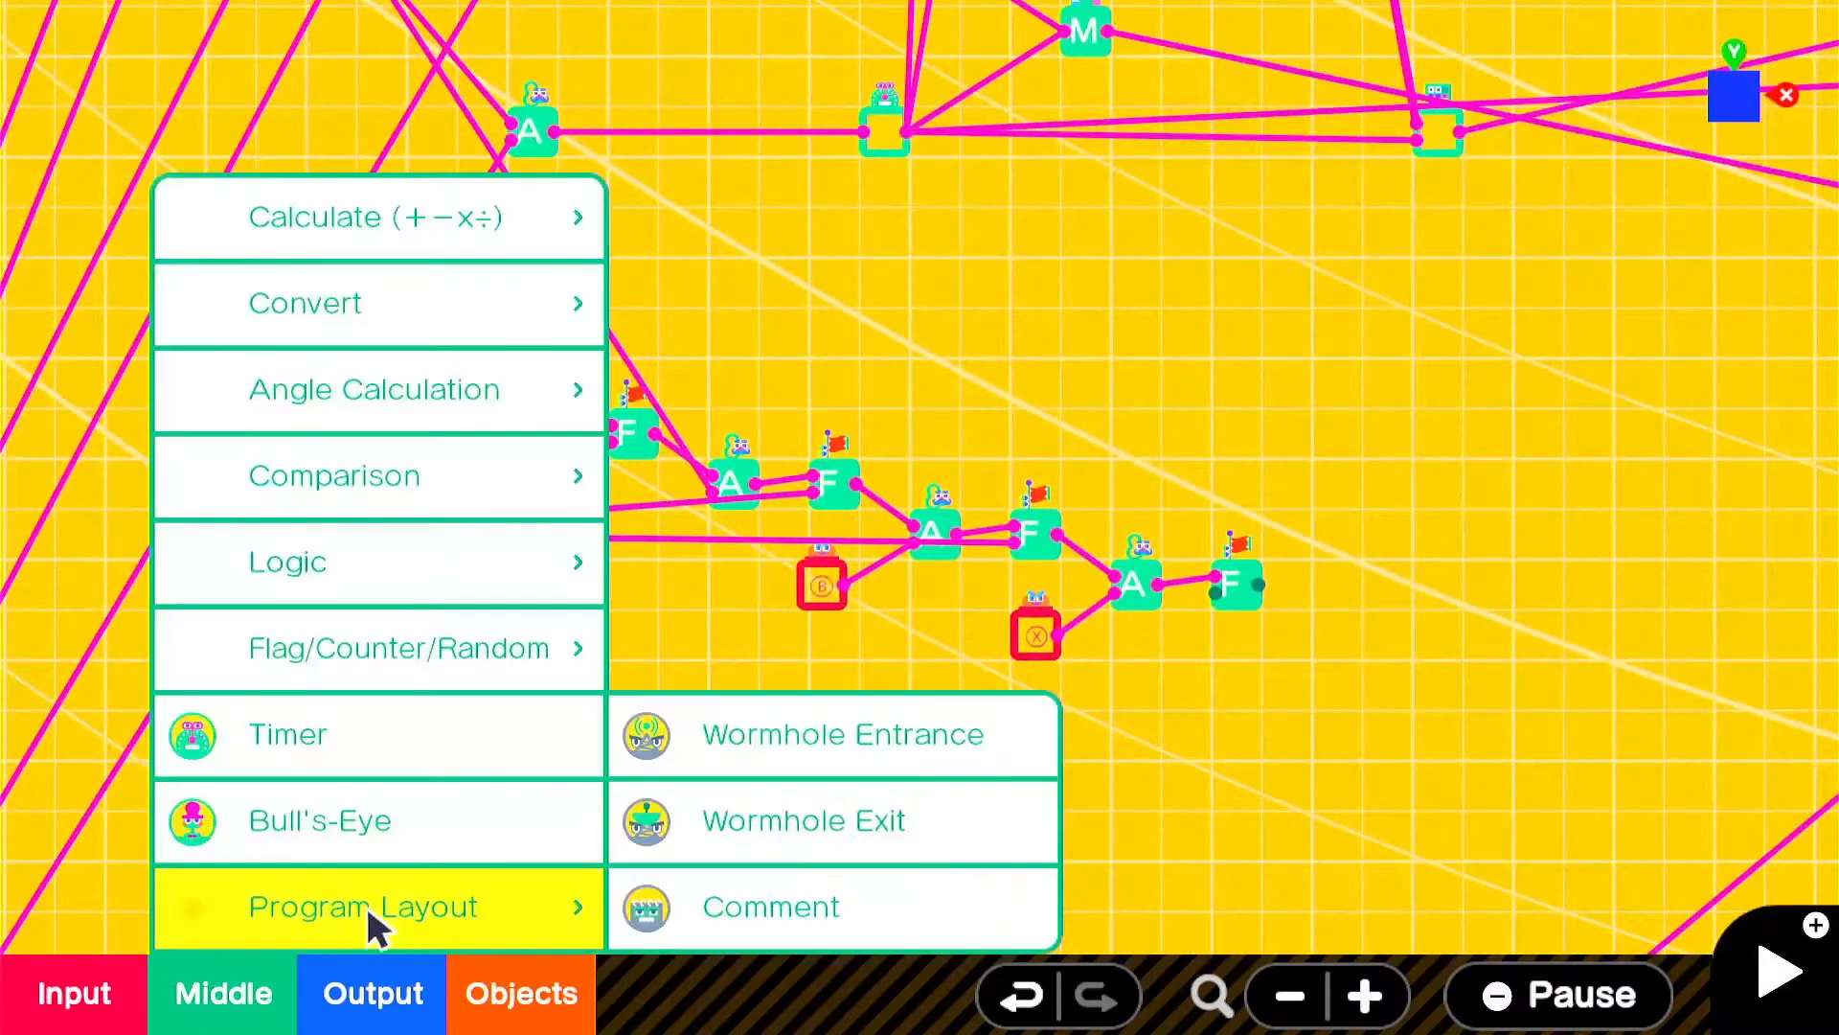
{"action": "left_click", "coordinate": [851, 750]}
{"action": "left_click_drag", "start_coordinate": [910, 566], "coordinate": [1501, 671]}
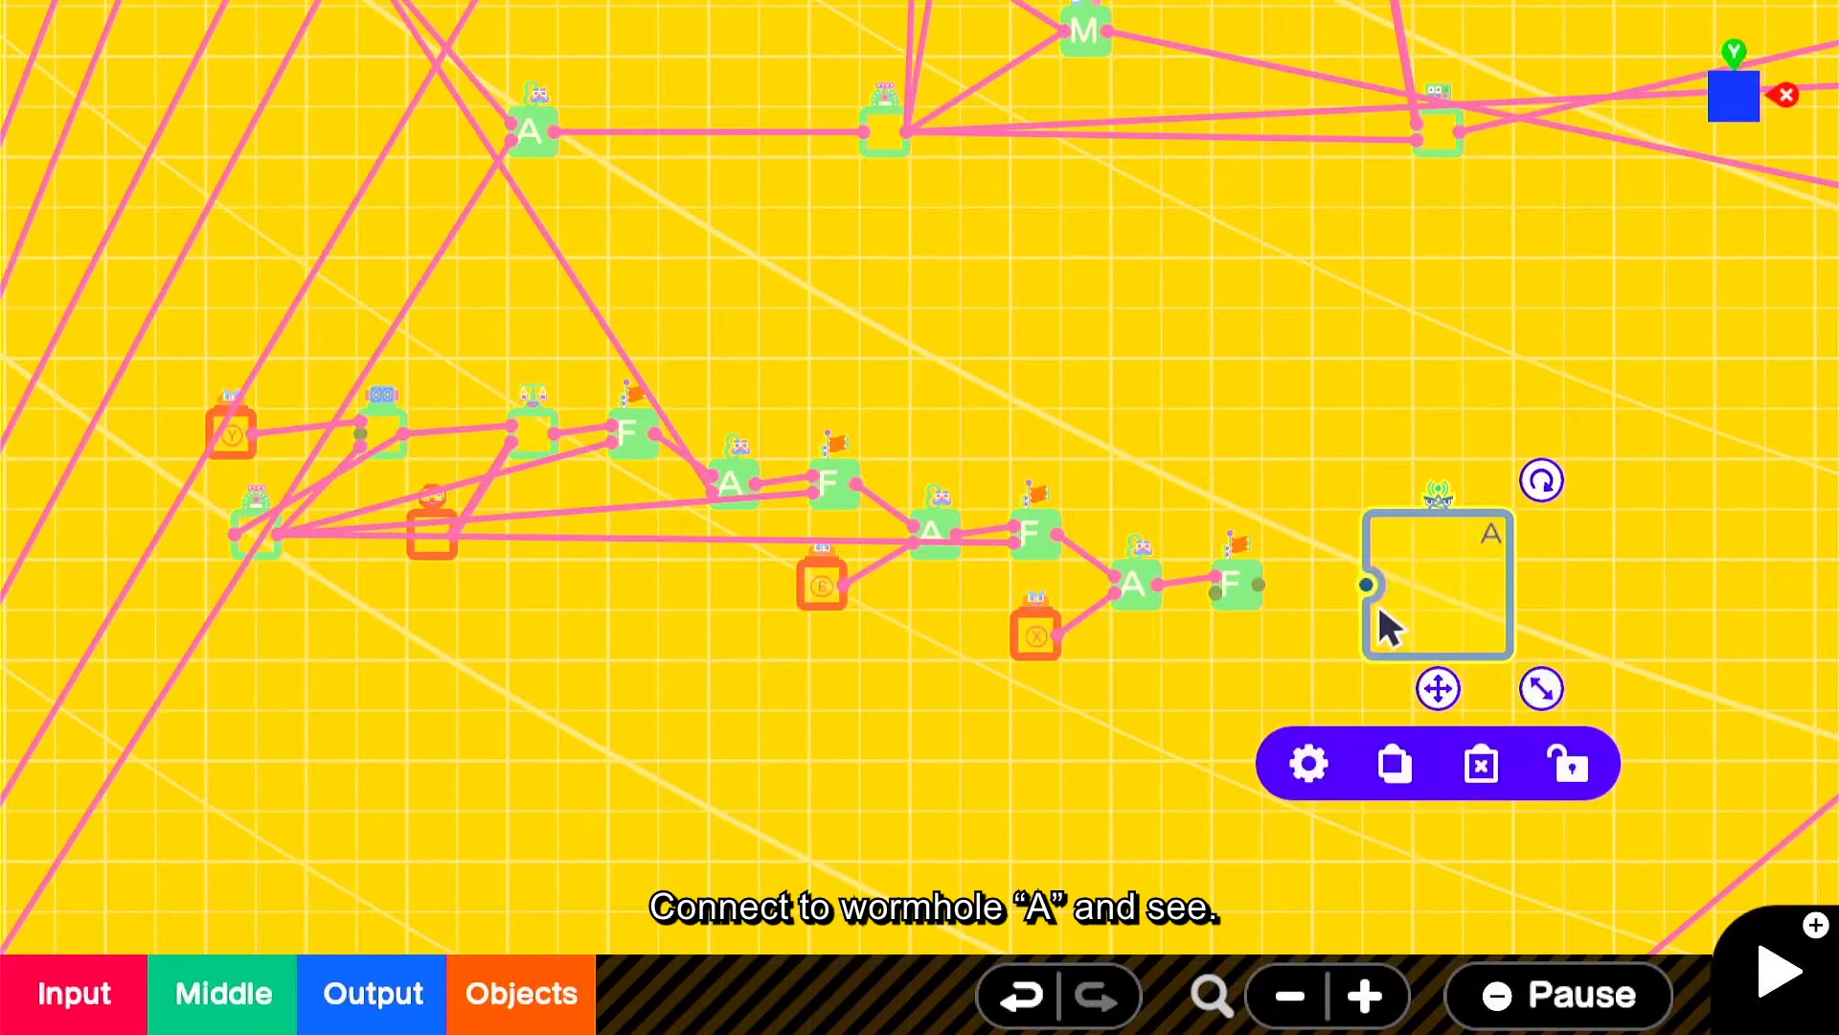
{"action": "left_click_drag", "start_coordinate": [1370, 586], "coordinate": [1258, 584]}
- Play-test the game to check the super command, and return to the programming screen
{"action": "left_click", "coordinate": [1830, 996]}
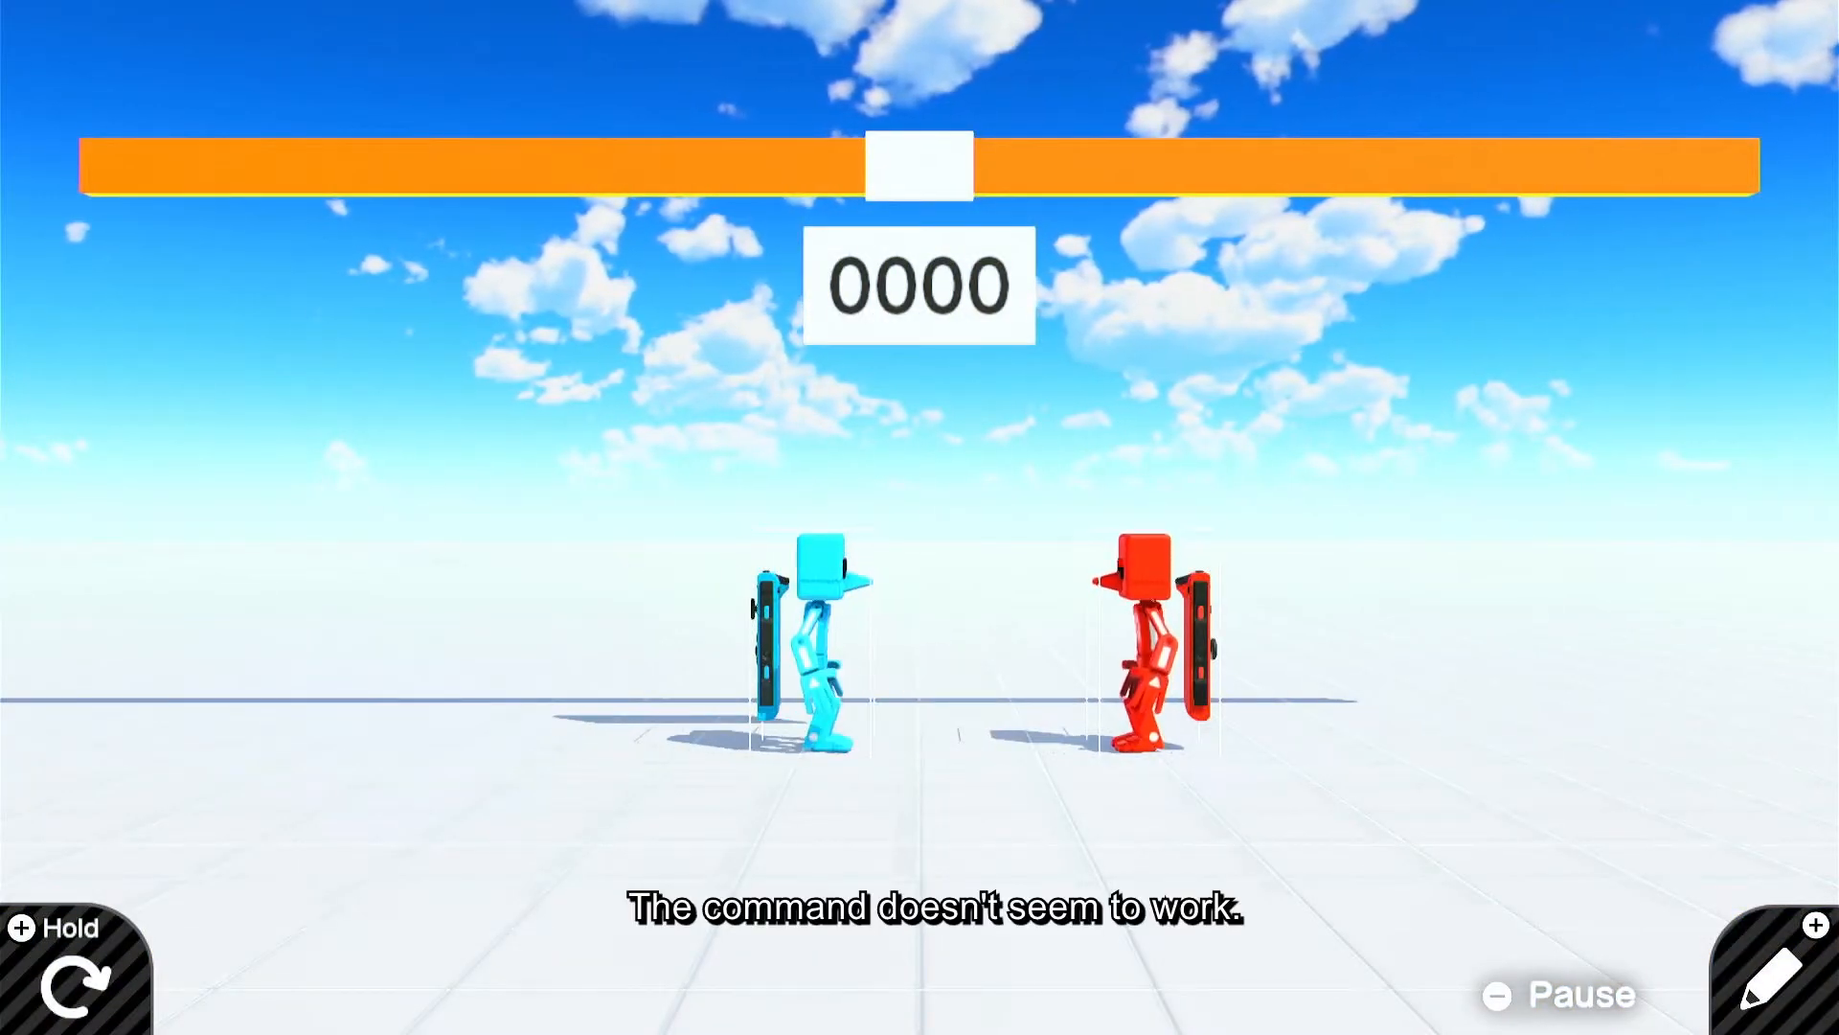
{"action": "left_click", "coordinate": [1830, 996]}
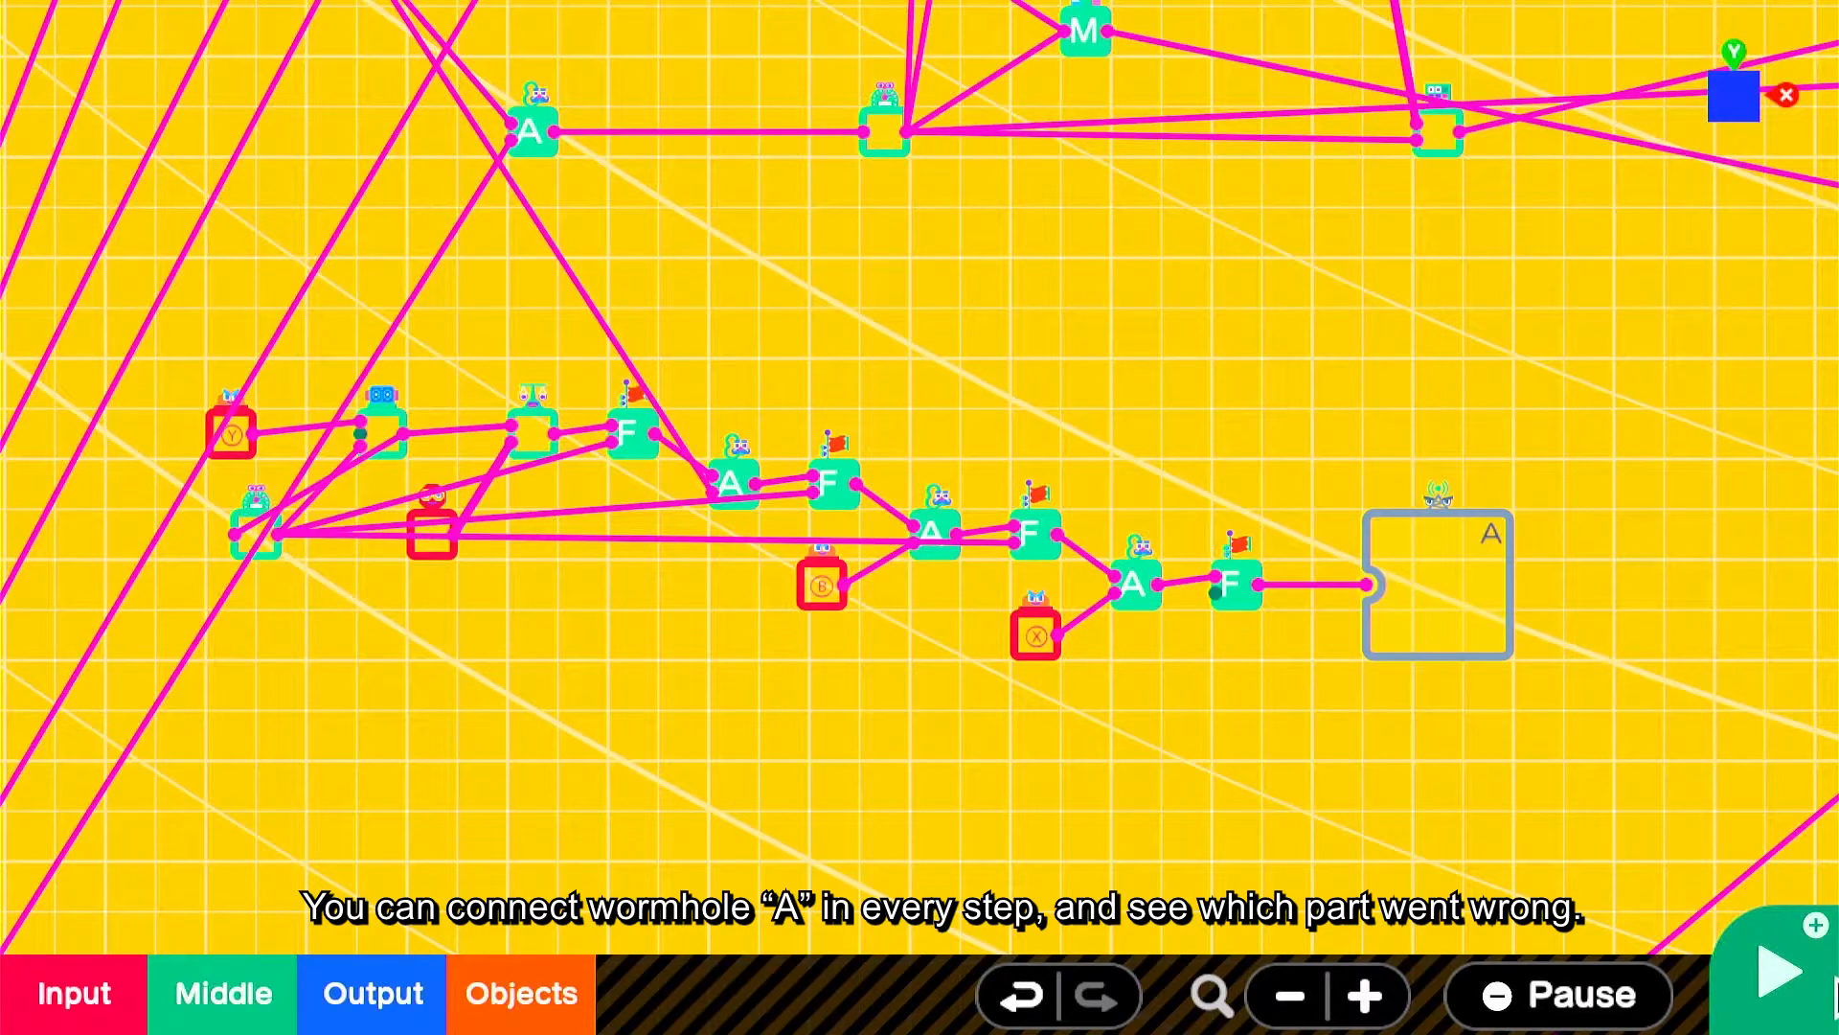
- Set the command chain's Timer nodon to output after 1.00 second
{"action": "left_click", "coordinate": [242, 534]}
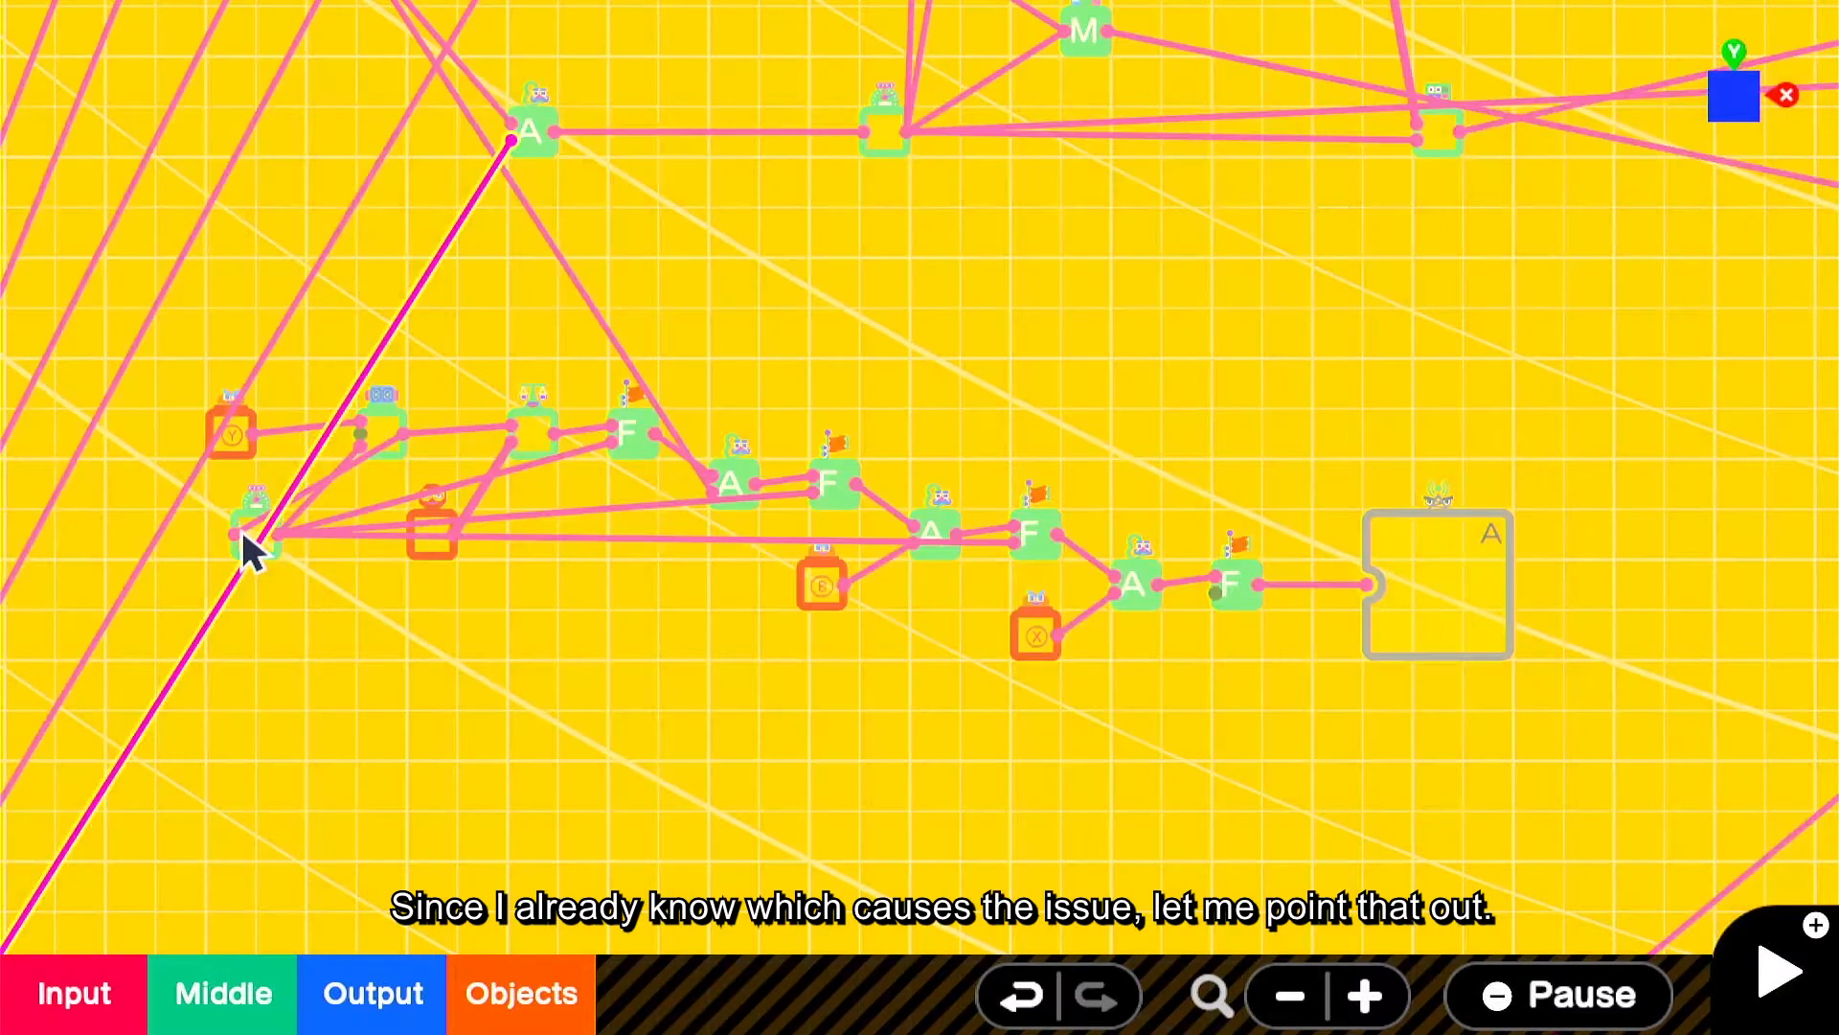
{"action": "left_click_drag", "start_coordinate": [311, 533], "coordinate": [582, 582]}
{"action": "scroll", "coordinate": [580, 579], "scroll_direction": "up", "scroll_amount": 2}
{"action": "left_click_drag", "start_coordinate": [362, 590], "coordinate": [876, 485]}
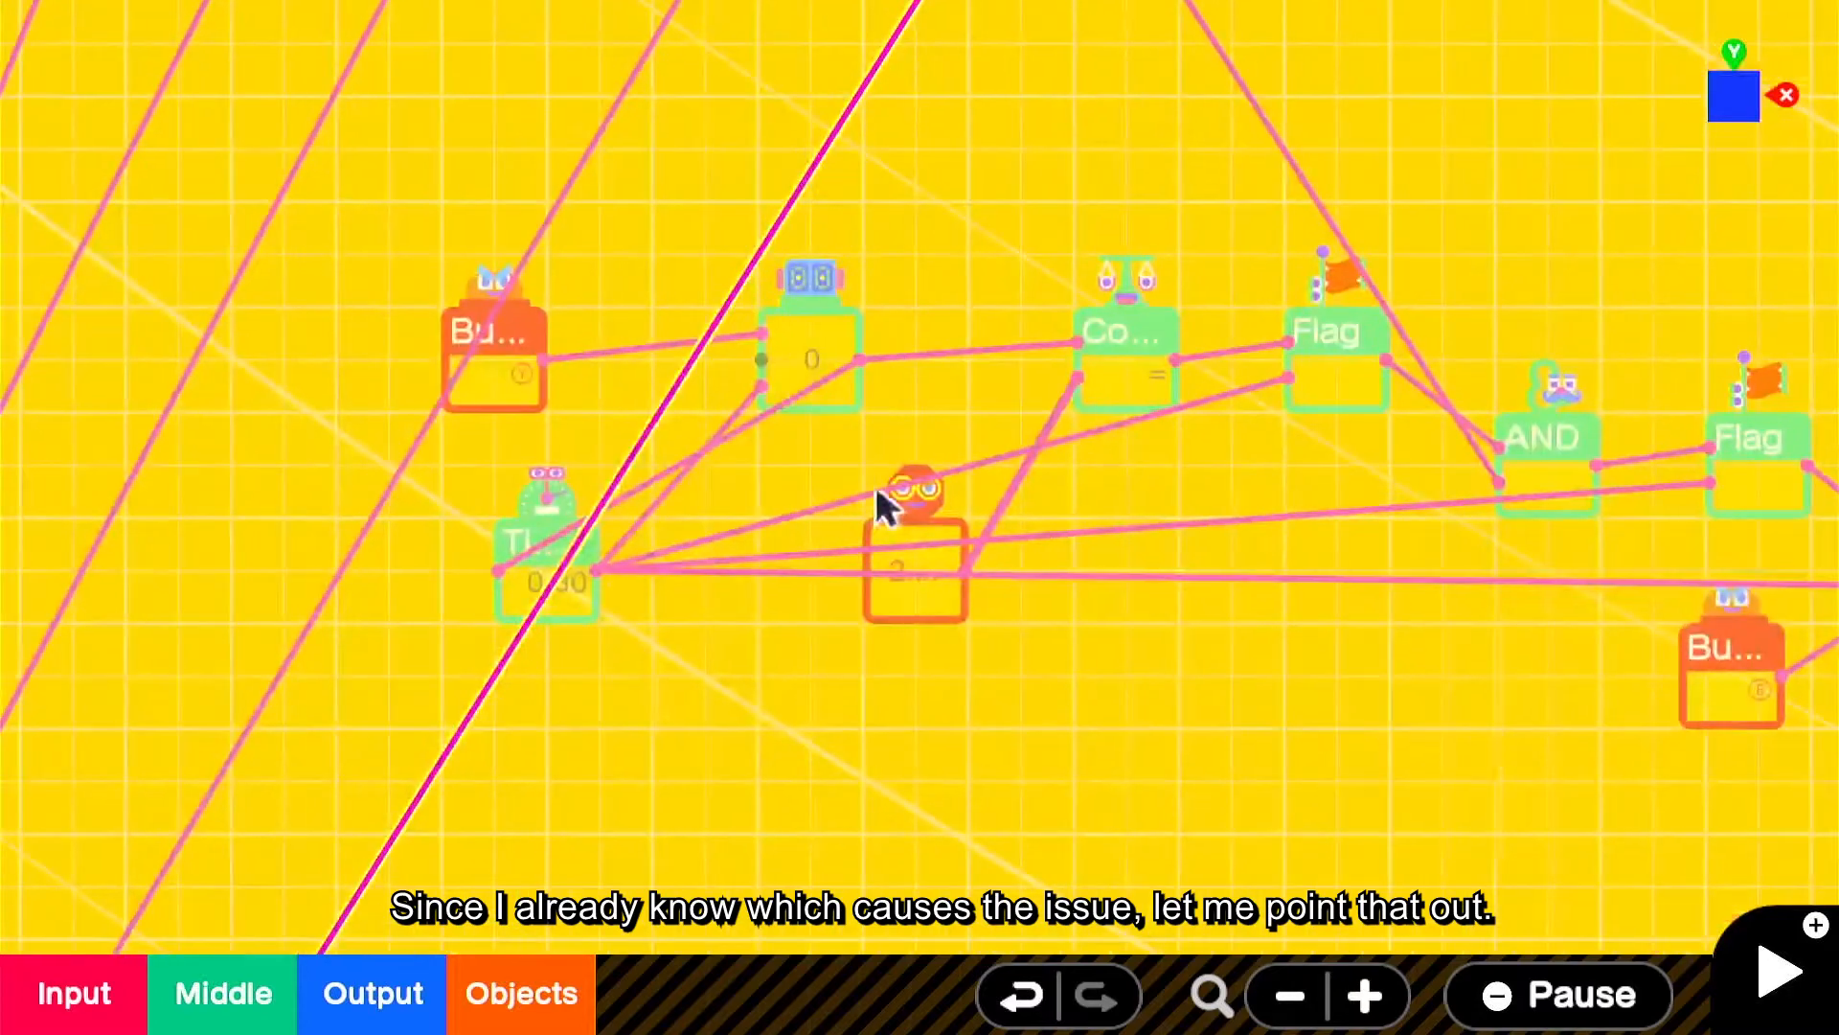
{"action": "left_click", "coordinate": [533, 580]}
{"action": "left_click", "coordinate": [417, 725]}
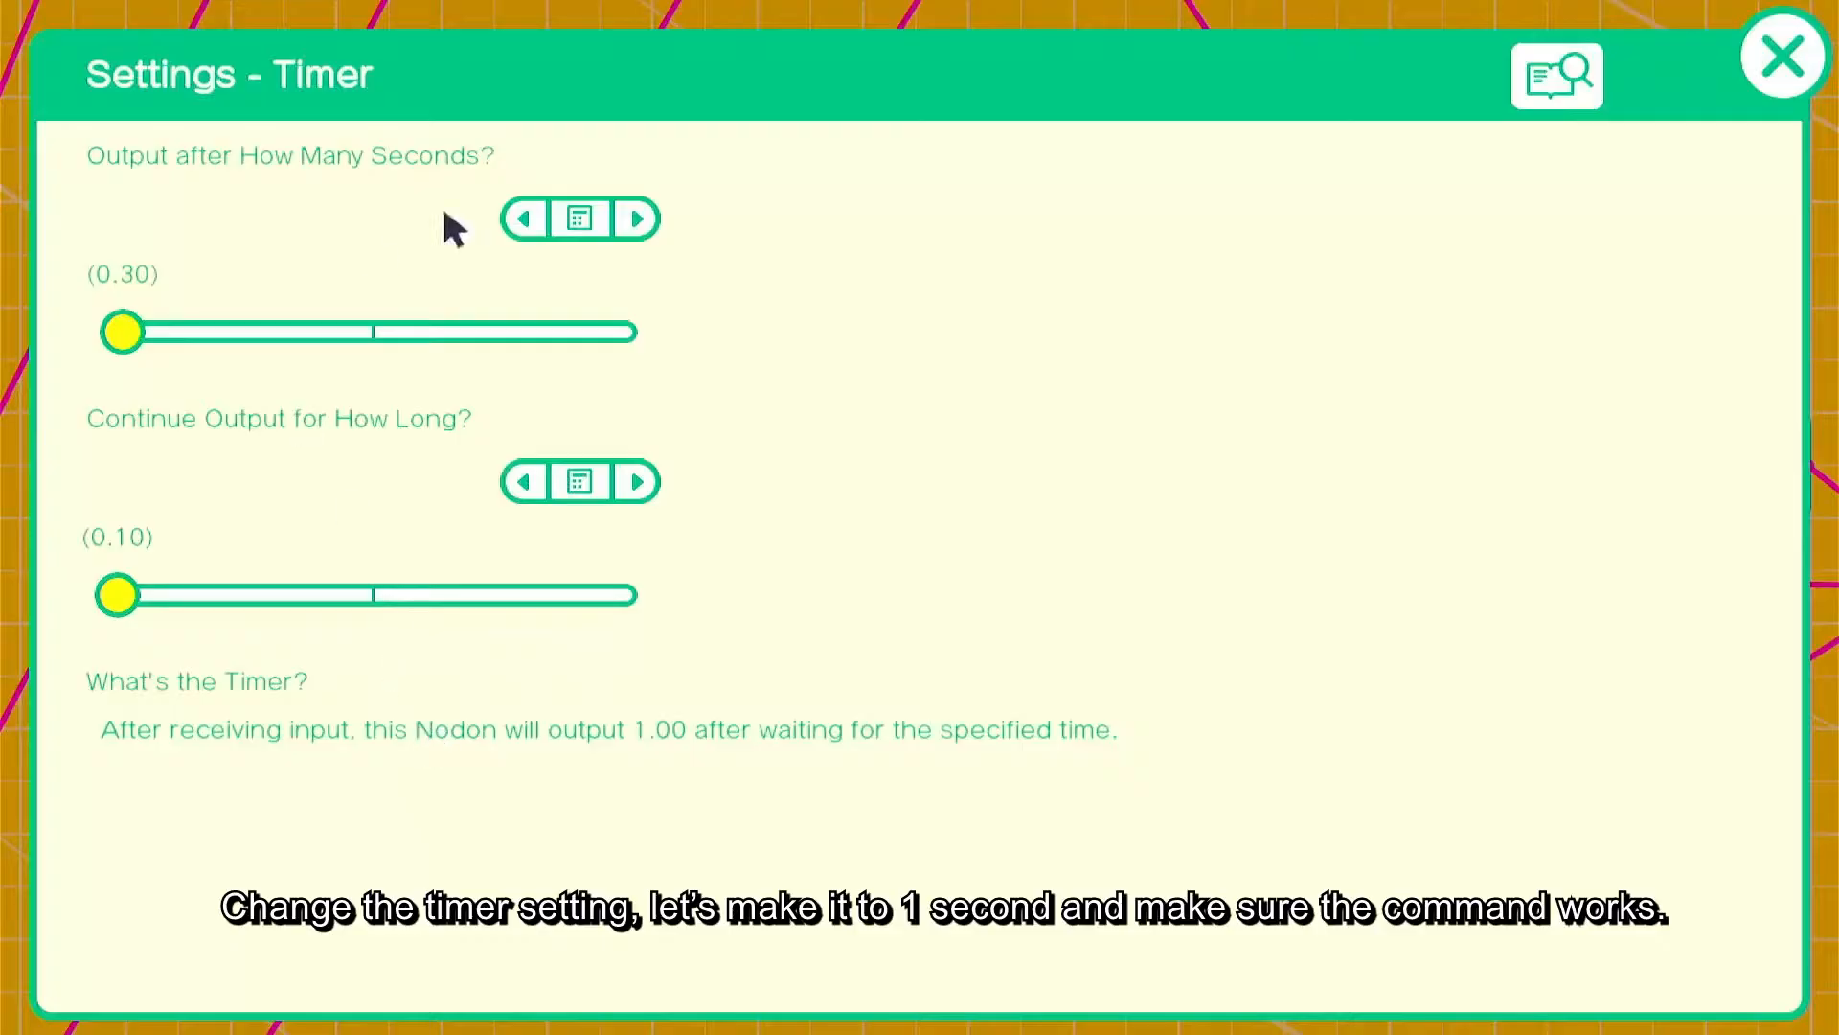
{"action": "left_click", "coordinate": [1783, 57]}
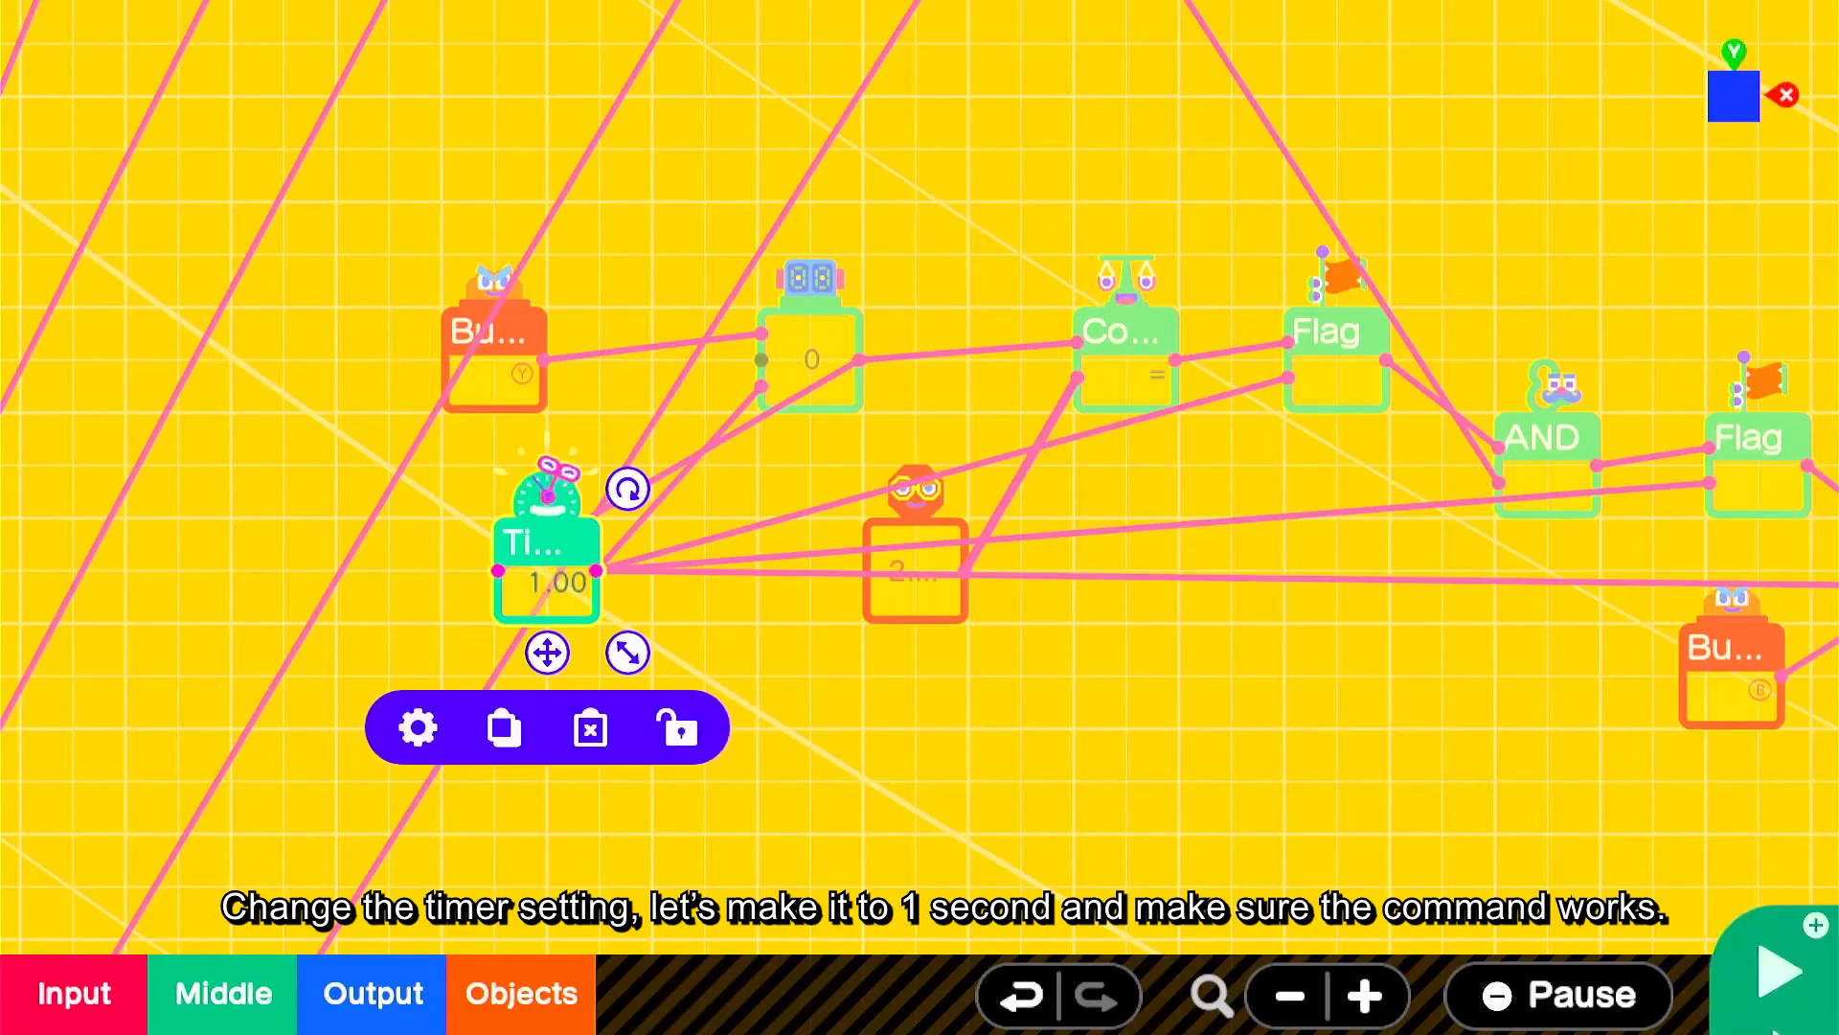
- Play-test the game with the chain's 1.00-second timer, and return to the programming screen
{"action": "left_click", "coordinate": [1772, 987]}
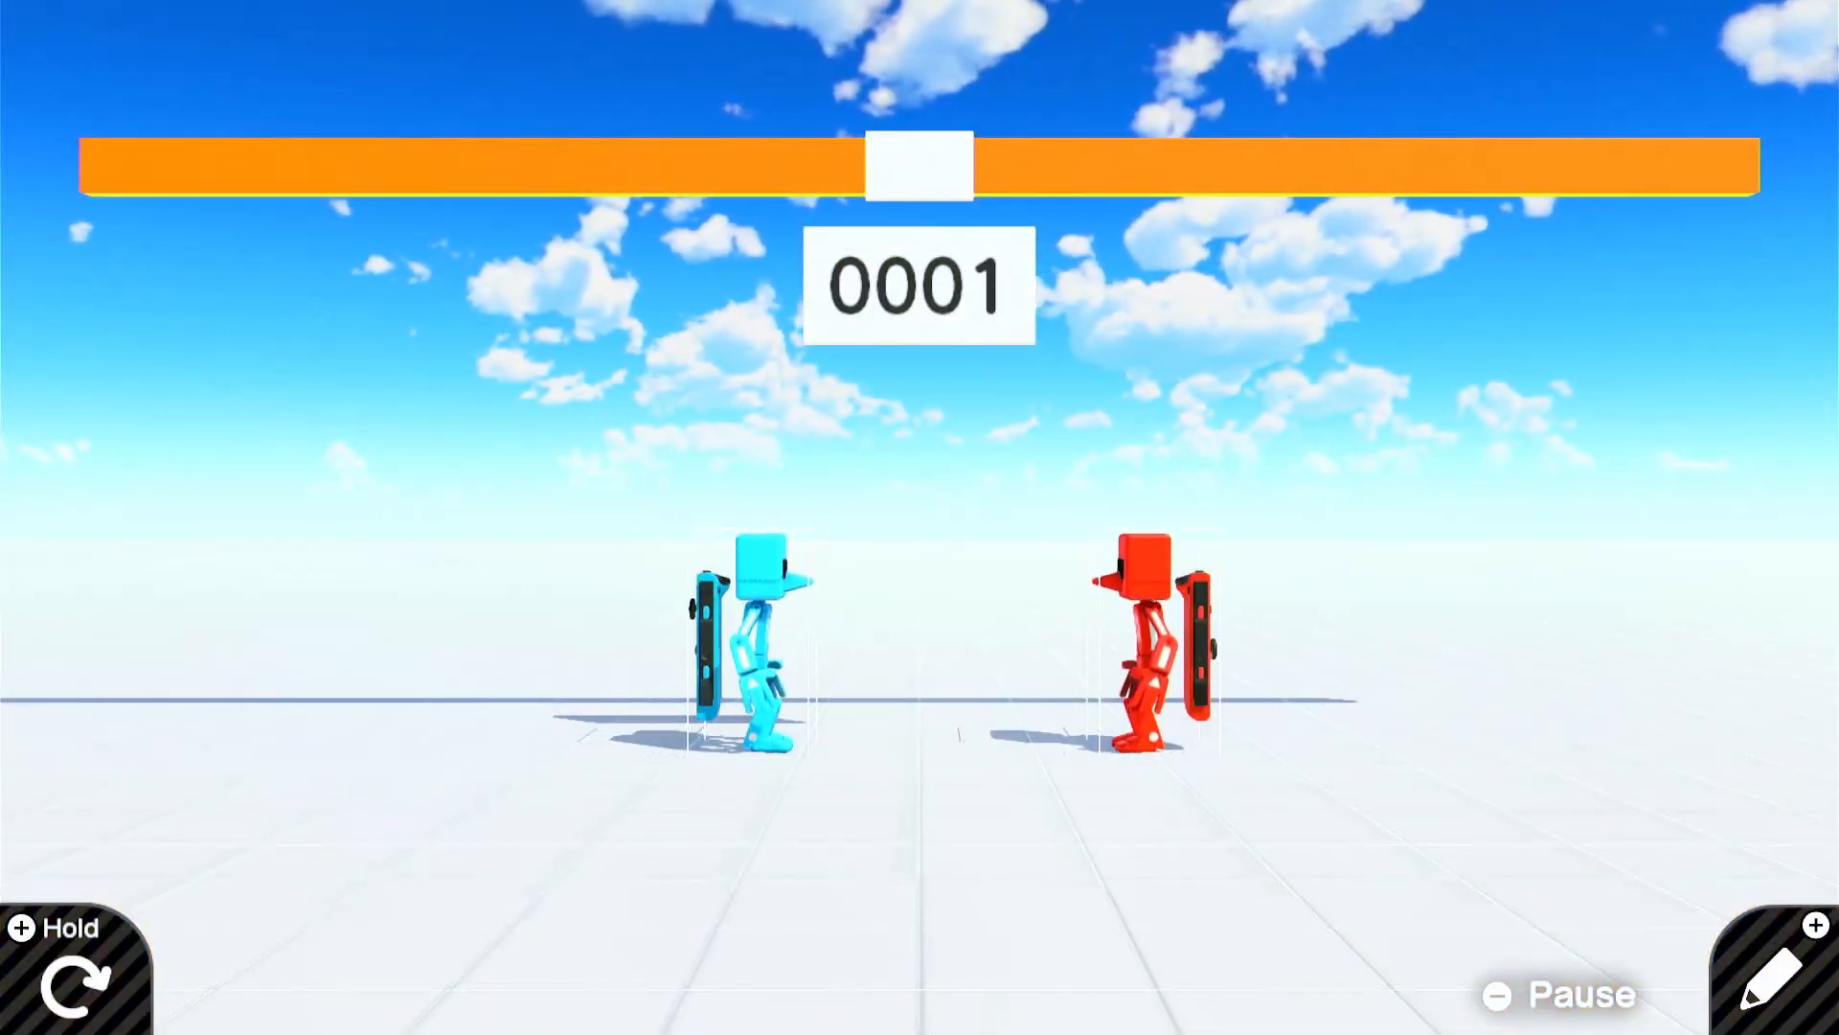
{"action": "key", "text": "plus"}
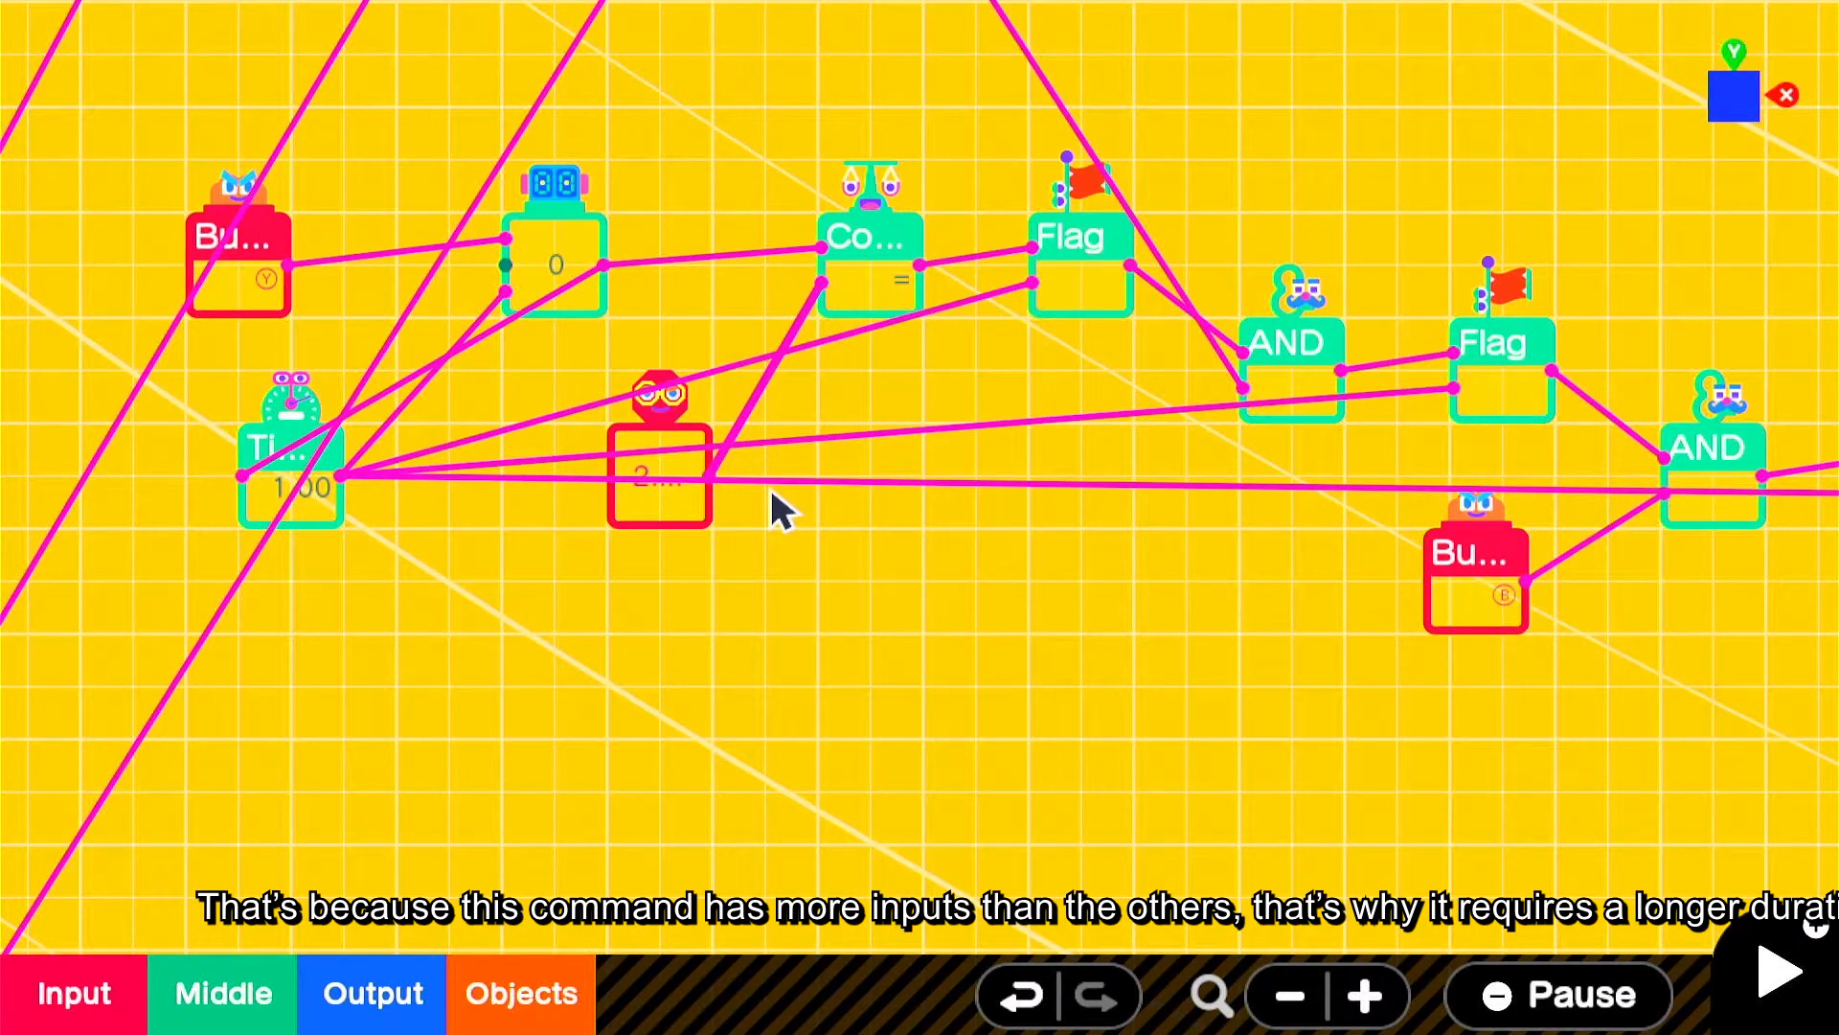
- Set the command chain's Timer nodon to output after 0.60 seconds, and play-test the super command
{"action": "left_click", "coordinate": [261, 452]}
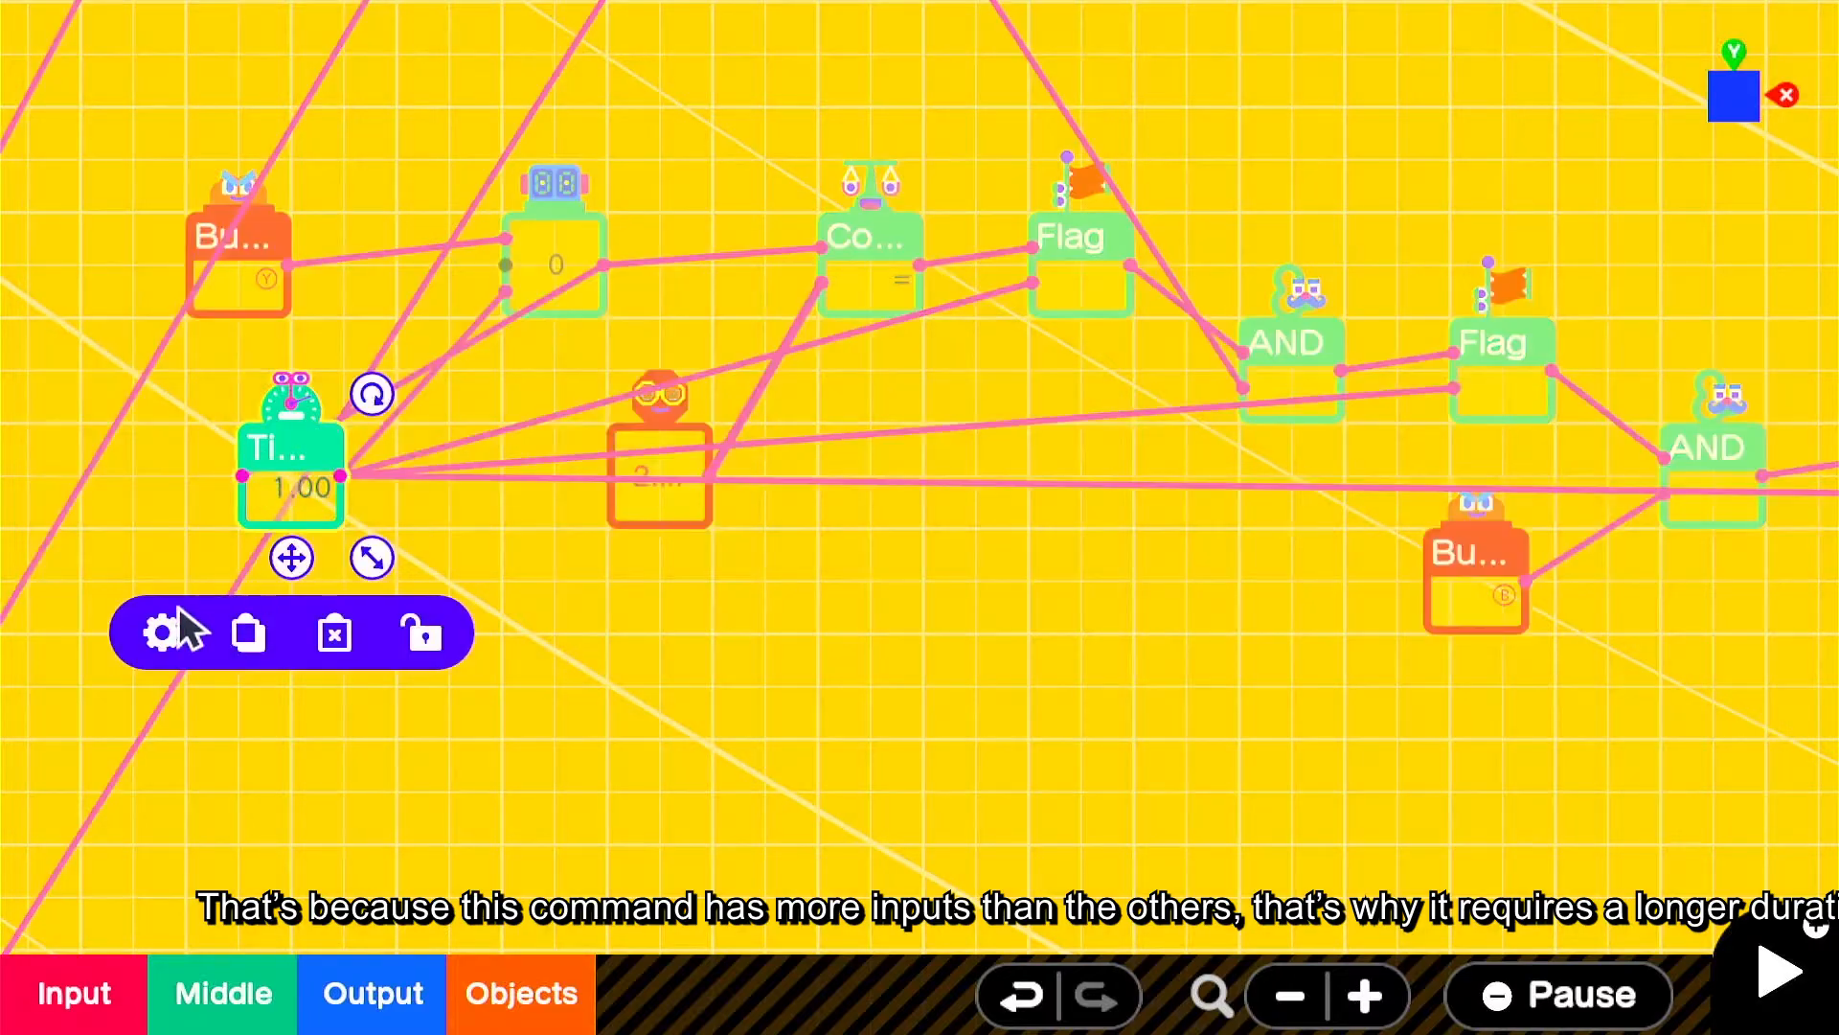
{"action": "left_click", "coordinate": [161, 633]}
{"action": "left_click", "coordinate": [579, 220]}
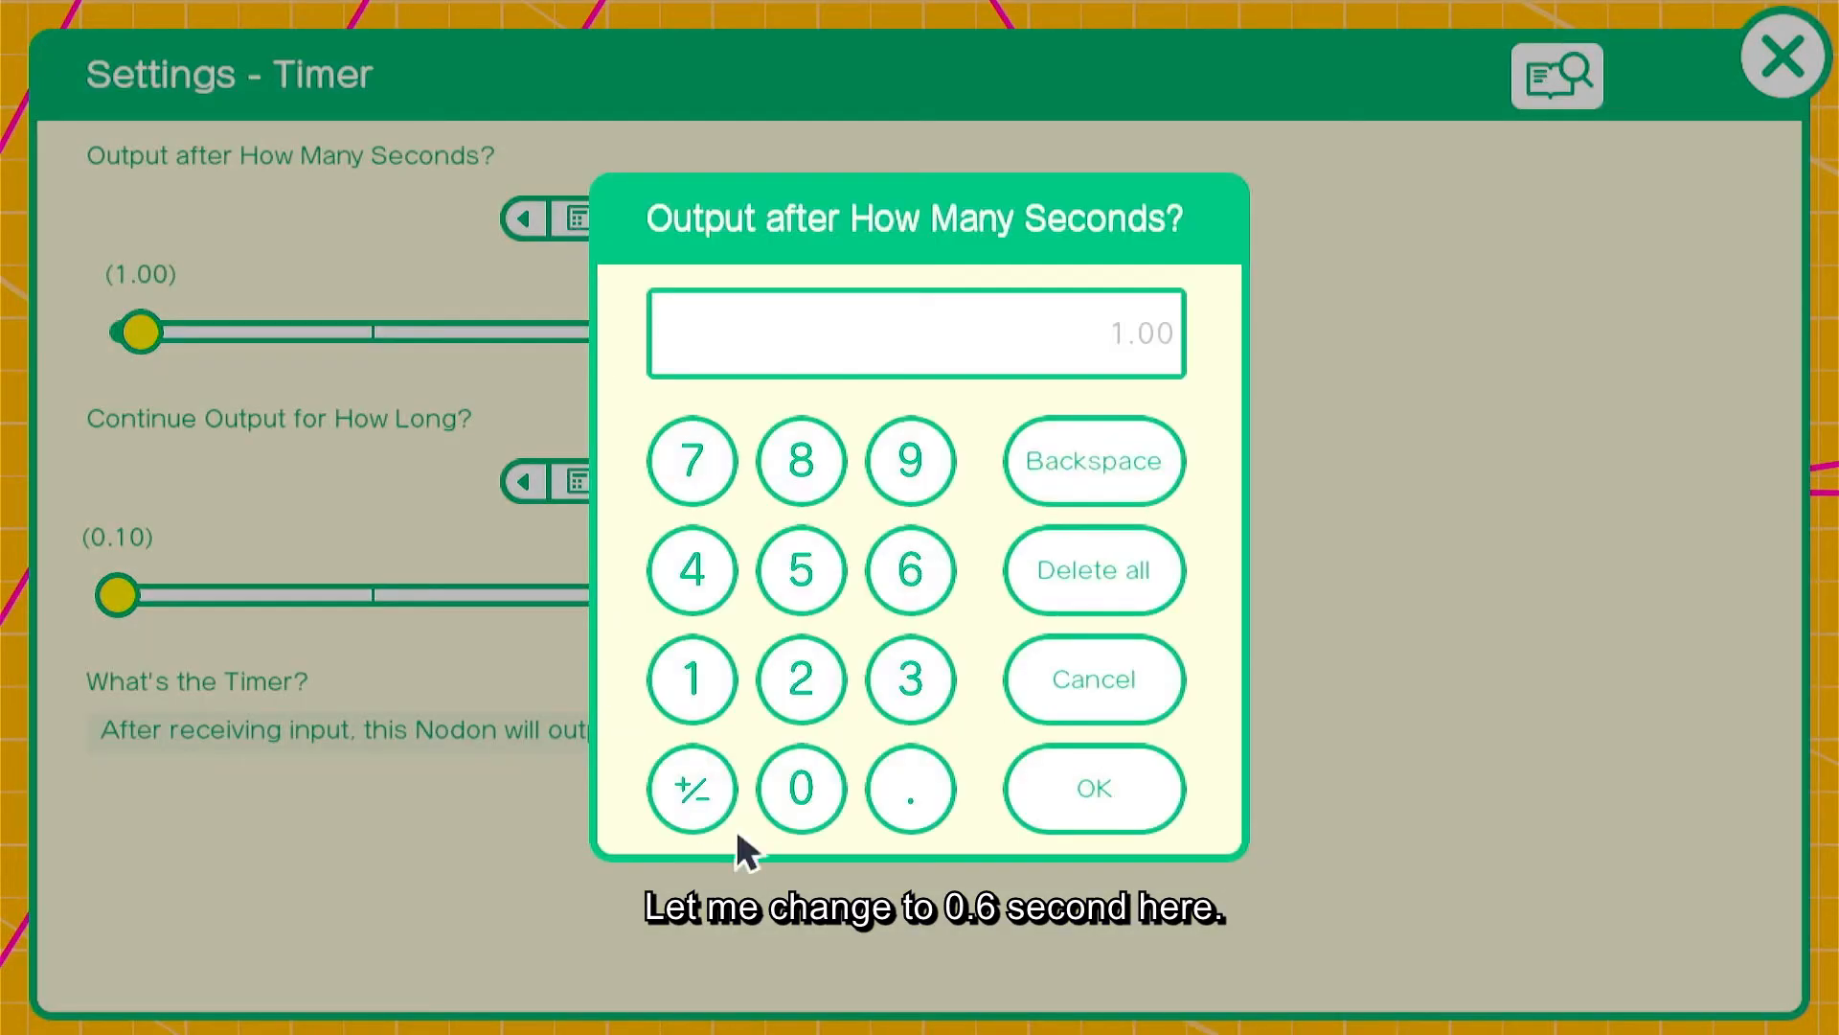
{"action": "left_click", "coordinate": [910, 570]}
{"action": "left_click", "coordinate": [1155, 791]}
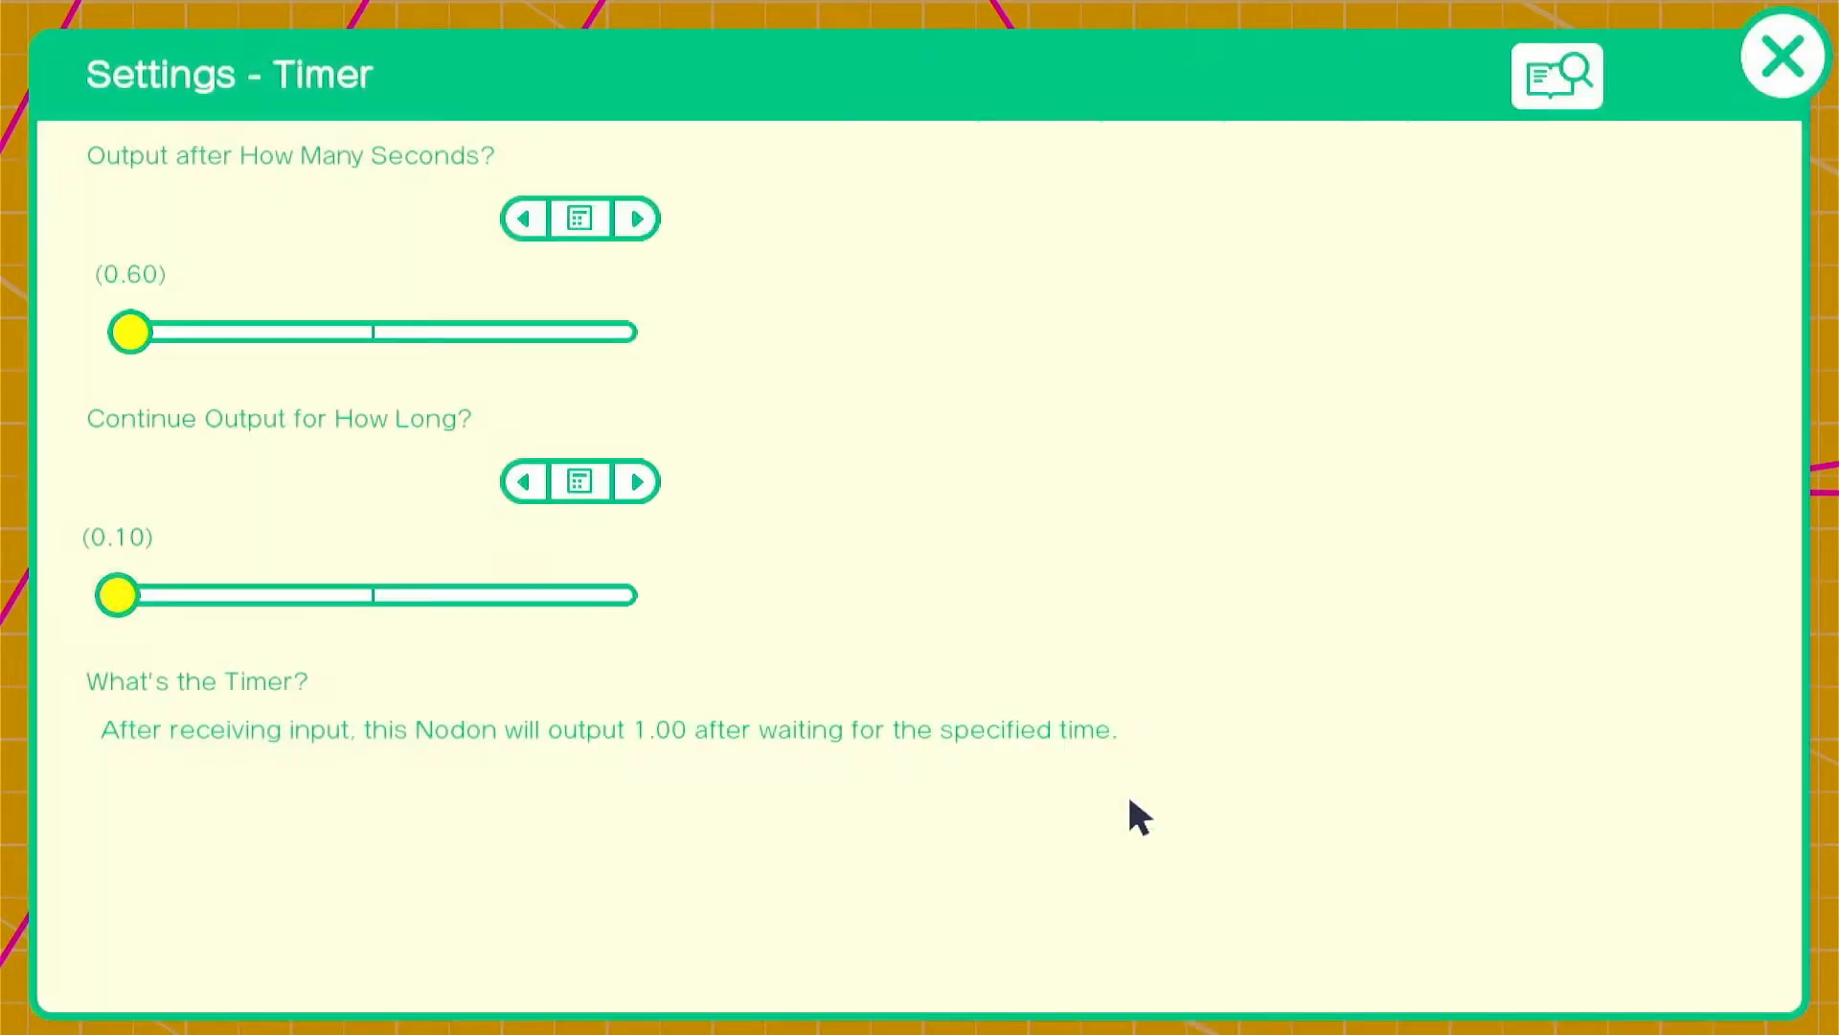
{"action": "left_click", "coordinate": [1783, 55]}
{"action": "left_click", "coordinate": [1792, 972]}
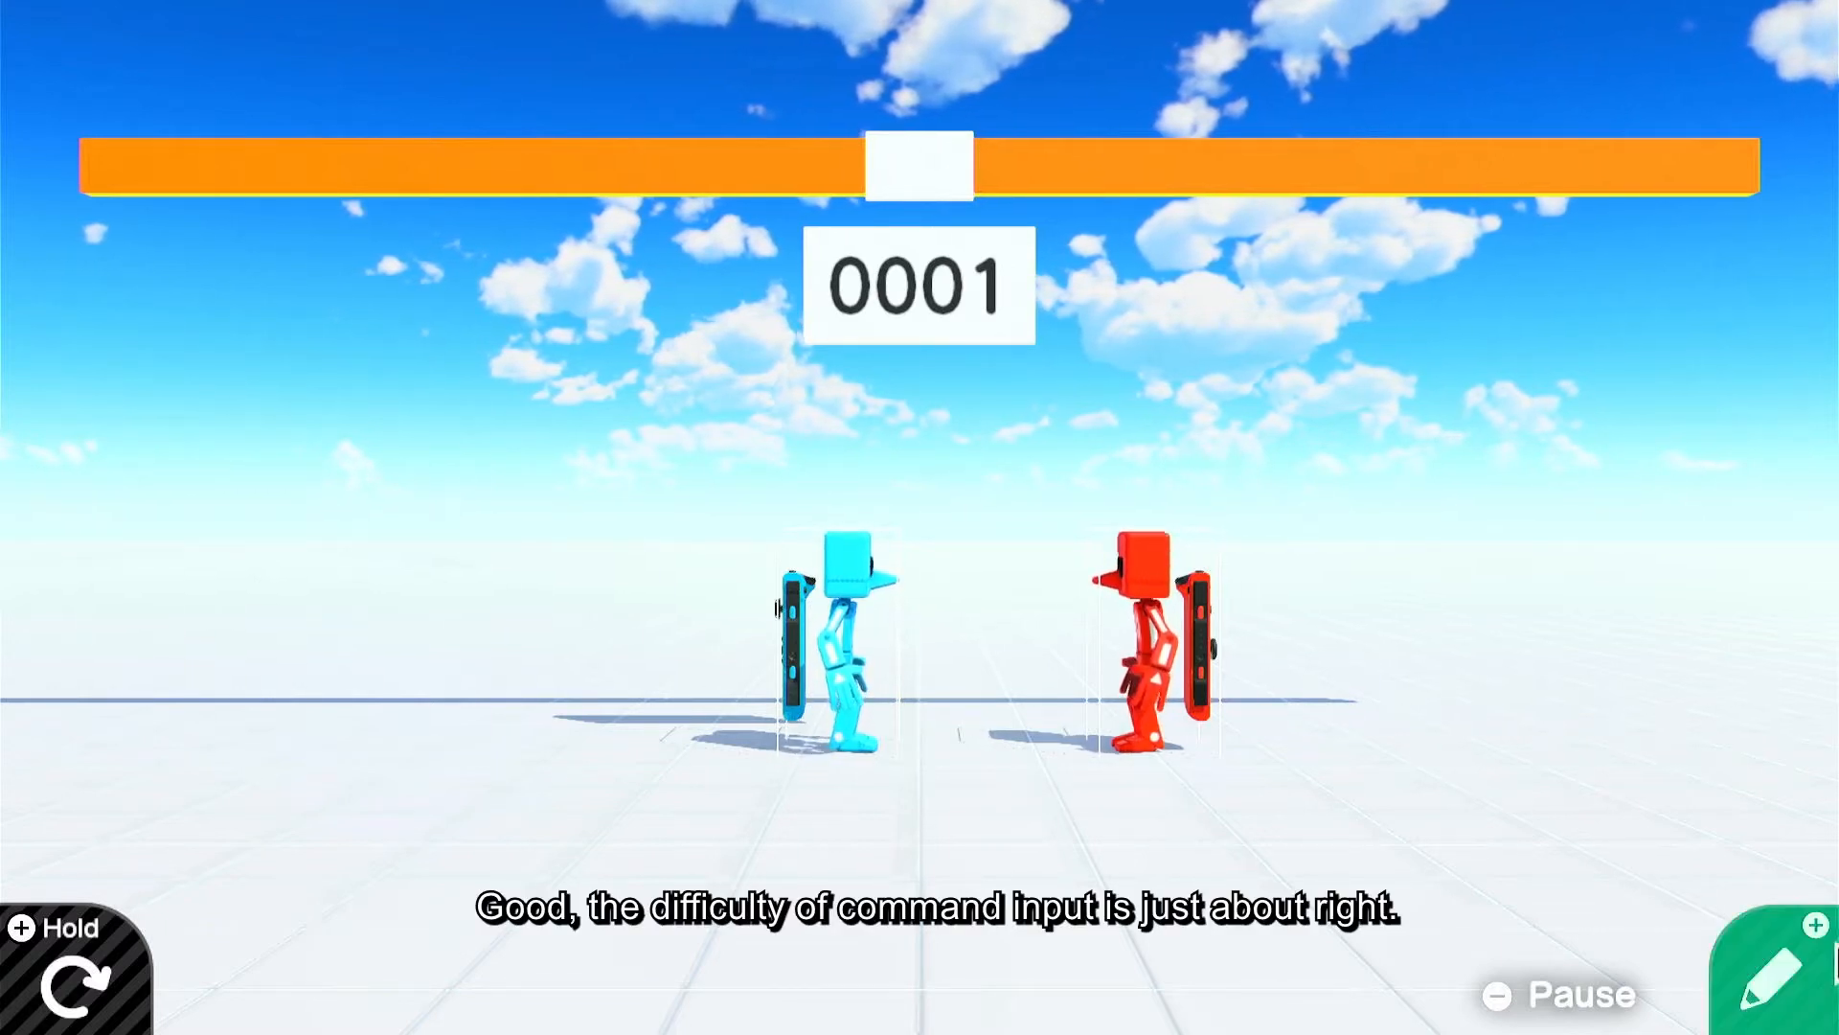
{"action": "left_click", "coordinate": [1724, 972]}
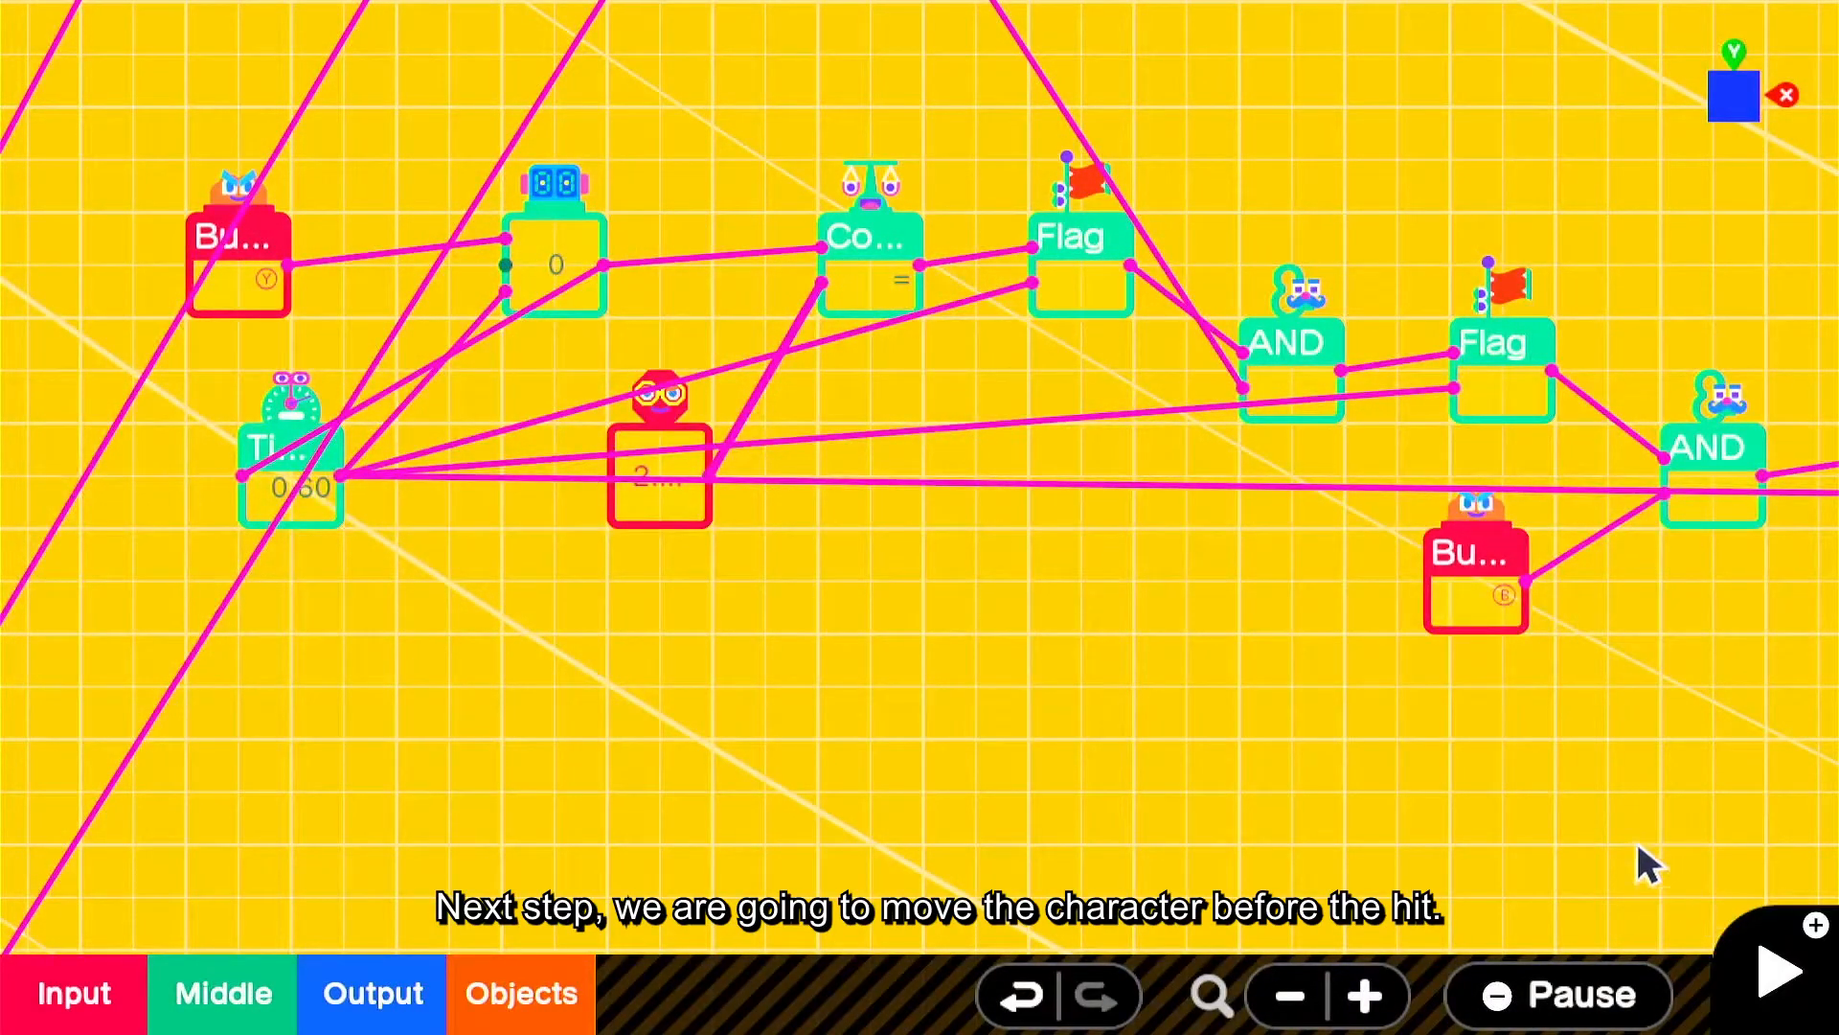
- Delete the Wormhole Entrance nodon connected to the last flag of the command chain
{"action": "left_click_drag", "start_coordinate": [1552, 536], "coordinate": [579, 546]}
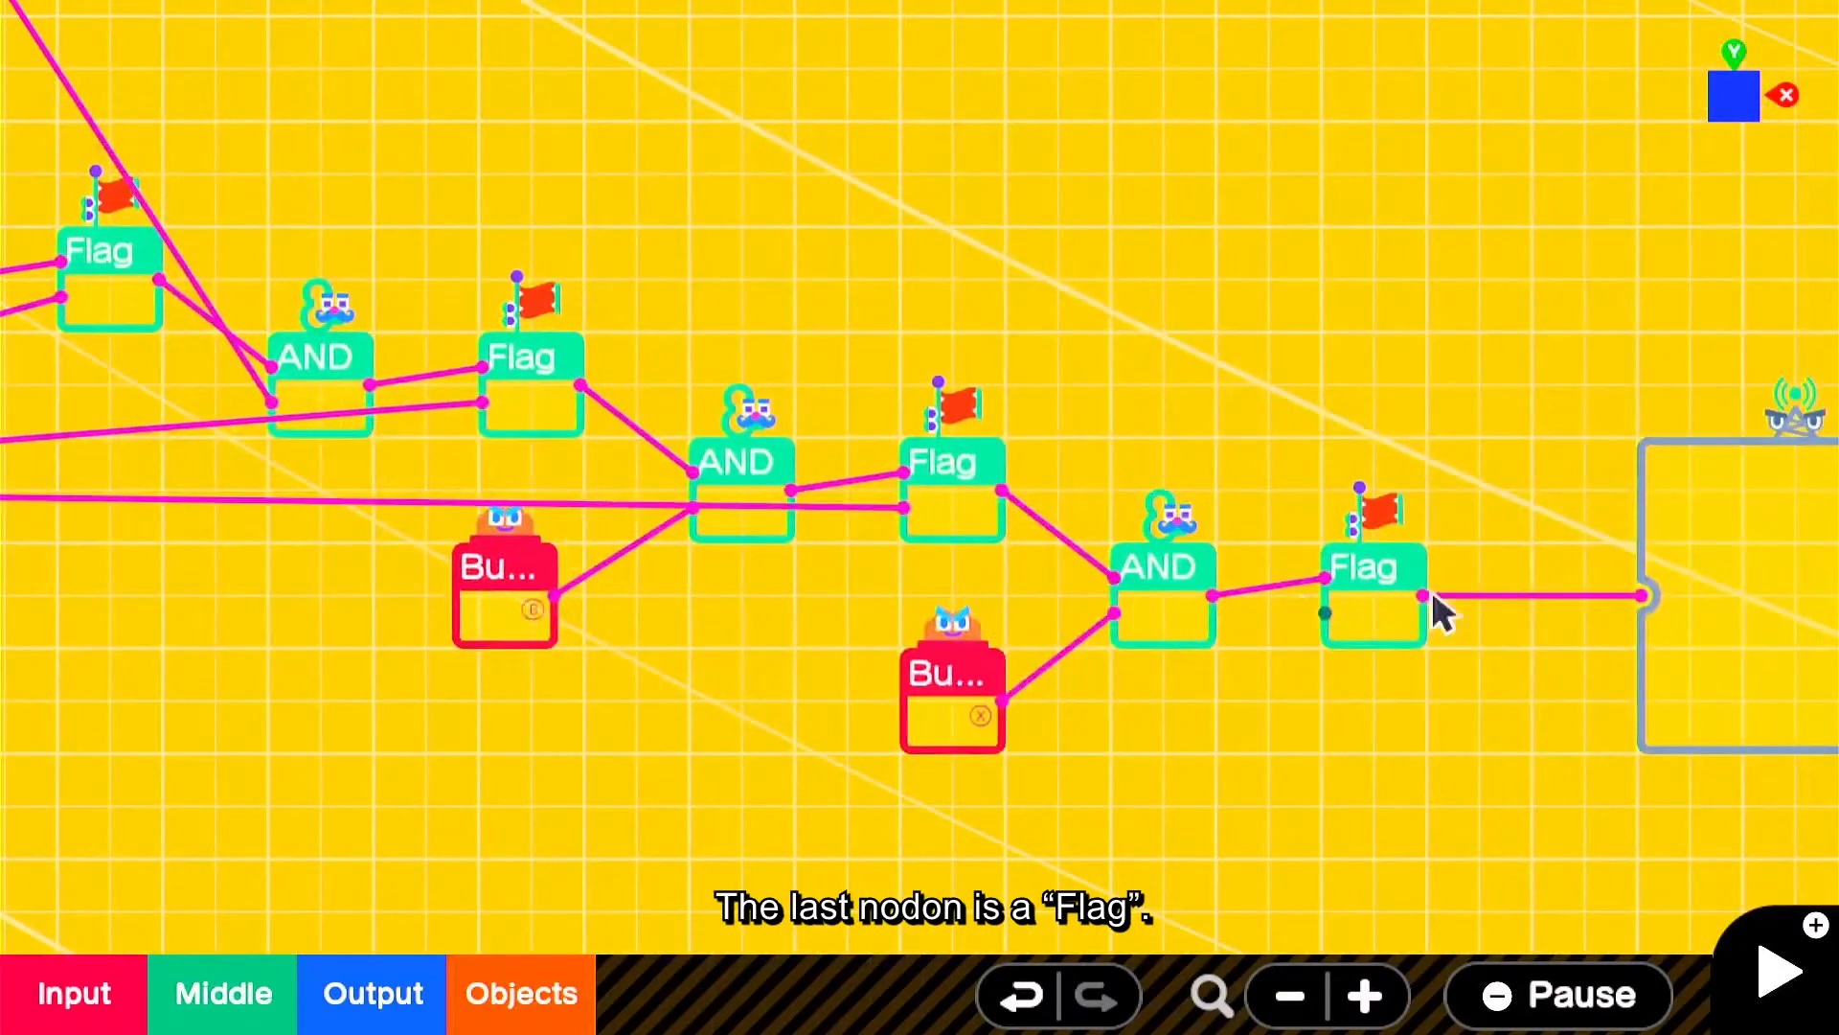
{"action": "left_click_drag", "start_coordinate": [1437, 612], "coordinate": [997, 574]}
{"action": "left_click", "coordinate": [1351, 582]}
{"action": "left_click", "coordinate": [1342, 841]}
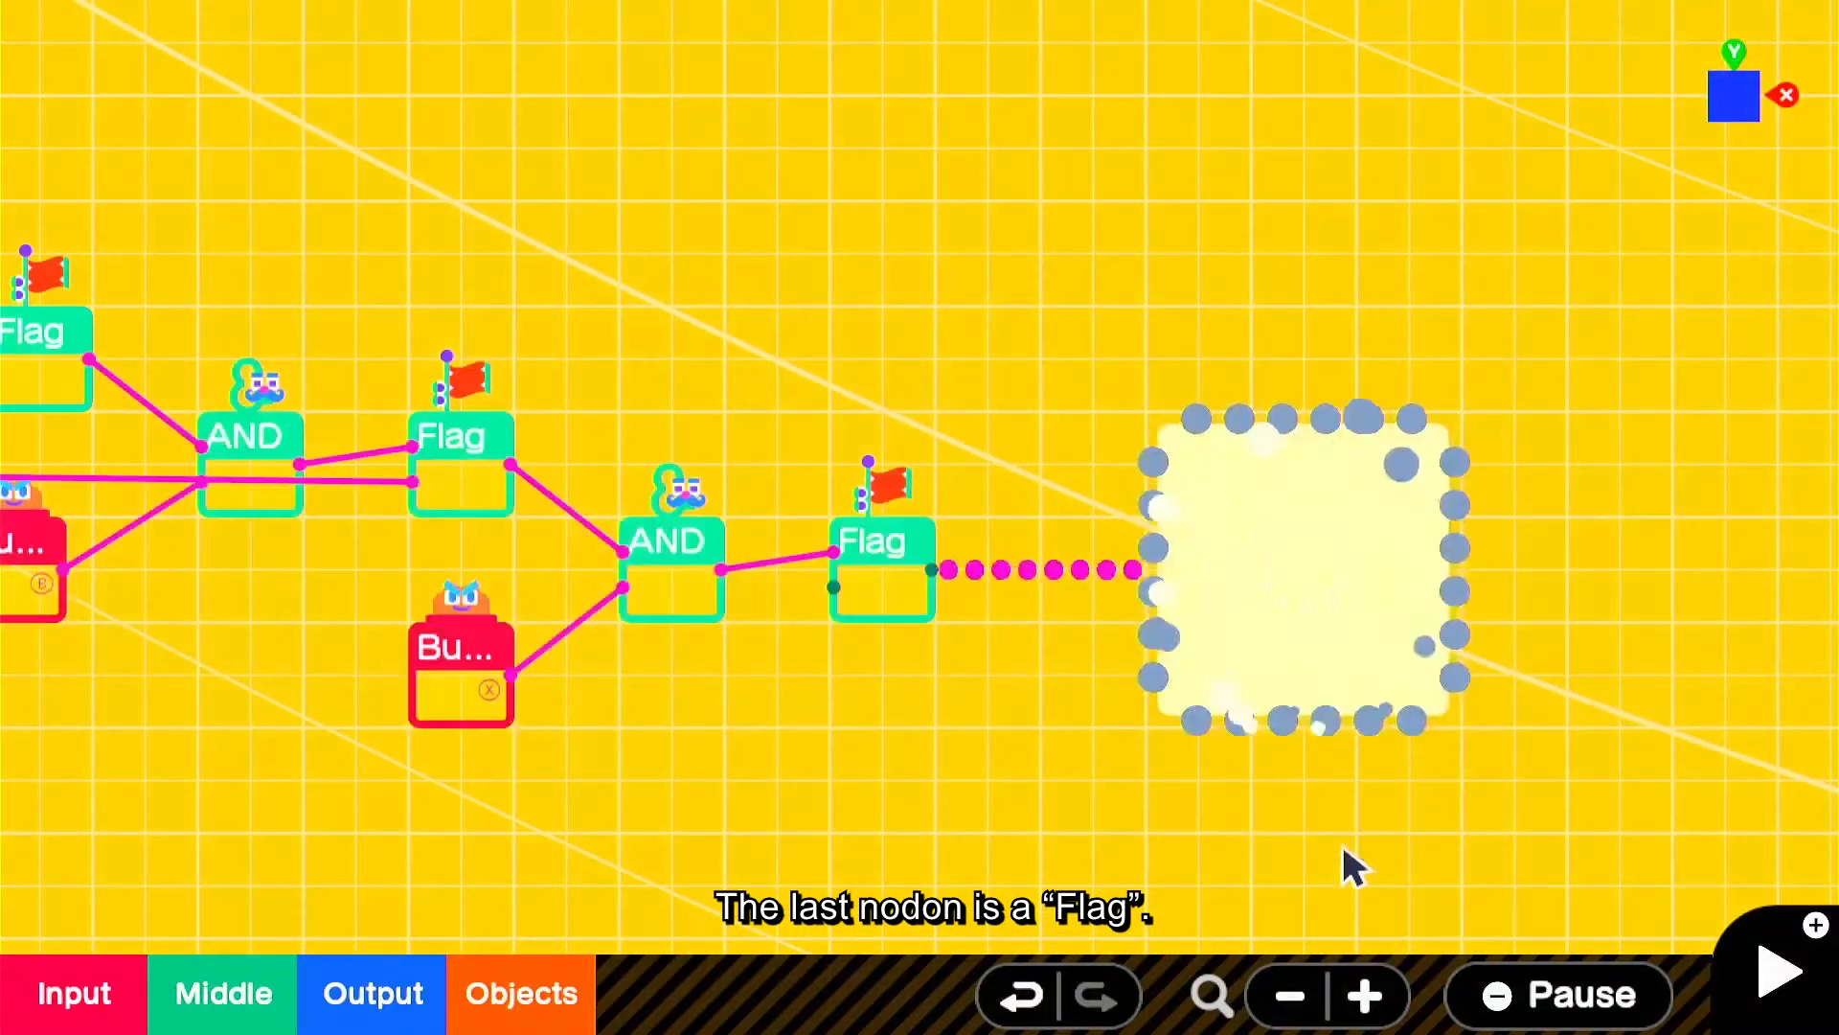
- Add a Timer nodon below the last flag, feeding it from the flag's output and connecting its output to the flag's second input
{"action": "left_click", "coordinate": [230, 996]}
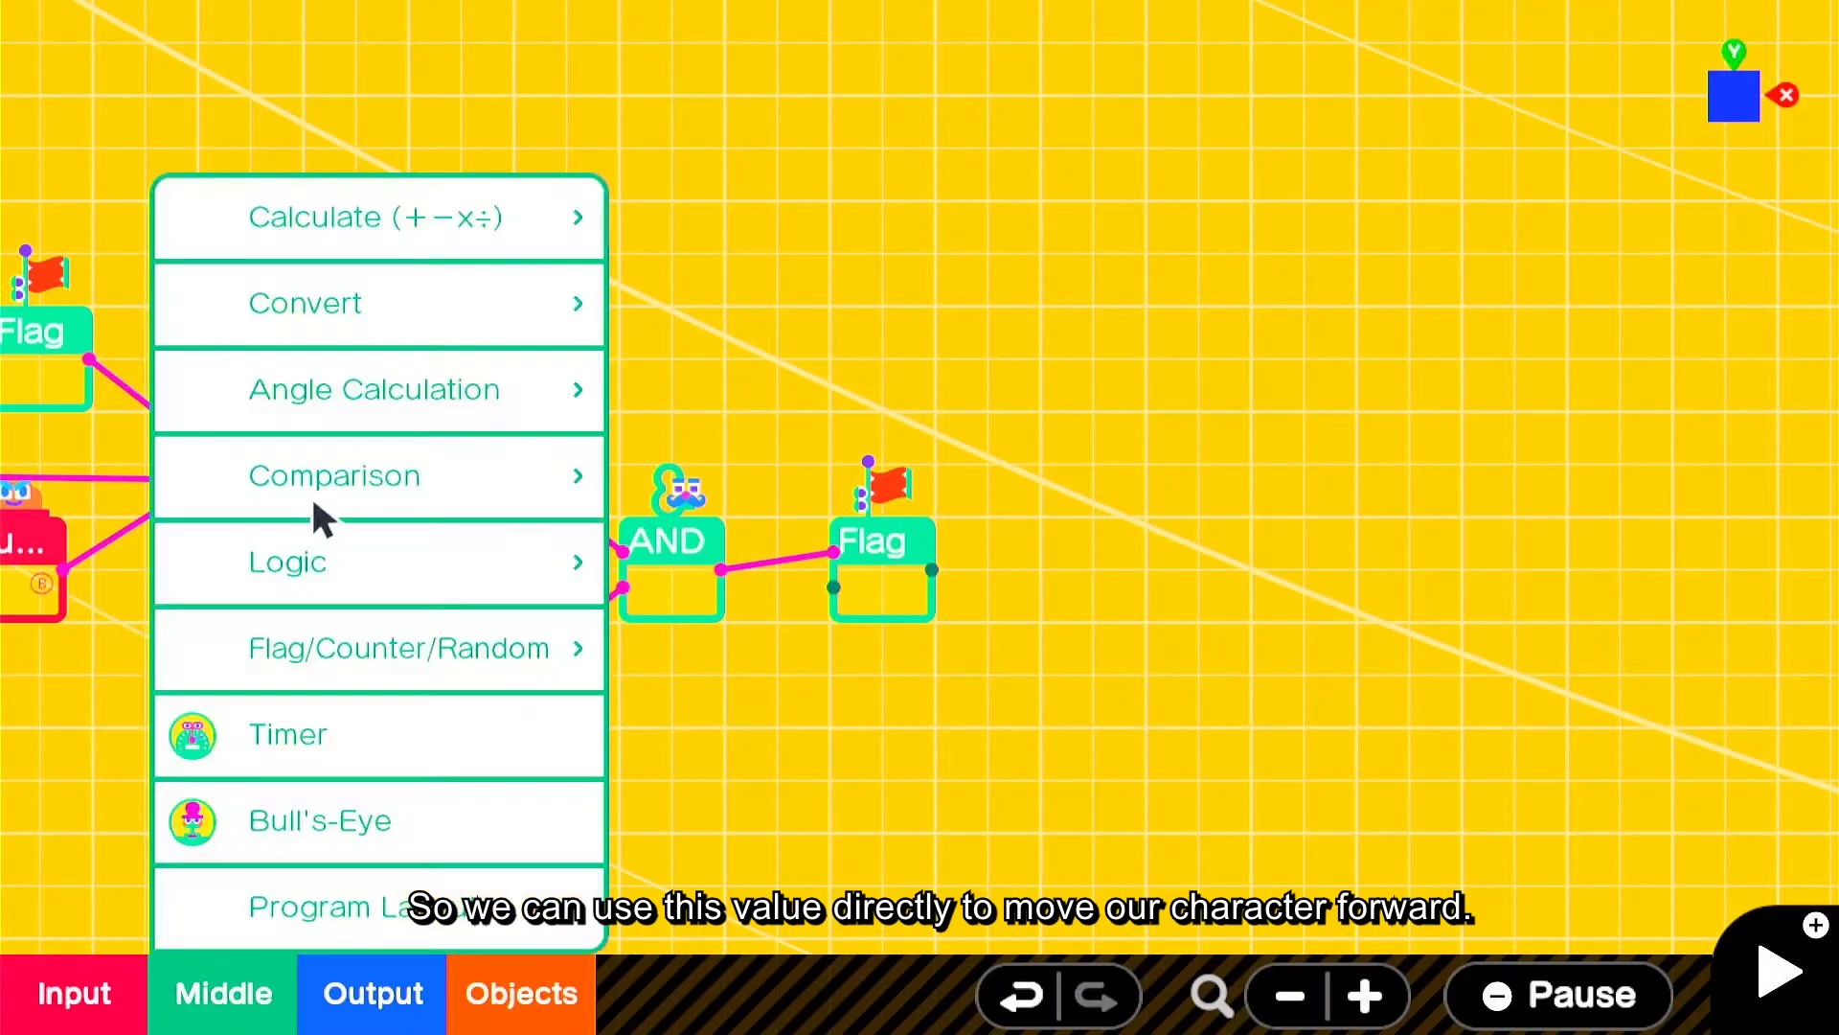
{"action": "left_click", "coordinate": [400, 757]}
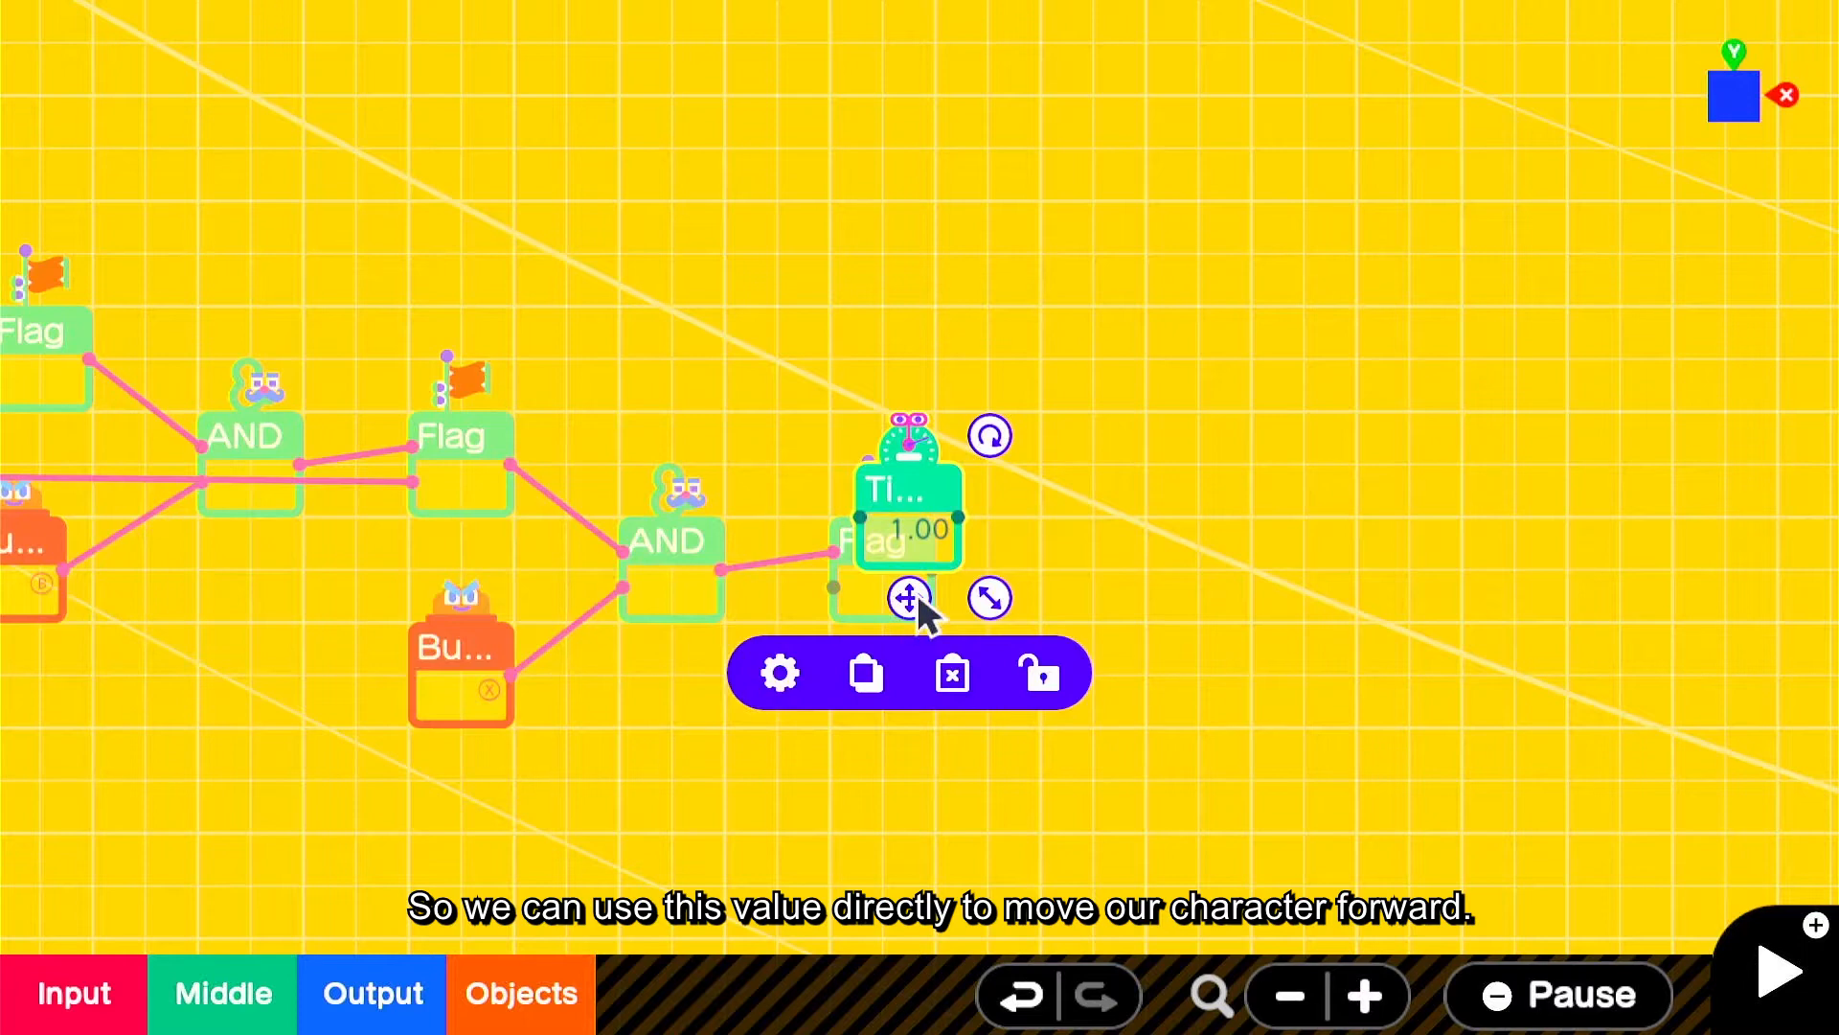
{"action": "left_click_drag", "start_coordinate": [915, 597], "coordinate": [897, 808]}
{"action": "left_click_drag", "start_coordinate": [831, 716], "coordinate": [932, 570]}
{"action": "left_click_drag", "start_coordinate": [857, 651], "coordinate": [843, 613]}
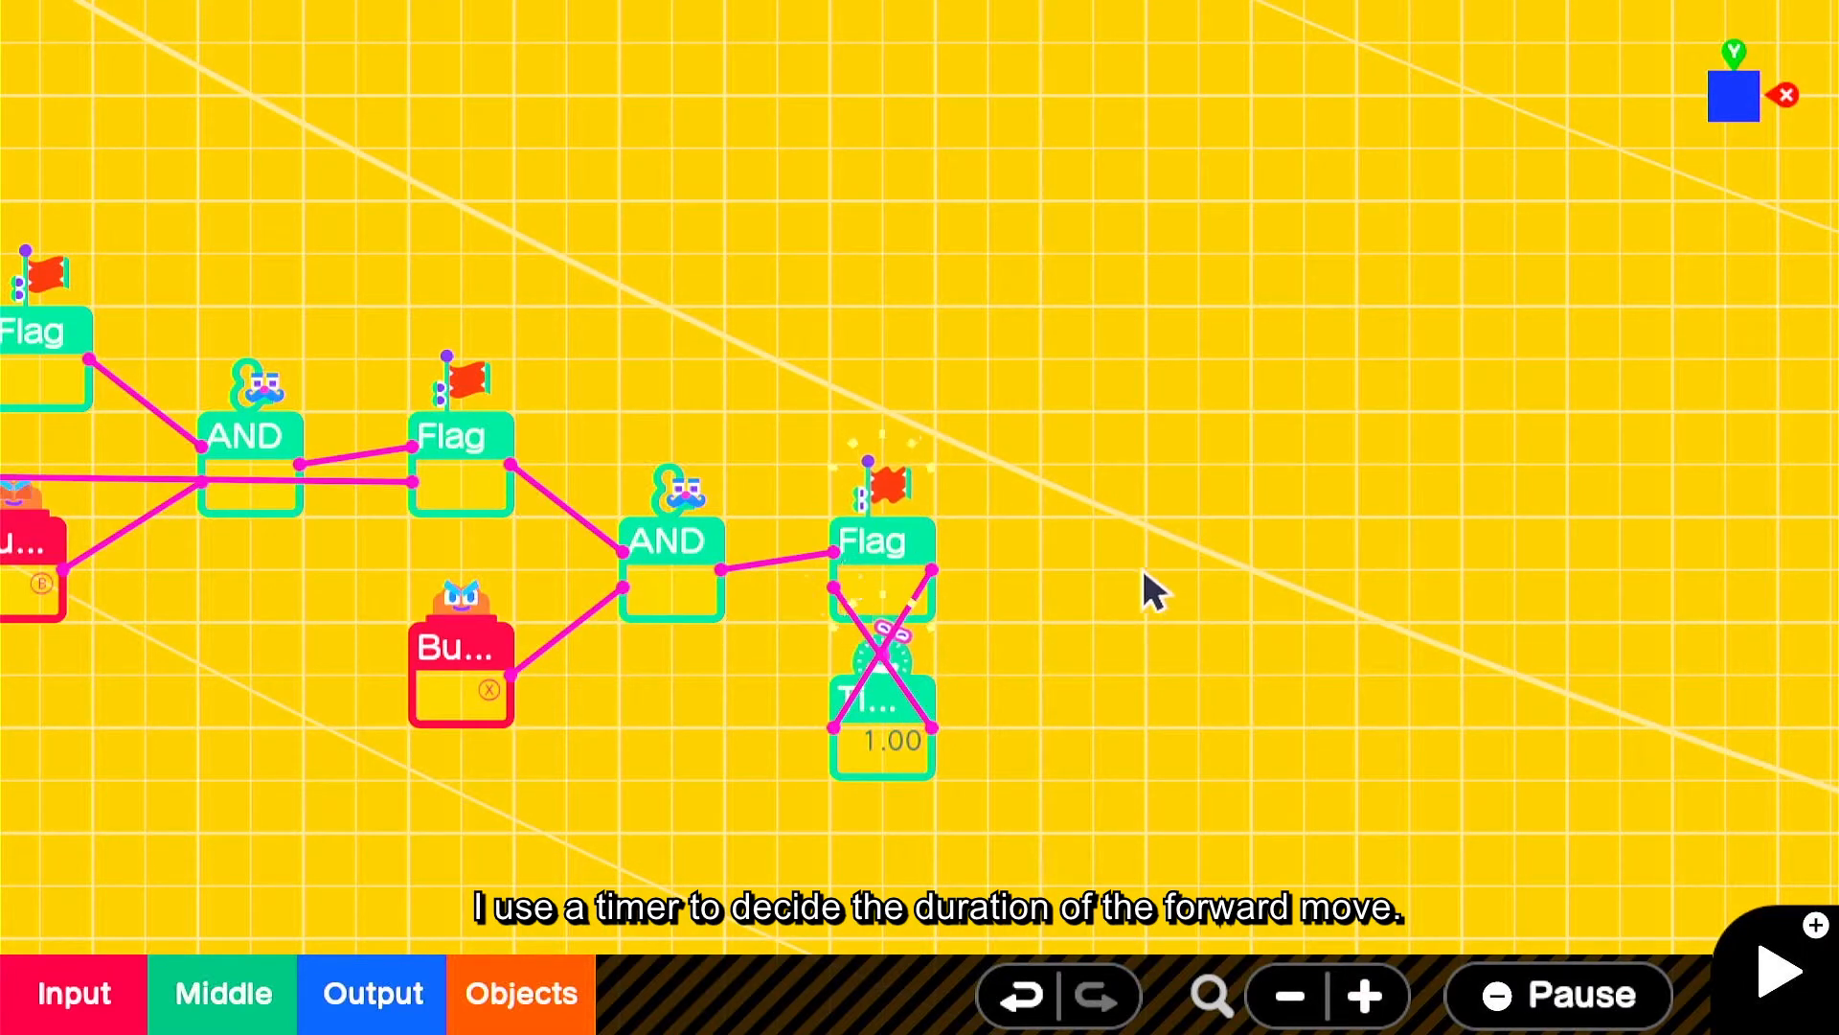
- Add a Wormhole Exit nodon above and beside the last flag, and set its ID to L
{"action": "left_click_drag", "start_coordinate": [1141, 575], "coordinate": [670, 563]}
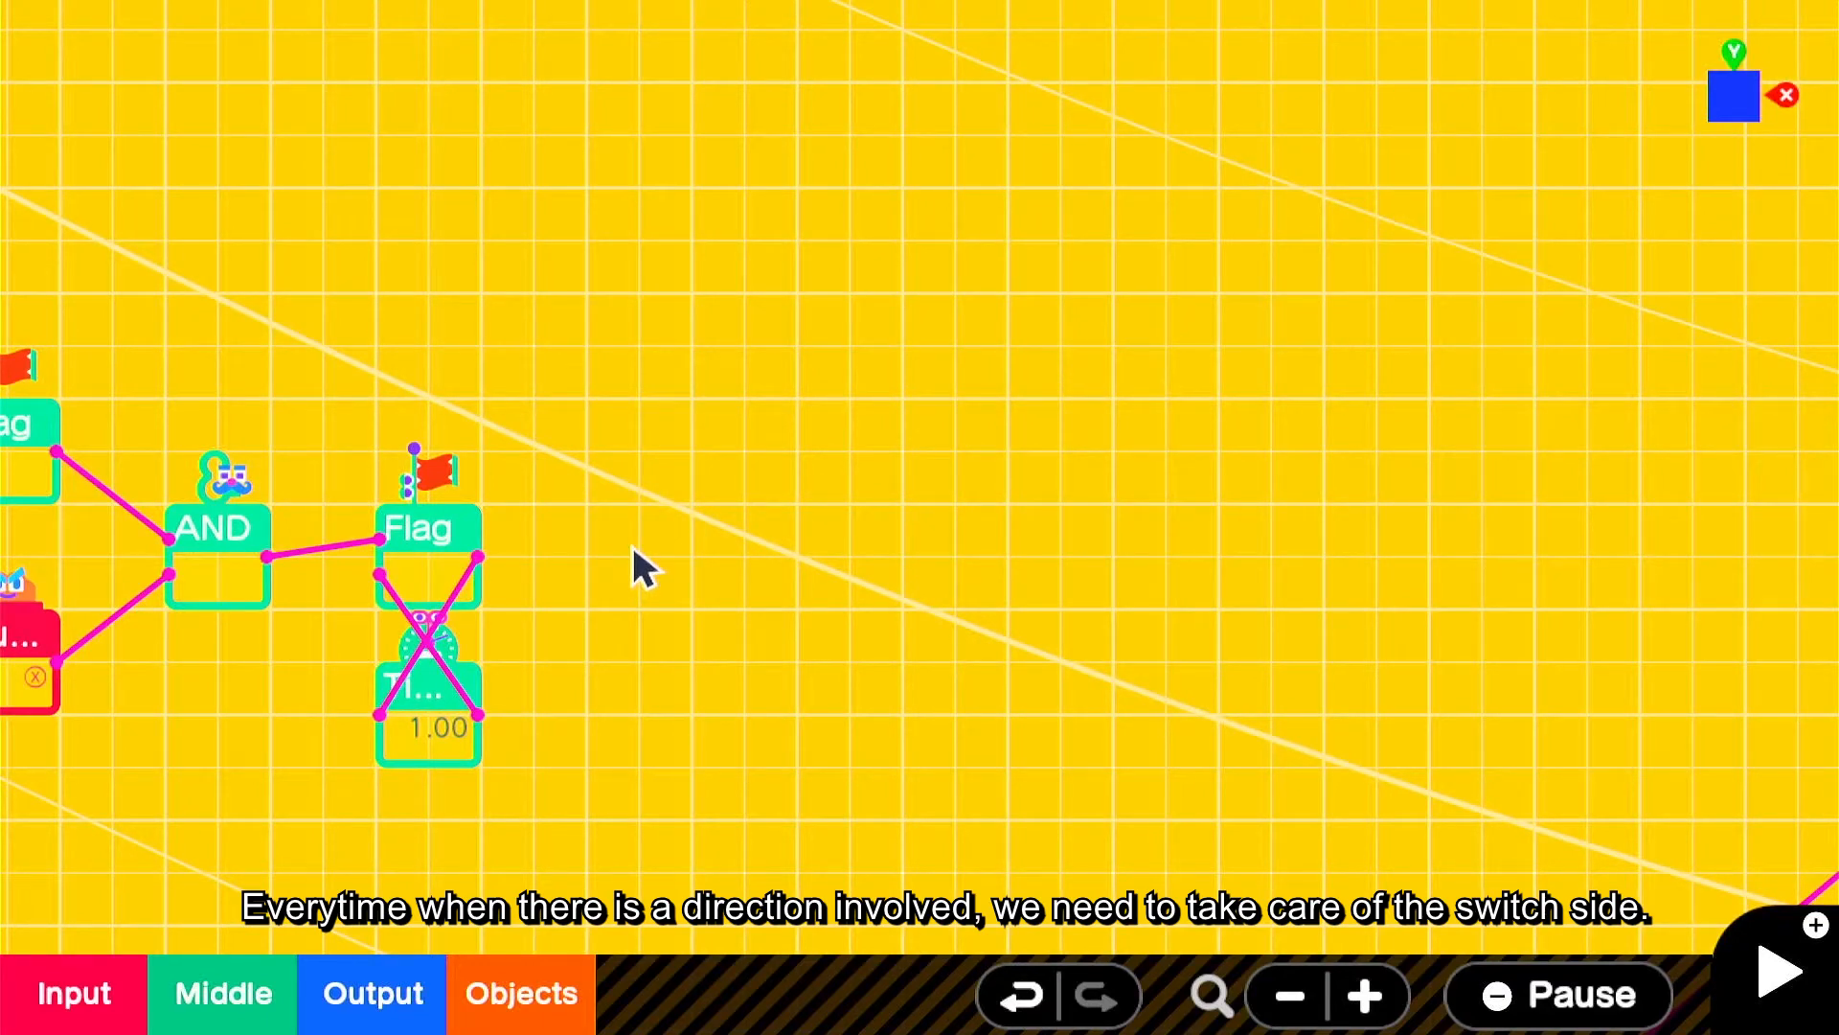
{"action": "left_click", "coordinate": [264, 984]}
{"action": "mouse_move", "coordinate": [429, 910]}
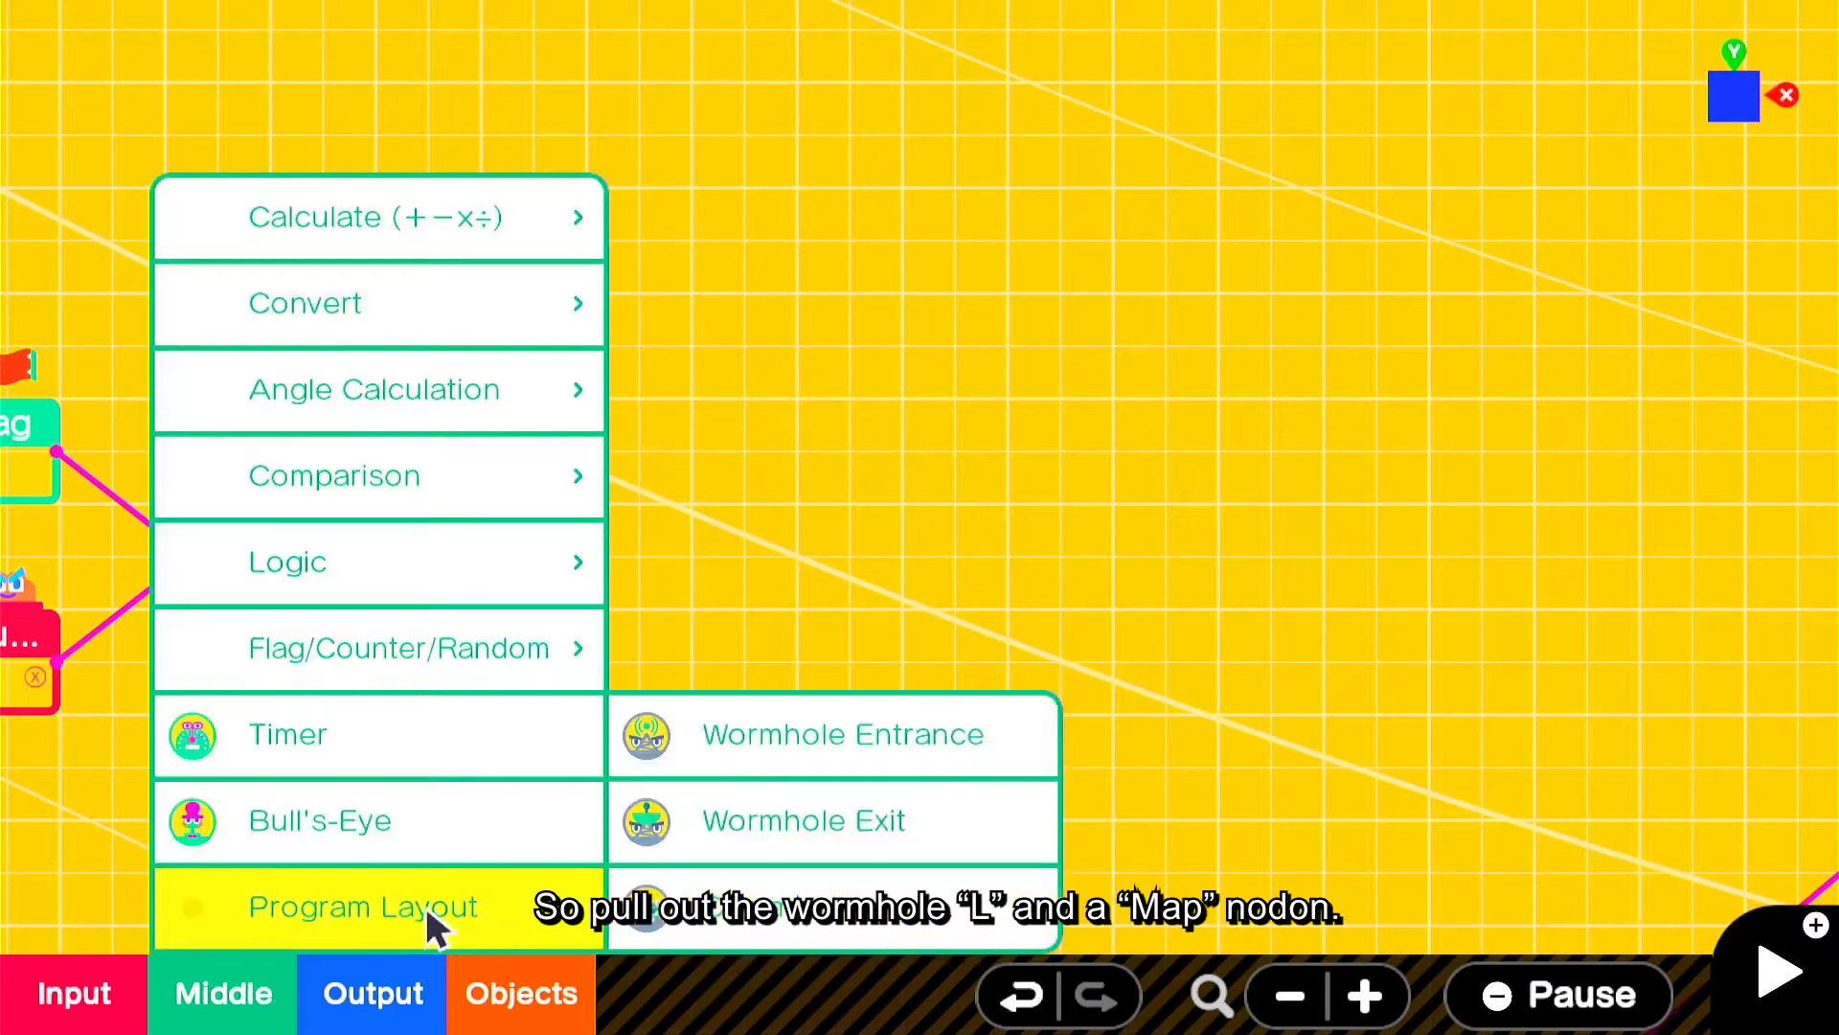
{"action": "left_click", "coordinate": [843, 862]}
{"action": "left_click_drag", "start_coordinate": [929, 615], "coordinate": [753, 331]}
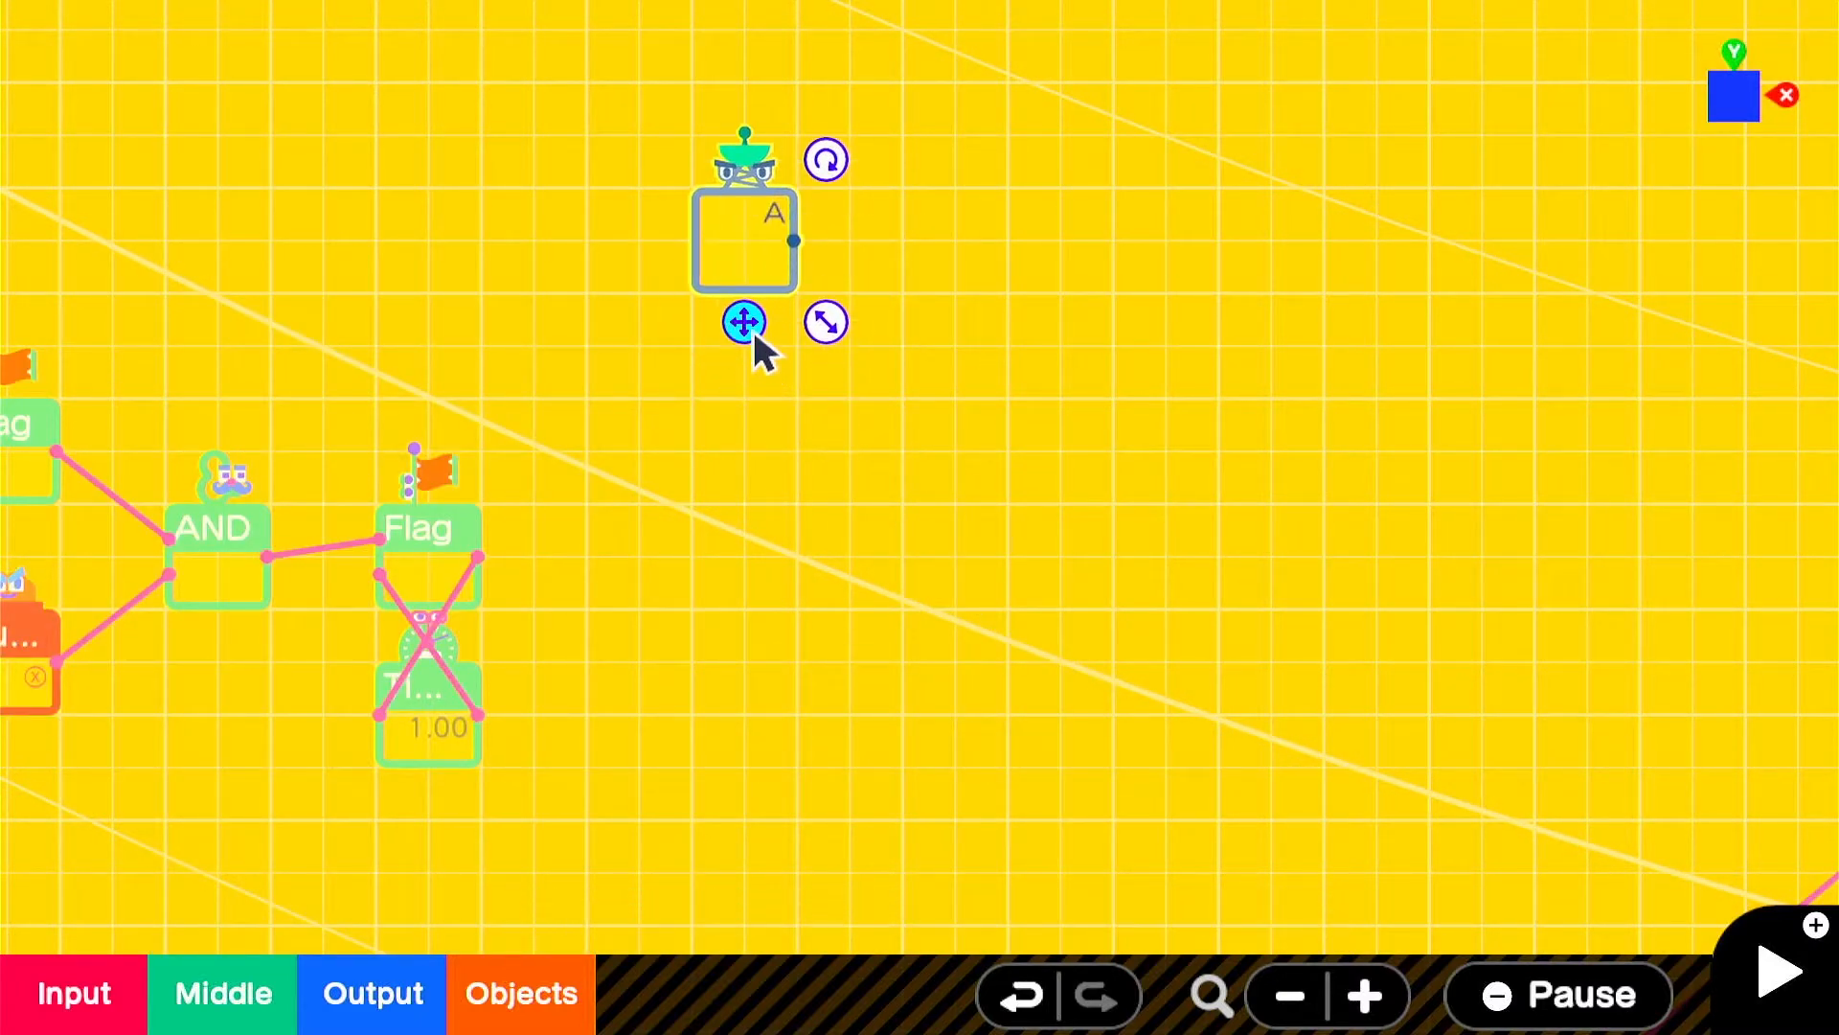
{"action": "left_click", "coordinate": [615, 397]}
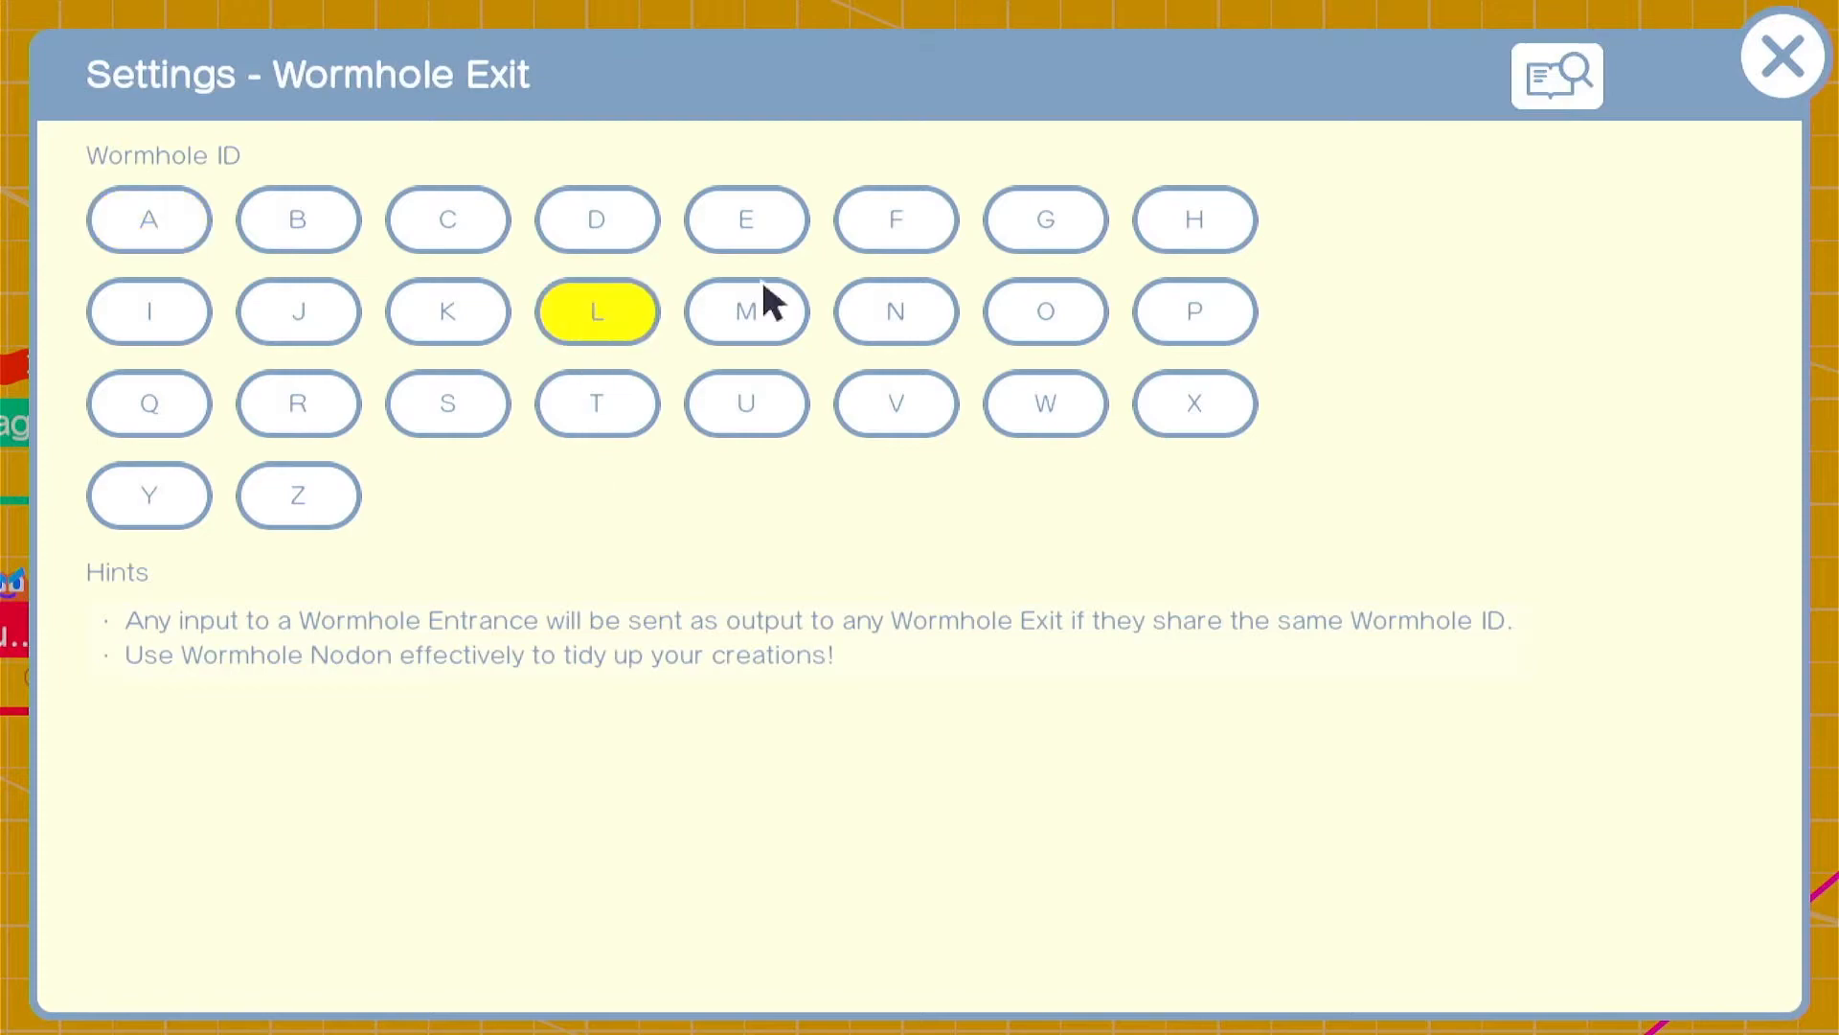
{"action": "left_click", "coordinate": [1801, 63]}
- Add a Map nodon beside wormhole L, connect L's output to it, and enable reverse mapping
{"action": "left_click", "coordinate": [226, 994]}
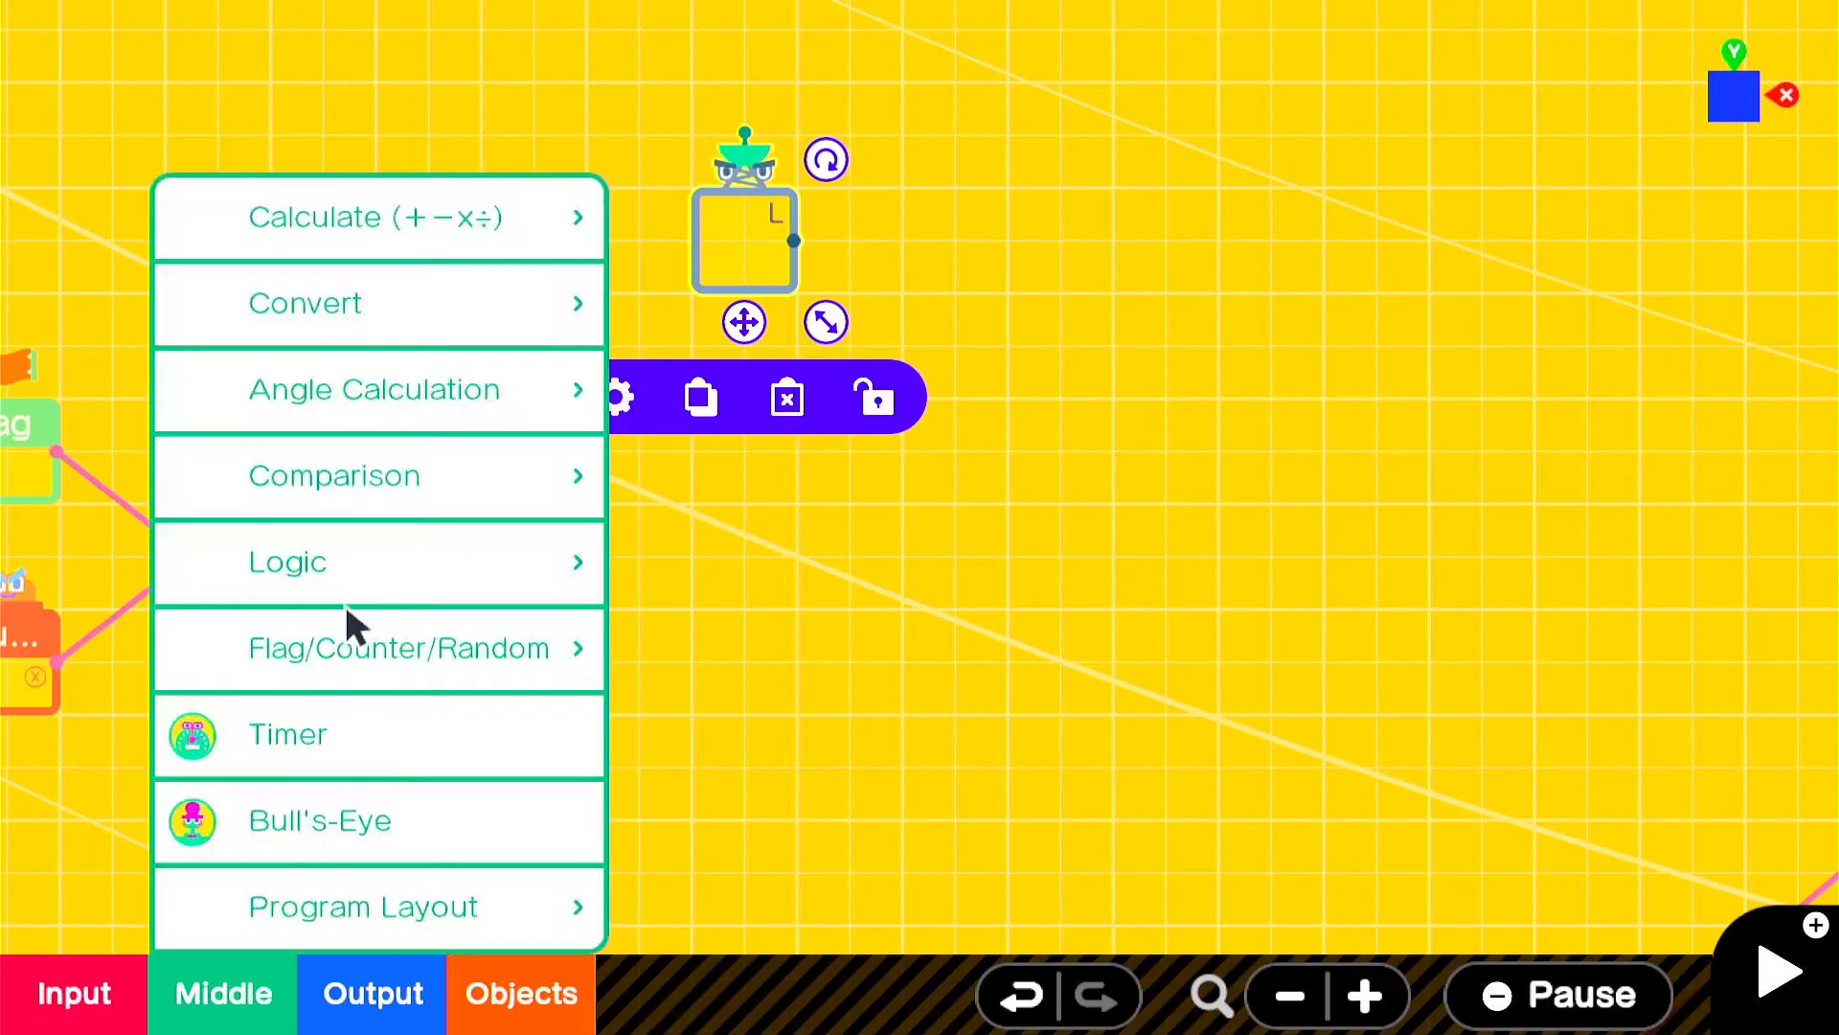
{"action": "mouse_move", "coordinate": [362, 322]}
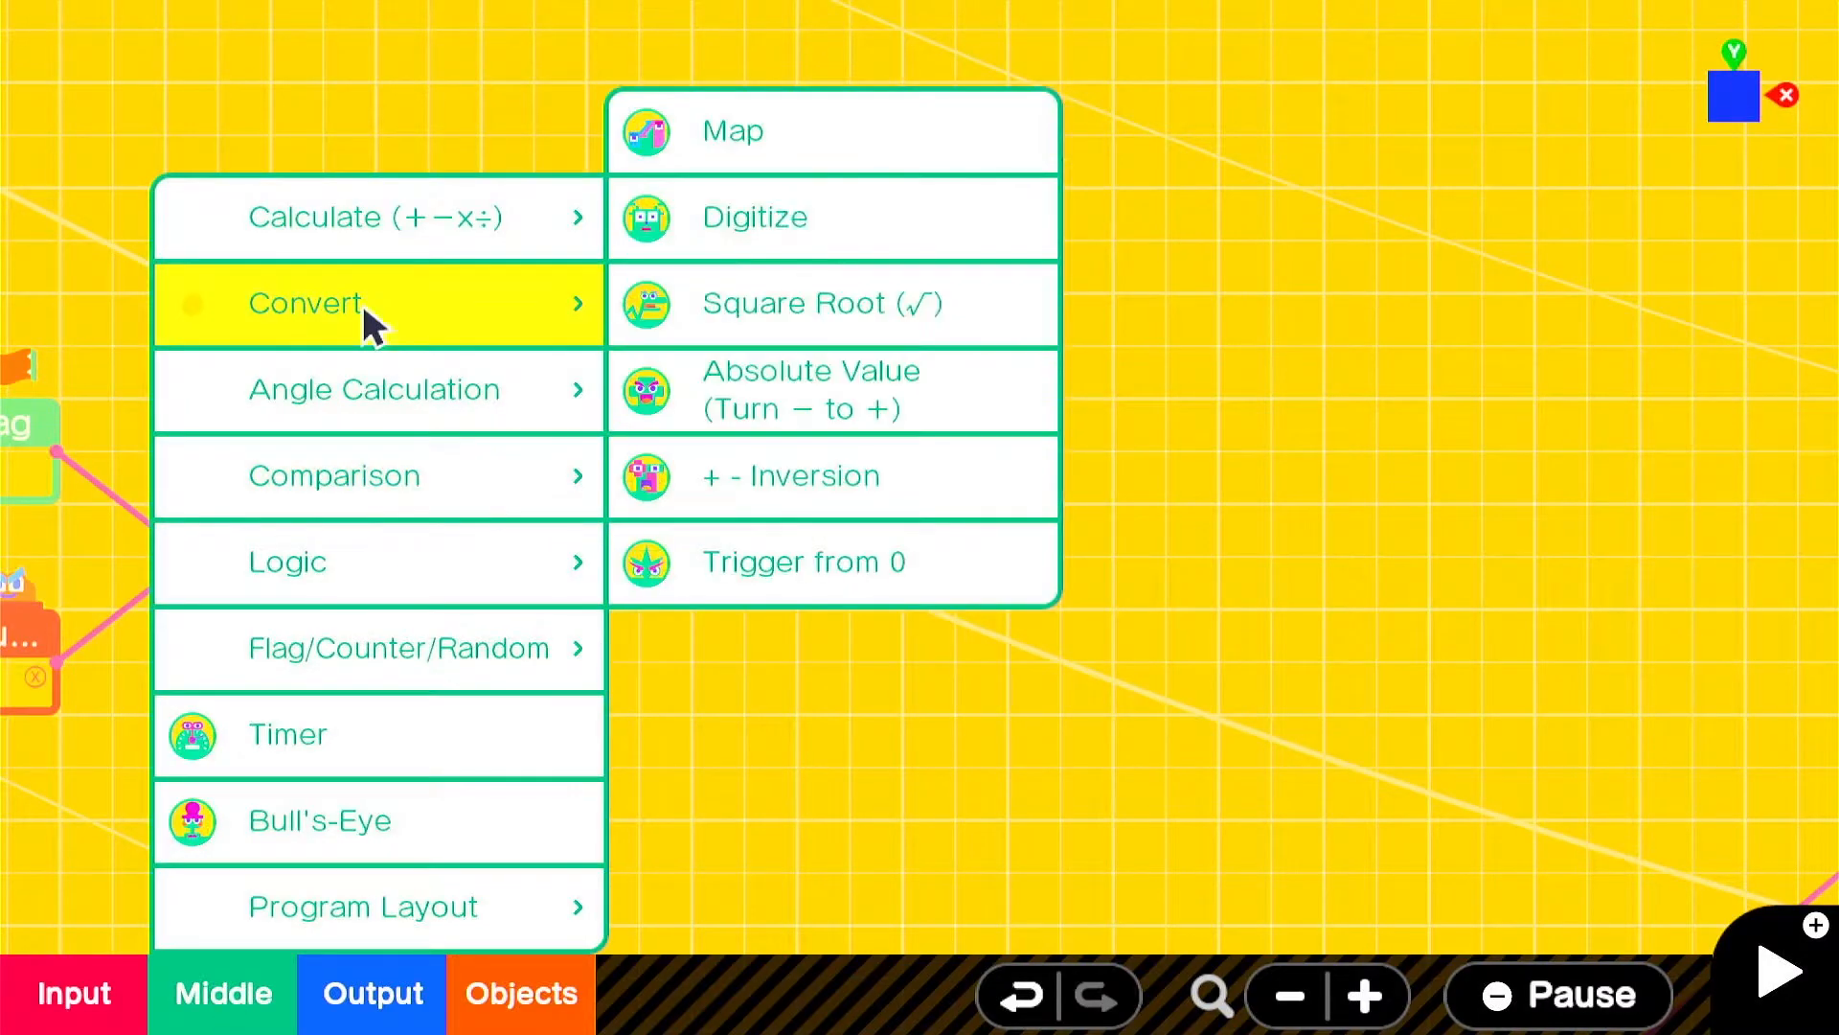
{"action": "left_click", "coordinate": [821, 128]}
{"action": "left_click_drag", "start_coordinate": [928, 613], "coordinate": [943, 320]}
{"action": "left_click_drag", "start_coordinate": [797, 241], "coordinate": [966, 278]}
{"action": "left_click", "coordinate": [961, 266]}
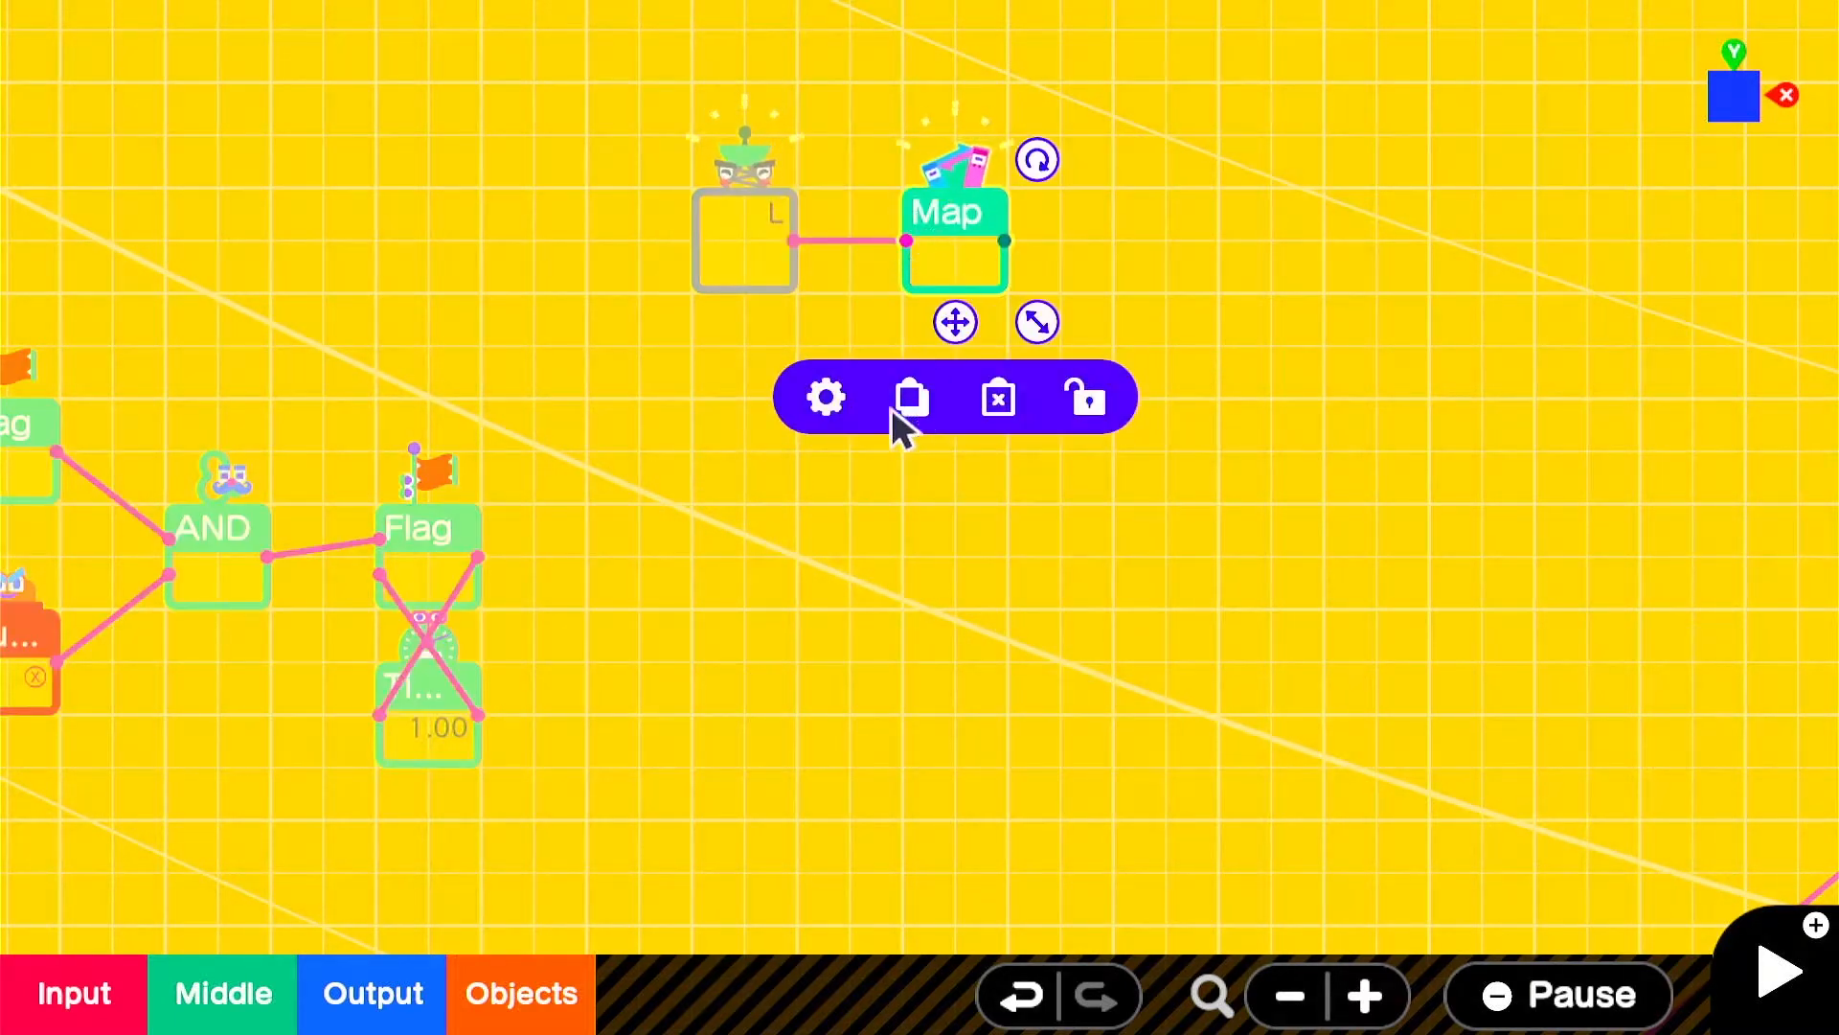
{"action": "left_click", "coordinate": [825, 401]}
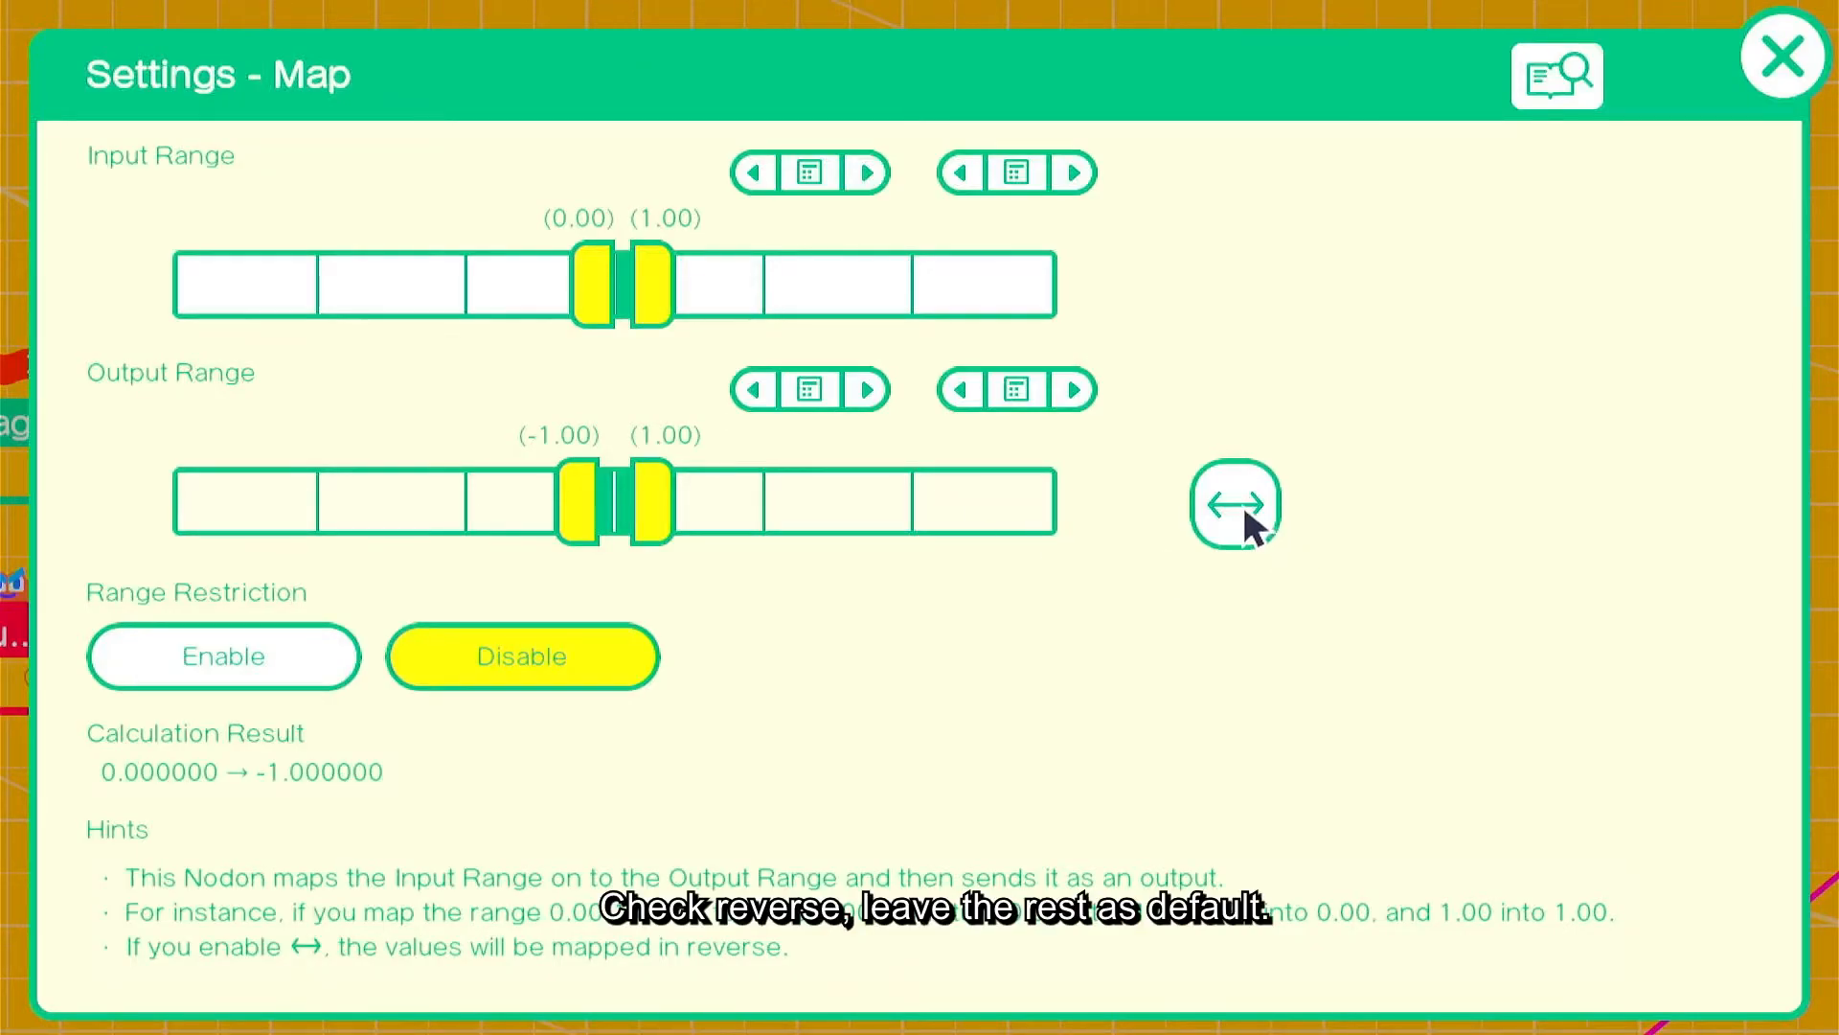
{"action": "left_click", "coordinate": [1801, 69]}
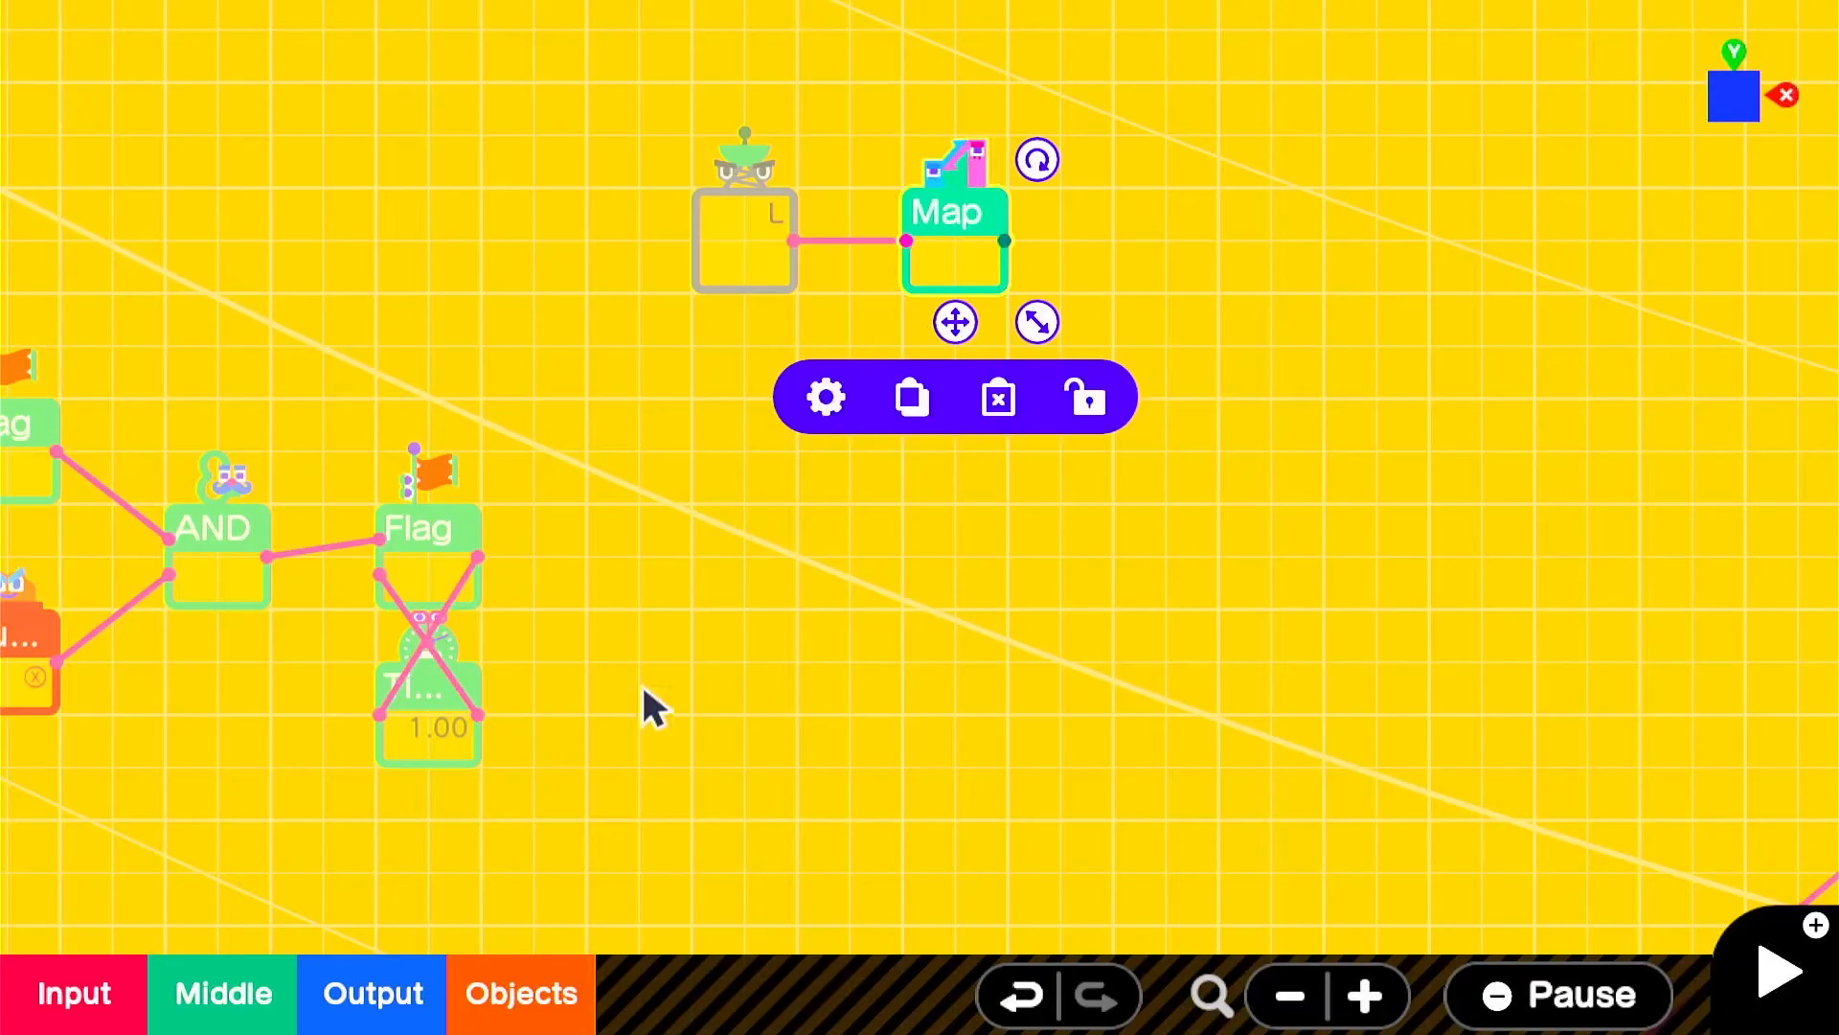
- Add a multiplication Calculator nodon beside the Map nodon and connect the Map's output to its first input
{"action": "left_click", "coordinate": [216, 1017]}
{"action": "left_click", "coordinate": [419, 240]}
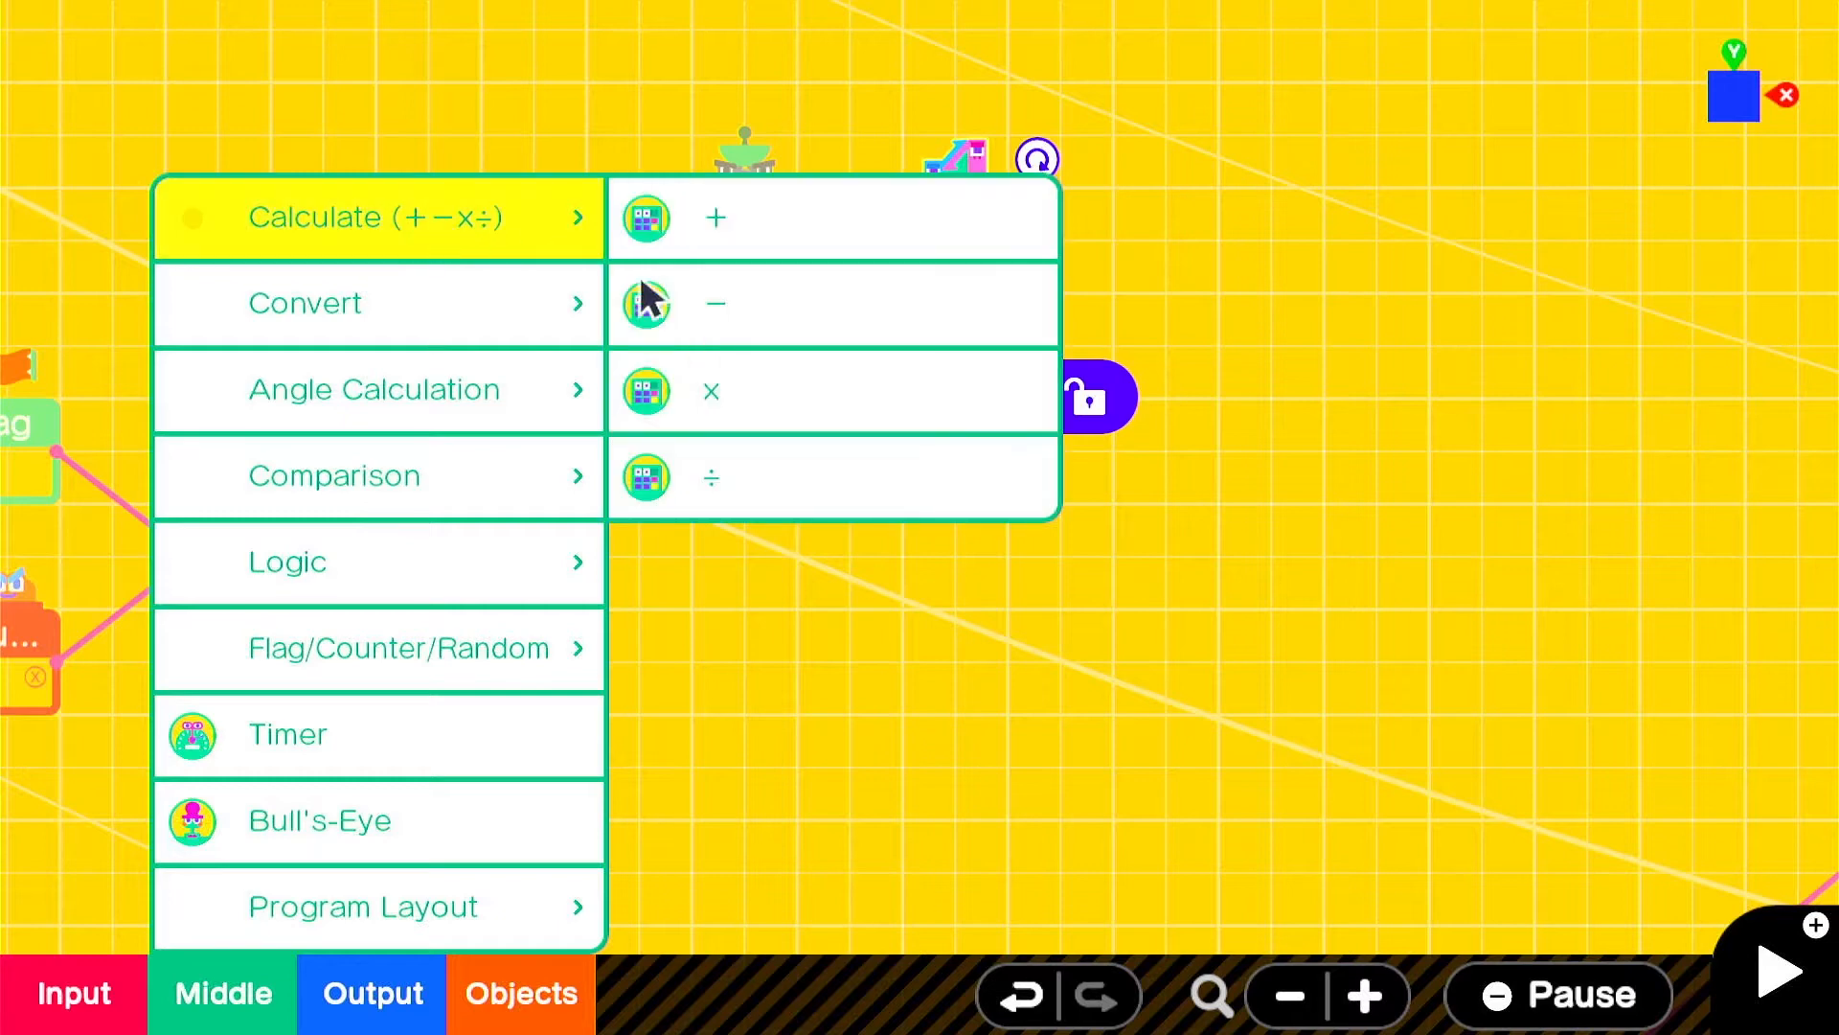
{"action": "left_click", "coordinate": [723, 393]}
{"action": "left_click_drag", "start_coordinate": [918, 619], "coordinate": [1159, 438]}
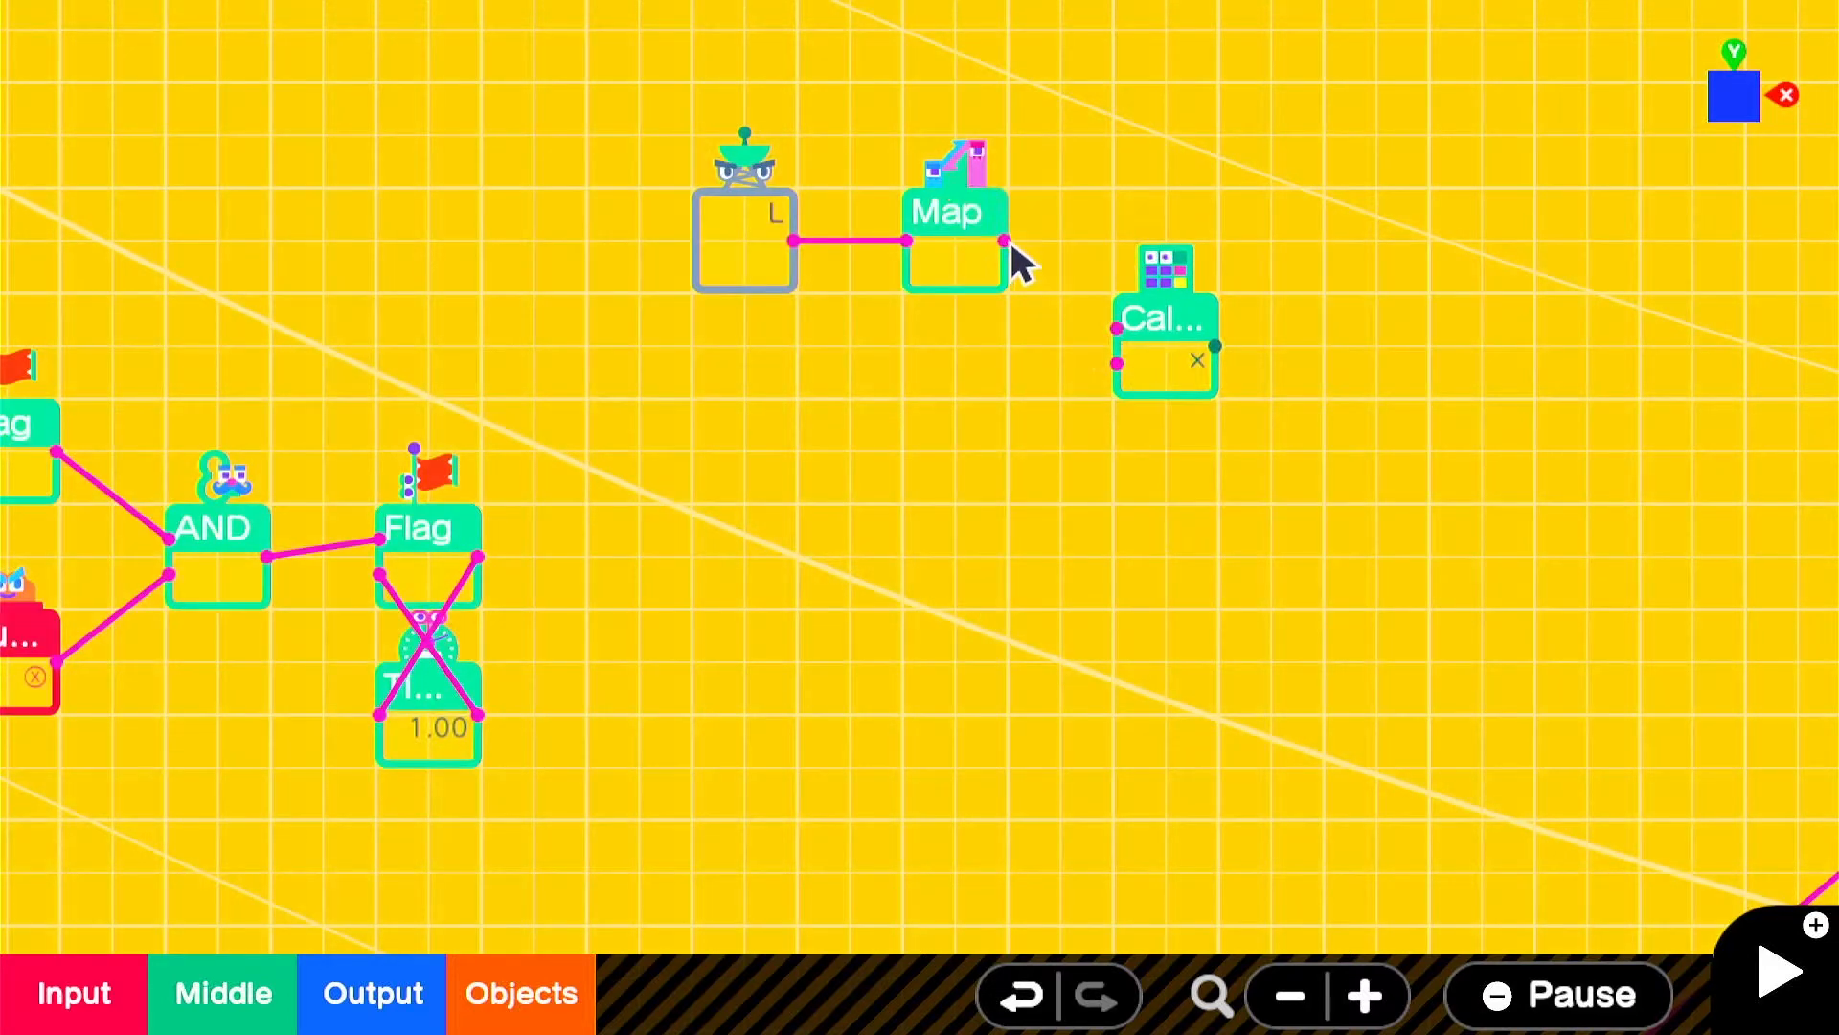
{"action": "left_click_drag", "start_coordinate": [1004, 240], "coordinate": [1117, 328]}
- Connect the last flag's output to the calculator's second input, and the calculator's output to the character's movement
{"action": "left_click_drag", "start_coordinate": [478, 556], "coordinate": [848, 542]}
{"action": "scroll", "coordinate": [848, 542], "scroll_direction": "down", "scroll_amount": 3}
{"action": "scroll", "coordinate": [880, 530], "scroll_direction": "down", "scroll_amount": 1}
{"action": "left_click_drag", "start_coordinate": [1151, 461], "coordinate": [1368, 287]}
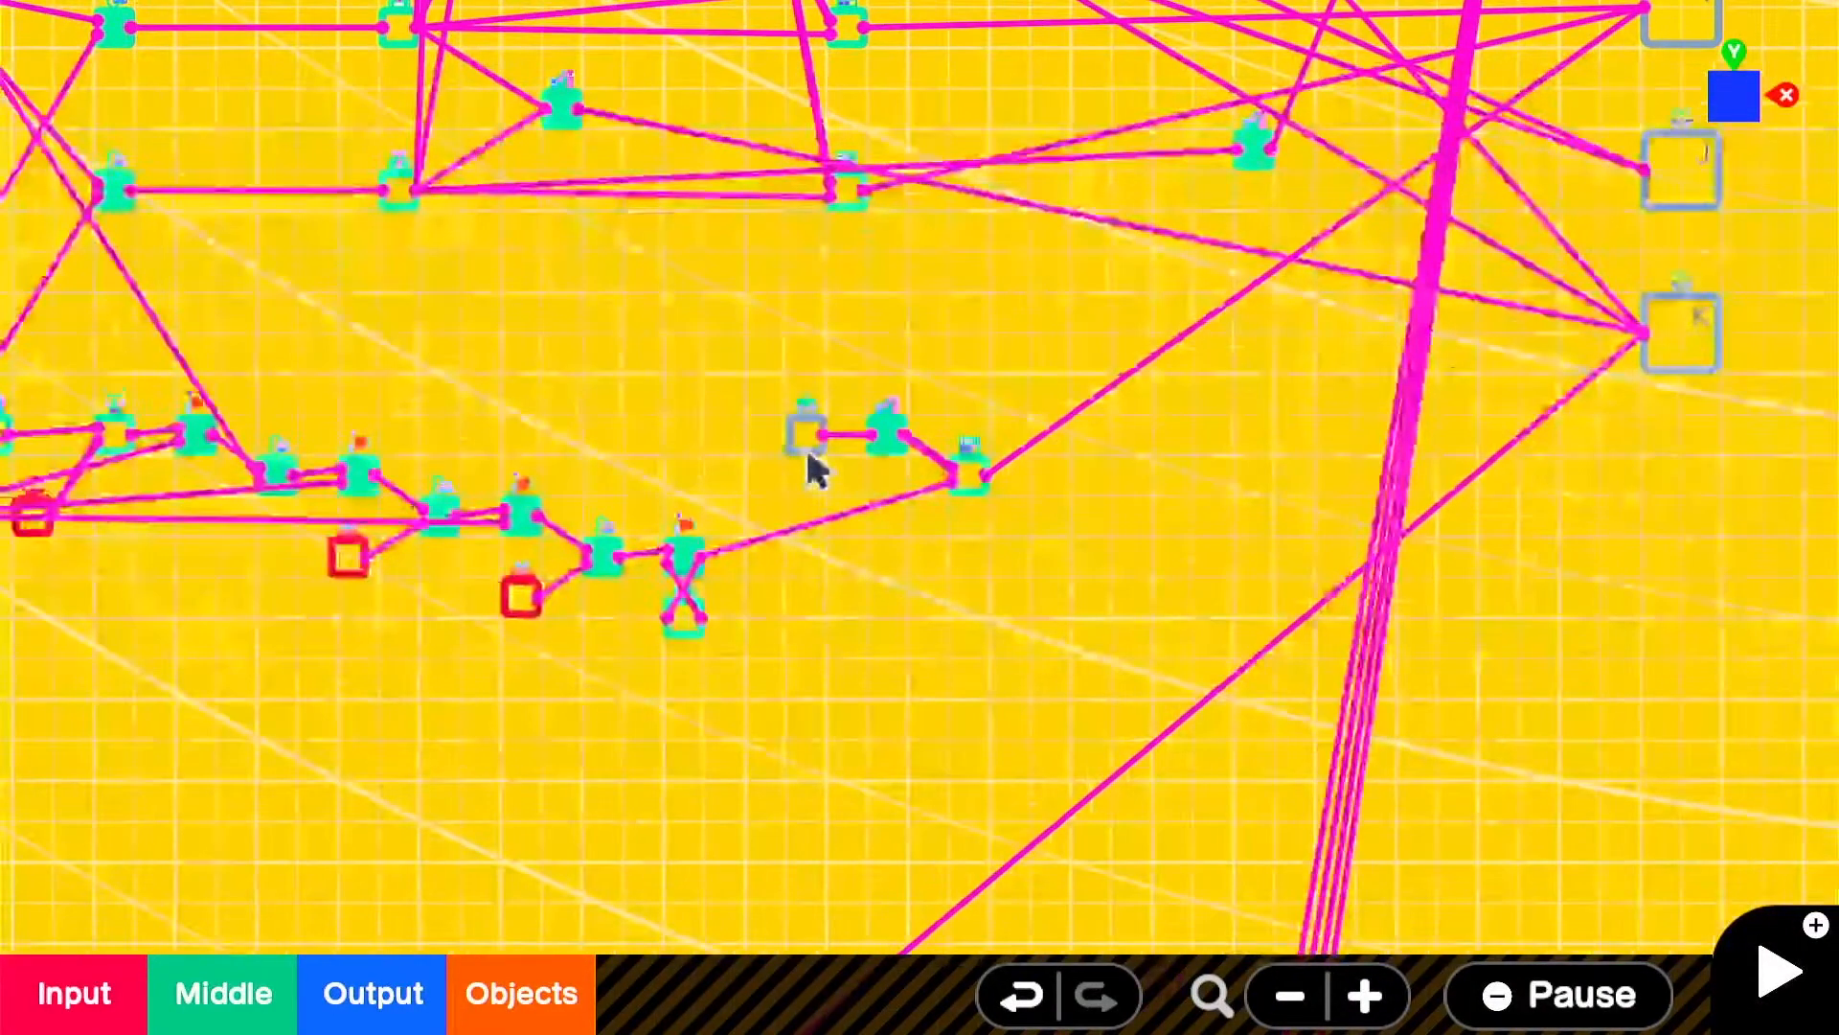
- Enlarge the Wormhole Exit L and shift it together with the Map and Calculator nodons farther from the flag
{"action": "left_click", "coordinate": [802, 442]}
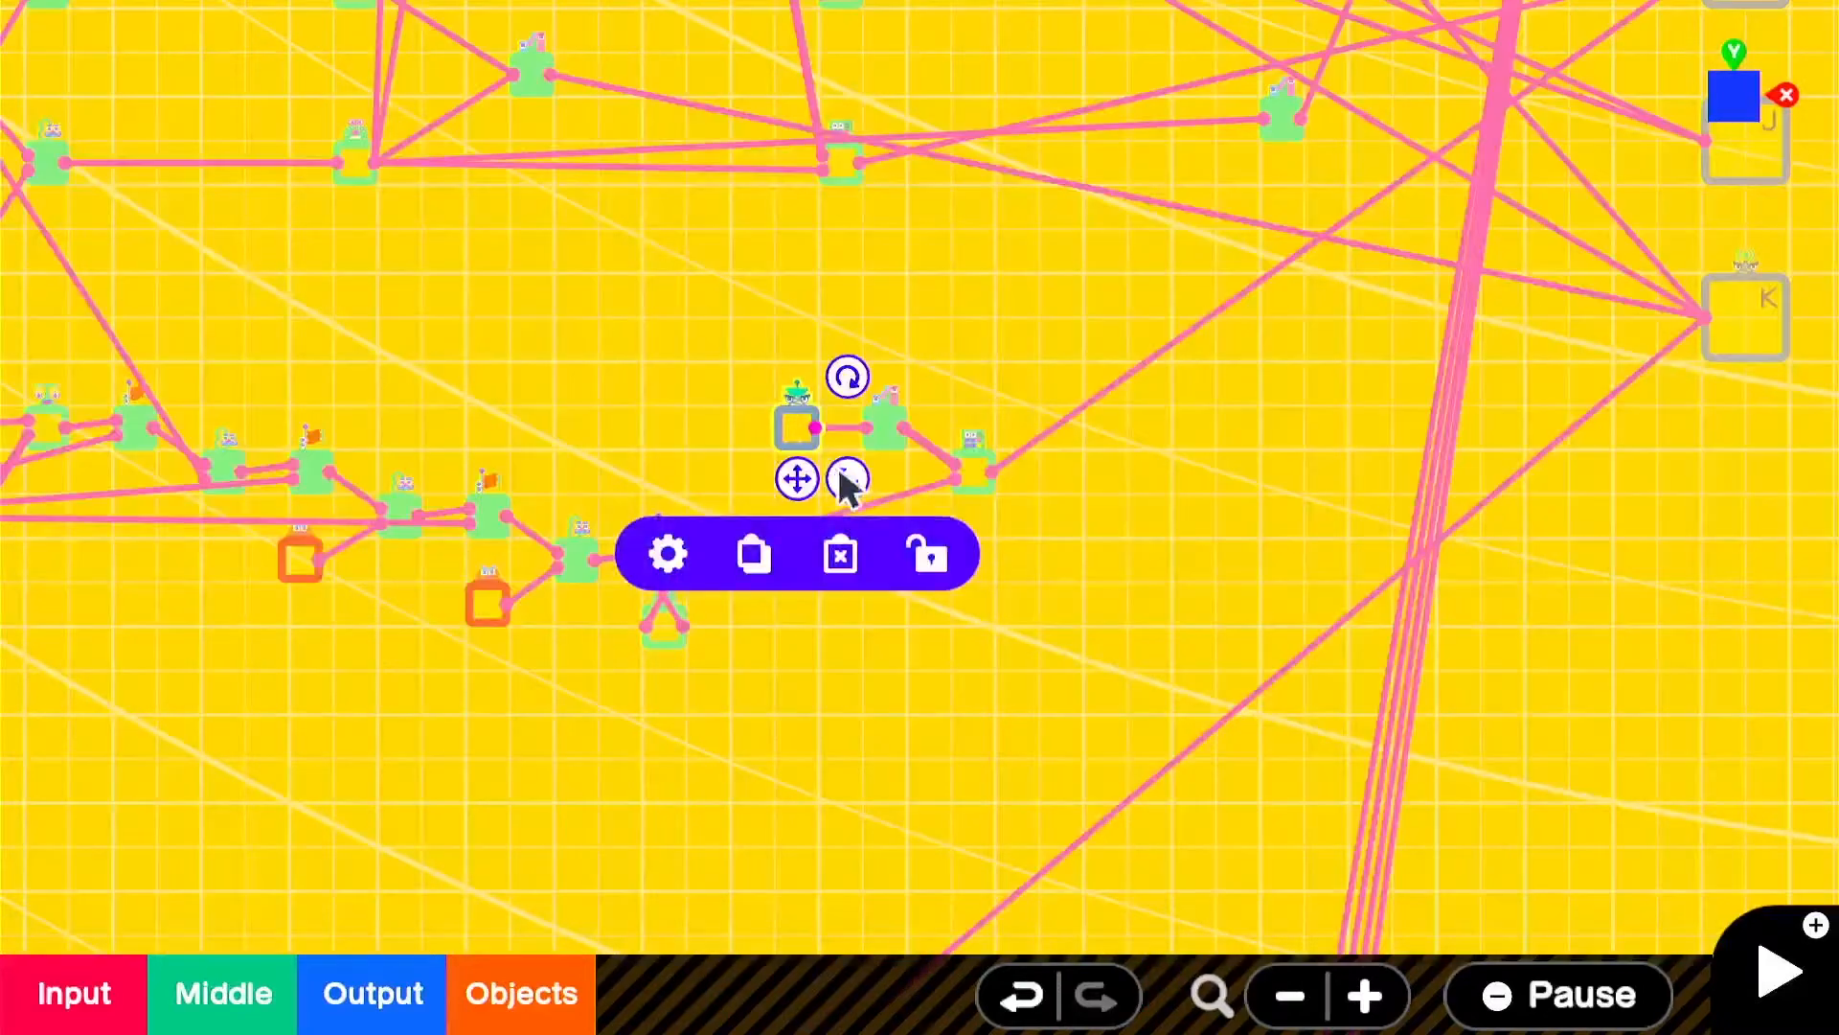
{"action": "left_click_drag", "start_coordinate": [849, 479], "coordinate": [867, 497]}
{"action": "left_click_drag", "start_coordinate": [739, 306], "coordinate": [1135, 578]}
{"action": "left_click_drag", "start_coordinate": [810, 506], "coordinate": [876, 496]}
{"action": "left_click", "coordinate": [751, 431]}
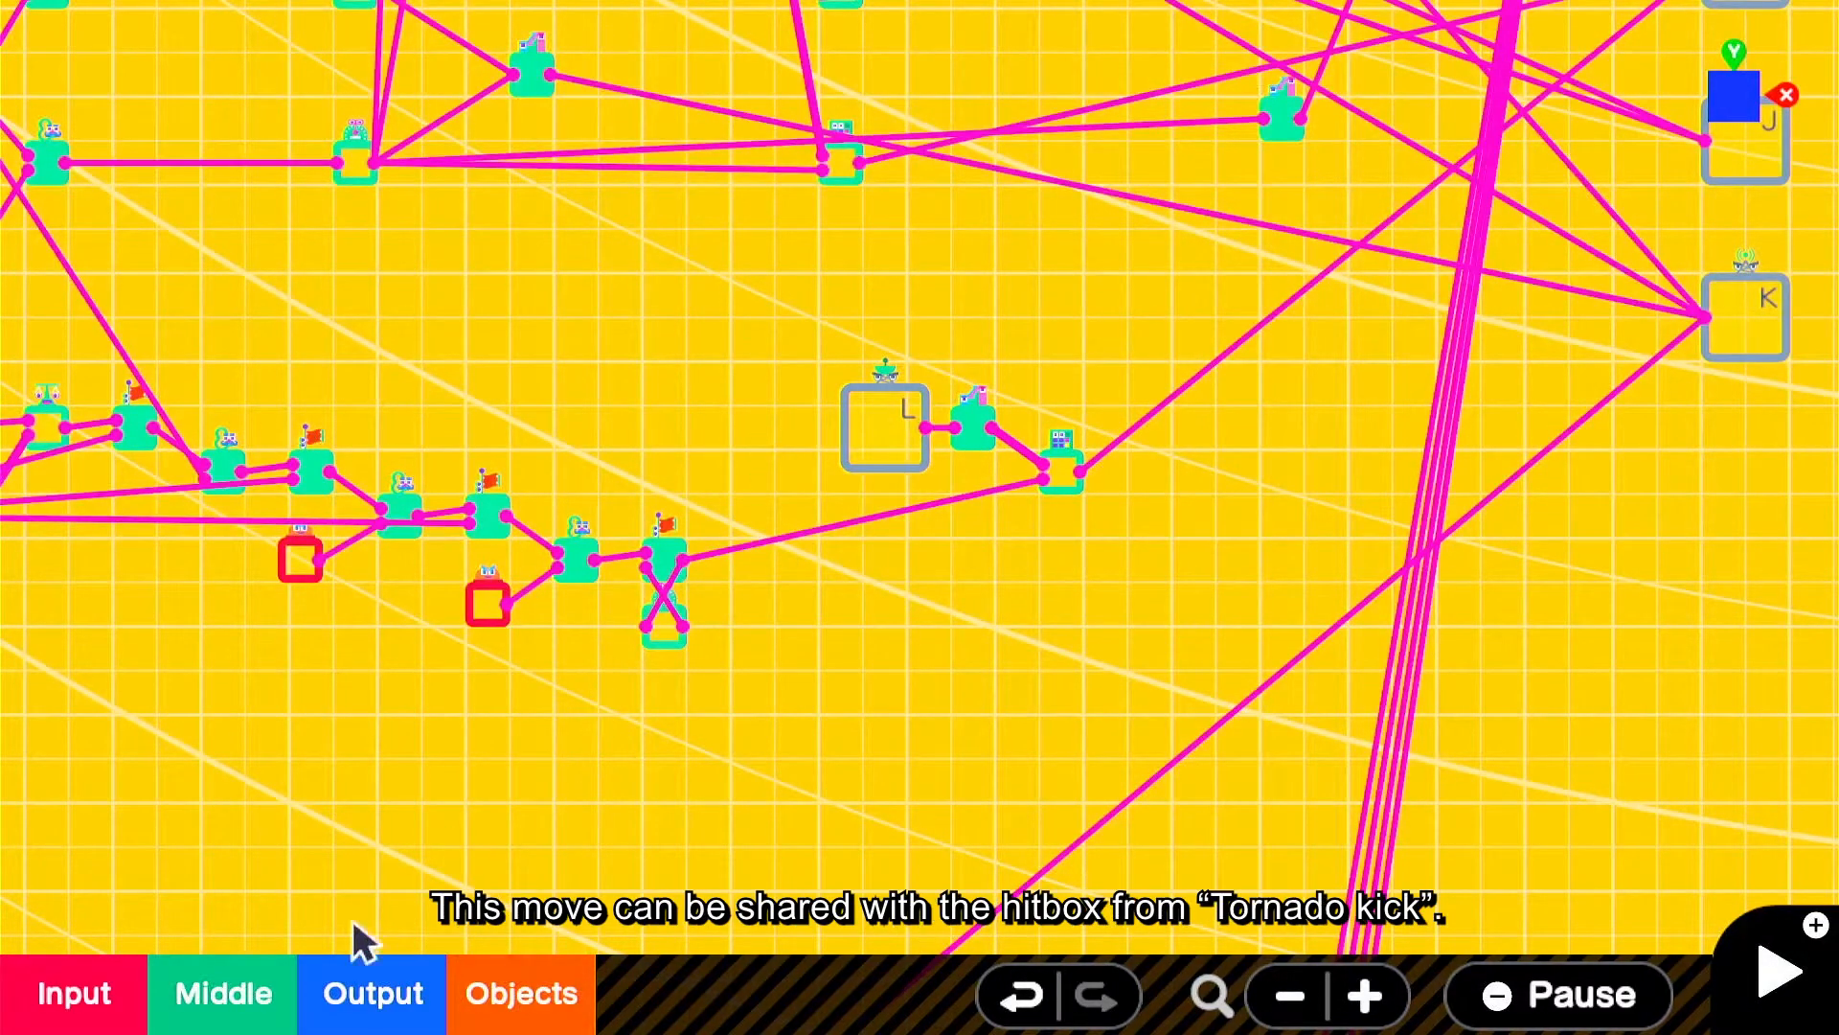
- Add a Wormhole Entrance nodon, enlarge it and place it beside wormhole L, and connect the last flag's output to it
{"action": "left_click", "coordinate": [230, 993]}
{"action": "mouse_move", "coordinate": [360, 913]}
{"action": "left_click", "coordinate": [822, 750]}
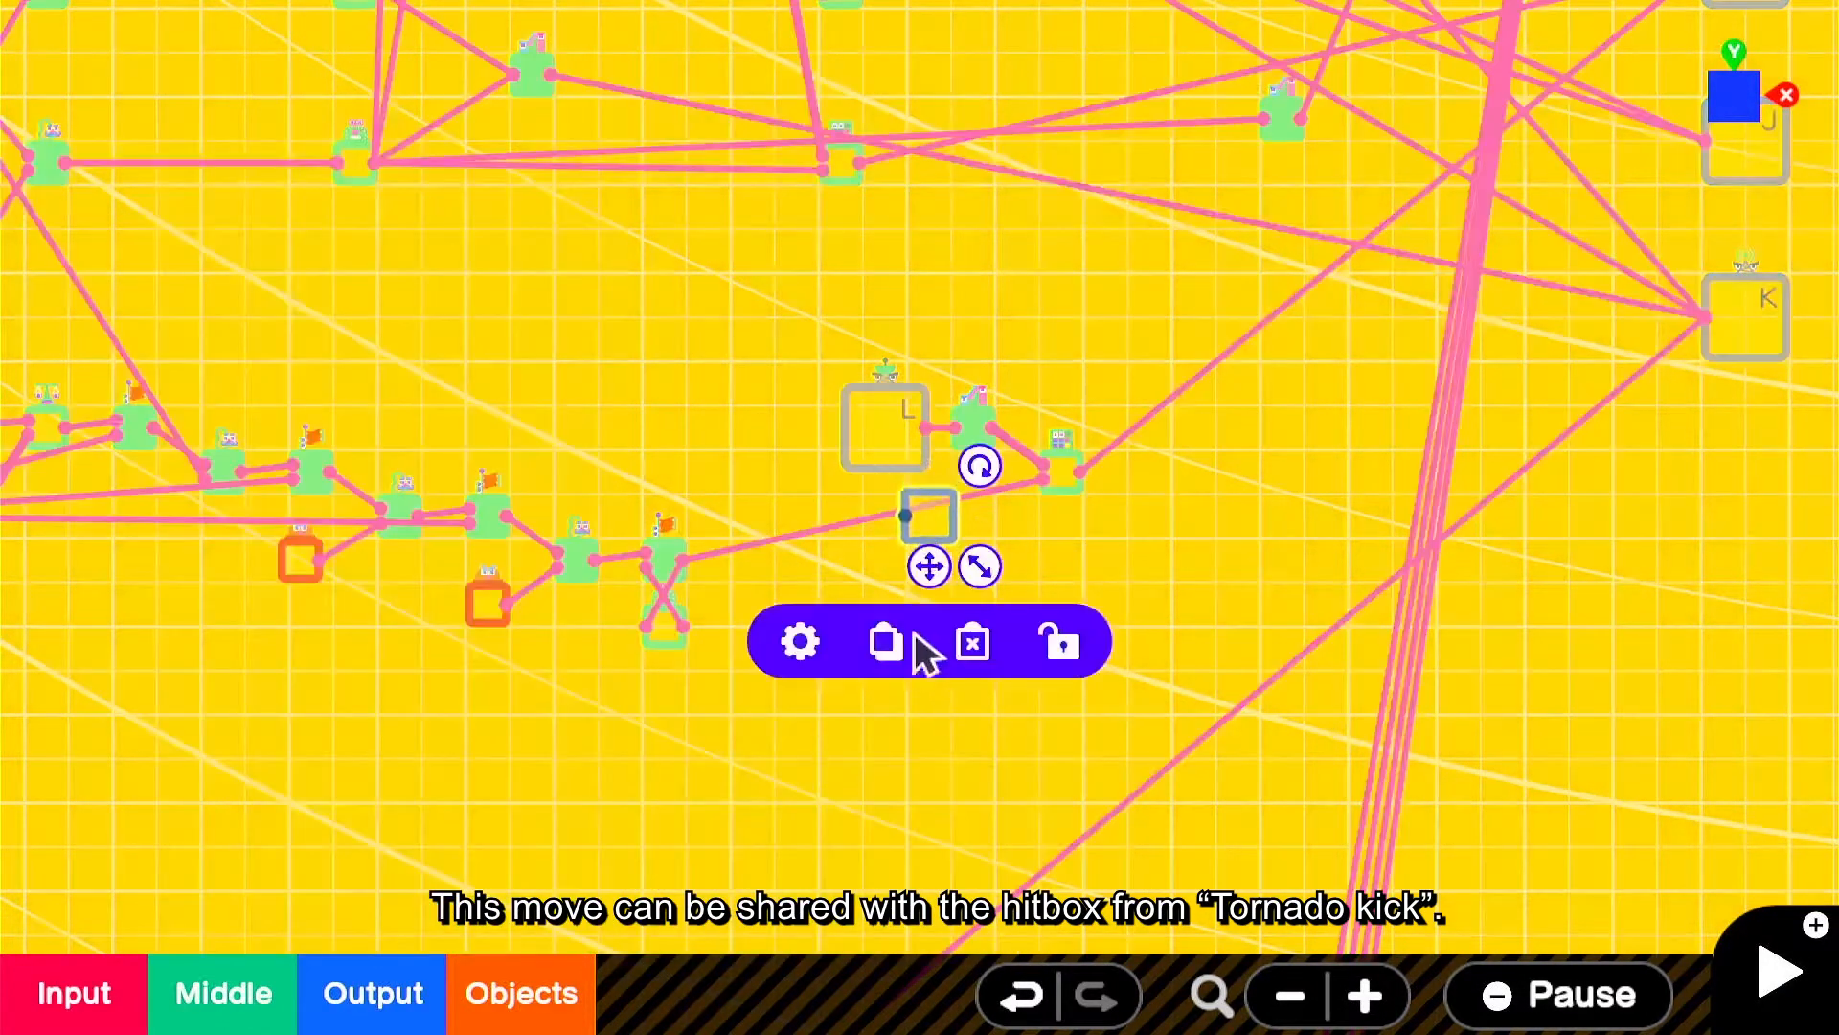
{"action": "left_click_drag", "start_coordinate": [979, 566], "coordinate": [770, 519]}
{"action": "left_click_drag", "start_coordinate": [734, 429], "coordinate": [682, 560]}
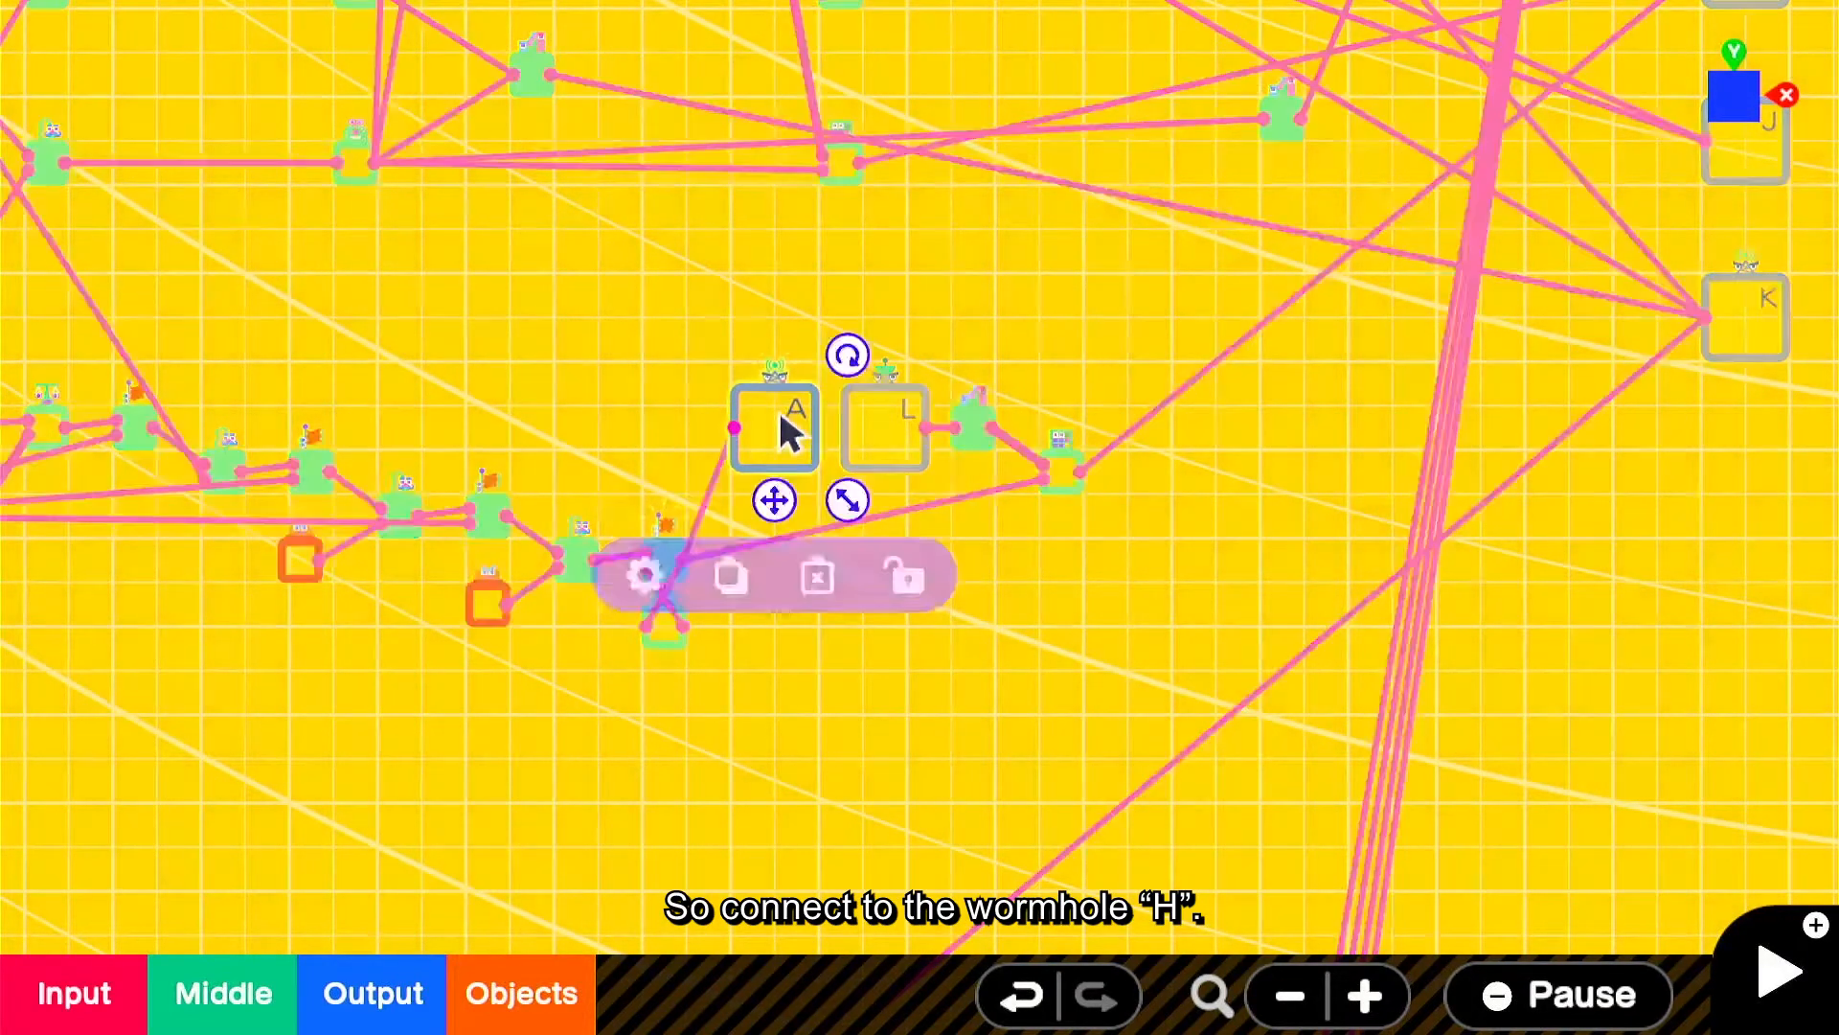
- Set the new Wormhole Entrance's ID to H and play-test the game
{"action": "left_click", "coordinate": [645, 576]}
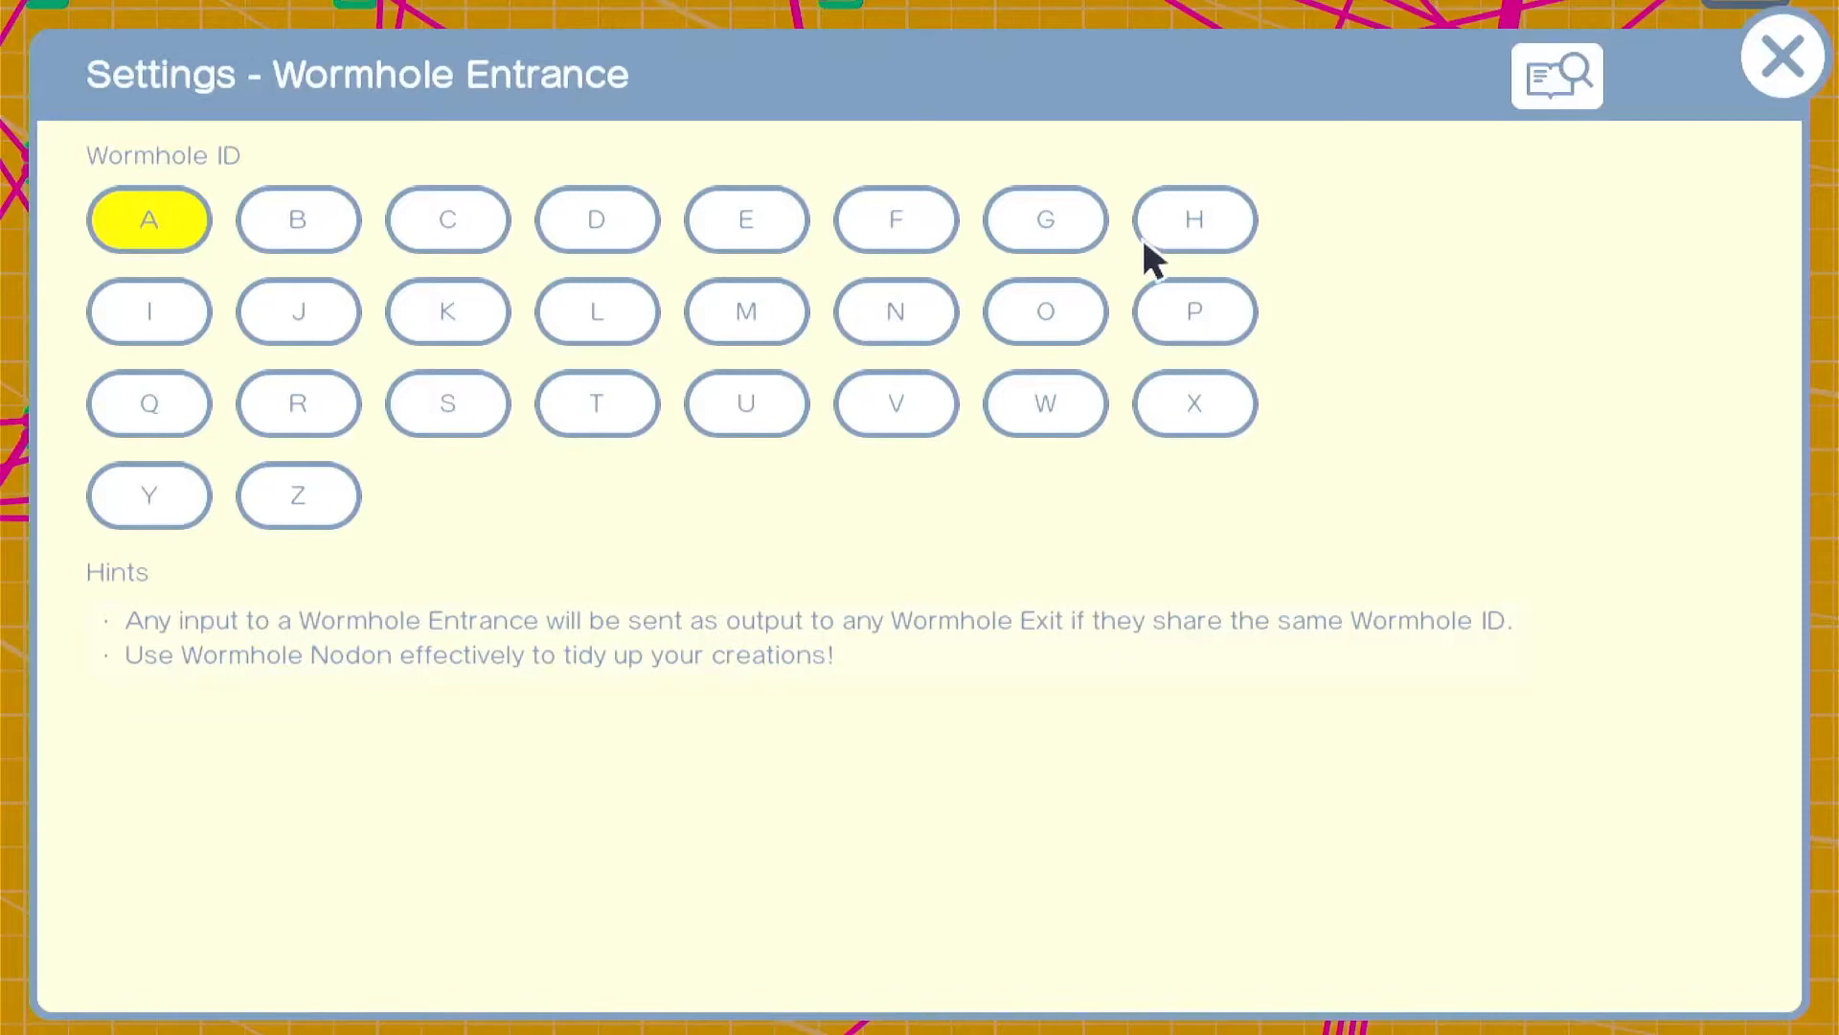
{"action": "left_click", "coordinate": [1184, 237]}
{"action": "left_click", "coordinate": [1785, 73]}
{"action": "key", "text": "plus"}
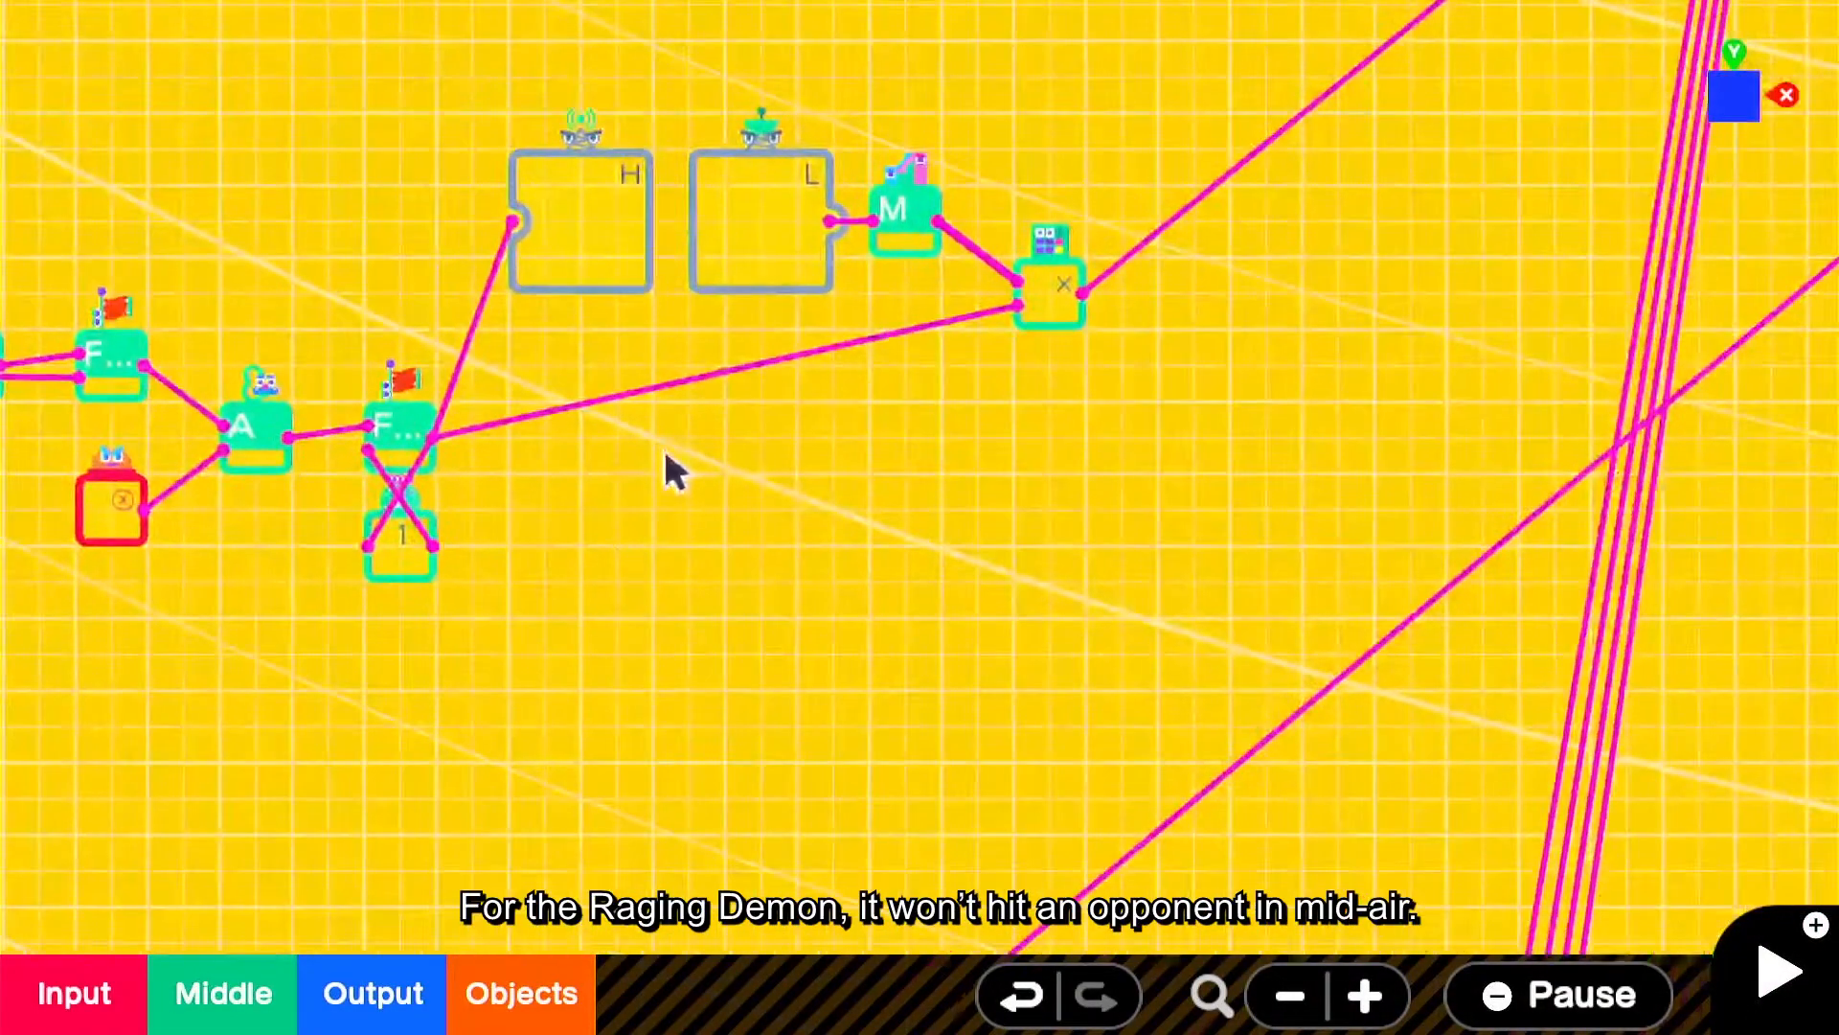
- Add an AND nodon below wormhole L and connect the last flag's output to its first input
{"action": "left_click", "coordinate": [223, 1006]}
{"action": "left_click", "coordinate": [443, 239]}
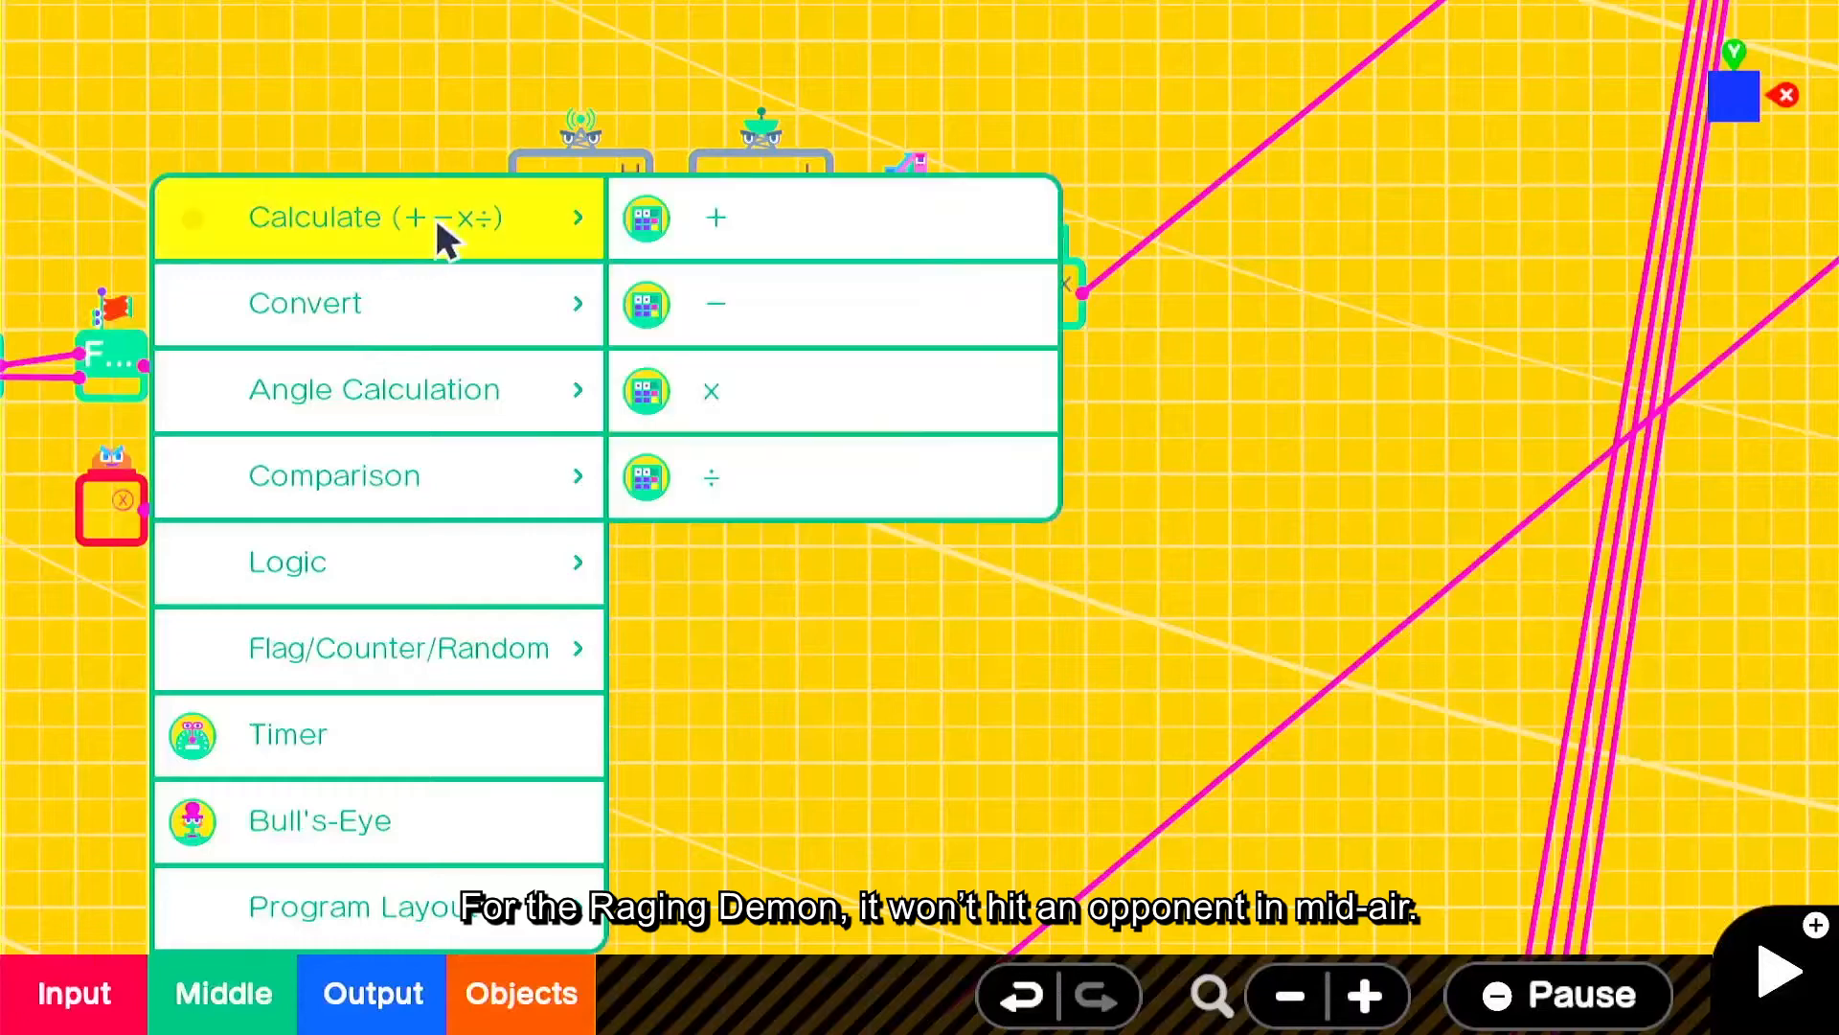
{"action": "left_click", "coordinate": [443, 508]}
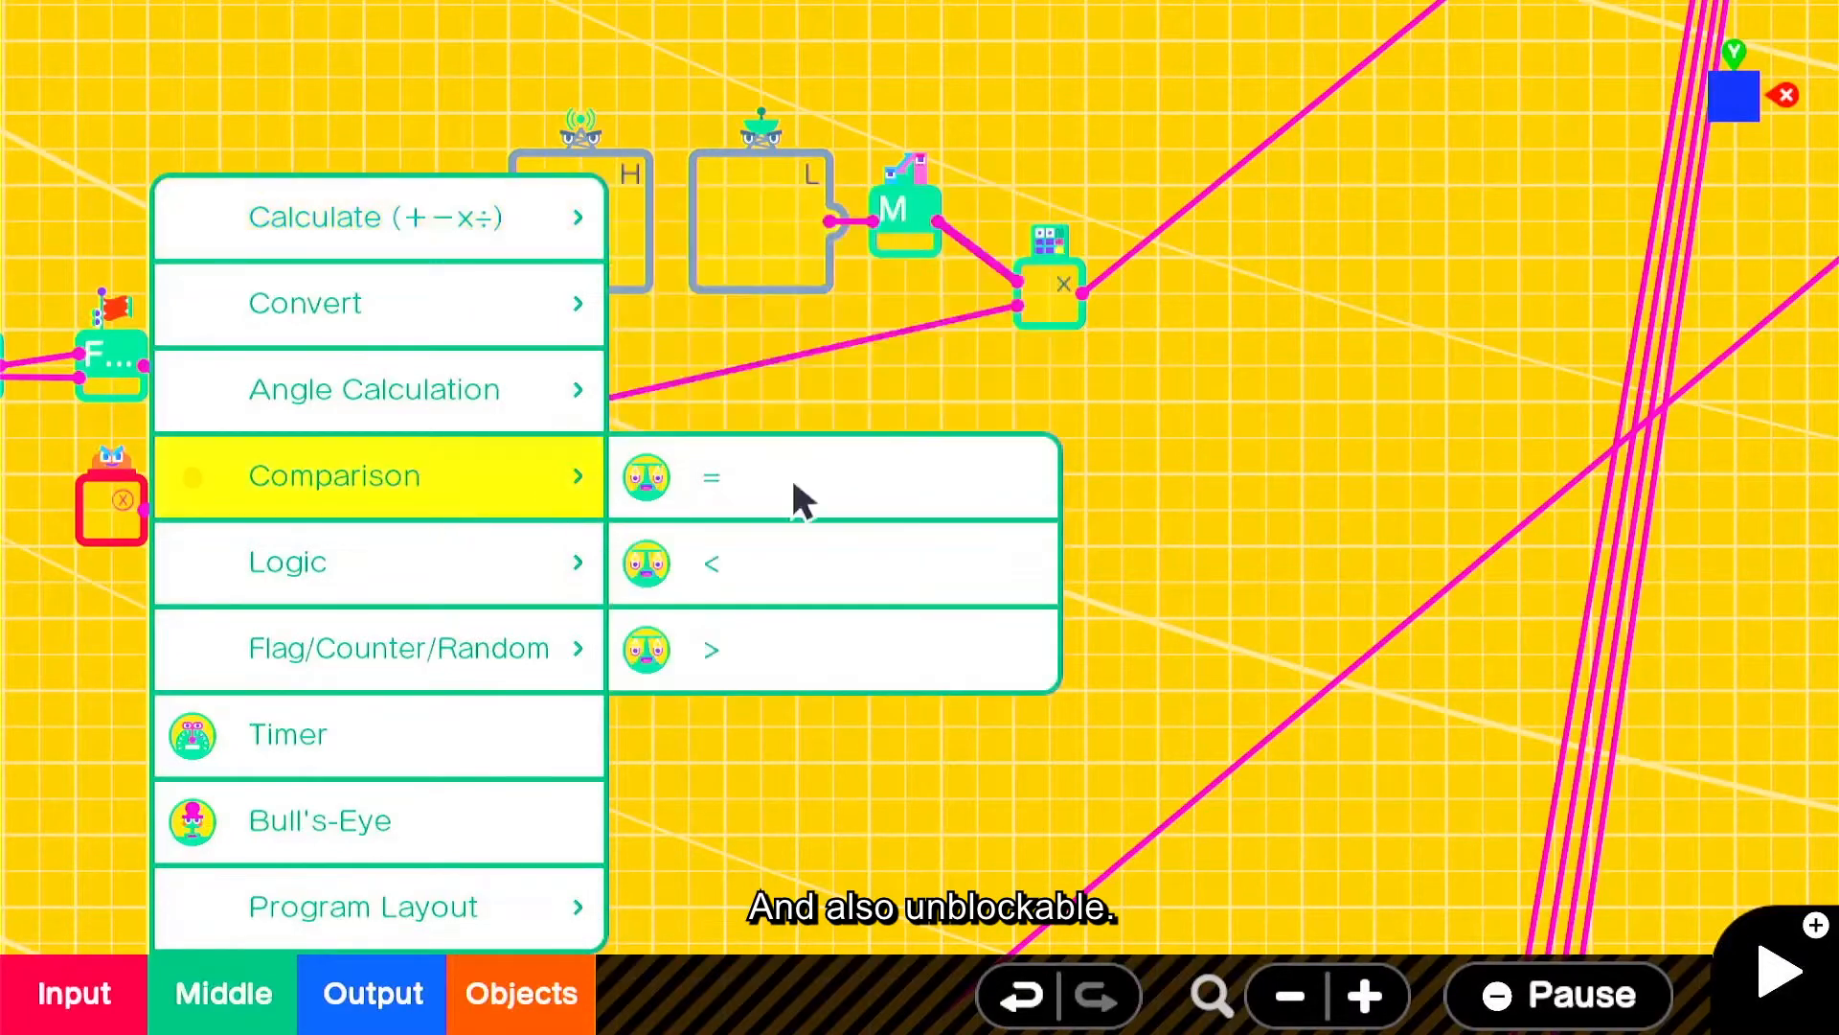
{"action": "left_click", "coordinate": [474, 586]}
{"action": "left_click", "coordinate": [759, 568]}
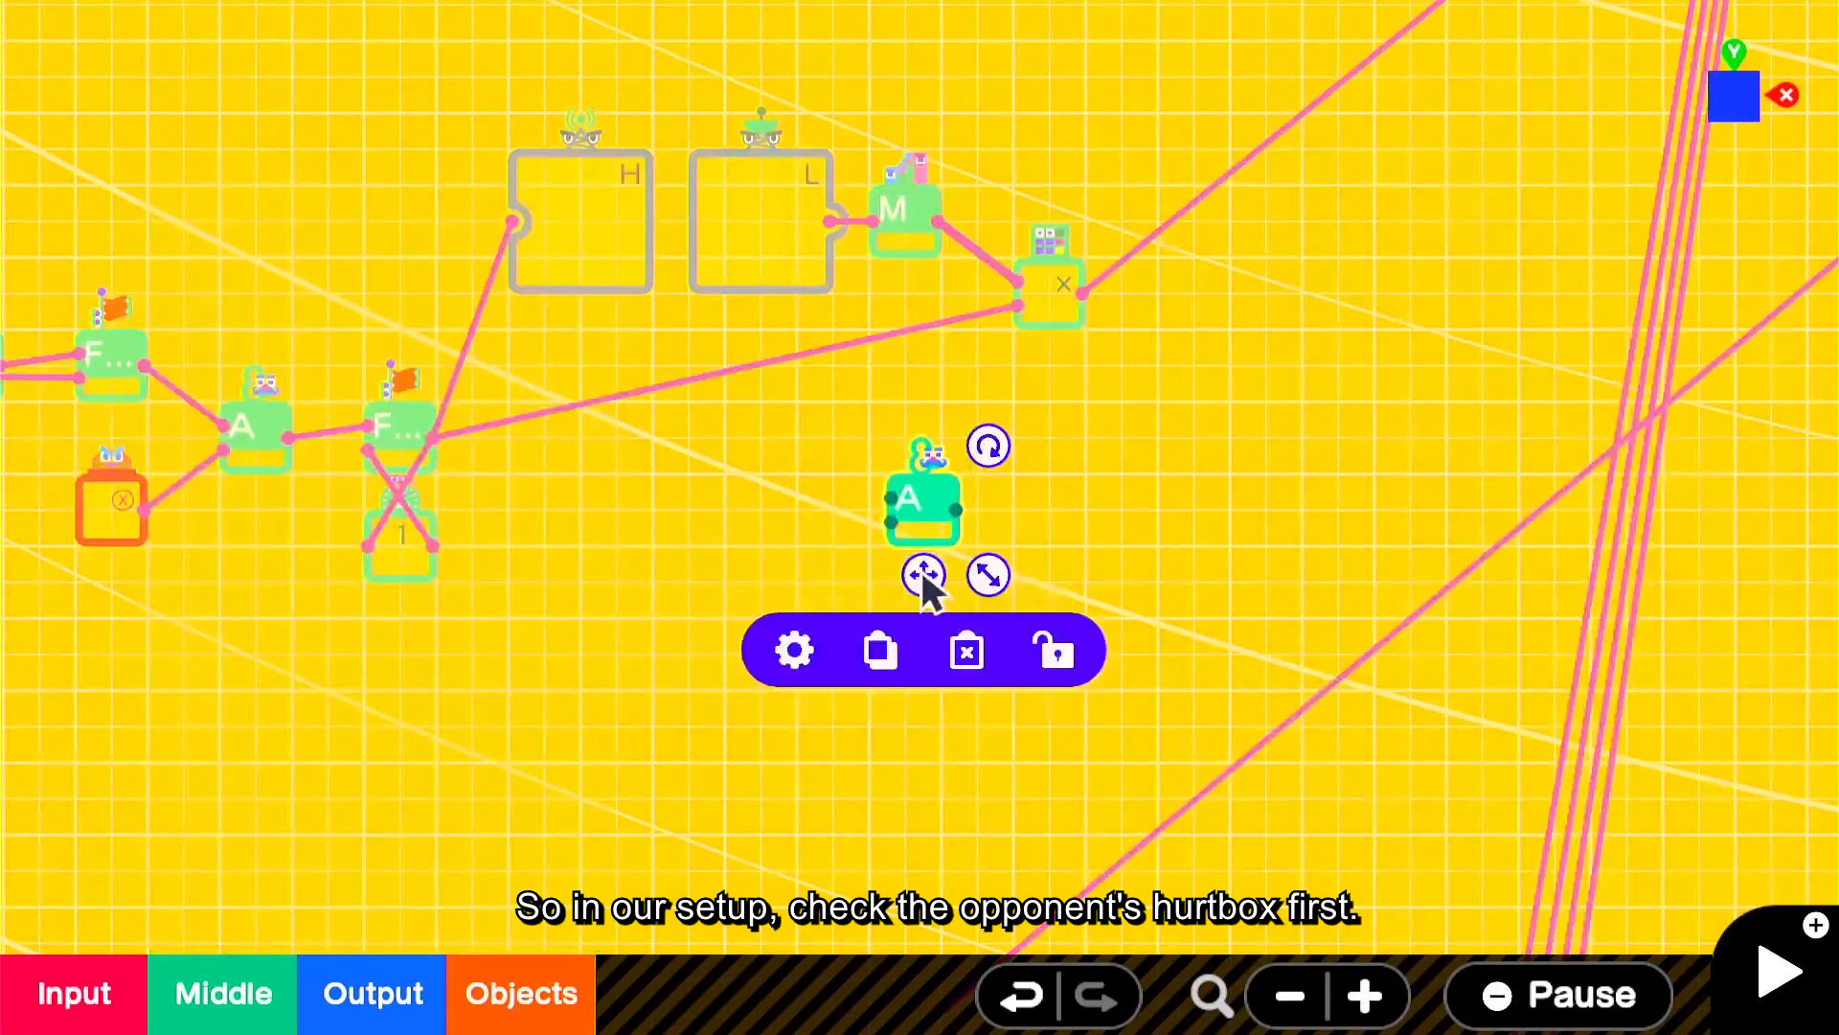
{"action": "left_click_drag", "start_coordinate": [924, 580], "coordinate": [833, 506]}
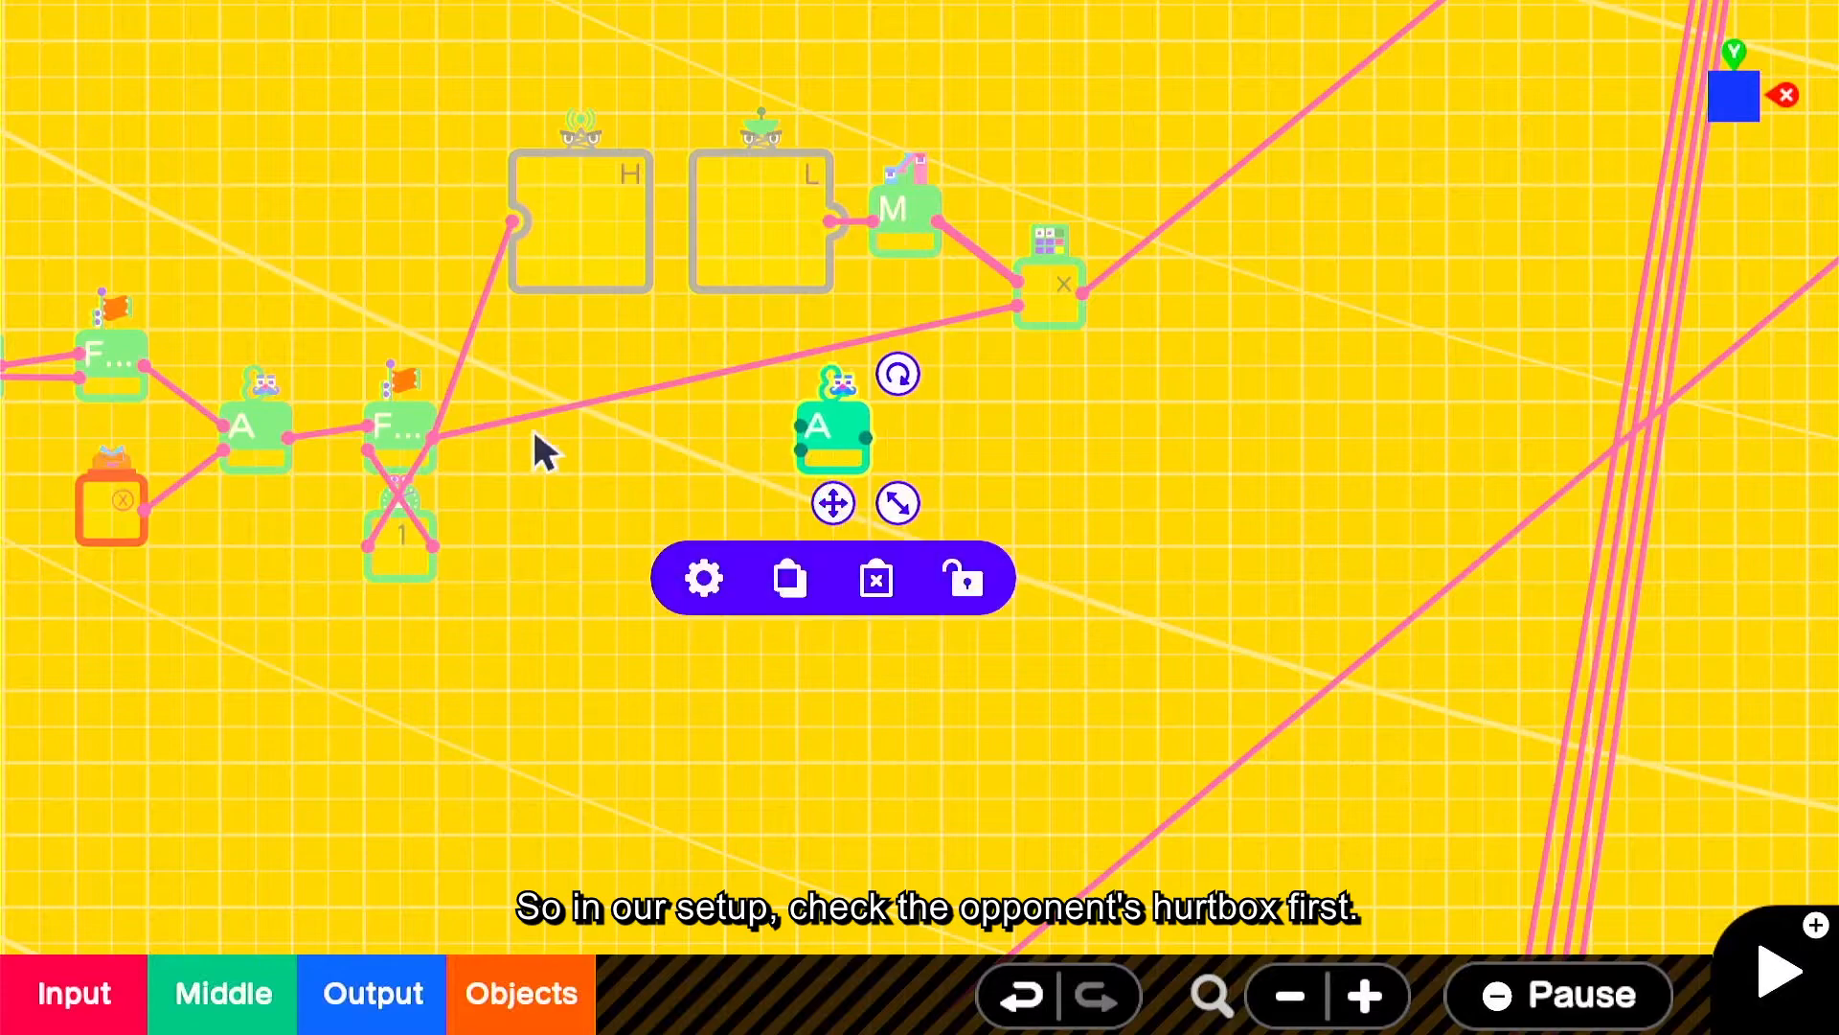
{"action": "left_click_drag", "start_coordinate": [431, 439], "coordinate": [816, 434]}
{"action": "scroll", "coordinate": [828, 445], "scroll_direction": "down", "scroll_amount": 5}
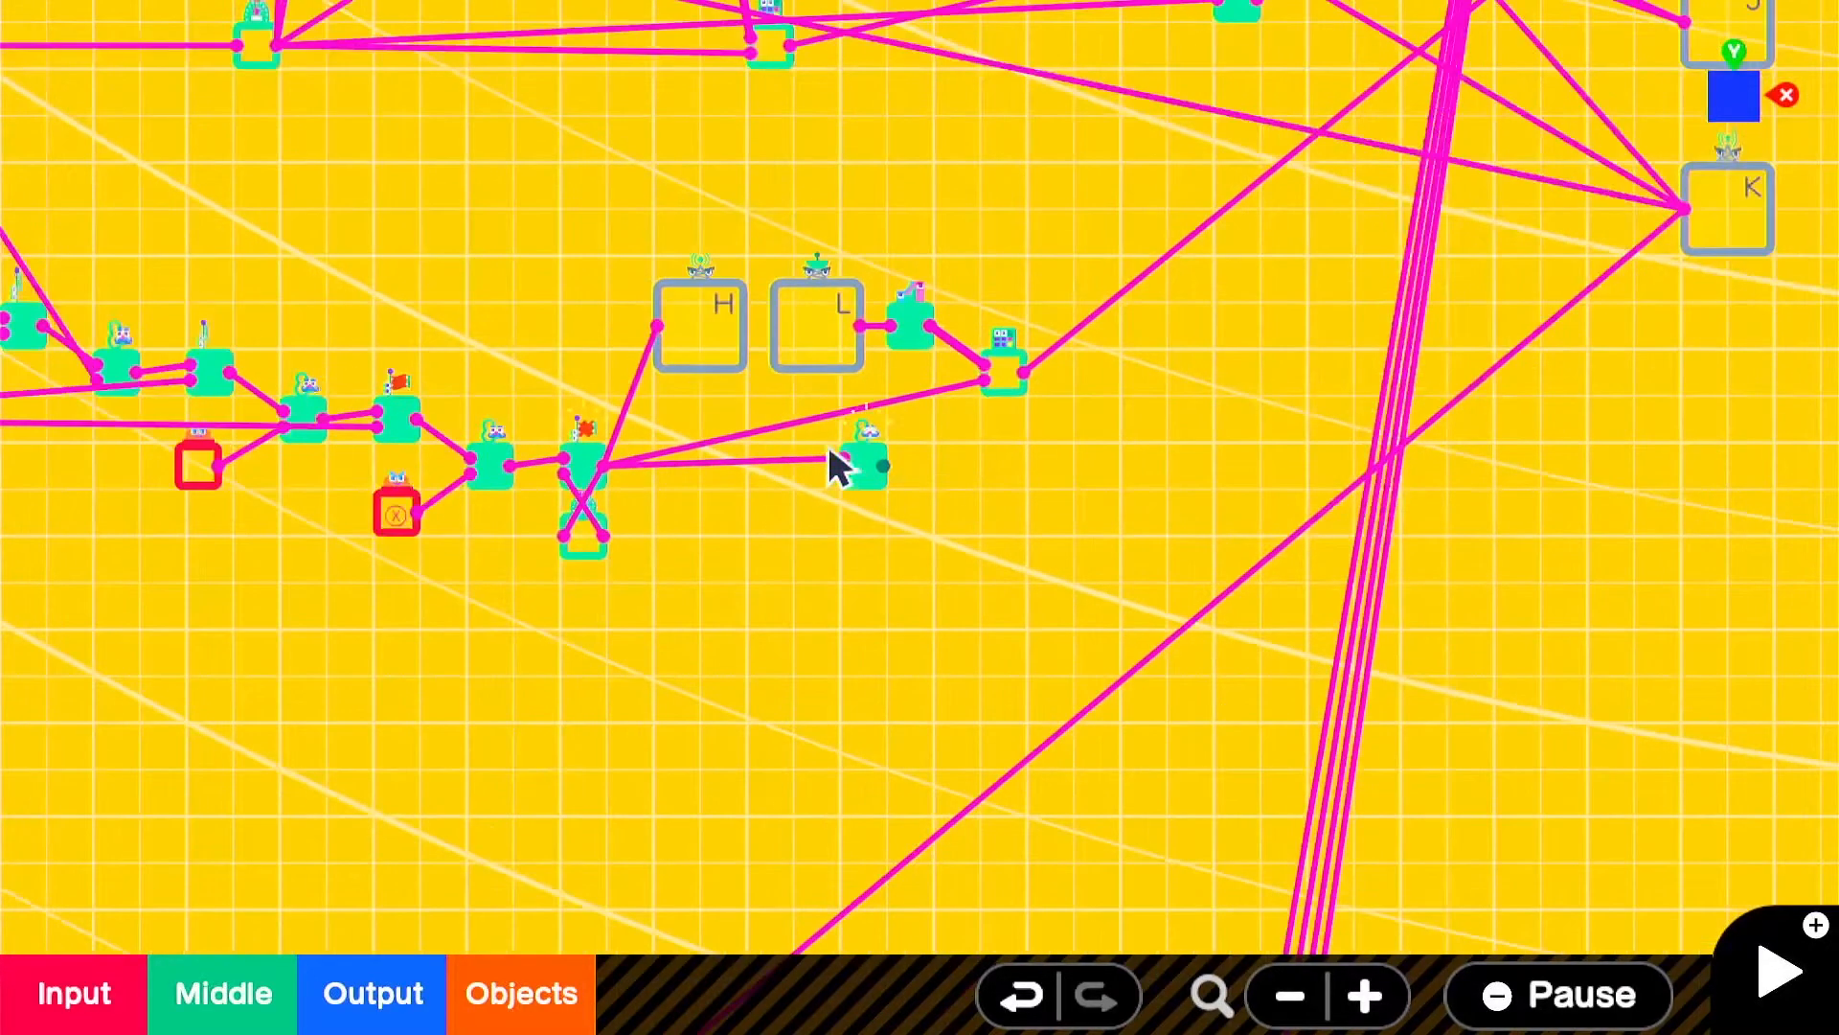
- Connect the touch sensor beside the 2P FX group to the AND nodon's second input
{"action": "left_click_drag", "start_coordinate": [529, 667], "coordinate": [1365, 115]}
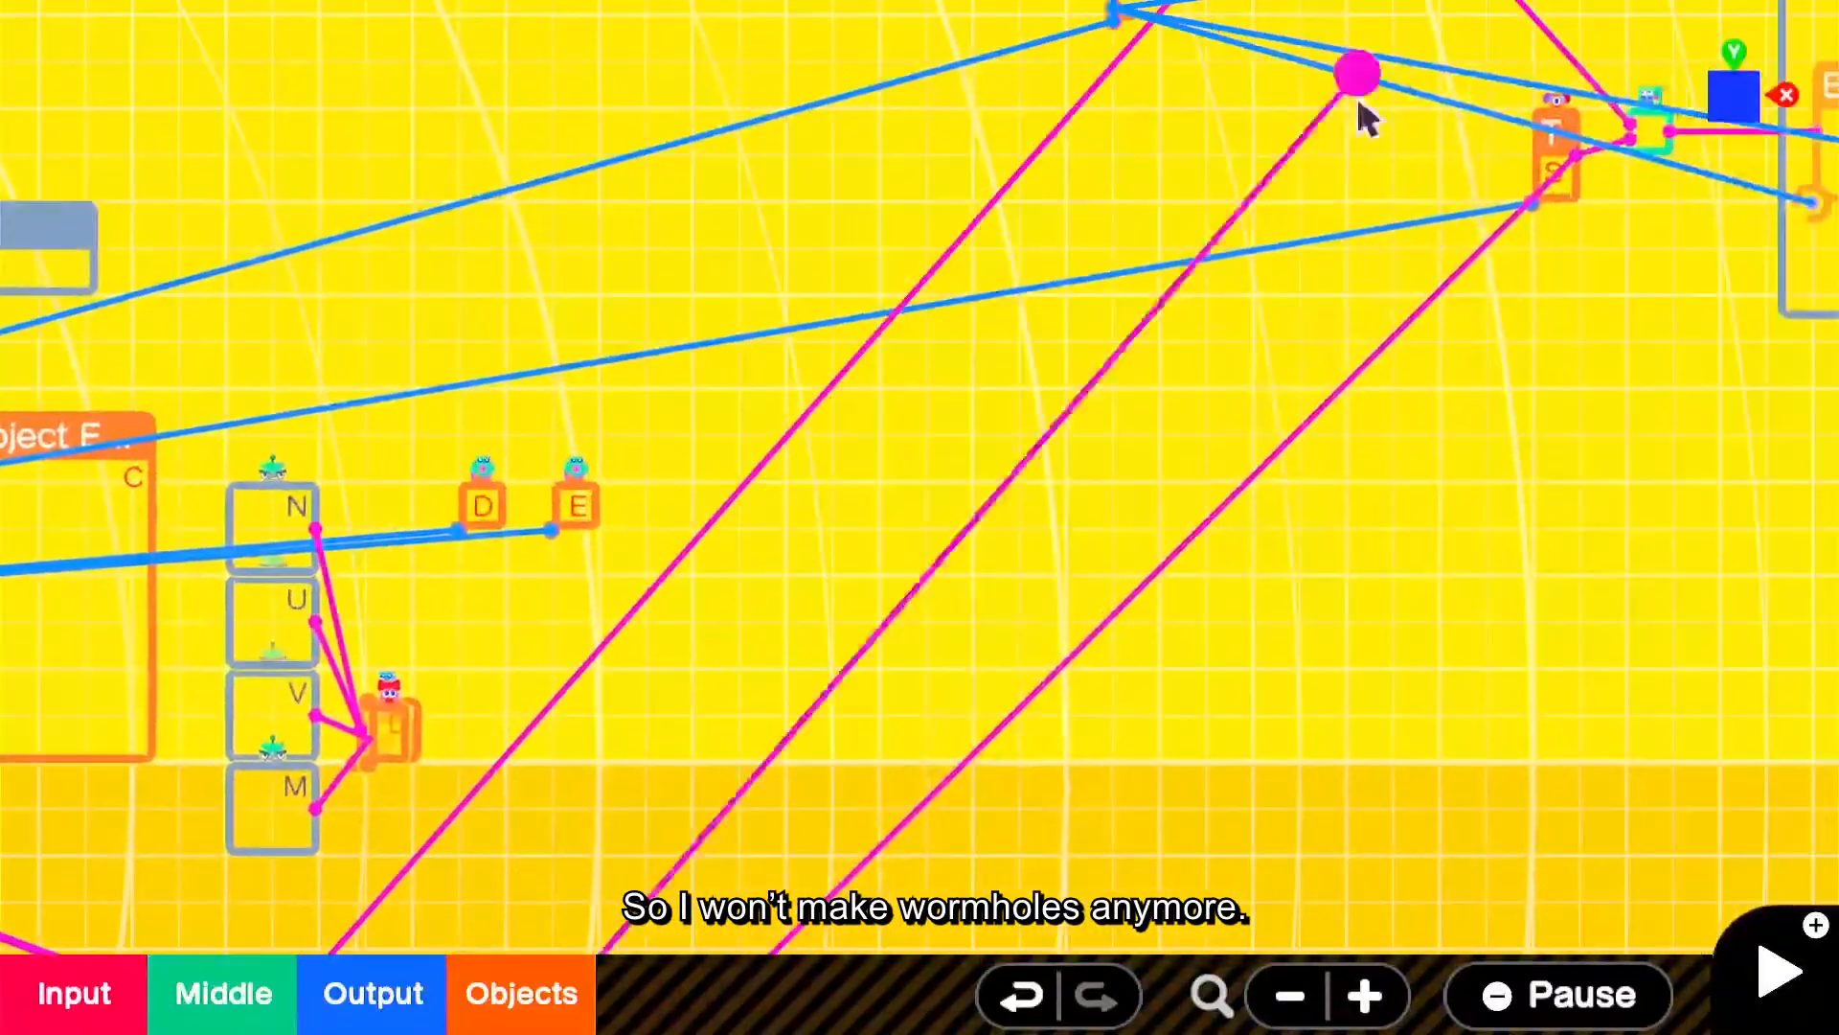
{"action": "left_click_drag", "start_coordinate": [1617, 225], "coordinate": [1367, 472]}
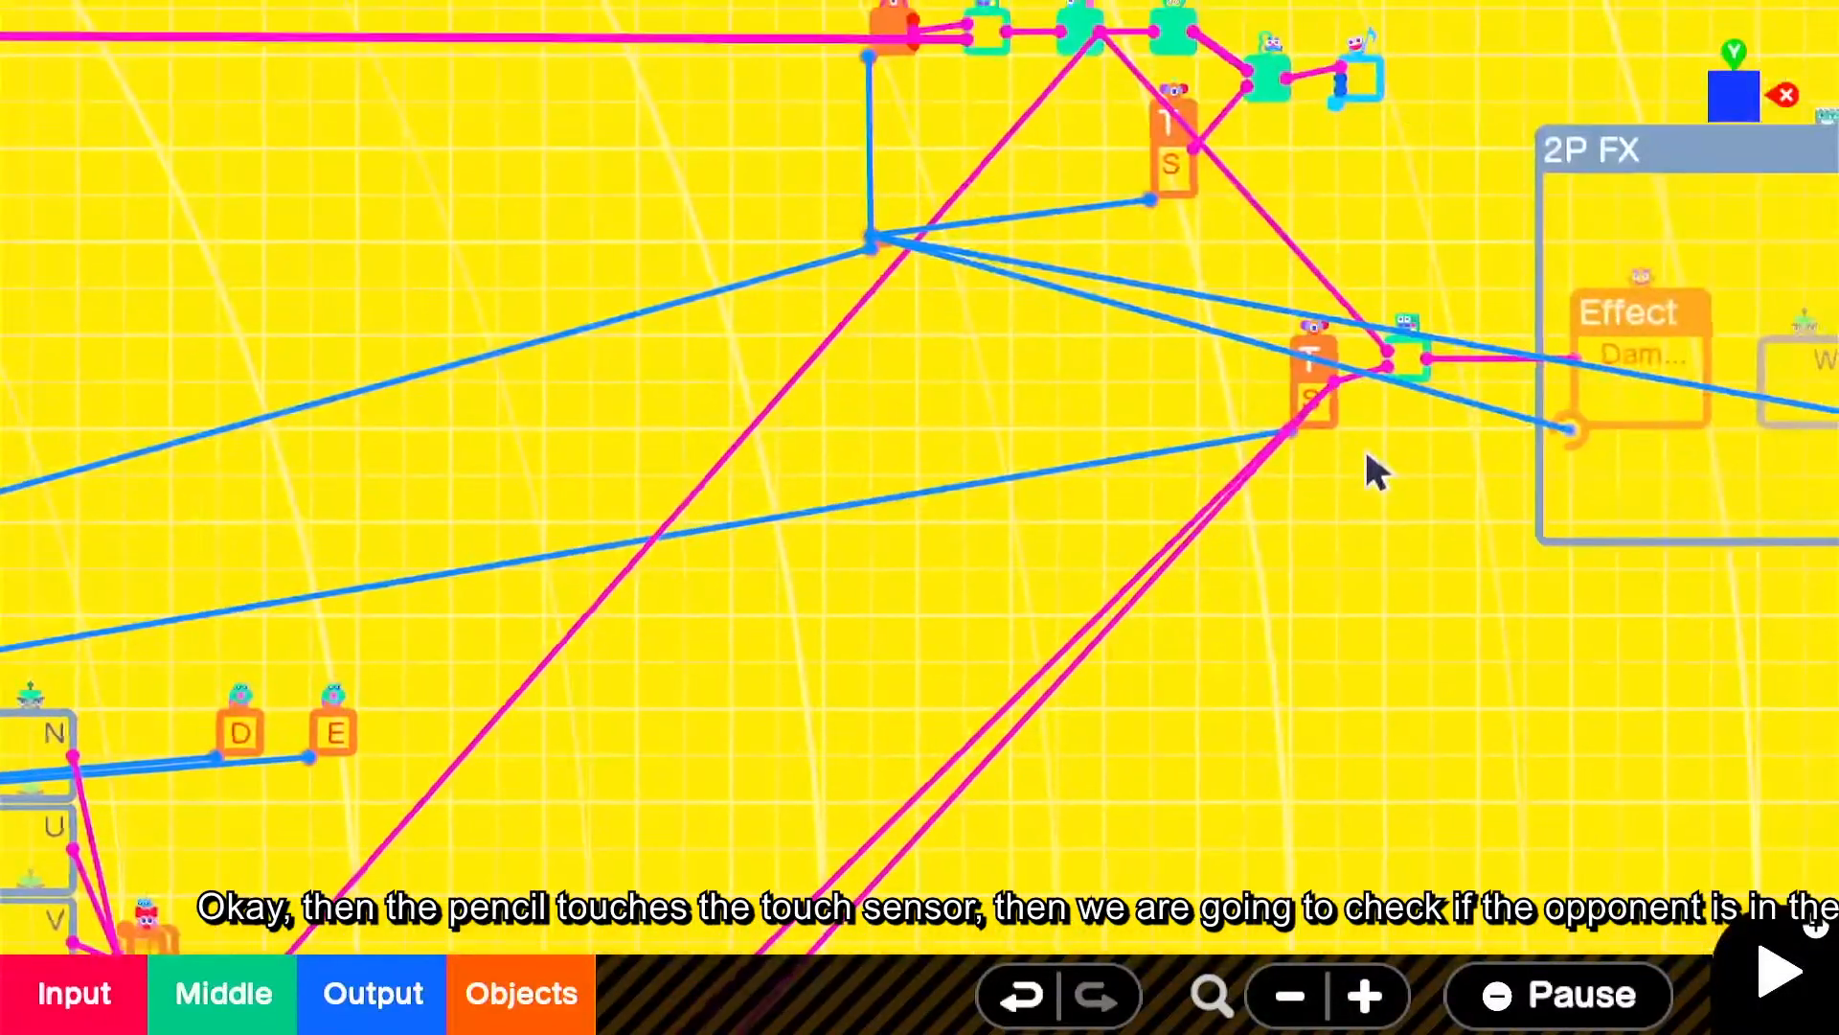
{"action": "left_click", "coordinate": [1316, 393]}
{"action": "left_click", "coordinate": [1413, 663]}
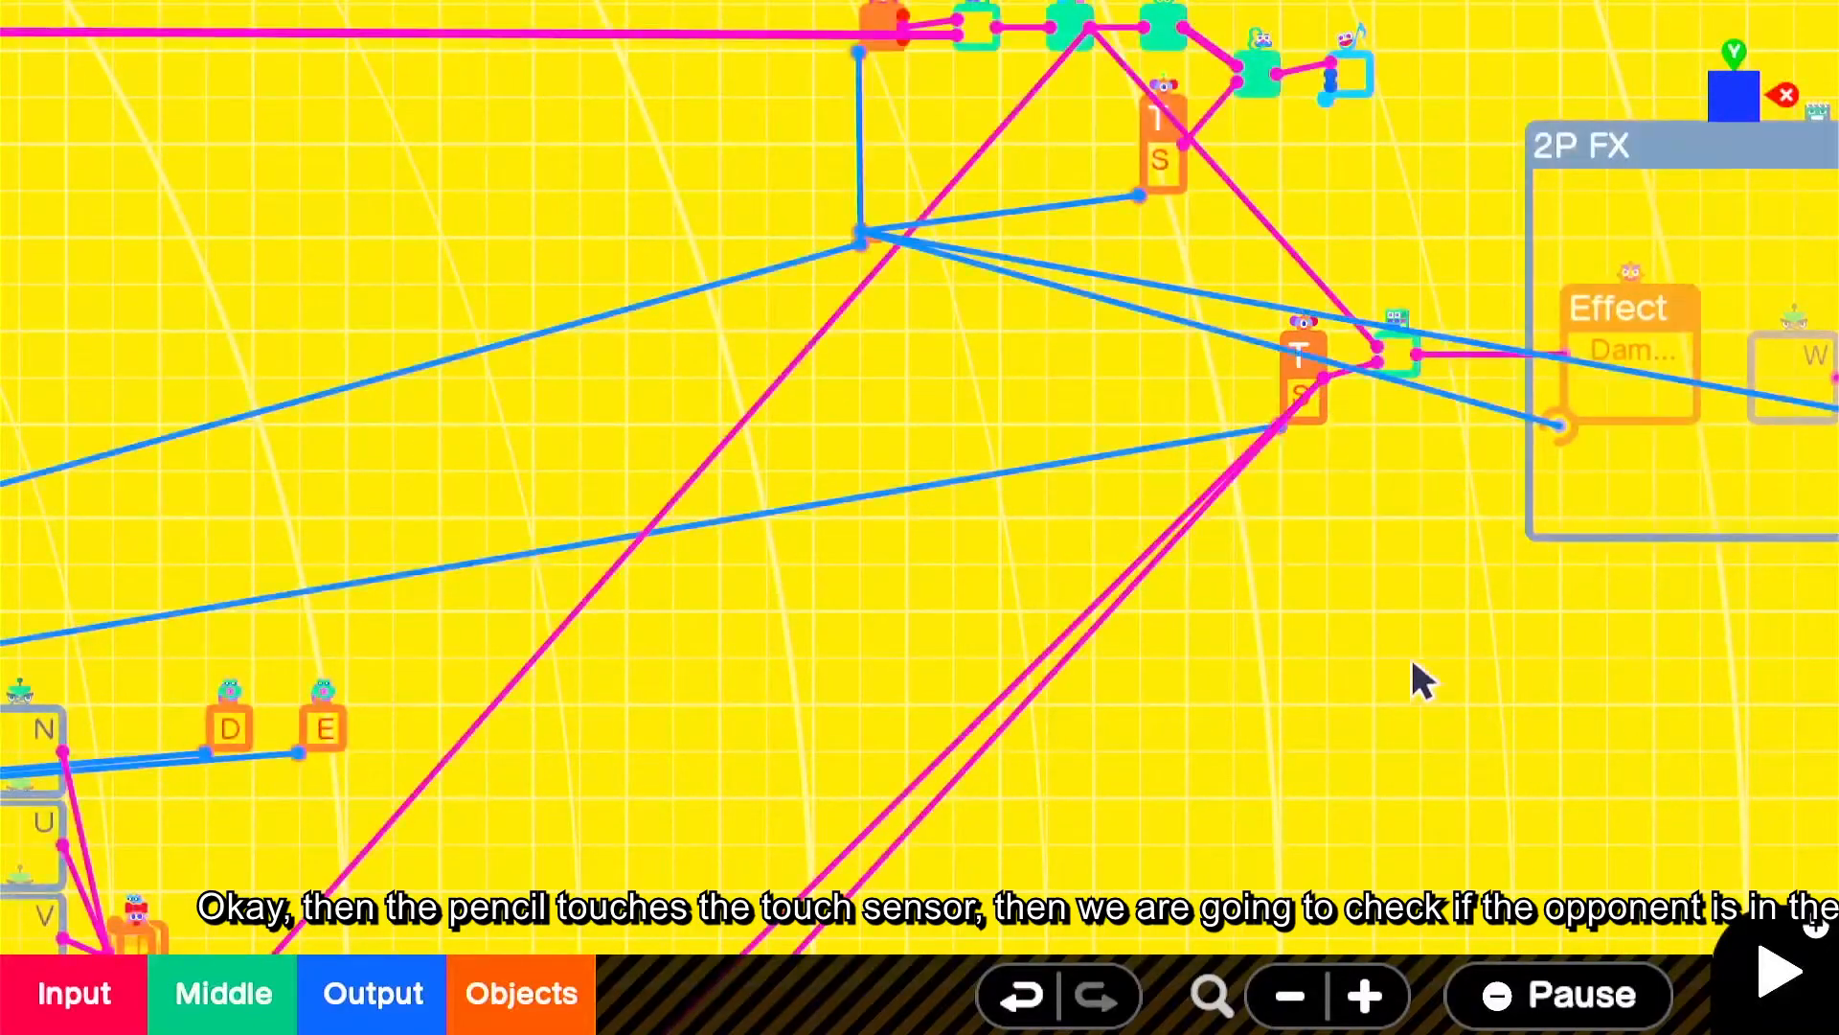
- Duplicate the AND nodon, place the copy below the Calculator, and connect the first AND's output to its first input
{"action": "scroll", "coordinate": [1389, 642], "scroll_direction": "down", "scroll_amount": 2}
{"action": "left_click_drag", "start_coordinate": [652, 821], "coordinate": [1271, 8]}
{"action": "left_click_drag", "start_coordinate": [530, 872], "coordinate": [1021, 157]}
{"action": "left_click_drag", "start_coordinate": [520, 792], "coordinate": [1035, 226]}
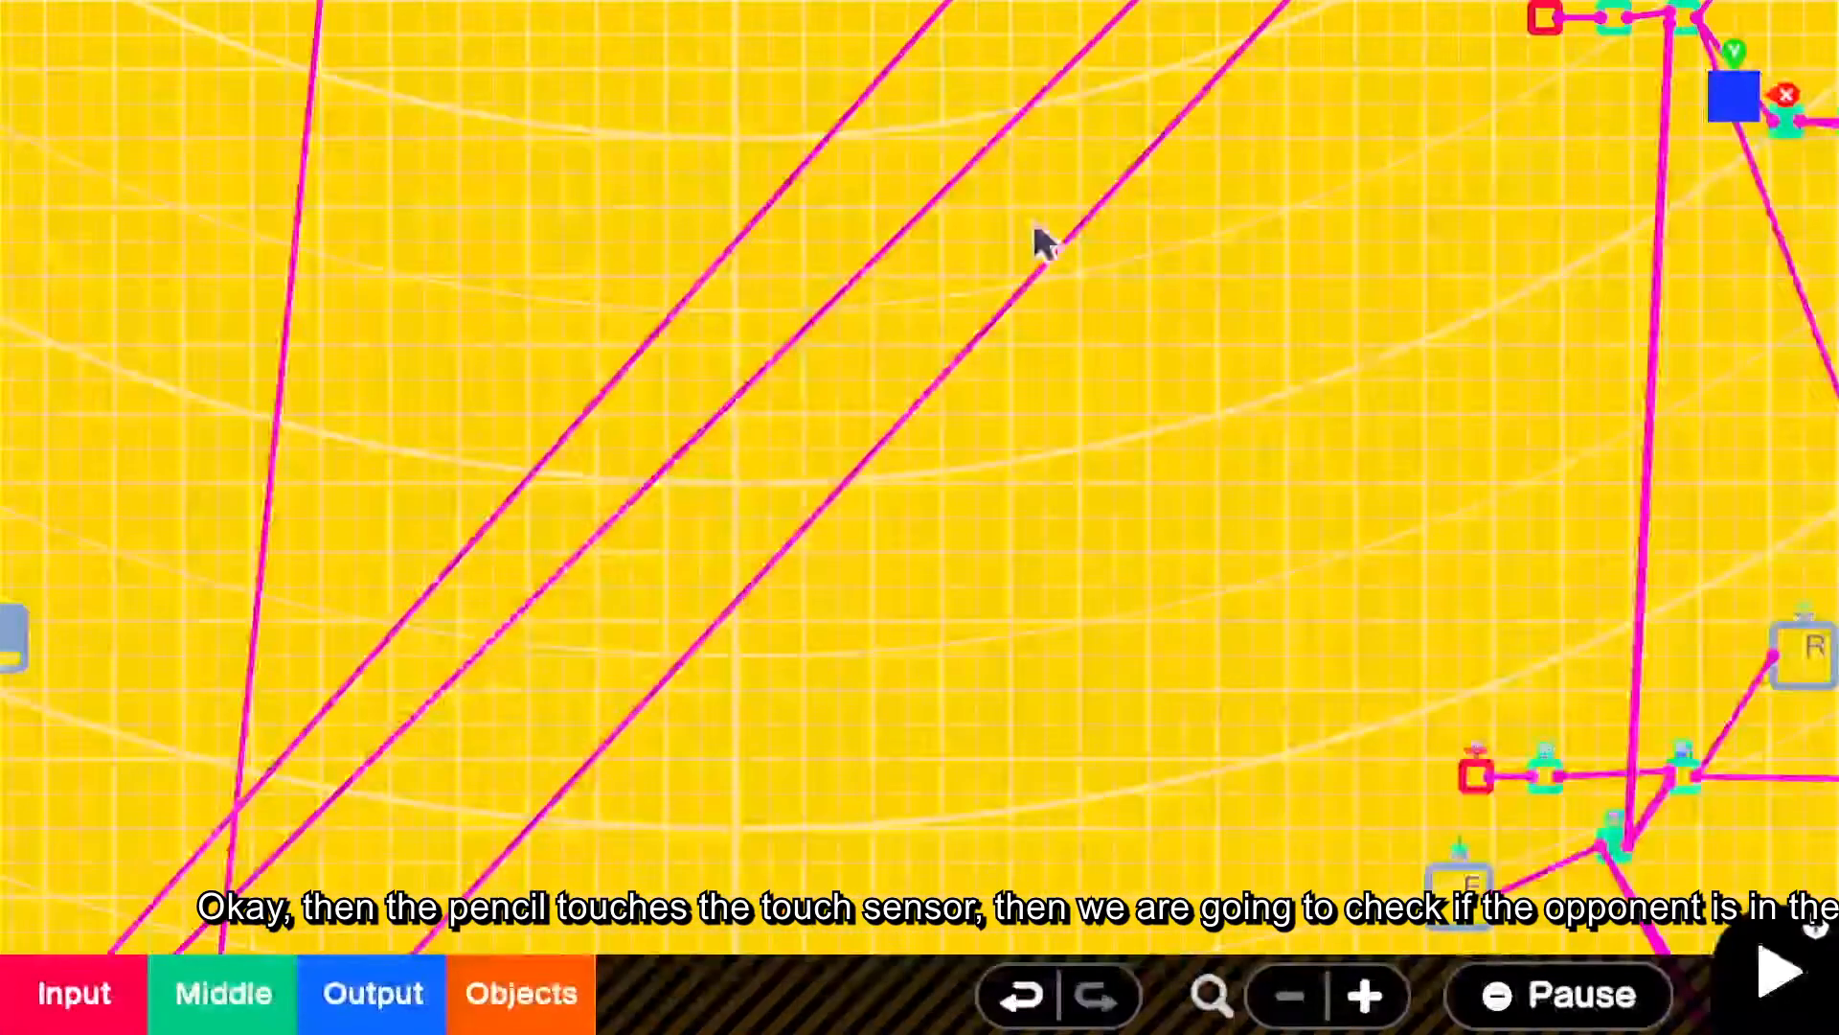
{"action": "left_click_drag", "start_coordinate": [411, 792], "coordinate": [887, 201]}
{"action": "left_click_drag", "start_coordinate": [431, 718], "coordinate": [862, 193]}
{"action": "left_click_drag", "start_coordinate": [605, 787], "coordinate": [897, 337]}
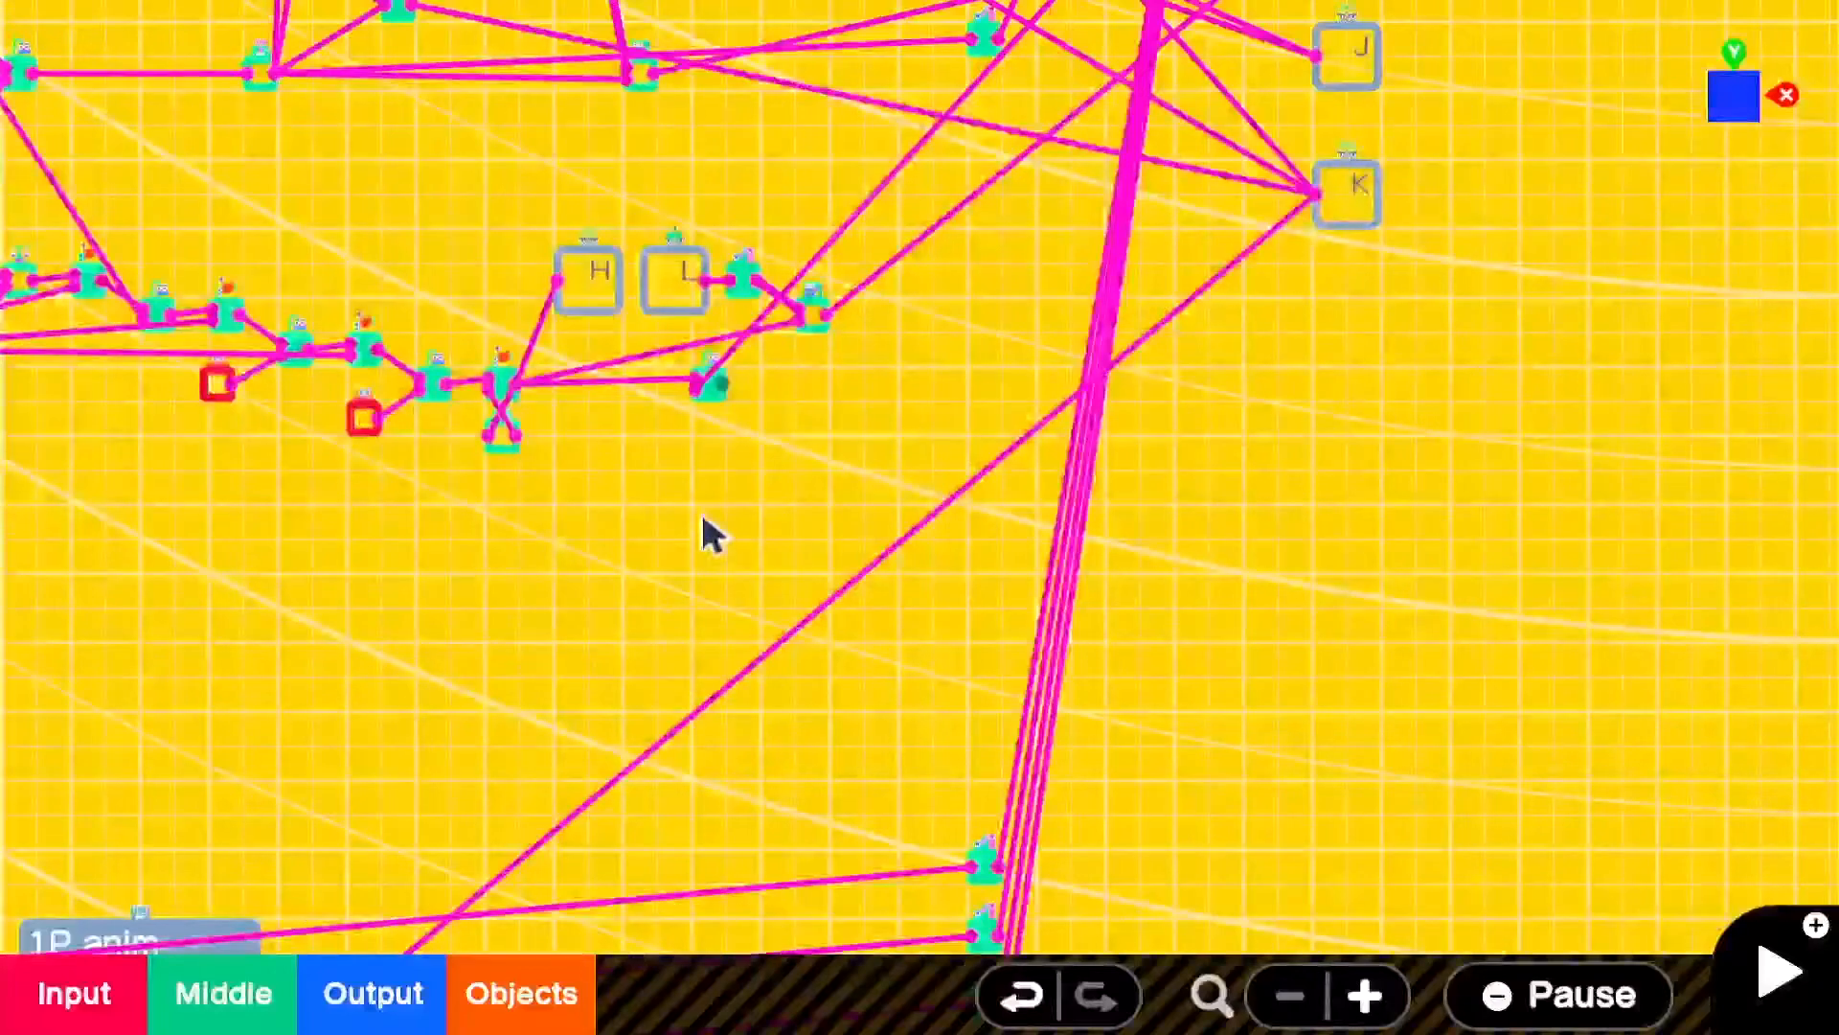
{"action": "scroll", "coordinate": [741, 347], "scroll_direction": "up", "scroll_amount": 1}
{"action": "left_click_drag", "start_coordinate": [731, 257], "coordinate": [911, 460]}
{"action": "scroll", "coordinate": [878, 428], "scroll_direction": "up", "scroll_amount": 1}
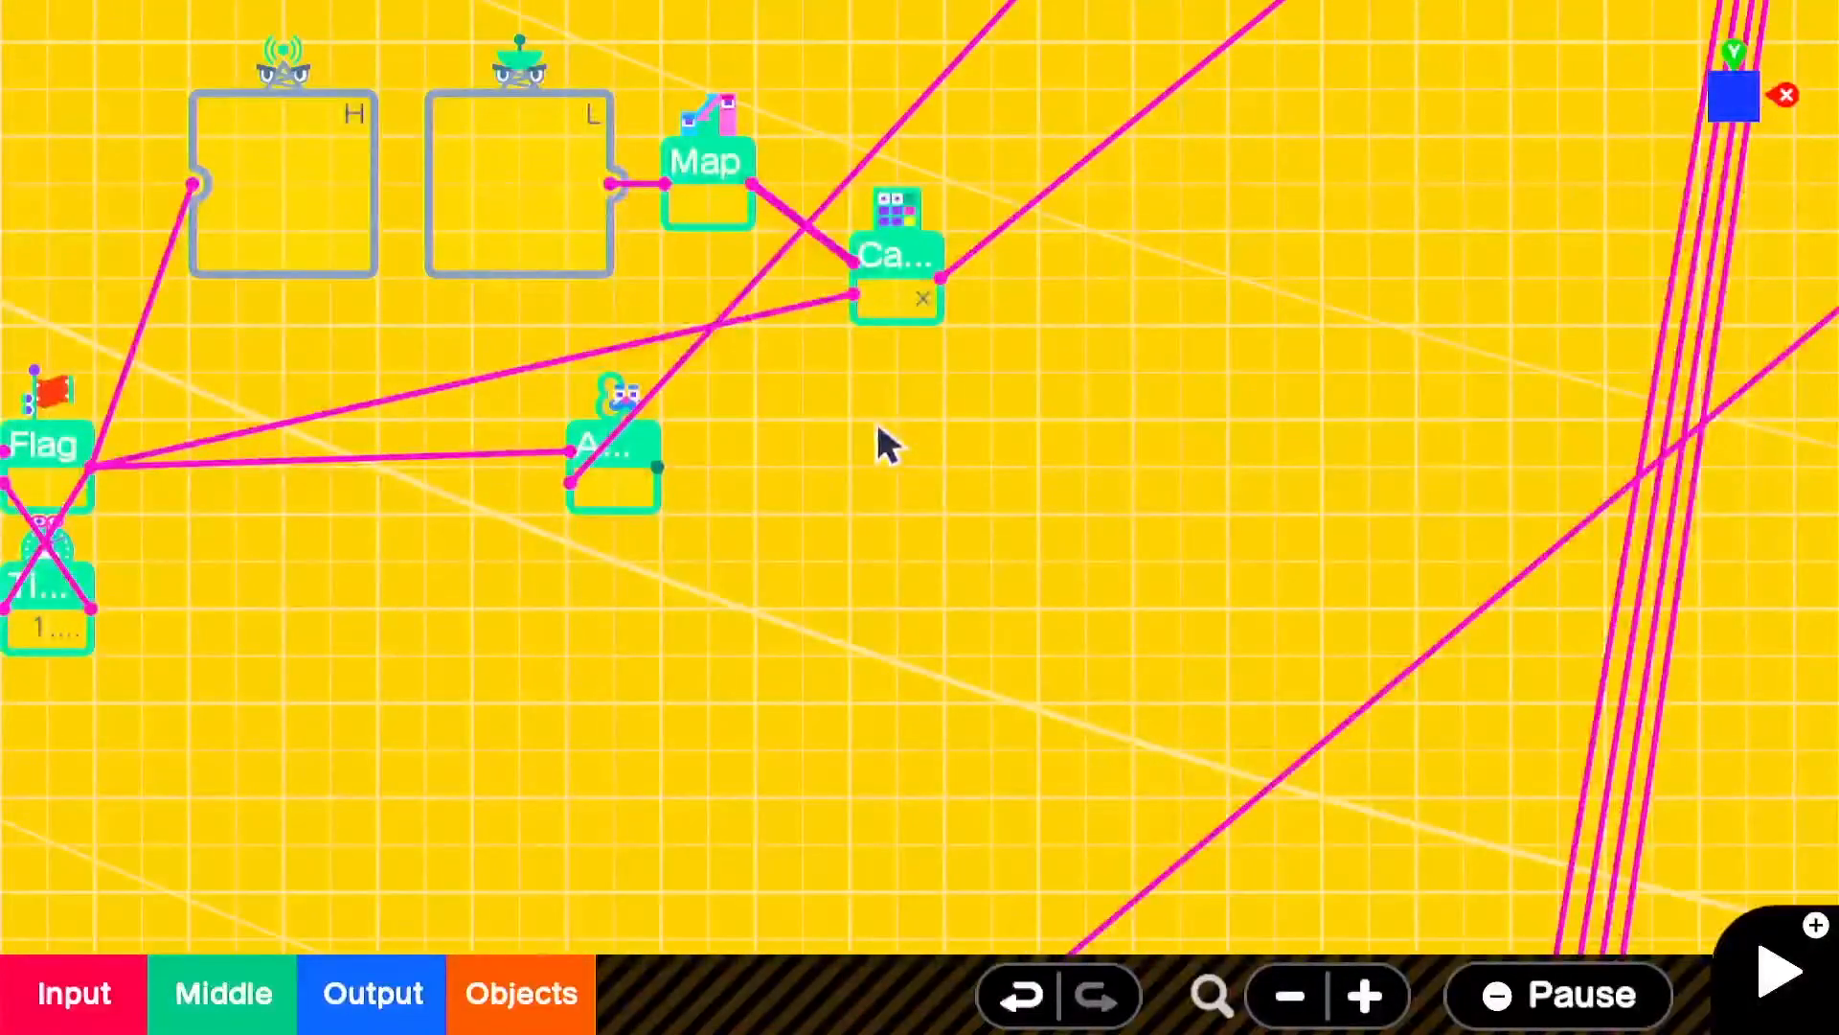
{"action": "left_click", "coordinate": [618, 484]}
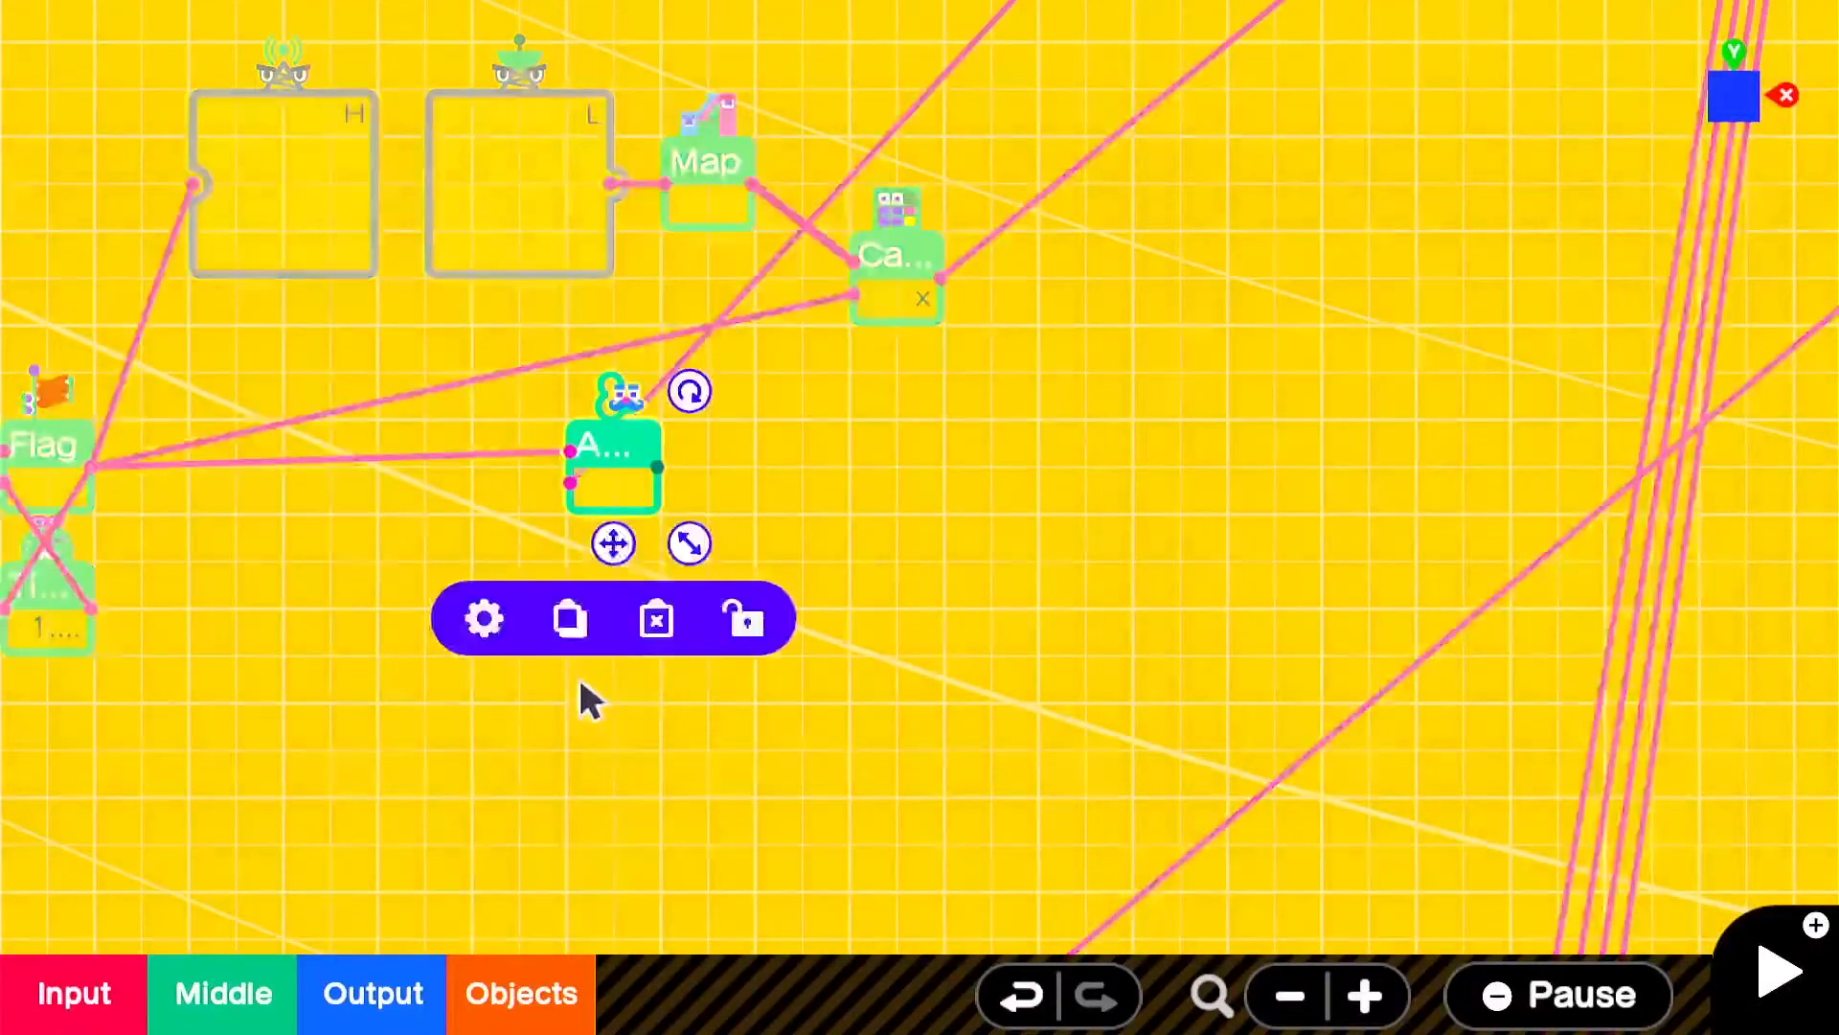
{"action": "left_click", "coordinate": [570, 621]}
{"action": "left_click_drag", "start_coordinate": [663, 588], "coordinate": [875, 553]}
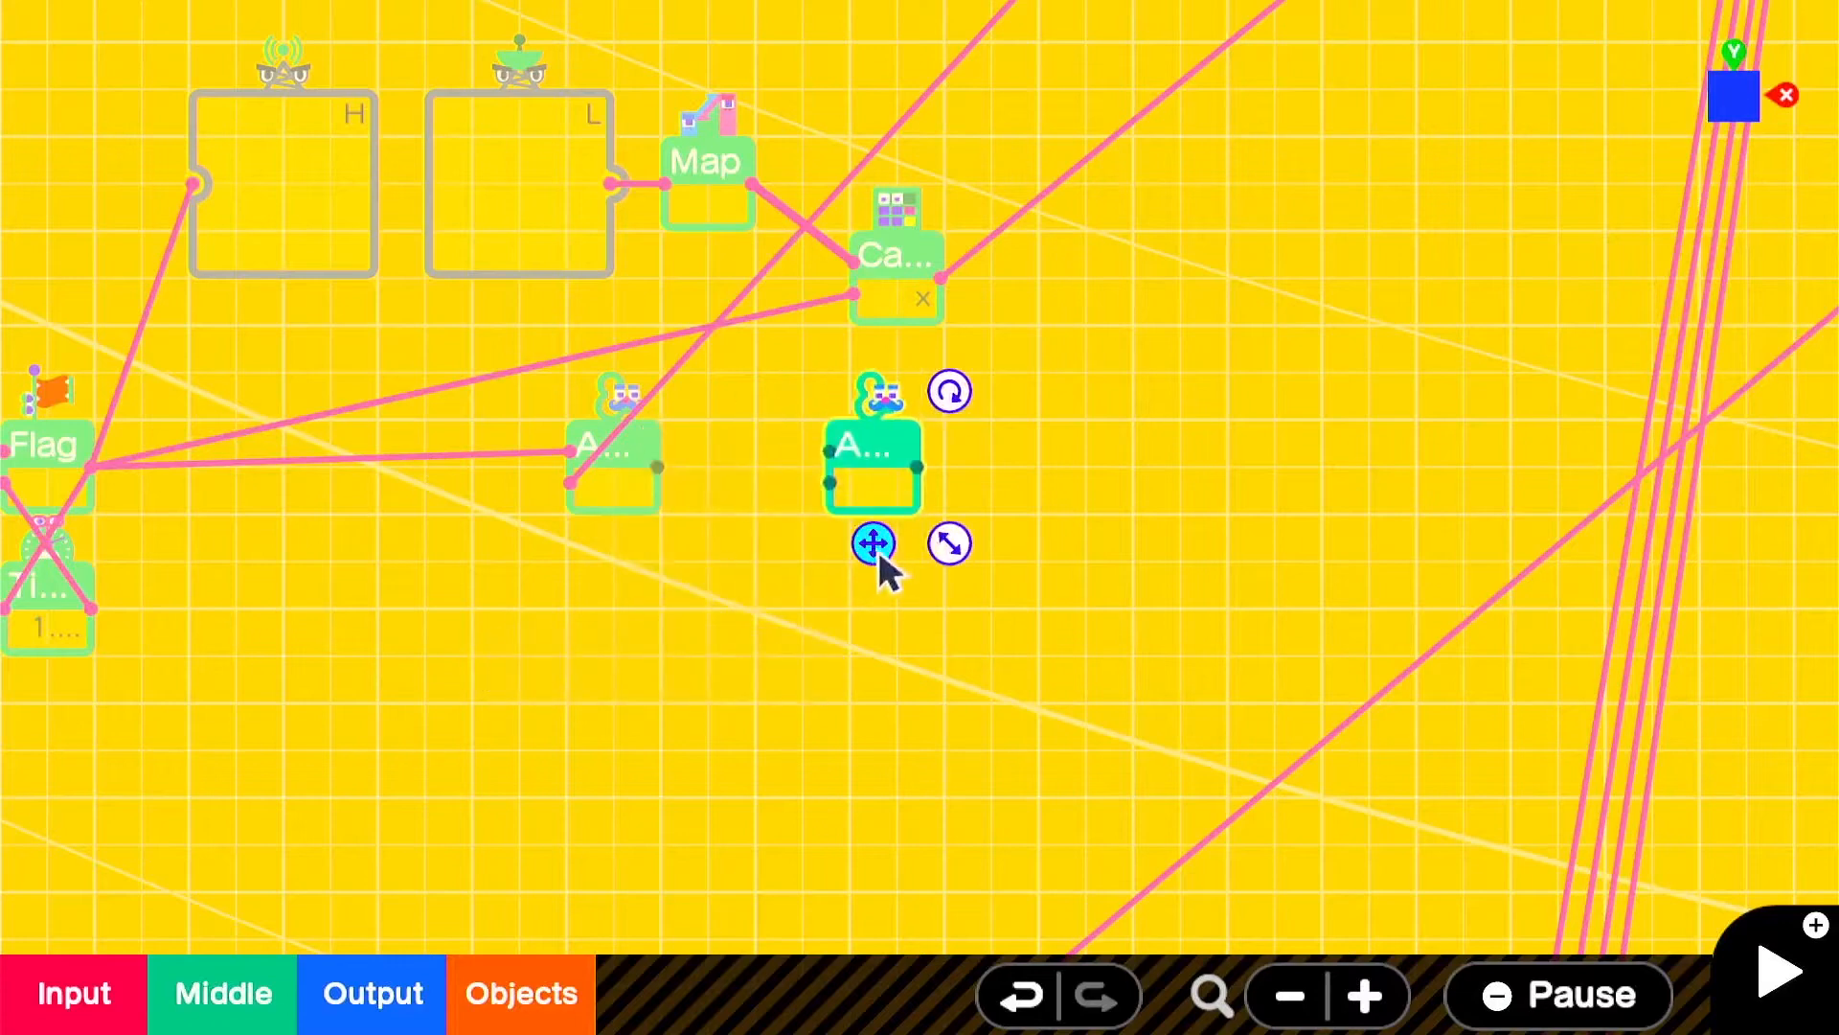
{"action": "left_click", "coordinate": [678, 490]}
{"action": "left_click_drag", "start_coordinate": [661, 469], "coordinate": [853, 451]}
{"action": "left_click_drag", "start_coordinate": [750, 698], "coordinate": [801, 644]}
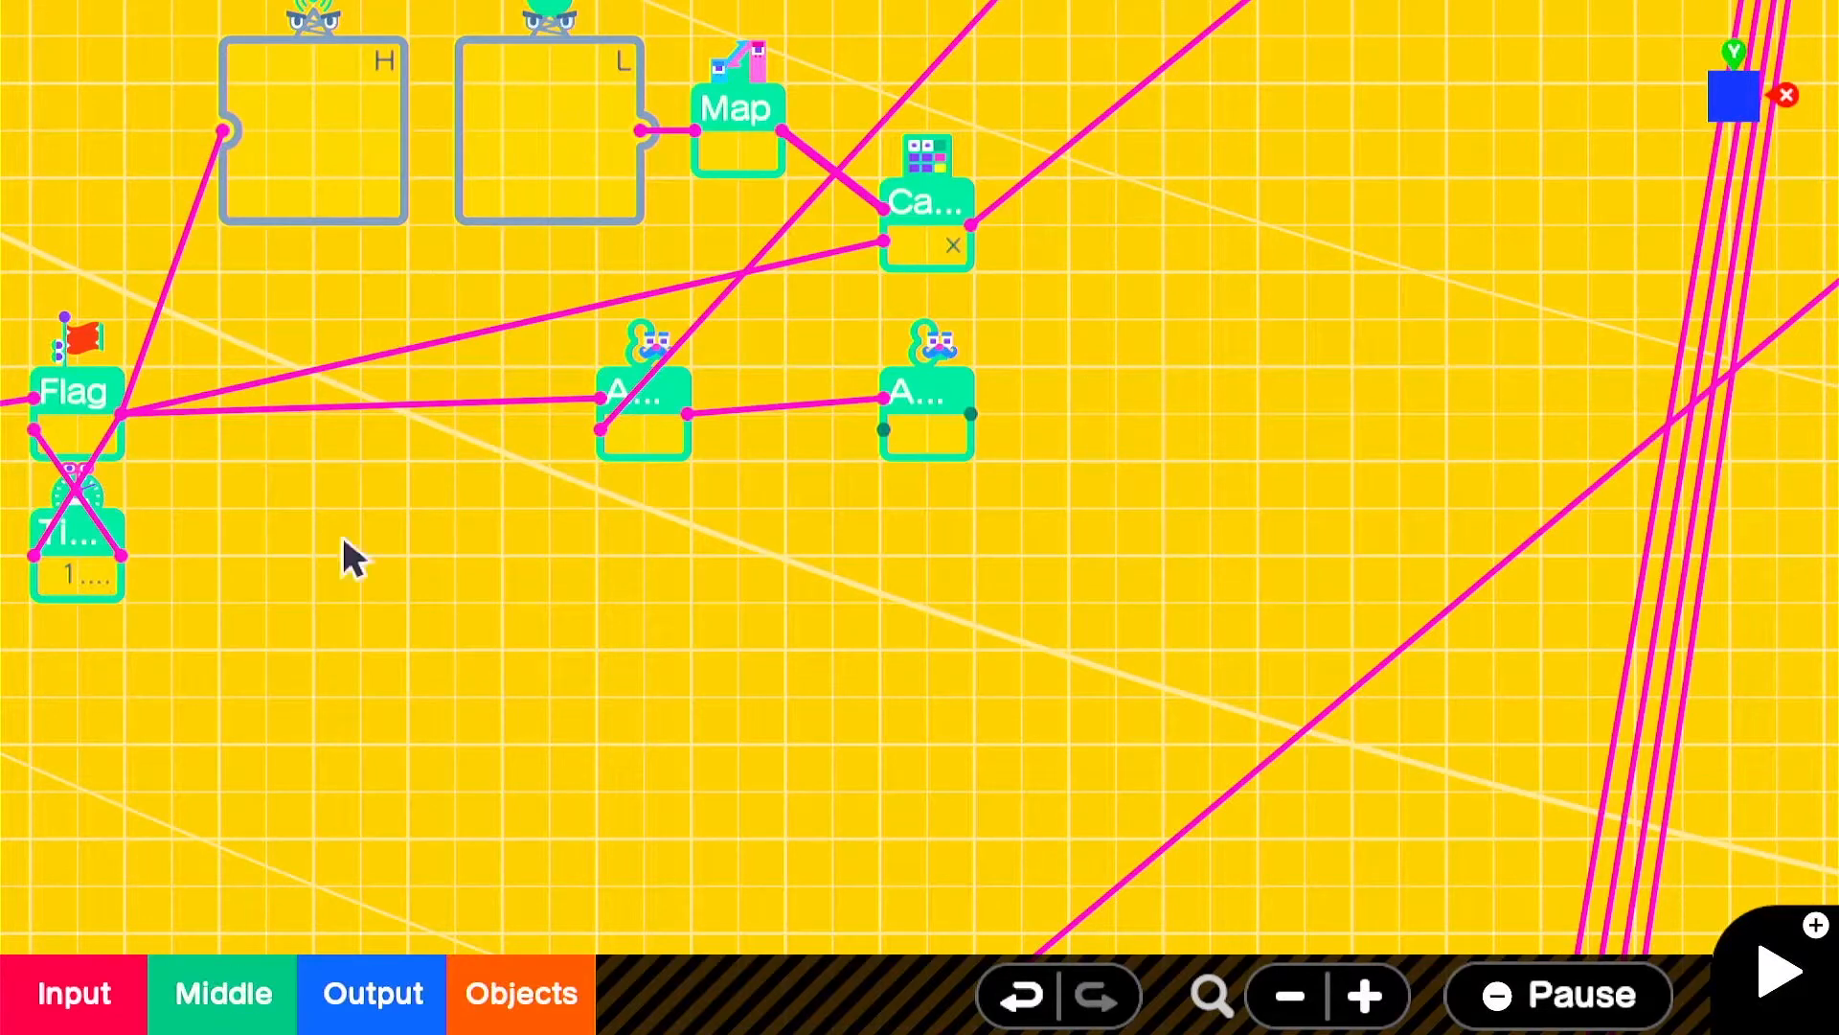
- Duplicate Wormhole Exit L, place the copy below the AND nodons and set its ID to H
{"action": "left_click", "coordinate": [581, 177]}
{"action": "left_click", "coordinate": [505, 331]}
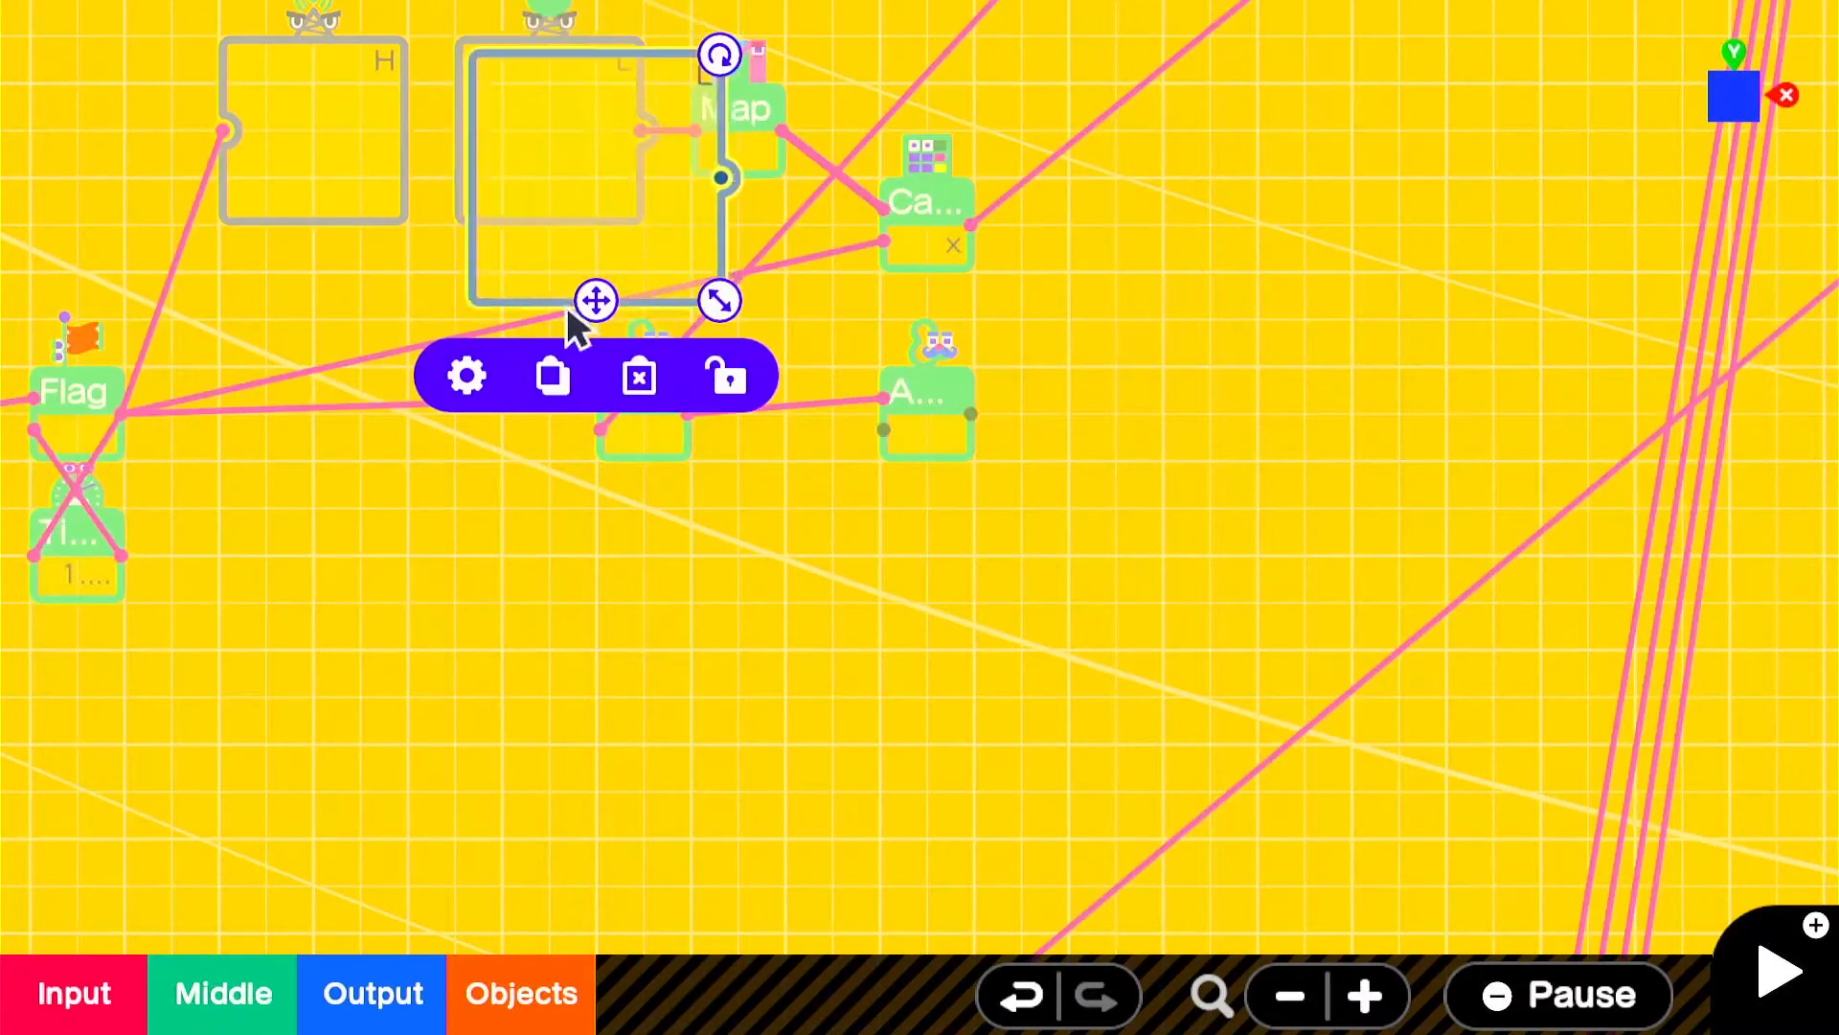
{"action": "left_click_drag", "start_coordinate": [595, 796], "coordinate": [591, 866]}
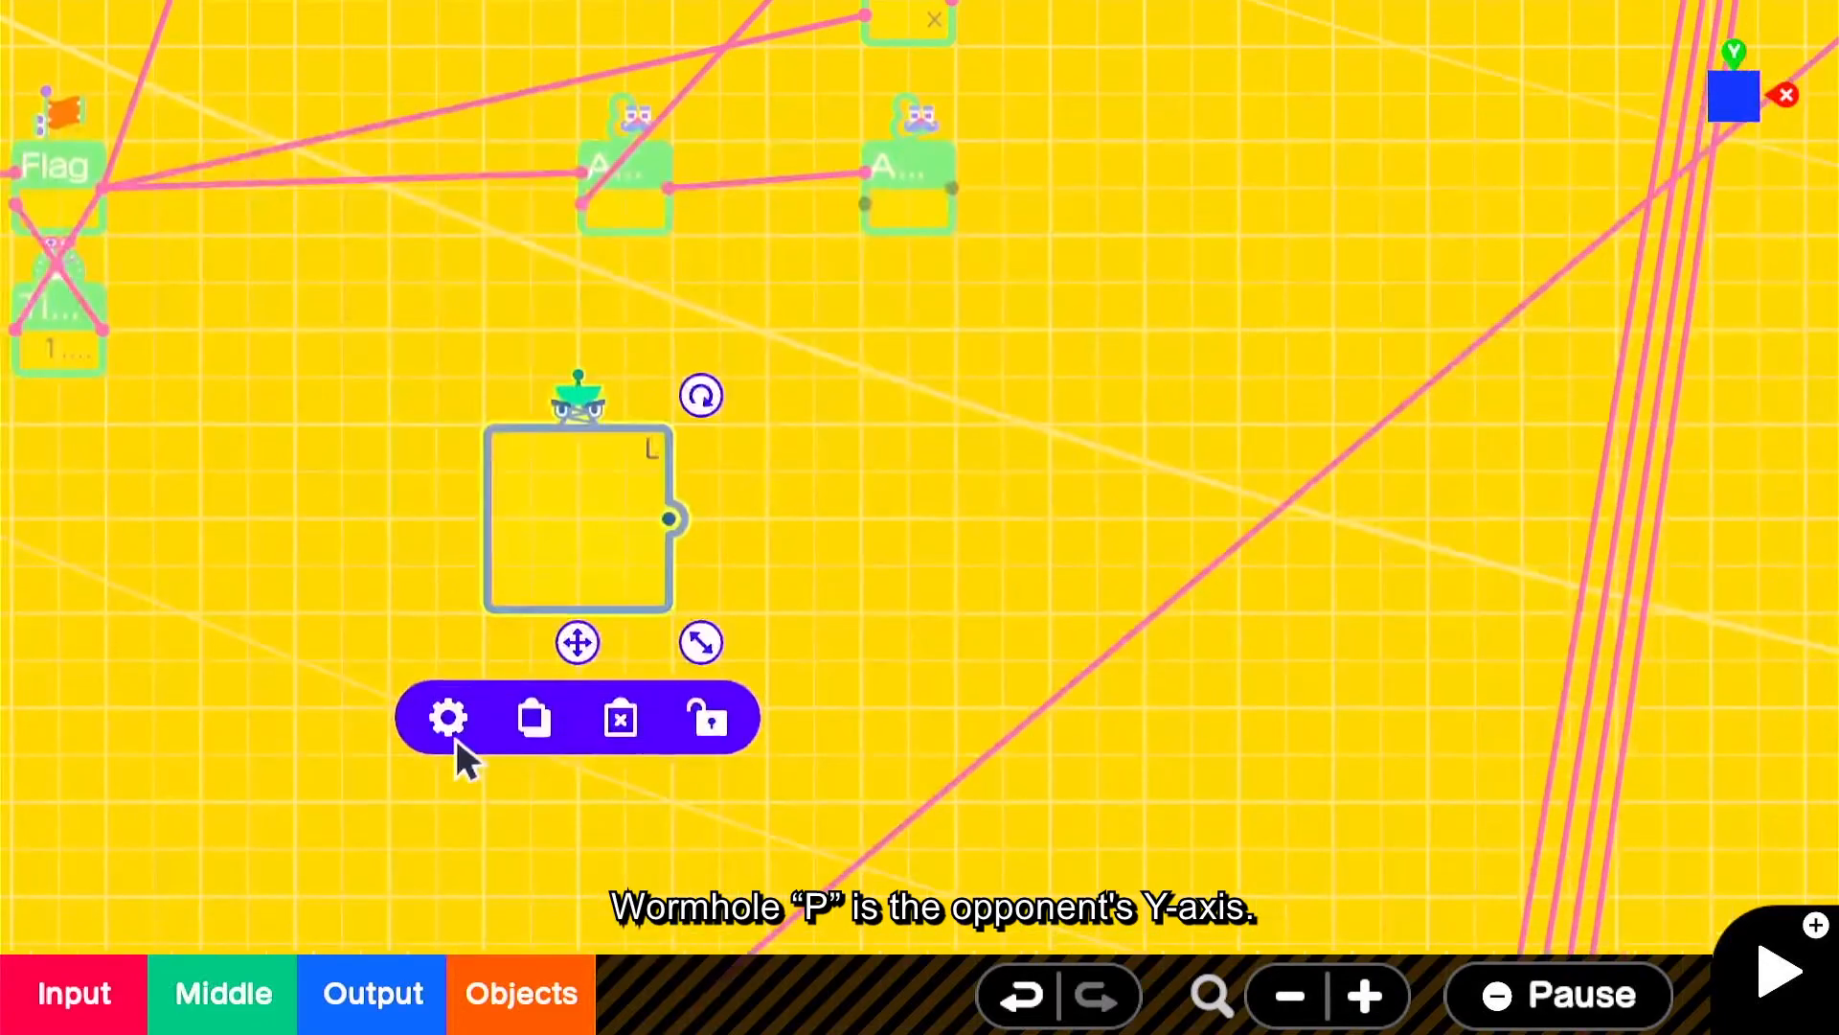
{"action": "left_click", "coordinate": [447, 719]}
{"action": "left_click", "coordinate": [1191, 230]}
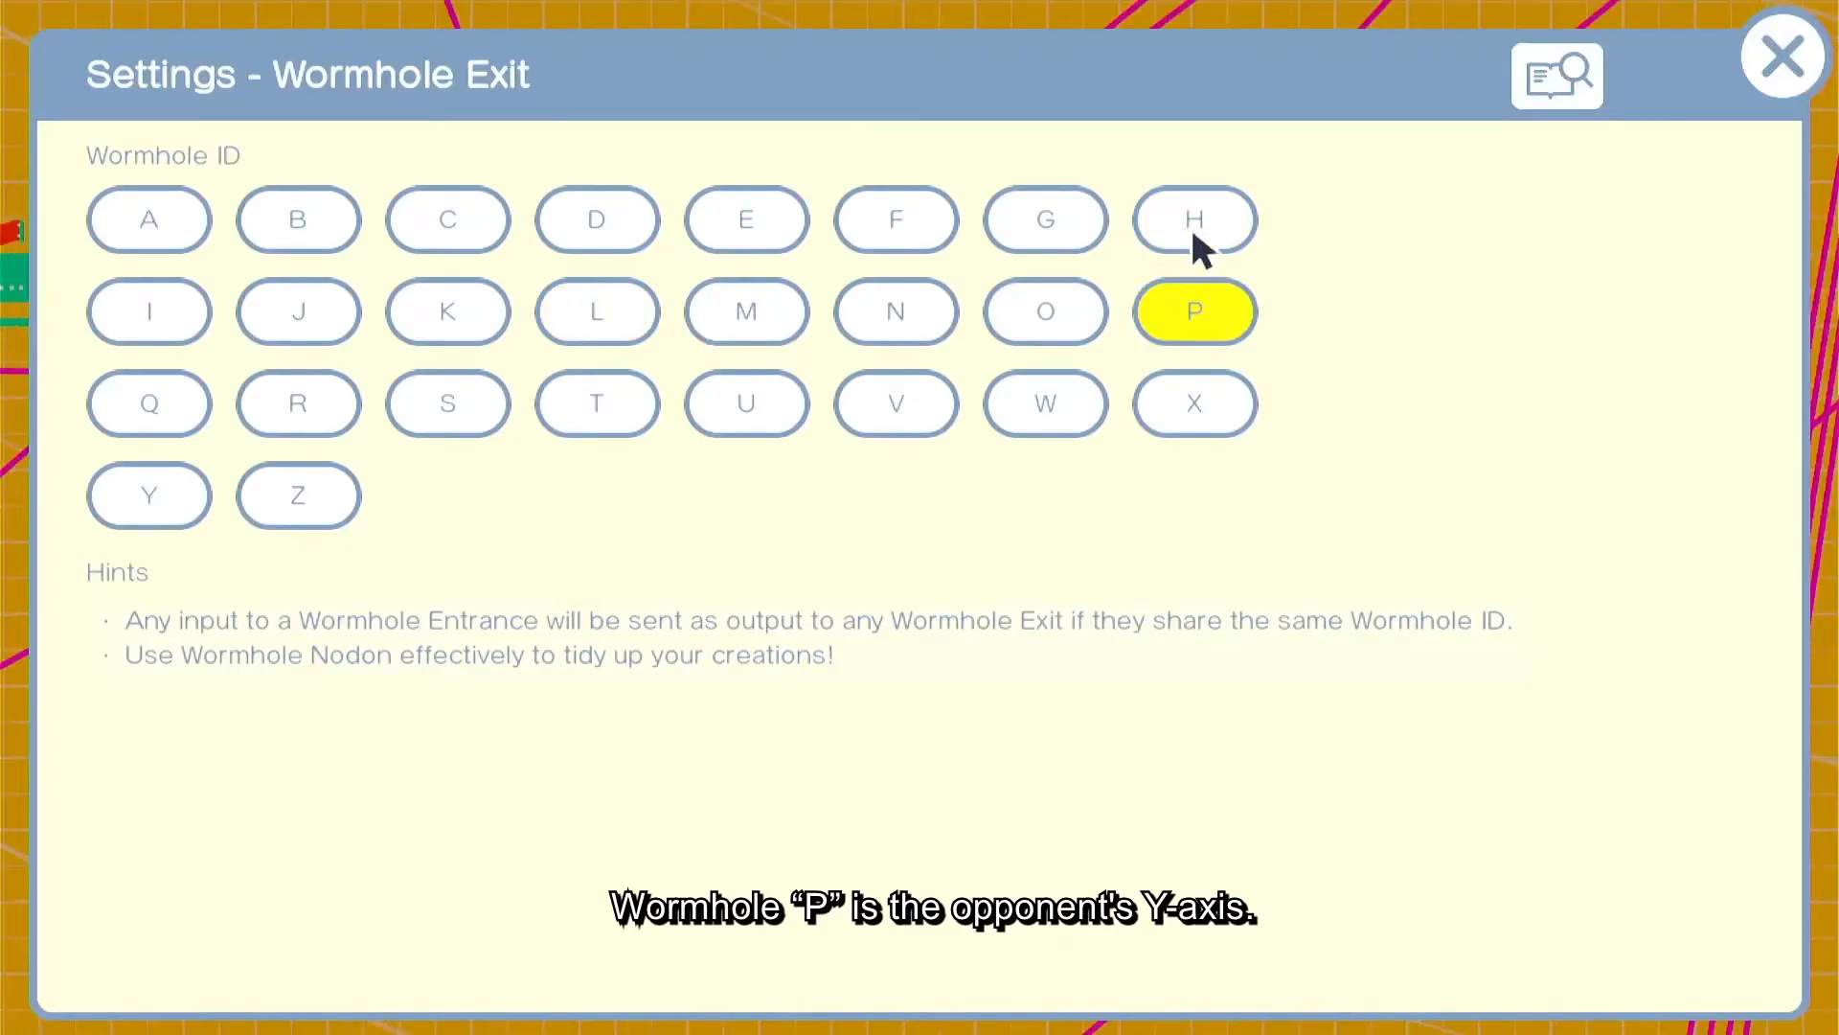
{"action": "left_click", "coordinate": [1787, 65]}
- Add a less-than Comparison nodon beside the new Wormhole Exit H and connect the wormhole's output to its first input
{"action": "left_click", "coordinate": [254, 1005]}
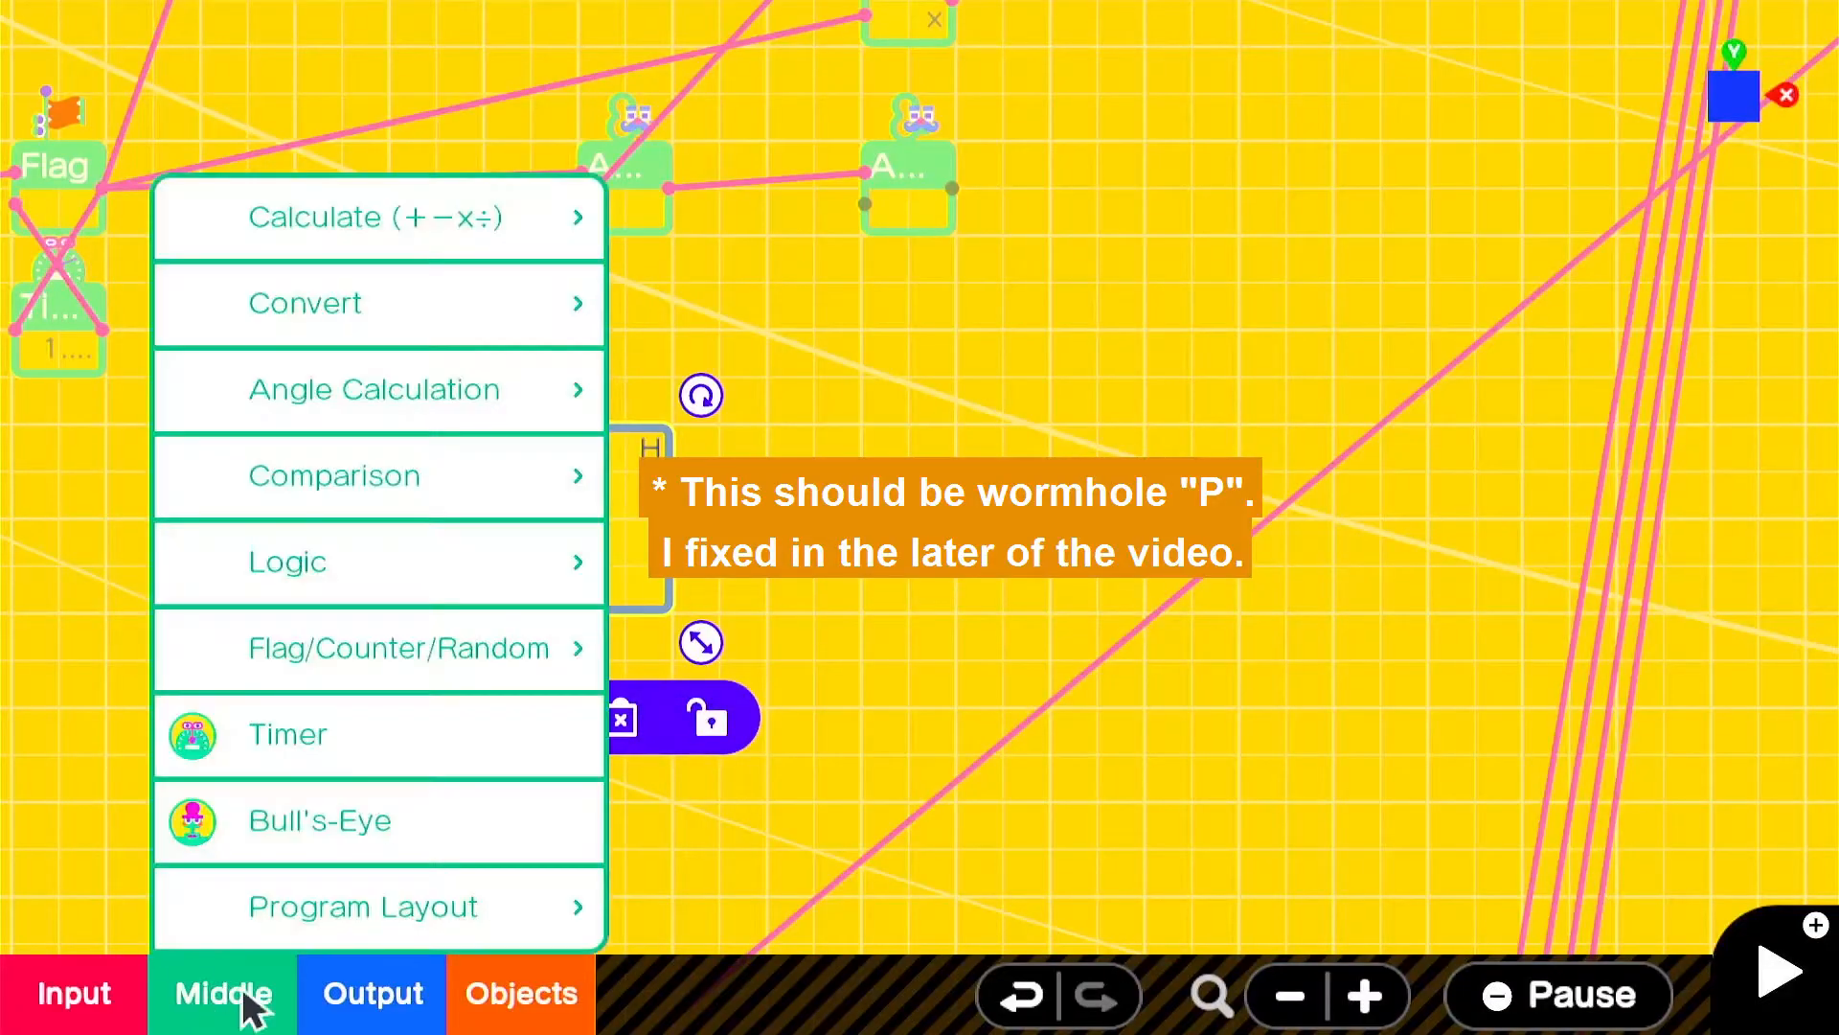
{"action": "left_click", "coordinate": [423, 481]}
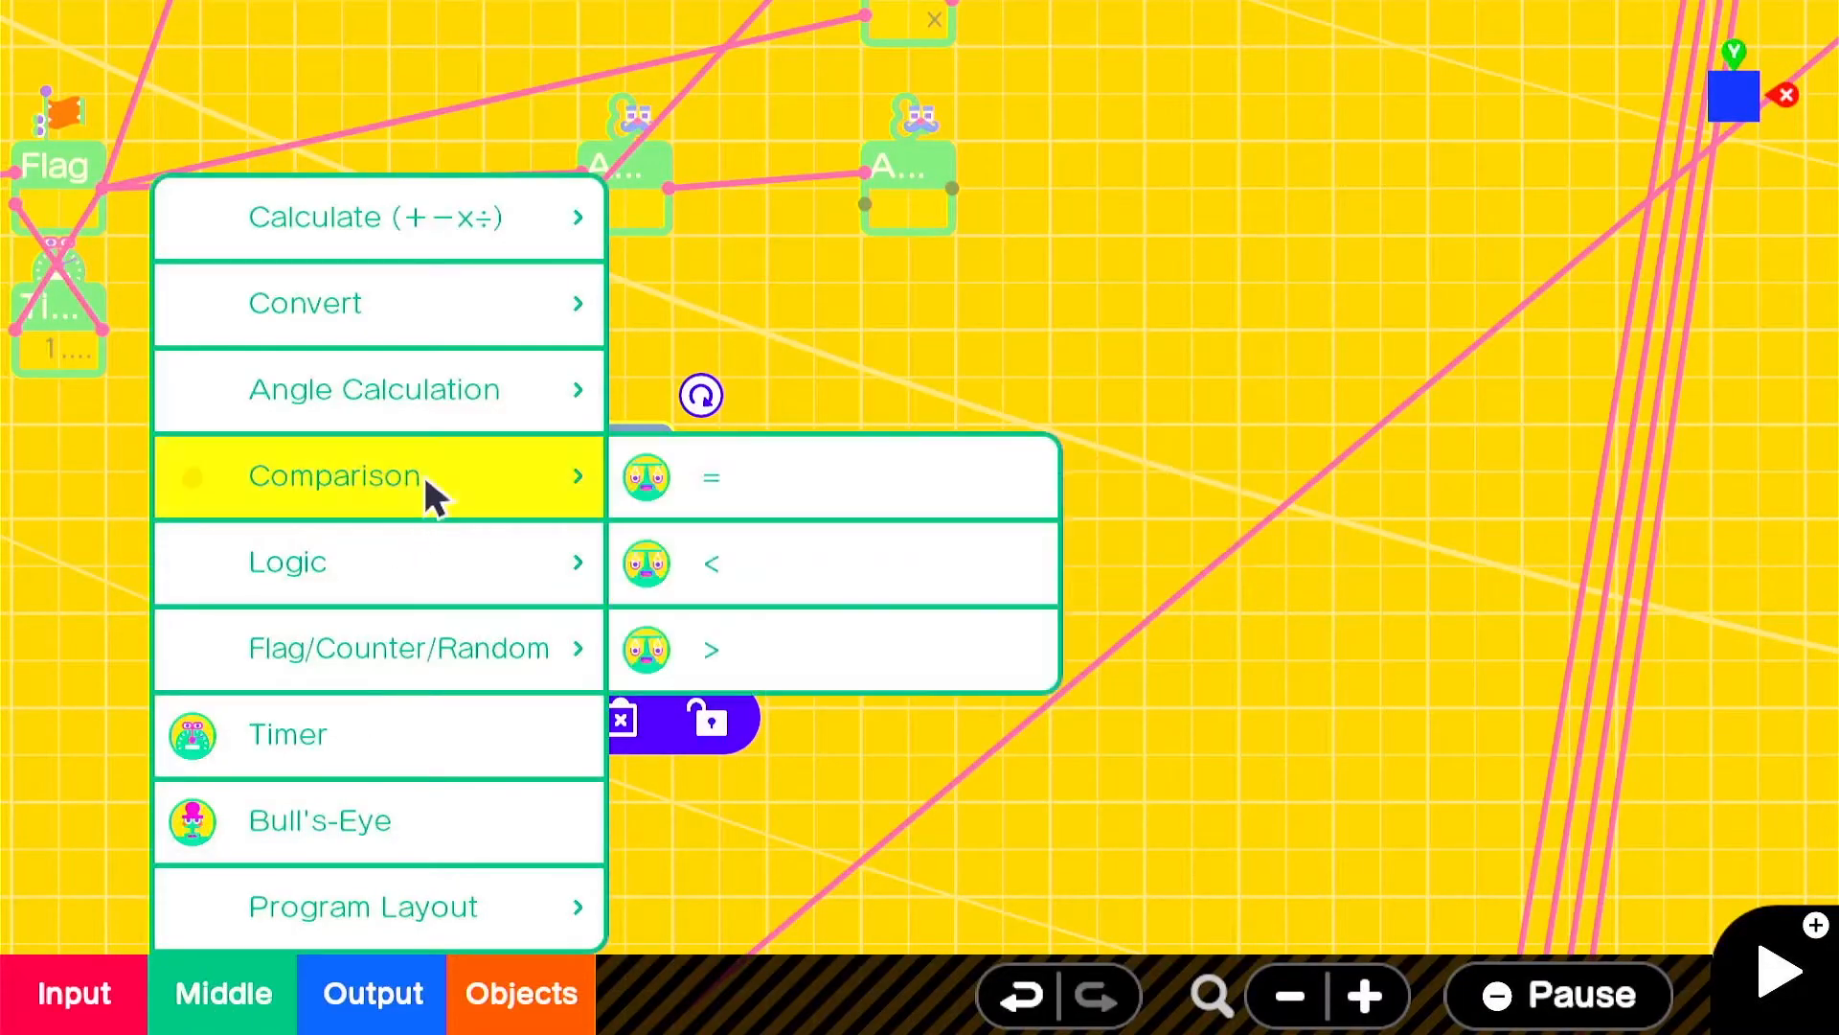
{"action": "left_click", "coordinate": [829, 588]}
{"action": "left_click_drag", "start_coordinate": [905, 594], "coordinate": [858, 591]}
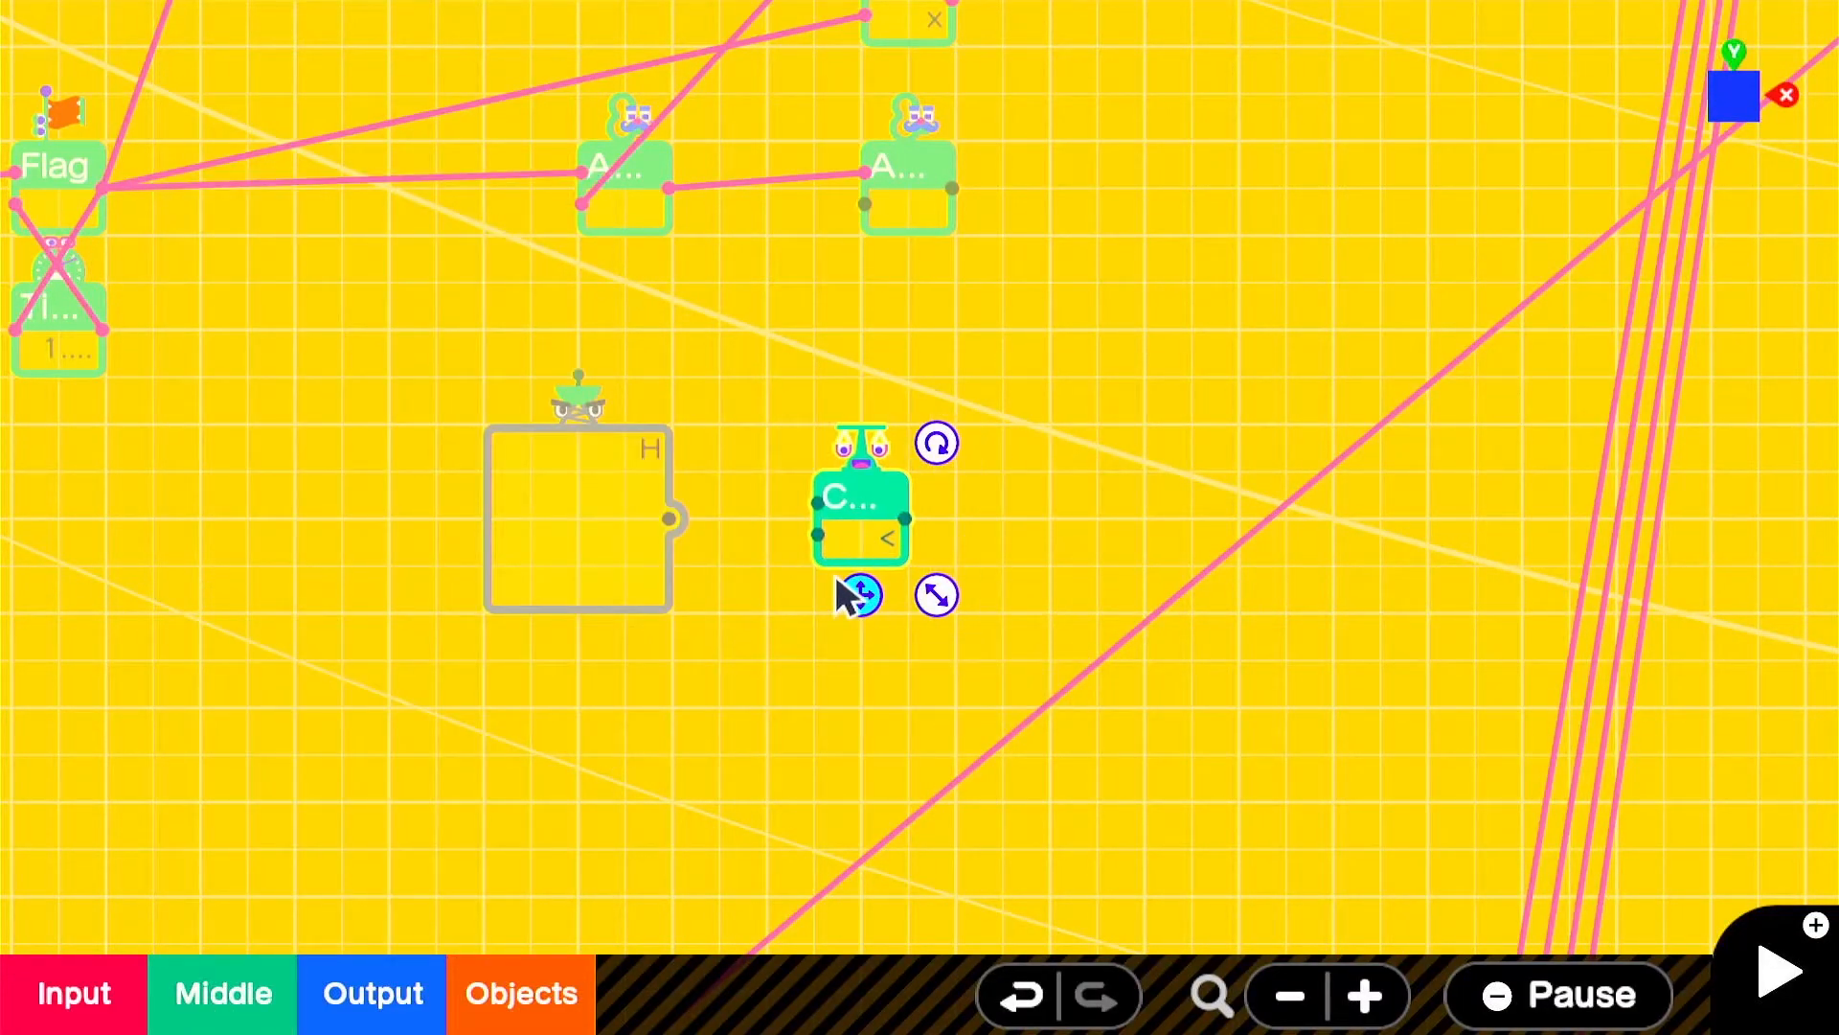
{"action": "left_click_drag", "start_coordinate": [815, 501], "coordinate": [698, 536]}
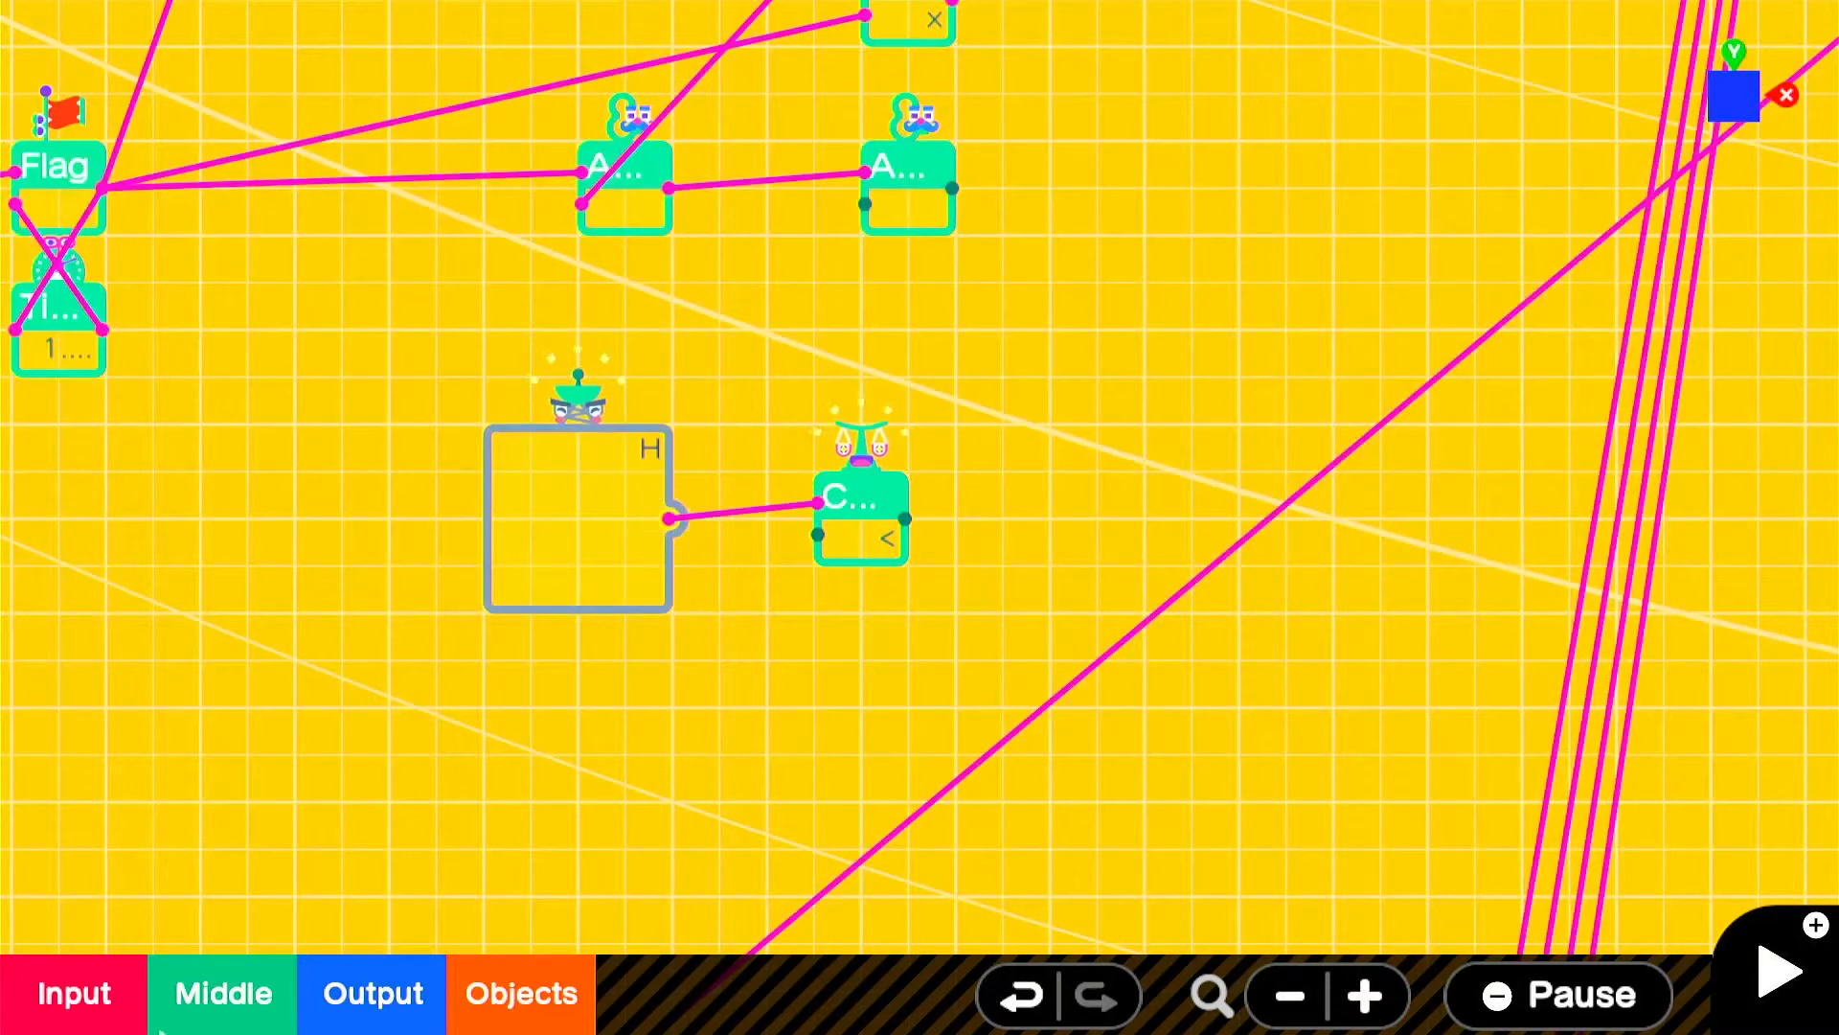
- Add a Constant nodon below Wormhole Exit H and set its output value to 8
{"action": "left_click", "coordinate": [67, 996]}
{"action": "left_click", "coordinate": [279, 472]}
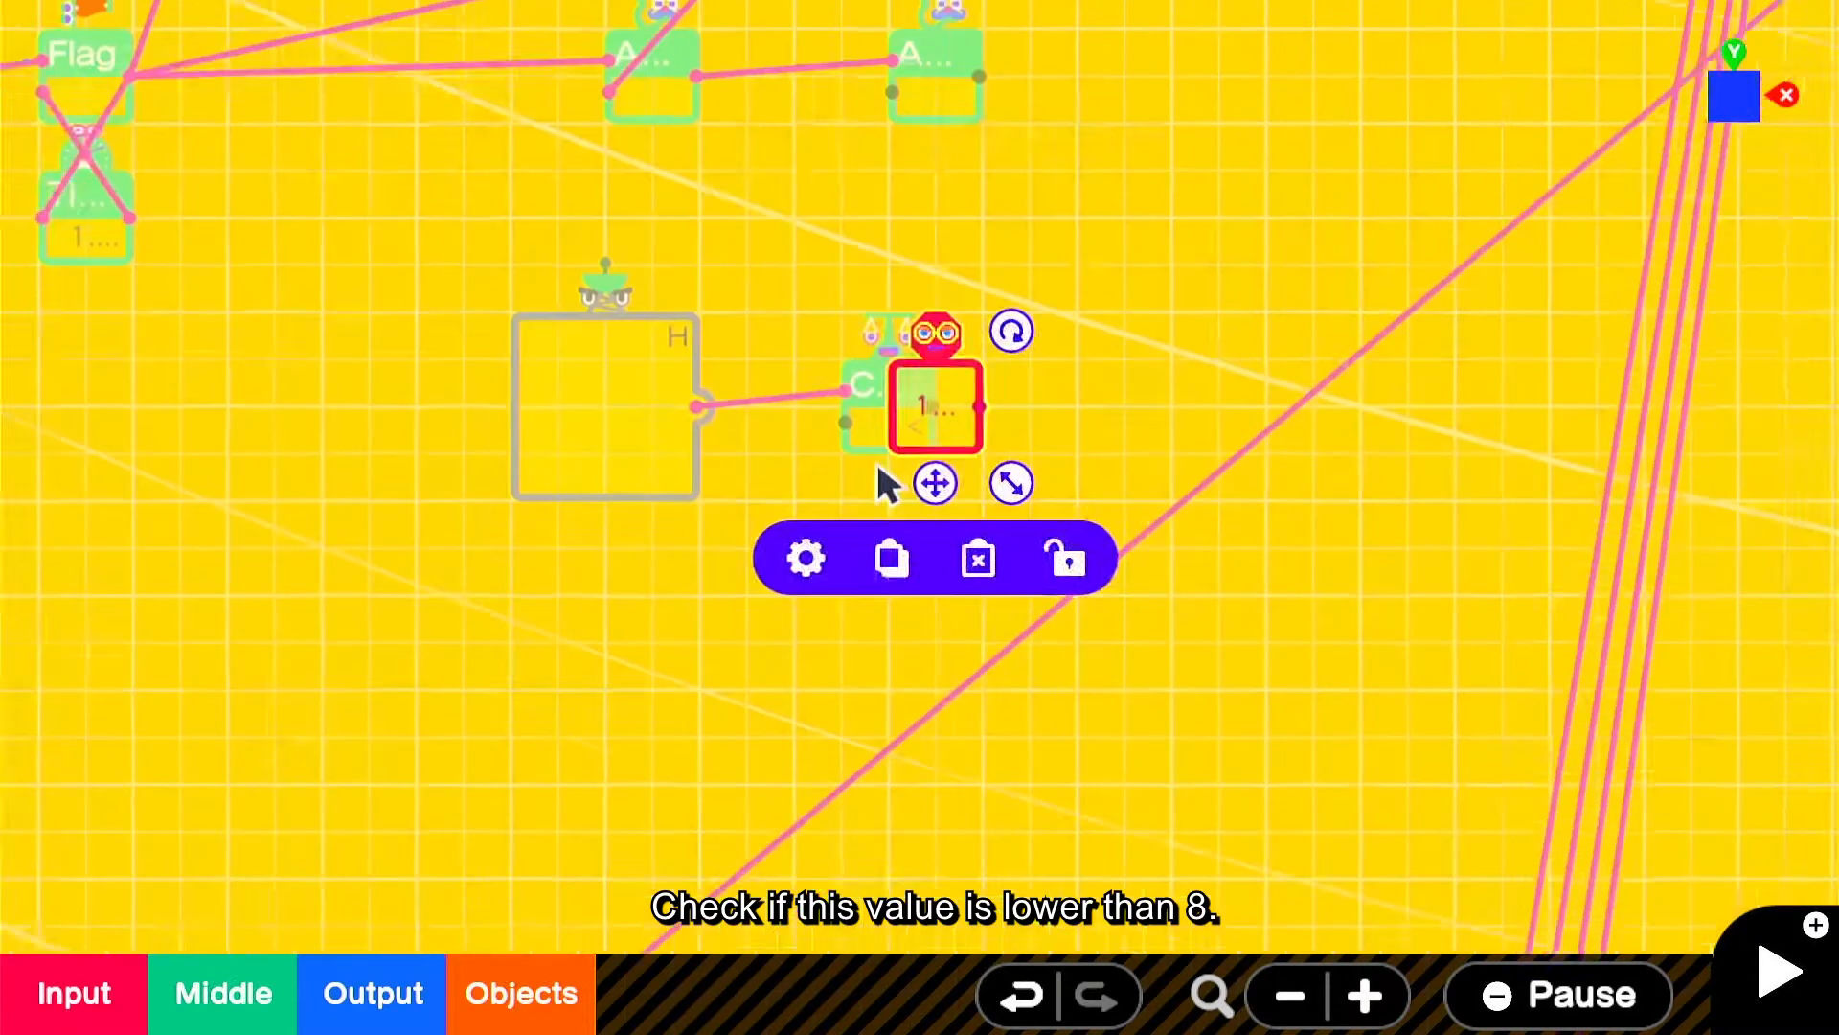
{"action": "left_click_drag", "start_coordinate": [968, 416], "coordinate": [691, 668]}
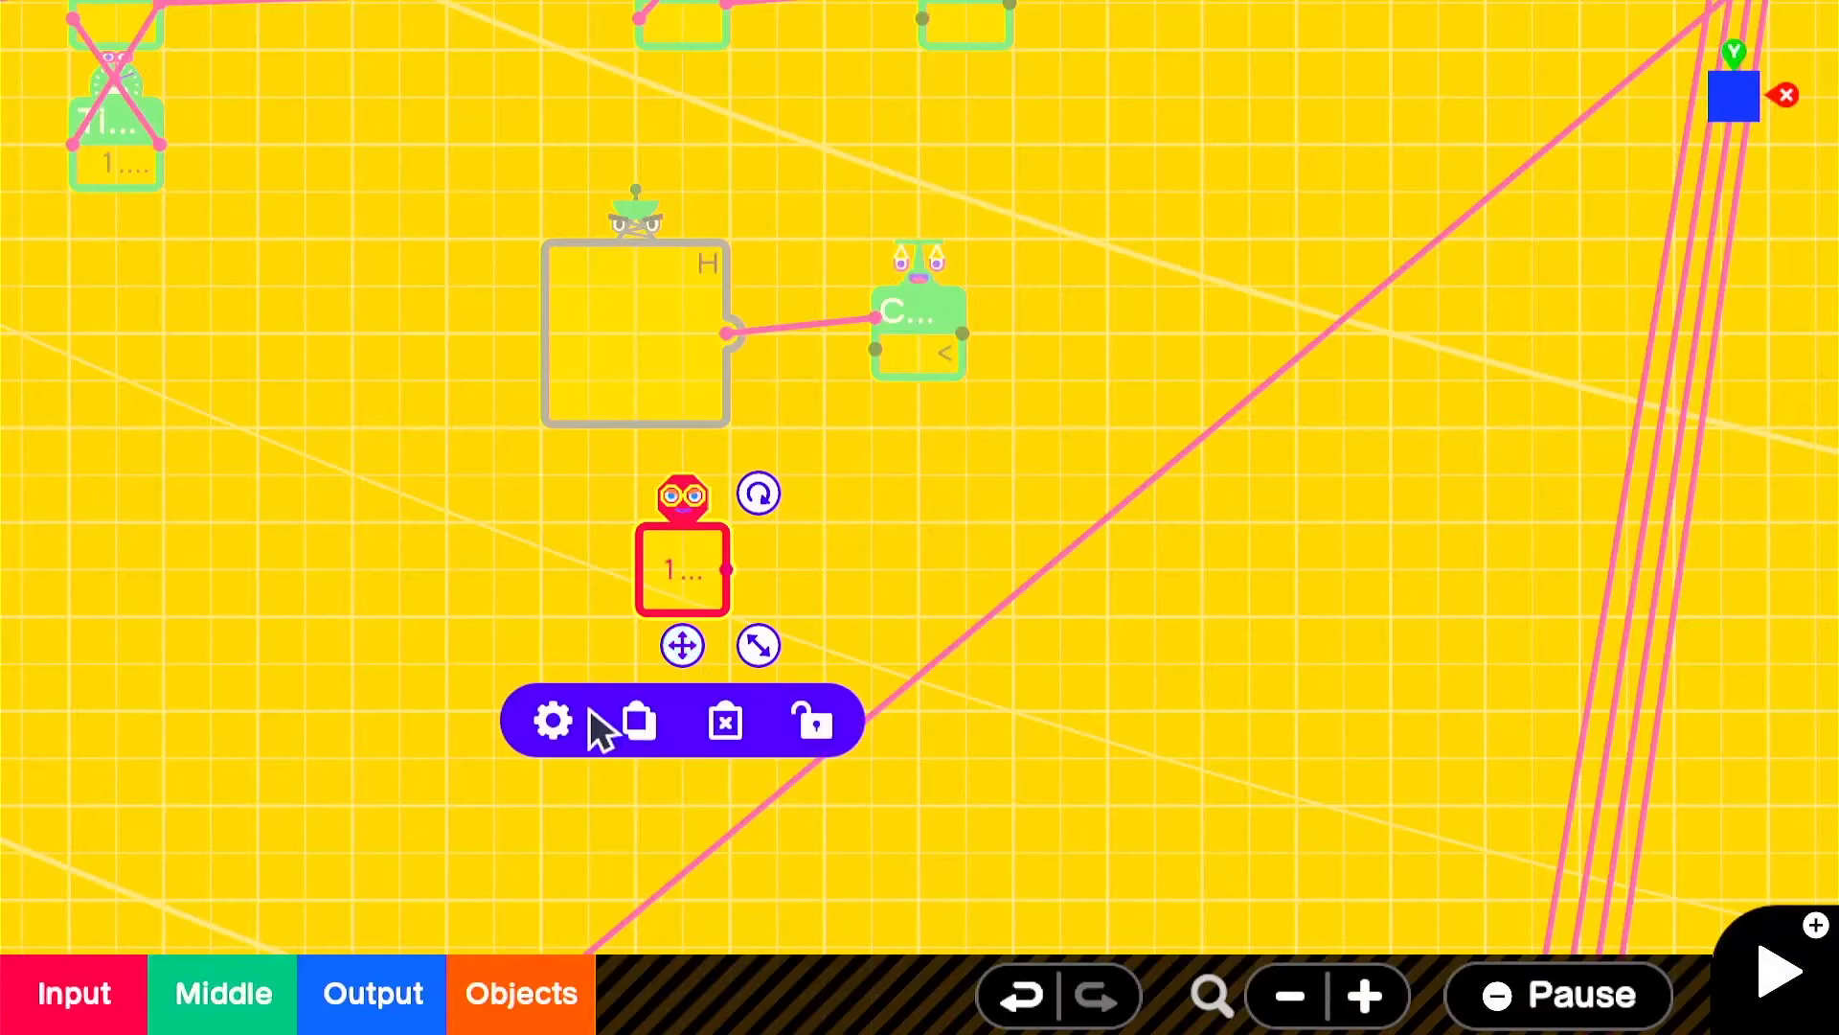
{"action": "left_click", "coordinate": [560, 721]}
{"action": "left_click", "coordinate": [968, 218]}
{"action": "left_click", "coordinate": [801, 459]}
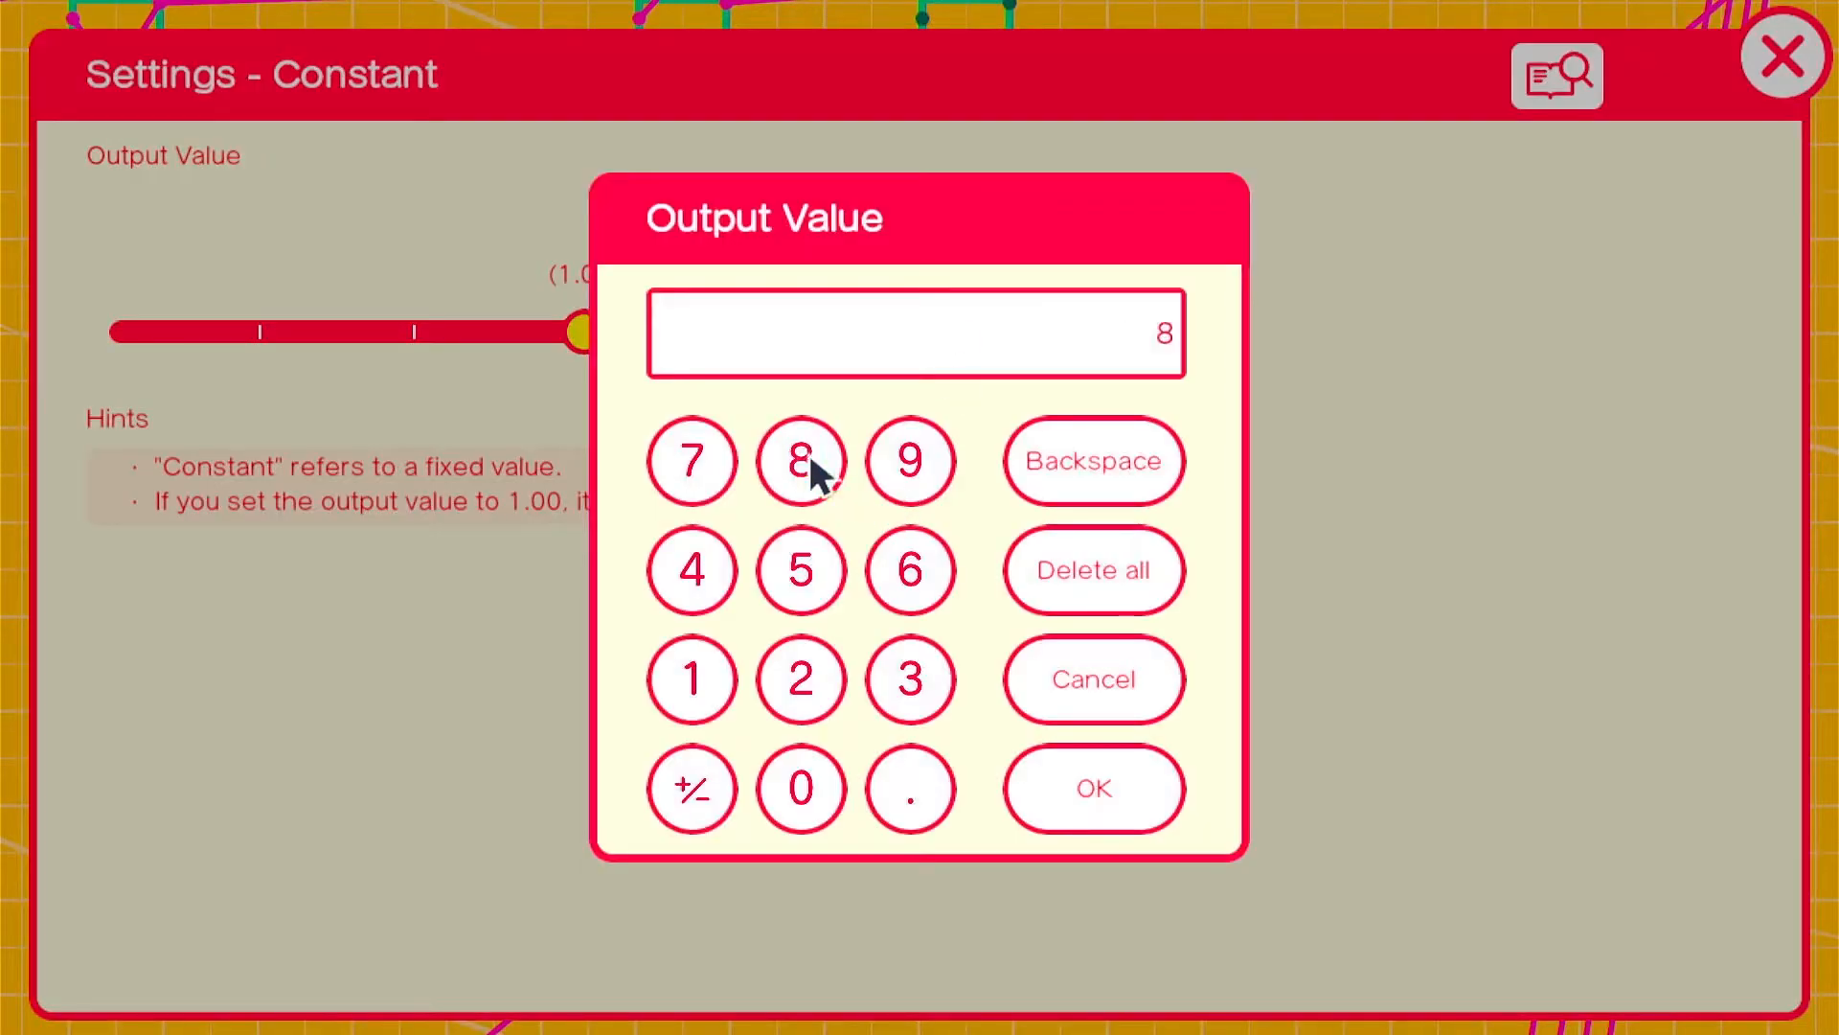
{"action": "left_click", "coordinate": [1078, 807]}
{"action": "left_click", "coordinate": [1782, 56]}
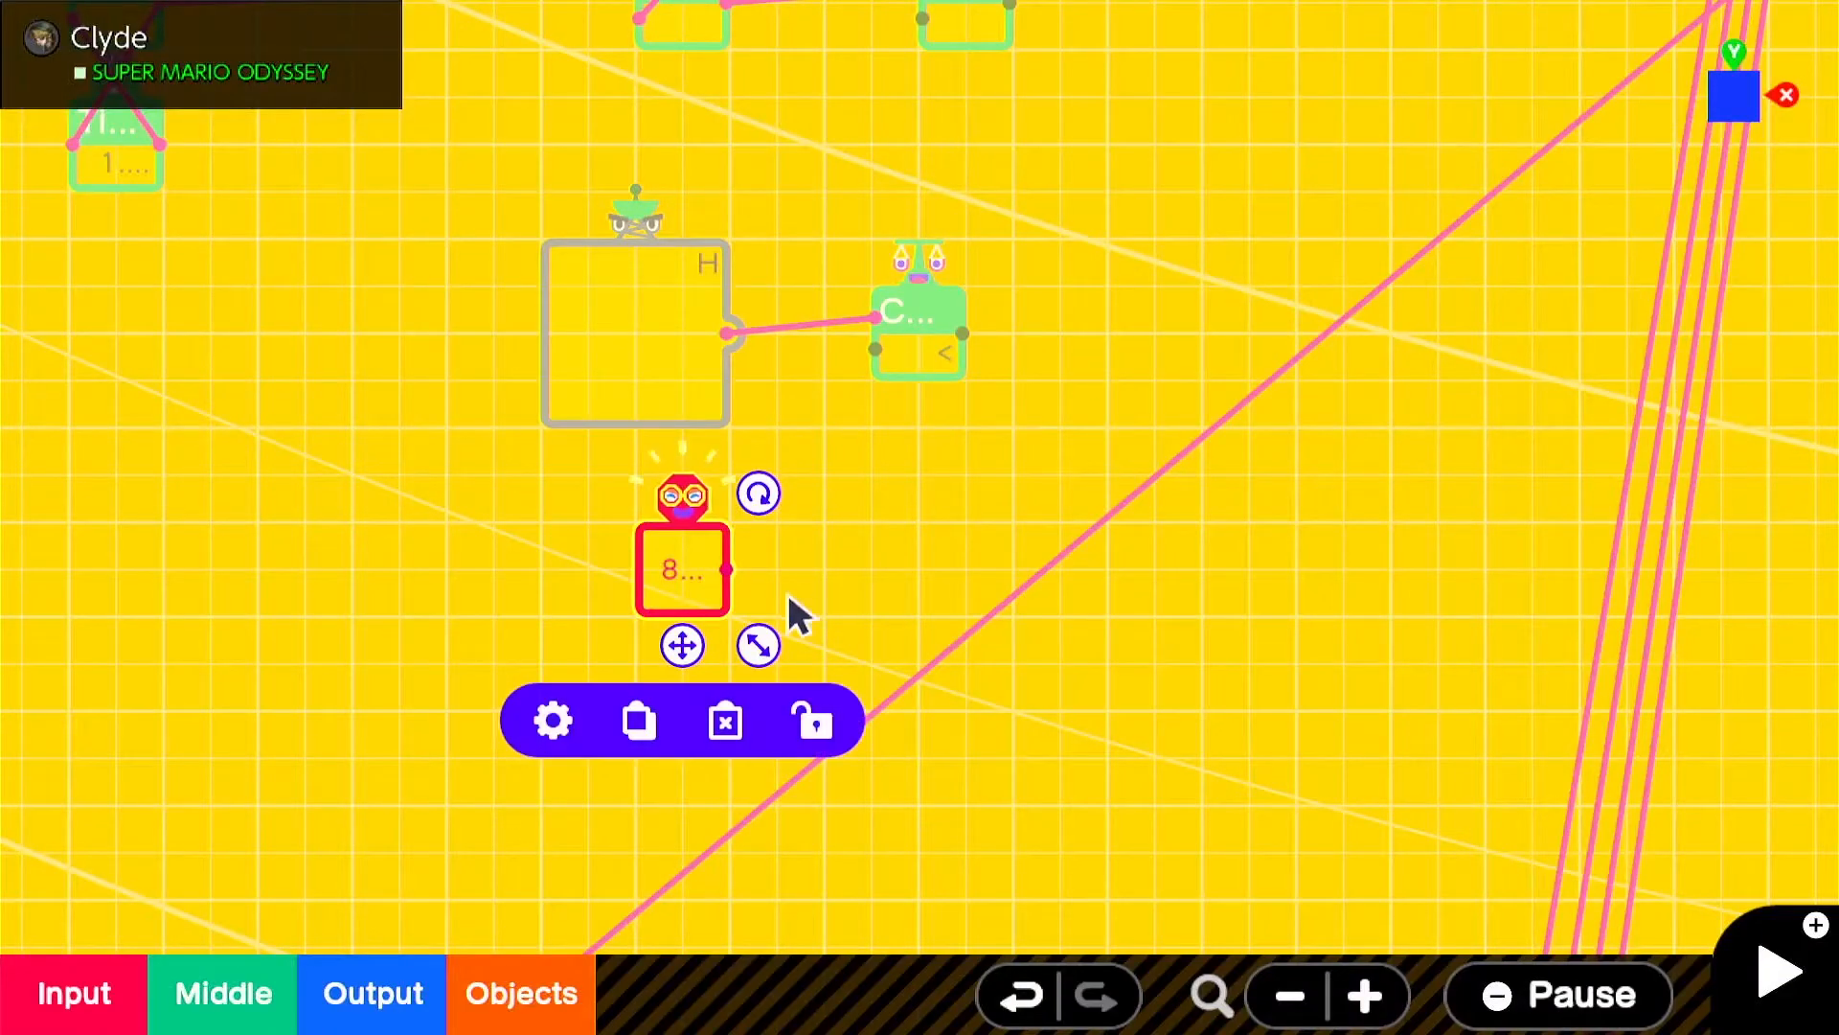
- Connect the Constant to the Comparison's second input, and the Comparison's output to the second AND's second input
{"action": "left_click_drag", "start_coordinate": [802, 527], "coordinate": [875, 348]}
{"action": "left_click_drag", "start_coordinate": [911, 428], "coordinate": [751, 658]}
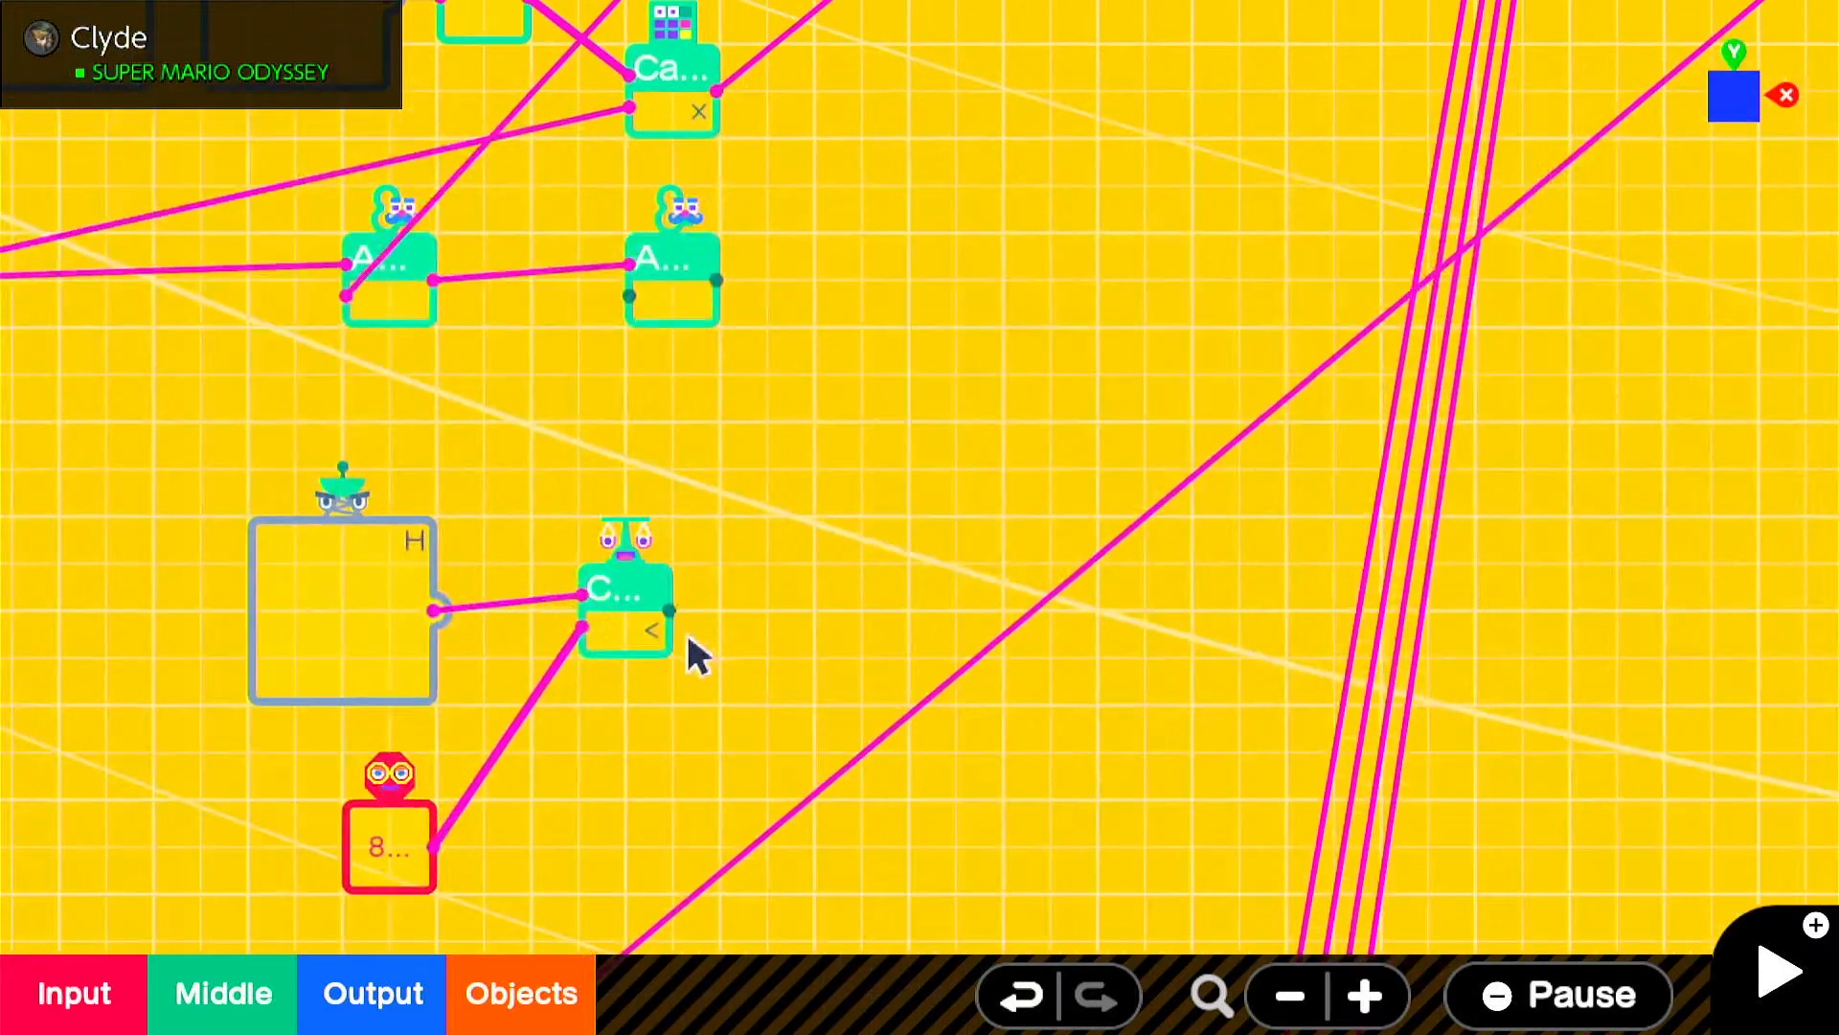
{"action": "left_click_drag", "start_coordinate": [670, 611], "coordinate": [665, 359]}
{"action": "left_click_drag", "start_coordinate": [686, 476], "coordinate": [1077, 356]}
{"action": "right_click_drag", "start_coordinate": [493, 328], "coordinate": [1176, 788]}
{"action": "left_click_drag", "start_coordinate": [778, 809], "coordinate": [615, 763]}
{"action": "left_click", "coordinate": [1134, 447]}
{"action": "left_click_drag", "start_coordinate": [1140, 465], "coordinate": [910, 724]}
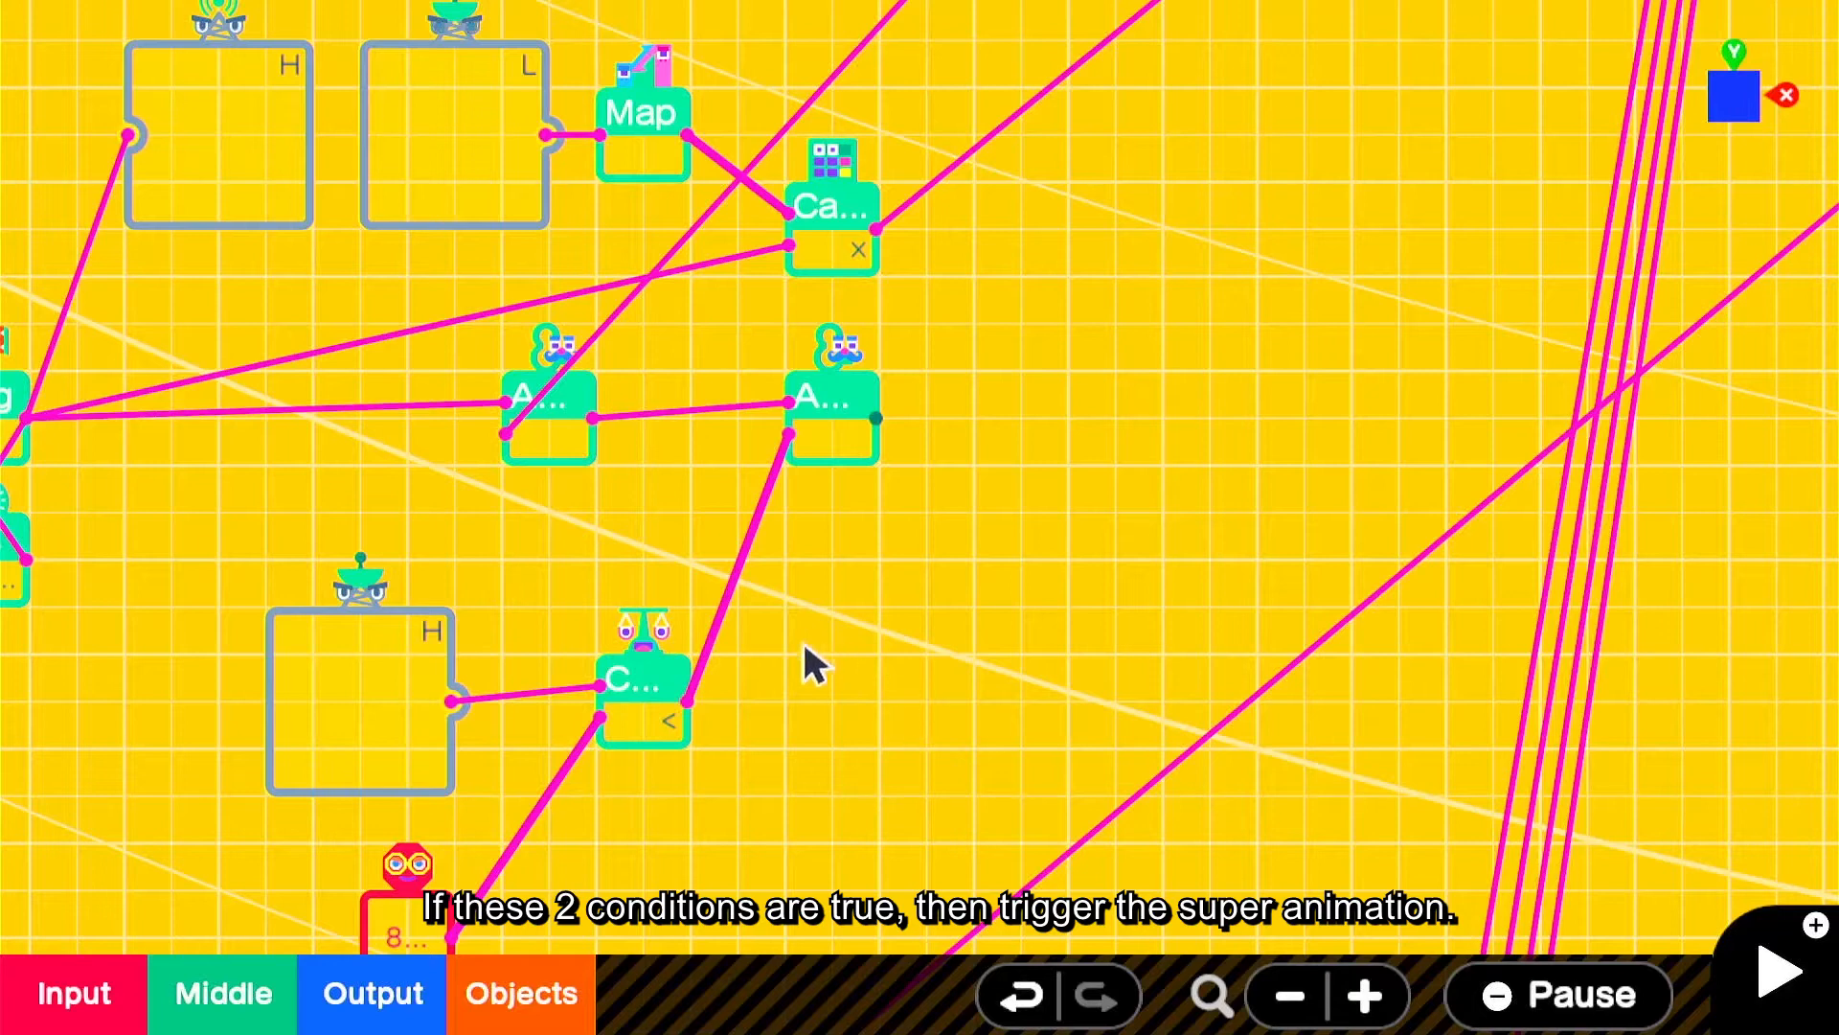
- Add a Flag nodon beside the second AND nodon and connect the AND's output to the Flag's first input
{"action": "left_click", "coordinate": [230, 987]}
{"action": "left_click", "coordinate": [345, 649]}
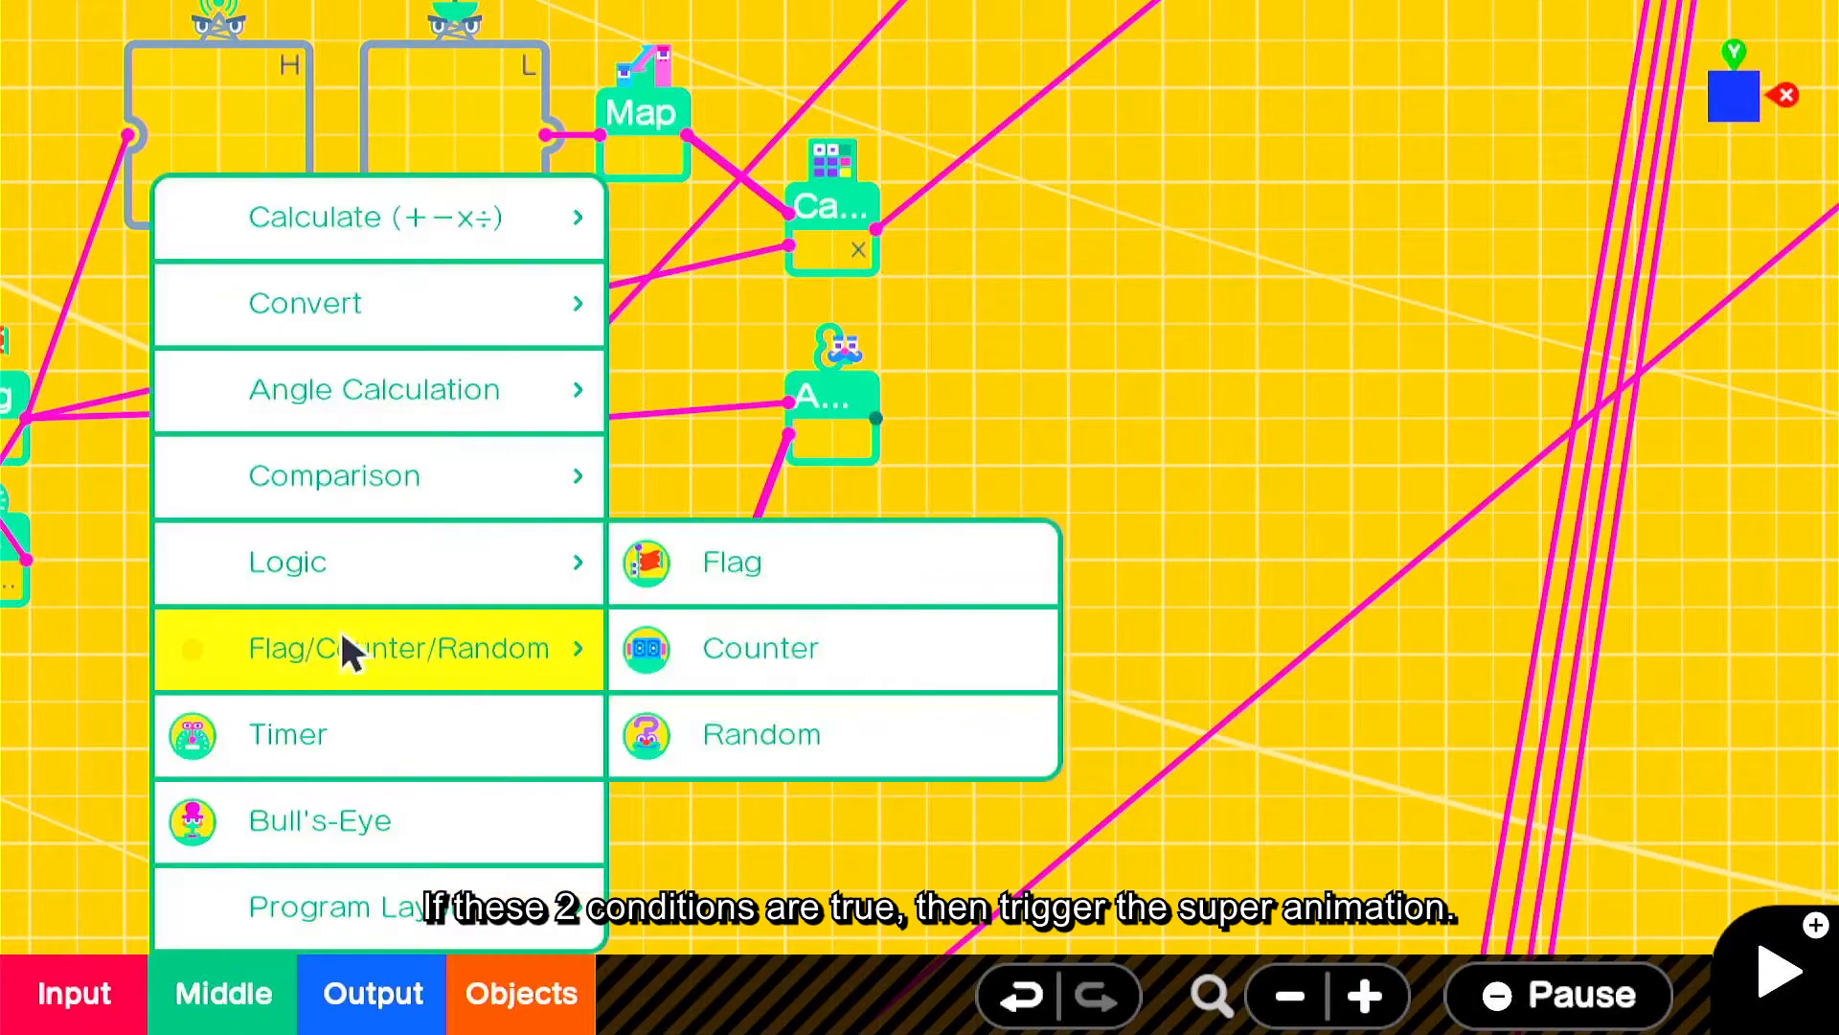
{"action": "left_click", "coordinate": [808, 575]}
{"action": "left_click_drag", "start_coordinate": [924, 587], "coordinate": [1109, 489]}
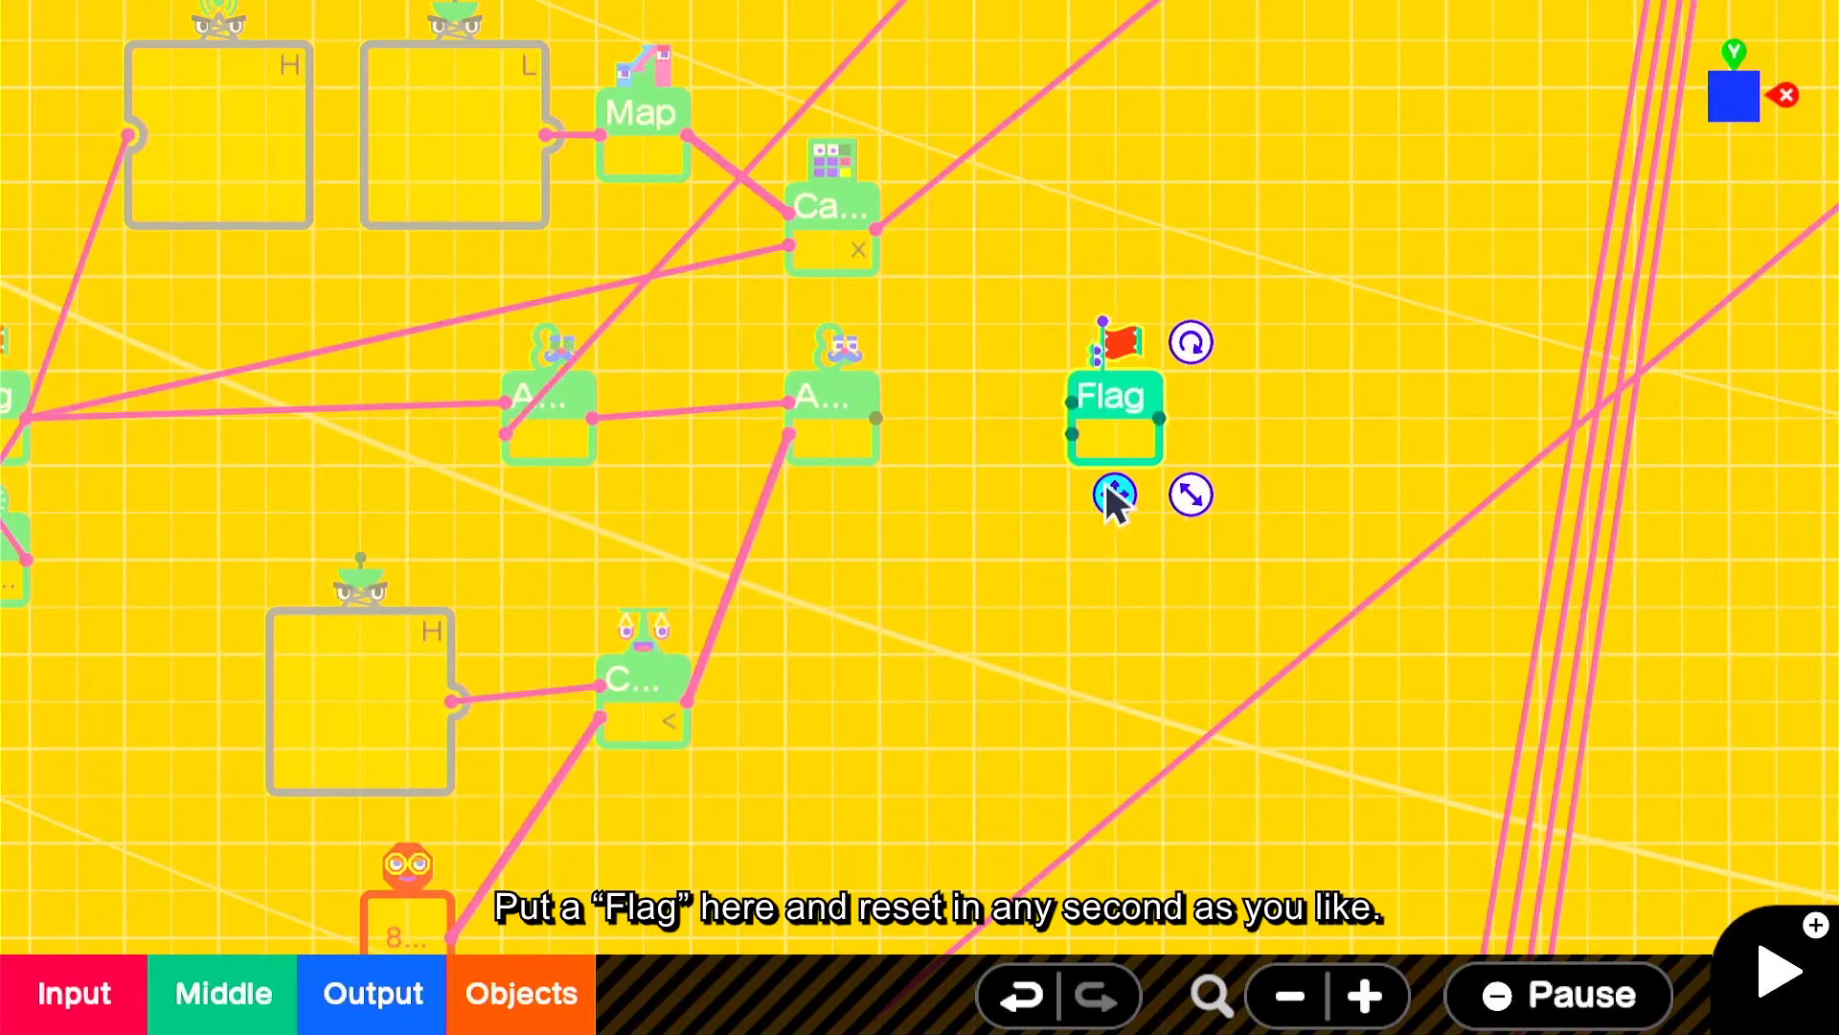
{"action": "left_click_drag", "start_coordinate": [1072, 400], "coordinate": [878, 419]}
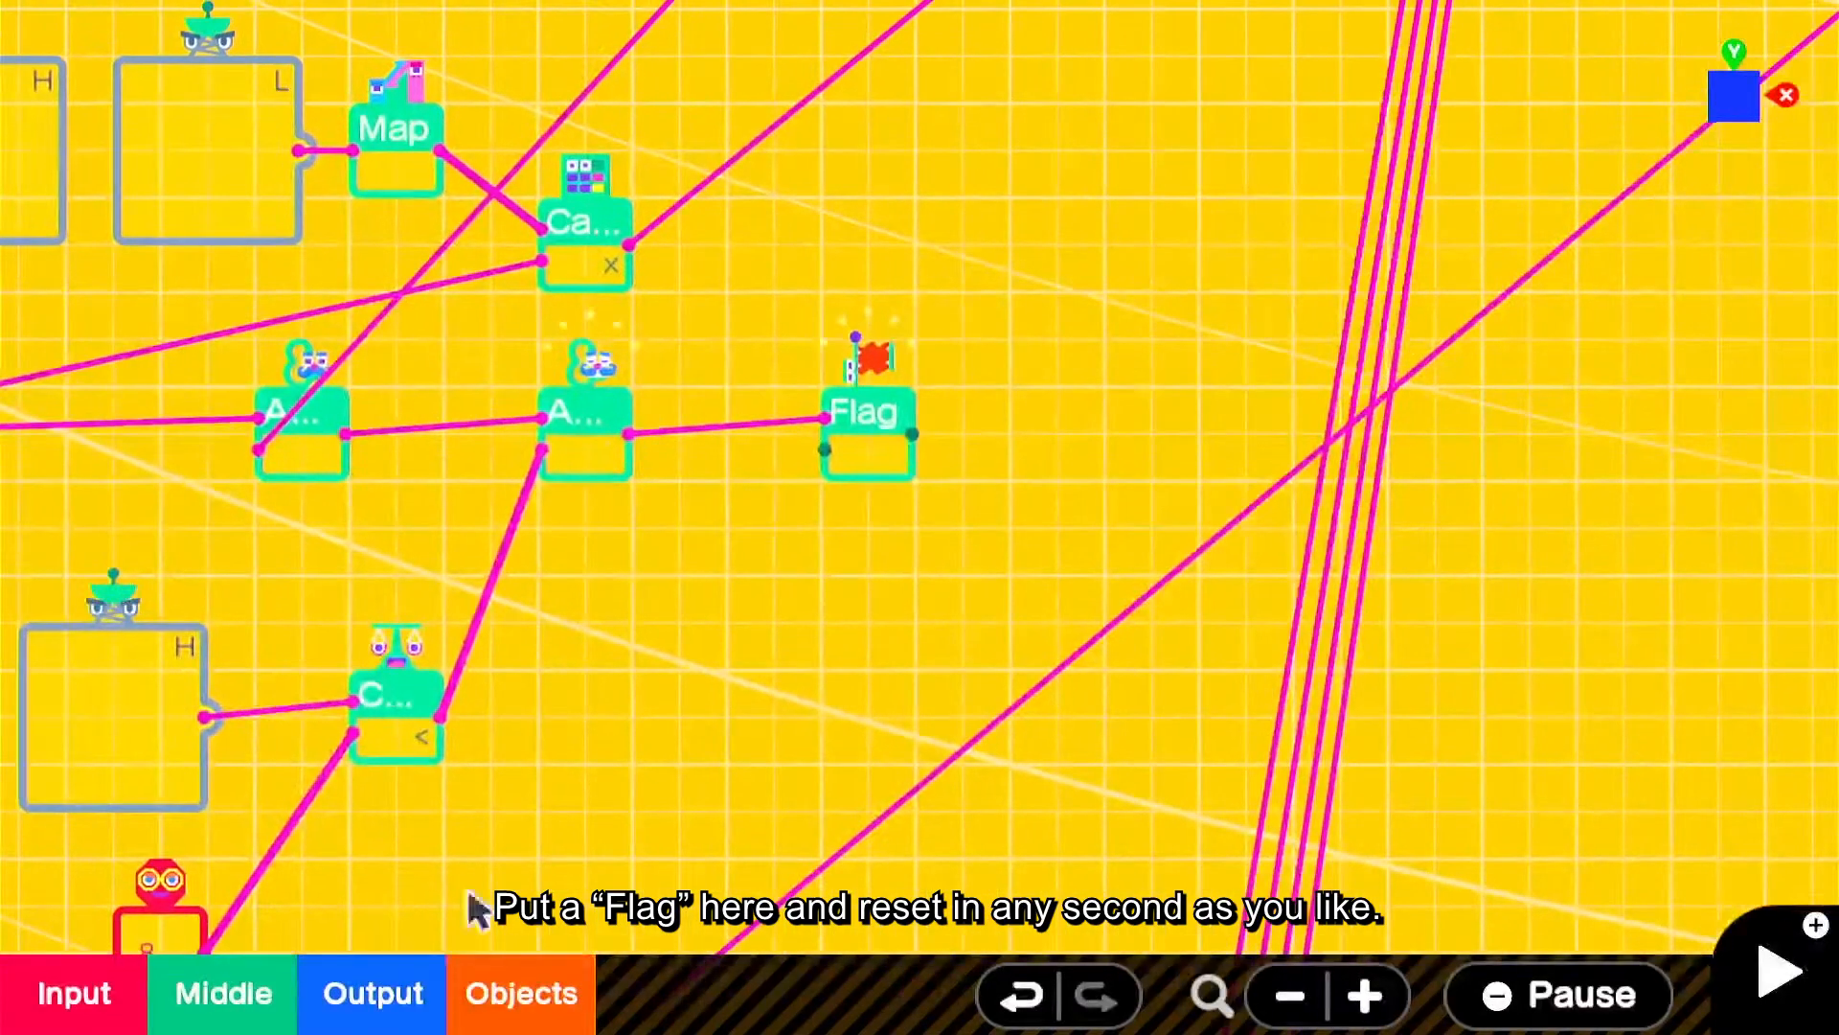
- Add a Timer nodon below the new Flag, feed it from the Flag's output and connect its output to the Flag's reset input
{"action": "left_click", "coordinate": [230, 993]}
{"action": "left_click", "coordinate": [374, 728]}
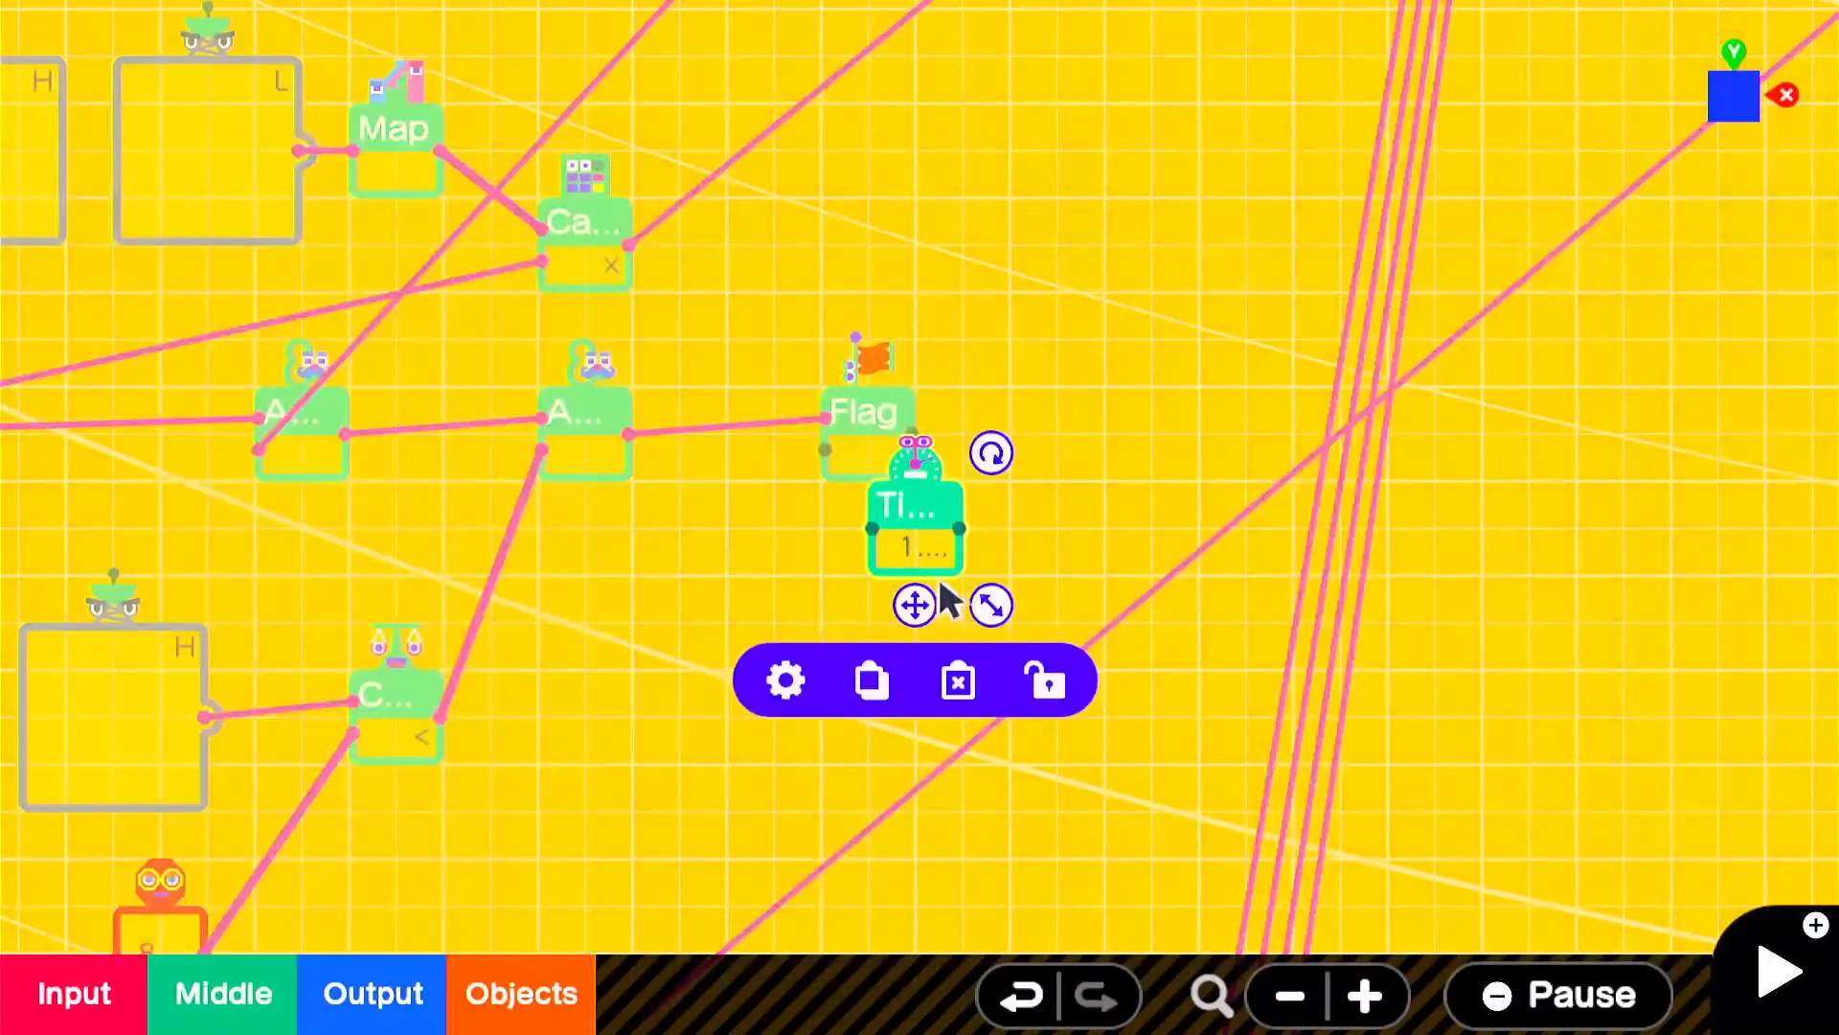
{"action": "left_click_drag", "start_coordinate": [912, 604], "coordinate": [866, 697]}
{"action": "left_click_drag", "start_coordinate": [825, 622], "coordinate": [912, 434]}
{"action": "left_click_drag", "start_coordinate": [912, 622], "coordinate": [825, 449]}
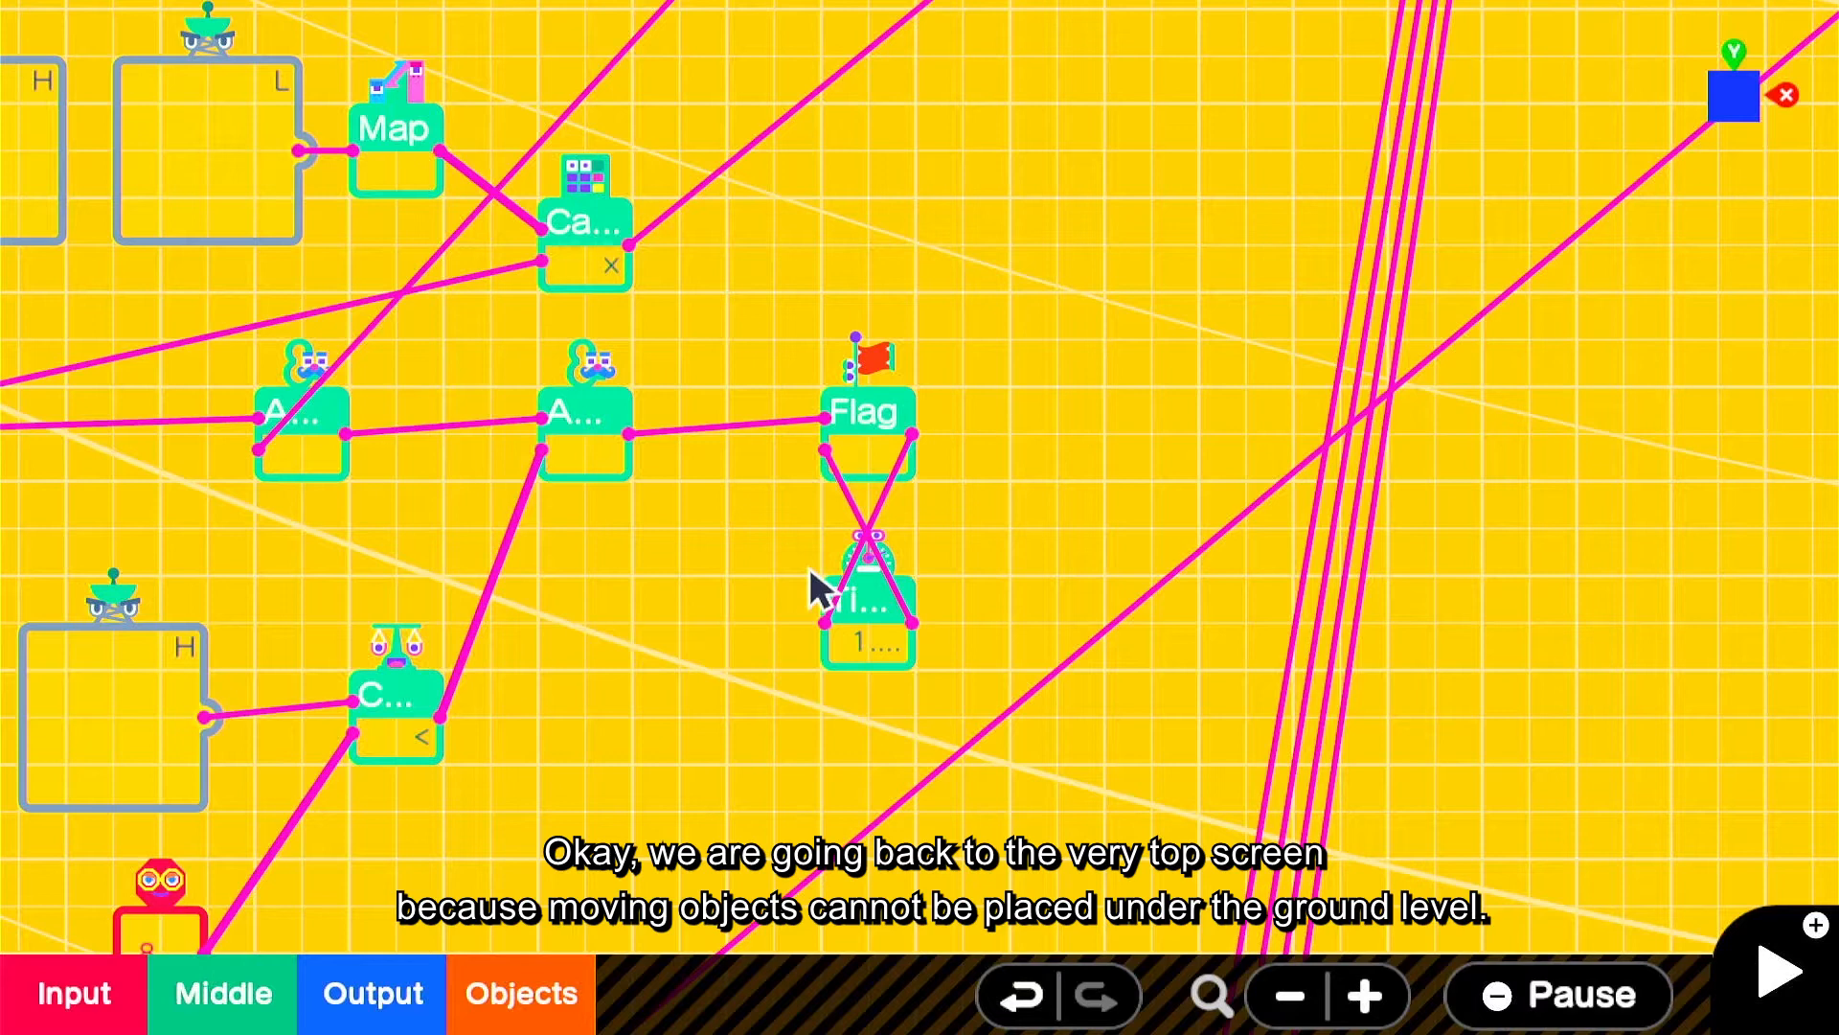
- Add a Wormhole Entrance nodon, enlarge it beside the new Flag, and connect the Flag's output to it
{"action": "left_click_drag", "start_coordinate": [807, 562], "coordinate": [575, 558]}
{"action": "left_click", "coordinate": [245, 1022]}
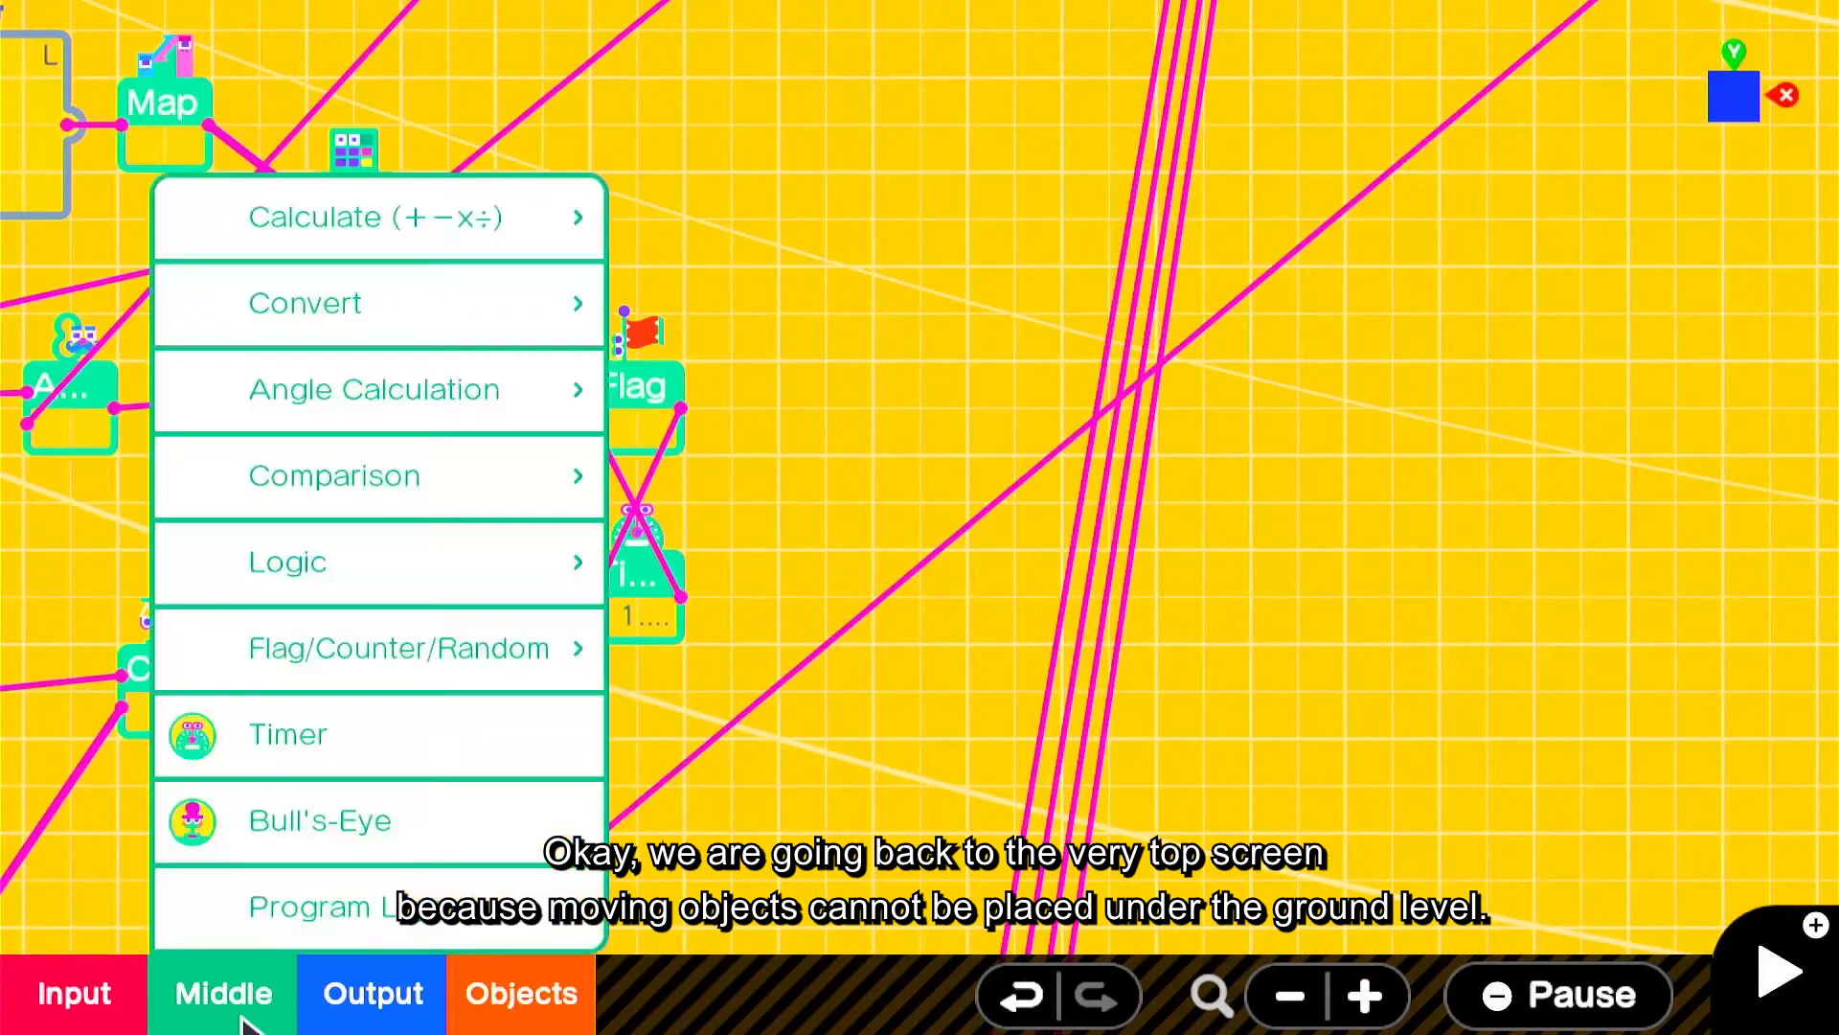
{"action": "left_click", "coordinate": [317, 907]}
{"action": "left_click", "coordinate": [801, 737]}
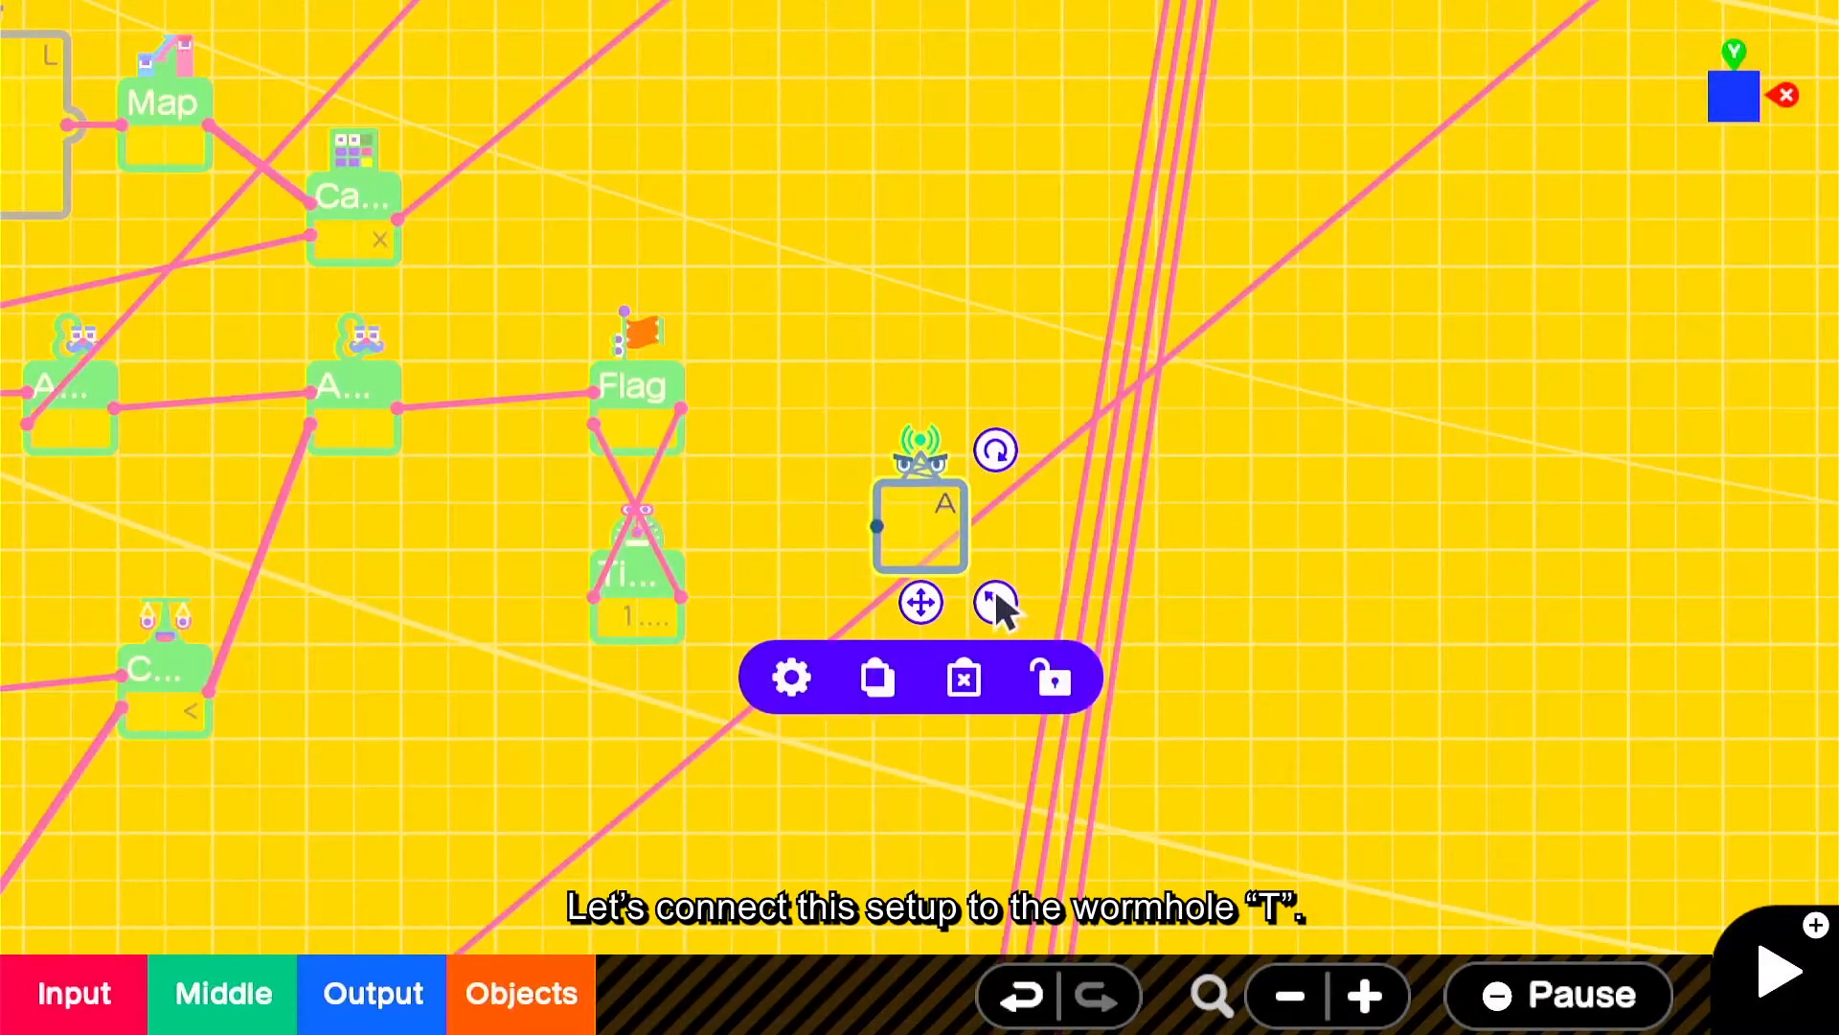
{"action": "left_click_drag", "start_coordinate": [994, 594], "coordinate": [938, 534]}
{"action": "scroll", "coordinate": [975, 495], "scroll_direction": "down", "scroll_amount": 3}
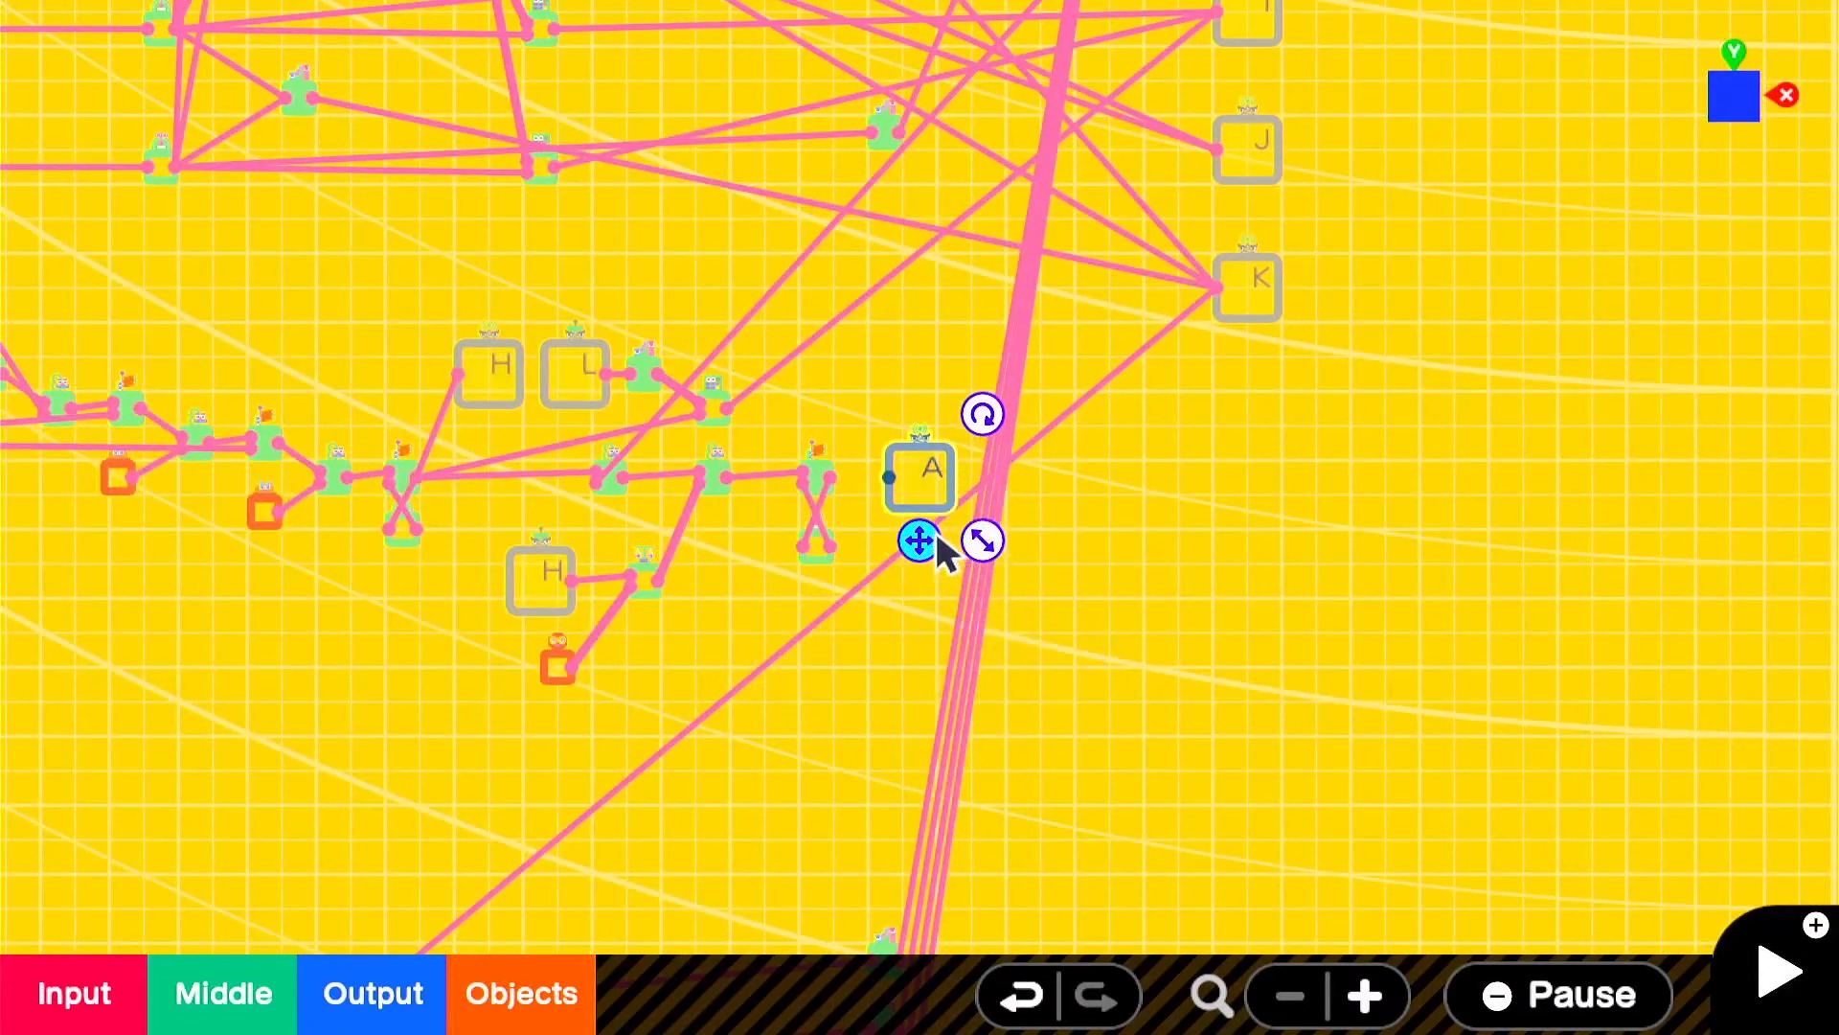
{"action": "left_click_drag", "start_coordinate": [895, 477], "coordinate": [830, 475]}
- Set the new Wormhole Entrance's ID to T
{"action": "left_click", "coordinate": [935, 465]}
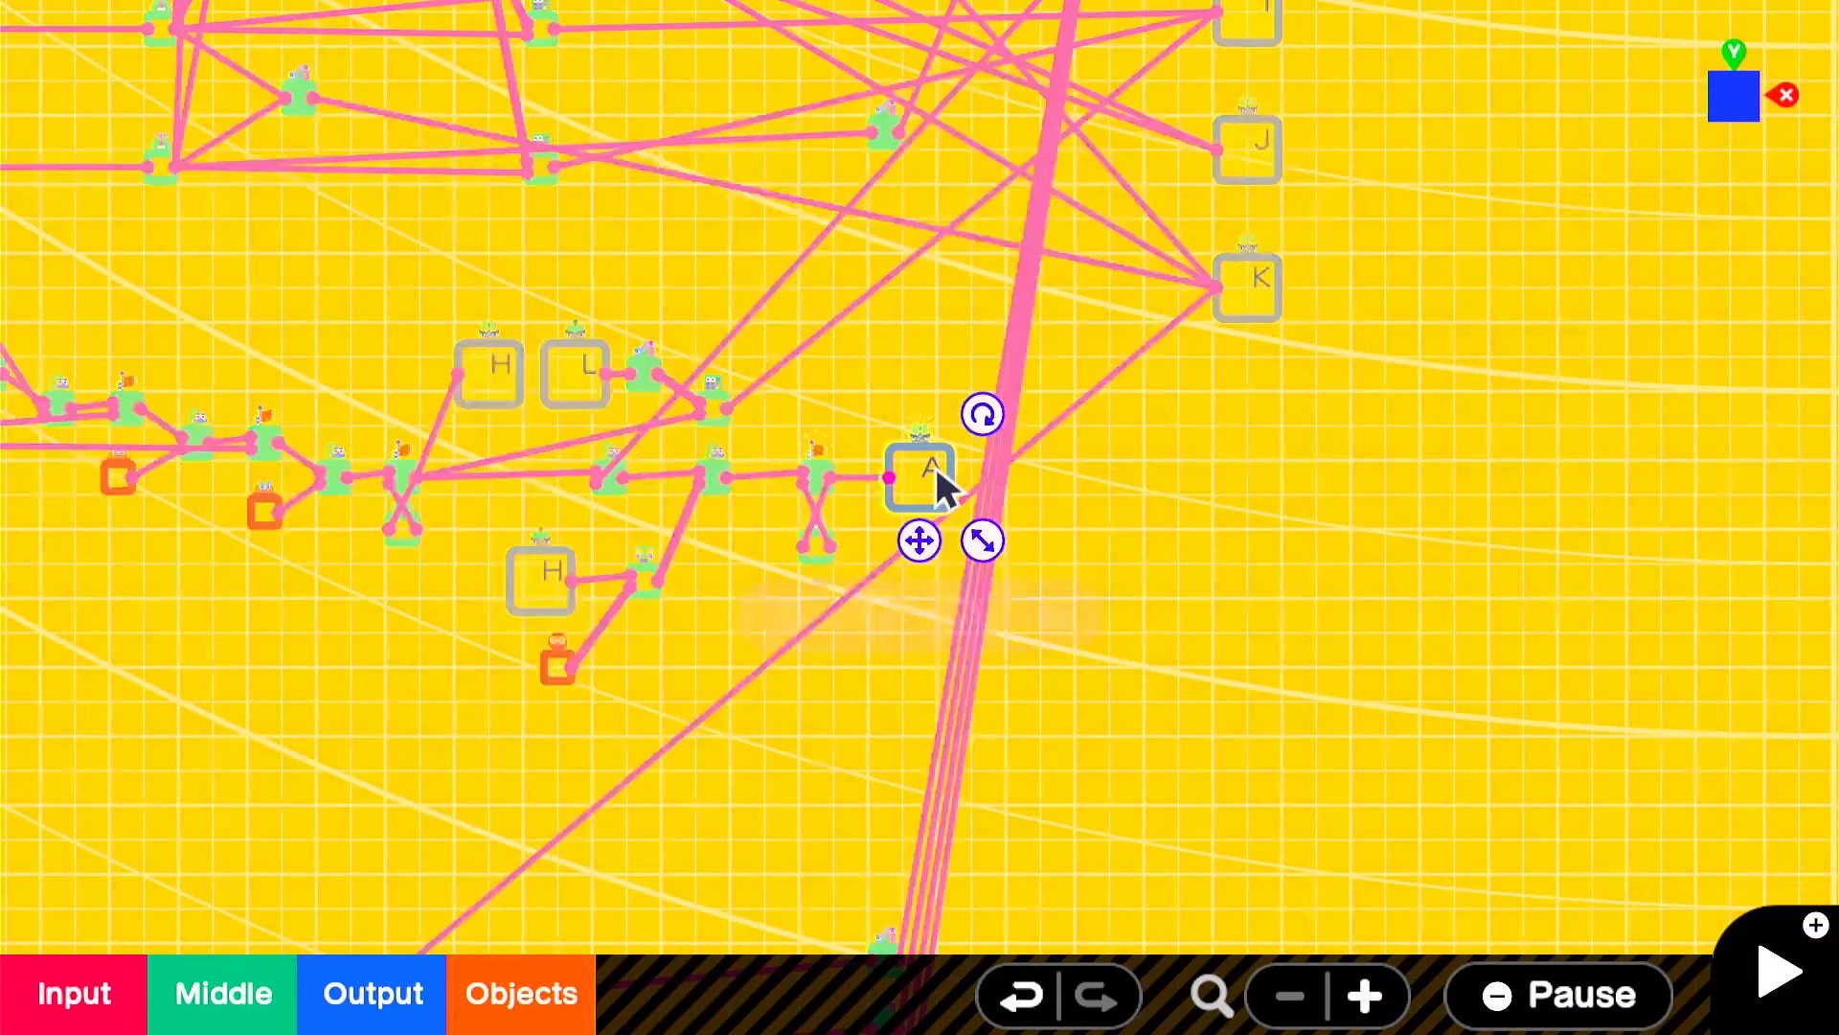
{"action": "left_click", "coordinate": [791, 616]}
{"action": "left_click", "coordinate": [623, 390]}
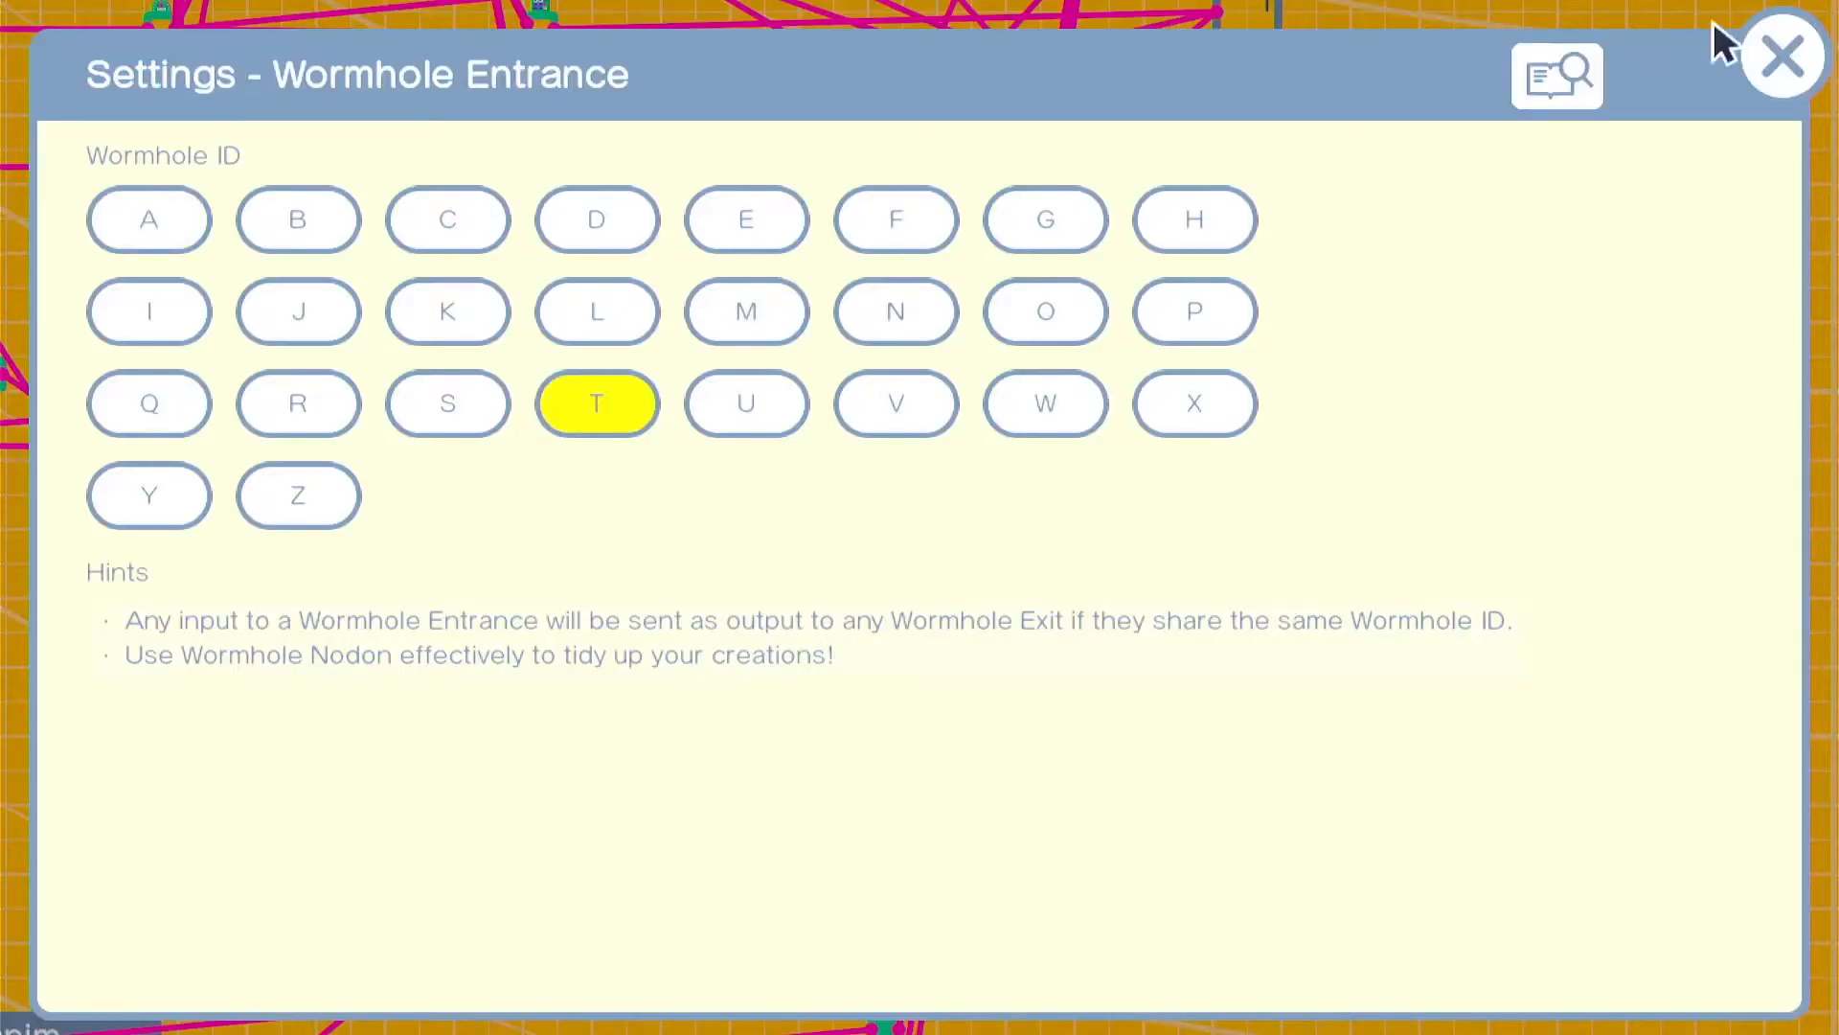
{"action": "left_click", "coordinate": [1768, 60]}
- Add a Box object at the centre of the game screen, midway between the two Person nodons
{"action": "left_click_drag", "start_coordinate": [1386, 29], "coordinate": [1150, 826]}
{"action": "left_click_drag", "start_coordinate": [1302, 278], "coordinate": [738, 932]}
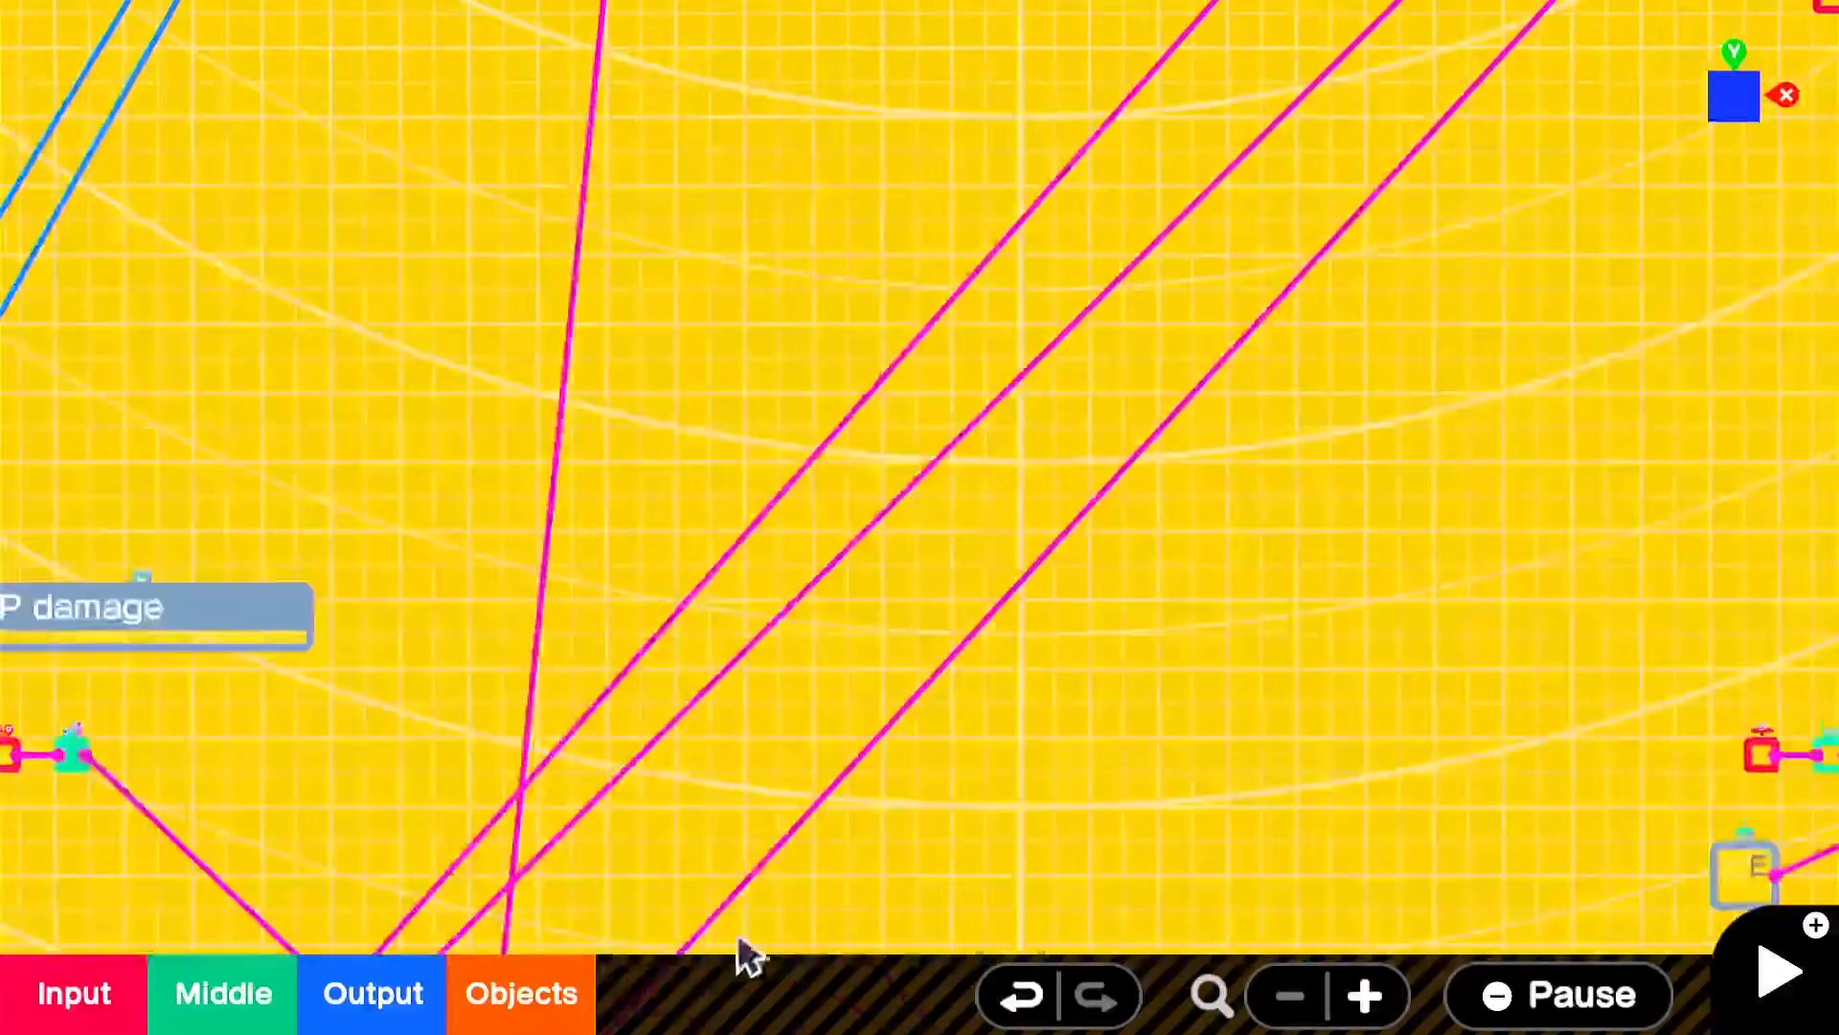
{"action": "left_click_drag", "start_coordinate": [1154, 120], "coordinate": [1133, 914]}
{"action": "left_click_drag", "start_coordinate": [1037, 57], "coordinate": [1085, 780]}
{"action": "left_click_drag", "start_coordinate": [1161, 226], "coordinate": [1108, 509]}
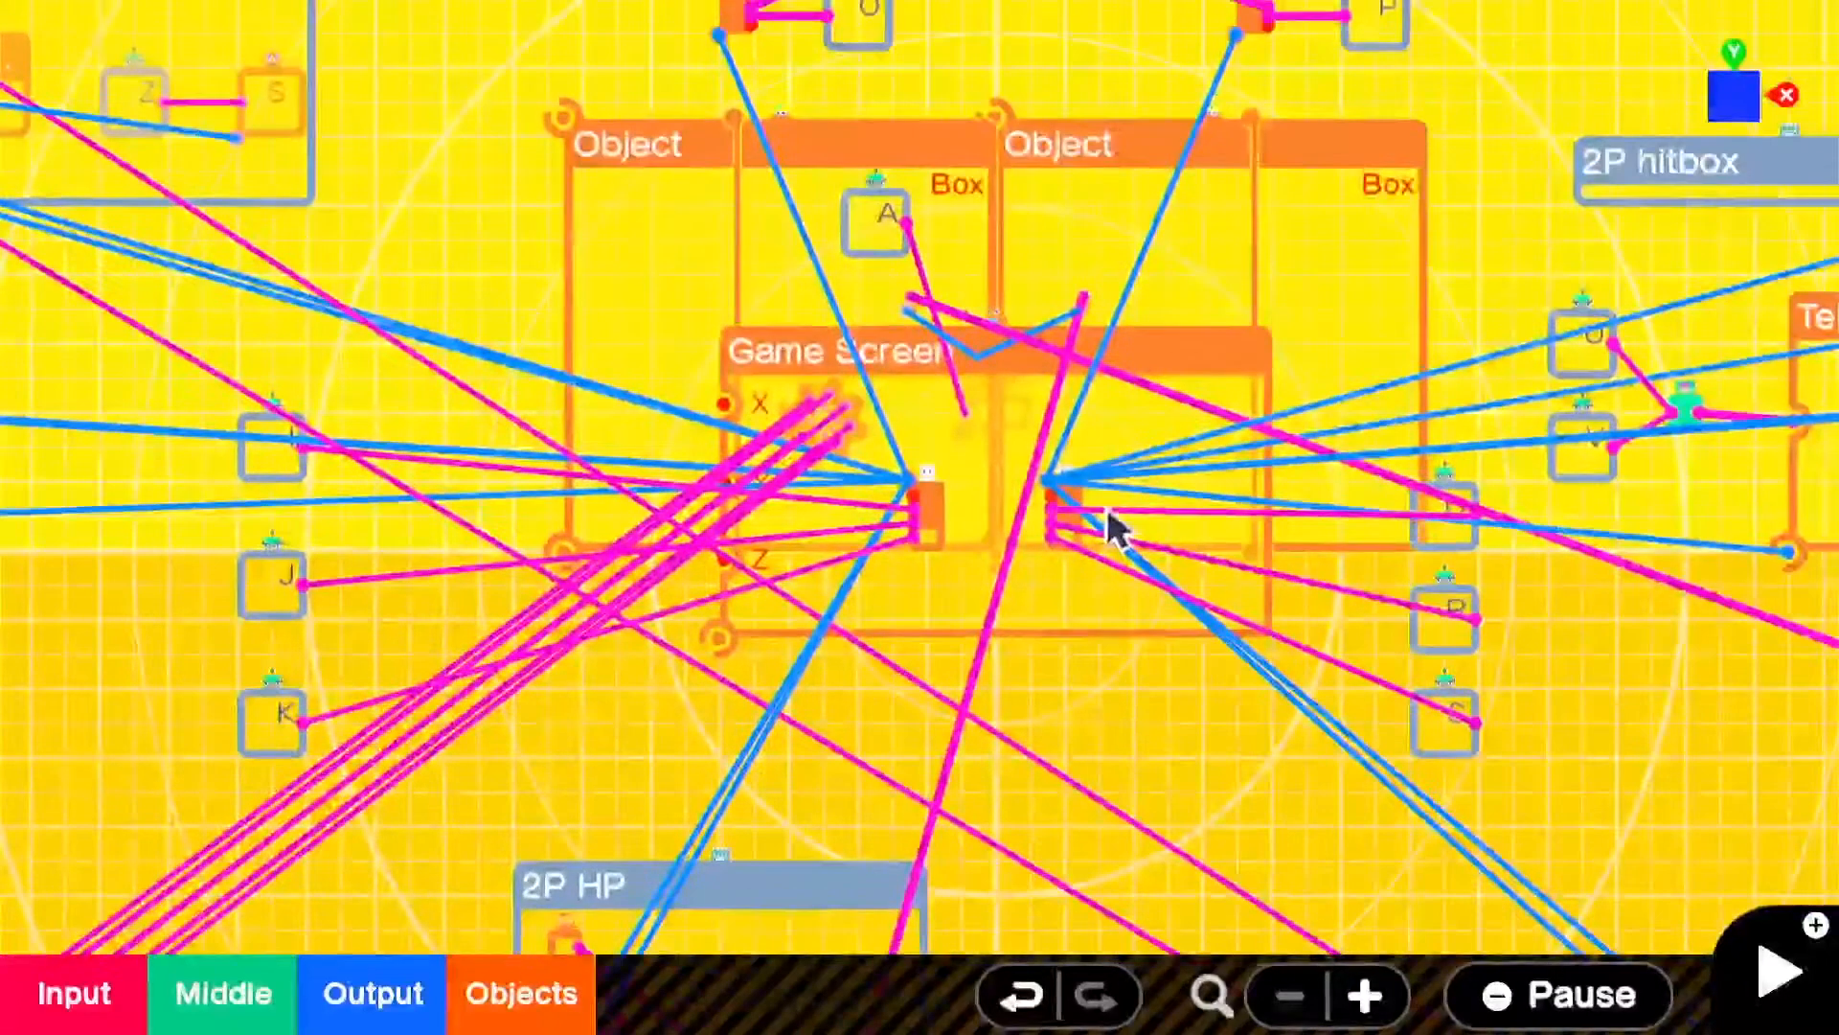
{"action": "scroll", "coordinate": [988, 414], "scroll_direction": "up", "scroll_amount": 1}
{"action": "left_click_drag", "start_coordinate": [1096, 435], "coordinate": [994, 441]}
{"action": "left_click", "coordinate": [521, 993]}
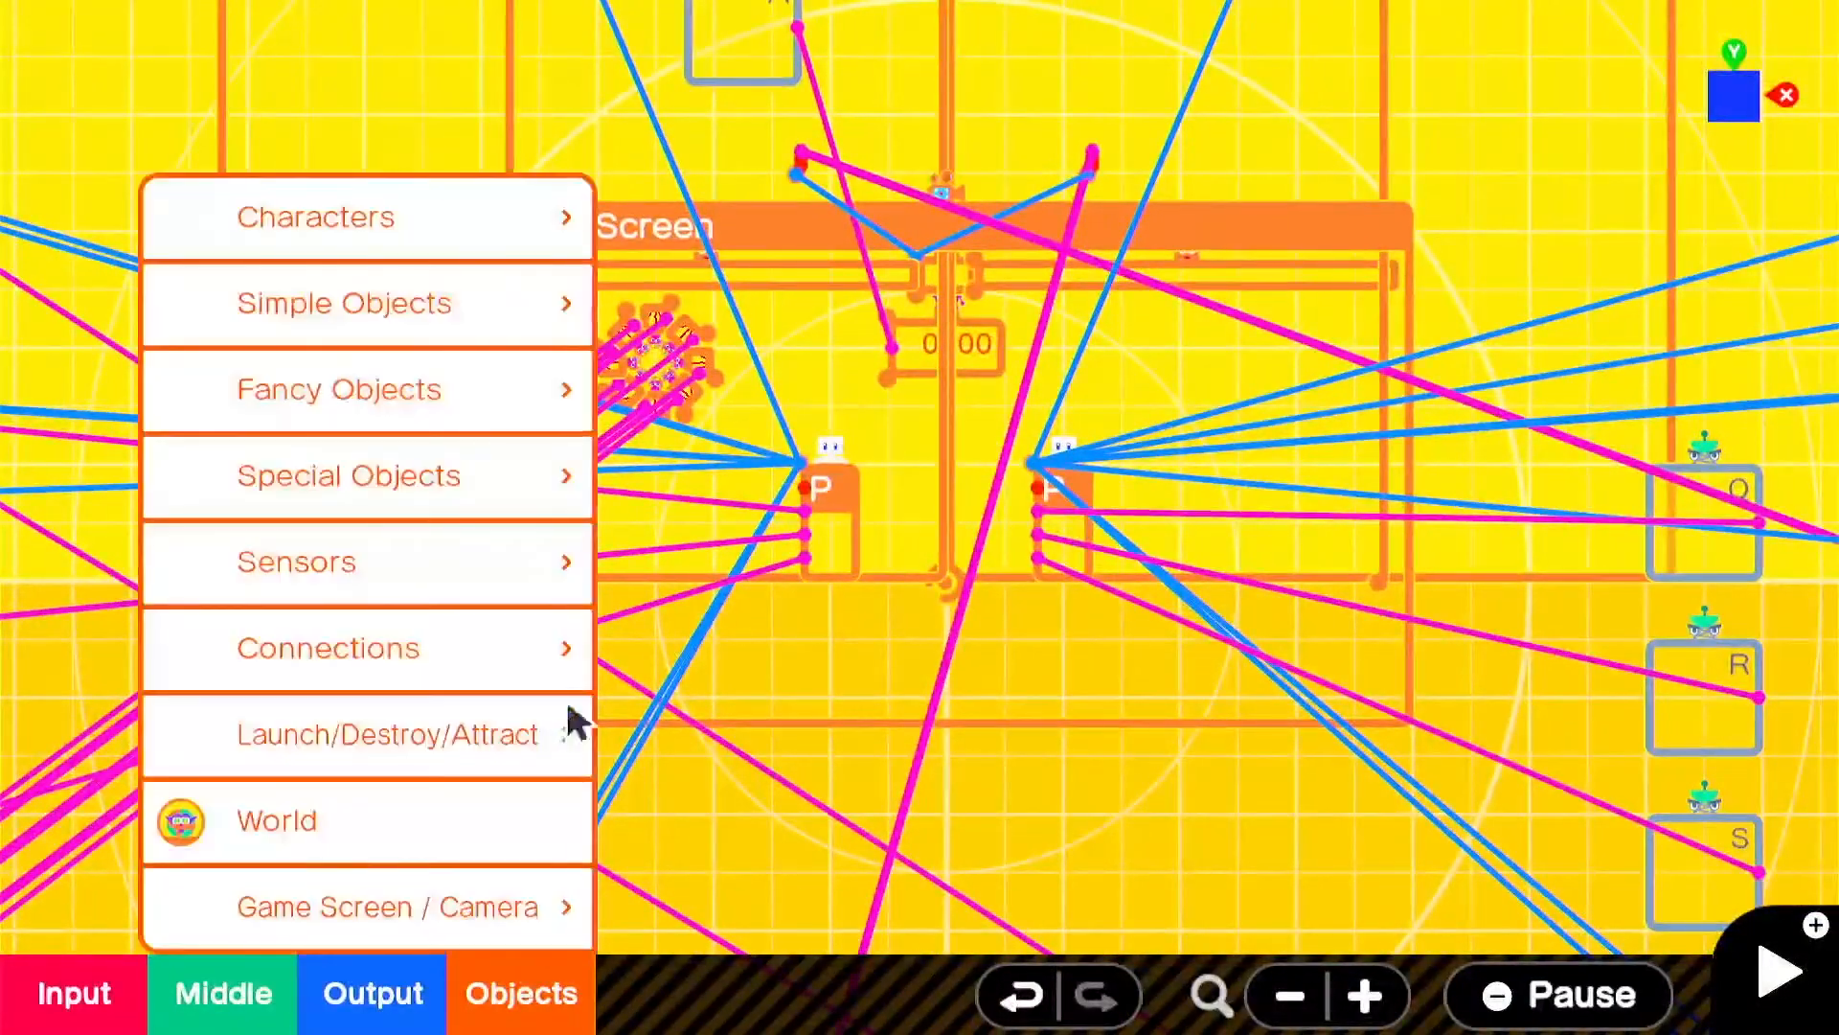
{"action": "left_click", "coordinate": [505, 307]}
{"action": "left_click", "coordinate": [846, 303]}
{"action": "scroll", "coordinate": [889, 460], "scroll_direction": "up", "scroll_amount": 3}
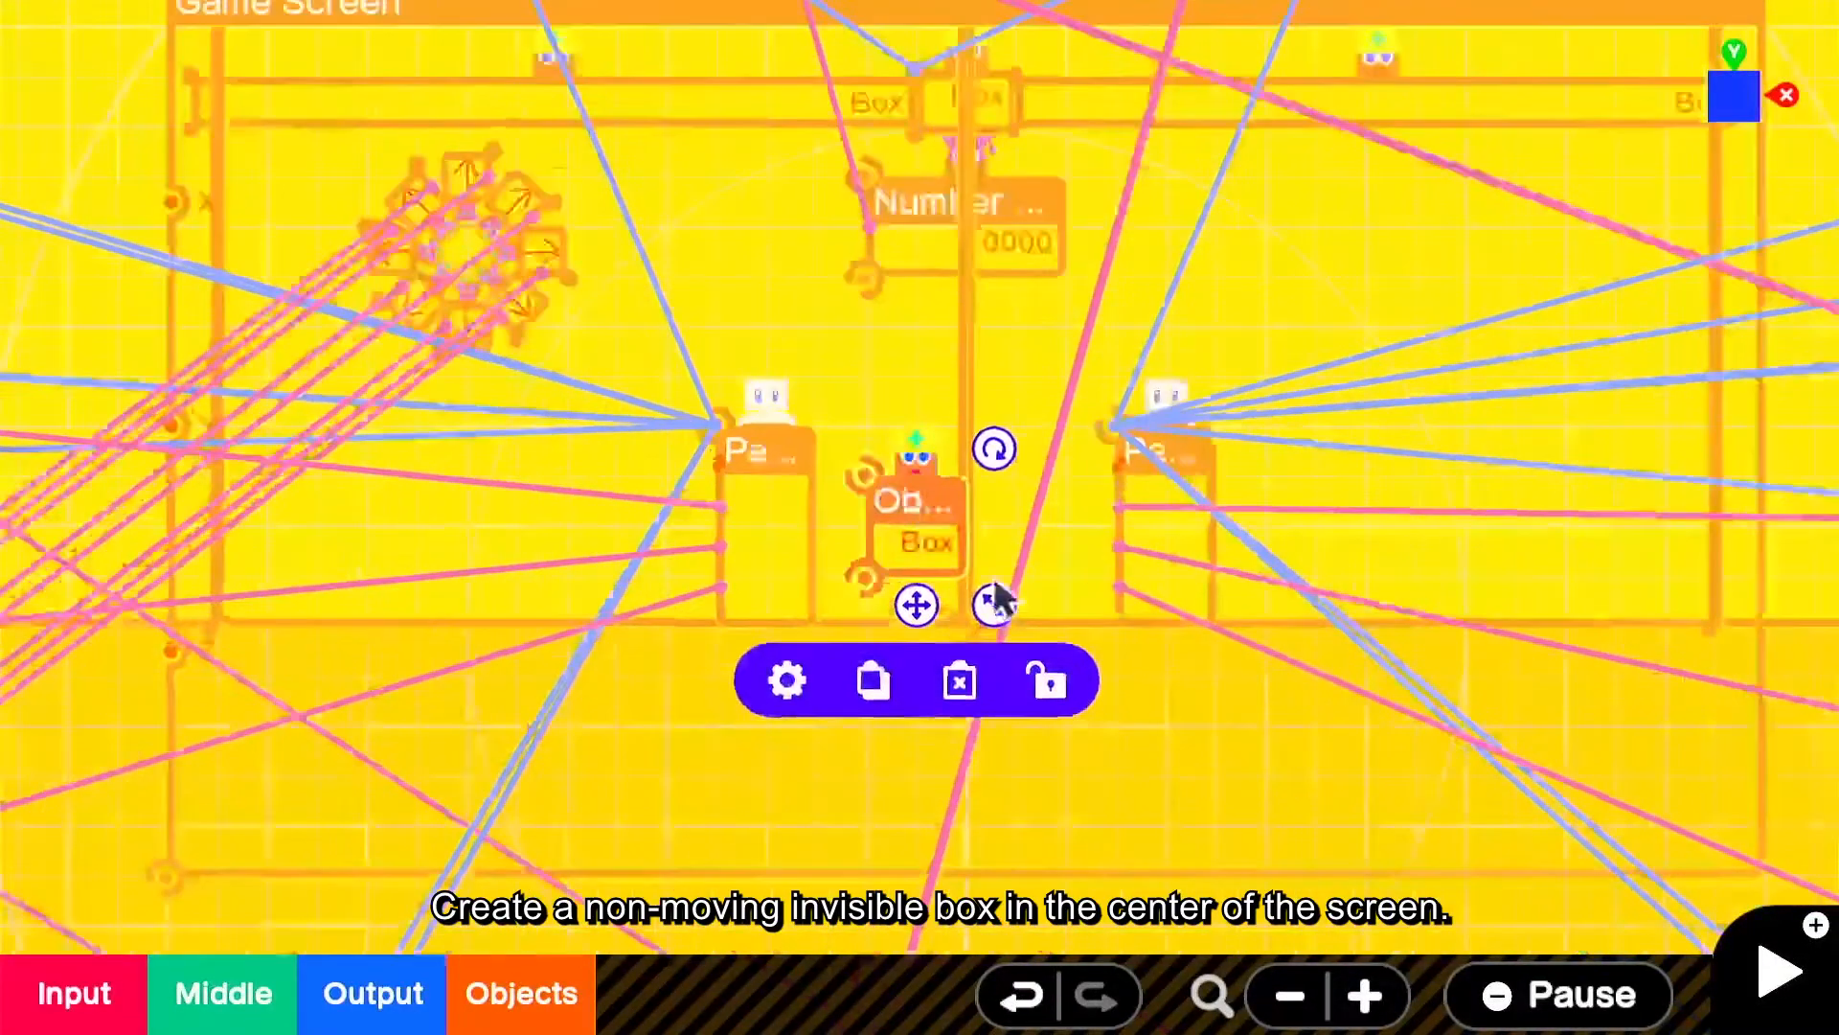
{"action": "left_click_drag", "start_coordinate": [936, 629], "coordinate": [986, 565]}
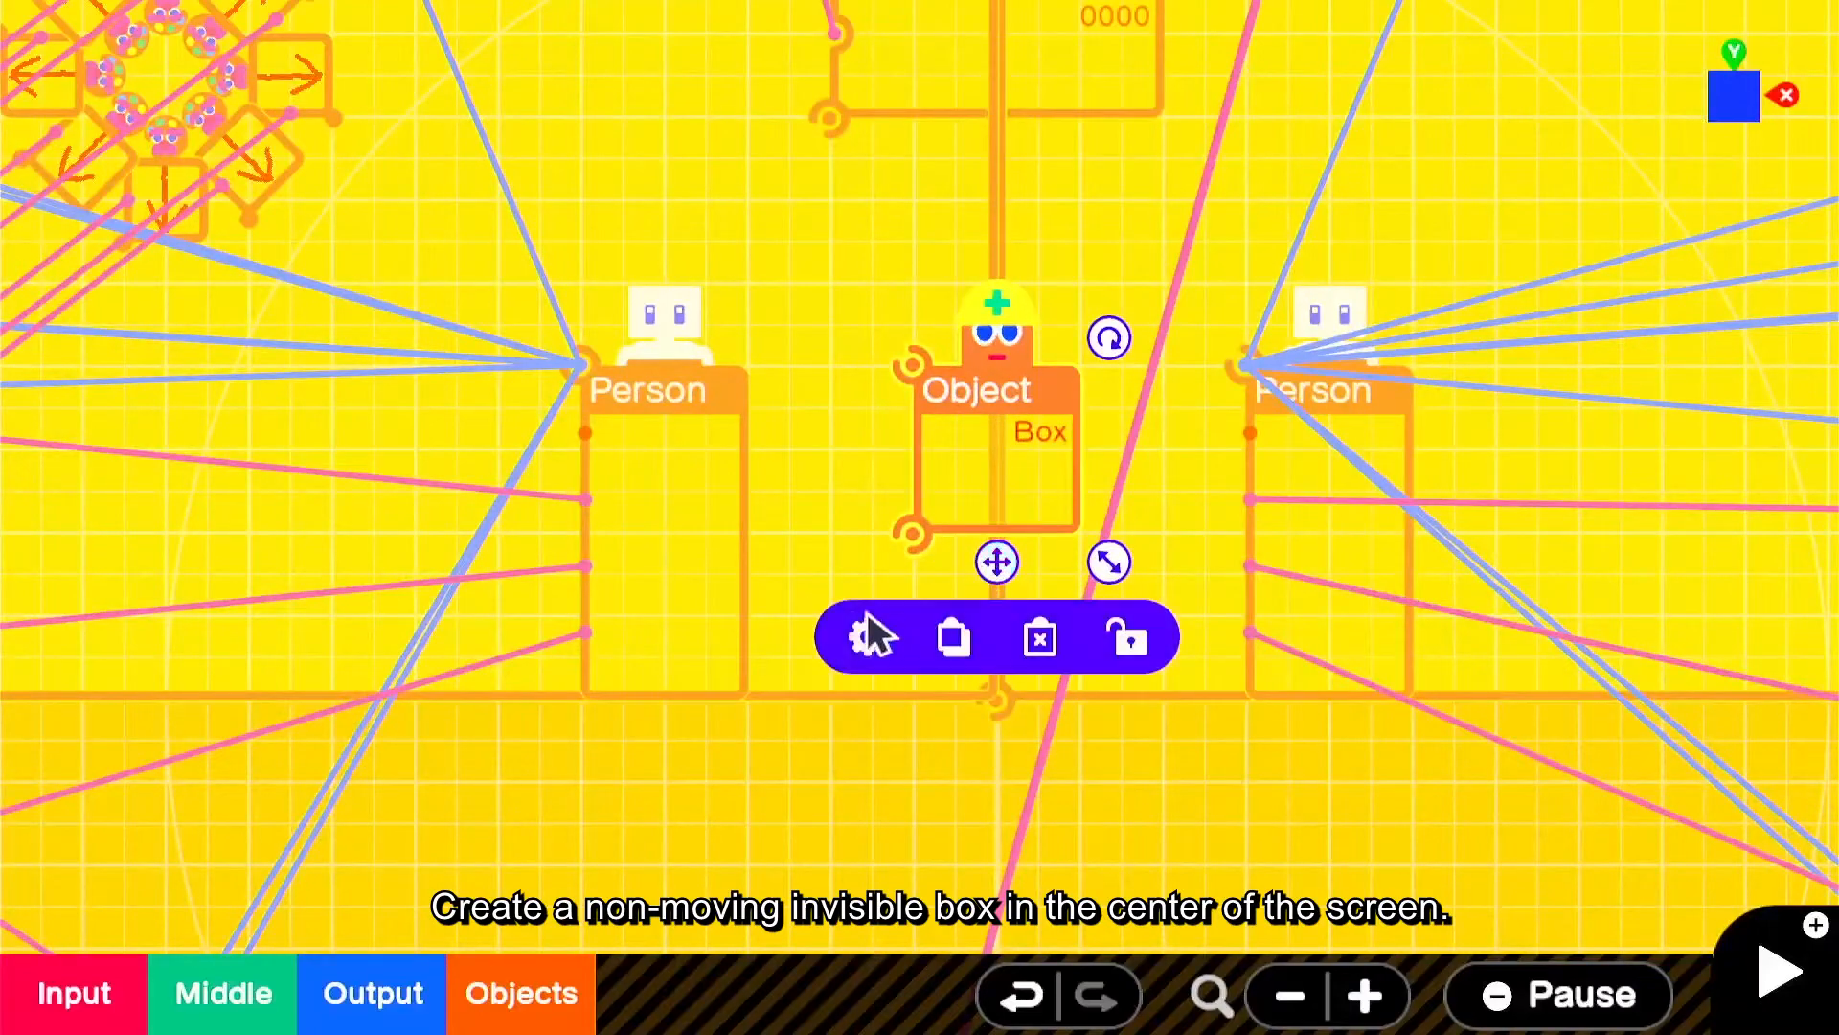
- Turn off the new box's Visible, Solid, Movable, Destructible and Destructive properties
{"action": "left_click", "coordinate": [868, 640]}
{"action": "left_click", "coordinate": [517, 373]}
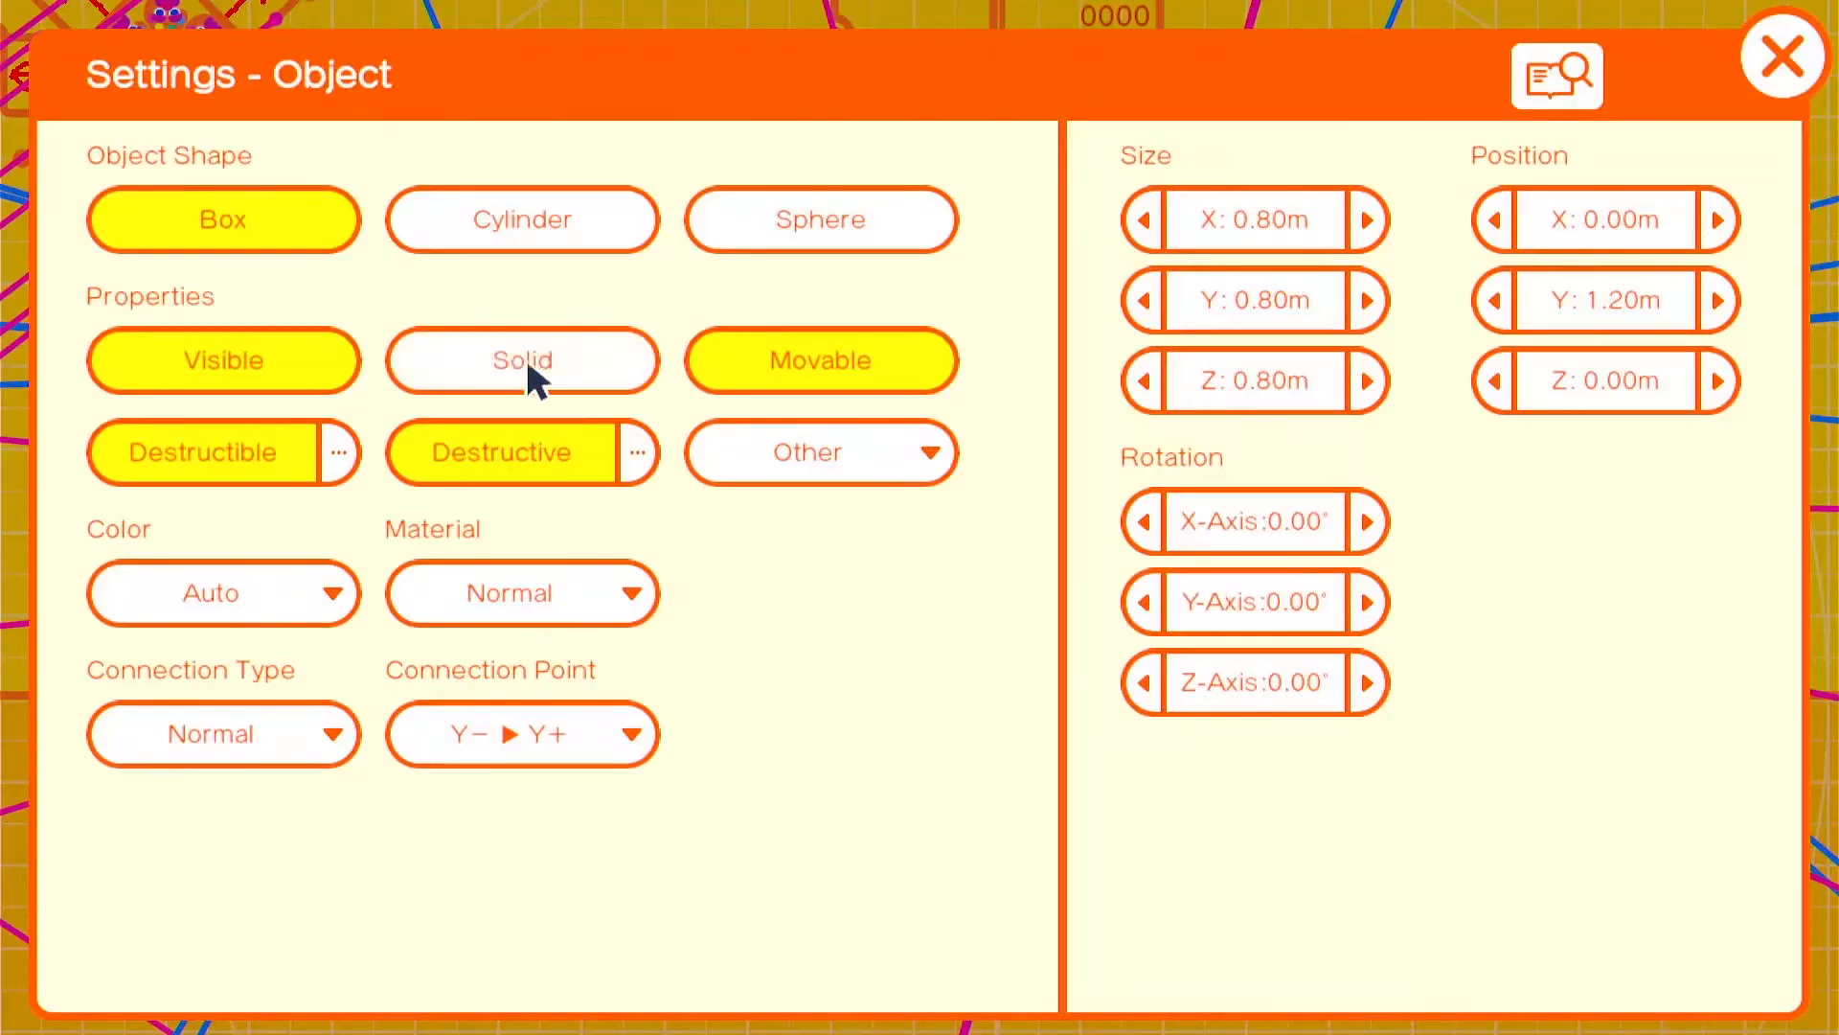
{"action": "left_click", "coordinate": [326, 375]}
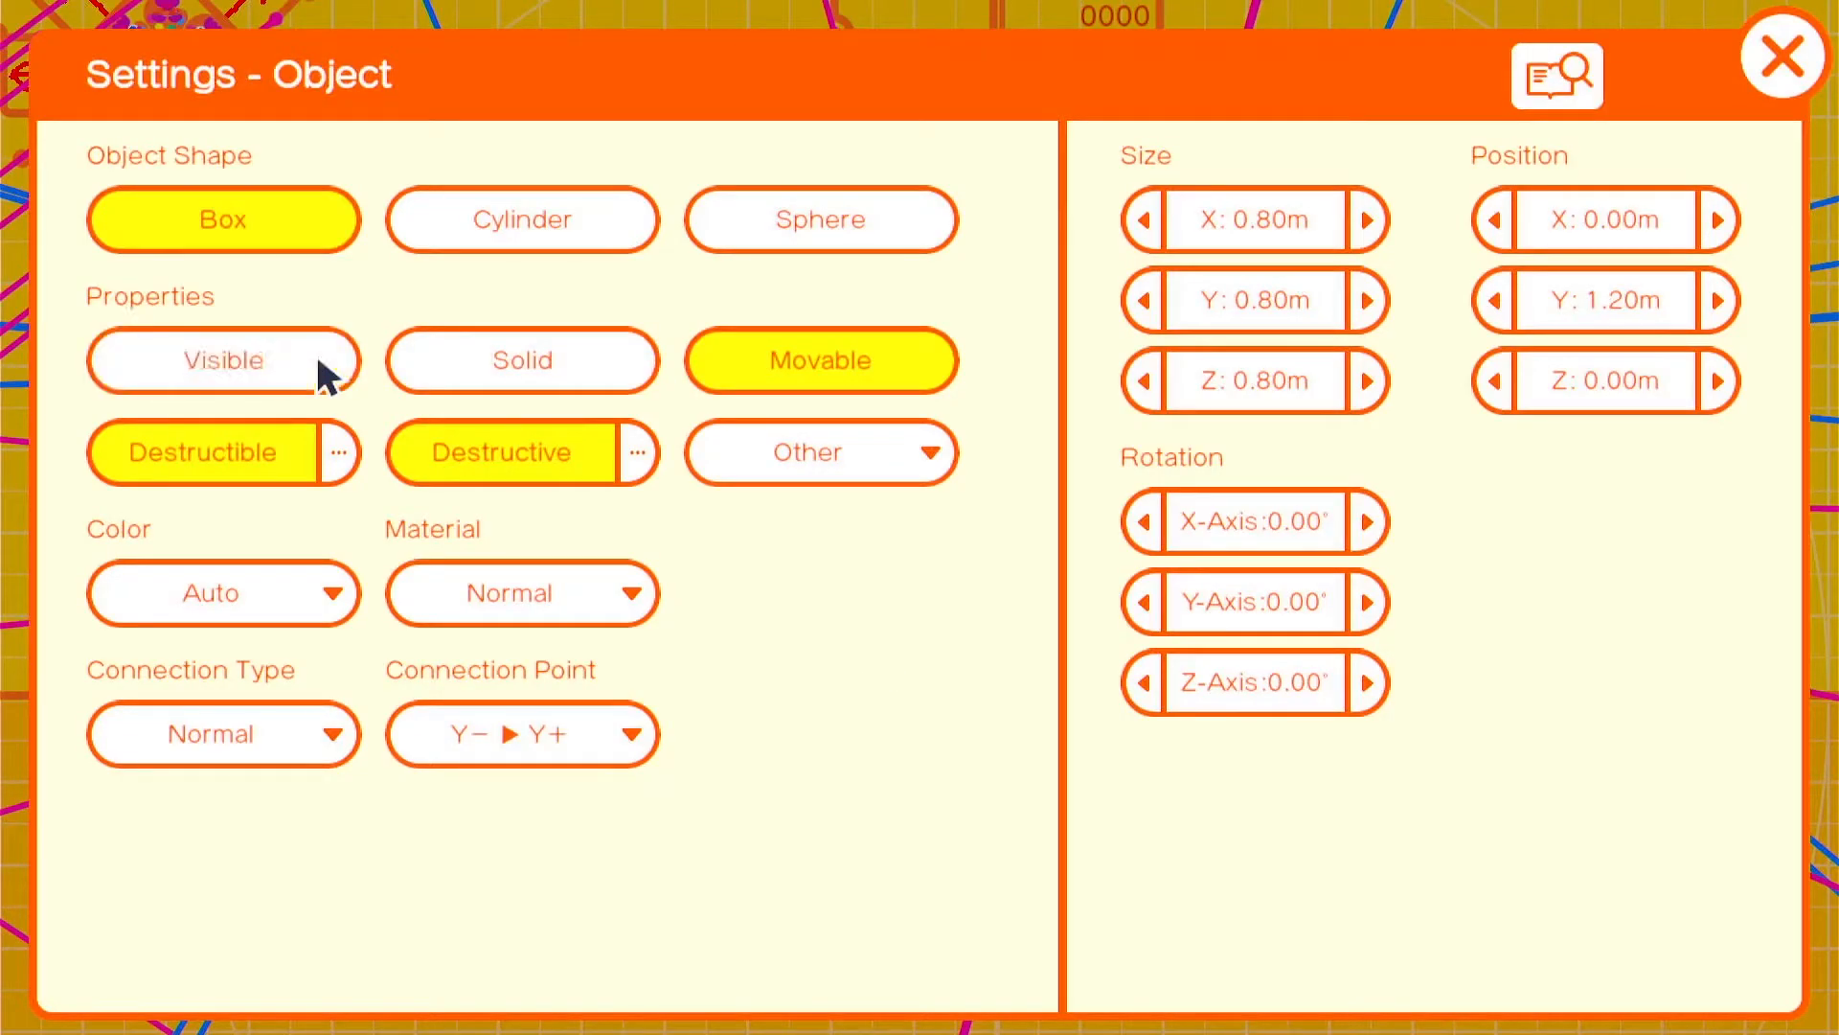
{"action": "left_click", "coordinate": [842, 358]}
{"action": "left_click", "coordinate": [540, 454]}
{"action": "left_click", "coordinate": [228, 448]}
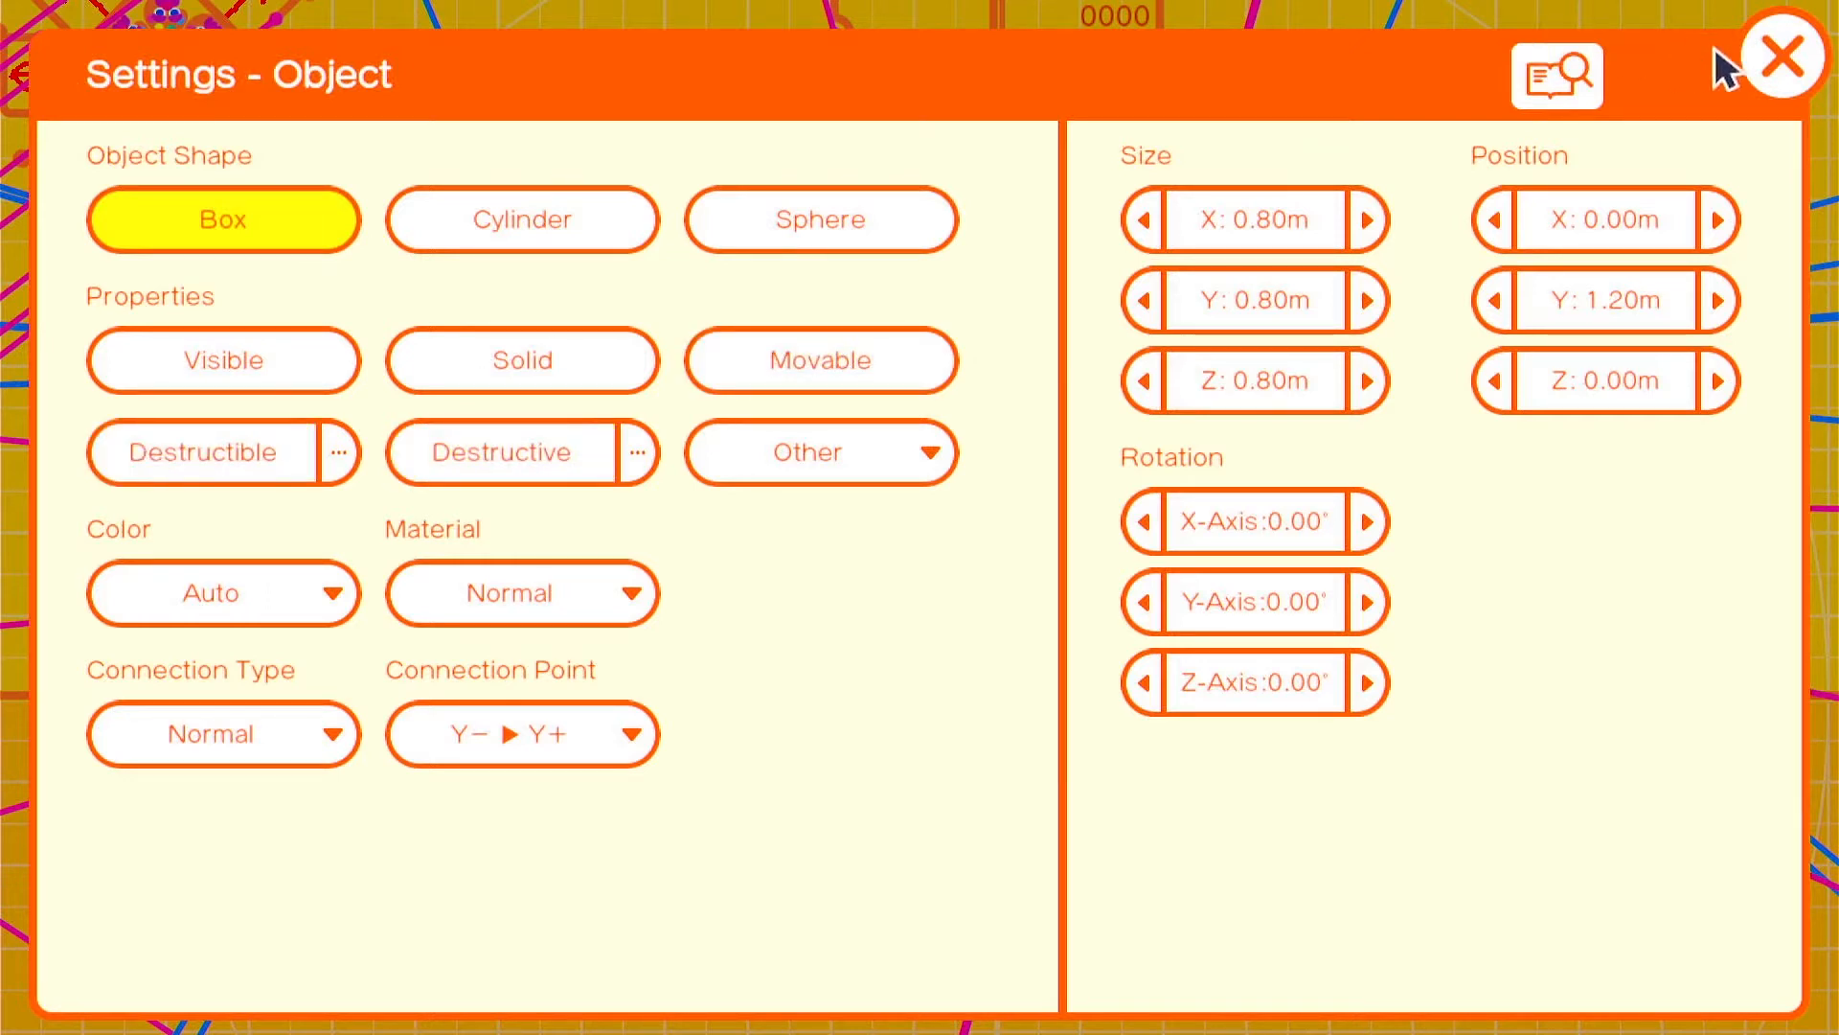
{"action": "left_click", "coordinate": [1806, 52]}
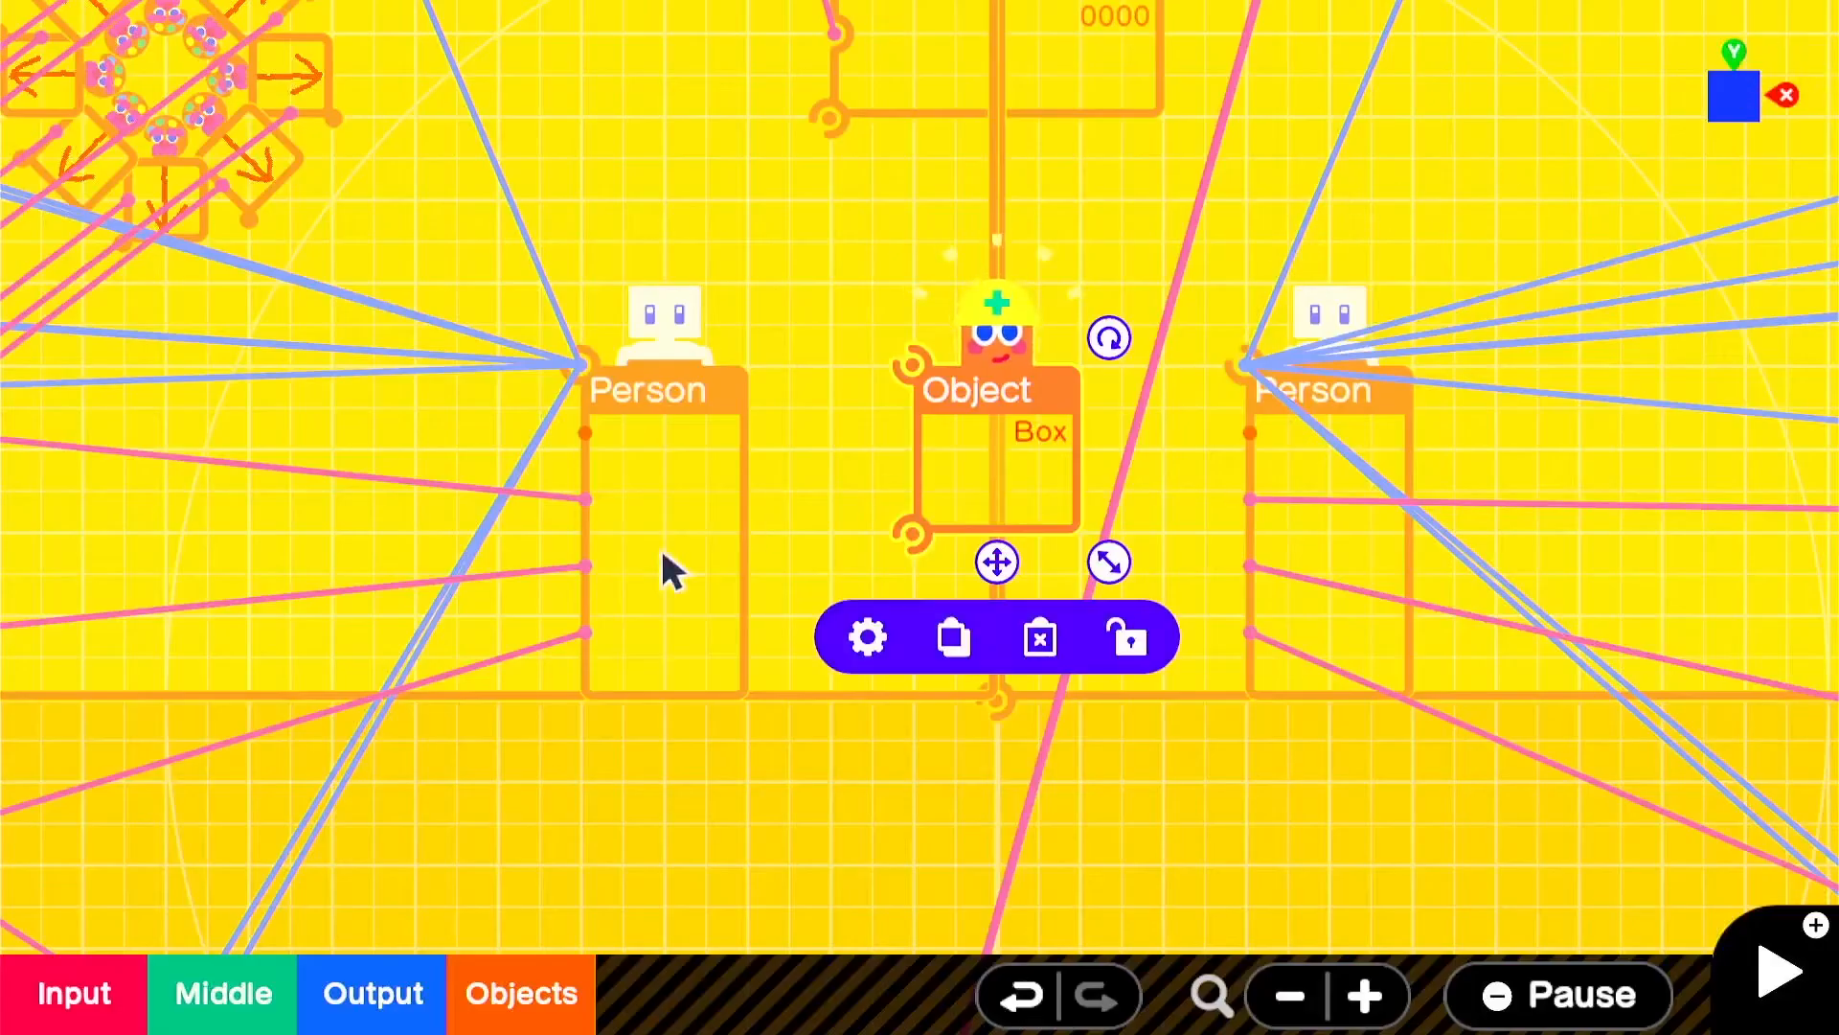
- Add a Free Slide Connector above the game screen and connect it to the centre box
{"action": "scroll", "coordinate": [958, 498], "scroll_direction": "down", "scroll_amount": 2}
{"action": "left_click_drag", "start_coordinate": [1071, 232], "coordinate": [1059, 472]}
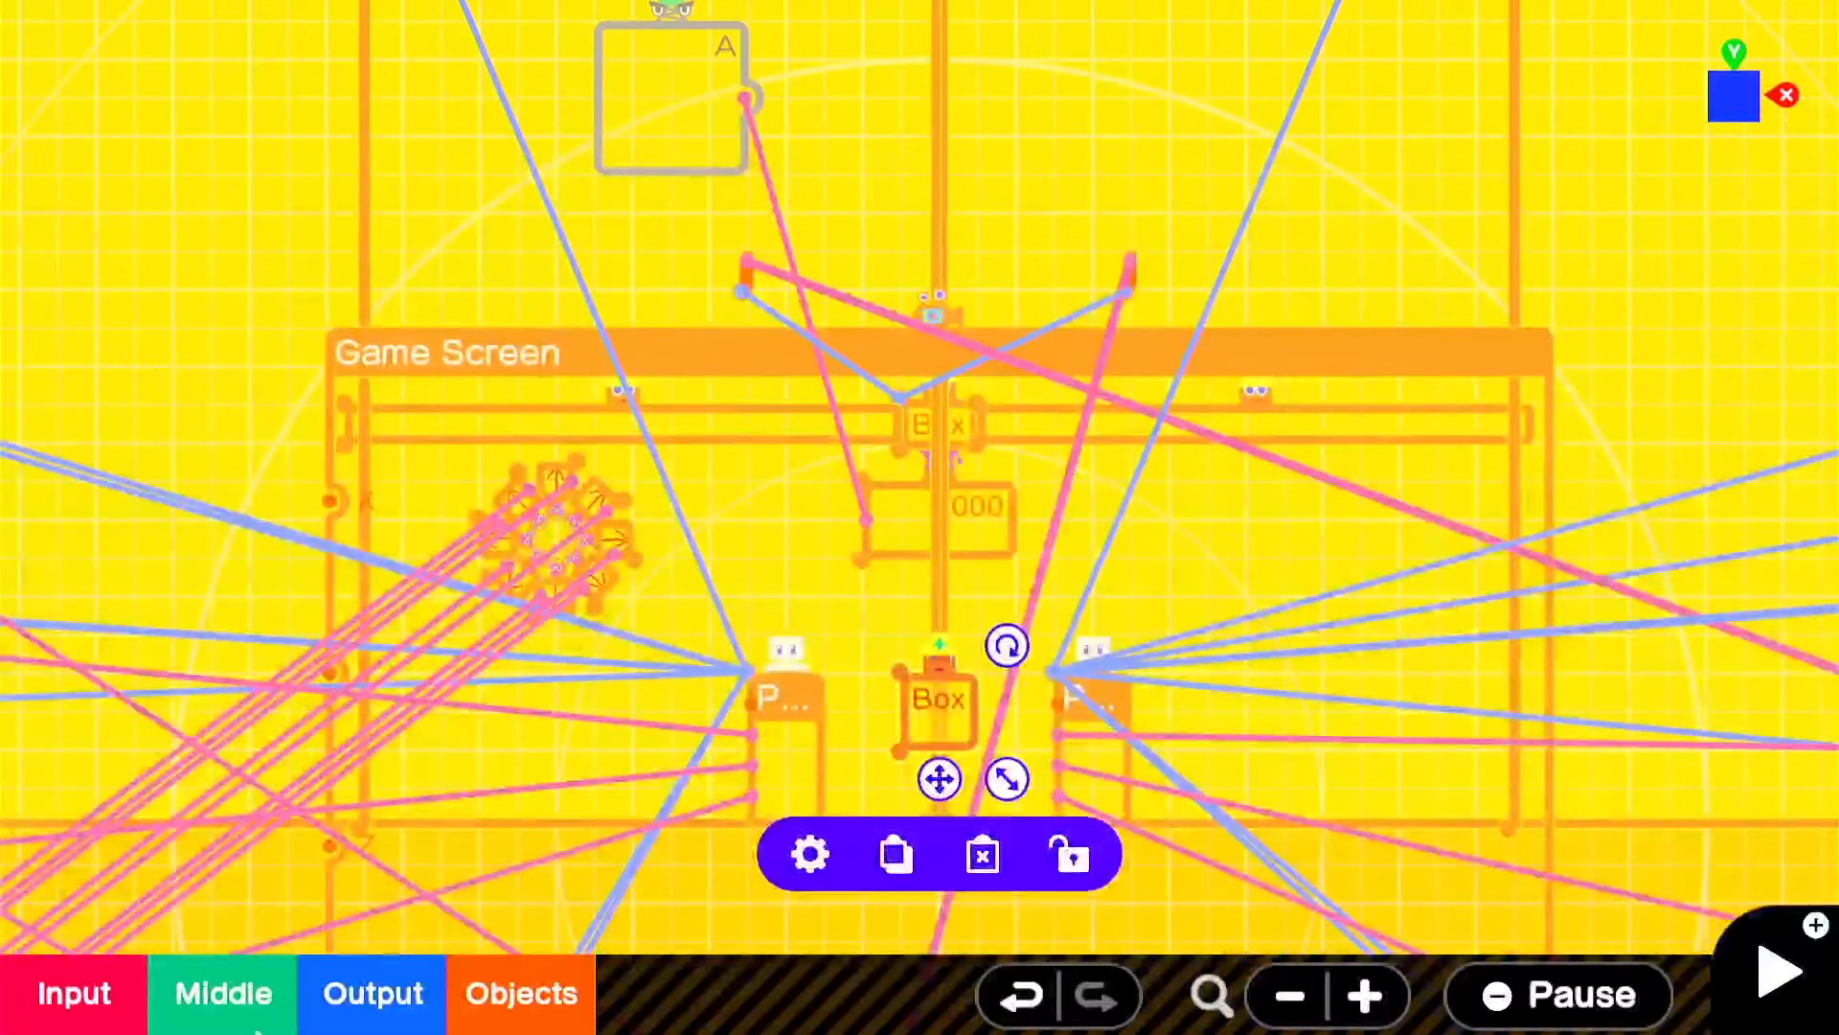
{"action": "left_click", "coordinate": [546, 997]}
{"action": "left_click", "coordinate": [513, 659]}
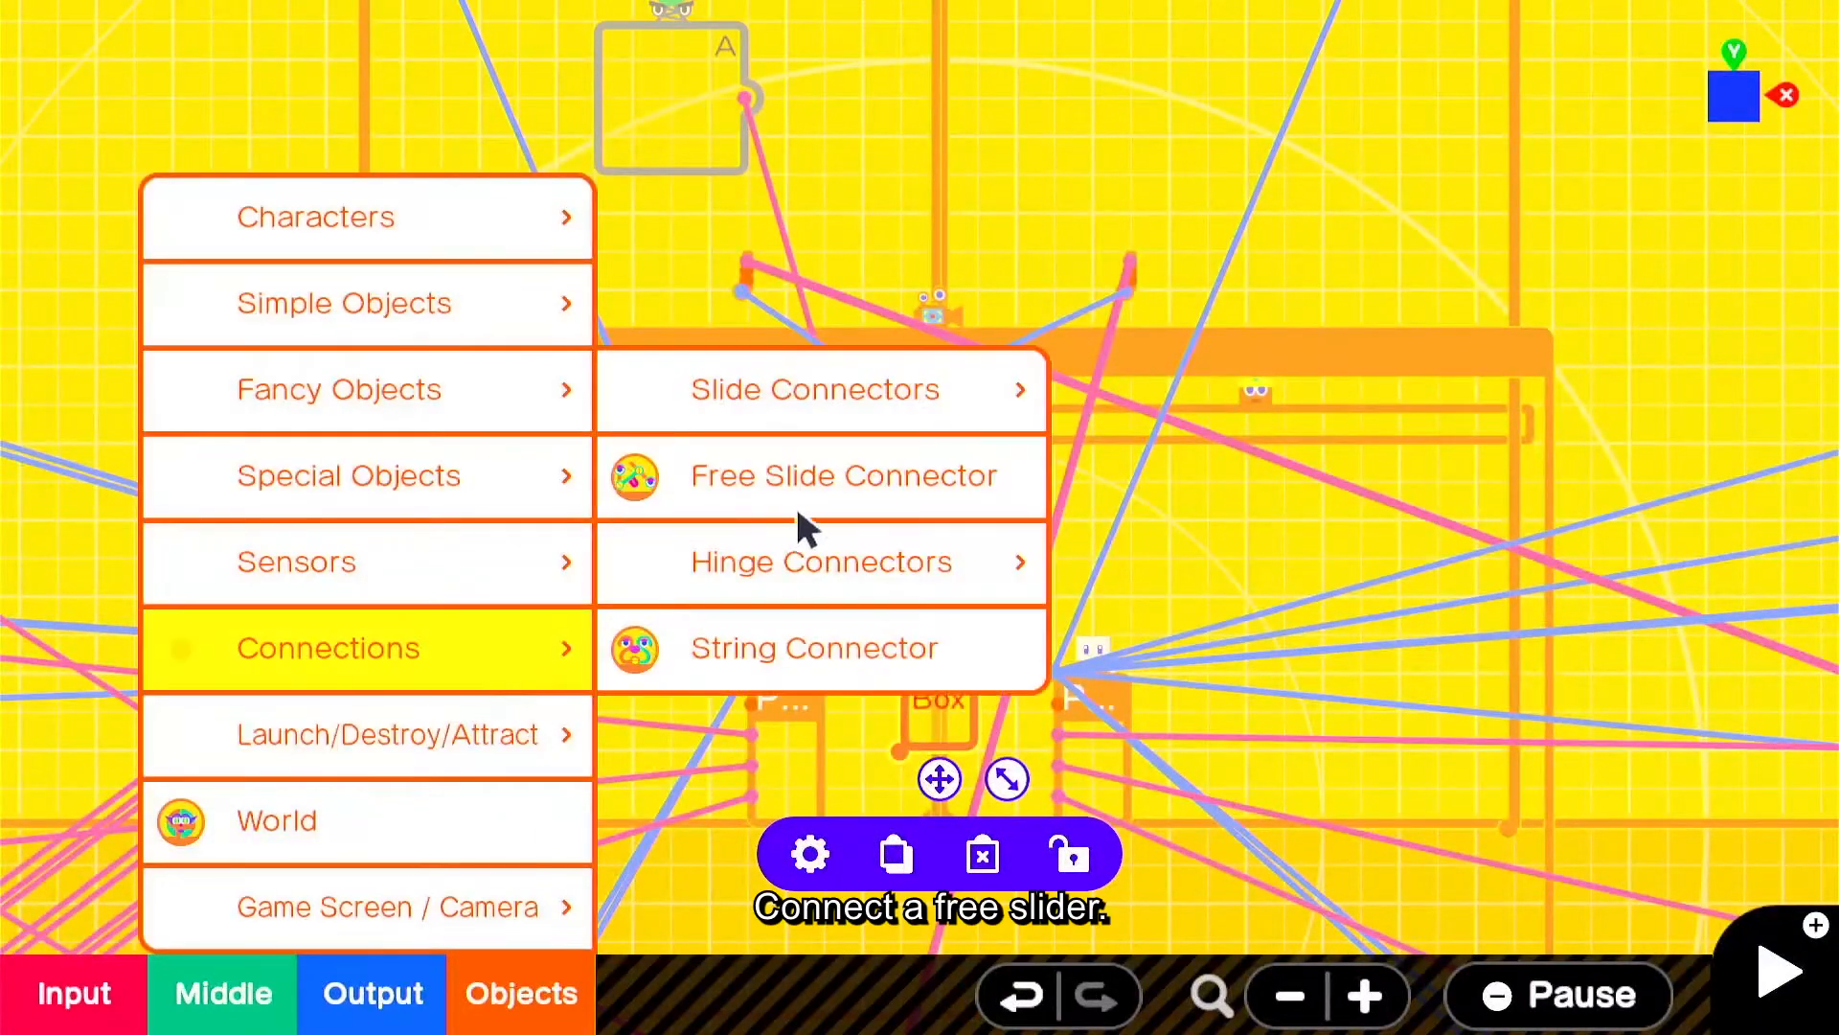
{"action": "left_click", "coordinate": [803, 497]}
{"action": "left_click_drag", "start_coordinate": [901, 586], "coordinate": [1022, 279]}
{"action": "left_click_drag", "start_coordinate": [905, 659], "coordinate": [902, 665]}
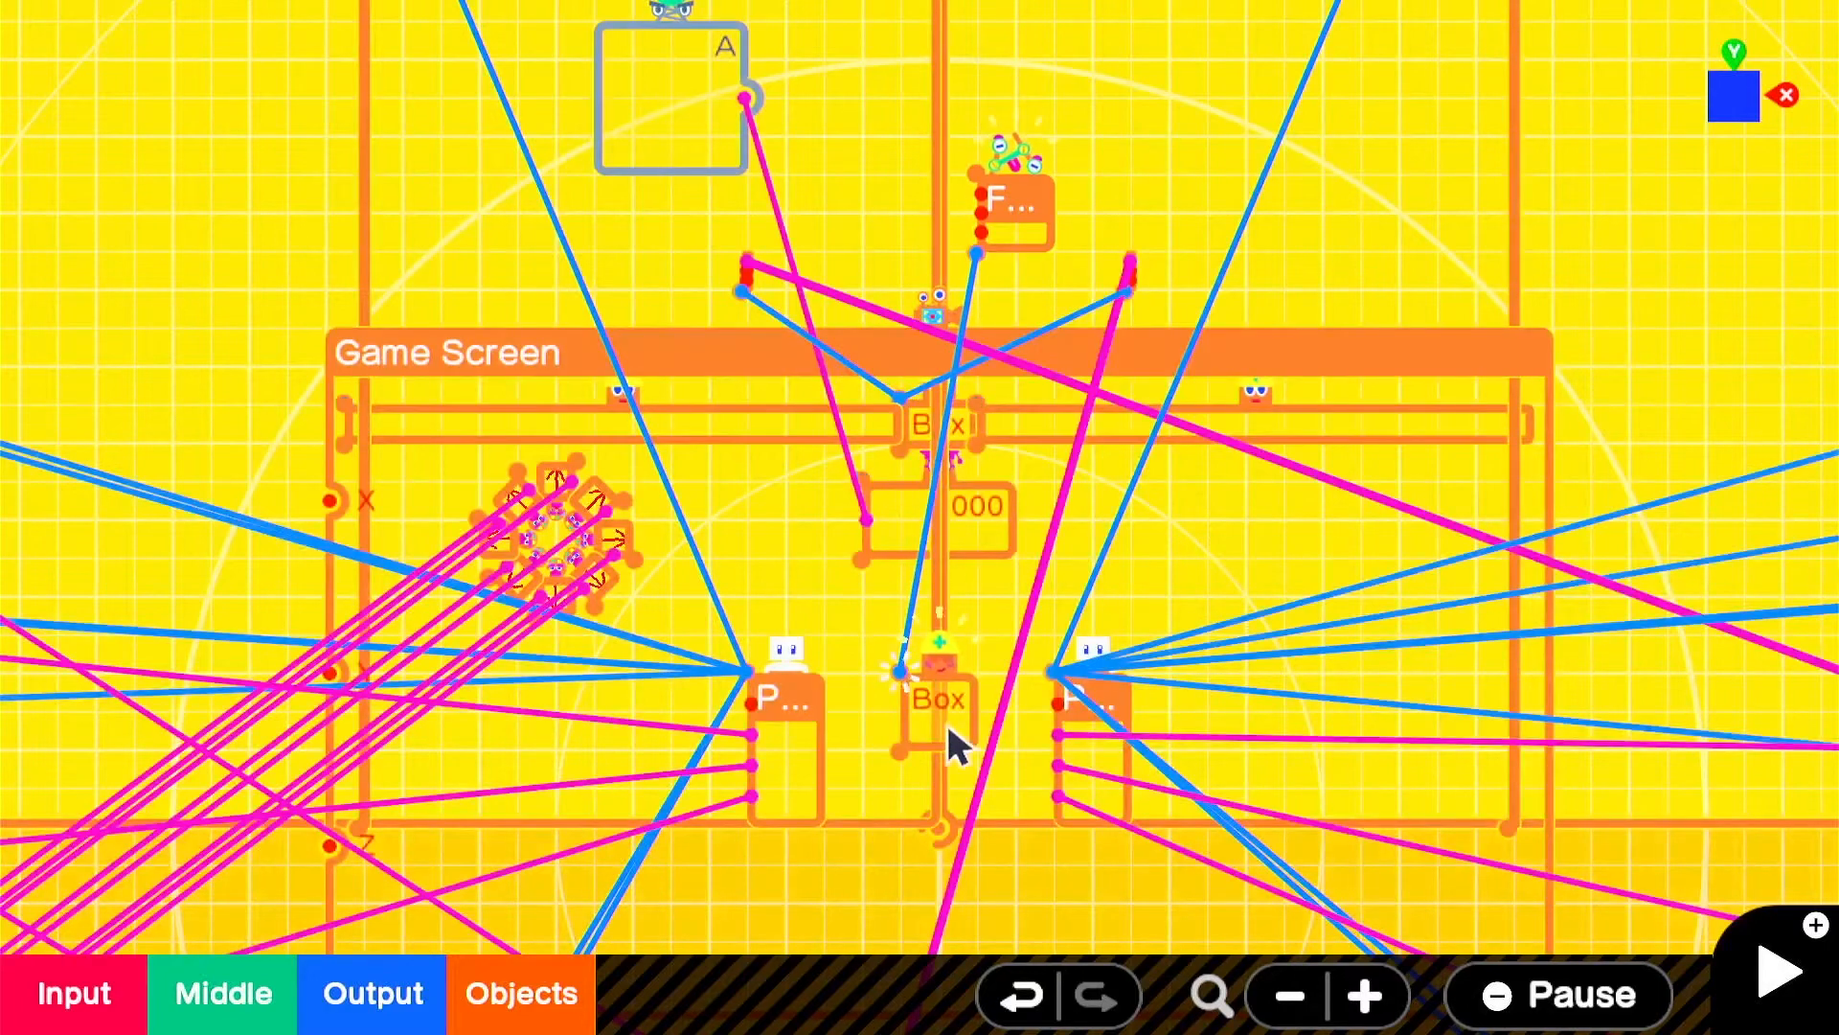
- Duplicate the centre box, place the copy above the Free Slide Connector and connect the two
{"action": "left_click", "coordinate": [970, 730]}
{"action": "left_click_drag", "start_coordinate": [969, 718], "coordinate": [965, 634]}
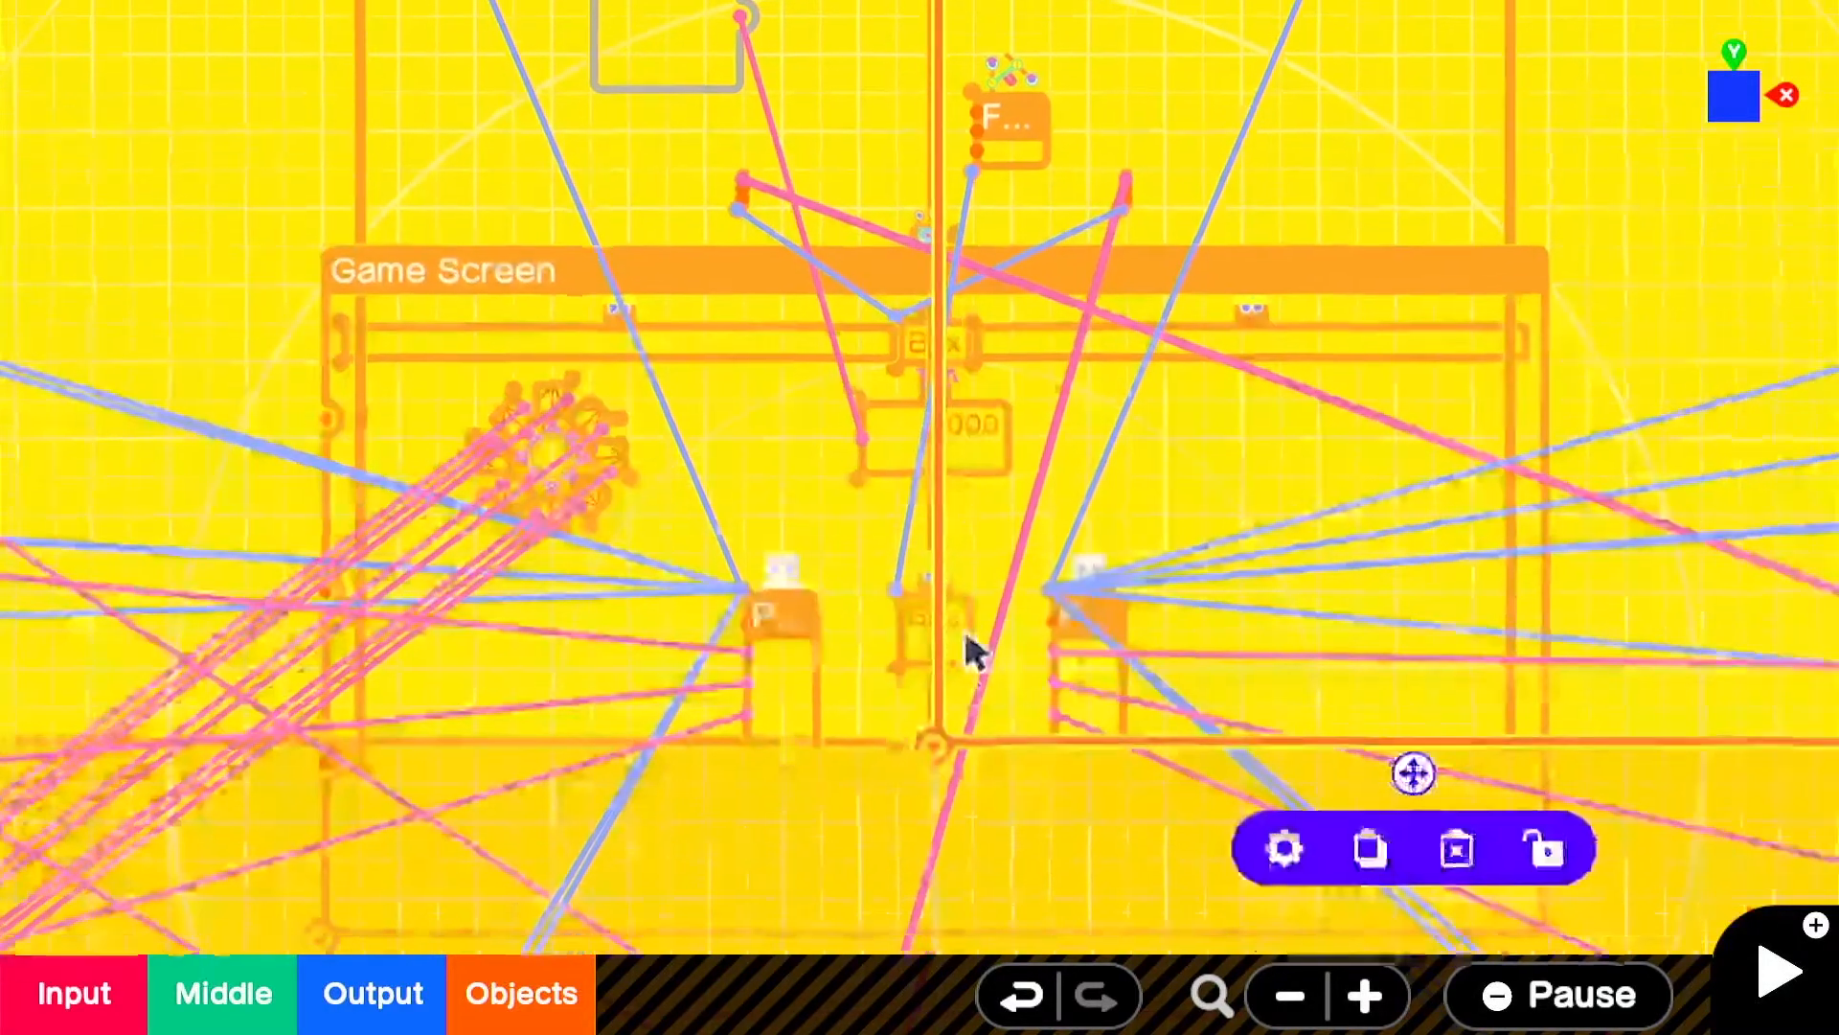
{"action": "scroll", "coordinate": [962, 613], "scroll_direction": "up", "scroll_amount": 5}
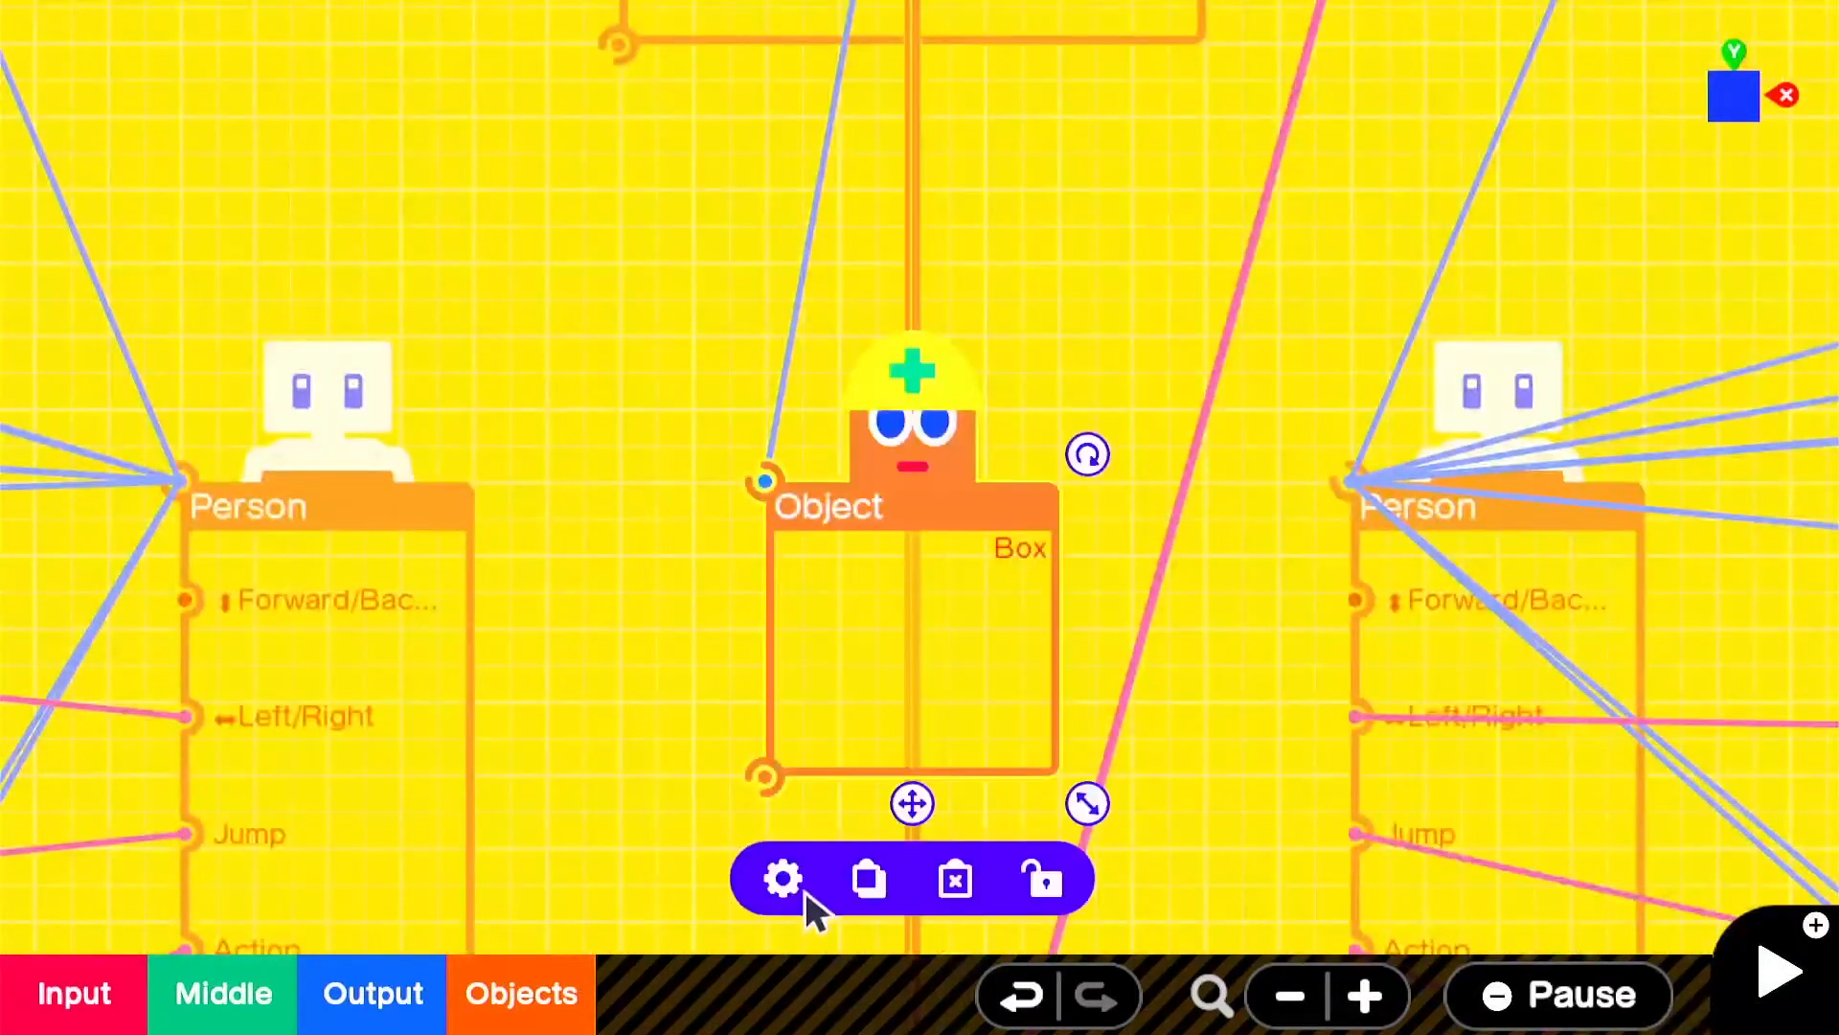
{"action": "scroll", "coordinate": [977, 766], "scroll_direction": "down", "scroll_amount": 5}
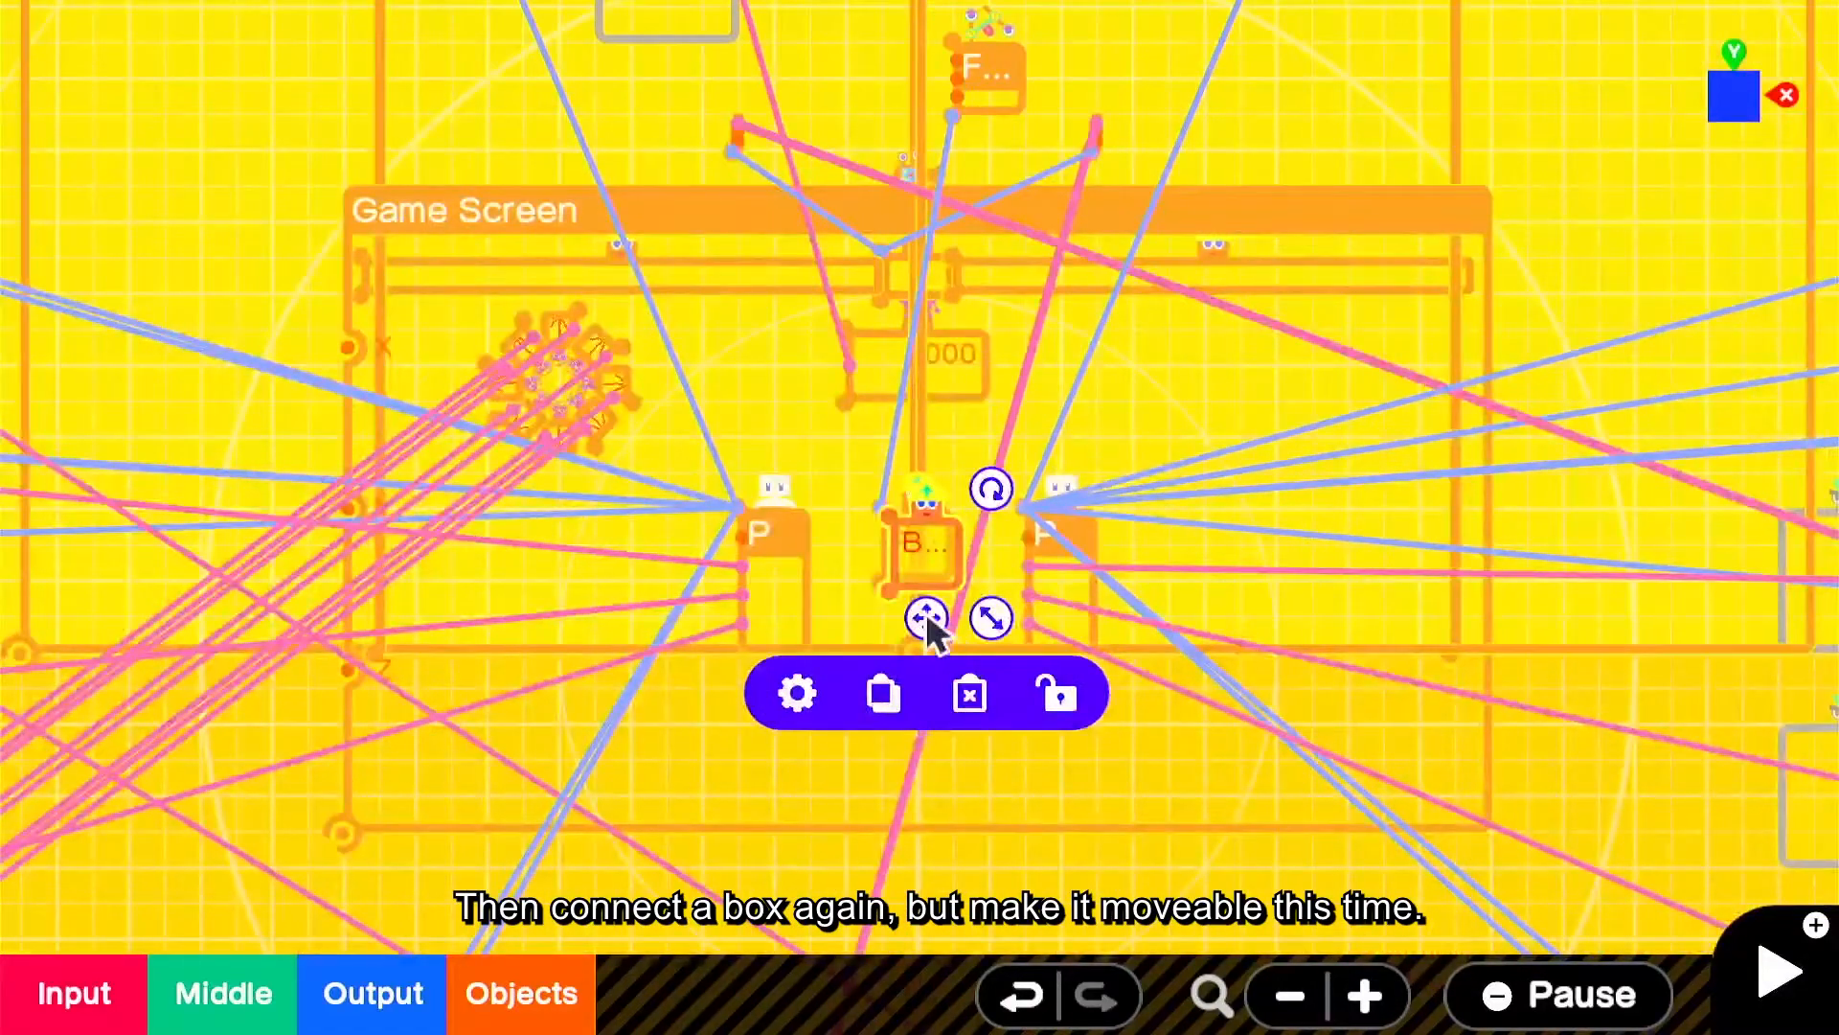
{"action": "left_click_drag", "start_coordinate": [928, 620], "coordinate": [926, 300]}
{"action": "left_click_drag", "start_coordinate": [1073, 109], "coordinate": [882, 572]}
- Move the Free Slide Connector and the duplicated box together far above the game screen
{"action": "scroll", "coordinate": [943, 570], "scroll_direction": "down", "scroll_amount": 3}
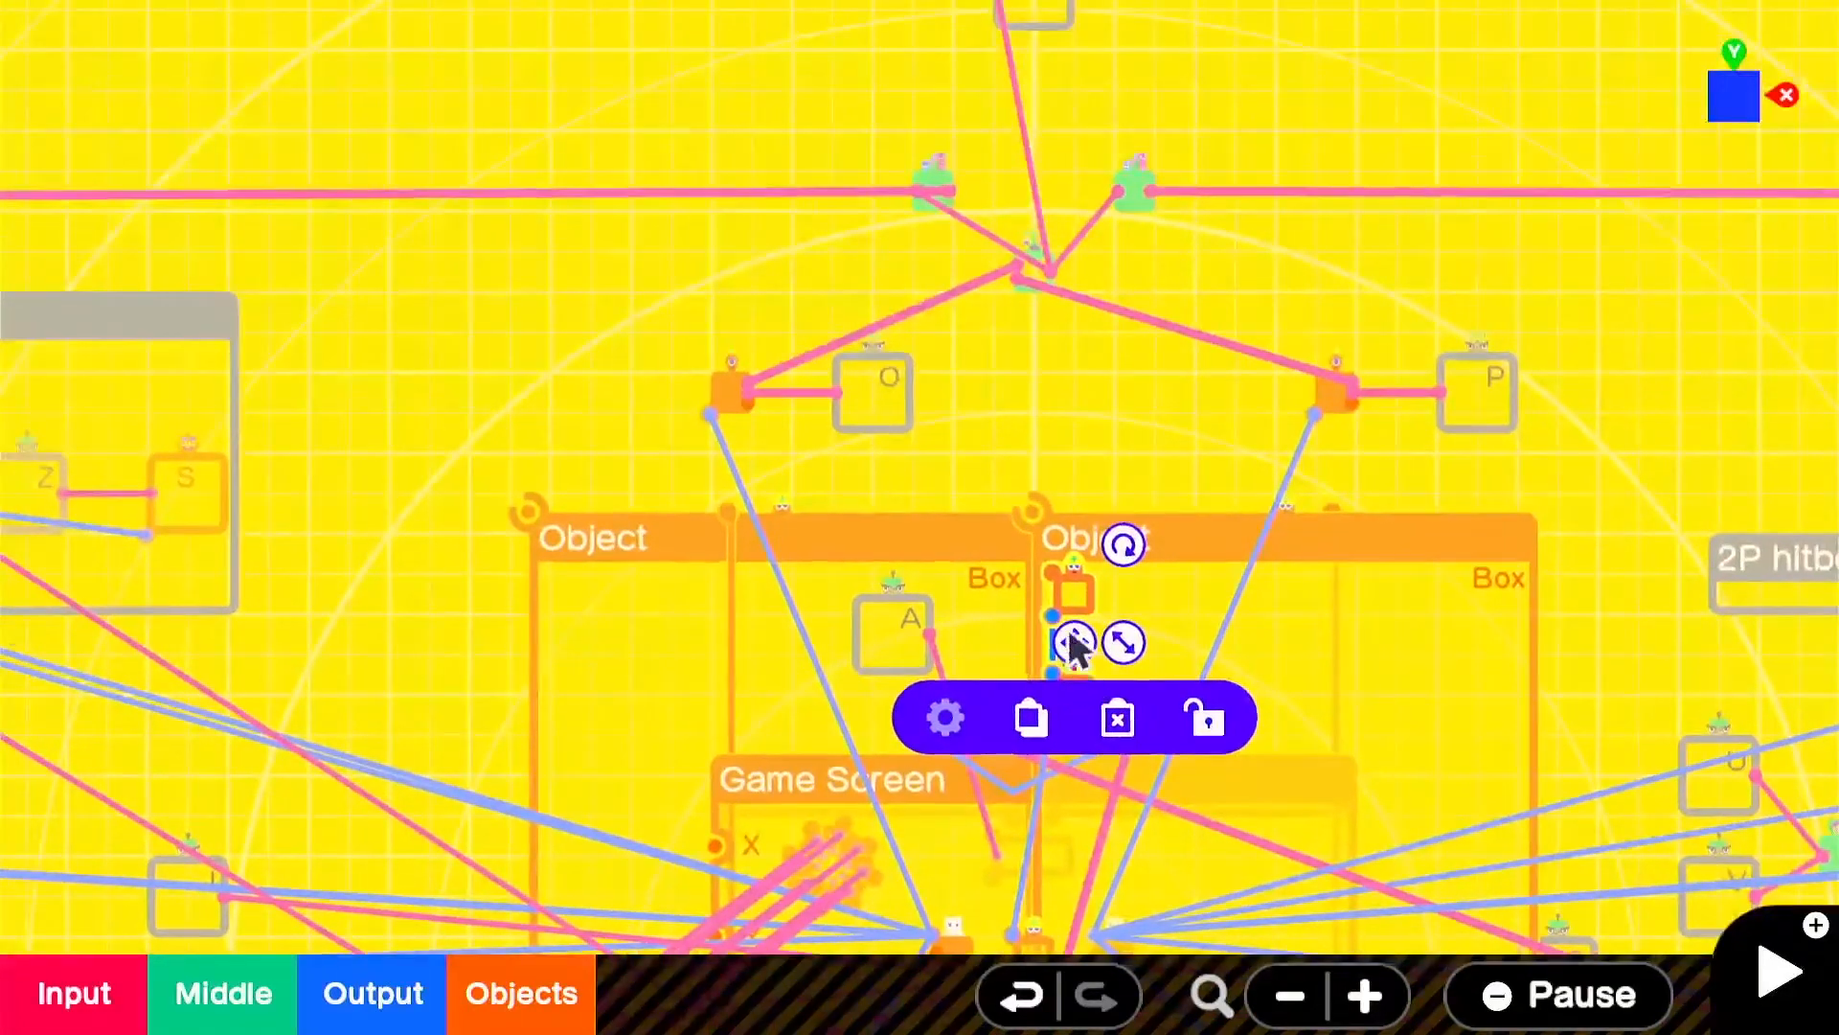
{"action": "left_click_drag", "start_coordinate": [1072, 643], "coordinate": [1033, 335]}
{"action": "scroll", "coordinate": [1136, 209], "scroll_direction": "up", "scroll_amount": 4}
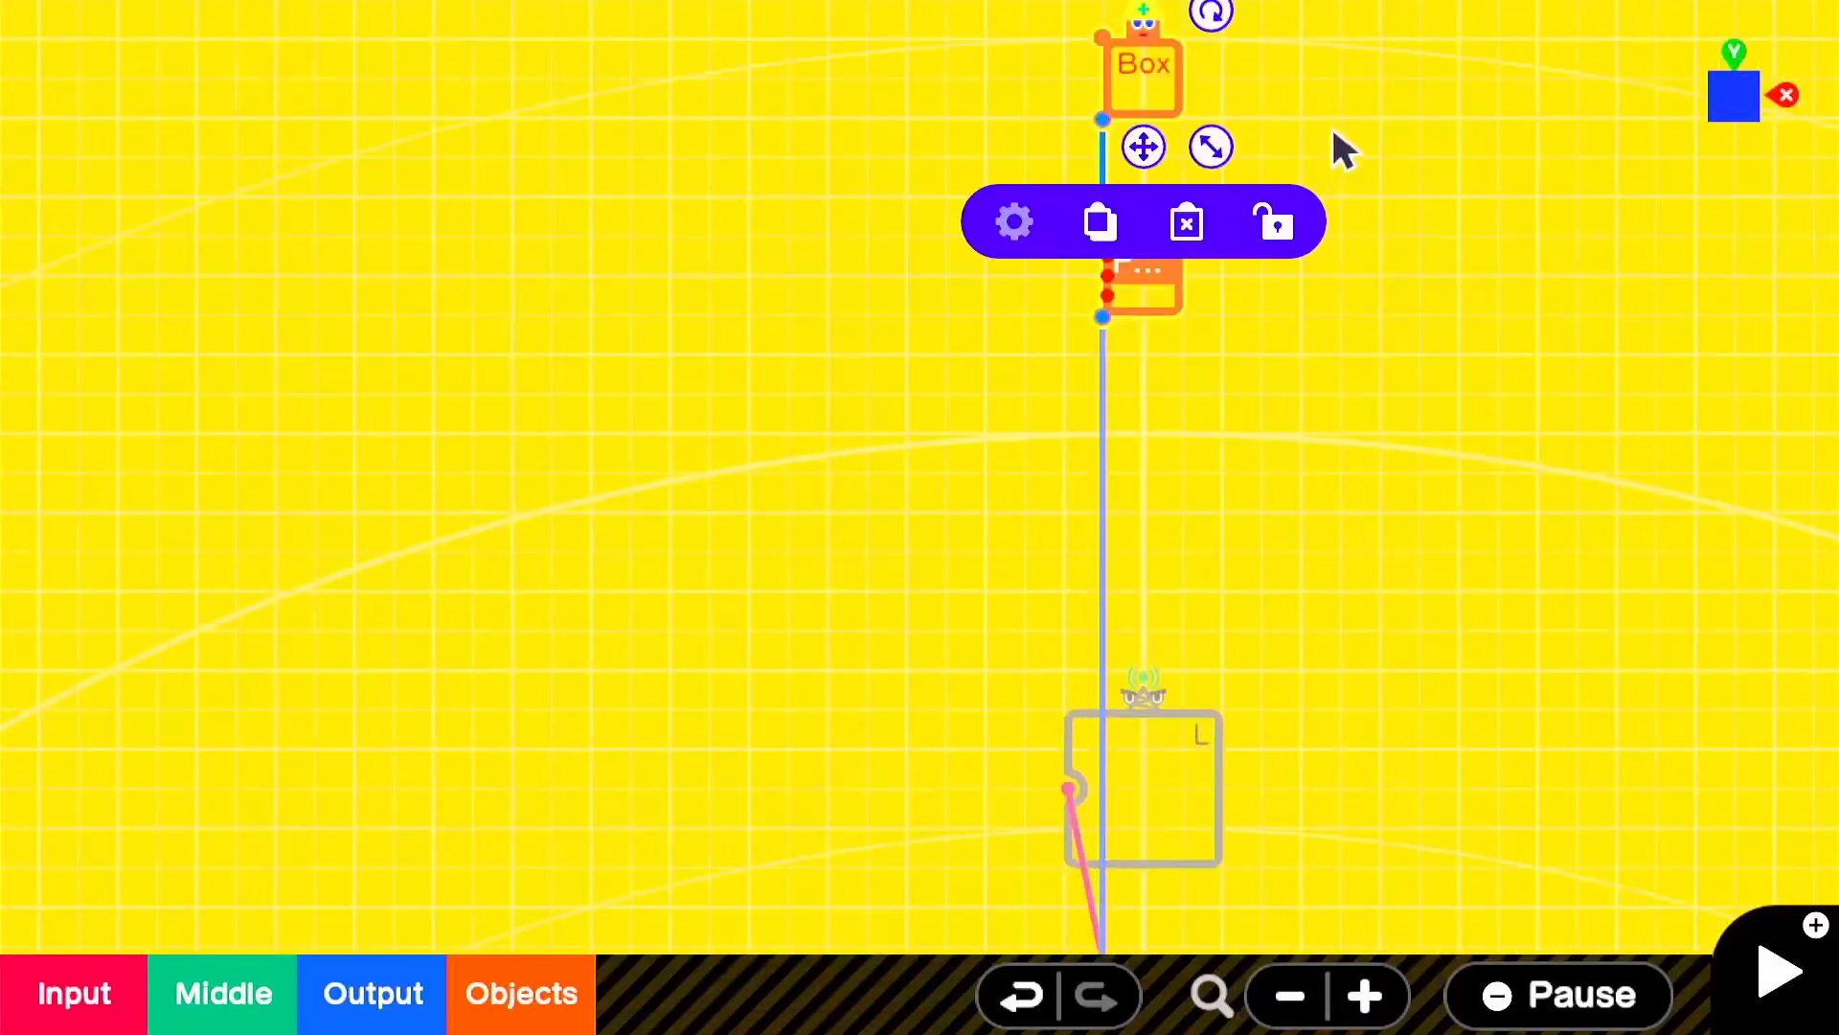
- Turn on the Movable property of the duplicated box above the Free Slide Connector
{"action": "right_click_drag", "start_coordinate": [1334, 133], "coordinate": [1249, 347]}
{"action": "left_click", "coordinate": [1249, 348]}
{"action": "left_click", "coordinate": [1014, 337]}
{"action": "left_click", "coordinate": [889, 485]}
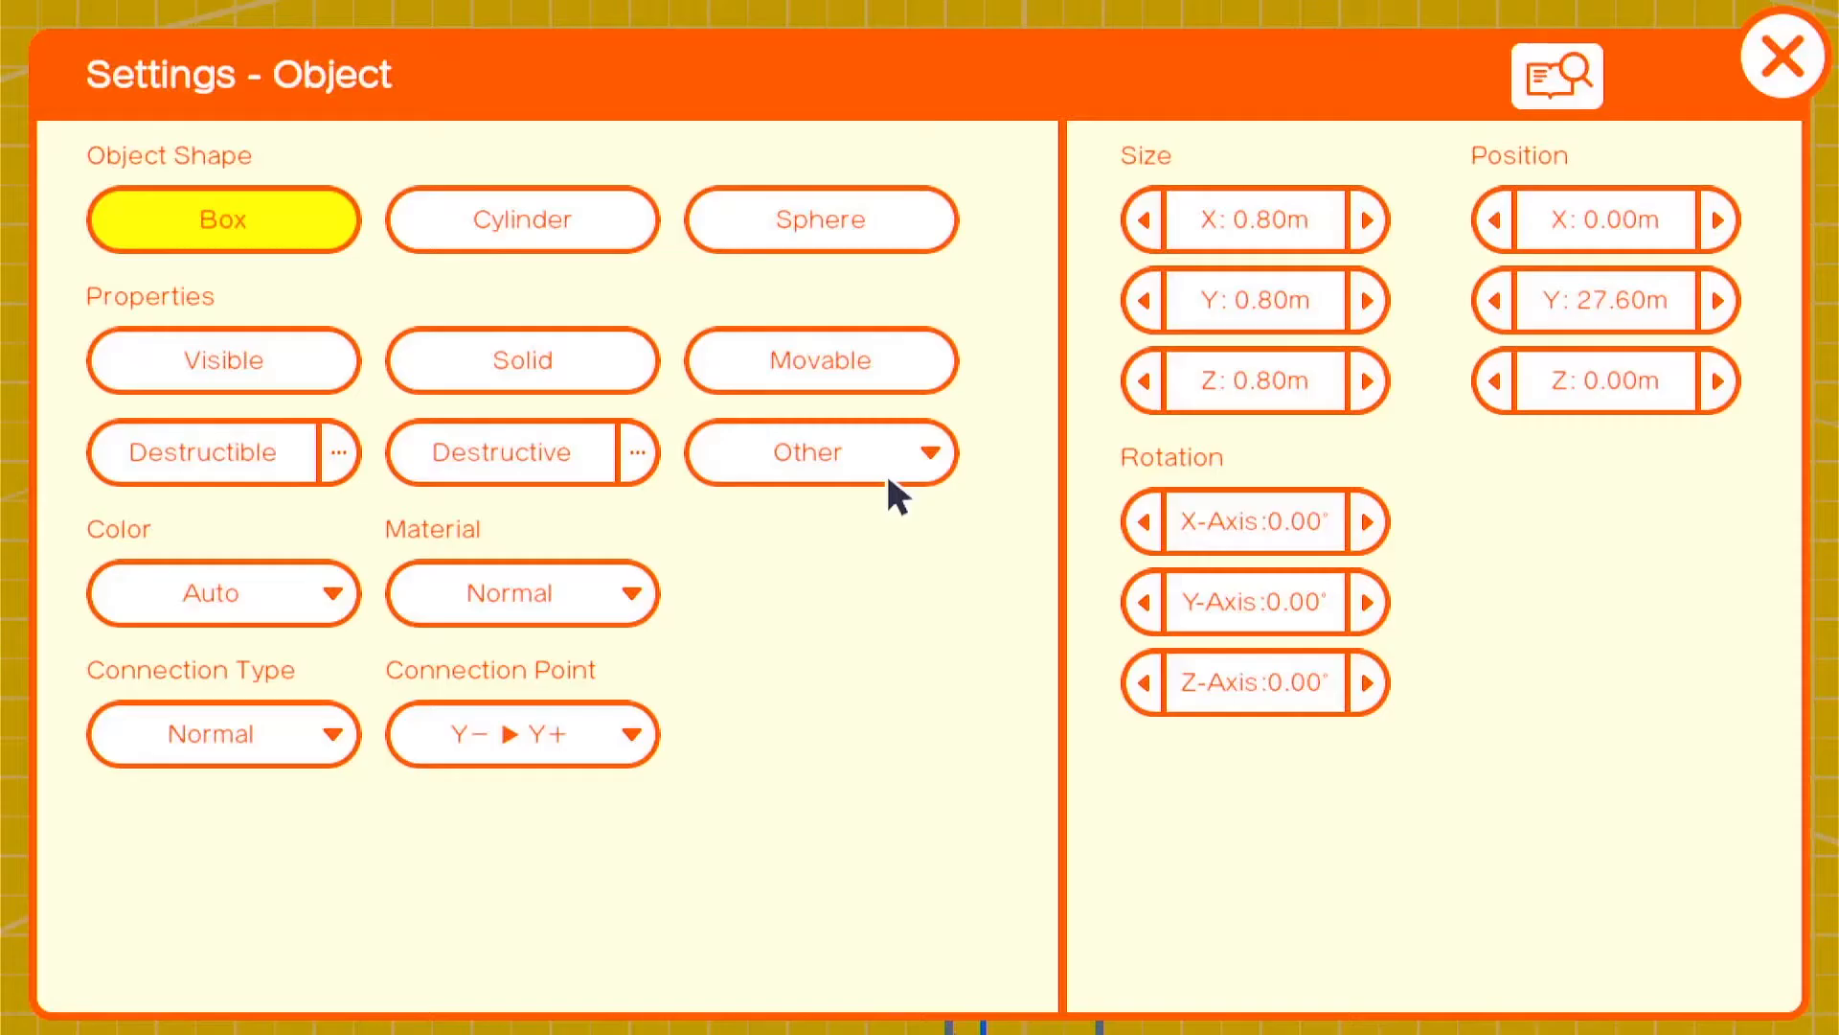
{"action": "left_click", "coordinate": [874, 383]}
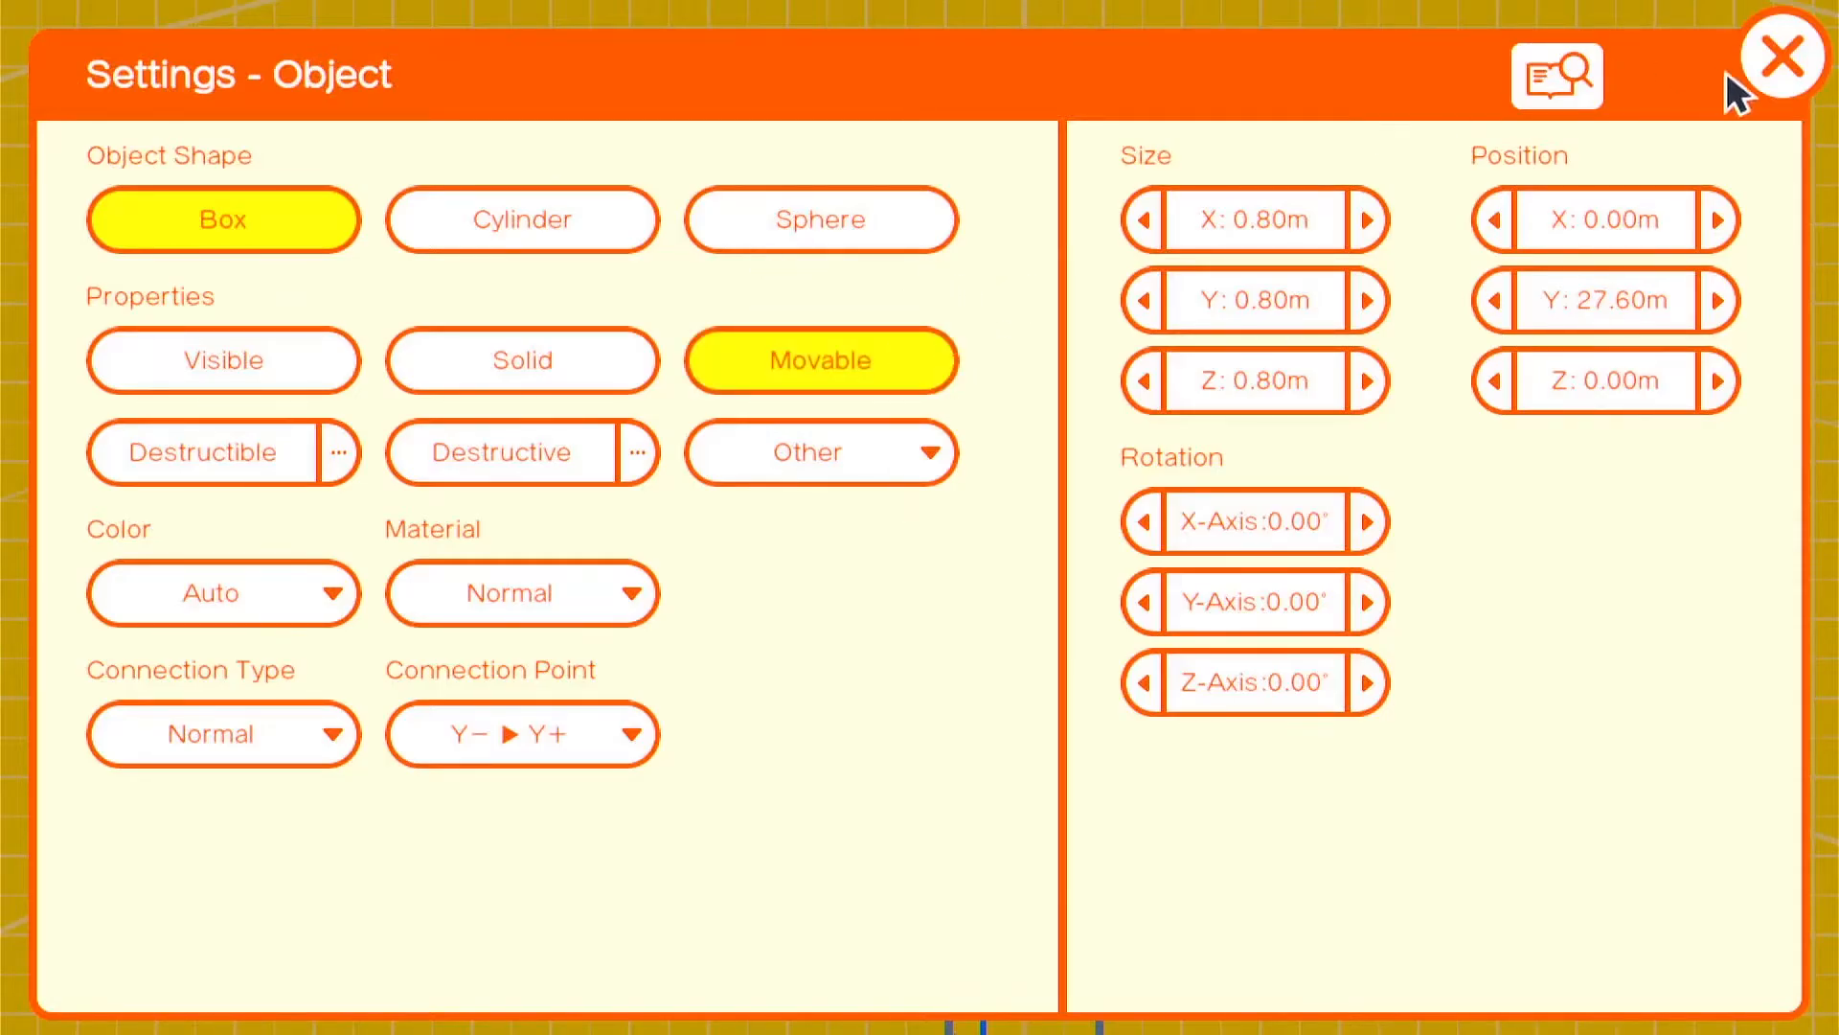
{"action": "left_click", "coordinate": [1780, 65]}
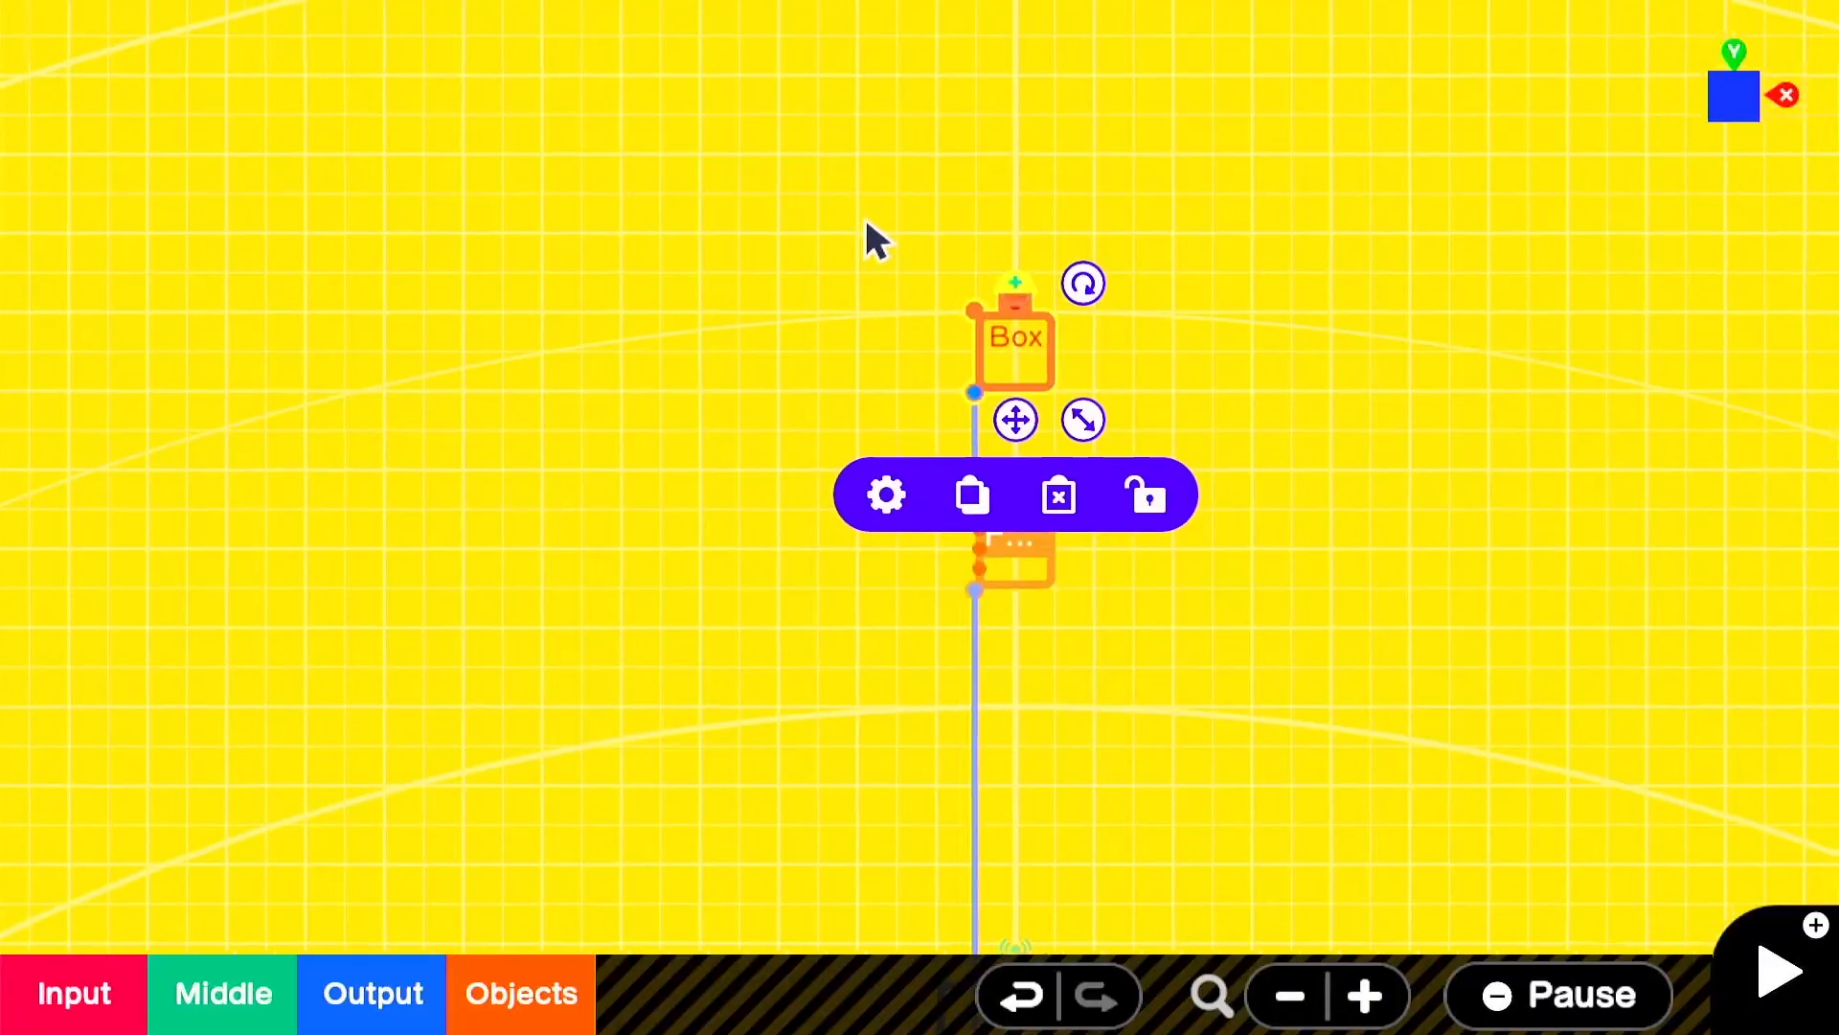
- Add a Damage effect above the movable box and connect it to the box
{"action": "left_click", "coordinate": [510, 1001]}
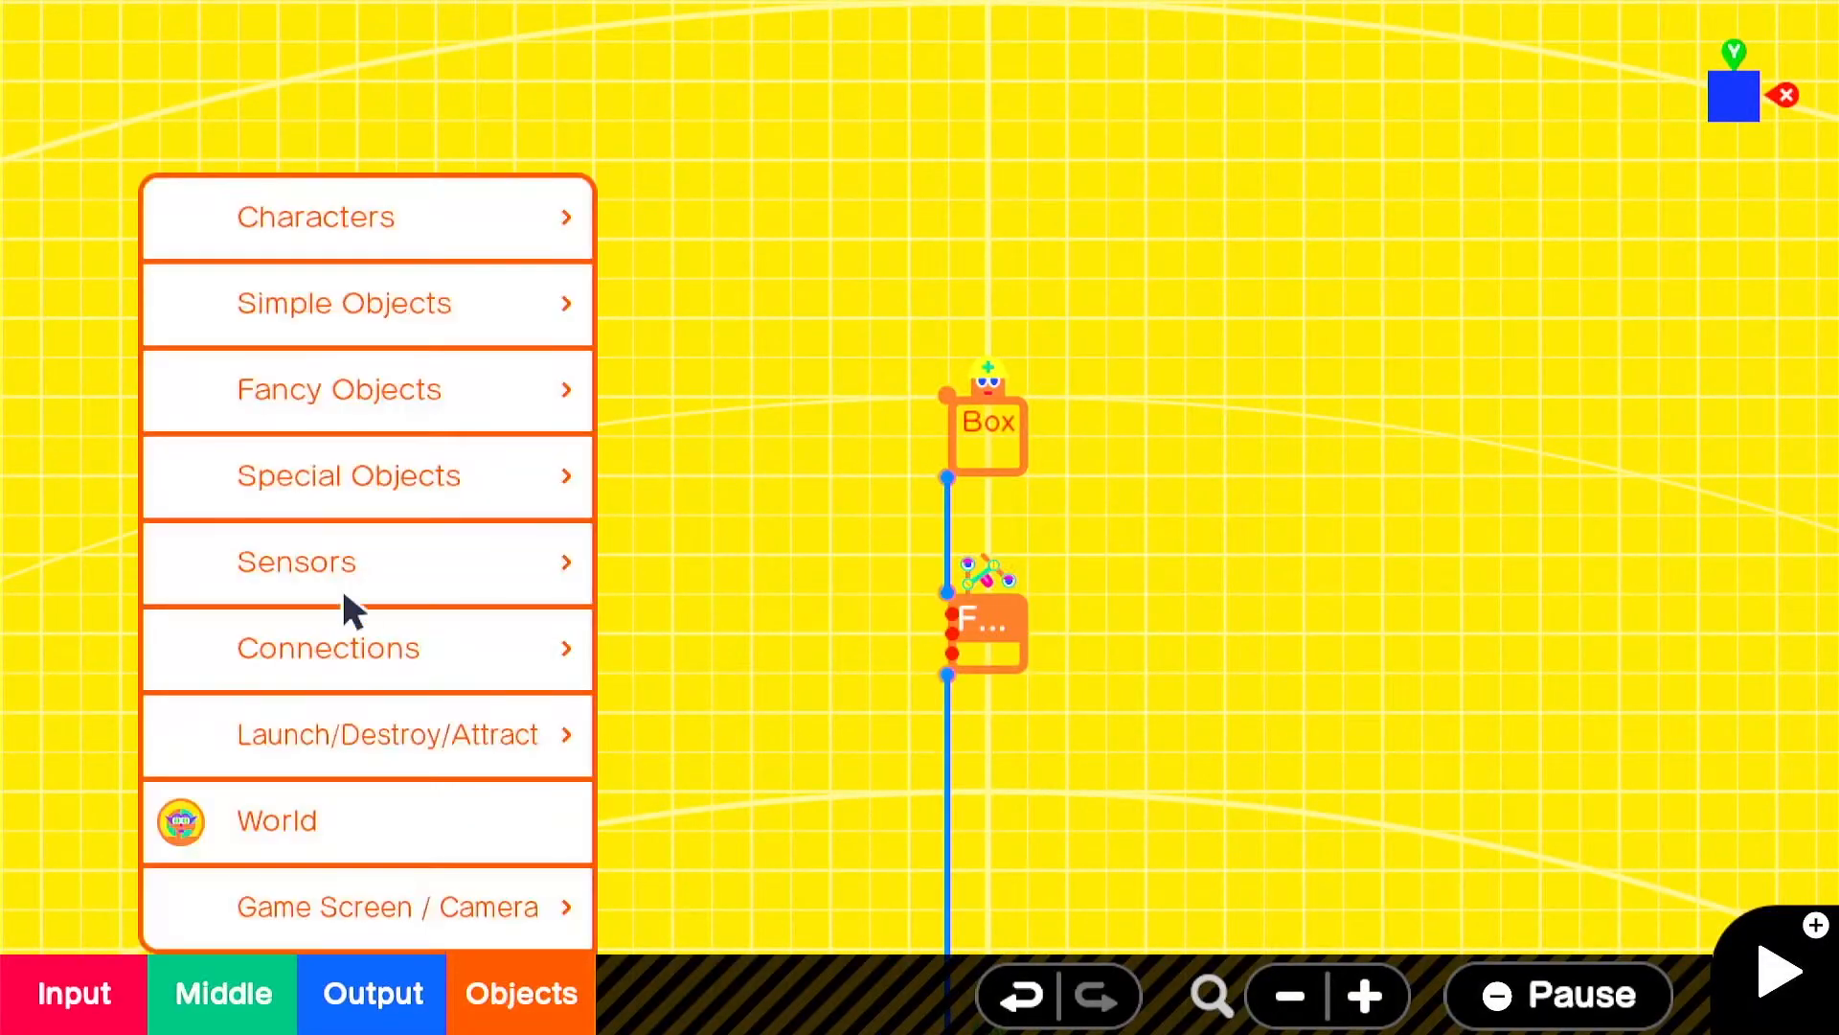
{"action": "left_click", "coordinate": [374, 457]}
{"action": "left_click", "coordinate": [790, 556]}
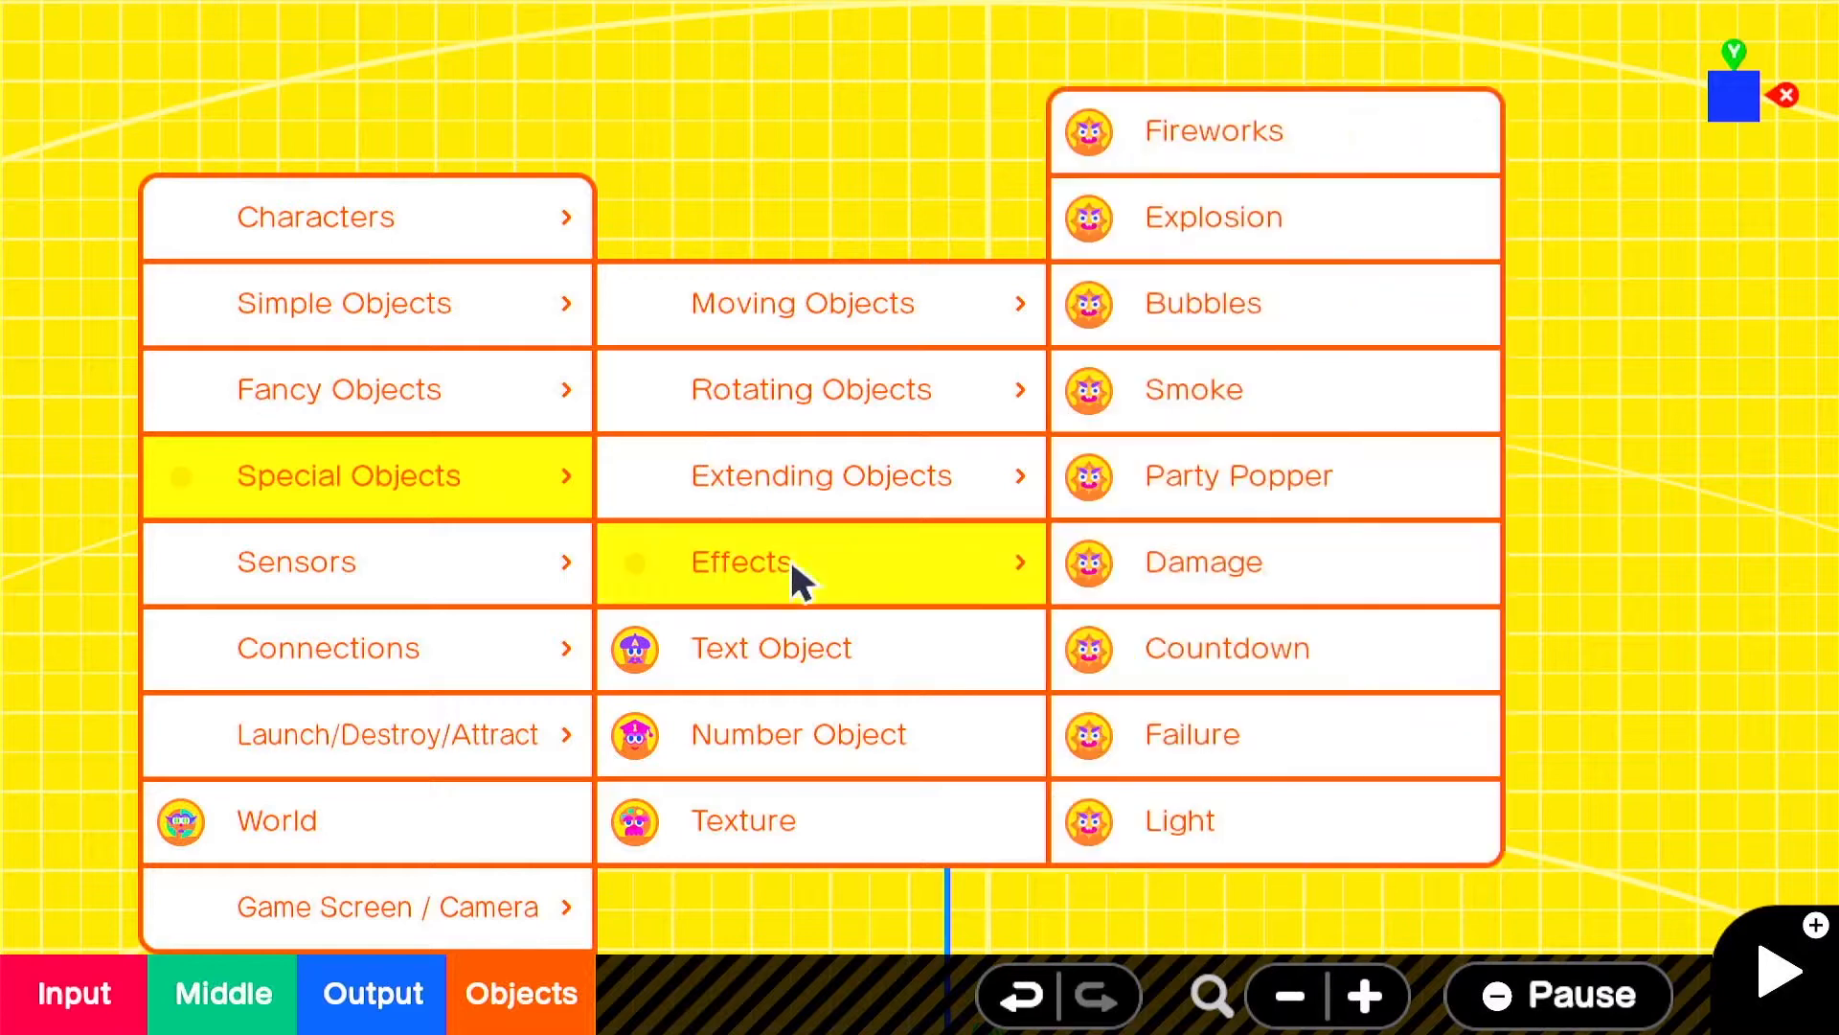
{"action": "left_click", "coordinate": [1243, 542]}
{"action": "left_click_drag", "start_coordinate": [937, 575], "coordinate": [977, 393]}
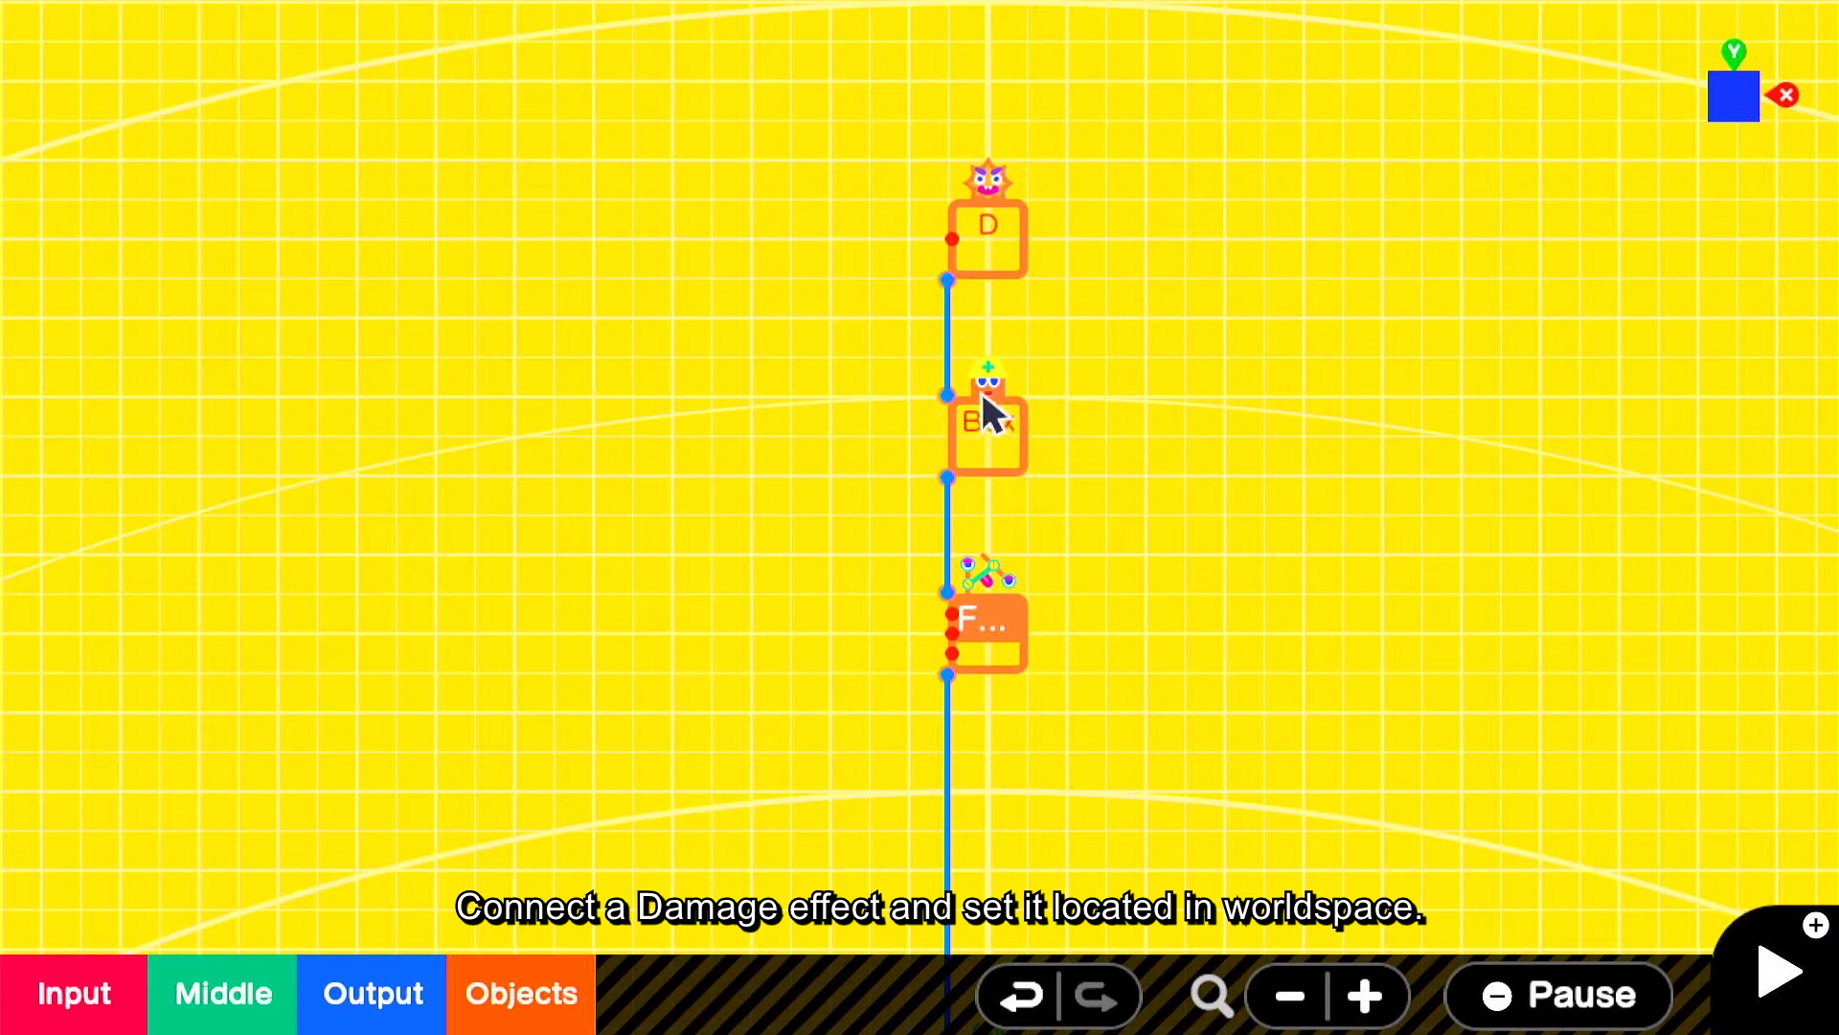
- Enlarge the Damage effect to 1.20 m, set its Effect Location to World and turn off Visible
{"action": "left_click", "coordinate": [992, 239]}
{"action": "left_click_drag", "start_coordinate": [1063, 312], "coordinate": [1008, 309]}
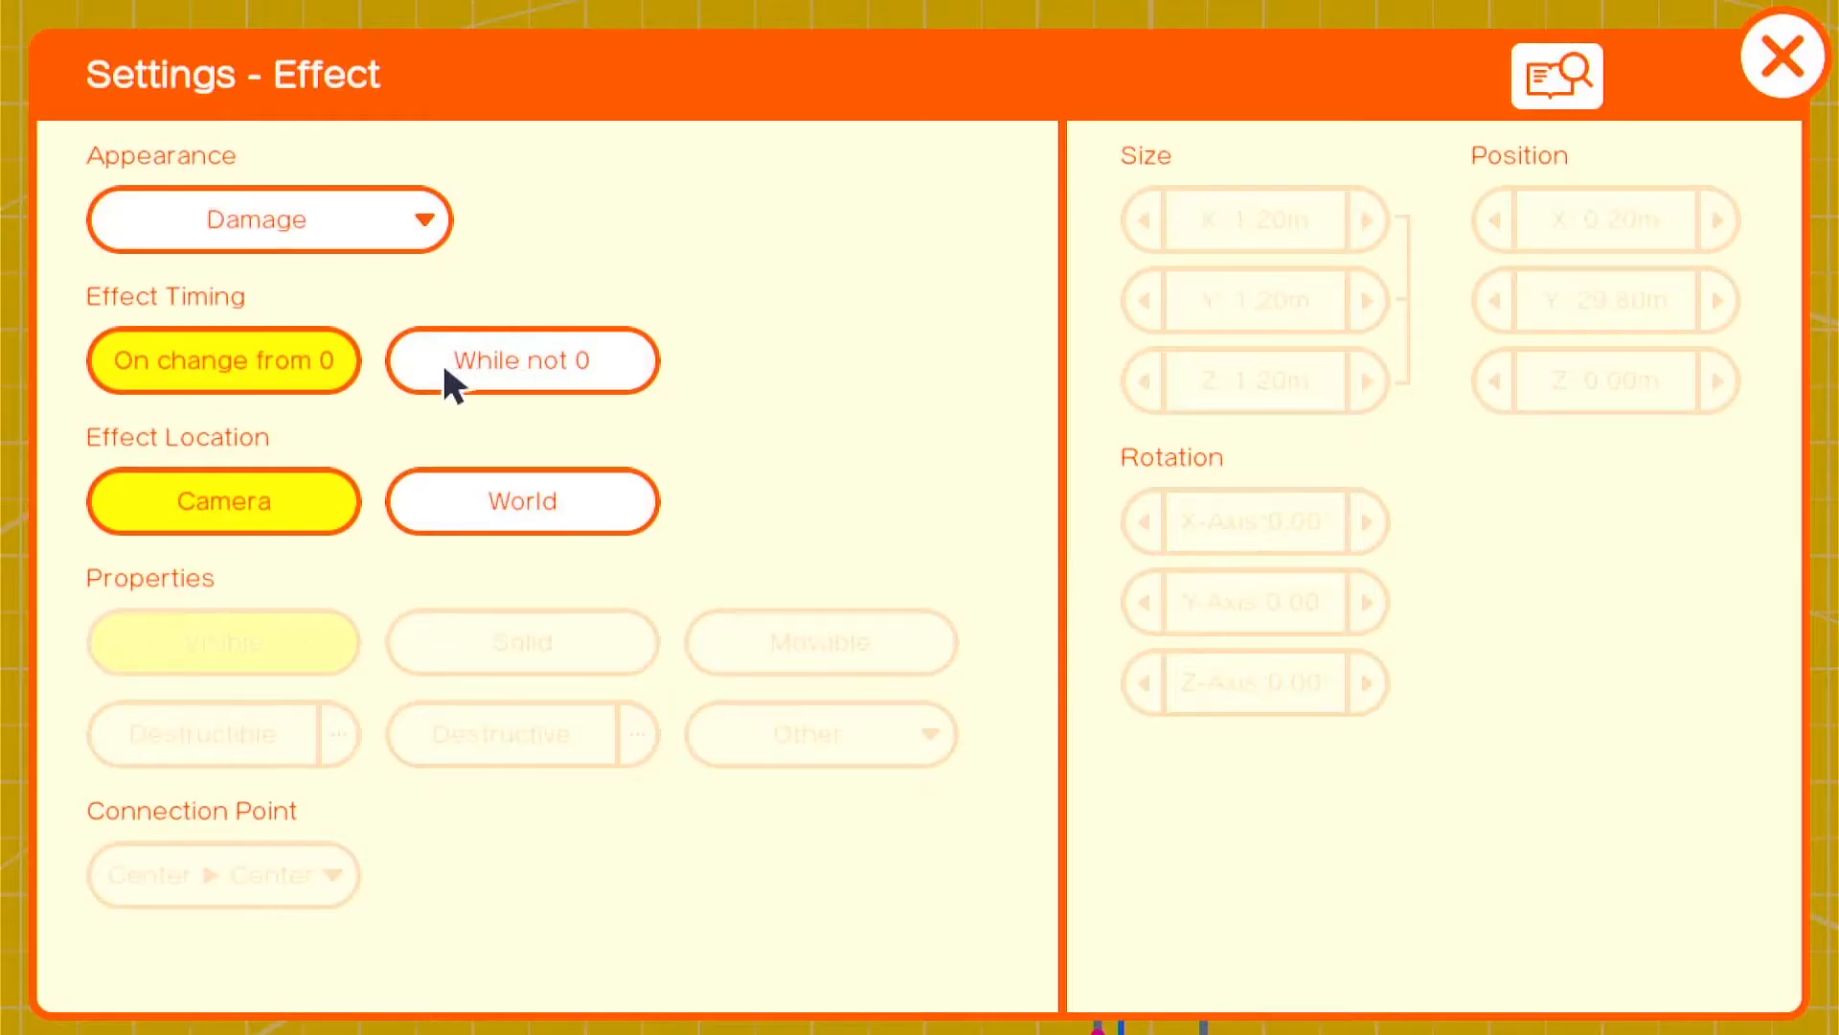
{"action": "left_click", "coordinate": [559, 513]}
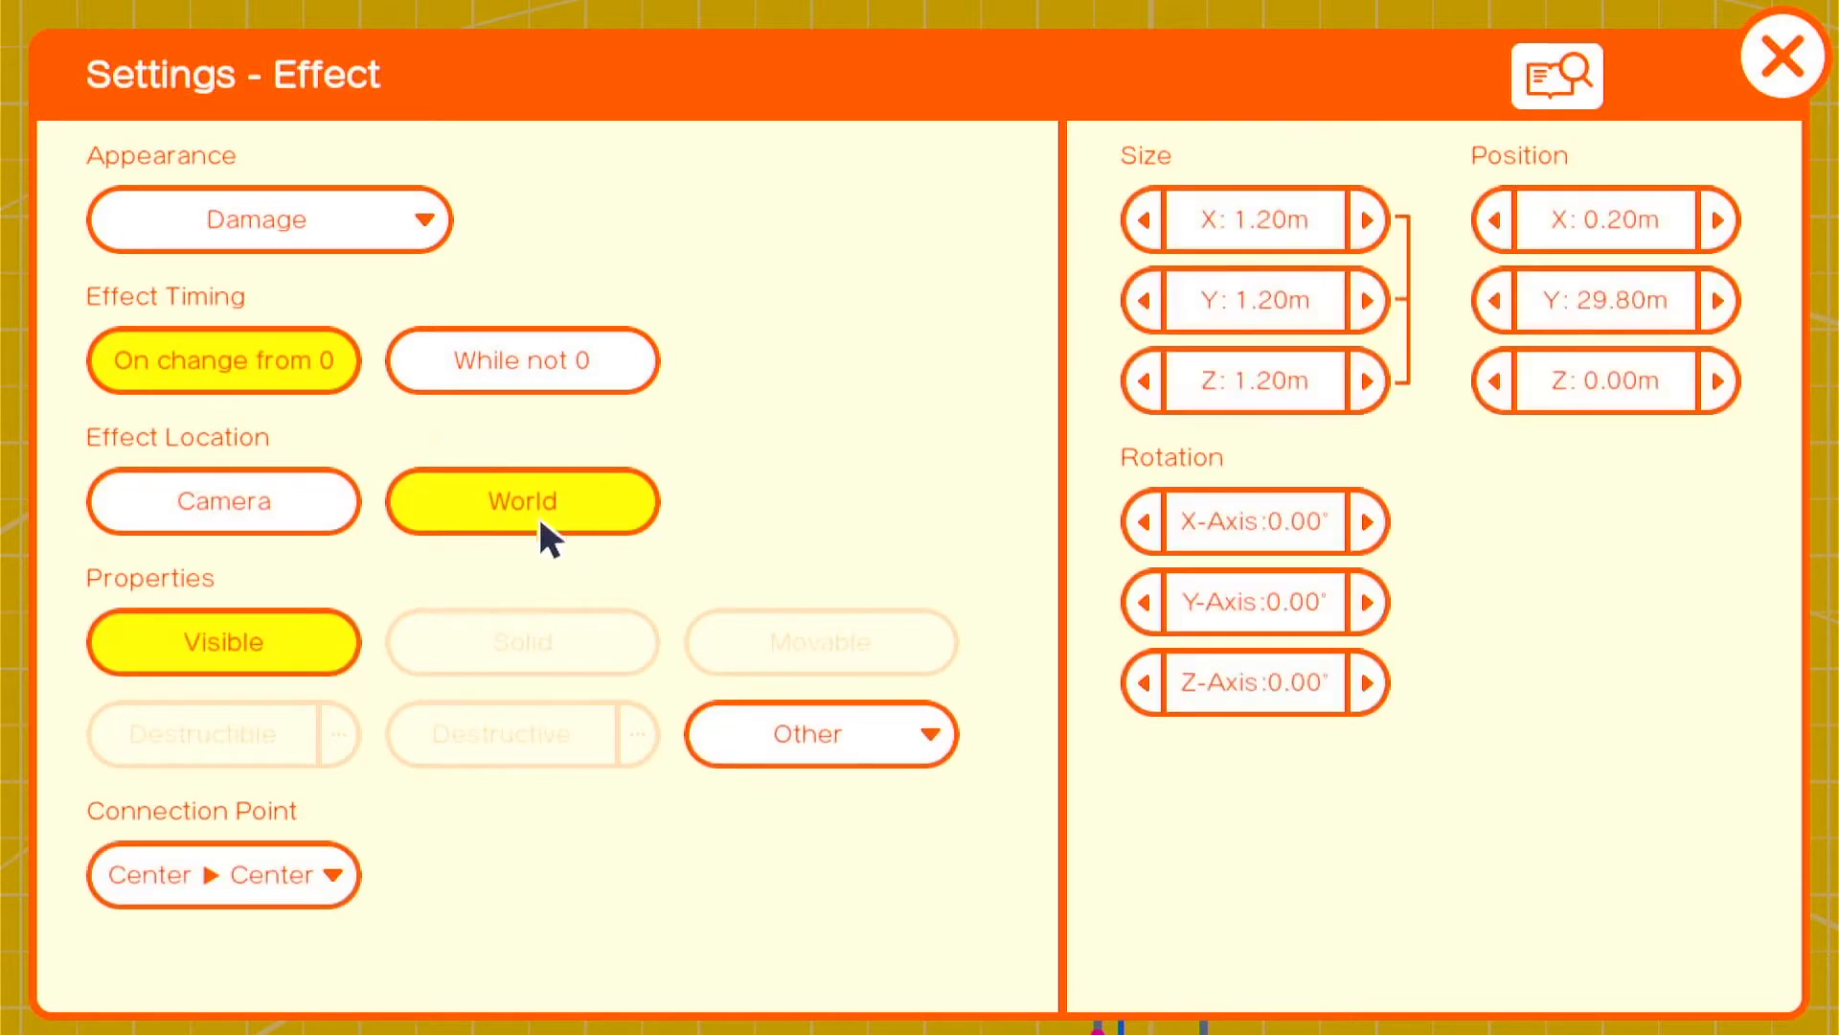
{"action": "left_click", "coordinate": [241, 644]}
{"action": "left_click", "coordinate": [1801, 43]}
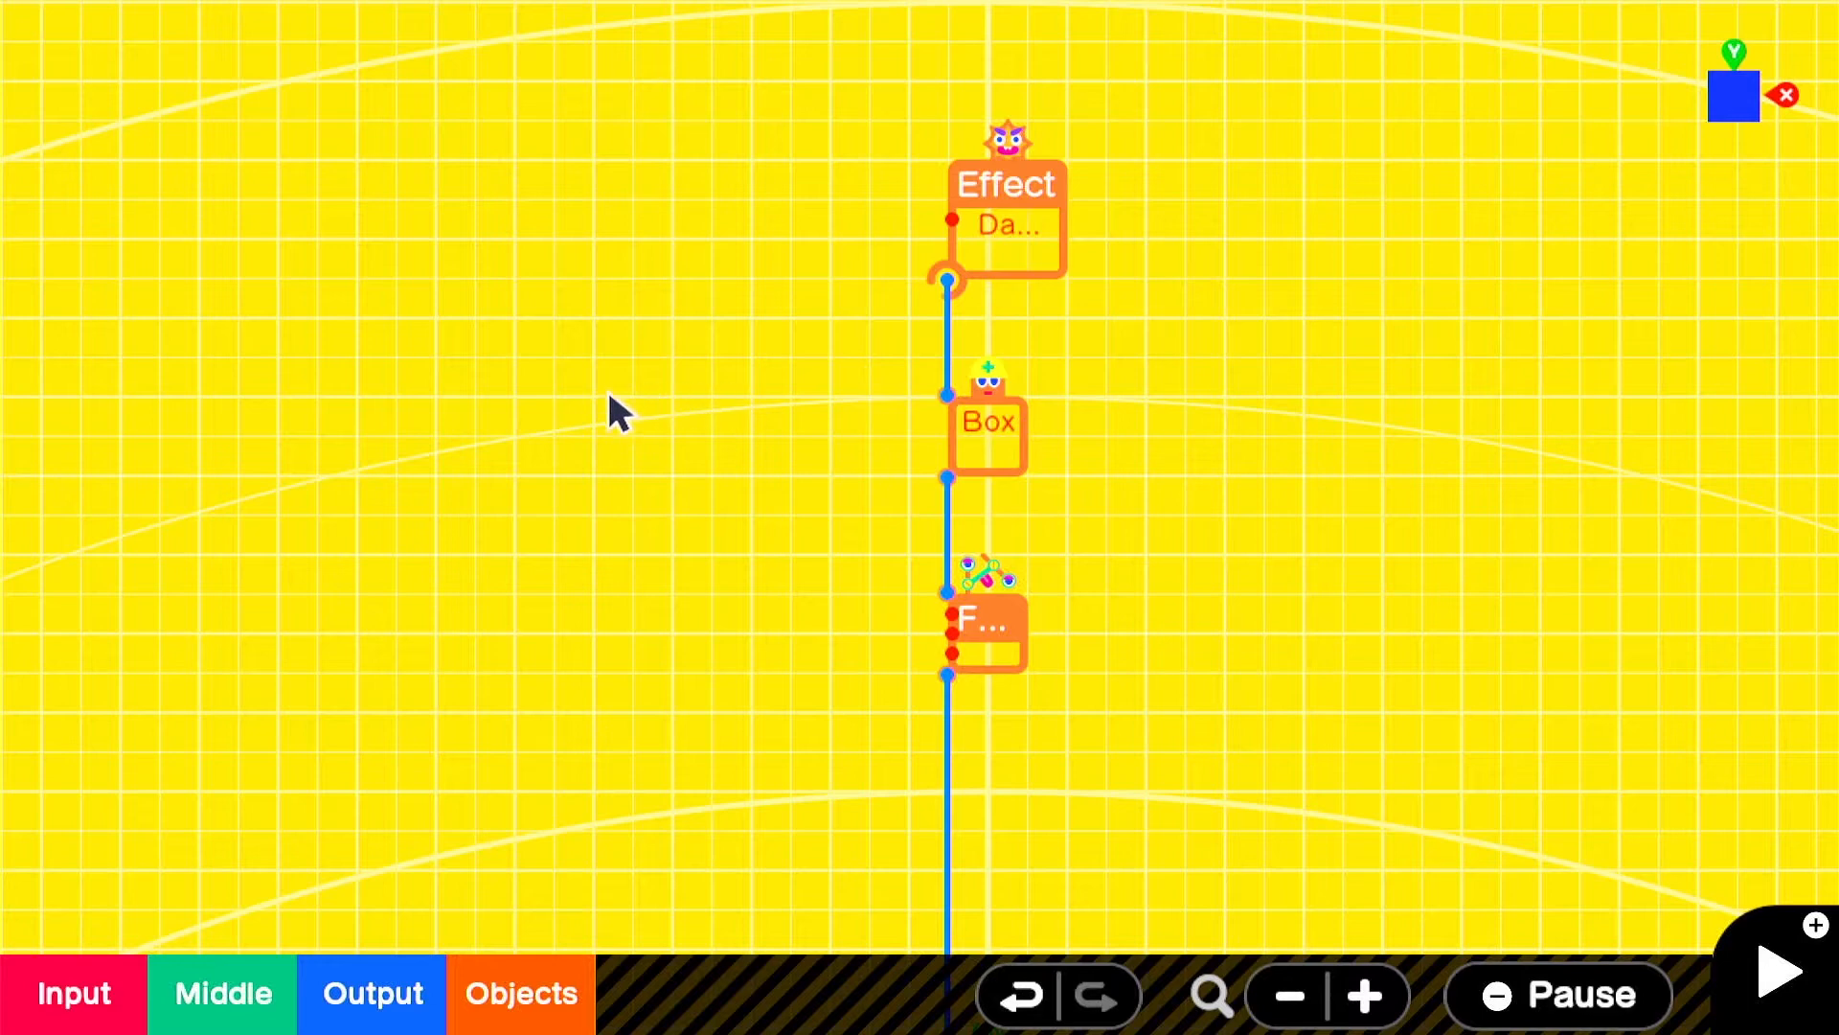
- Add a Random nodon beside the box and Free Slide Connector chain
{"action": "left_click_drag", "start_coordinate": [610, 395], "coordinate": [786, 388]}
{"action": "left_click", "coordinate": [277, 1003]}
{"action": "left_click", "coordinate": [587, 645]}
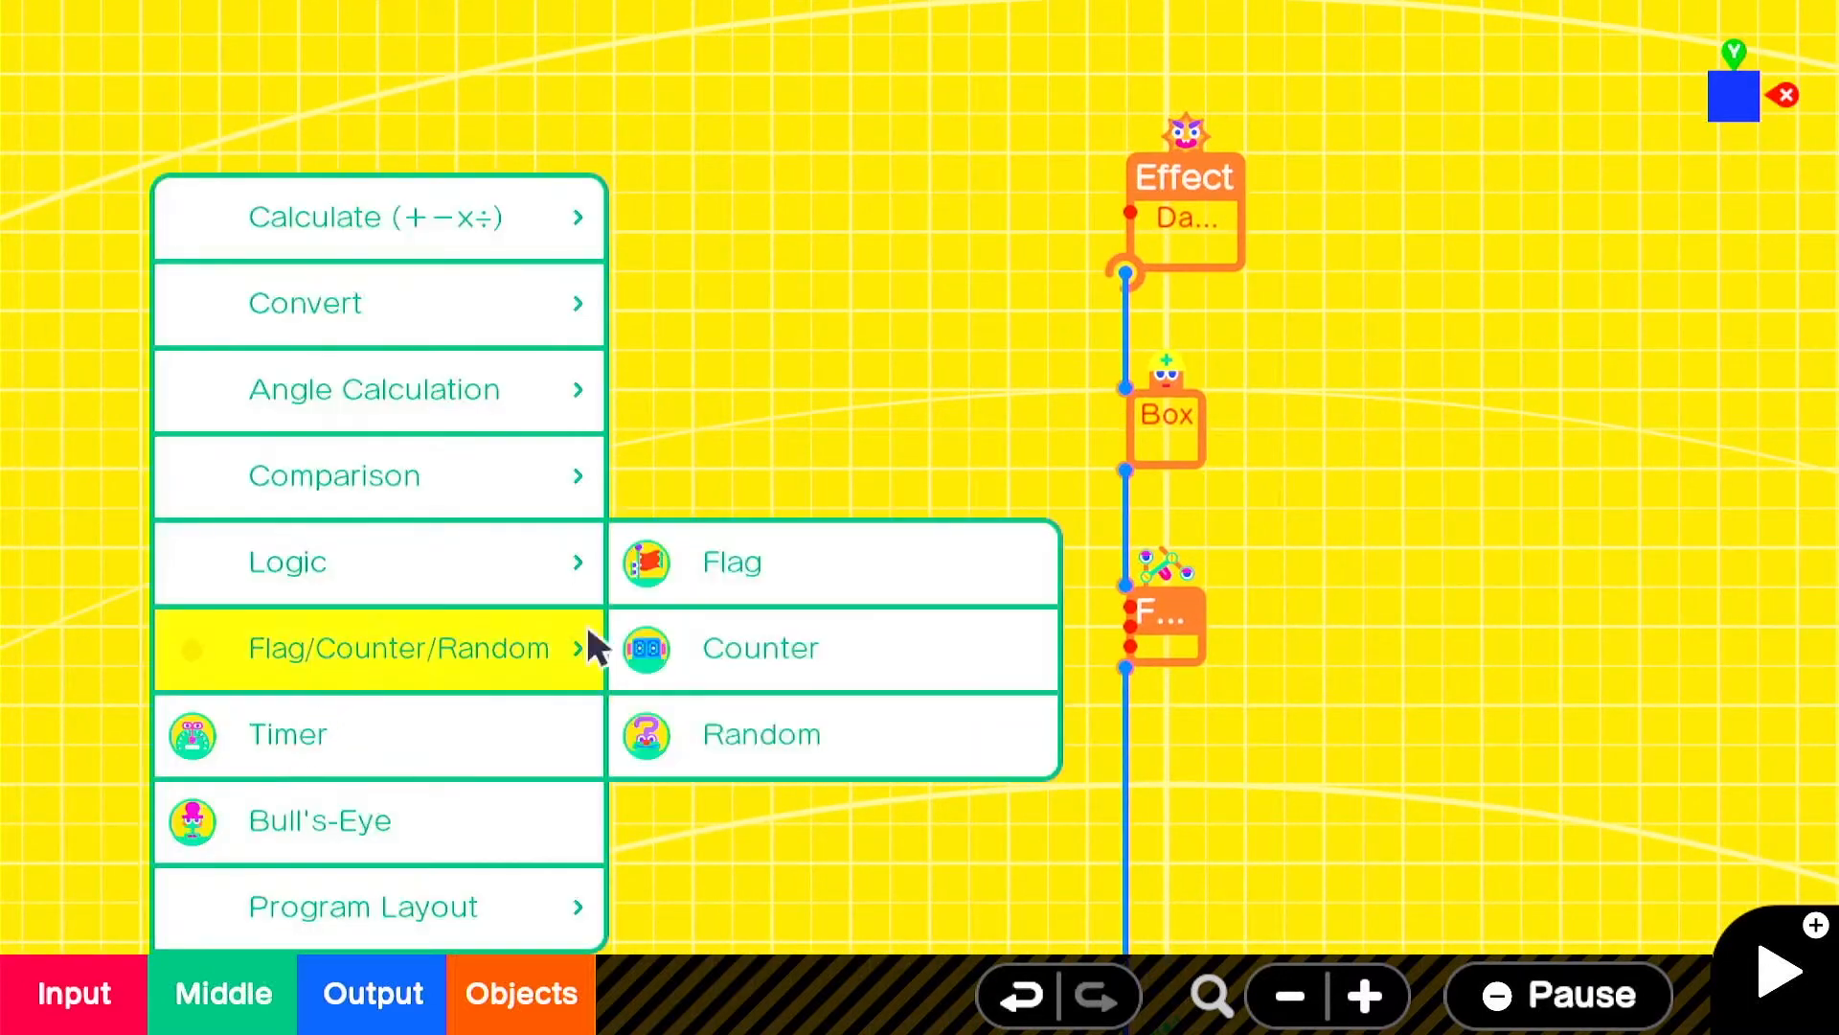
{"action": "left_click", "coordinate": [845, 723]}
{"action": "left_click_drag", "start_coordinate": [909, 576], "coordinate": [566, 657]}
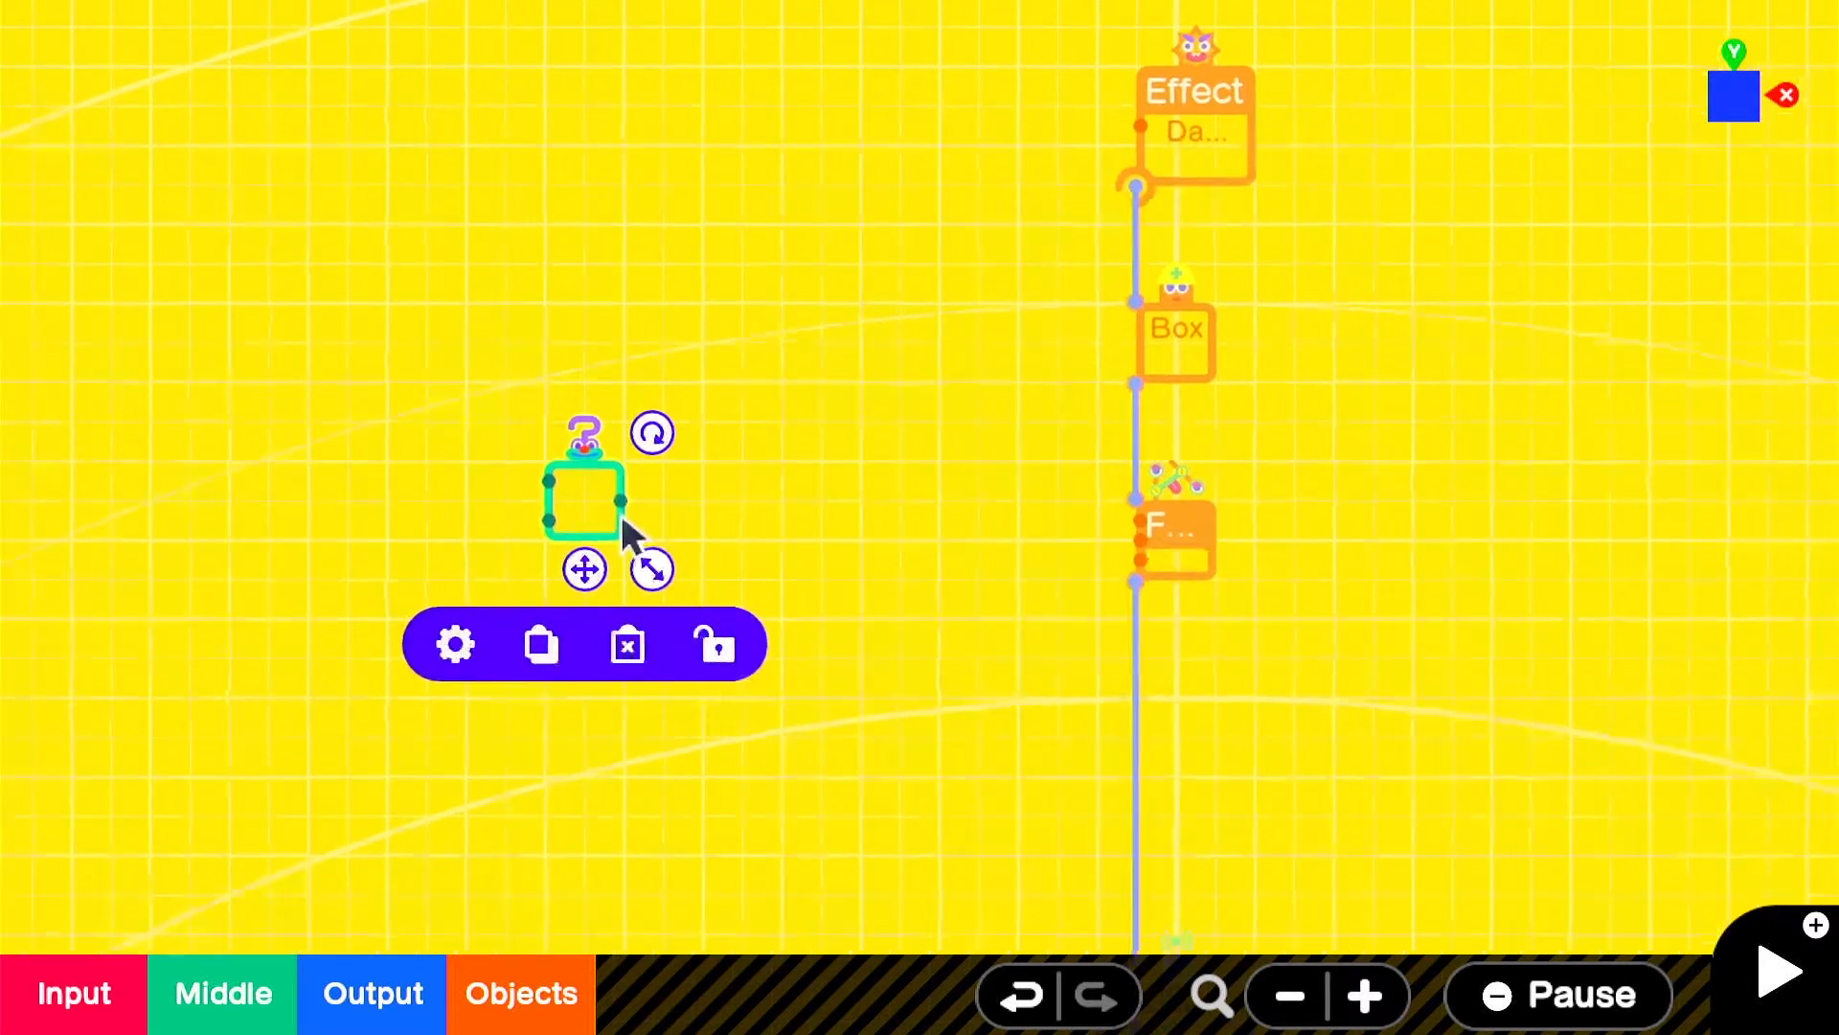
- Set the Random nodon's Output Range to 3 and its Update Timing to While not 0
{"action": "left_click", "coordinate": [464, 588]}
{"action": "left_click", "coordinate": [969, 314]}
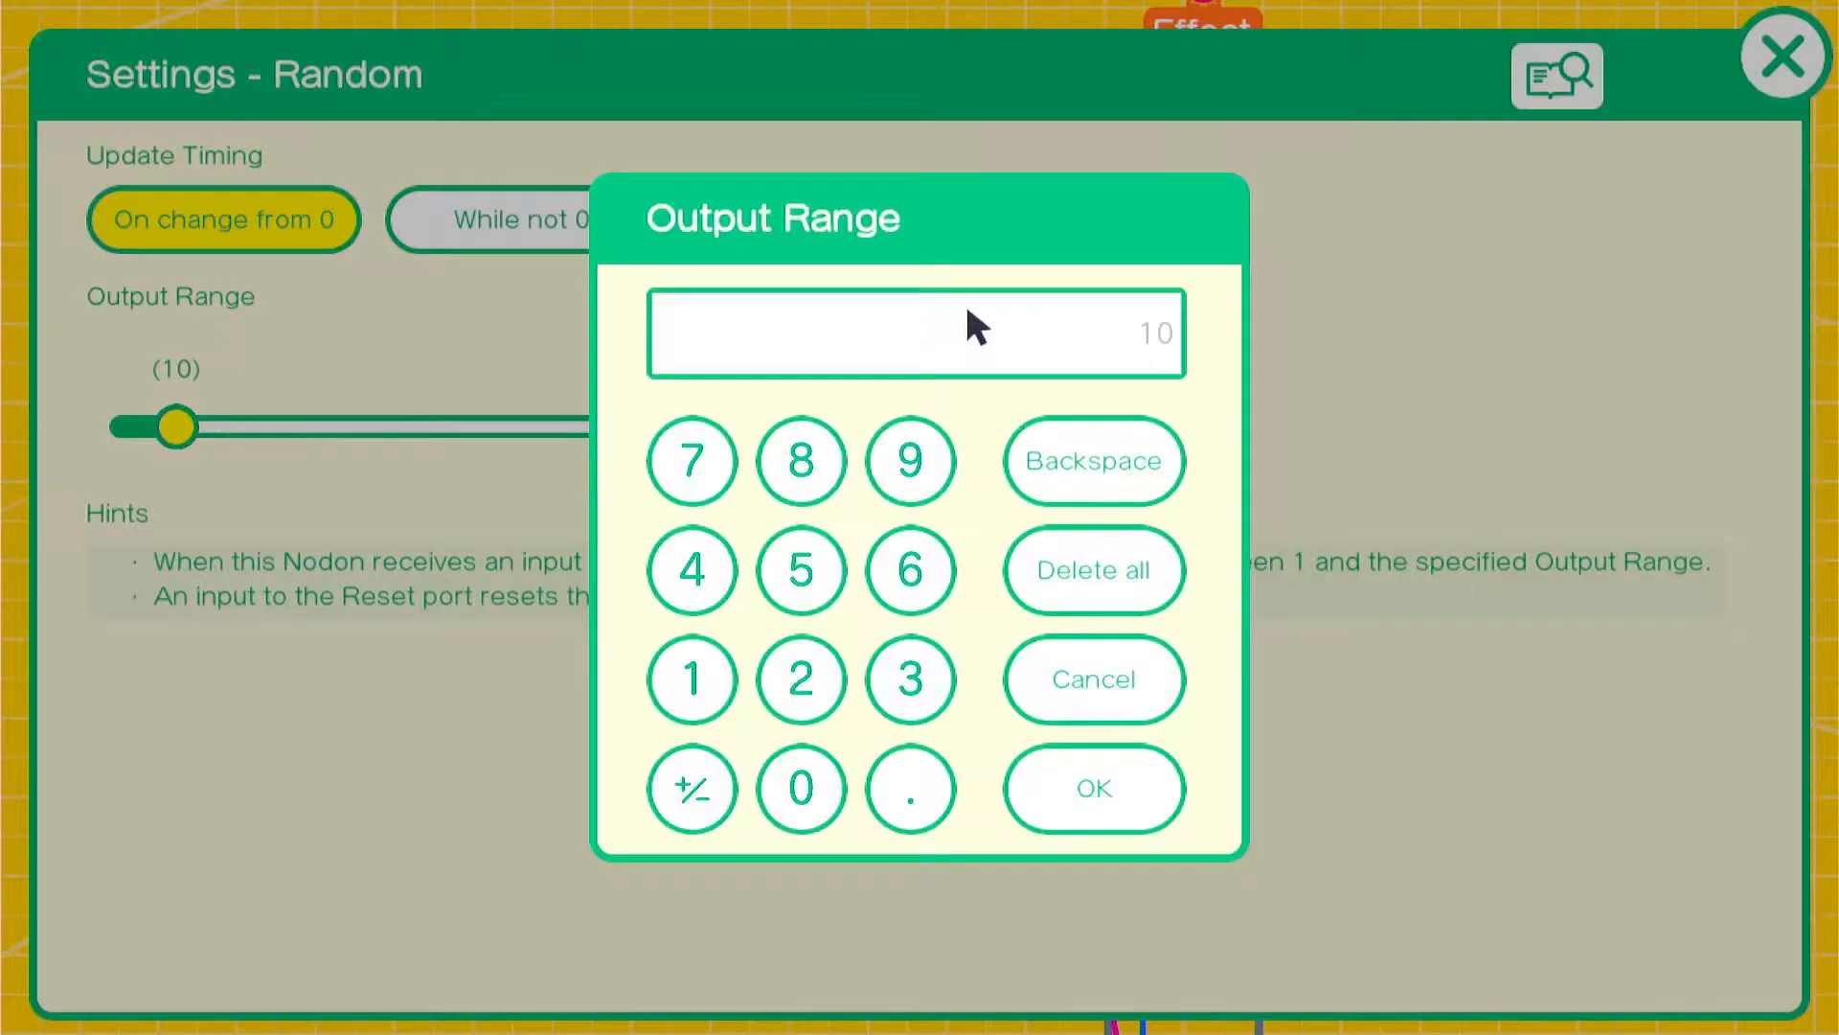
{"action": "left_click", "coordinate": [911, 677]}
{"action": "left_click", "coordinate": [1089, 782]}
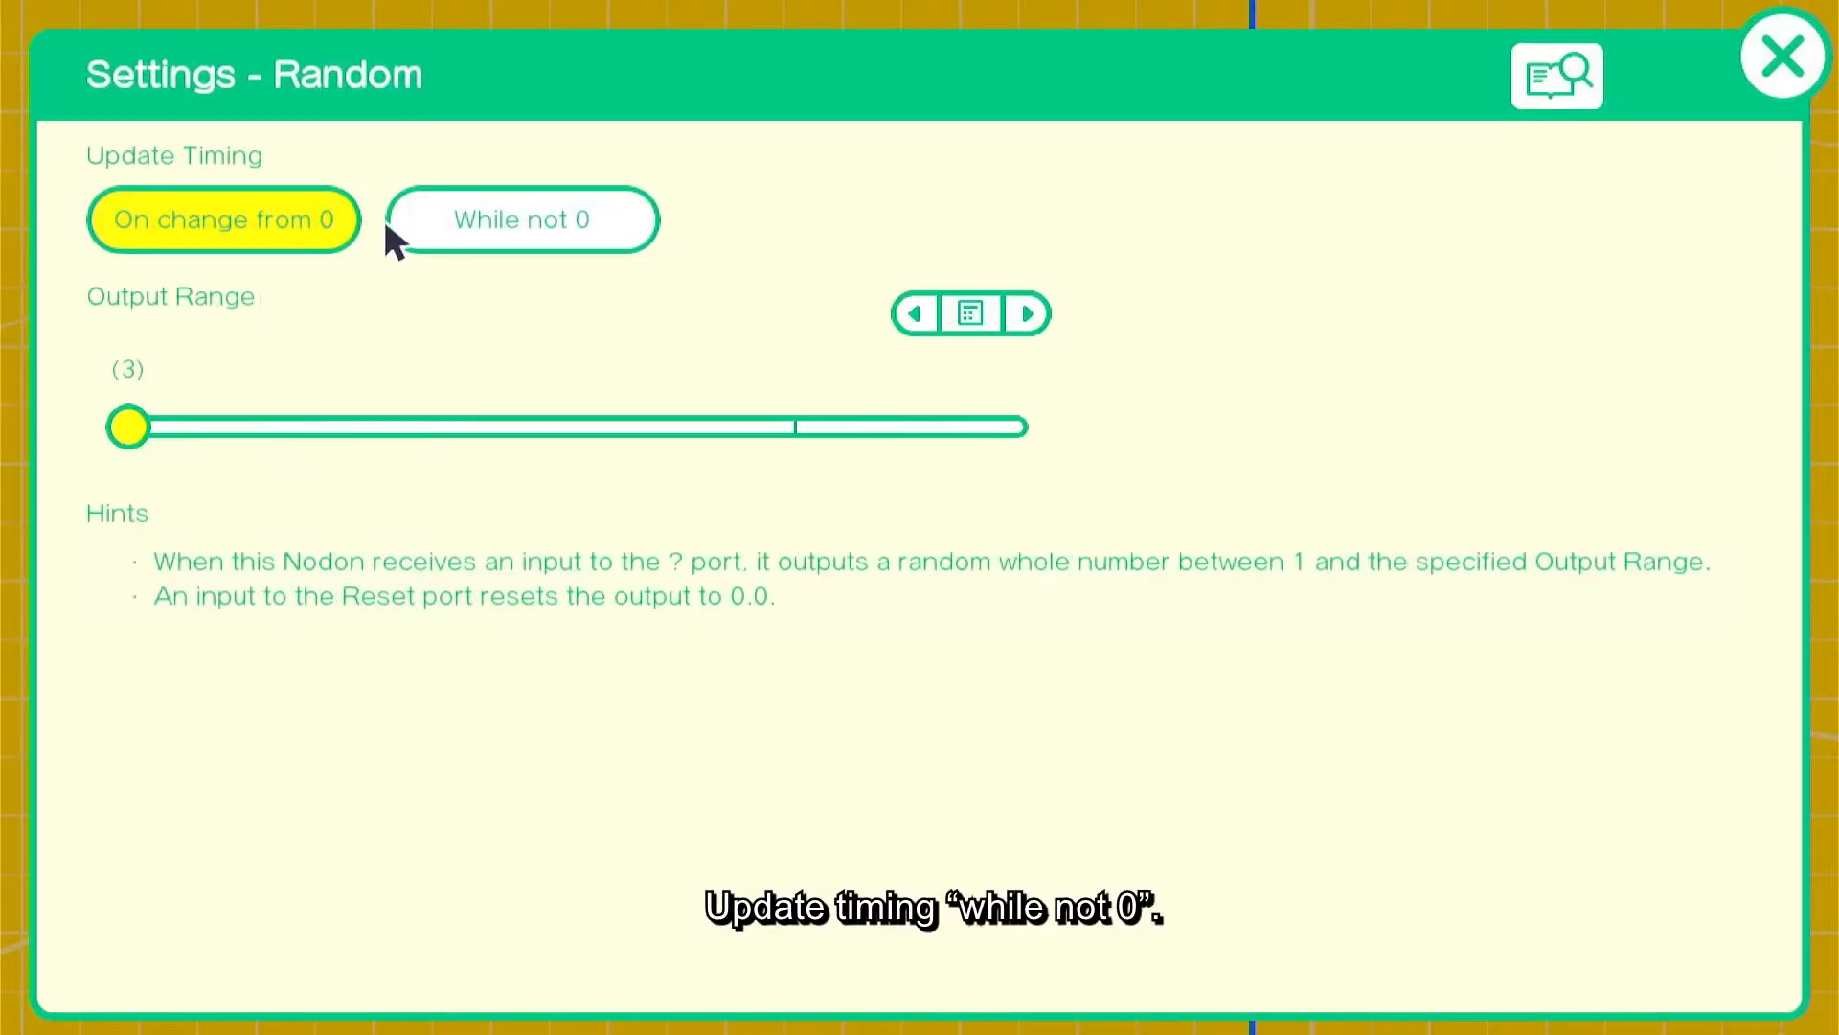
{"action": "left_click", "coordinate": [546, 251]}
{"action": "left_click", "coordinate": [1782, 56]}
{"action": "left_click", "coordinate": [816, 525]}
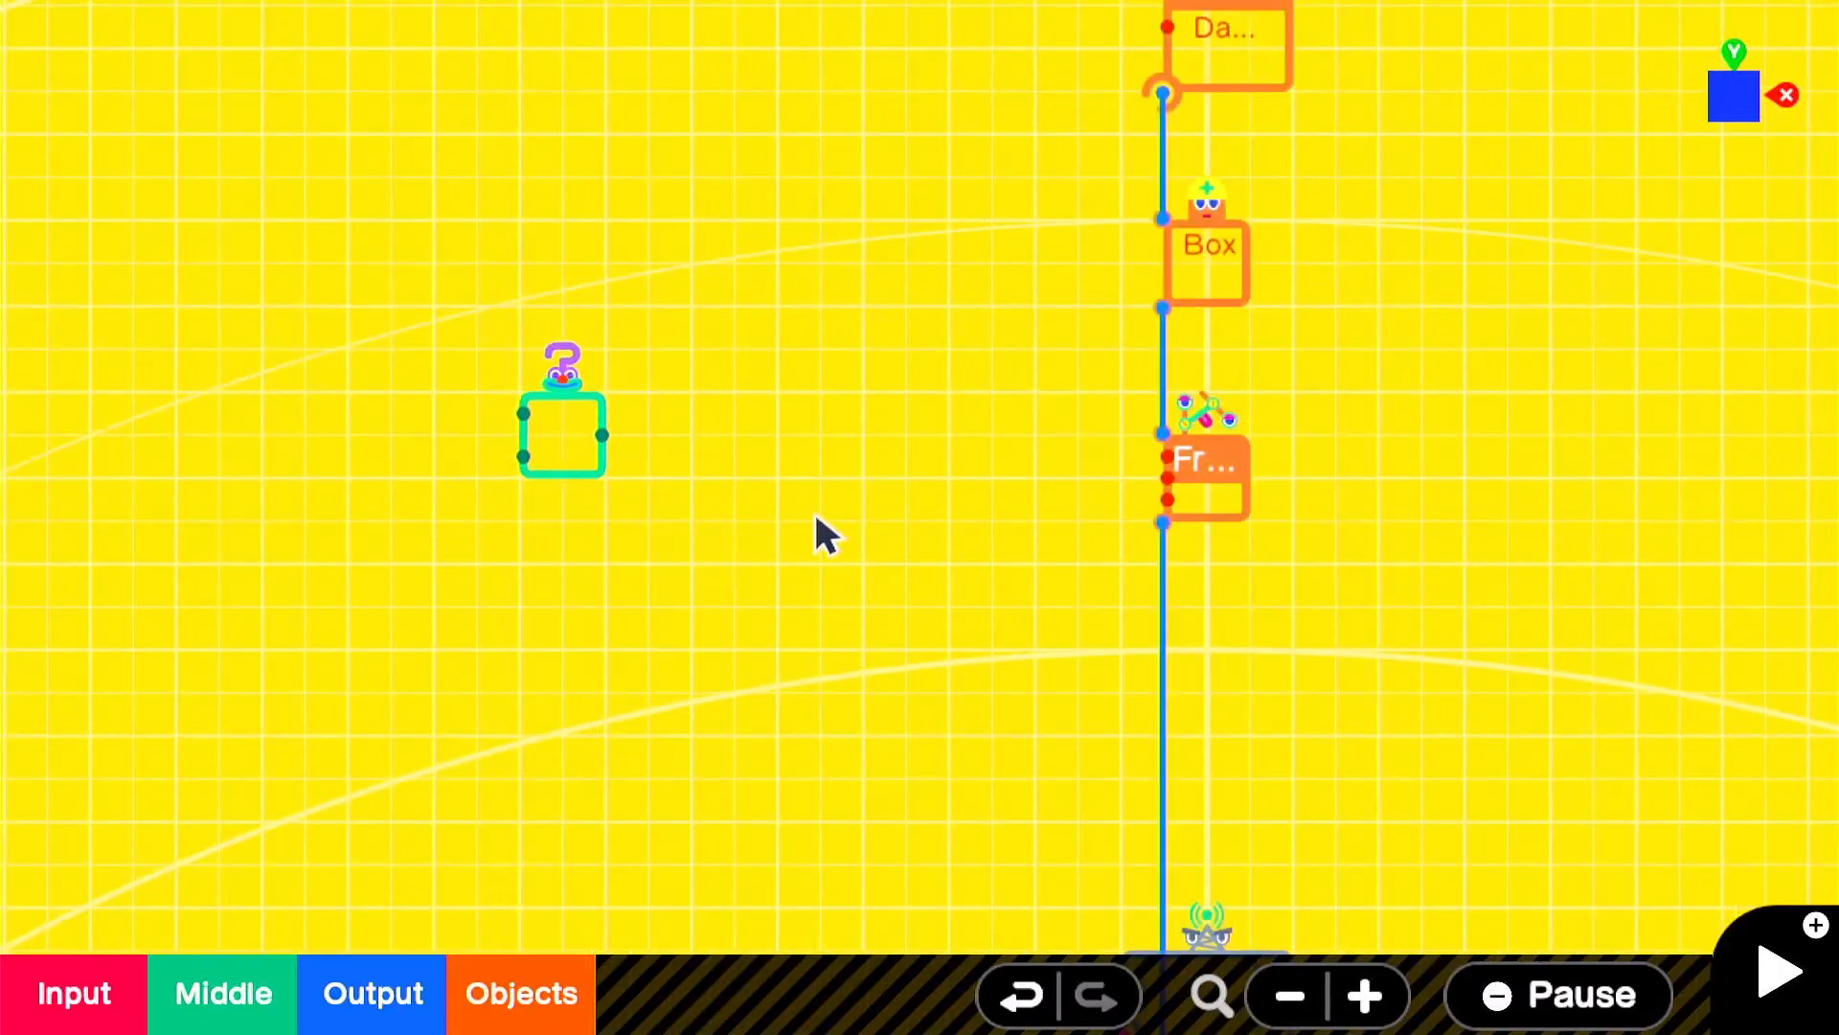
- Add a Map nodon between the Random nodon and the Free Slide Connector, and connect the Random's output to it
{"action": "left_click", "coordinate": [239, 996]}
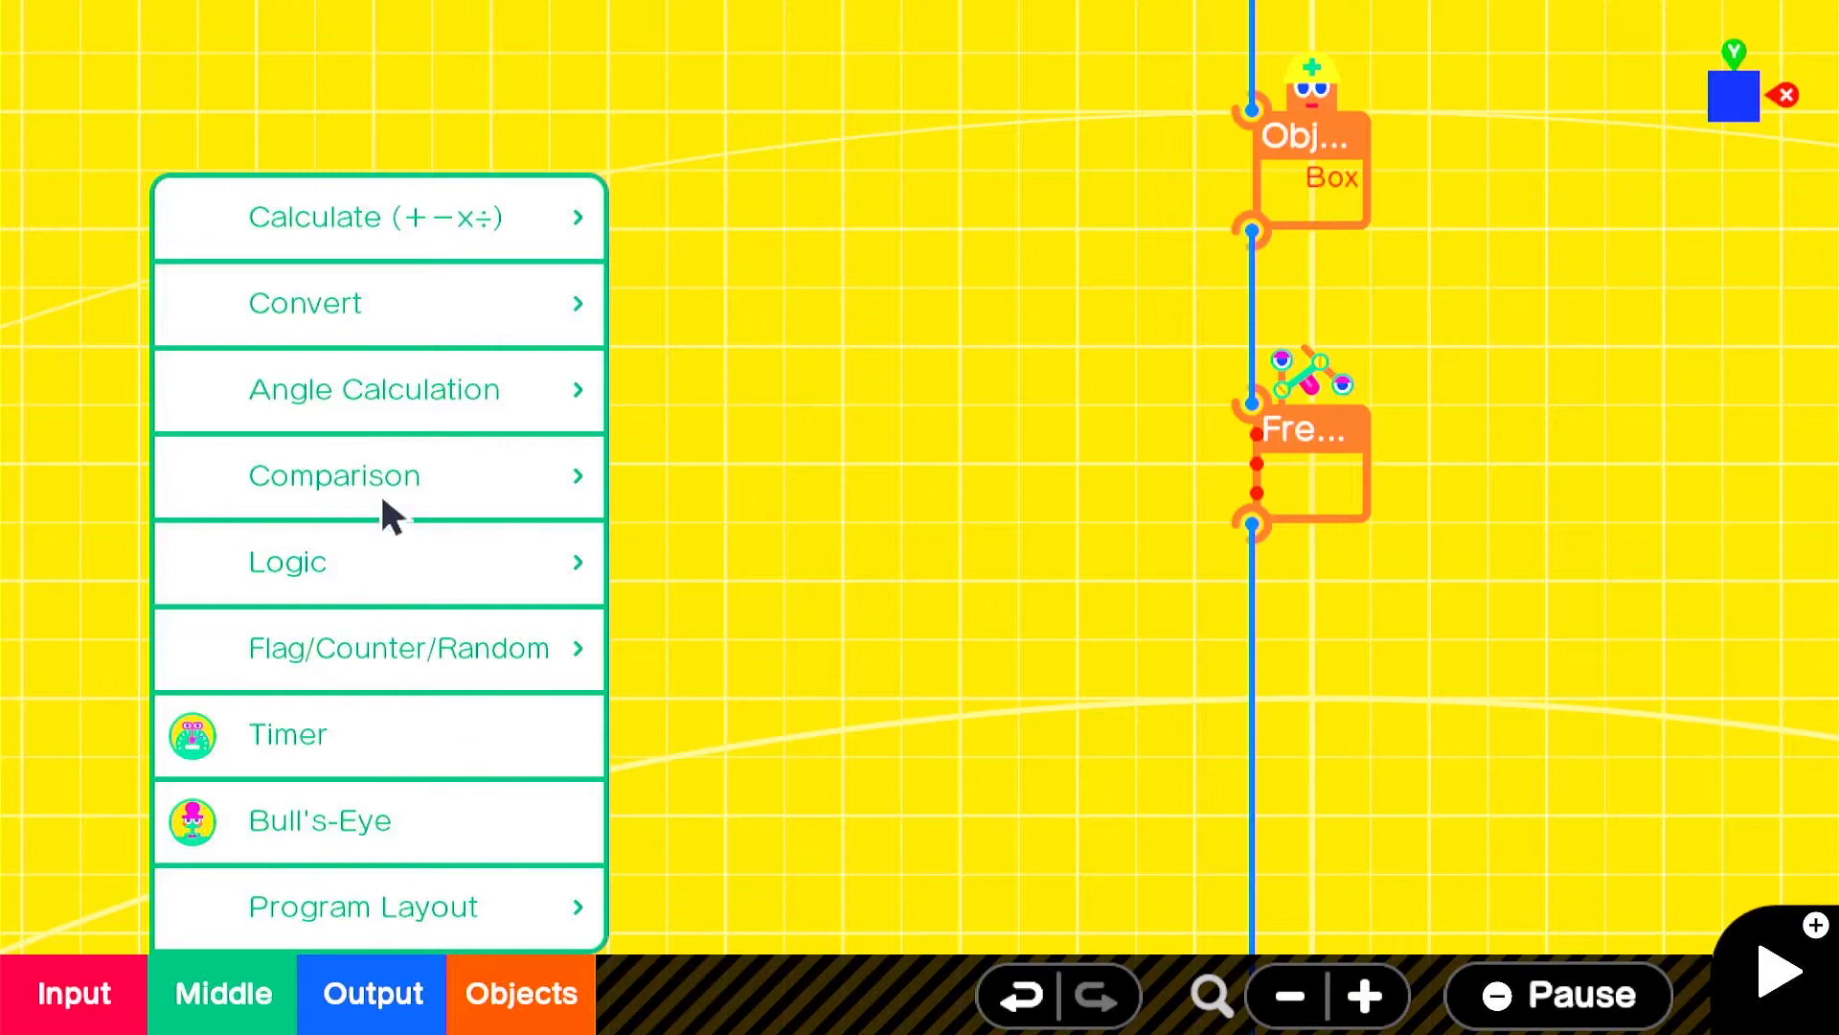
{"action": "left_click", "coordinate": [384, 320]}
{"action": "left_click", "coordinate": [734, 132]}
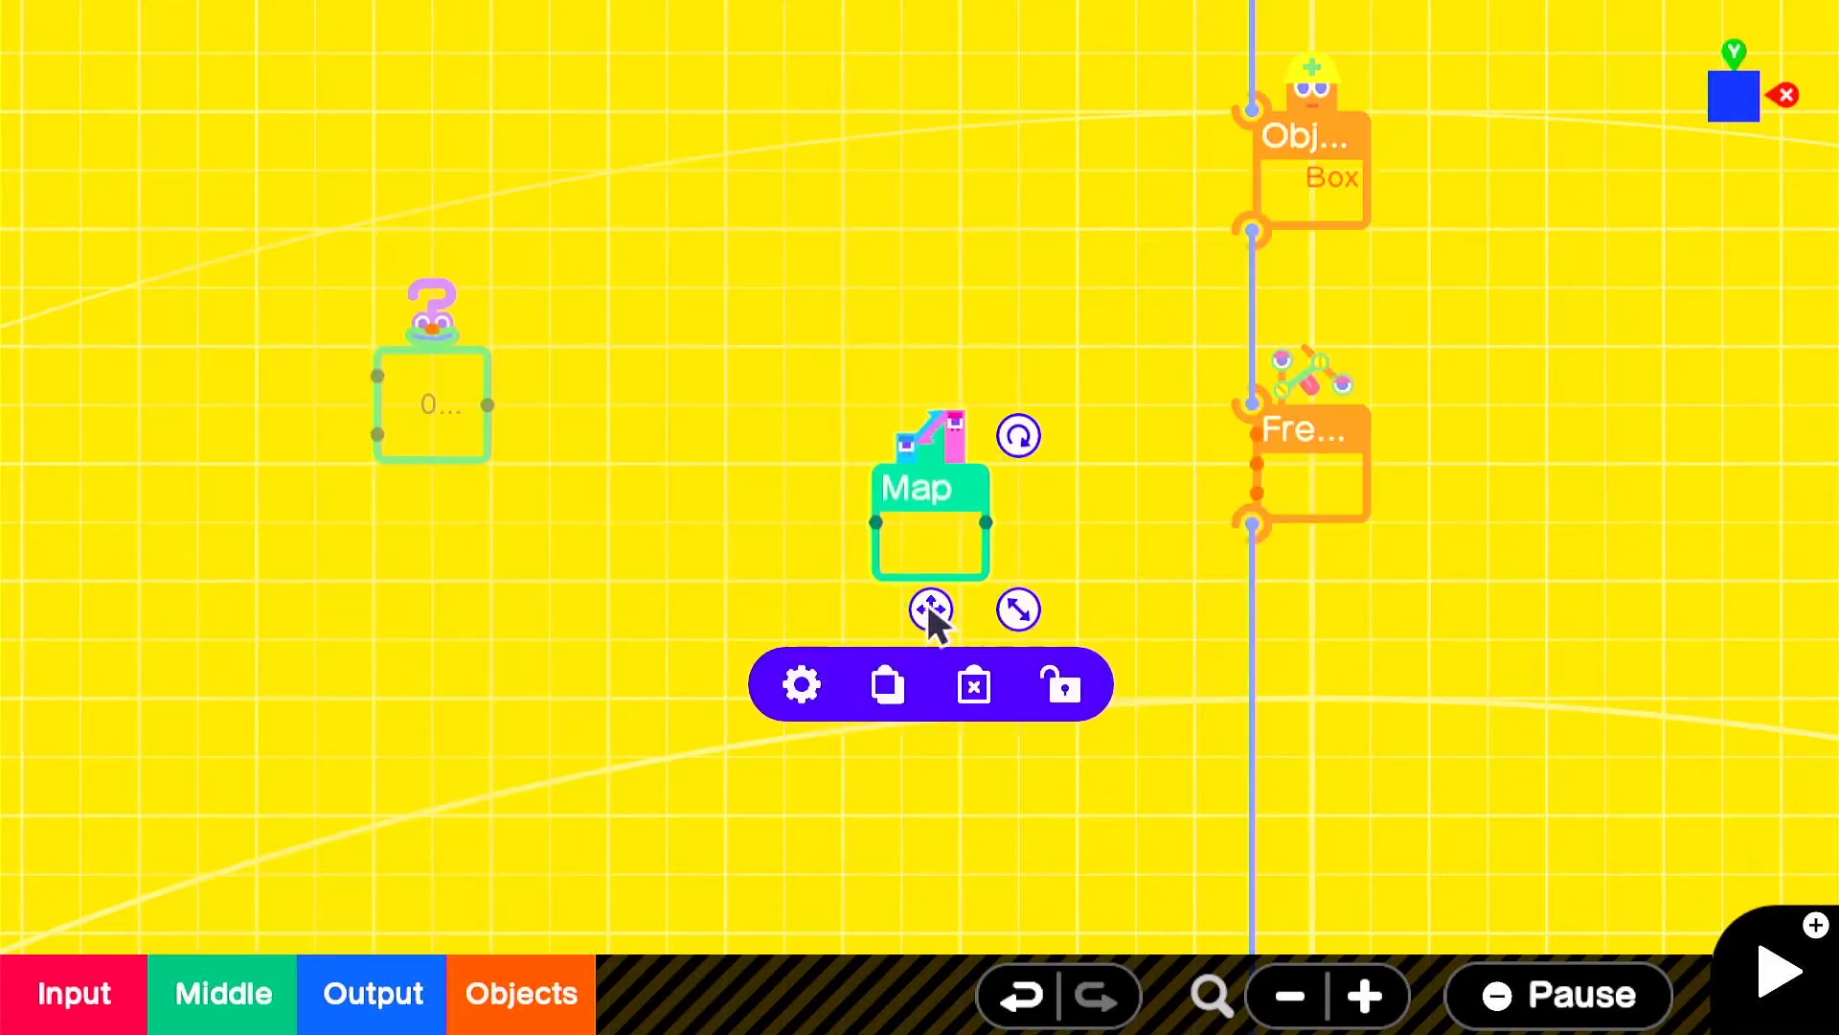
{"action": "left_click_drag", "start_coordinate": [929, 608], "coordinate": [770, 498]}
{"action": "left_click_drag", "start_coordinate": [491, 405], "coordinate": [728, 406]}
- Set the Map nodon's Input Range to 1.00 through 3.00
{"action": "left_click", "coordinate": [655, 569]}
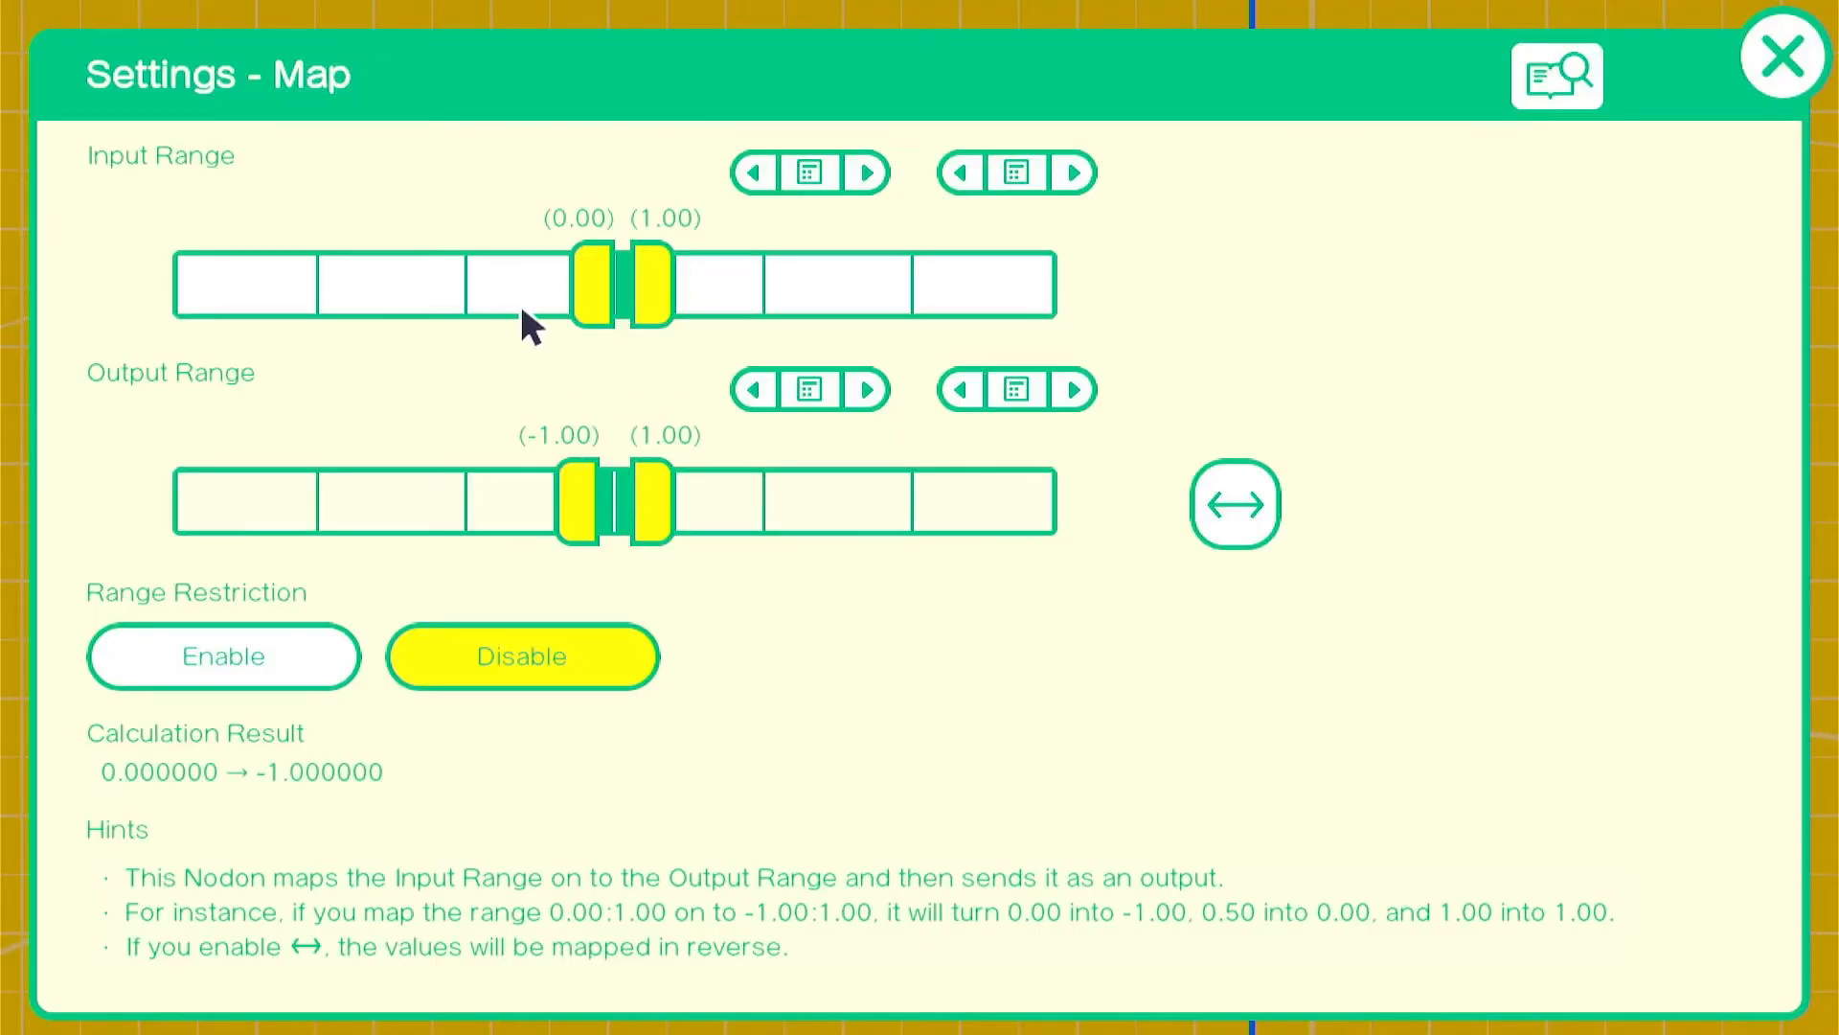
{"action": "left_click", "coordinate": [880, 173]}
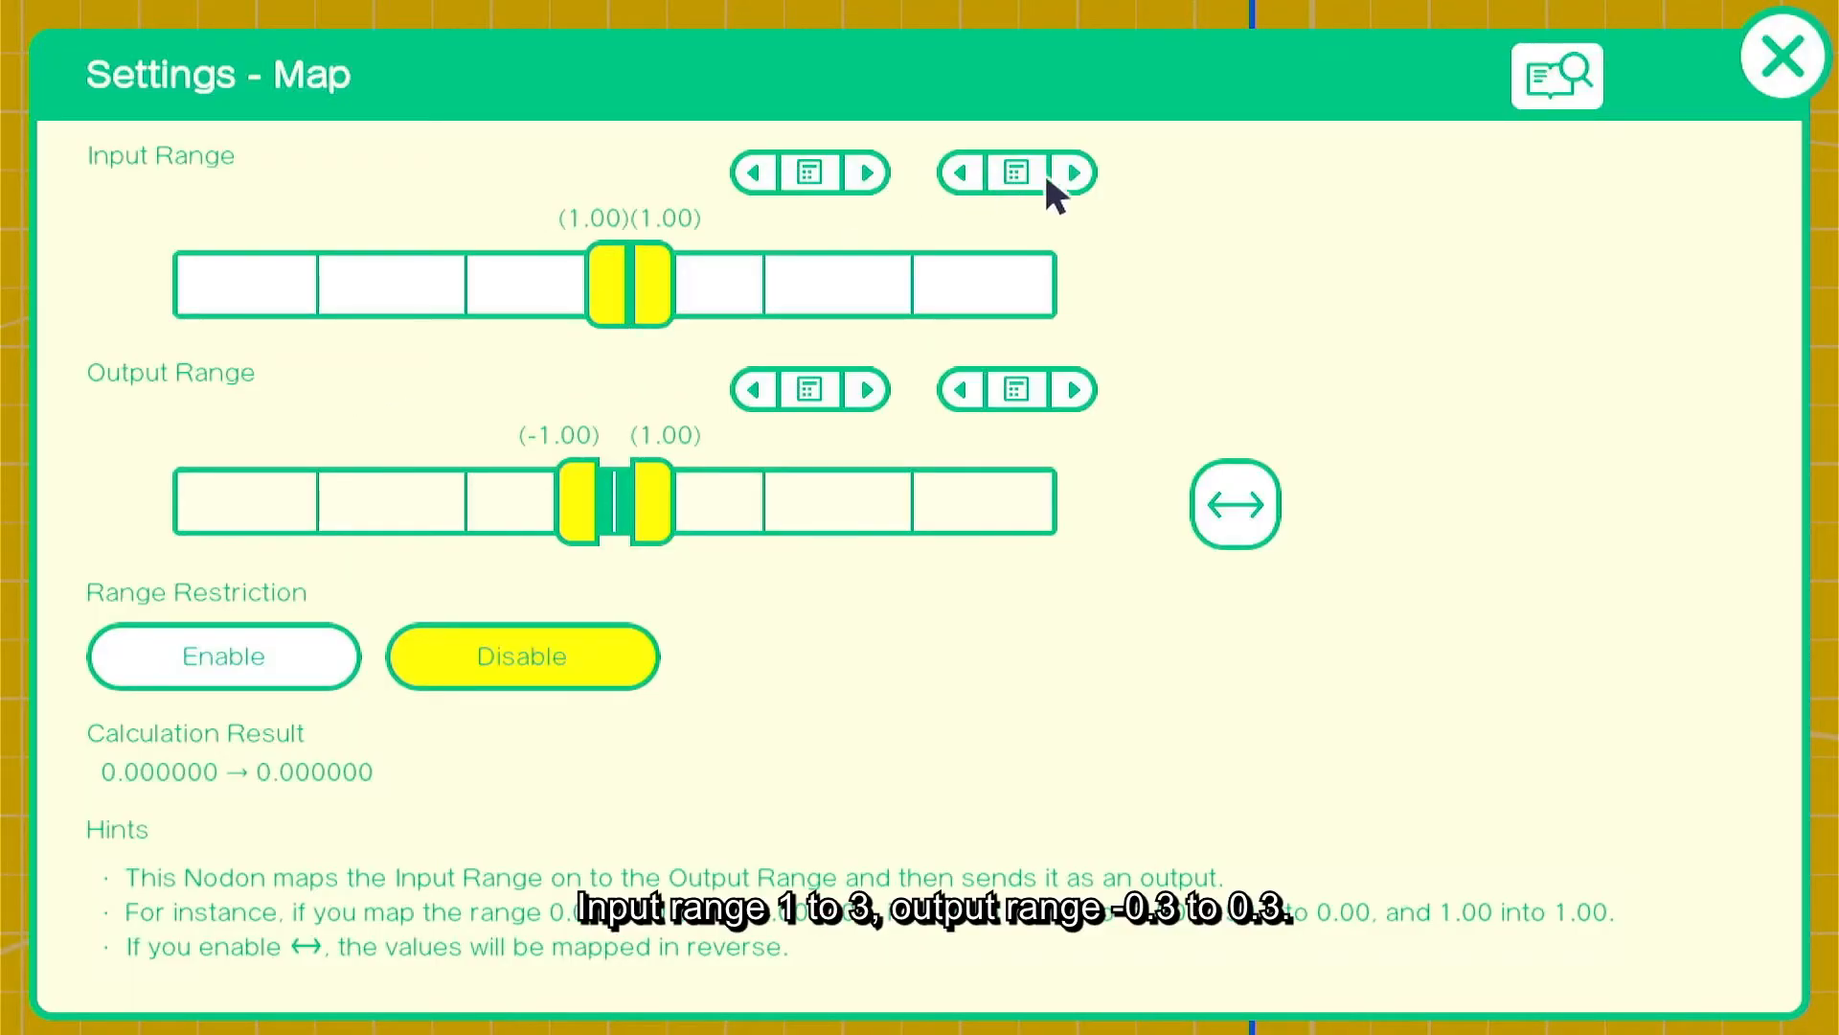
{"action": "left_click", "coordinate": [1083, 173]}
{"action": "left_click", "coordinate": [1086, 173]}
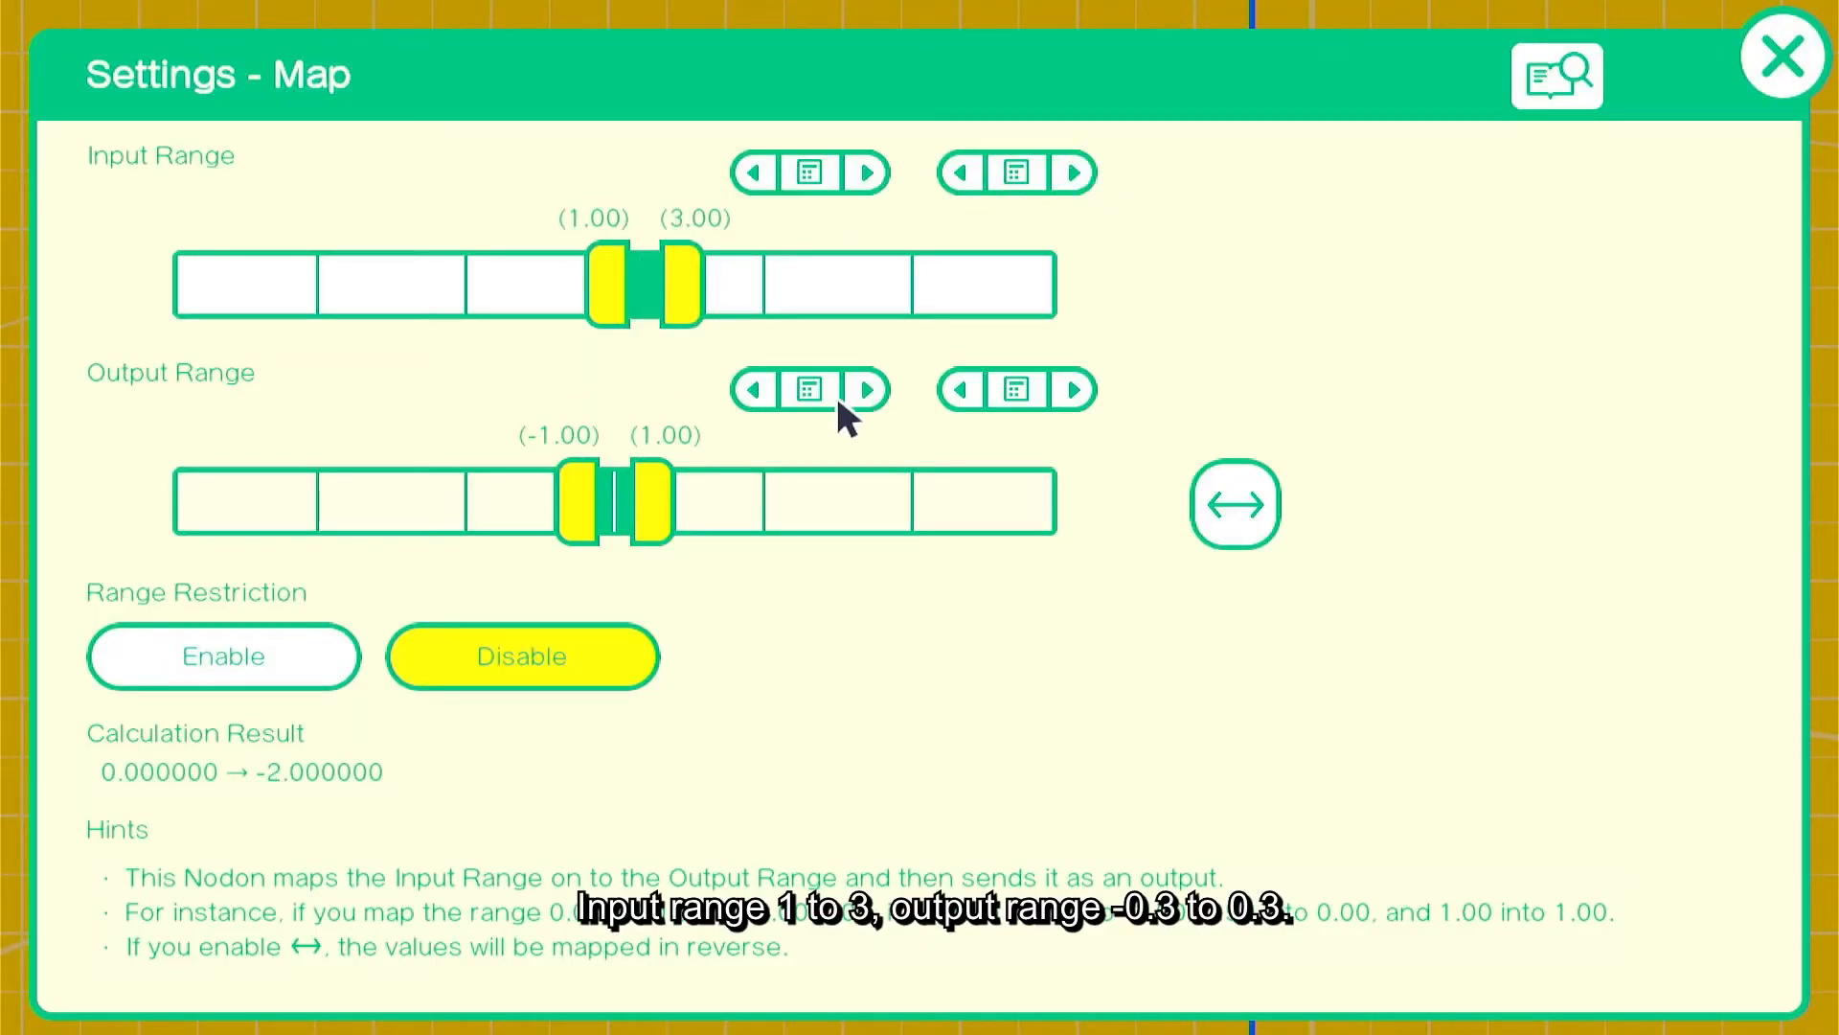
- Set the Map nodon's Output Range to -0.30 through 0.30 and close its settings
{"action": "left_click", "coordinate": [810, 389]}
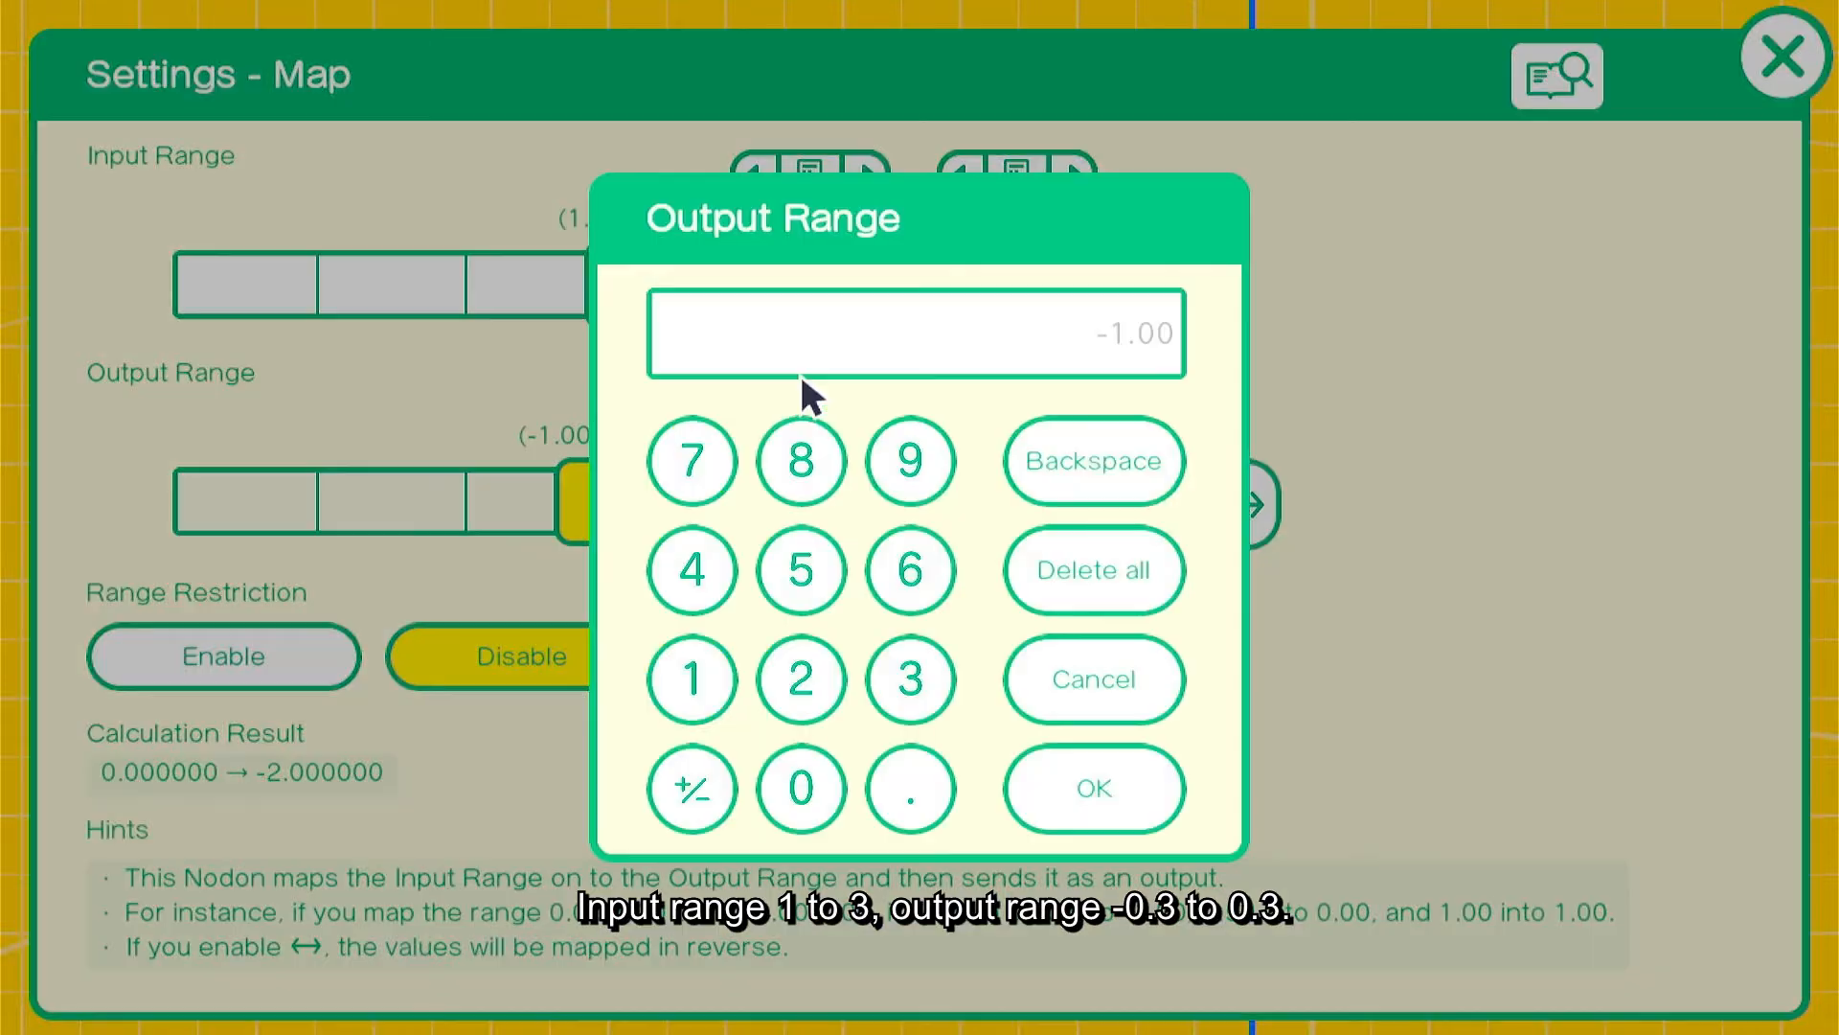
{"action": "left_click", "coordinate": [811, 784]}
{"action": "left_click", "coordinate": [891, 800]}
{"action": "left_click", "coordinate": [912, 678]}
{"action": "left_click", "coordinate": [1054, 776]}
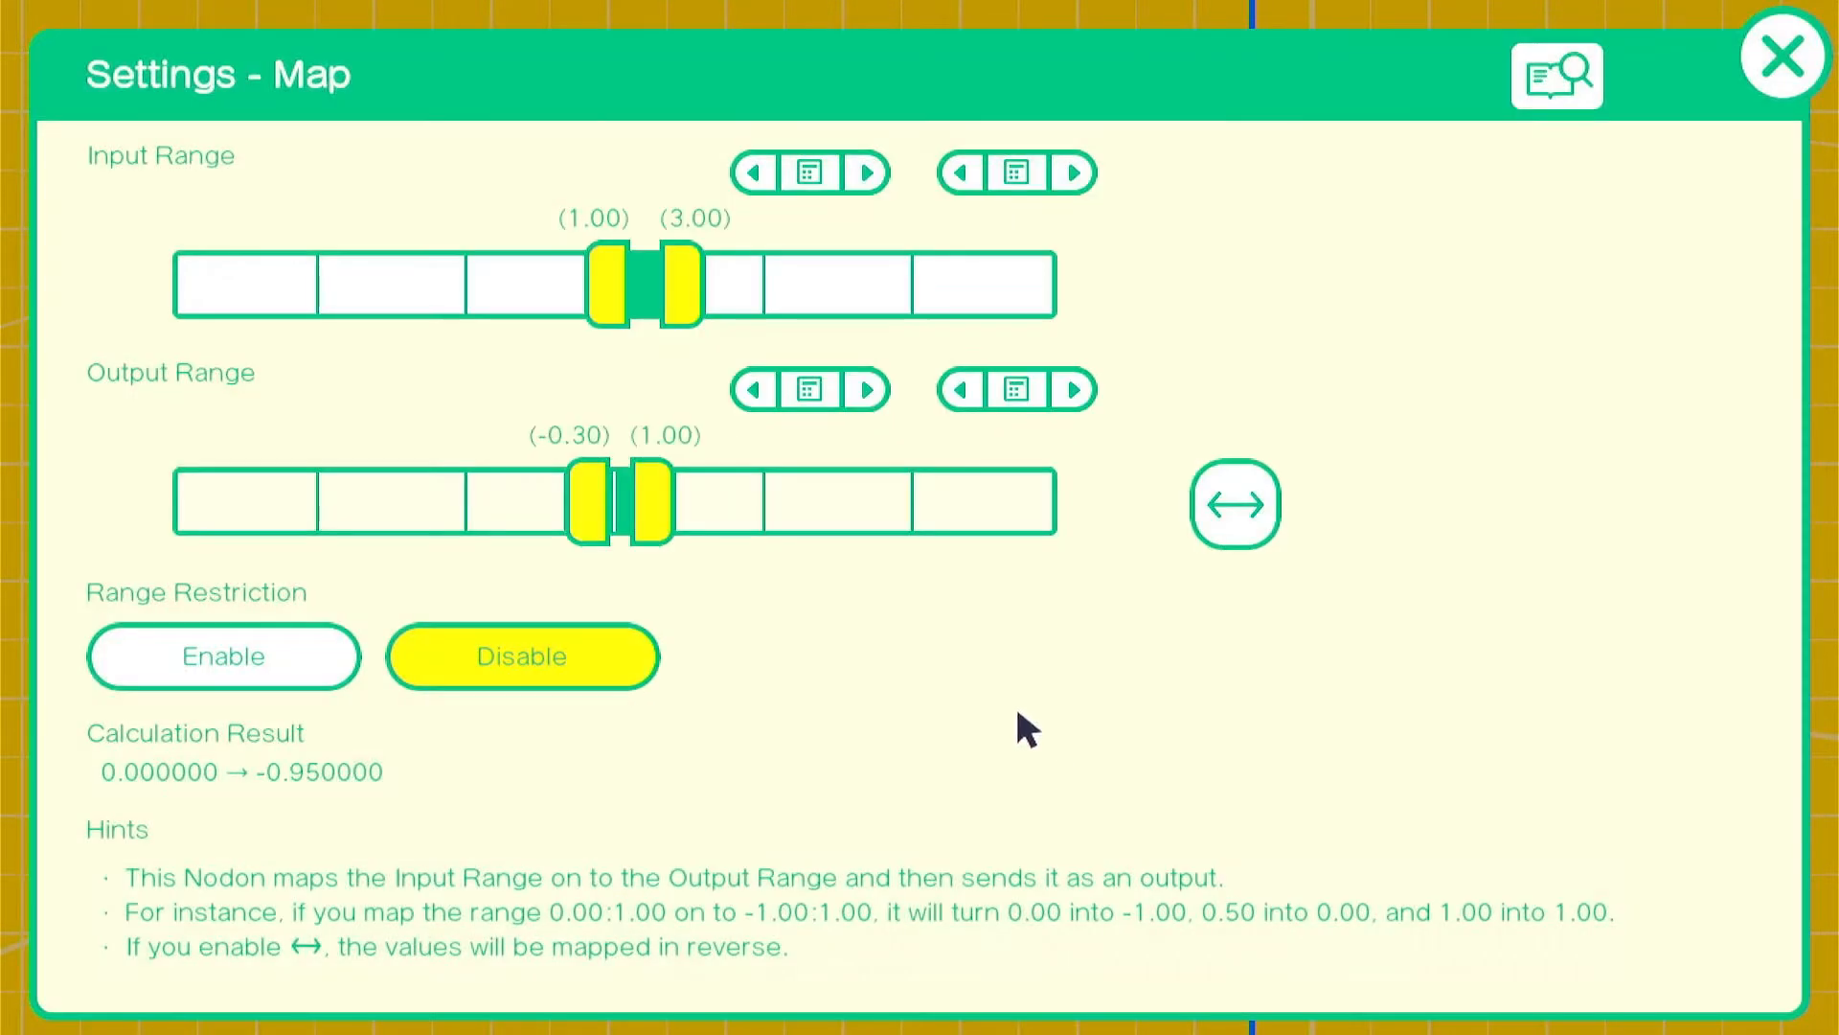
{"action": "left_click", "coordinate": [1016, 393]}
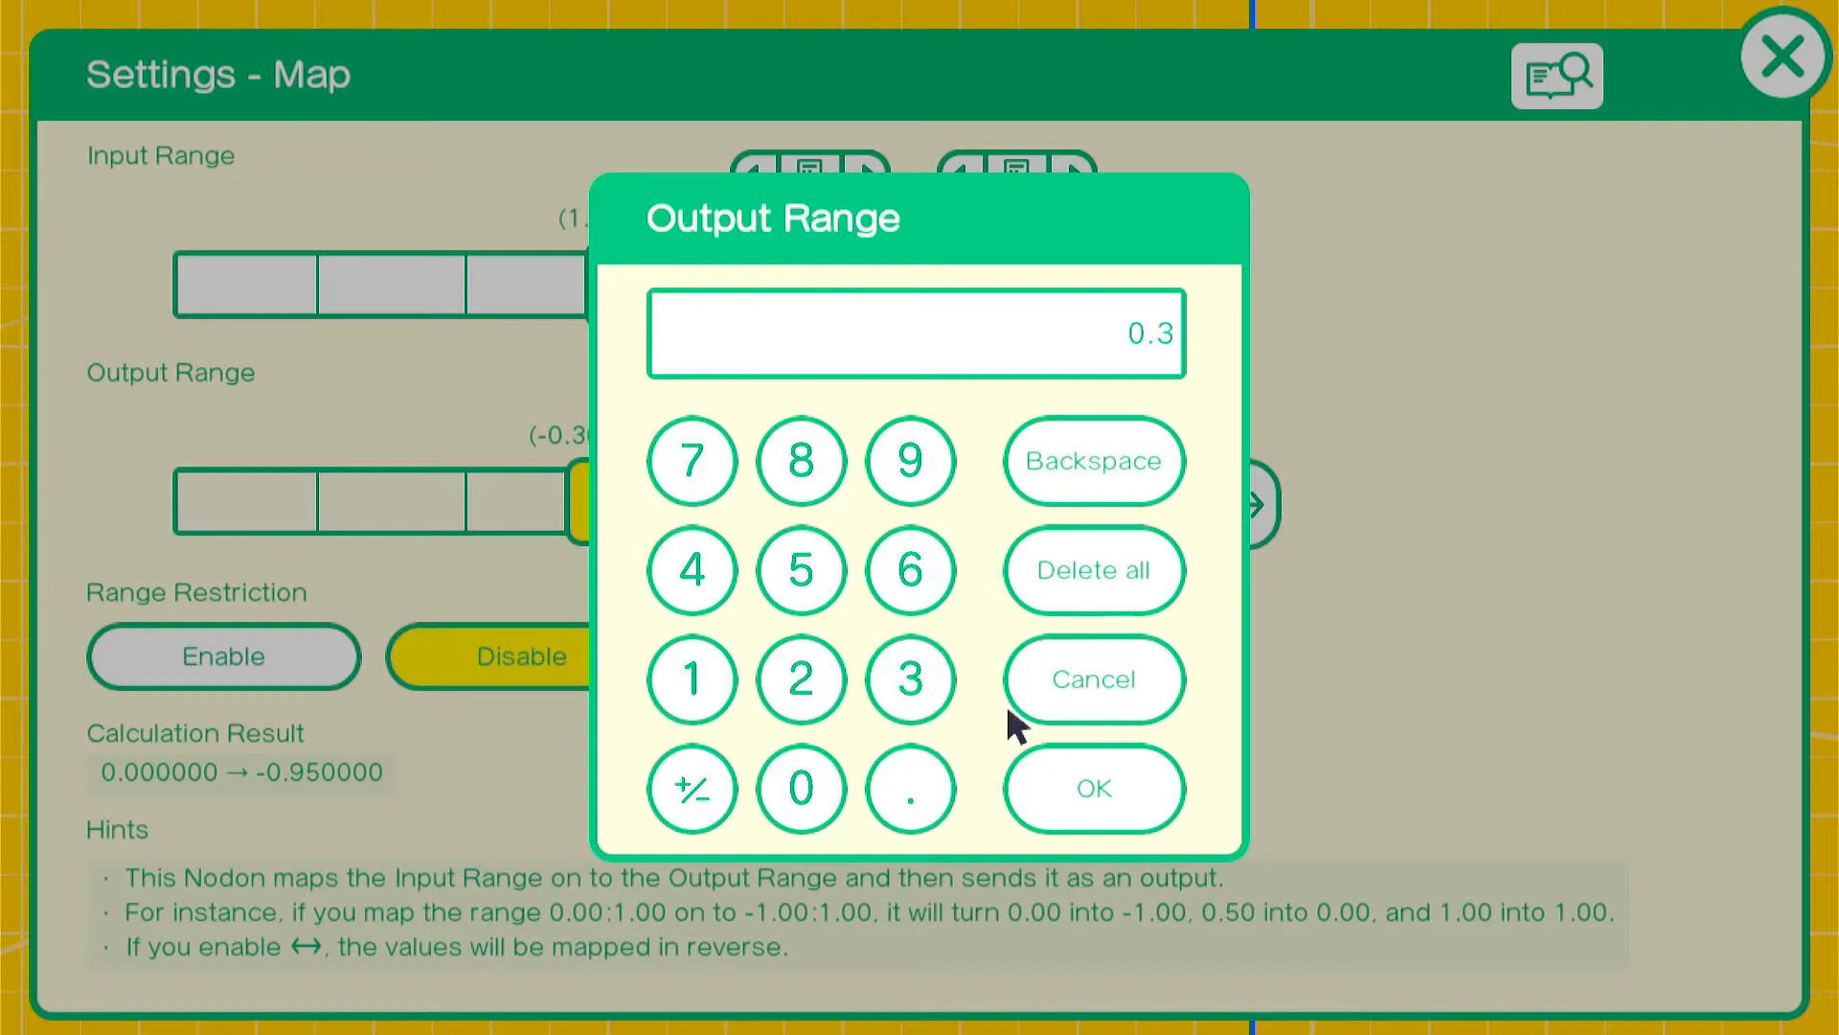
{"action": "left_click", "coordinate": [1092, 785]}
{"action": "left_click", "coordinate": [1781, 56]}
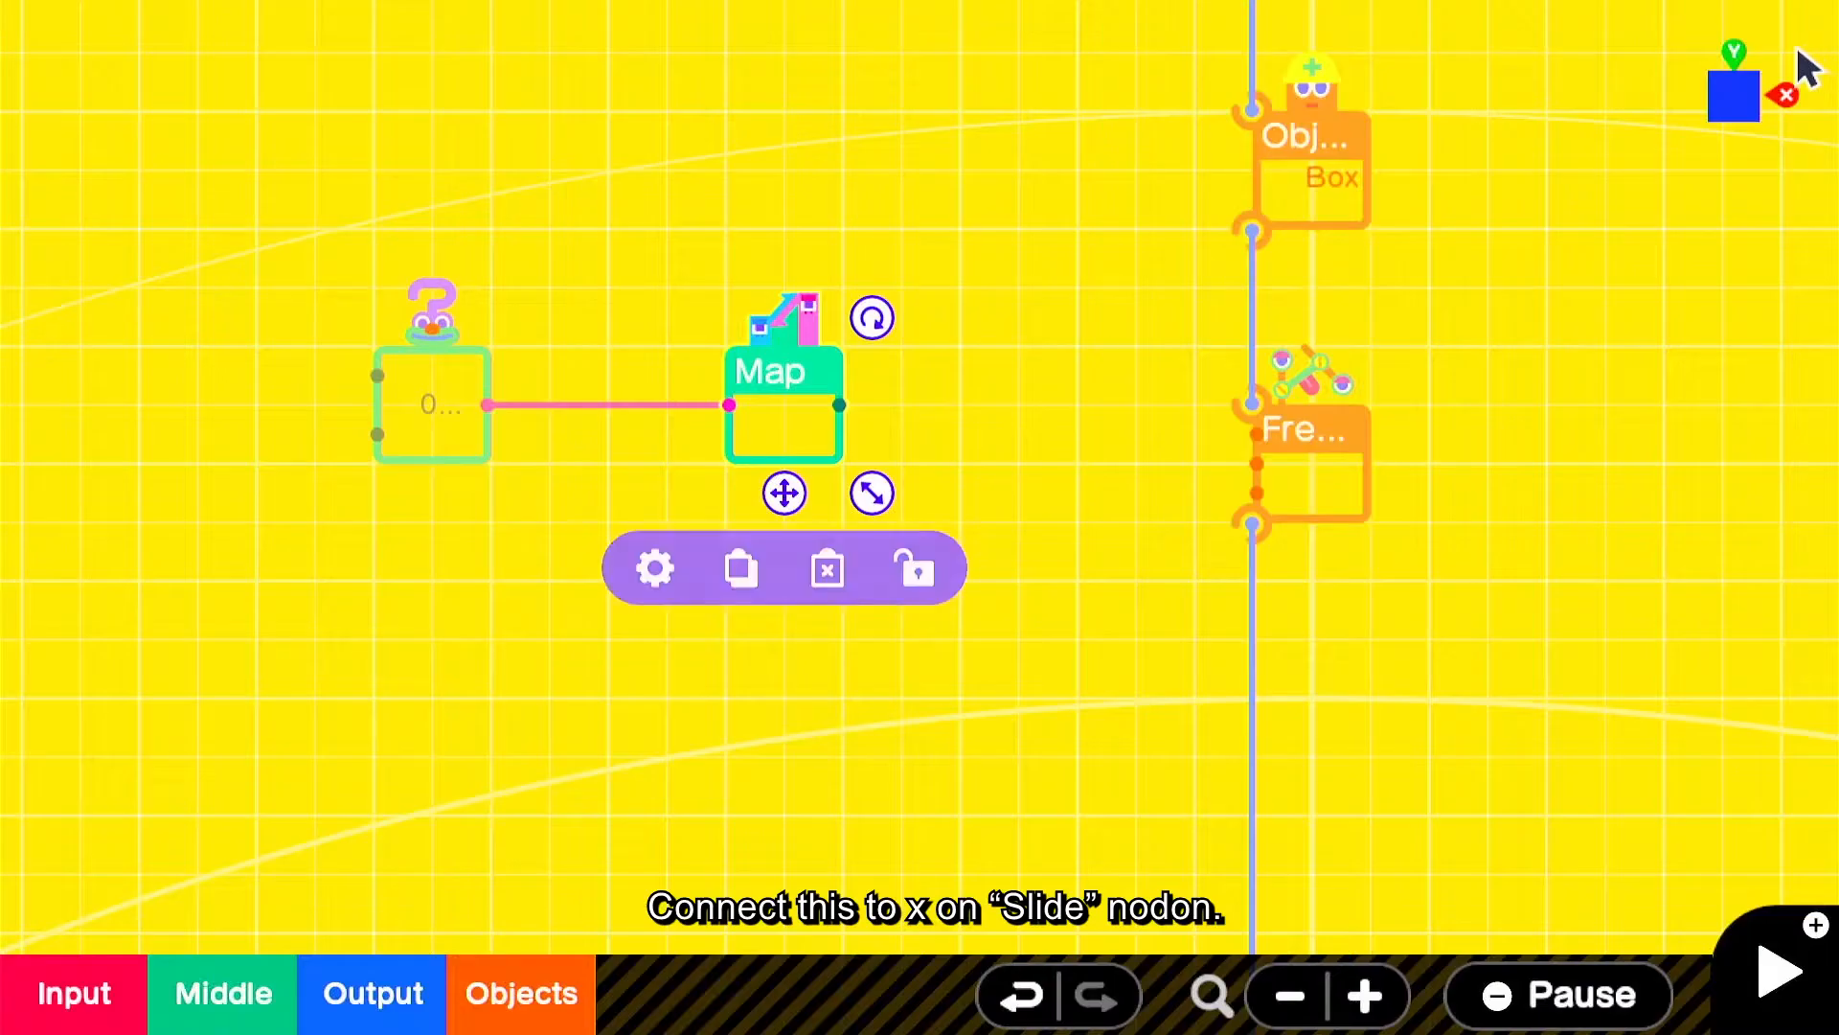
- Connect the Map's output to the Free Slide Connector's X port and duplicate the Random and Map pair below the originals
{"action": "left_click_drag", "start_coordinate": [840, 404], "coordinate": [1238, 447]}
{"action": "left_click", "coordinate": [756, 455]}
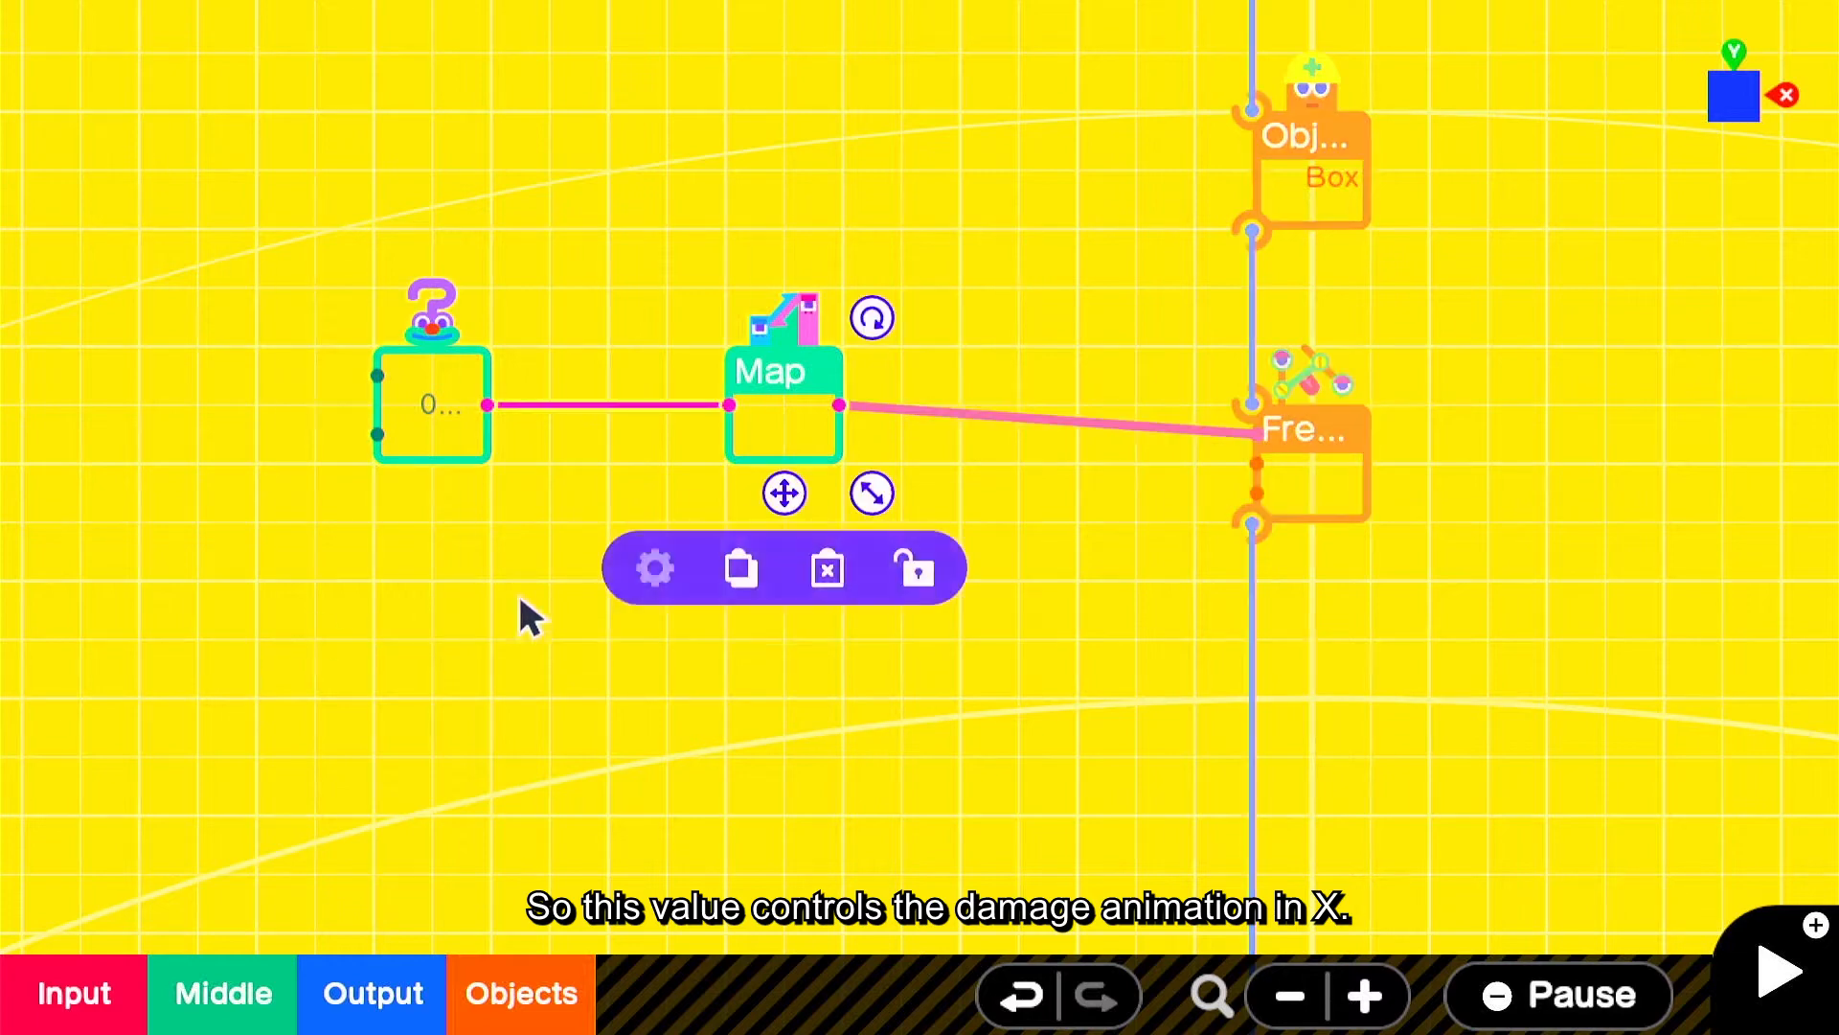
{"action": "left_click", "coordinate": [816, 575]}
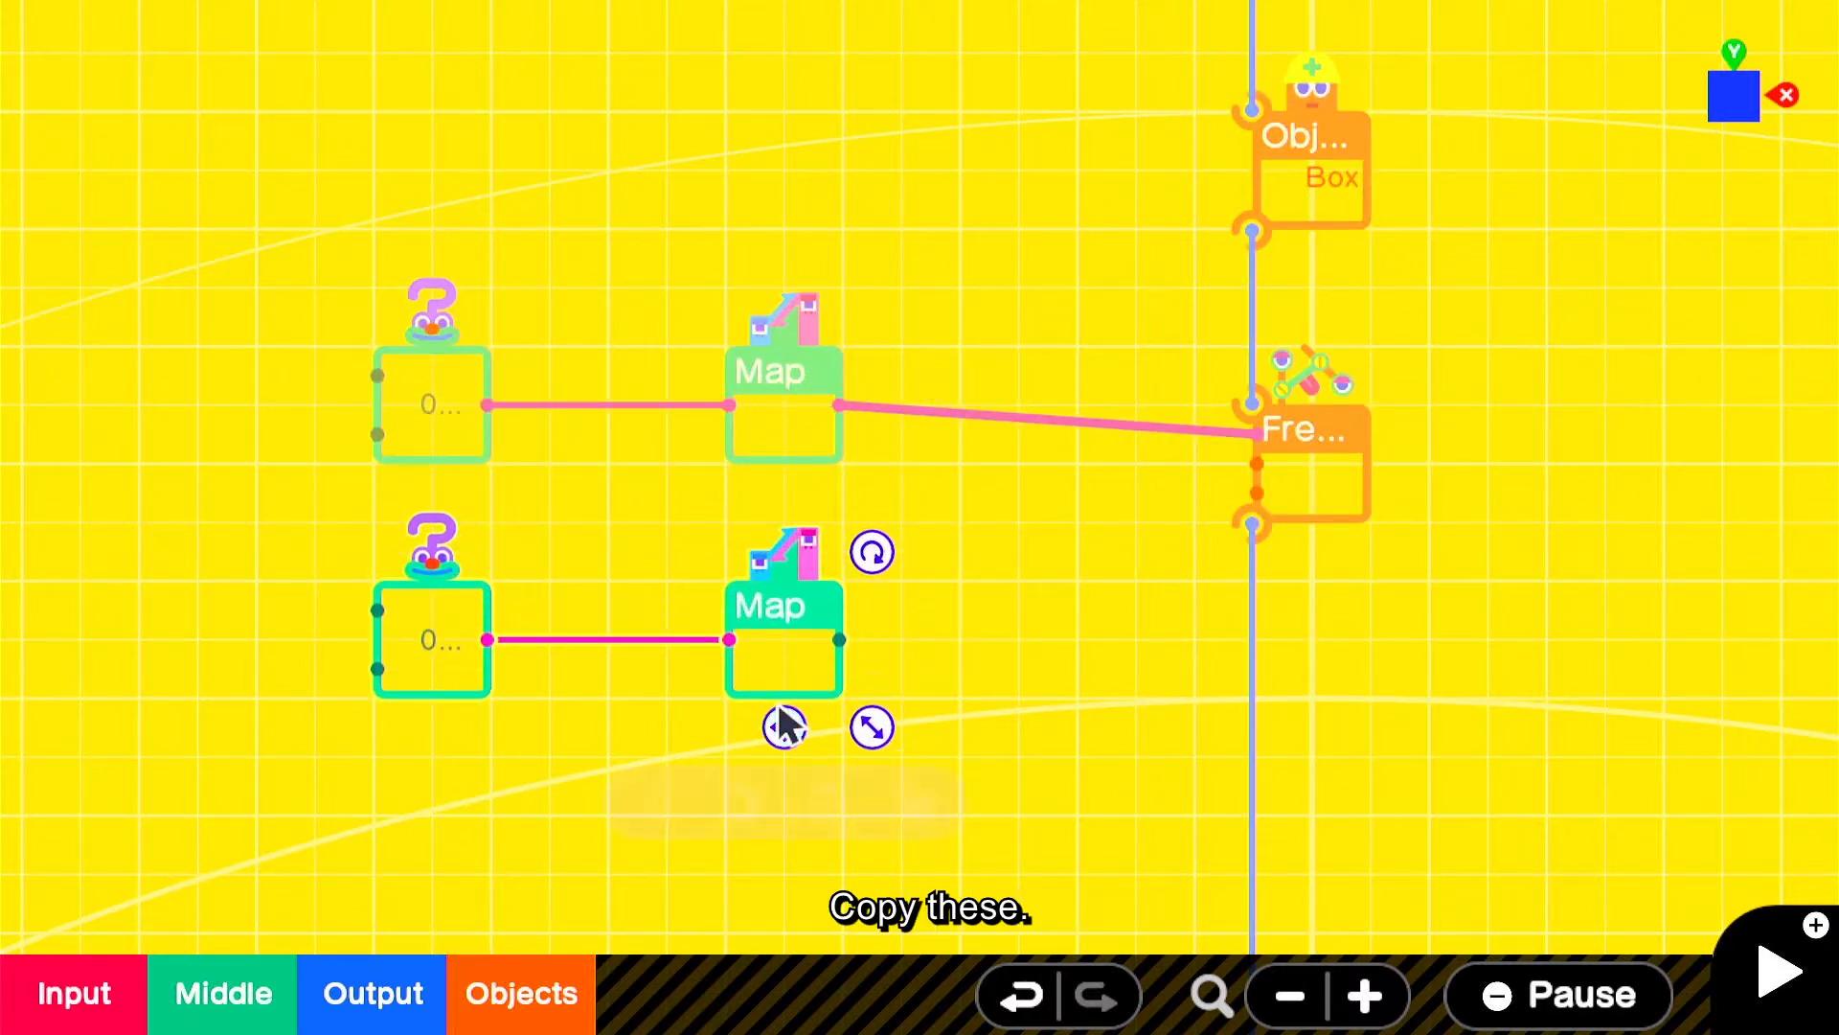
- Set the copied Random nodon's Output Range to 5
{"action": "left_click", "coordinate": [412, 682]}
{"action": "left_click", "coordinate": [304, 801]}
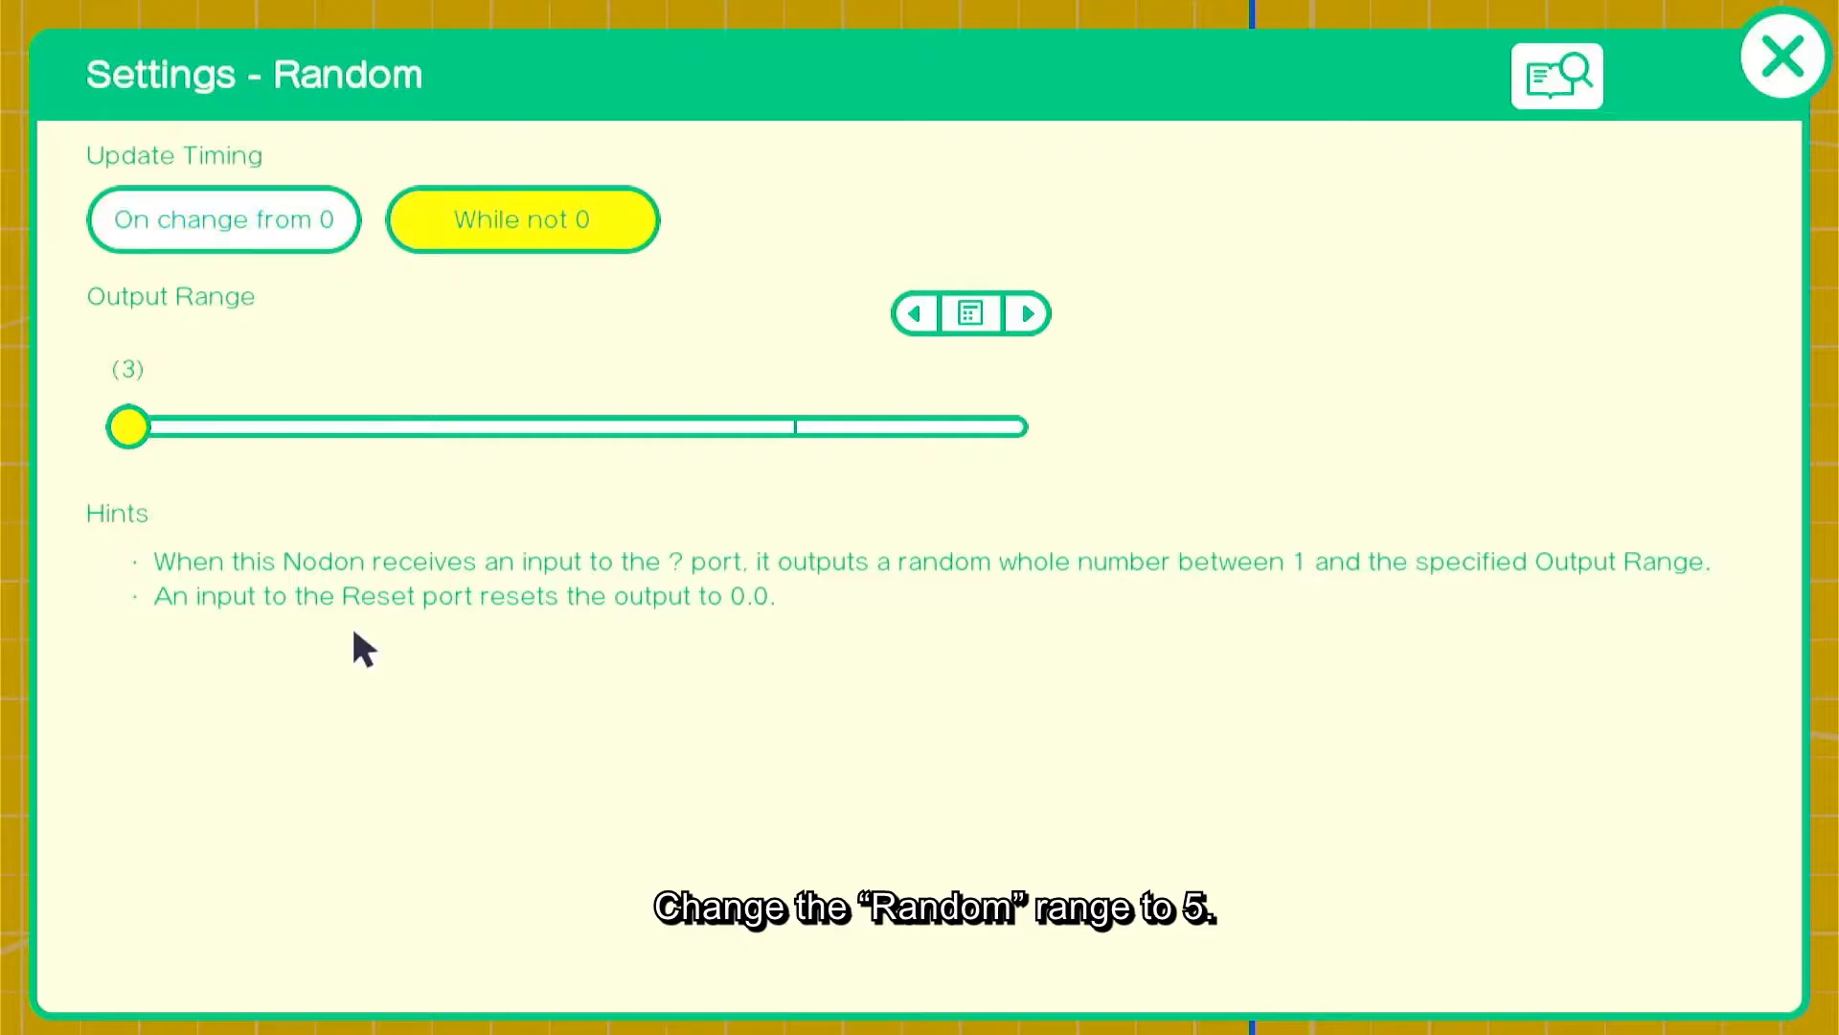
{"action": "left_click", "coordinate": [1024, 314]}
{"action": "left_click", "coordinate": [1023, 314]}
{"action": "left_click", "coordinate": [1782, 58]}
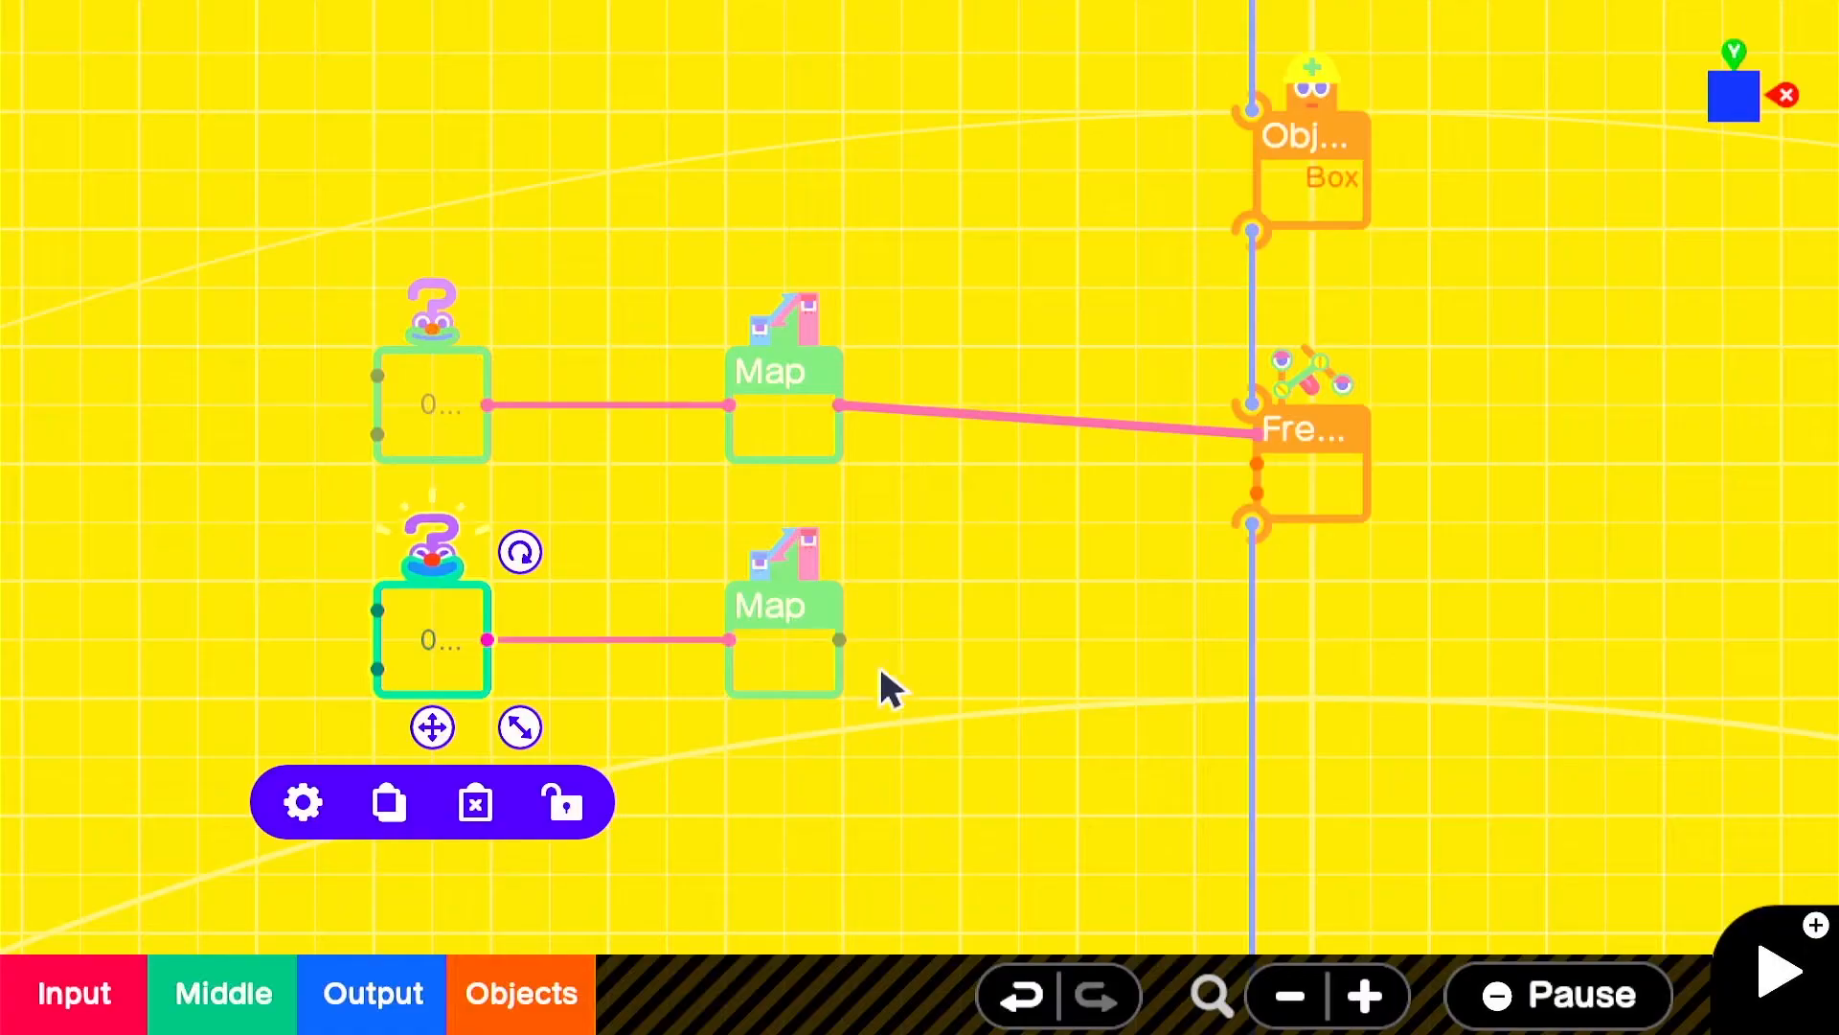
- Raise the upper limit of the copied Map nodon's Input Range to 5.00
{"action": "left_click", "coordinate": [808, 656]}
{"action": "left_click", "coordinate": [661, 801]}
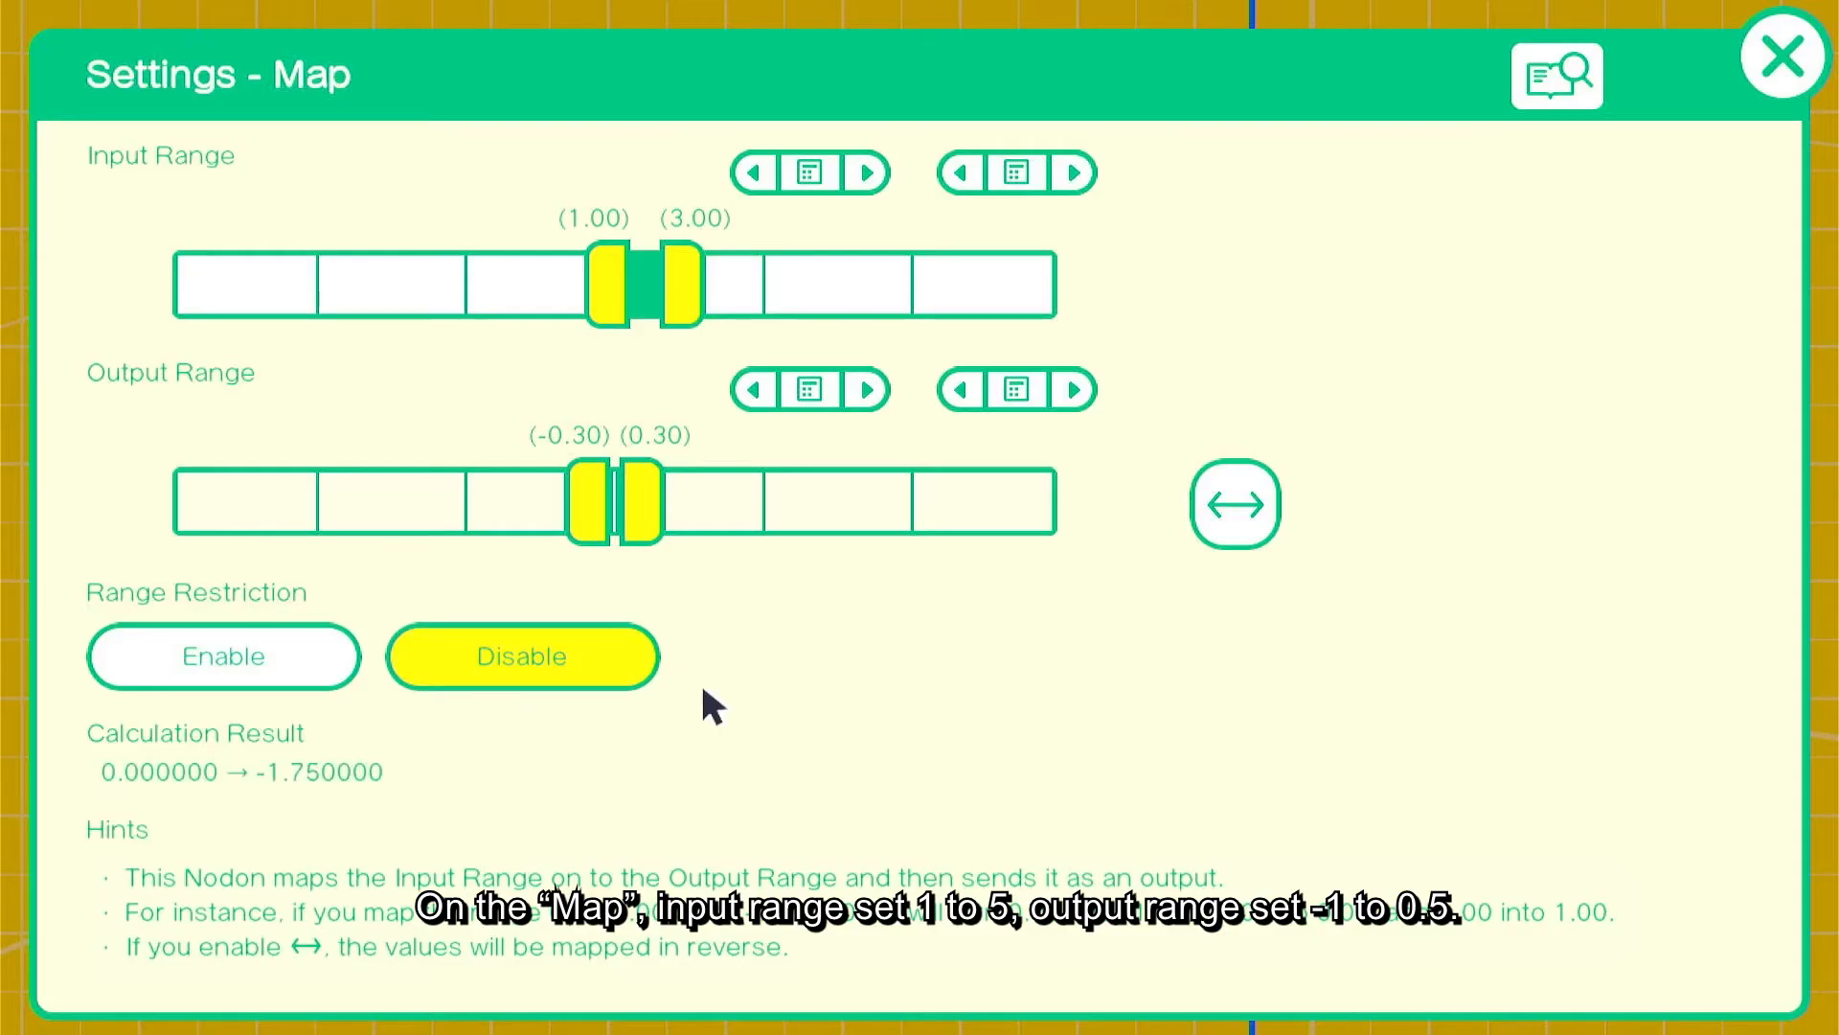
{"action": "left_click", "coordinate": [1071, 173]}
{"action": "left_click", "coordinate": [1071, 173]}
- Set the copied Map's Output Range to -1.00 through 0.50 and connect its output to the Free Slide Connector's Y port
{"action": "left_click", "coordinate": [809, 389]}
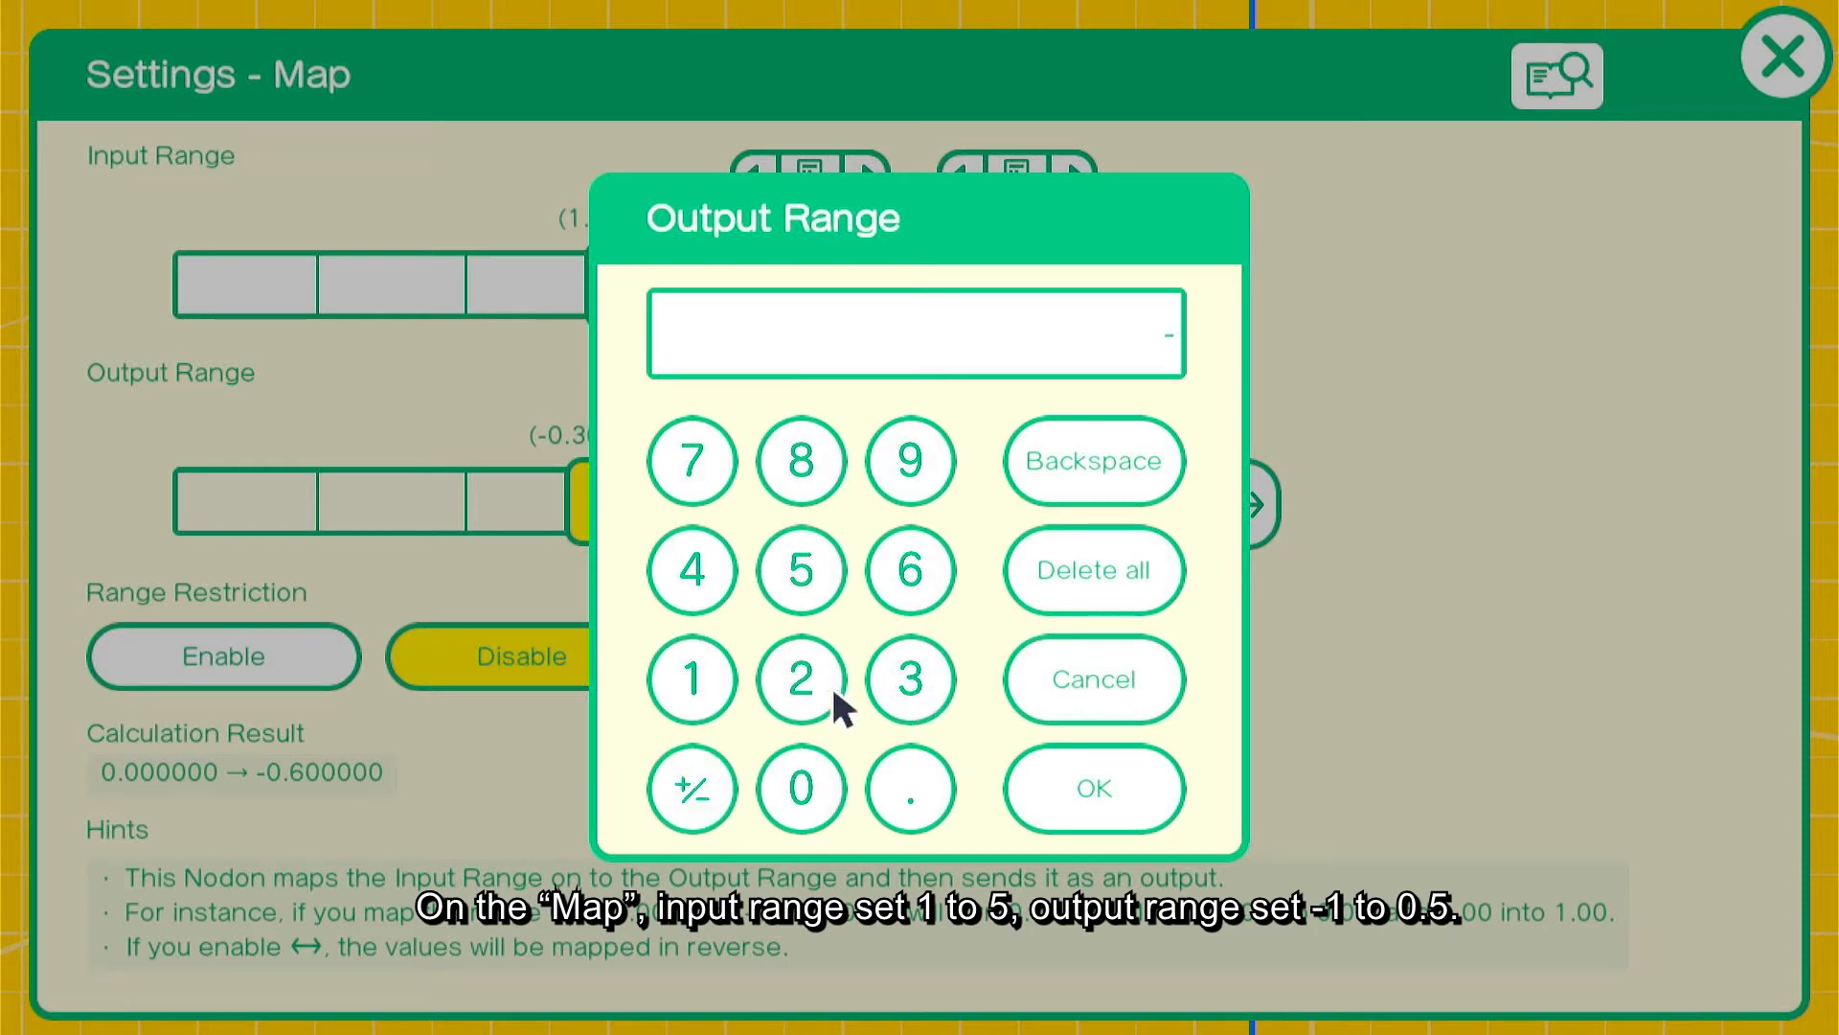
{"action": "left_click", "coordinate": [1080, 785]}
{"action": "left_click", "coordinate": [1016, 389]}
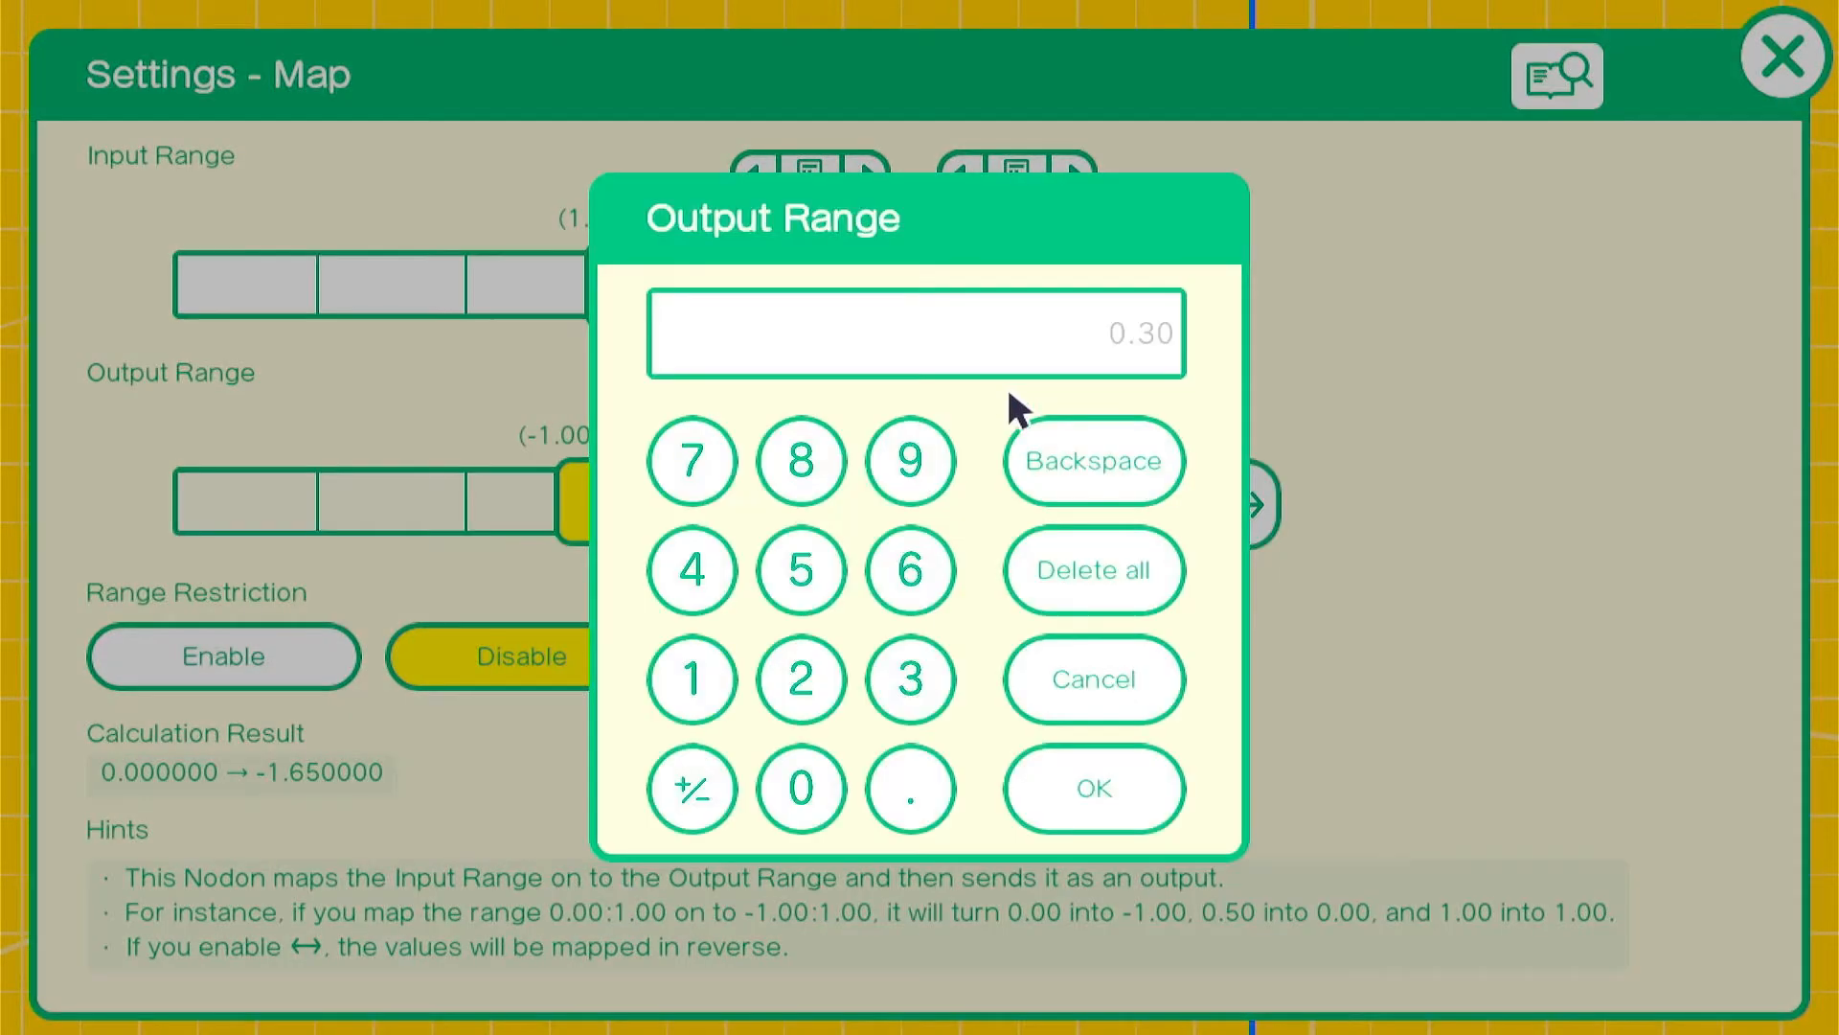
{"action": "left_click", "coordinate": [803, 786]}
{"action": "left_click", "coordinate": [910, 788]}
{"action": "left_click", "coordinate": [1089, 799]}
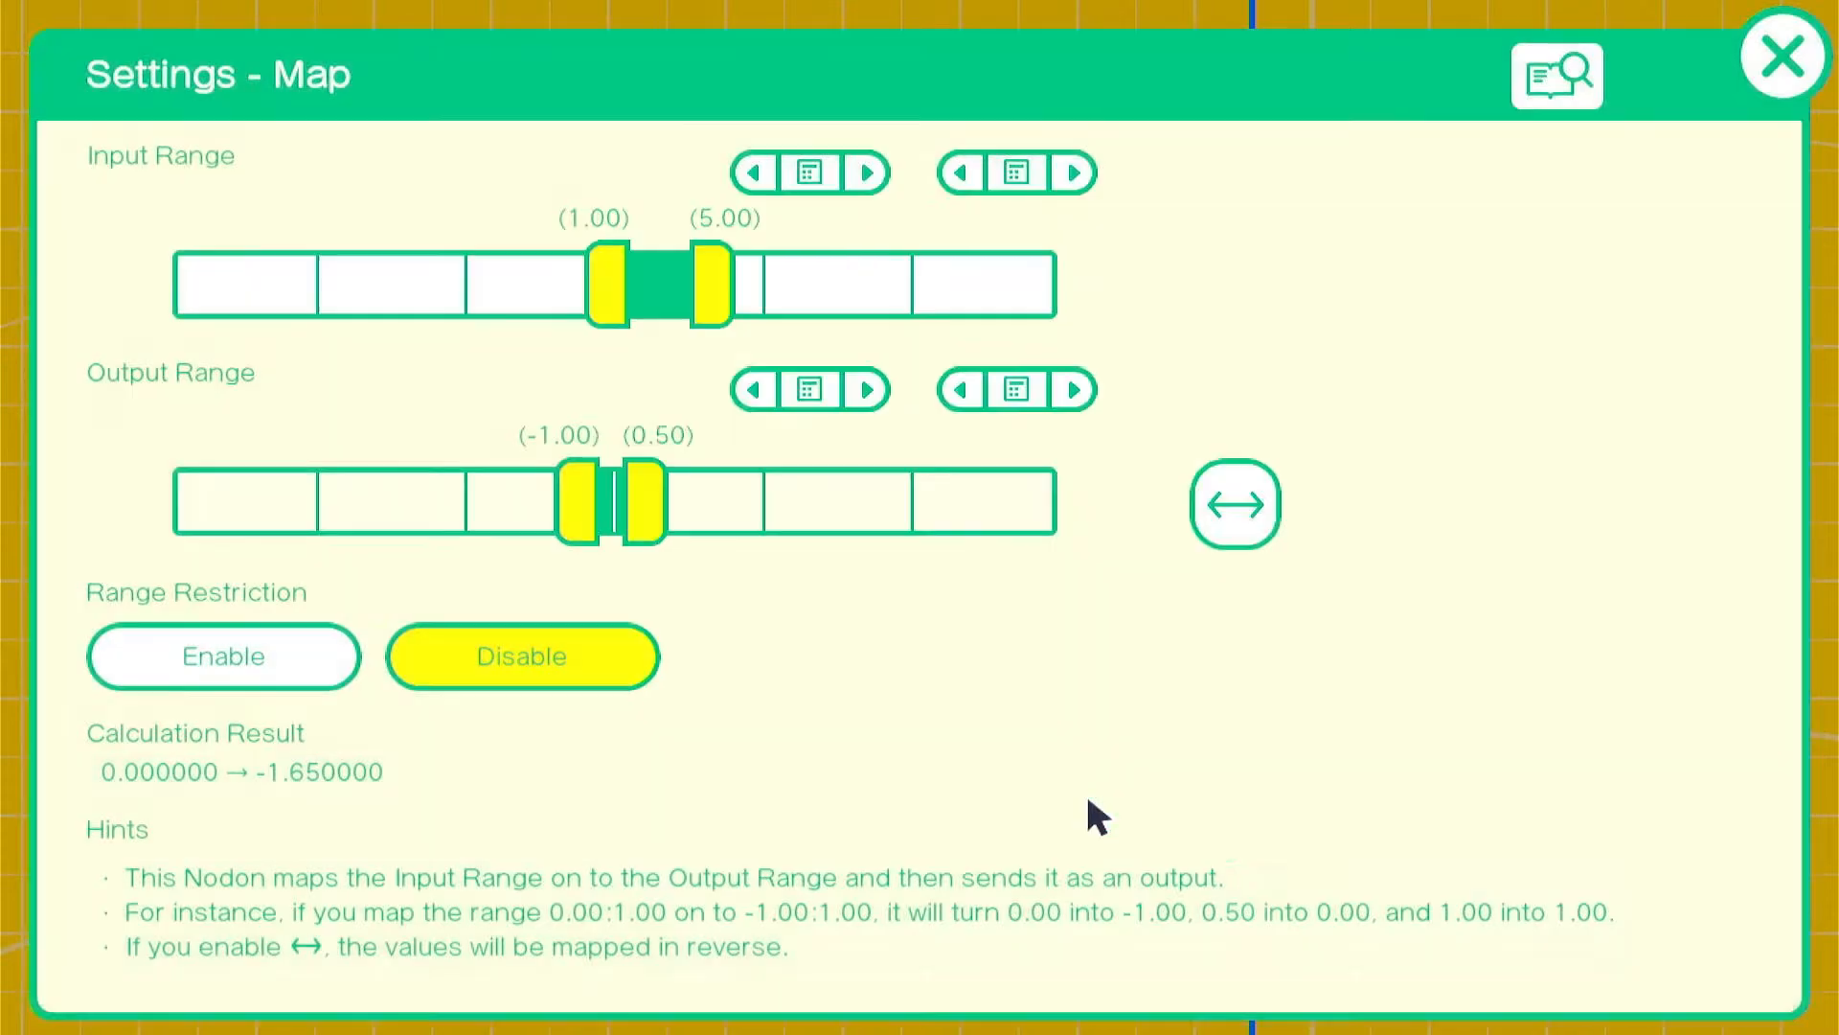
{"action": "left_click", "coordinate": [1805, 10]}
{"action": "left_click_drag", "start_coordinate": [839, 639], "coordinate": [1209, 491]}
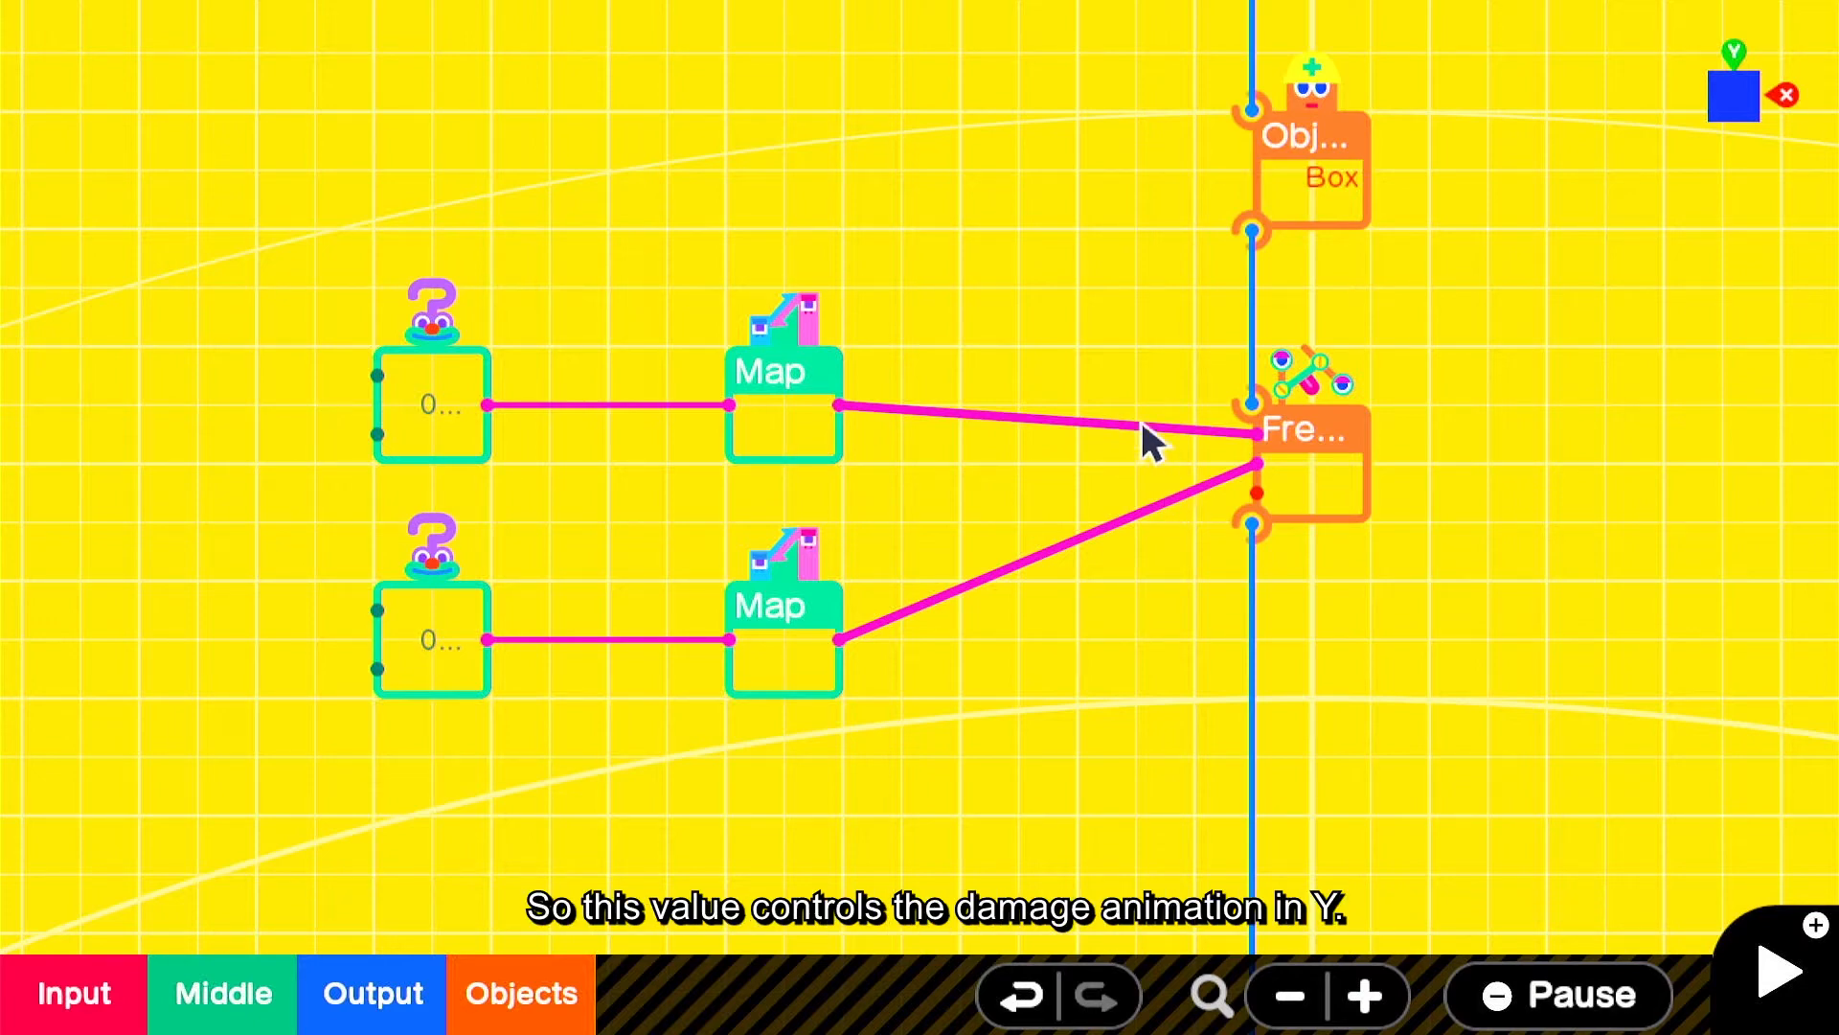
- Add a Counter nodon above the two Random nodons, level with the Damage effect
{"action": "left_click_drag", "start_coordinate": [1117, 394], "coordinate": [1231, 772]}
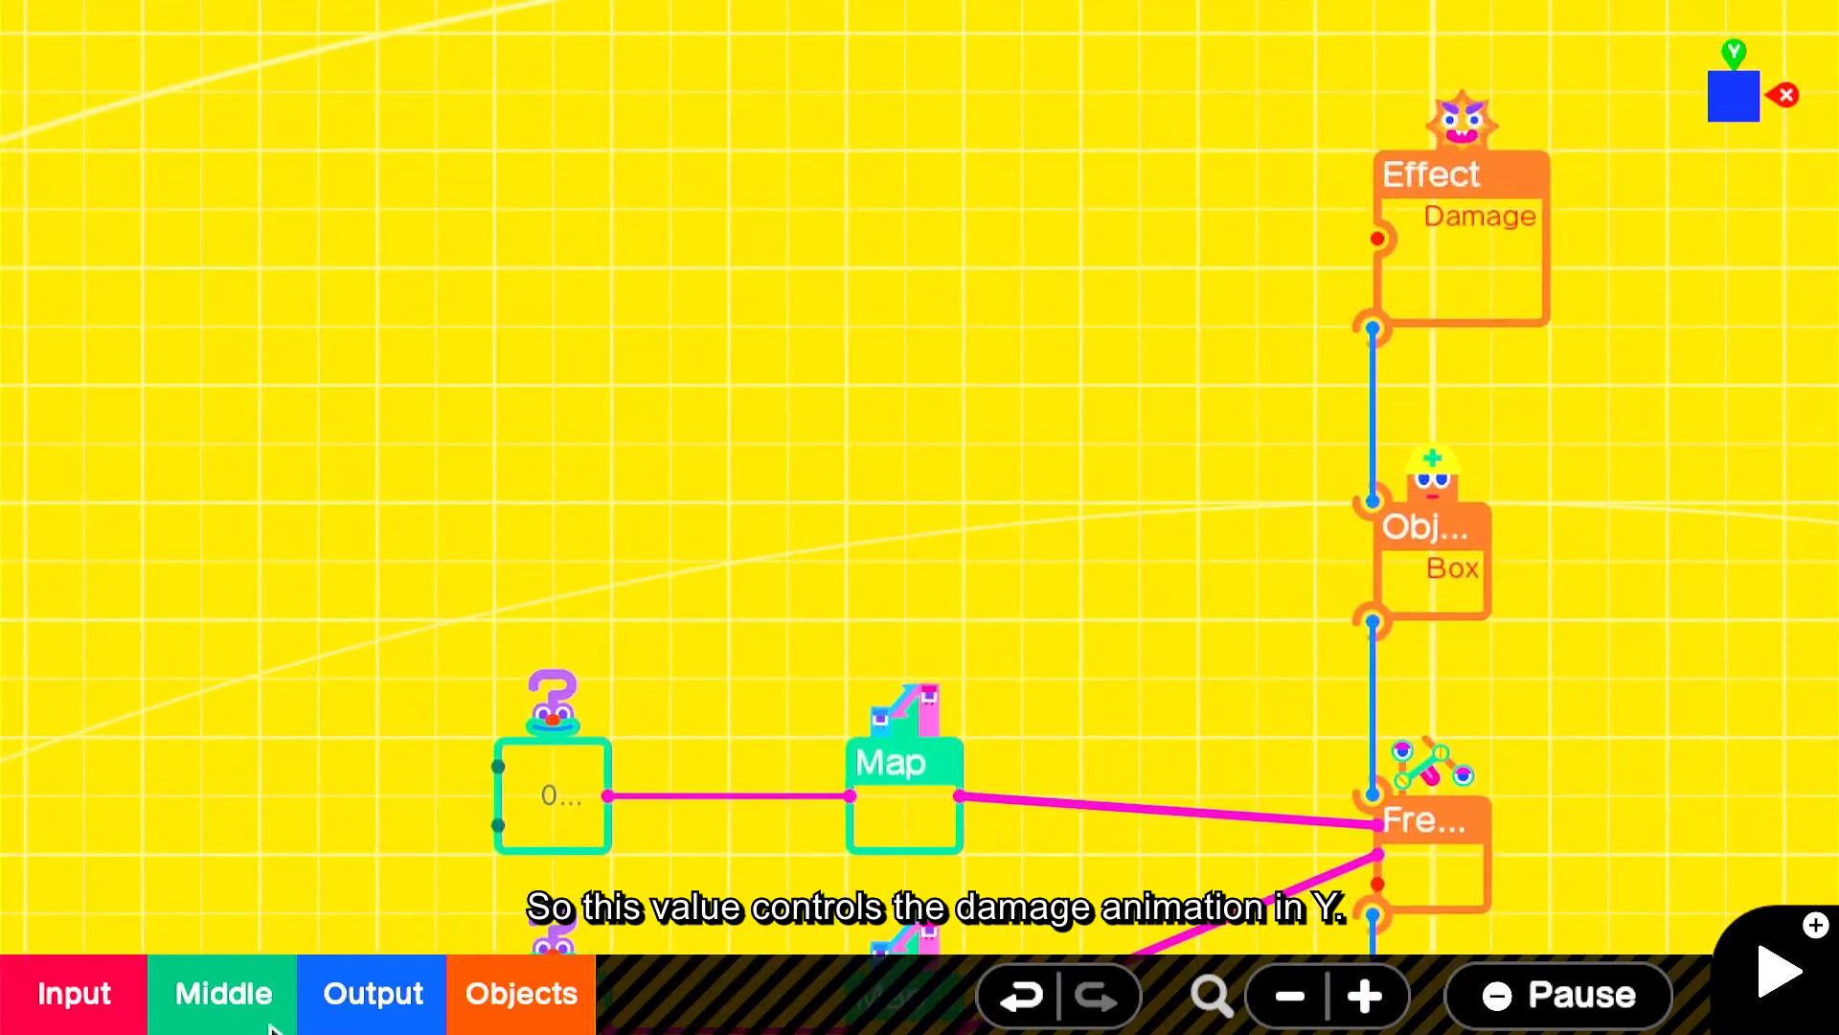
{"action": "left_click", "coordinate": [215, 1001]}
{"action": "left_click", "coordinate": [433, 654]}
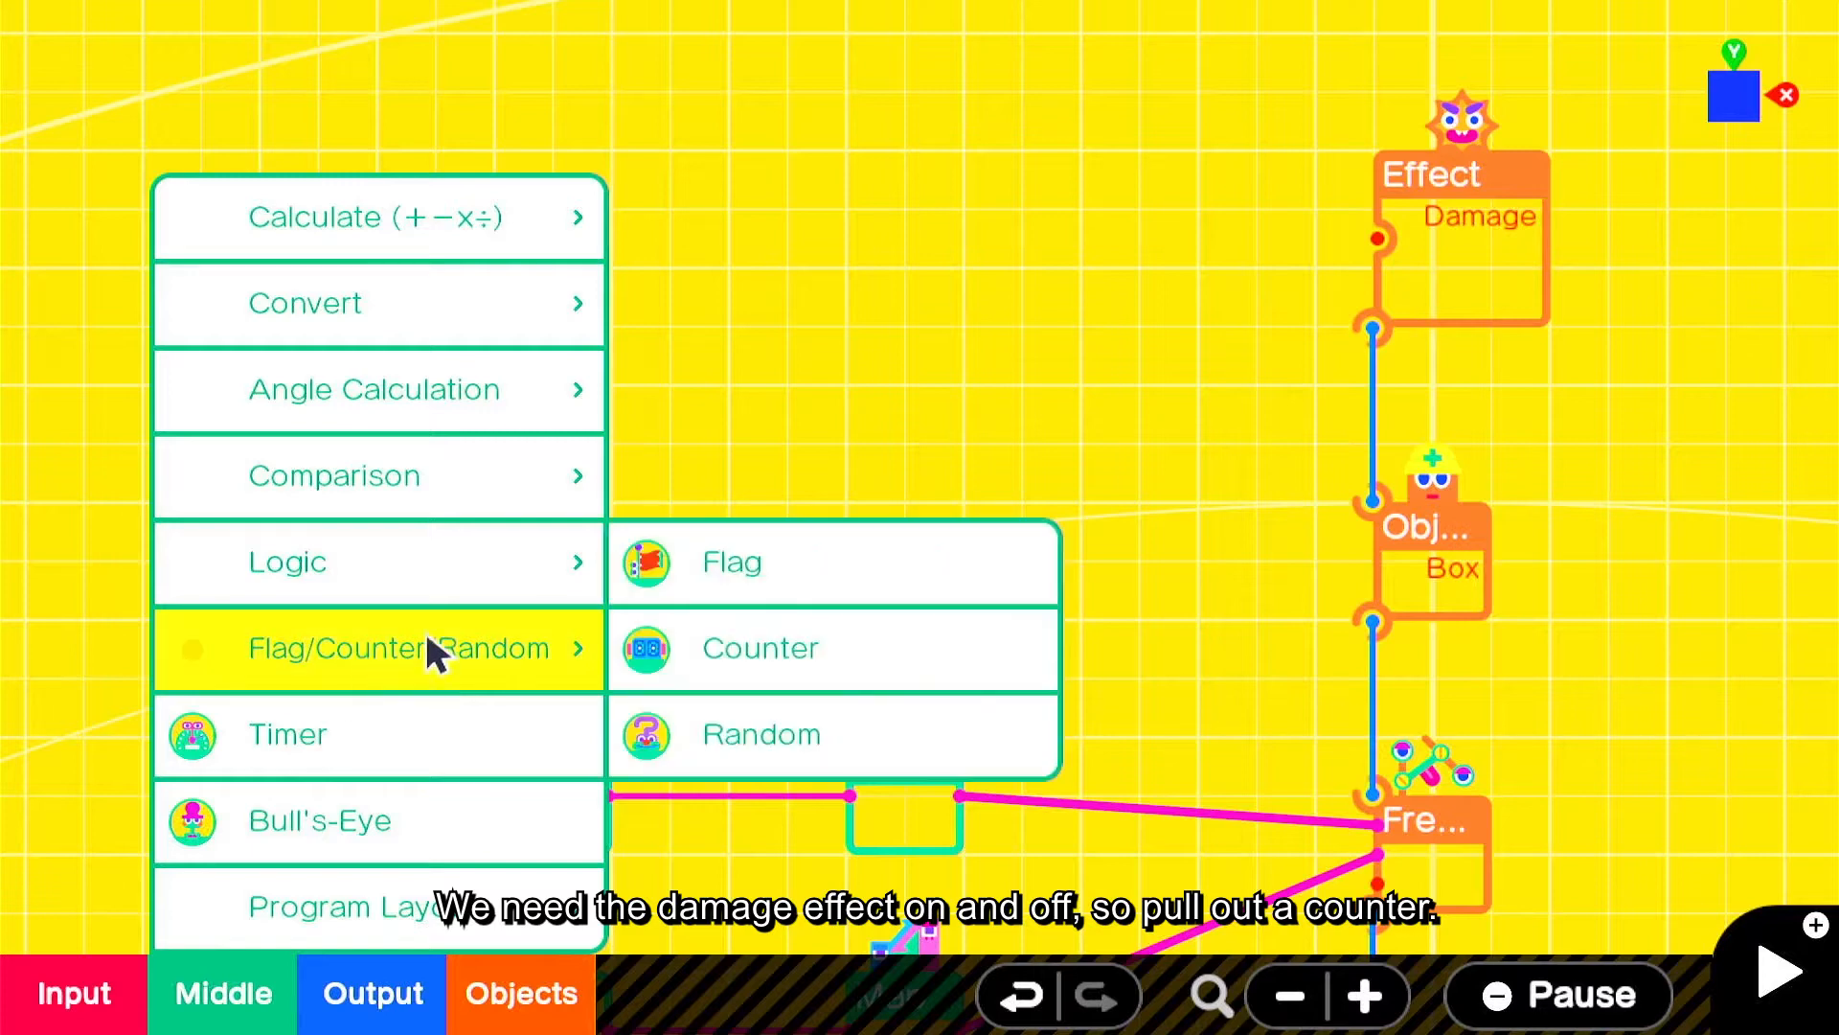
{"action": "left_click", "coordinate": [881, 661]}
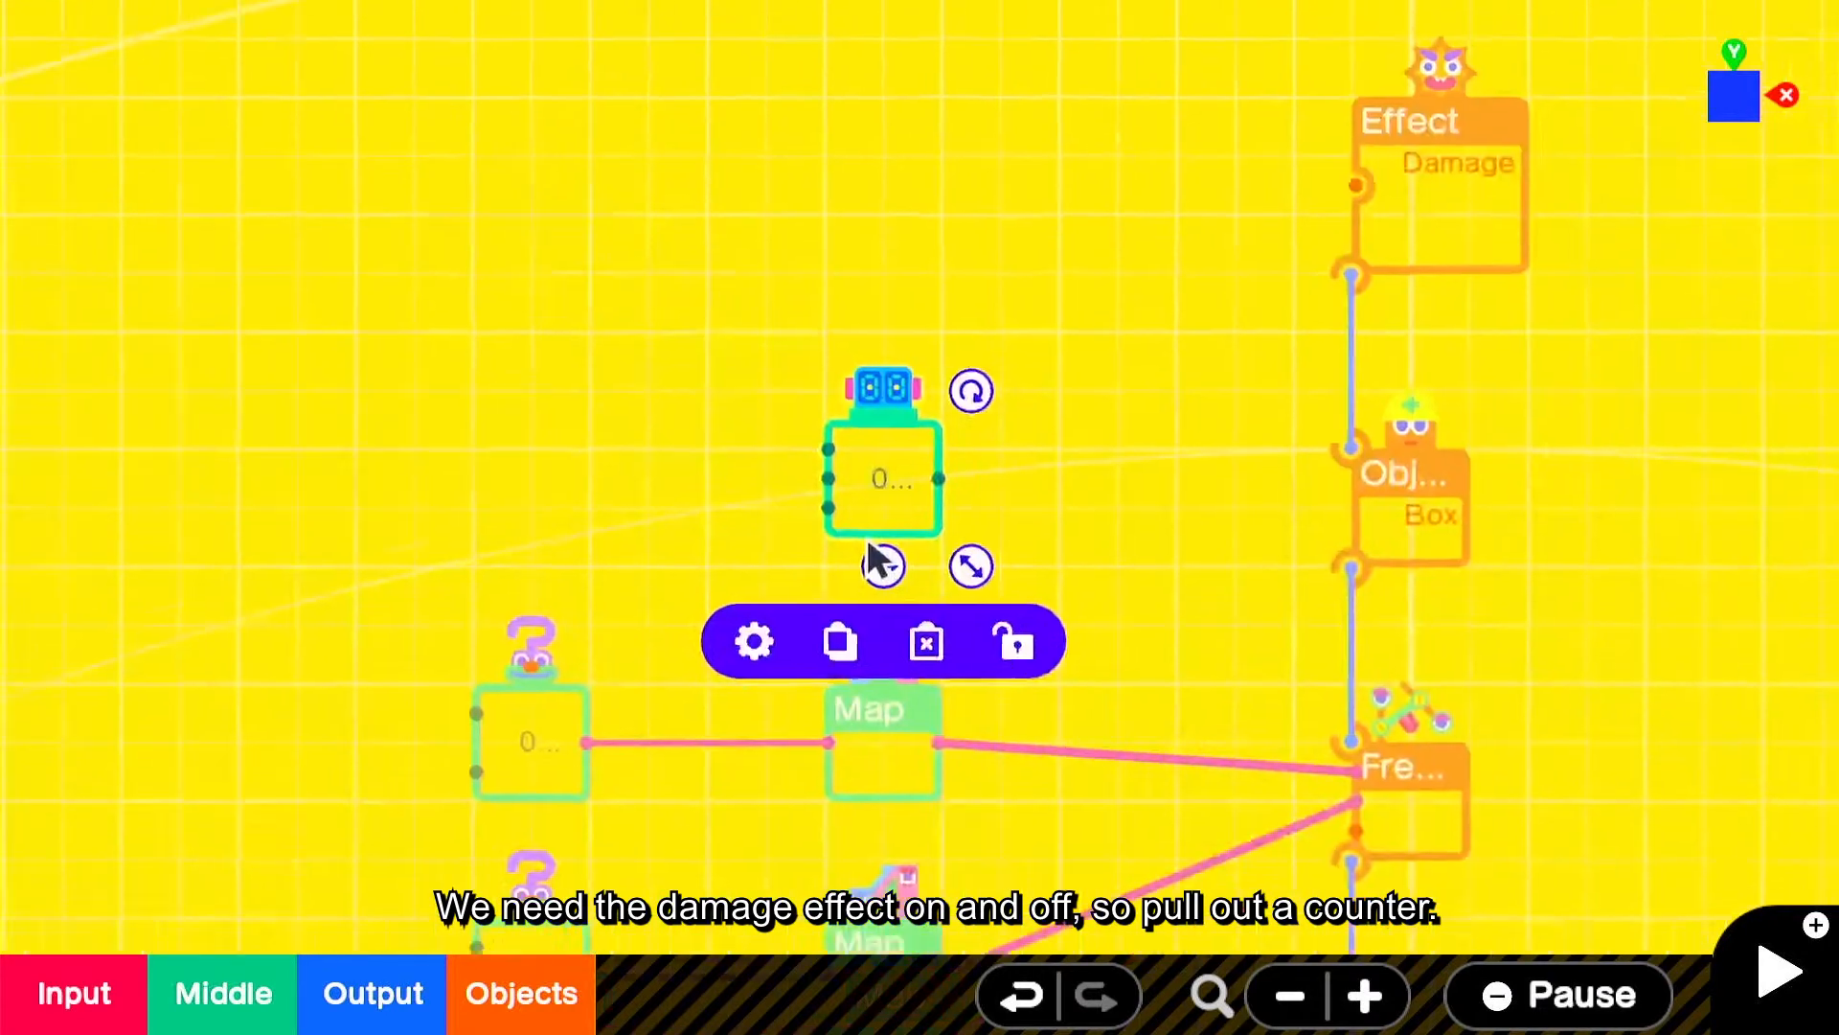
{"action": "left_click_drag", "start_coordinate": [902, 607], "coordinate": [545, 362]}
- Set the Counter to Bounce mode with a Count Range of 0 to 1 and connect its output to the Damage effect
{"action": "left_click", "coordinate": [443, 439]}
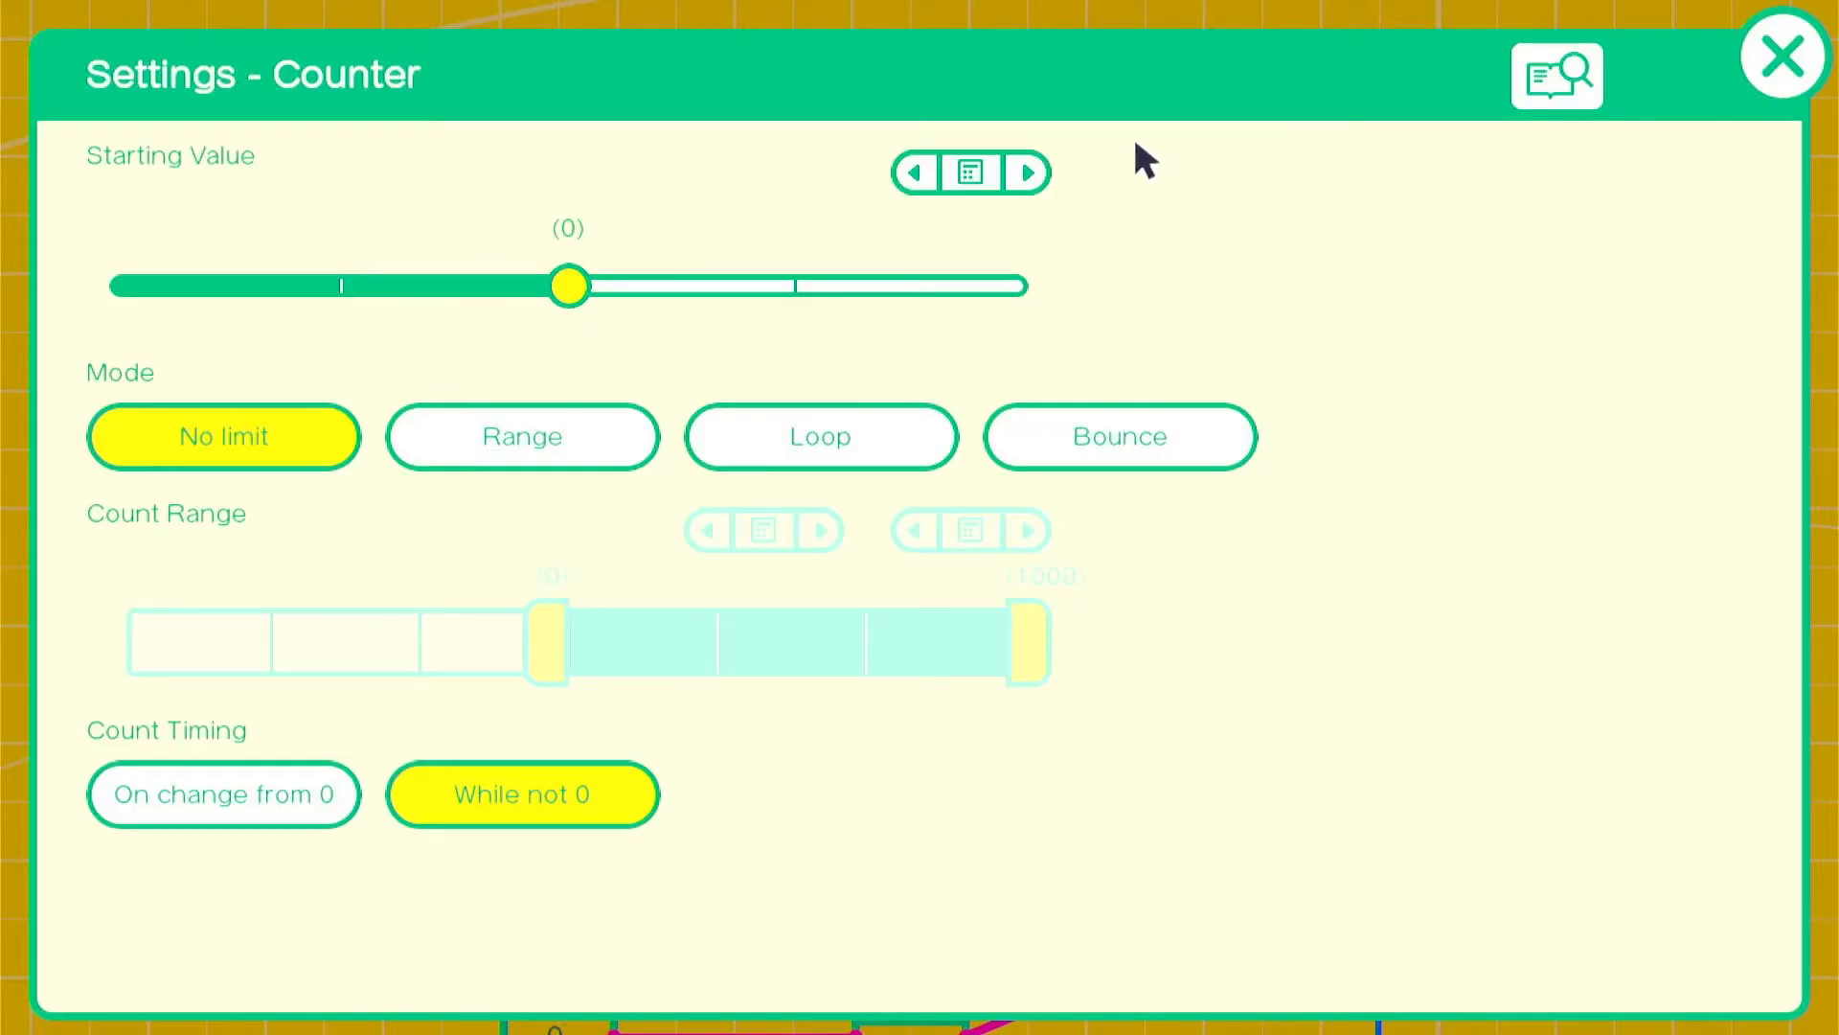
{"action": "left_click", "coordinate": [520, 462]}
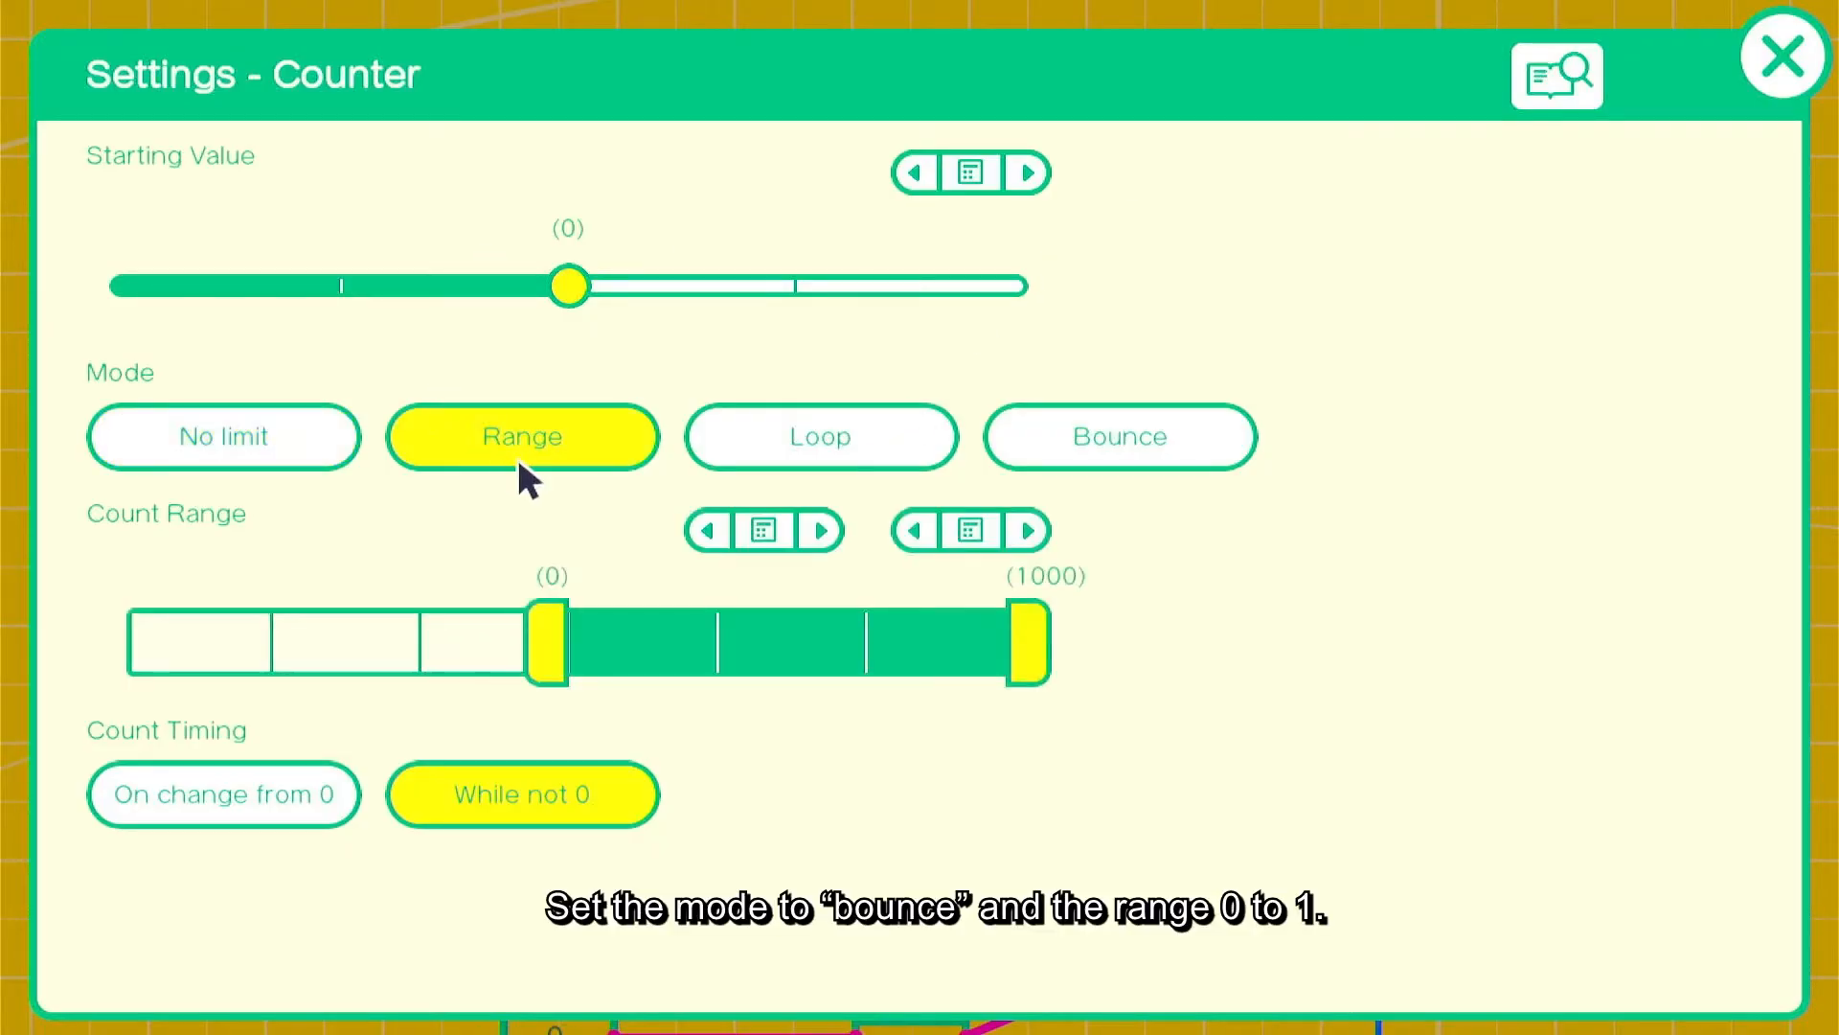
{"action": "left_click", "coordinate": [969, 532]}
{"action": "left_click", "coordinate": [1092, 787]}
{"action": "left_click", "coordinate": [1111, 431]}
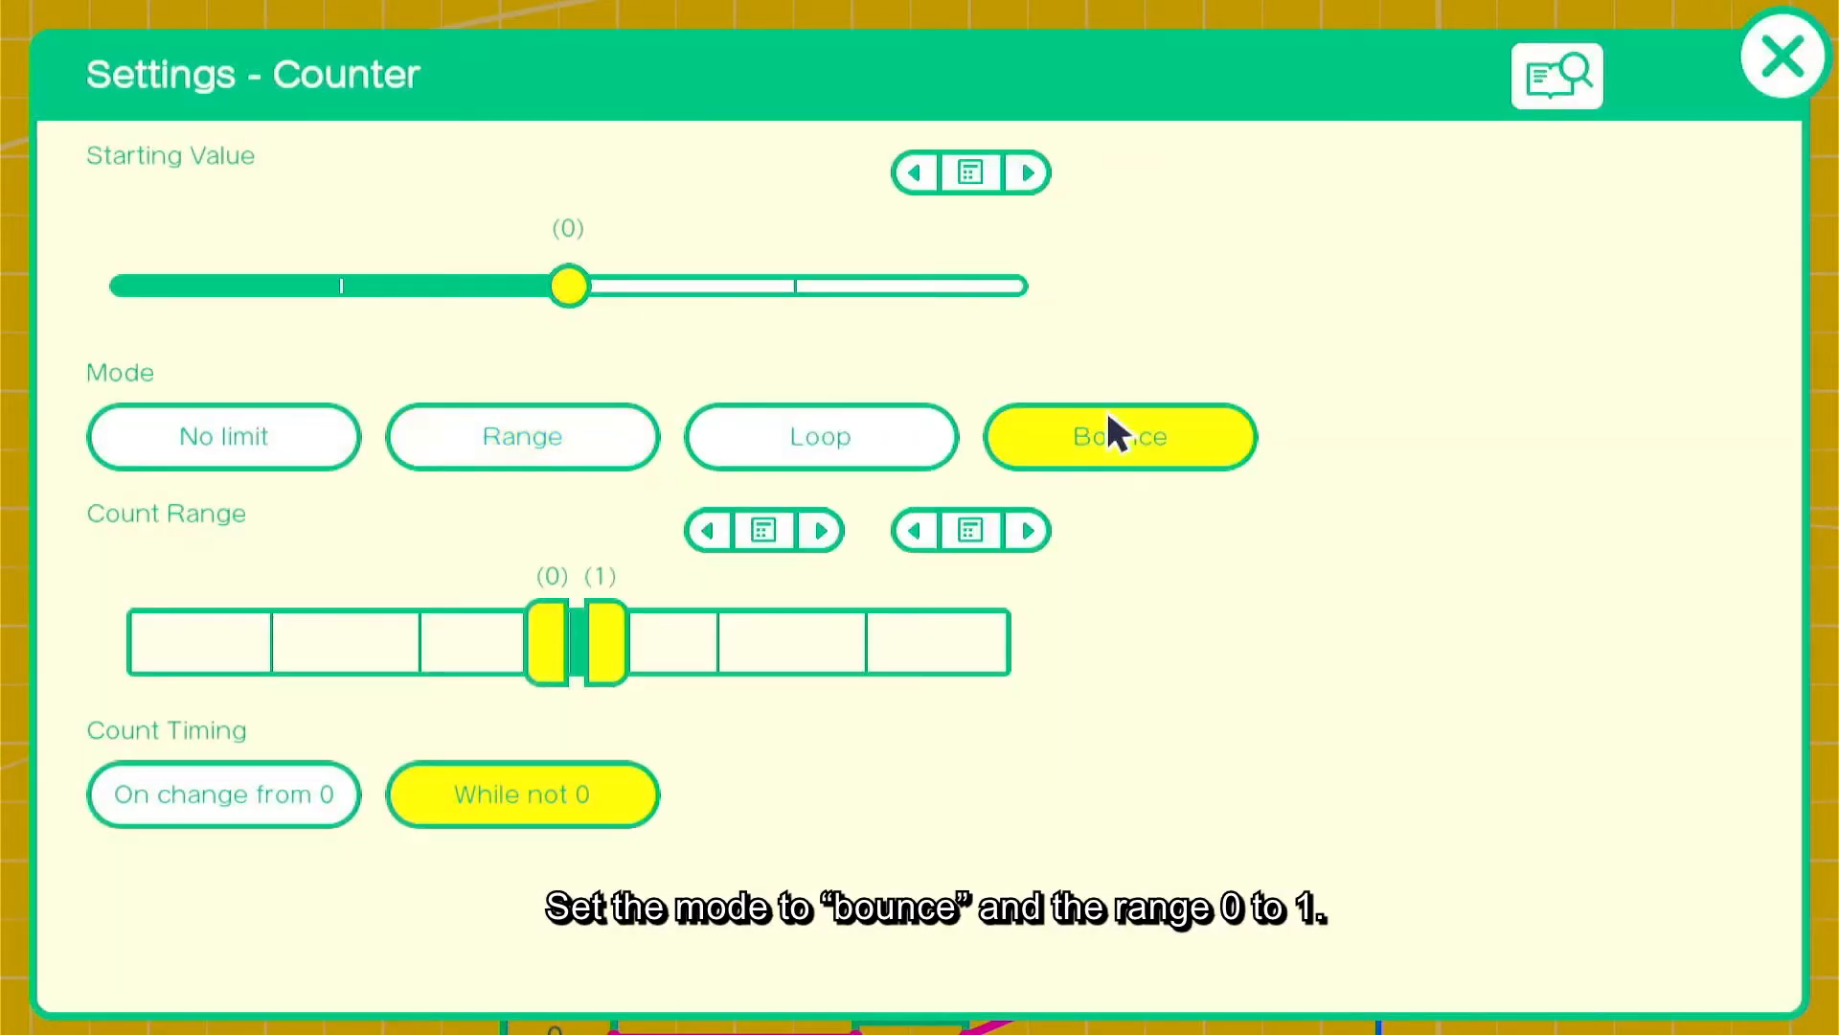
{"action": "left_click", "coordinate": [1788, 38]}
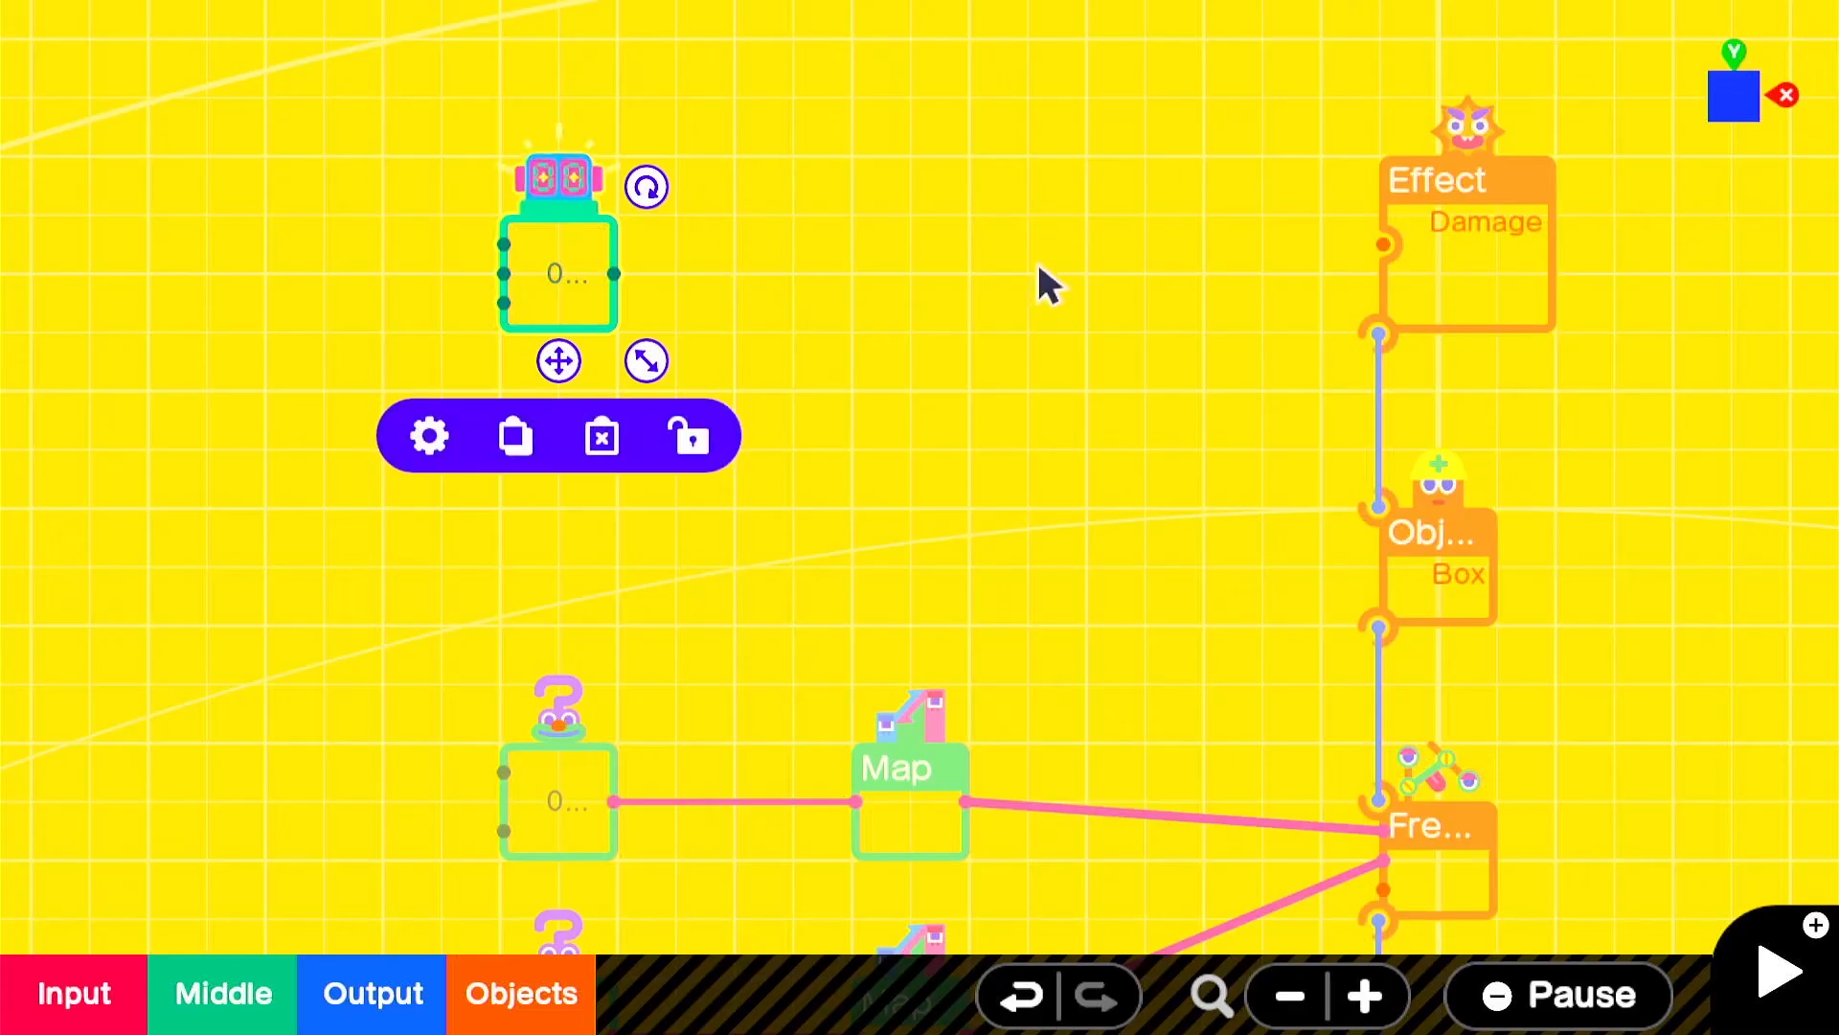
{"action": "left_click_drag", "start_coordinate": [616, 275], "coordinate": [1358, 285]}
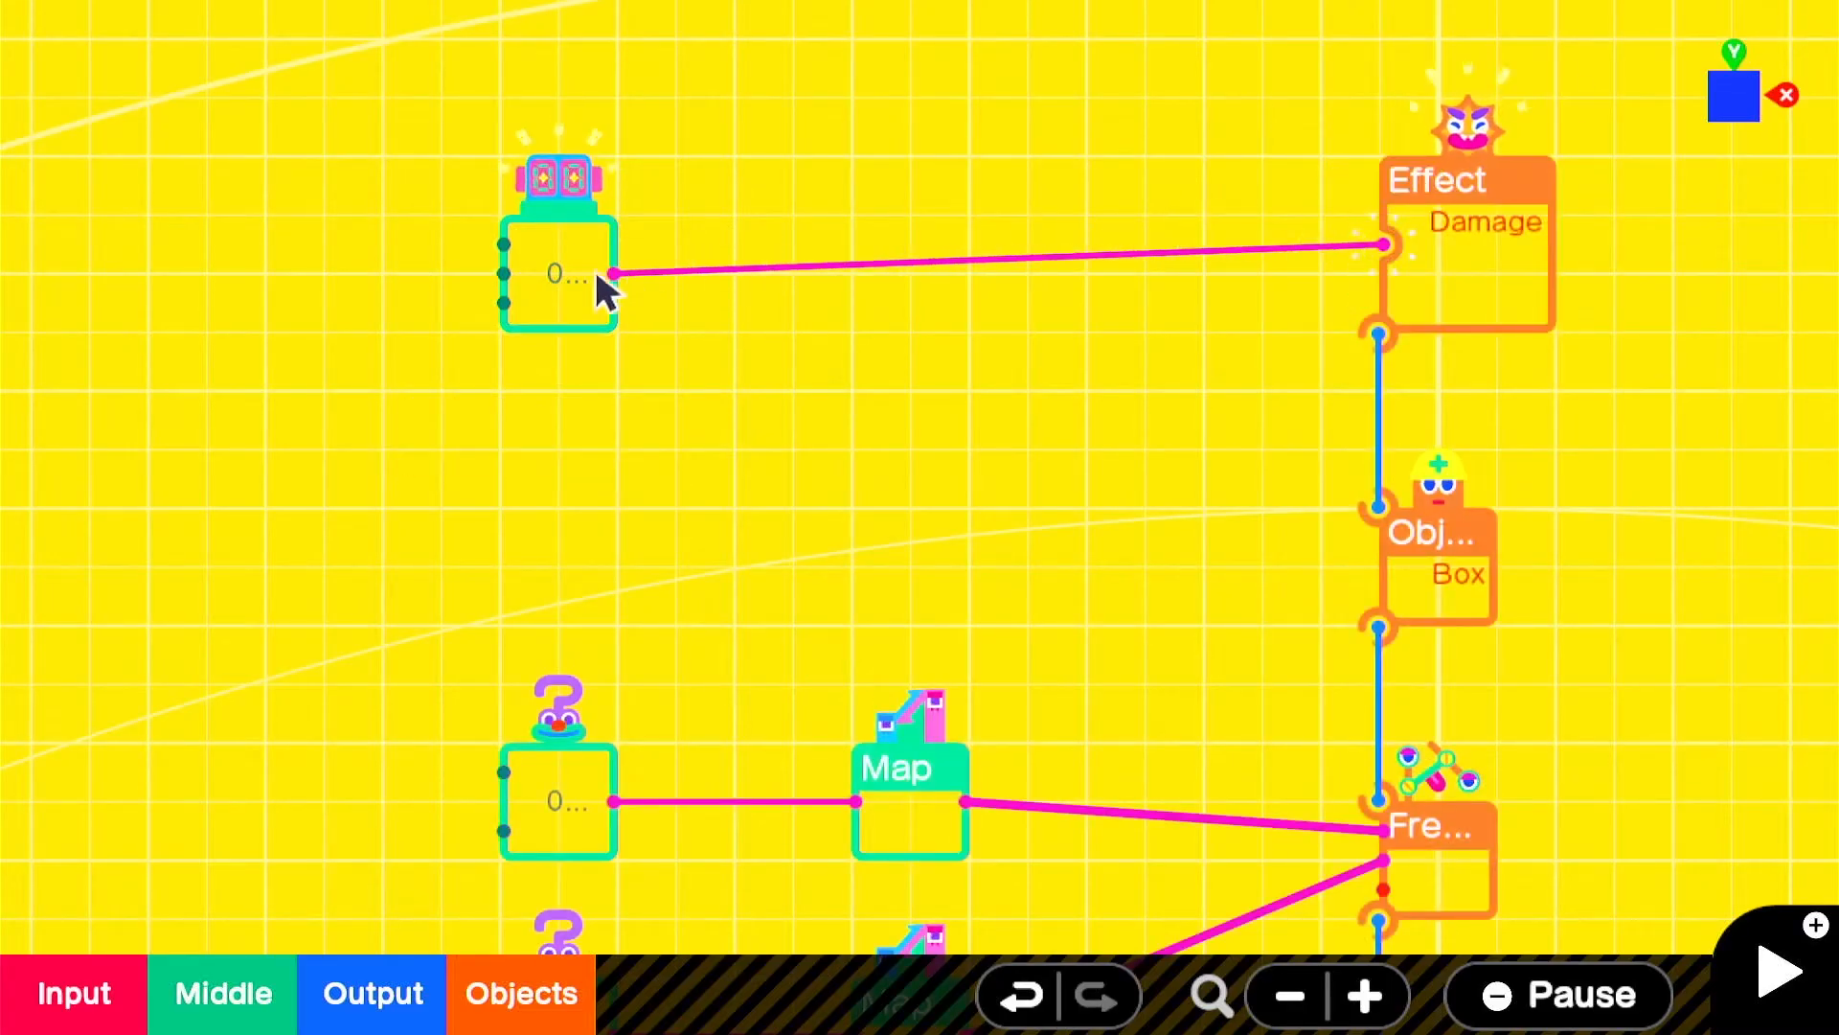
- Add a wormhole exit nodon beside the Counter, on the side away from the Damage effect, and set its ID to T
{"action": "left_click", "coordinate": [74, 993]}
{"action": "left_click", "coordinate": [223, 993]}
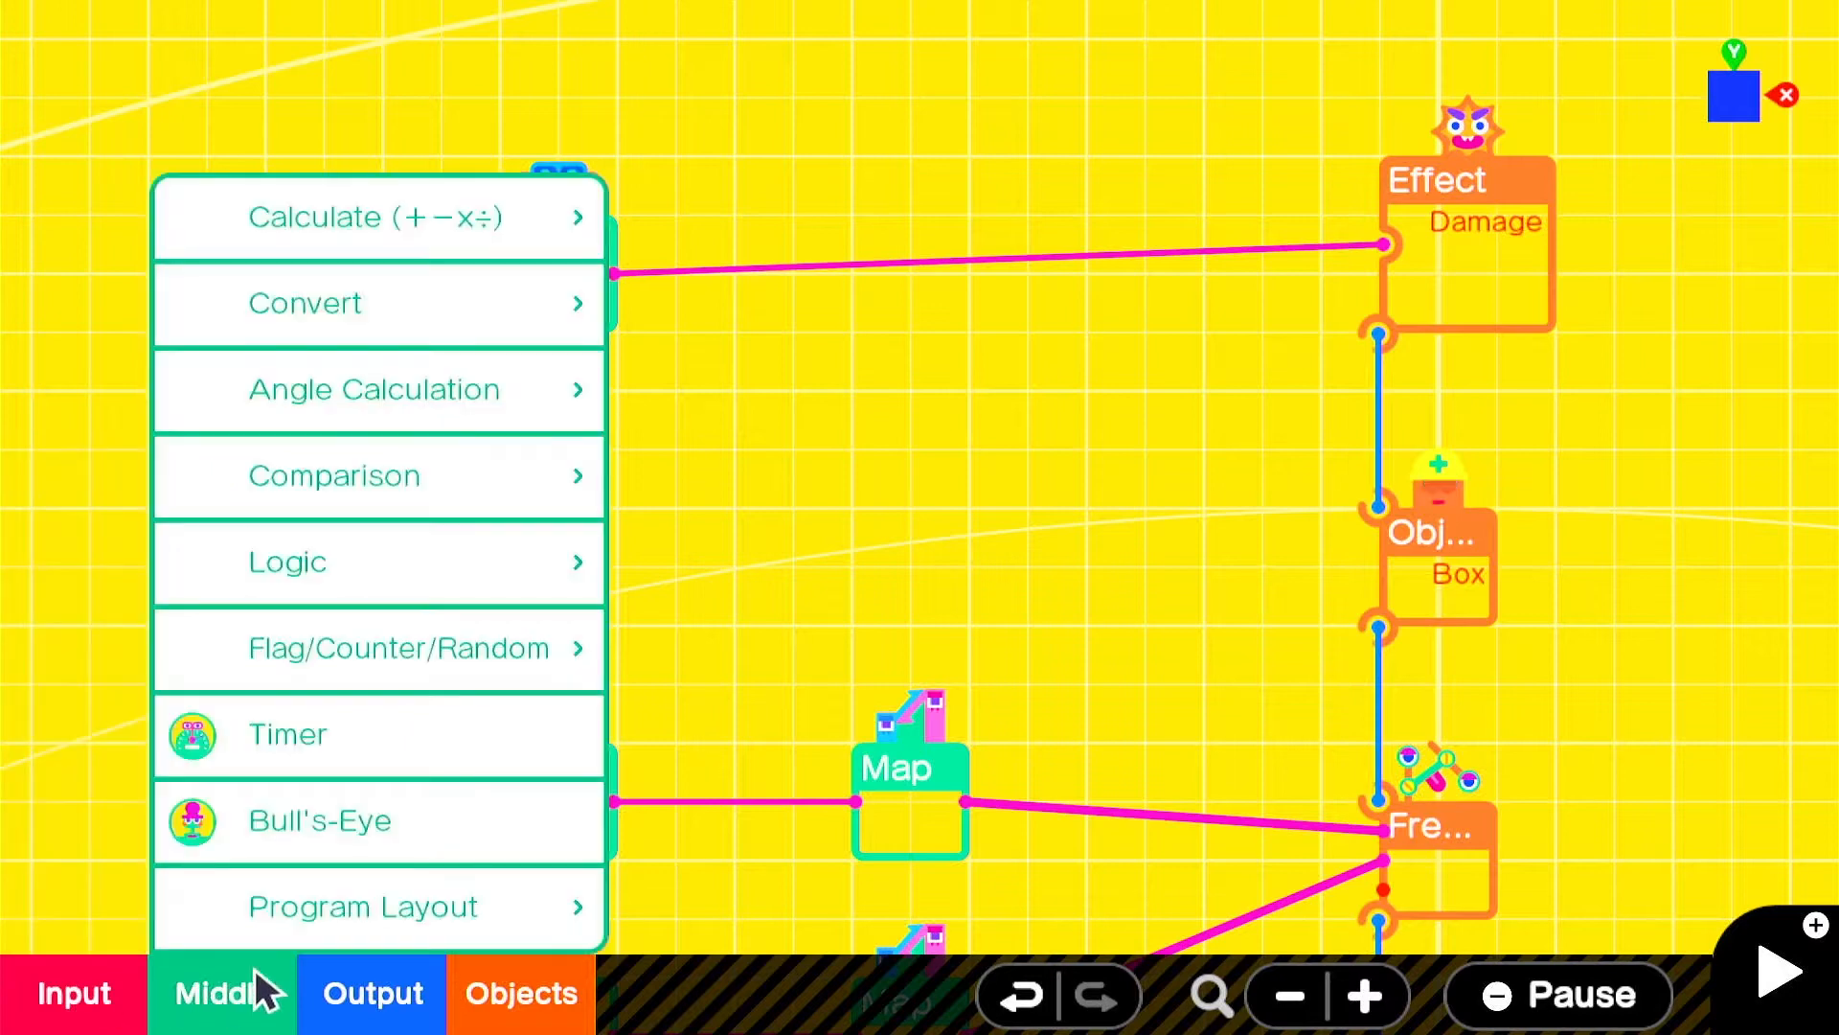
{"action": "left_click", "coordinate": [575, 887]}
{"action": "left_click", "coordinate": [882, 819]}
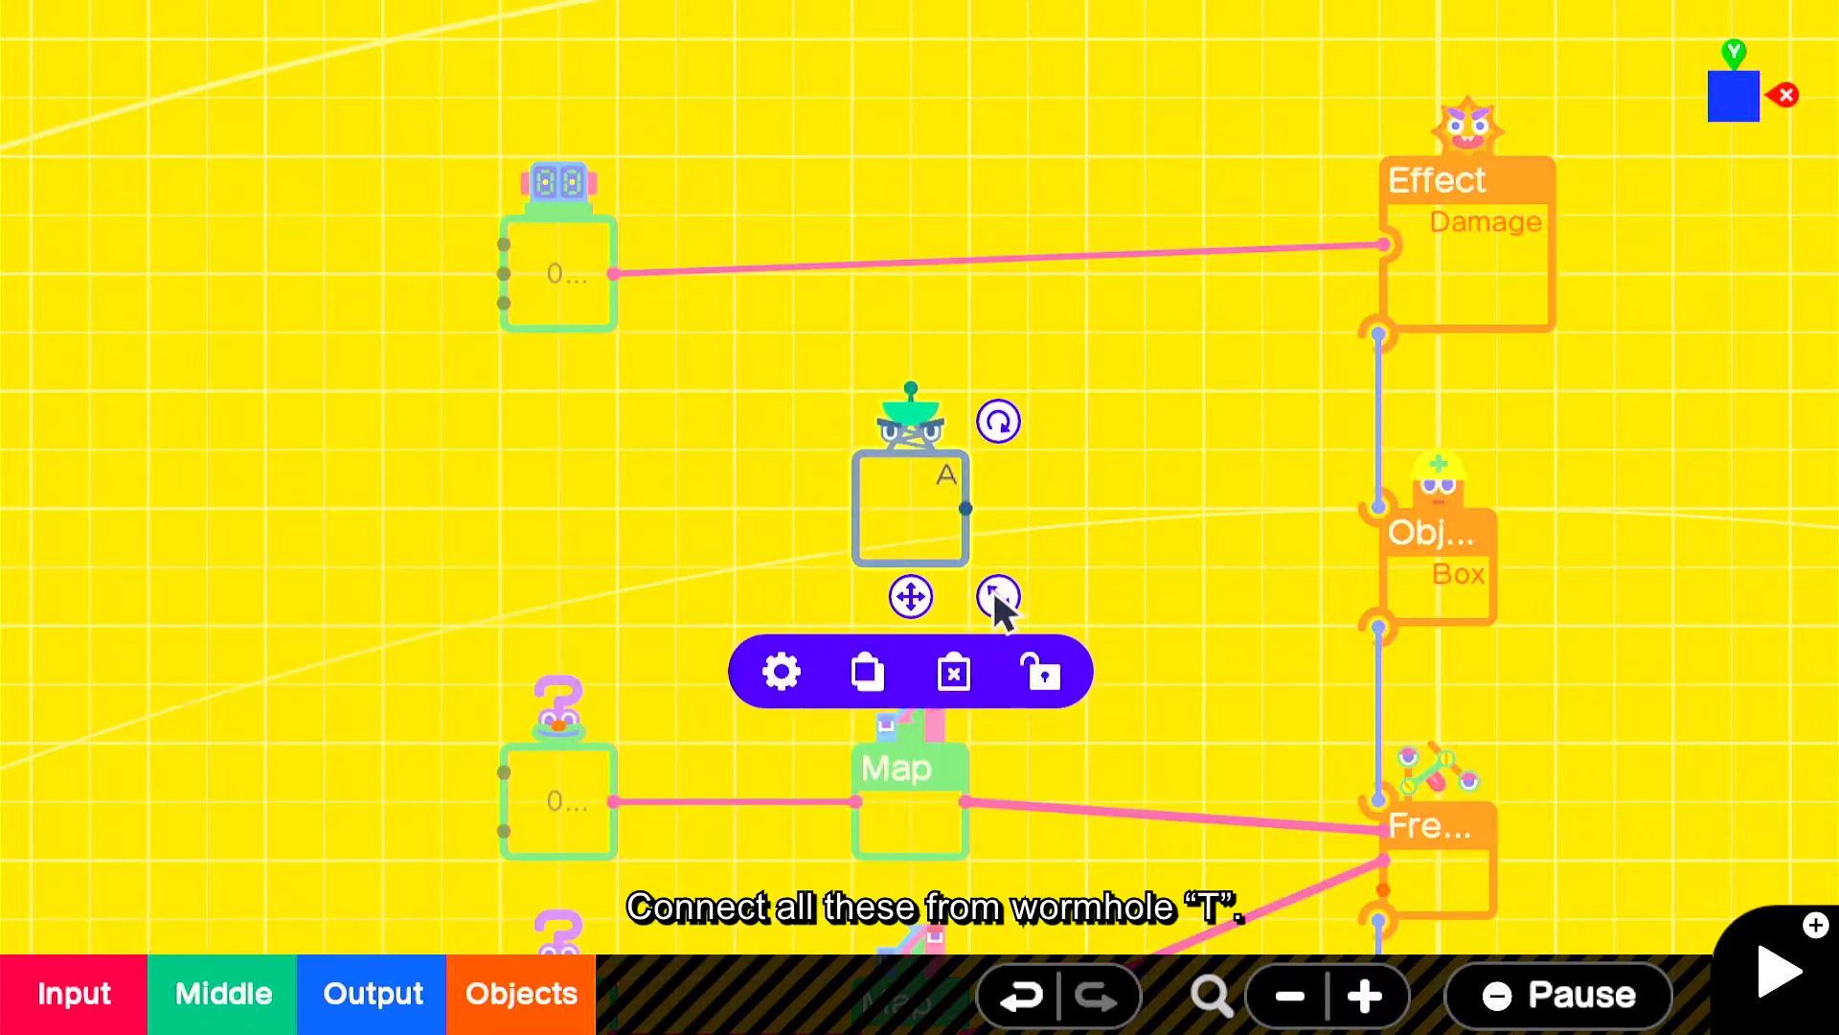
{"action": "scroll", "coordinate": [997, 598], "scroll_direction": "down", "scroll_amount": 3}
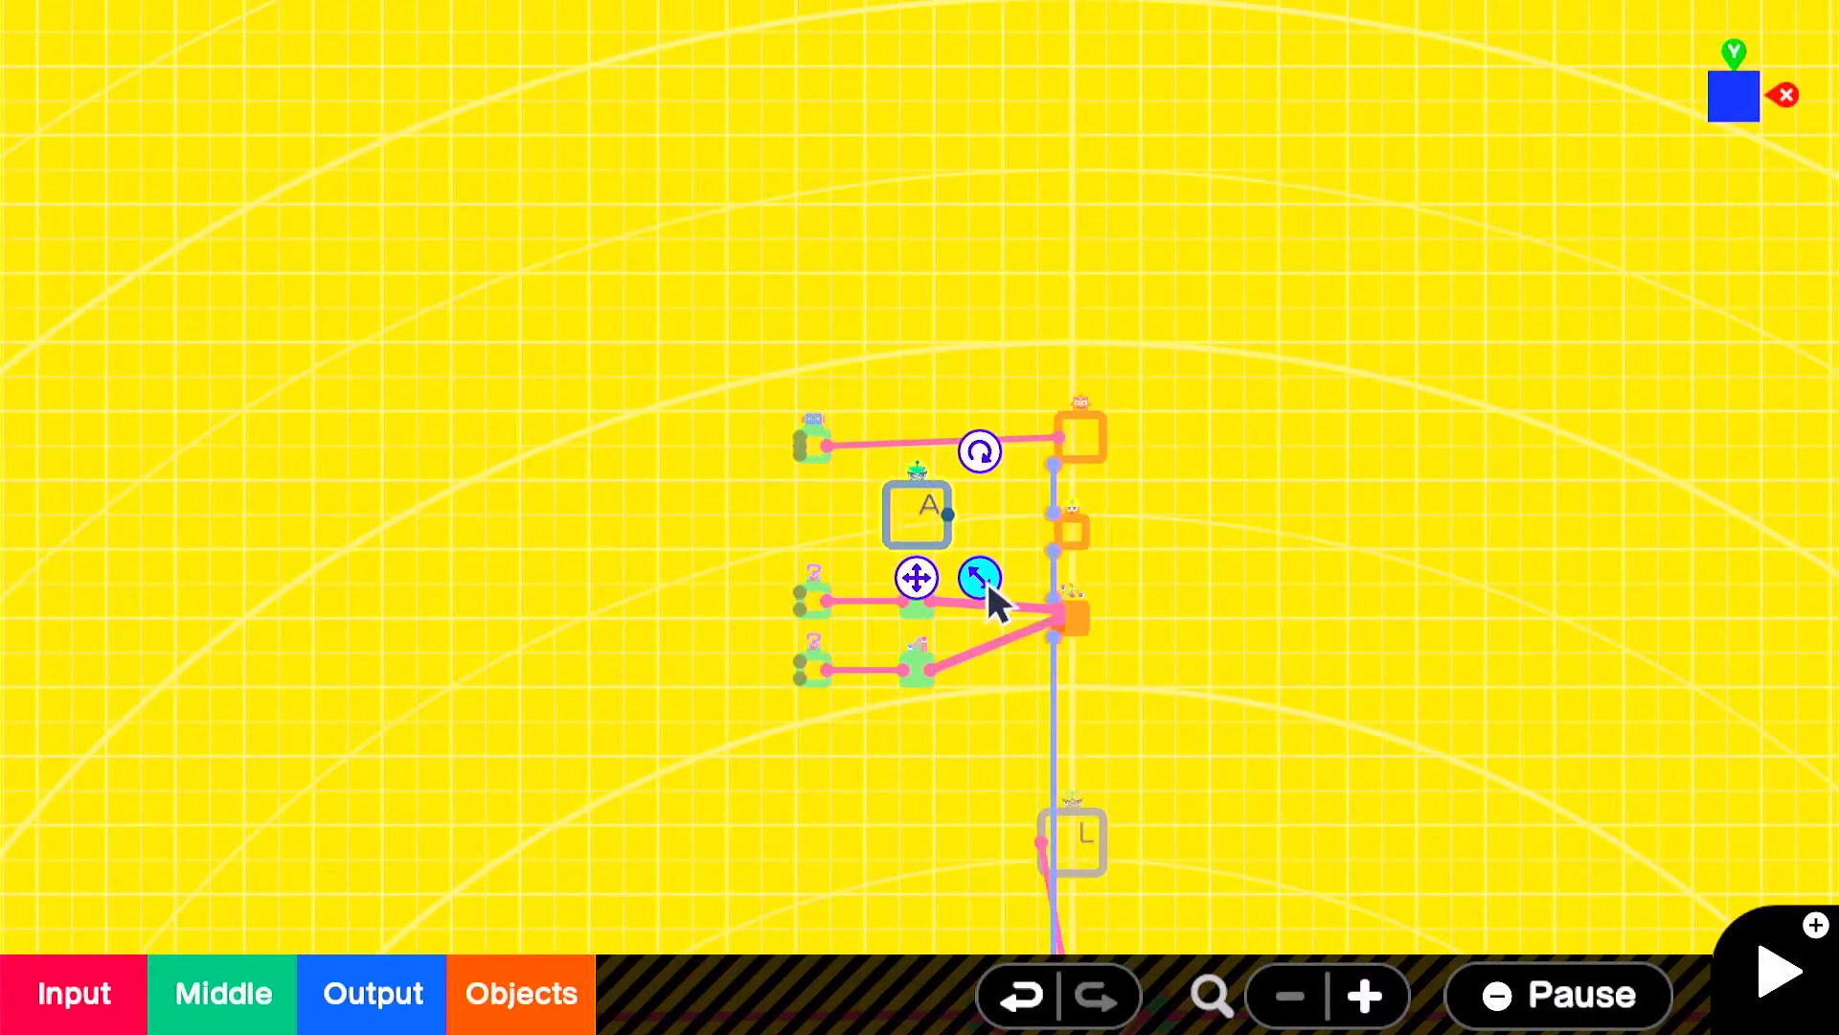
{"action": "left_click", "coordinate": [912, 571]}
{"action": "left_click_drag", "start_coordinate": [912, 571], "coordinate": [598, 507]}
{"action": "left_click", "coordinate": [479, 576]}
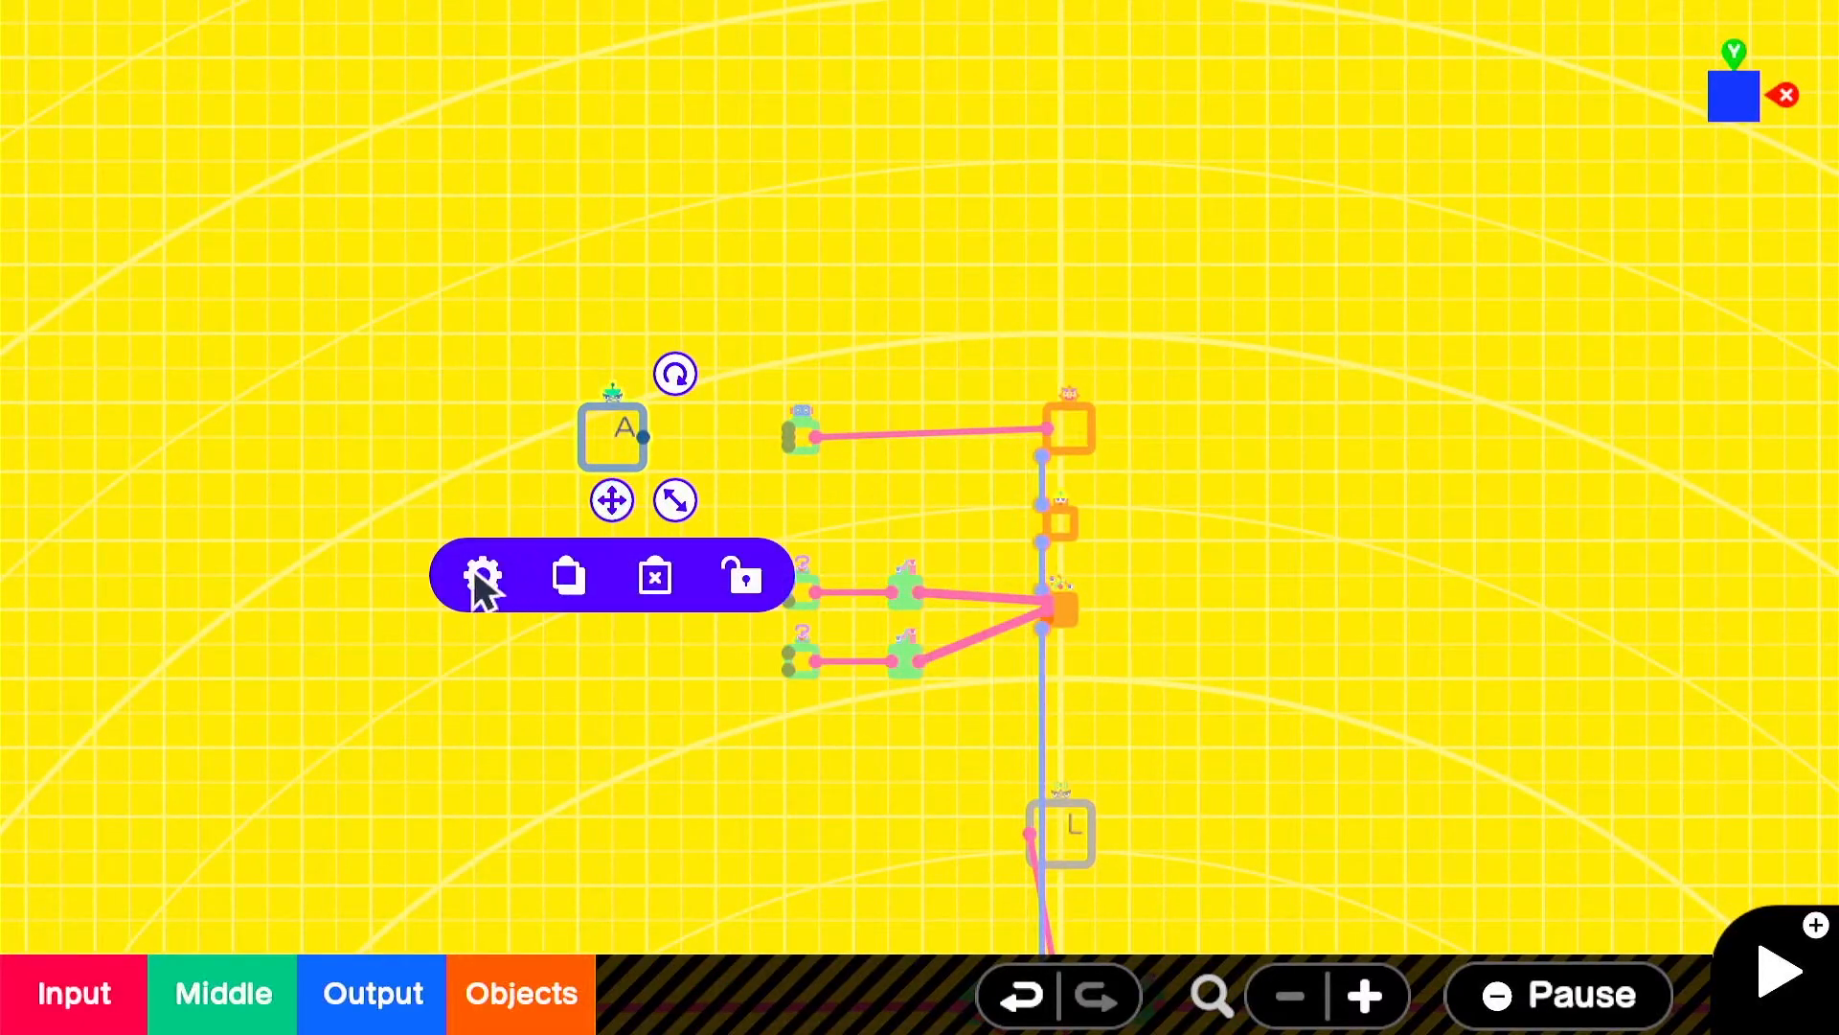
{"action": "left_click", "coordinate": [585, 422]}
{"action": "key", "text": "Escape"}
- Connect wormhole T's output to the Counter's first input port and to the upper input port of both Random nodons
{"action": "left_click_drag", "start_coordinate": [648, 426], "coordinate": [753, 421]}
{"action": "scroll", "coordinate": [693, 437], "scroll_direction": "up", "scroll_amount": 1}
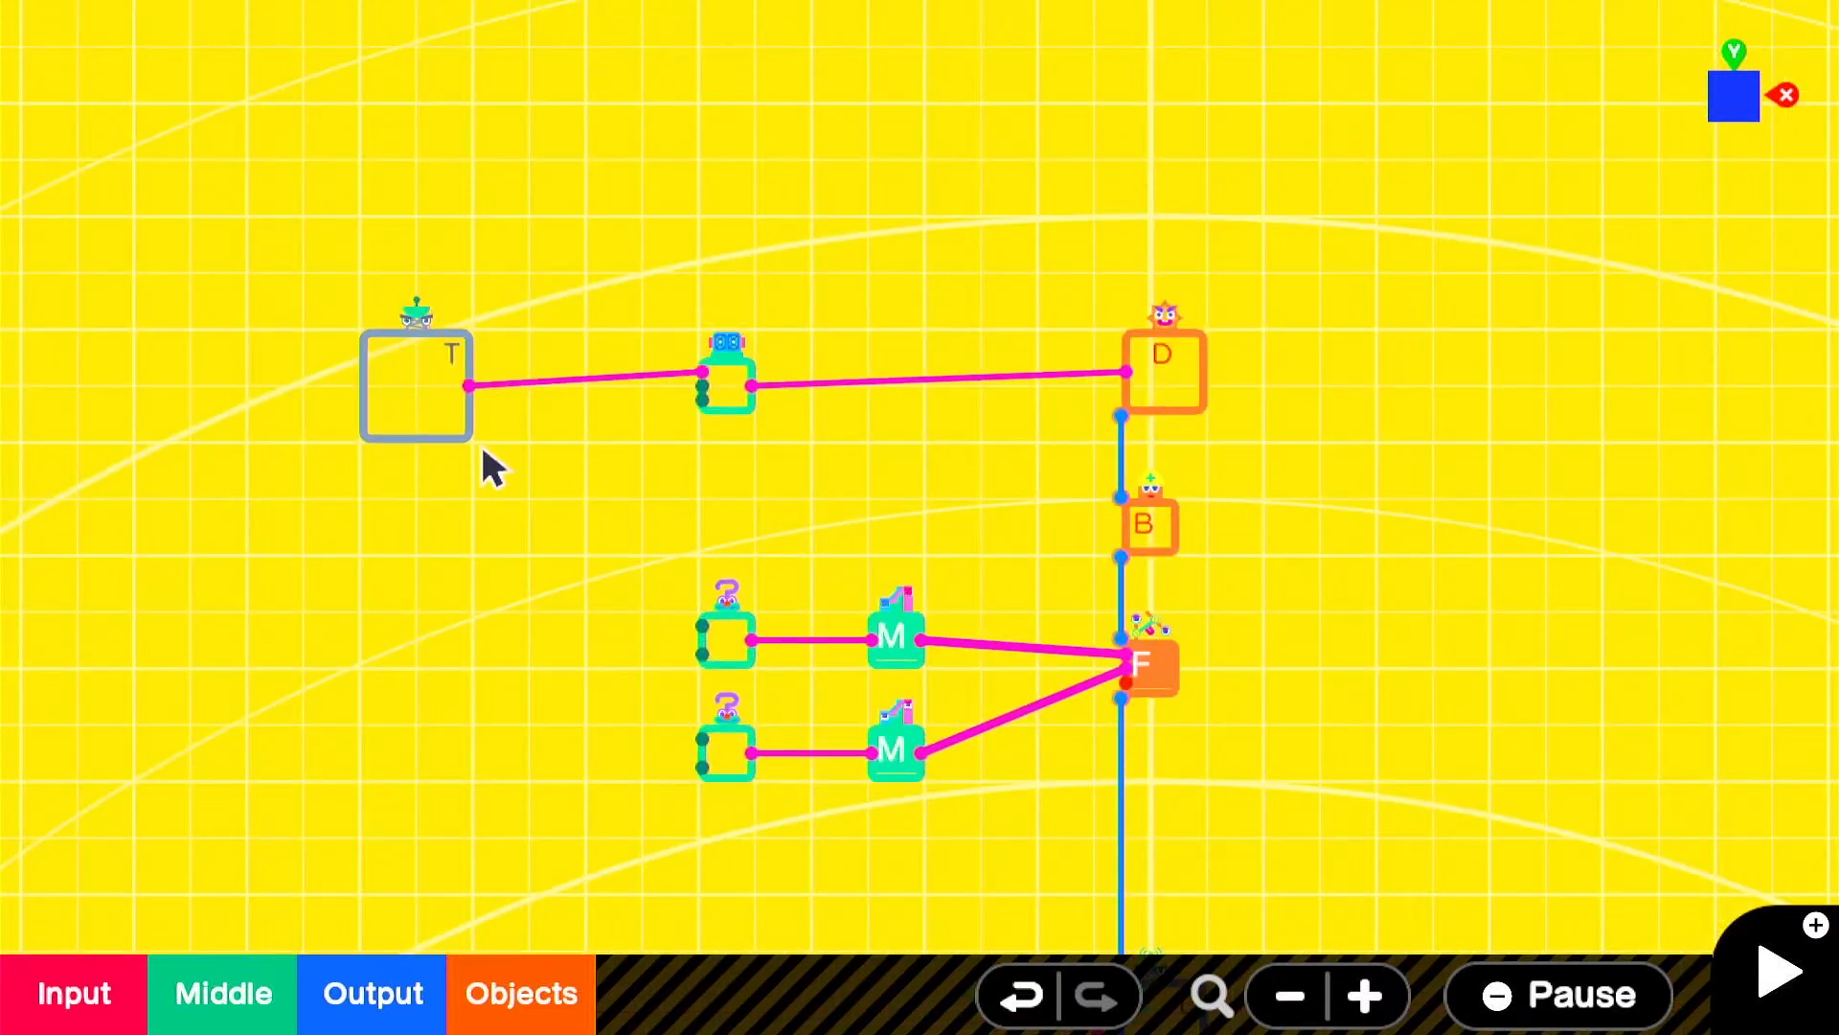
{"action": "left_click_drag", "start_coordinate": [506, 383], "coordinate": [702, 739]}
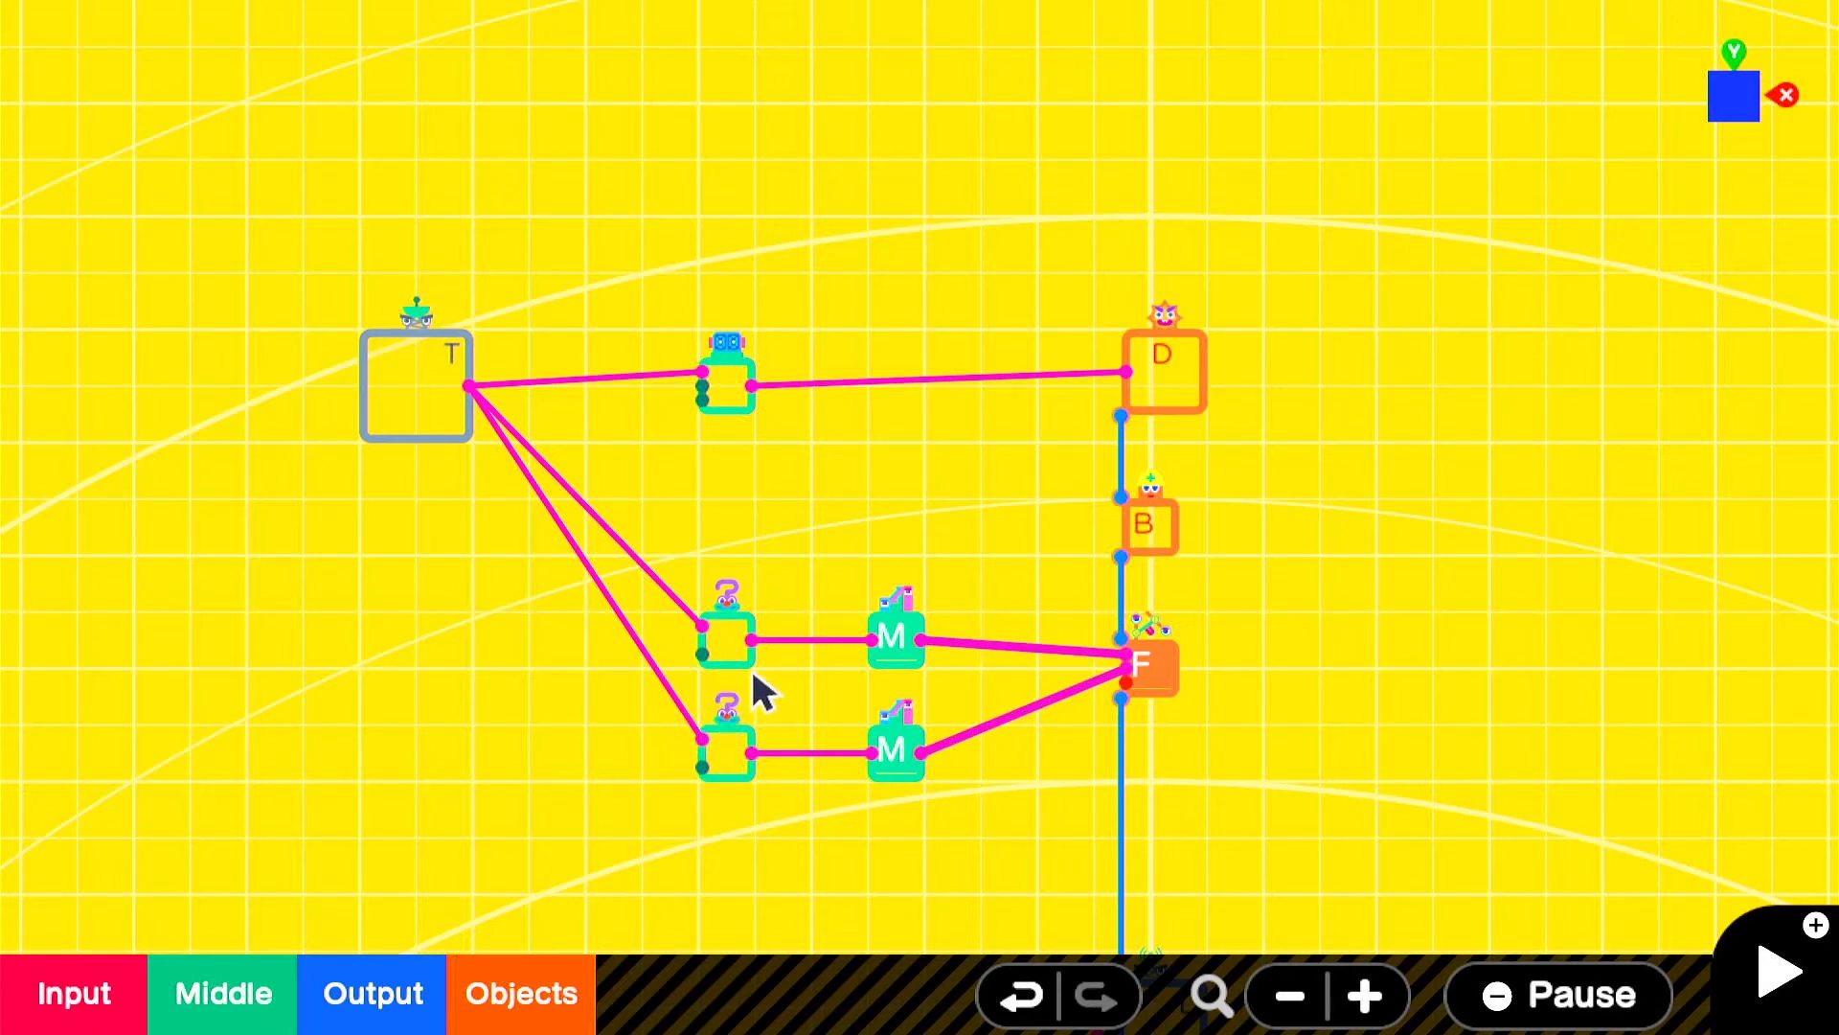
- Run the game to test the super move's Damage effects on the fighters, and return to the program
{"action": "key", "text": "plus"}
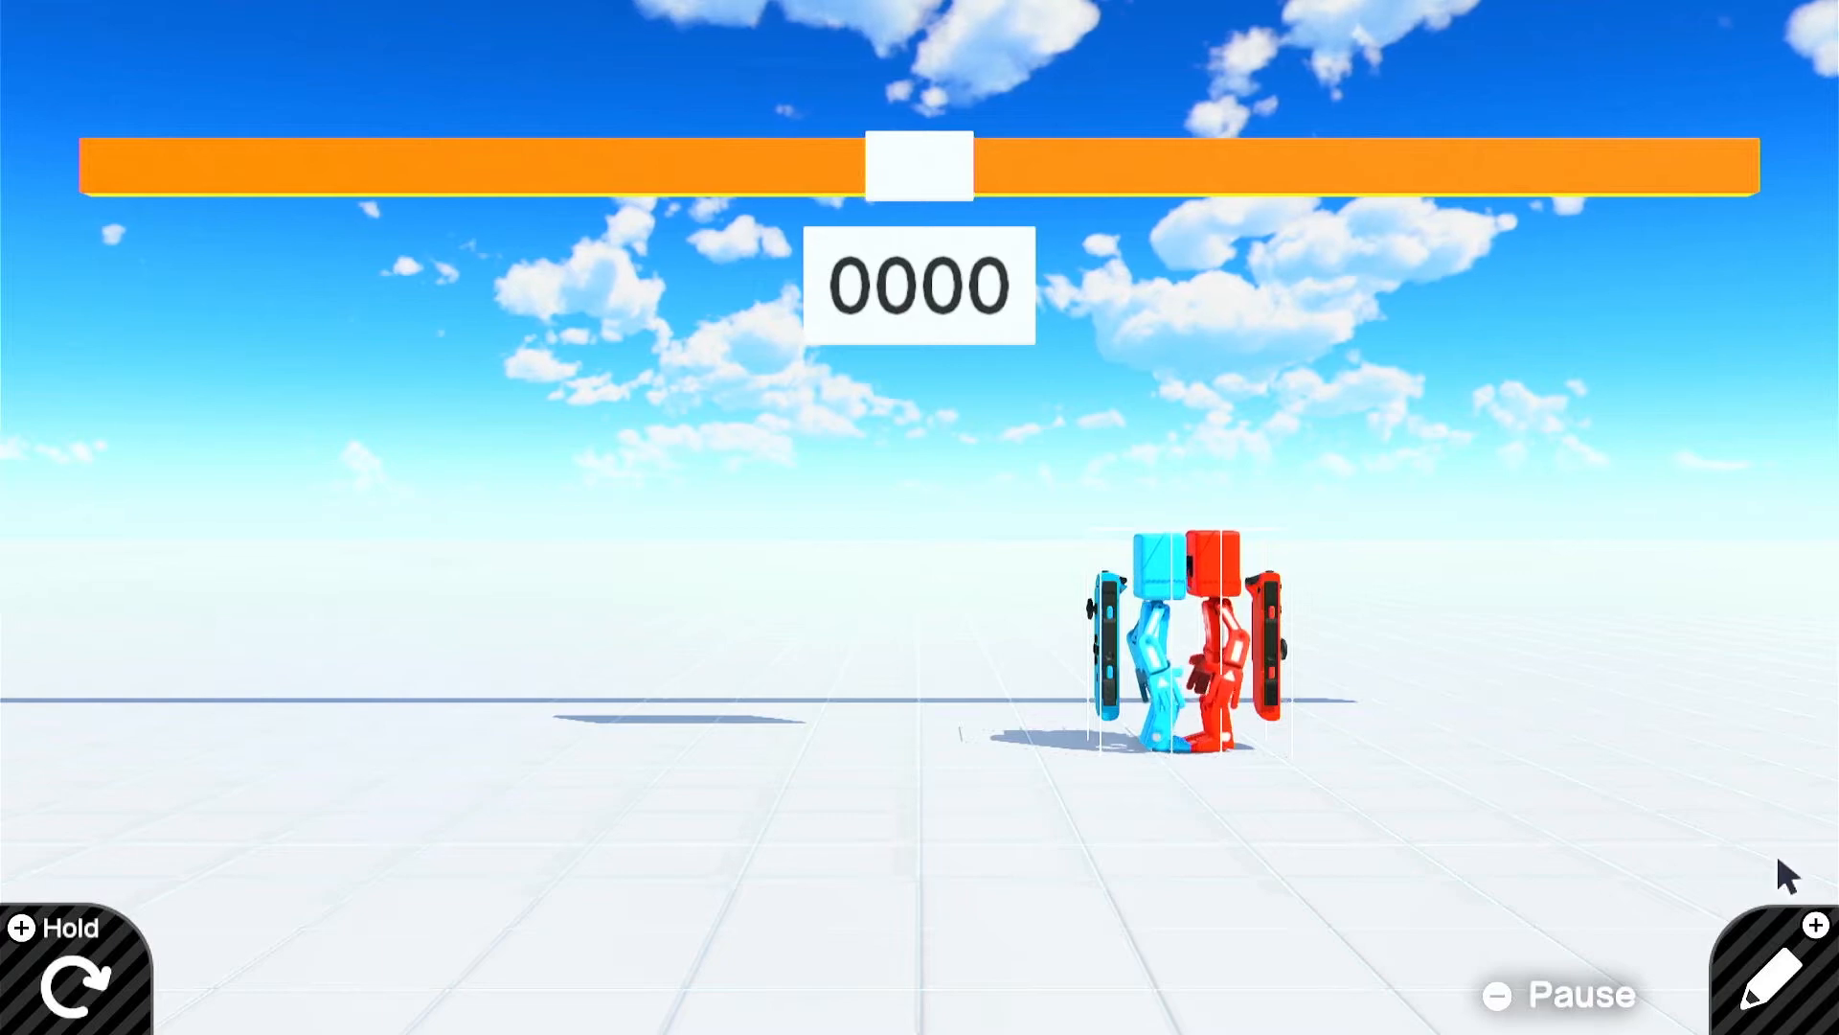
{"action": "left_click", "coordinate": [1778, 972]}
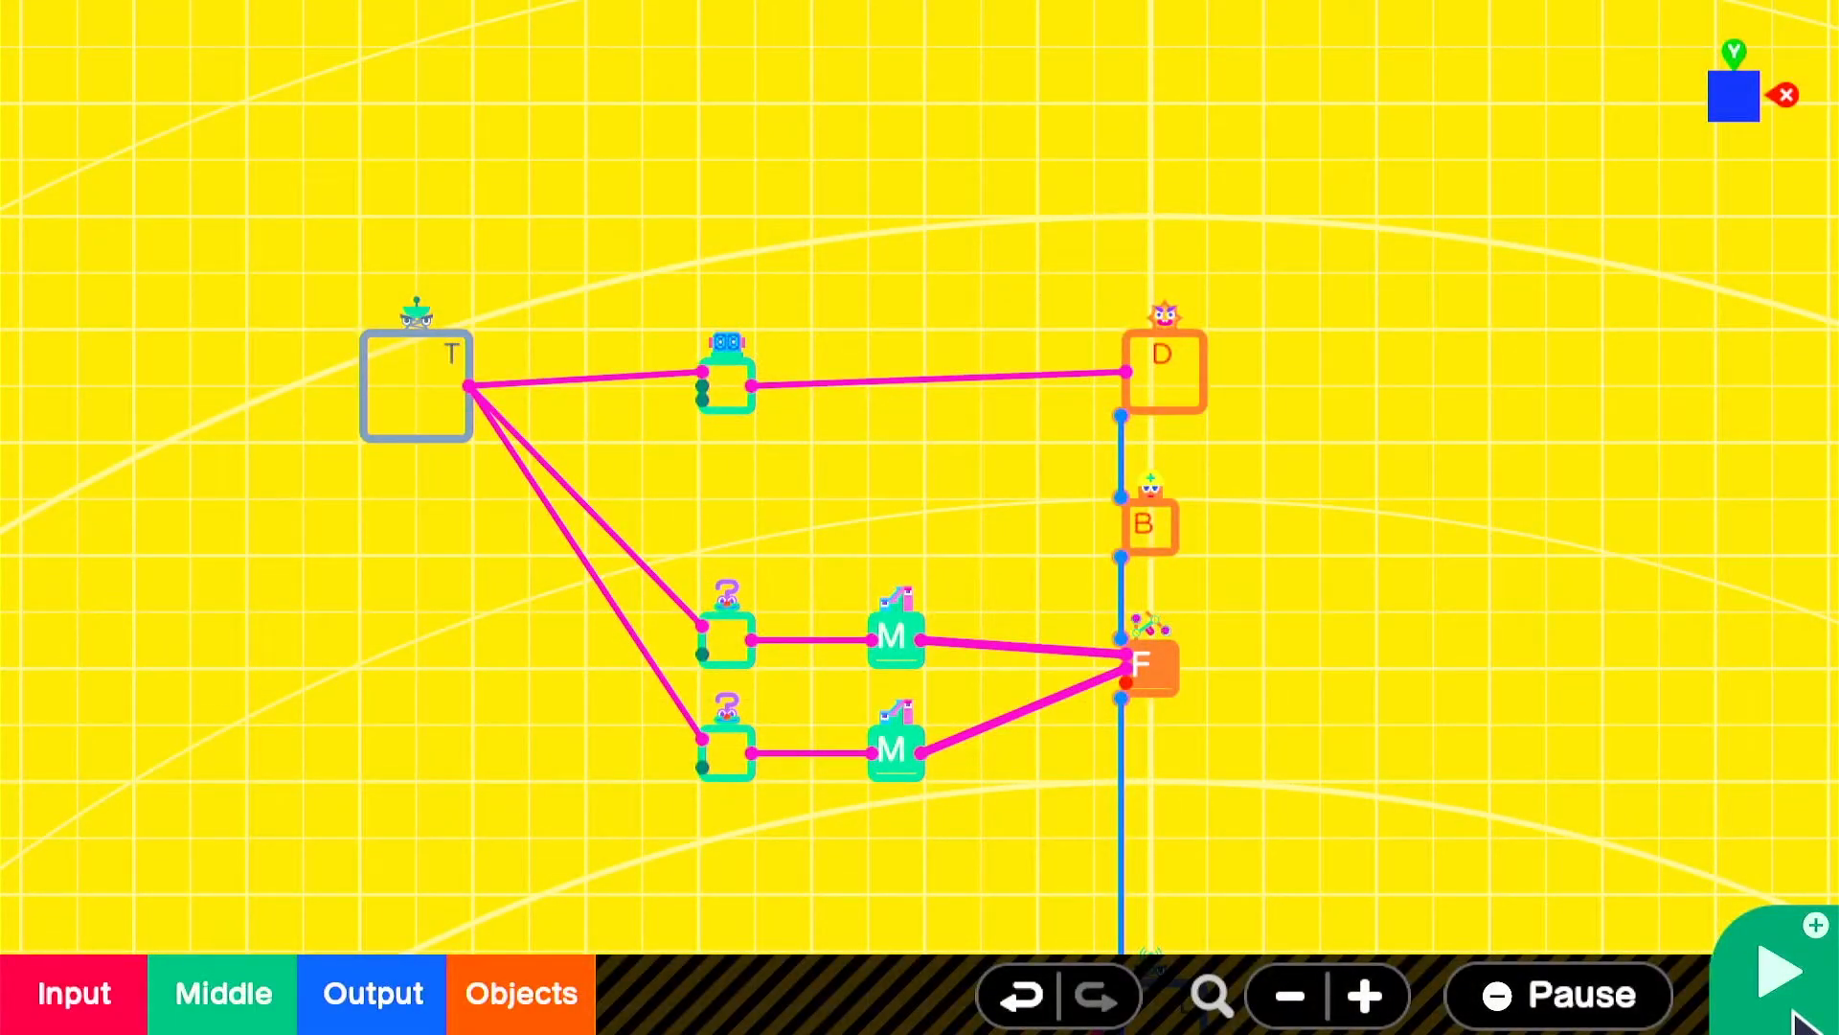
- Add a texture nodon near the Damage effect nodons and enlarge it to 10 m by 10 m
{"action": "left_click_drag", "start_coordinate": [1346, 700], "coordinate": [1281, 239]}
{"action": "scroll", "coordinate": [1314, 469], "scroll_direction": "down", "scroll_amount": 2}
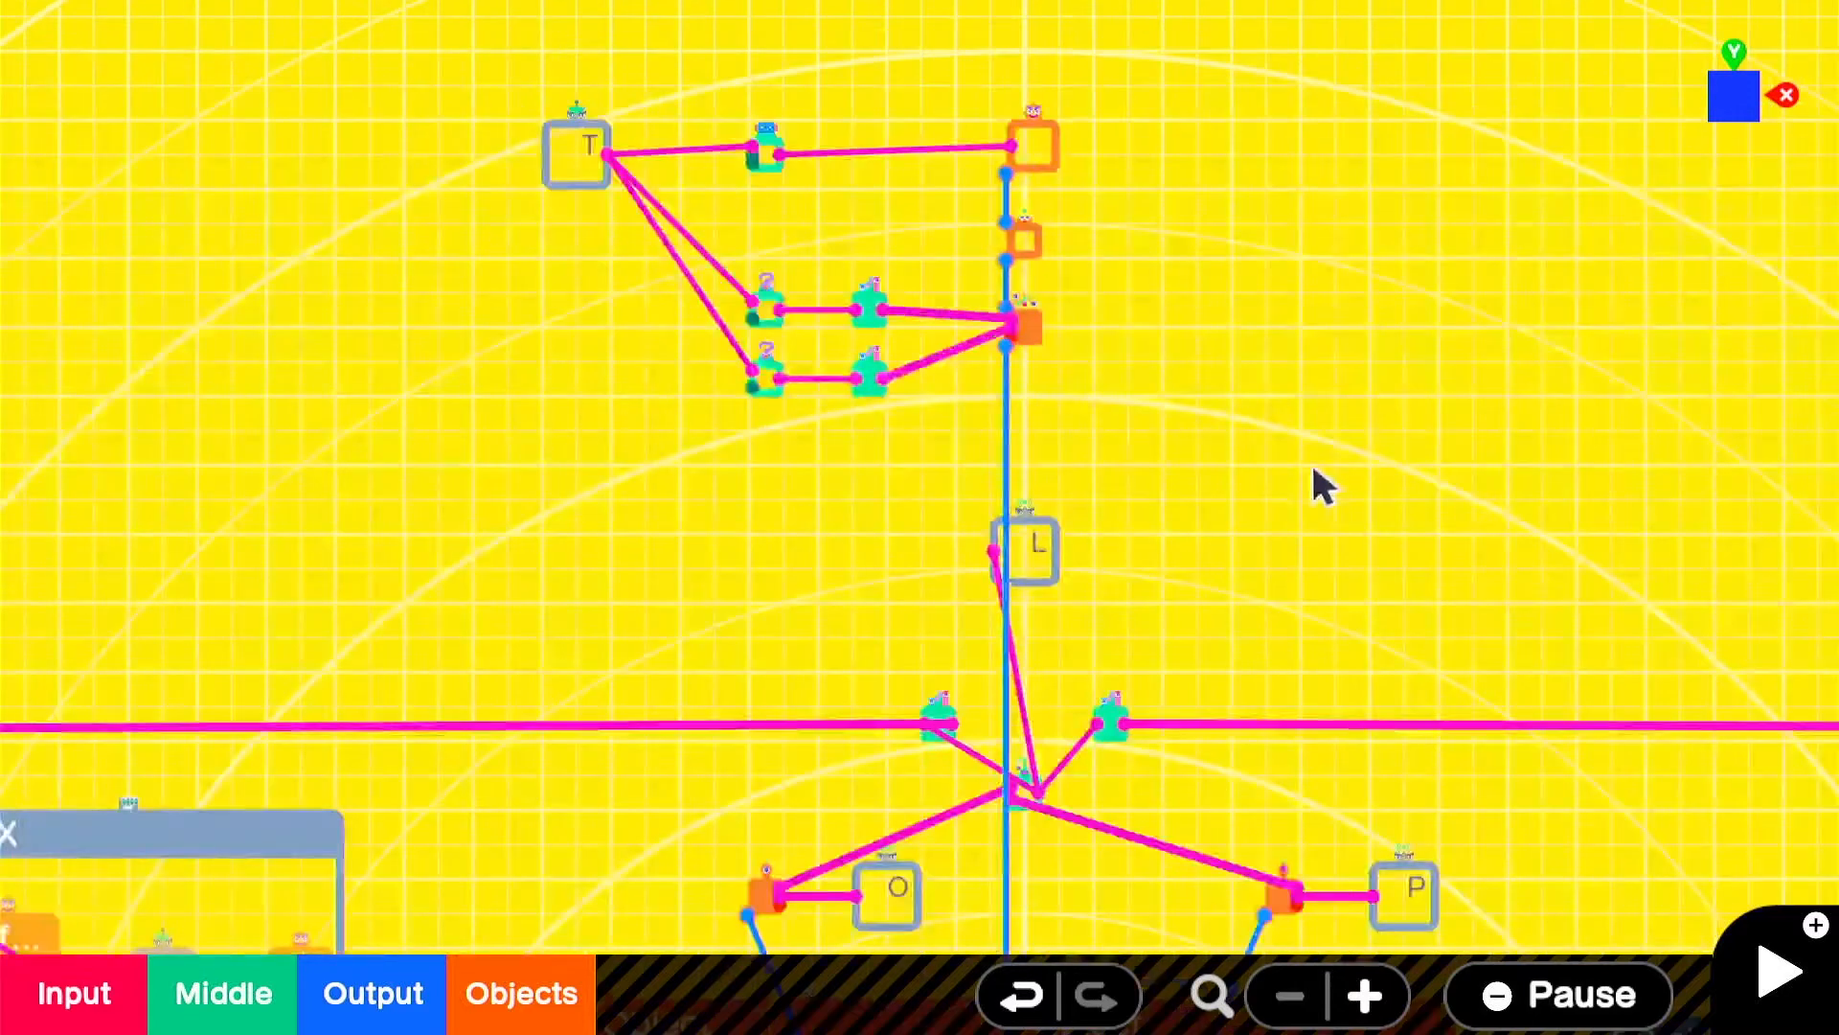
{"action": "left_click", "coordinate": [496, 1006]}
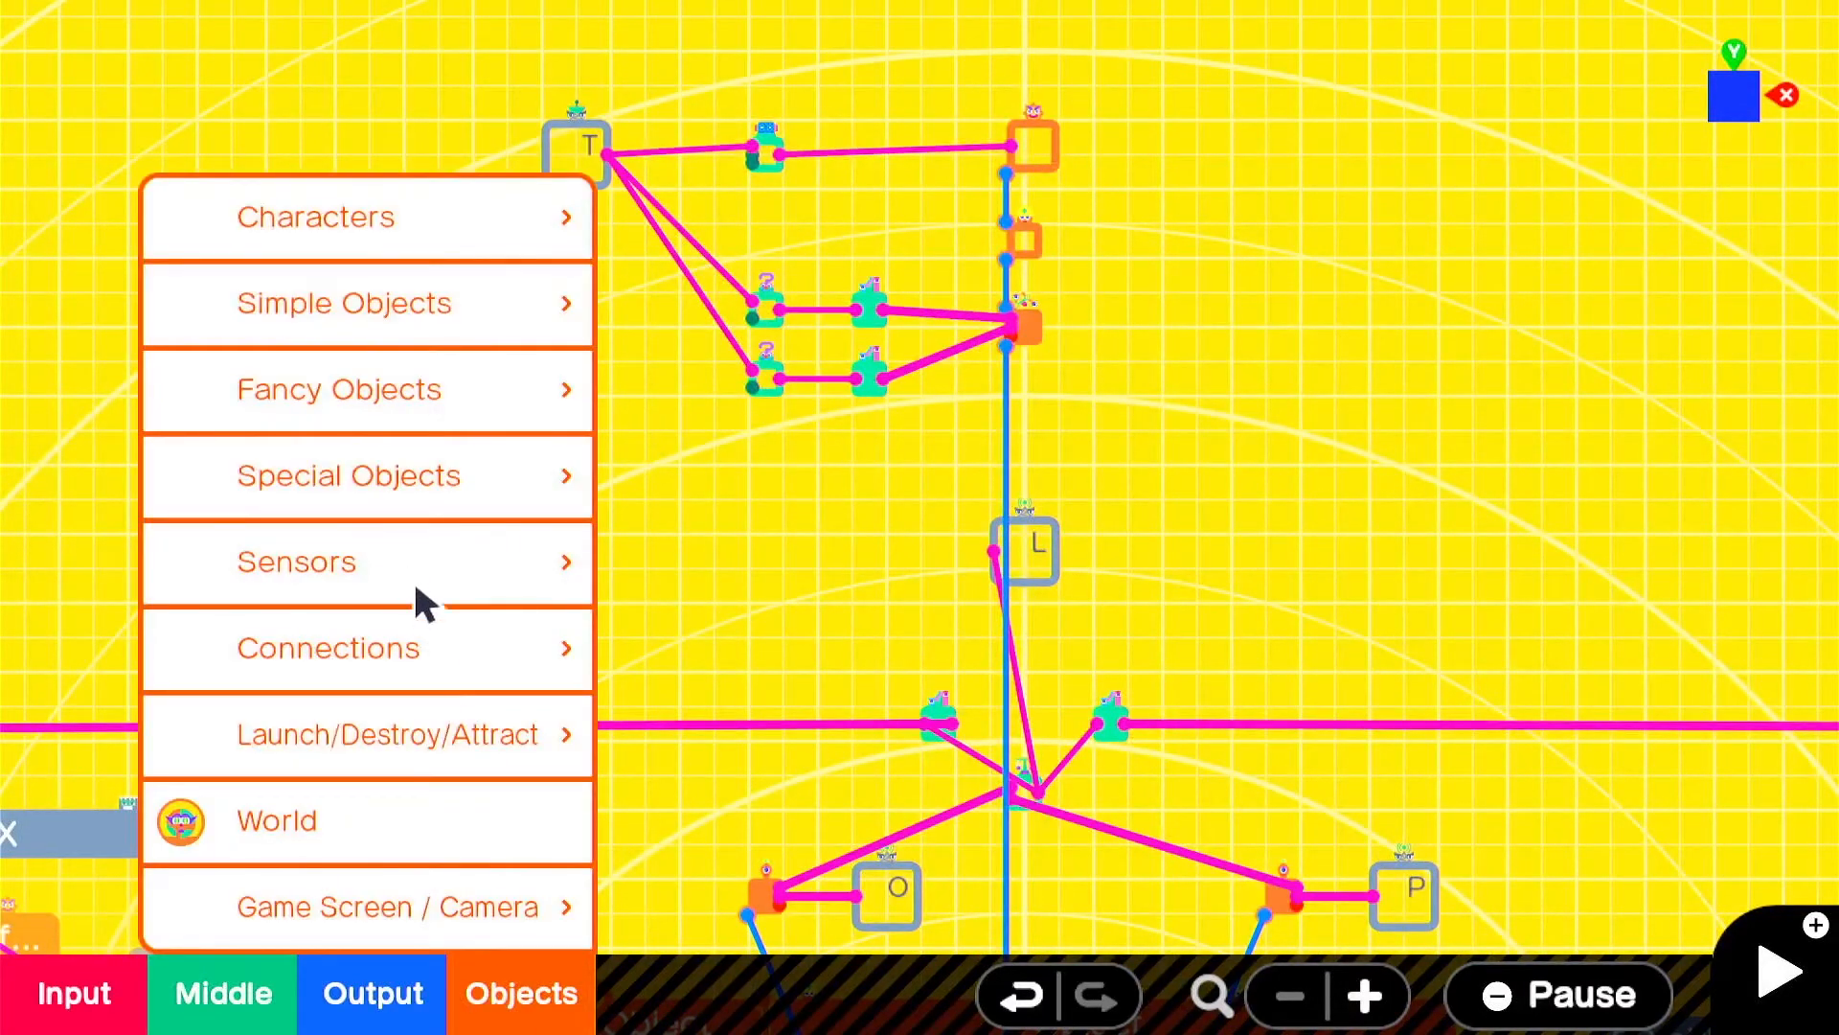
{"action": "left_click", "coordinate": [439, 479]}
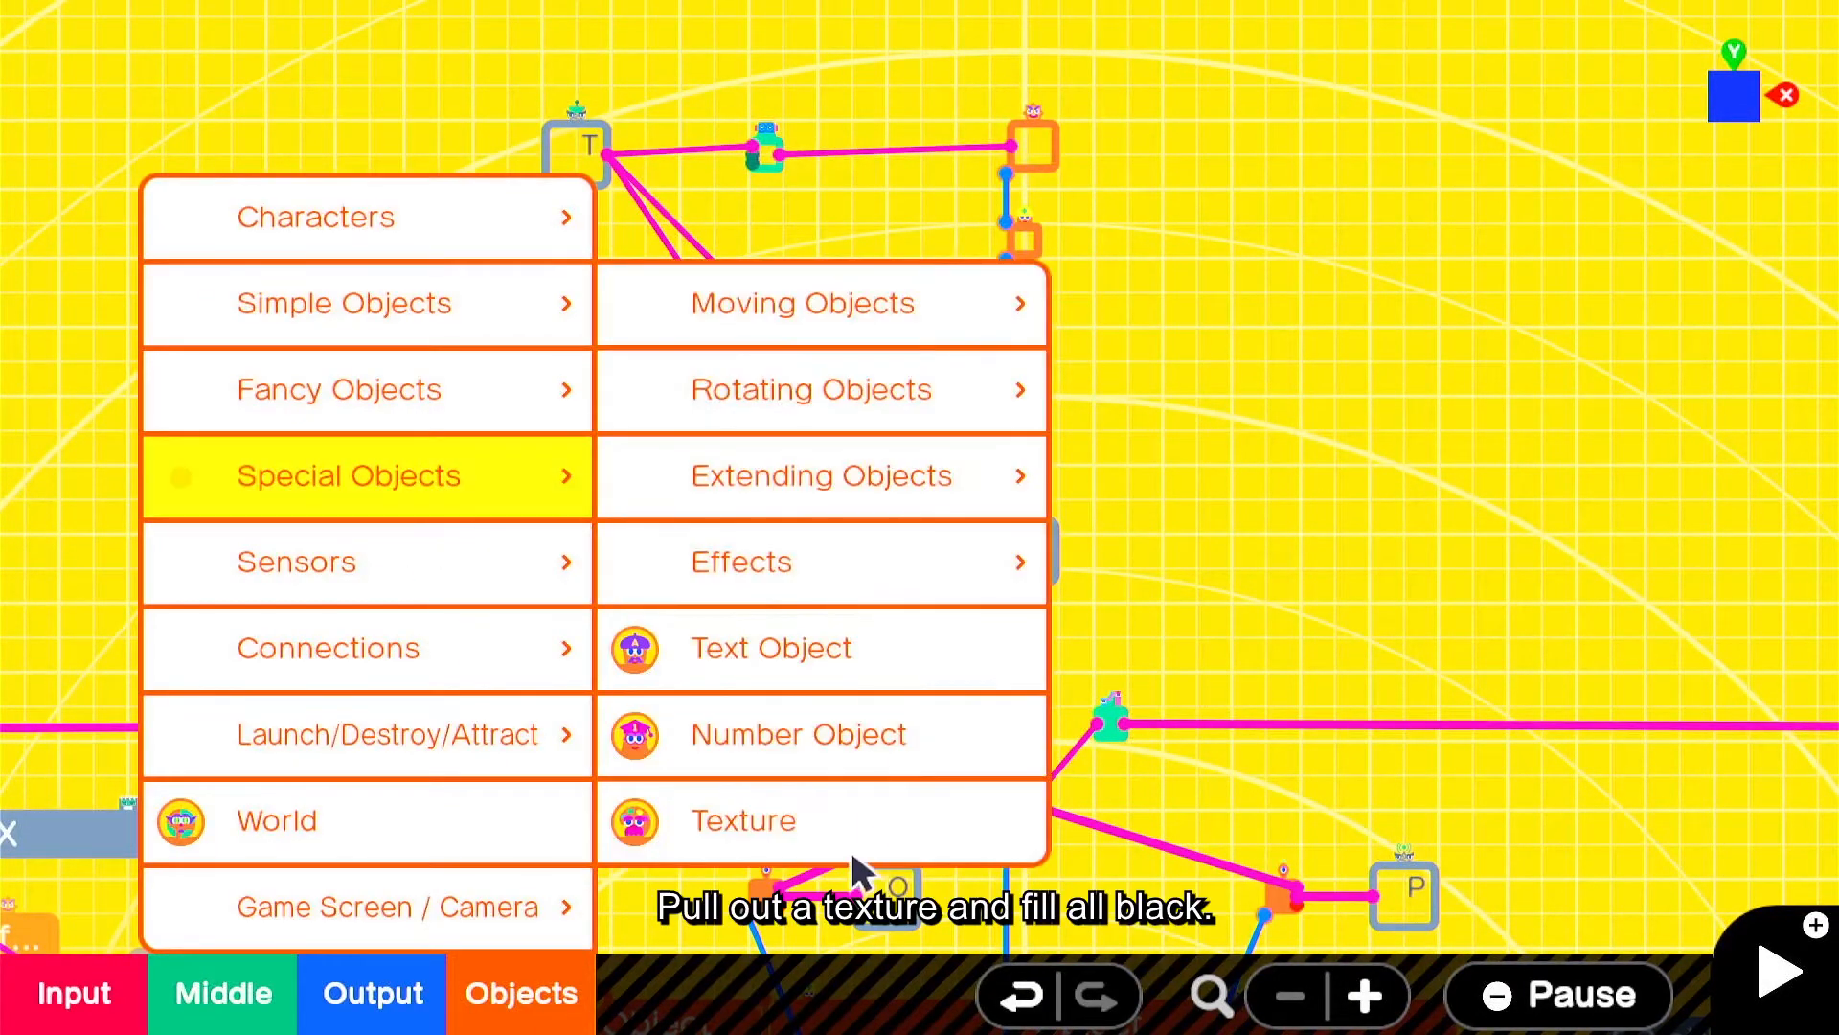
{"action": "left_click", "coordinate": [851, 849]}
{"action": "left_click_drag", "start_coordinate": [966, 563], "coordinate": [1417, 850]}
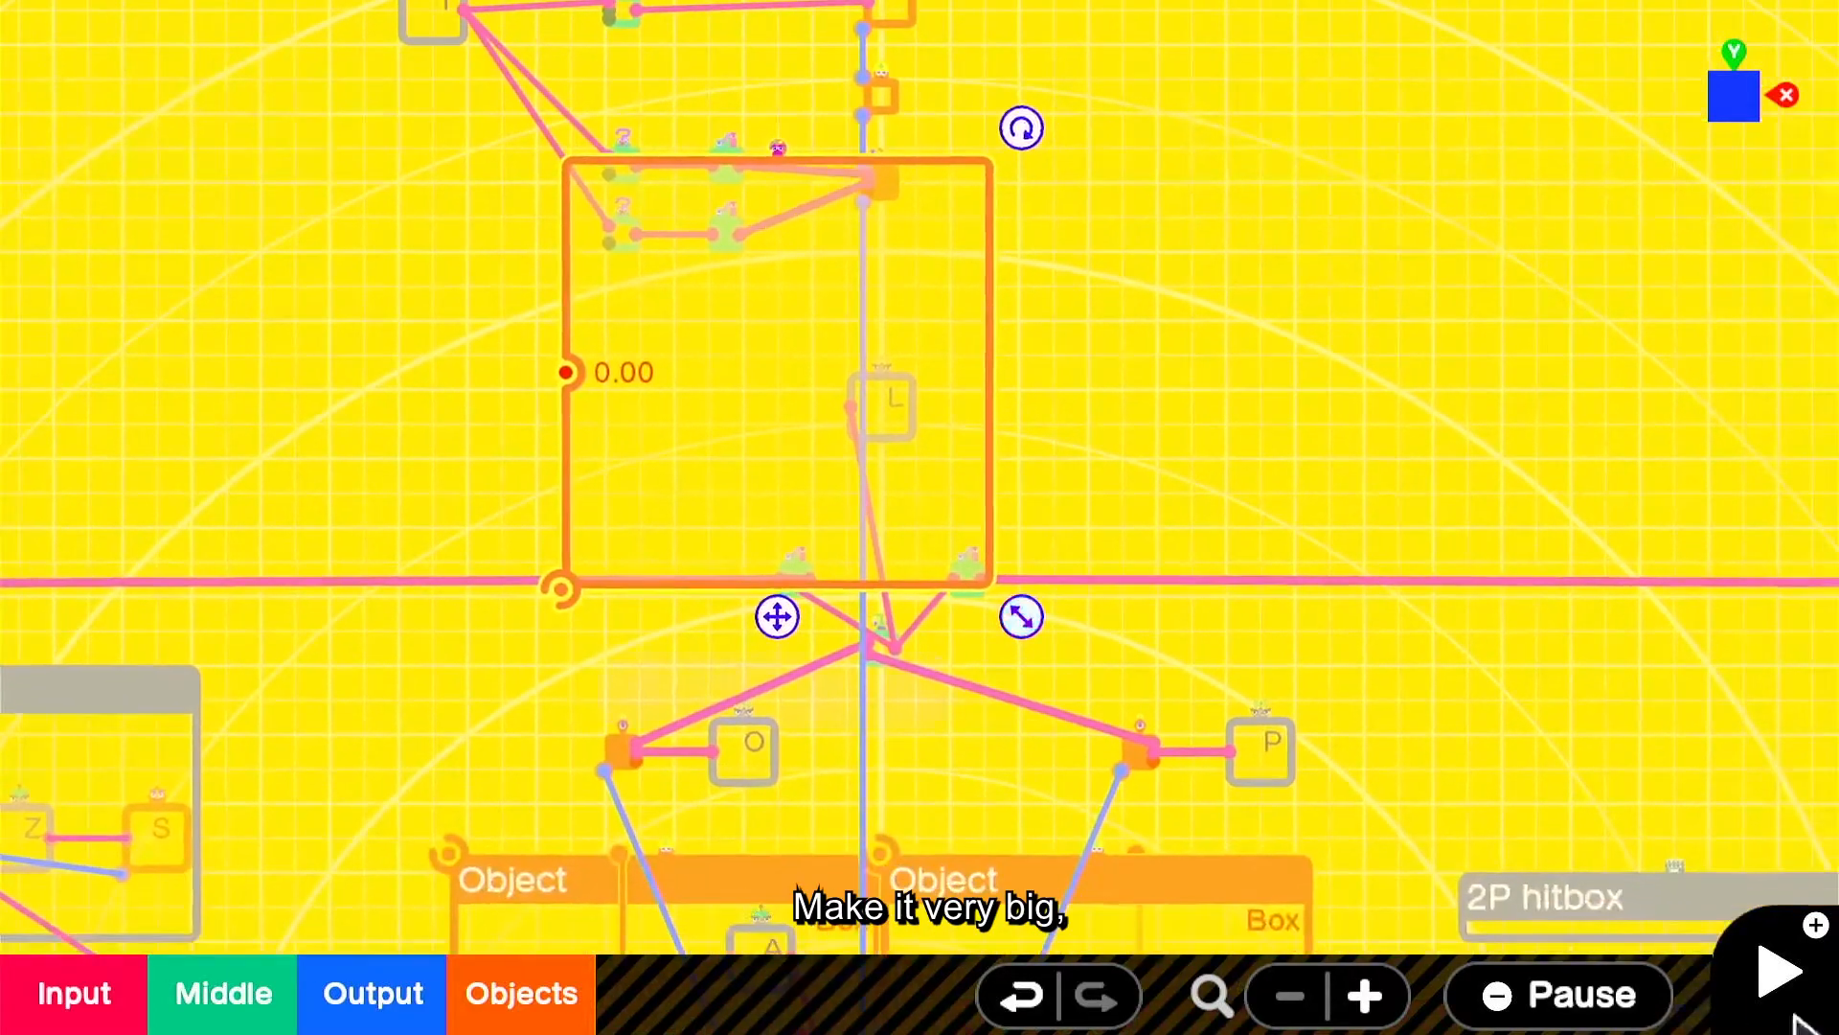
- Fill the whole texture with black and set its Z position to -5
{"action": "left_click", "coordinate": [645, 689]}
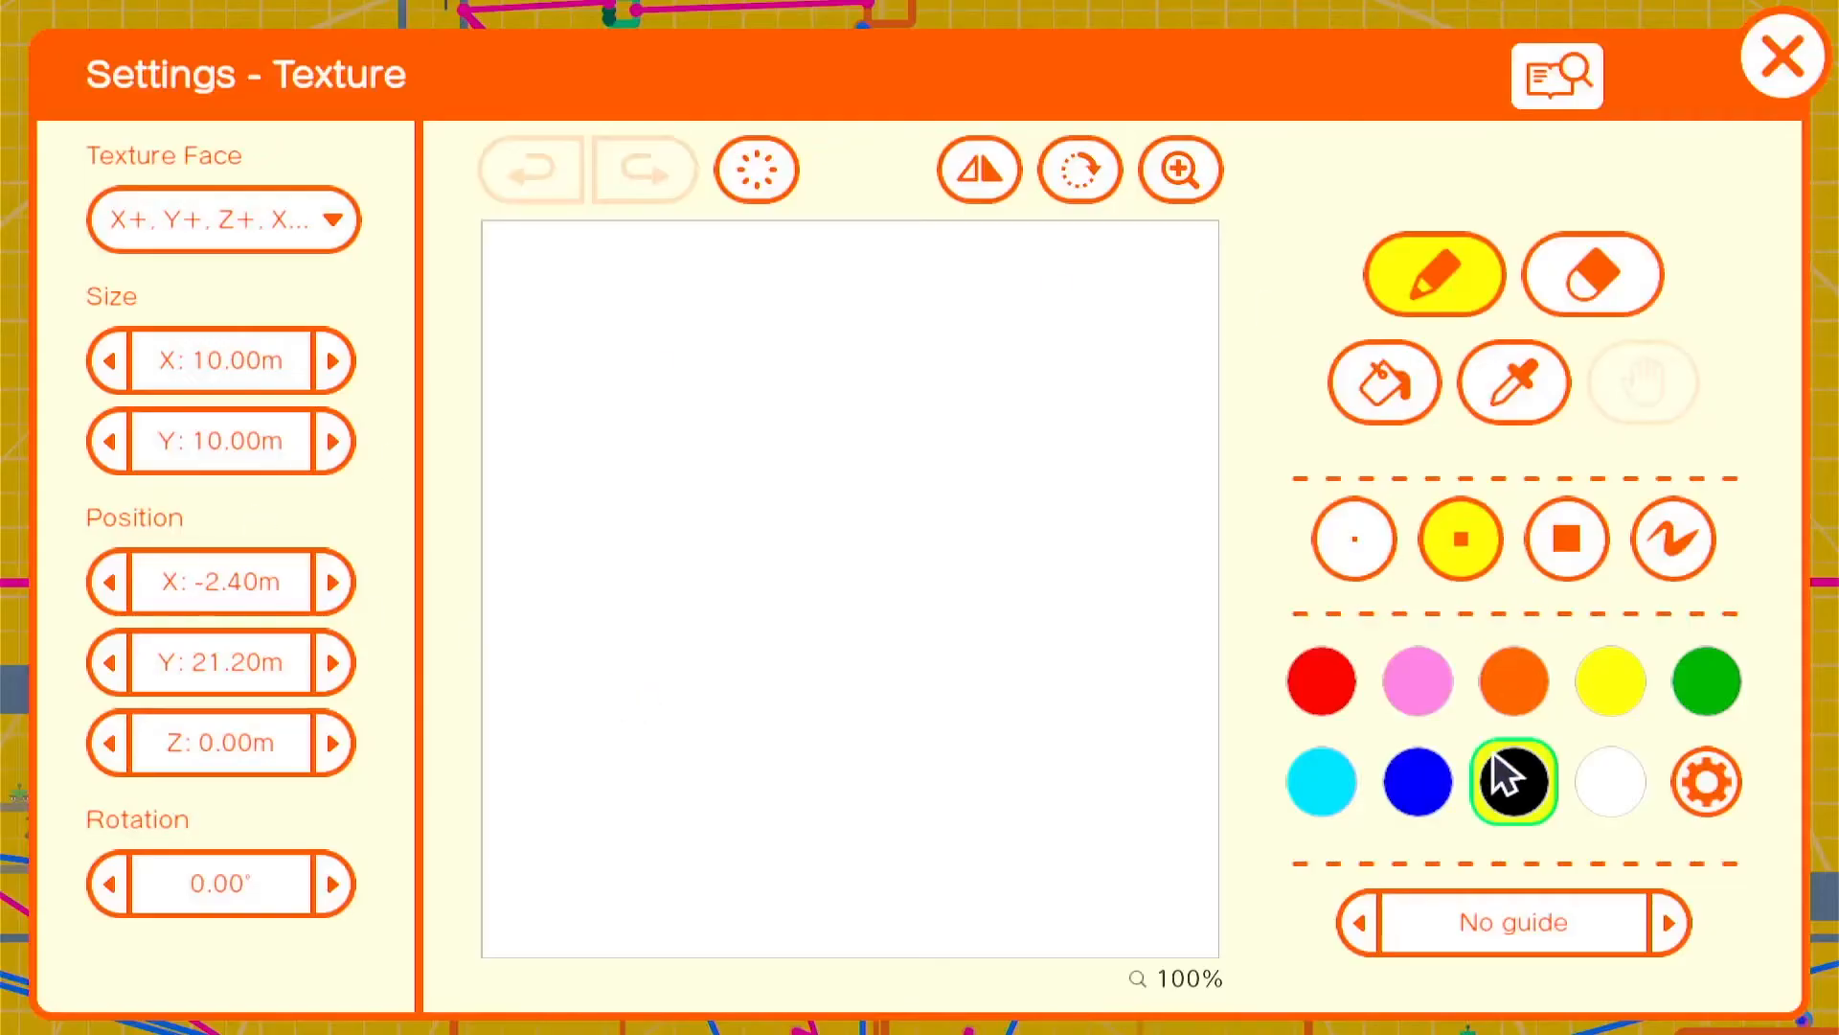
{"action": "left_click", "coordinate": [1436, 376]}
{"action": "left_click", "coordinate": [726, 508]}
{"action": "left_click", "coordinate": [211, 755]}
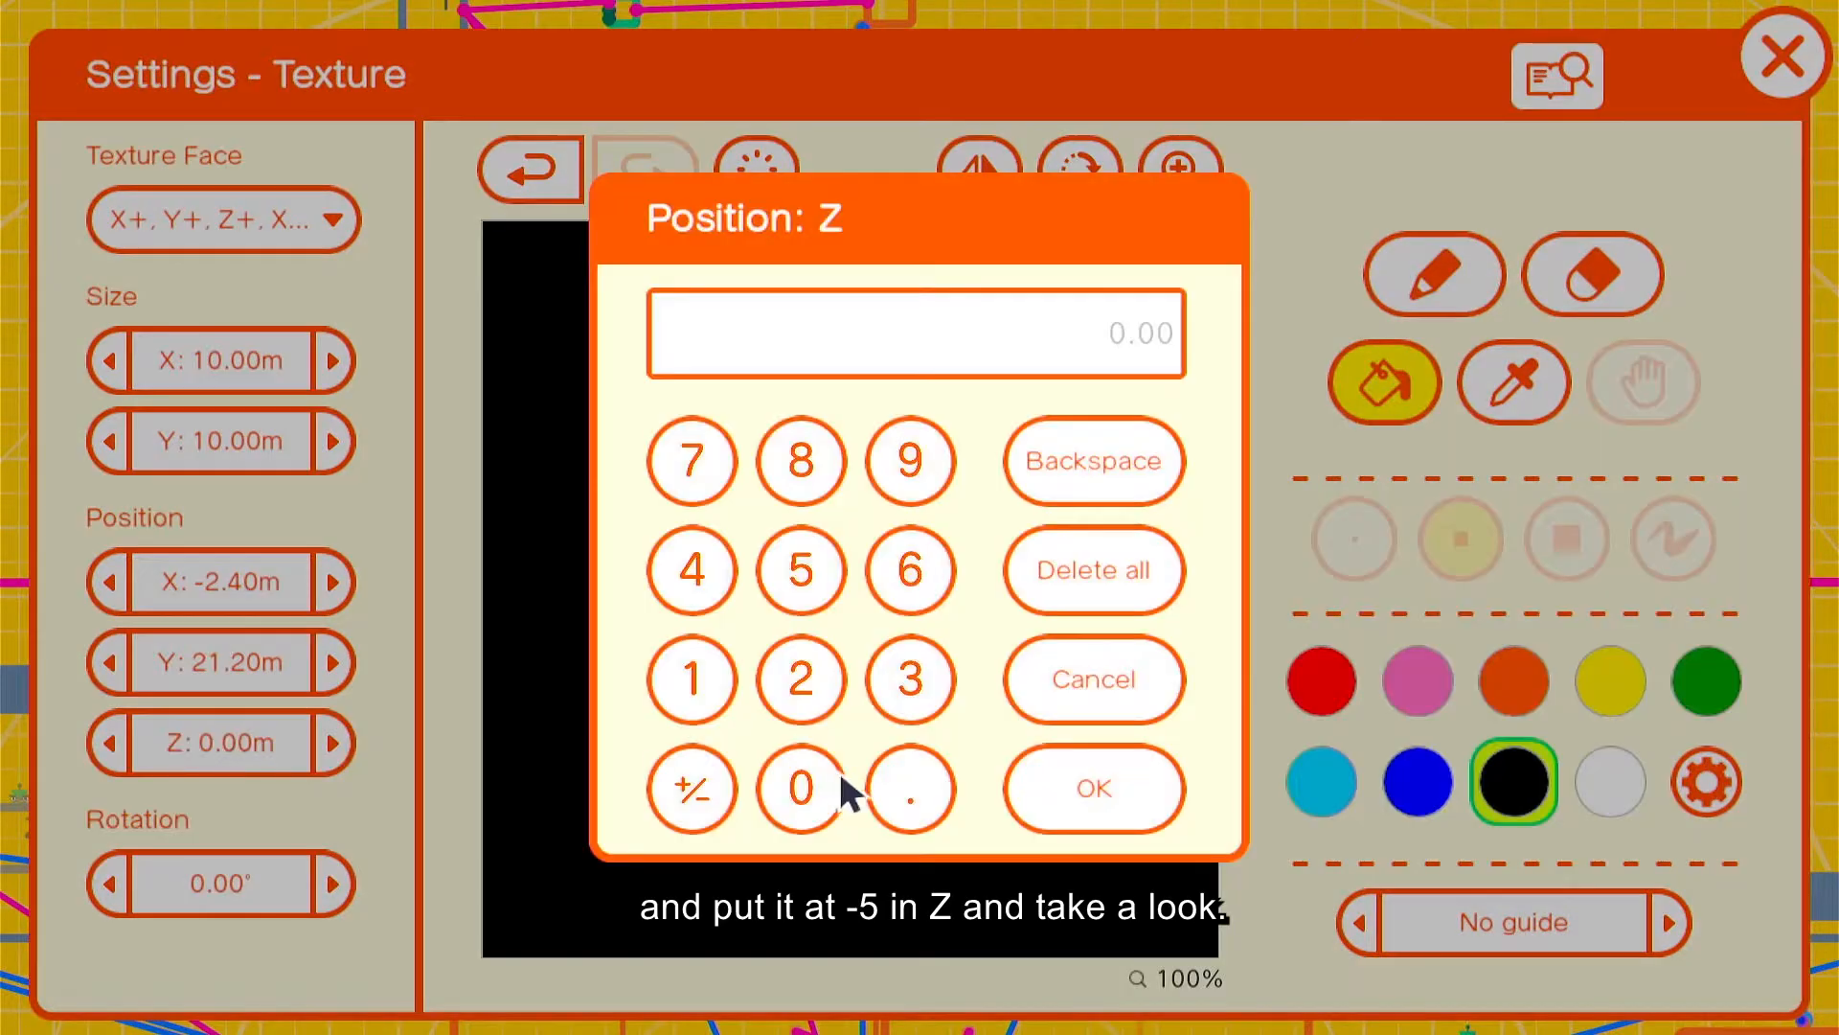
{"action": "left_click", "coordinate": [1104, 788]}
{"action": "left_click", "coordinate": [1772, 60]}
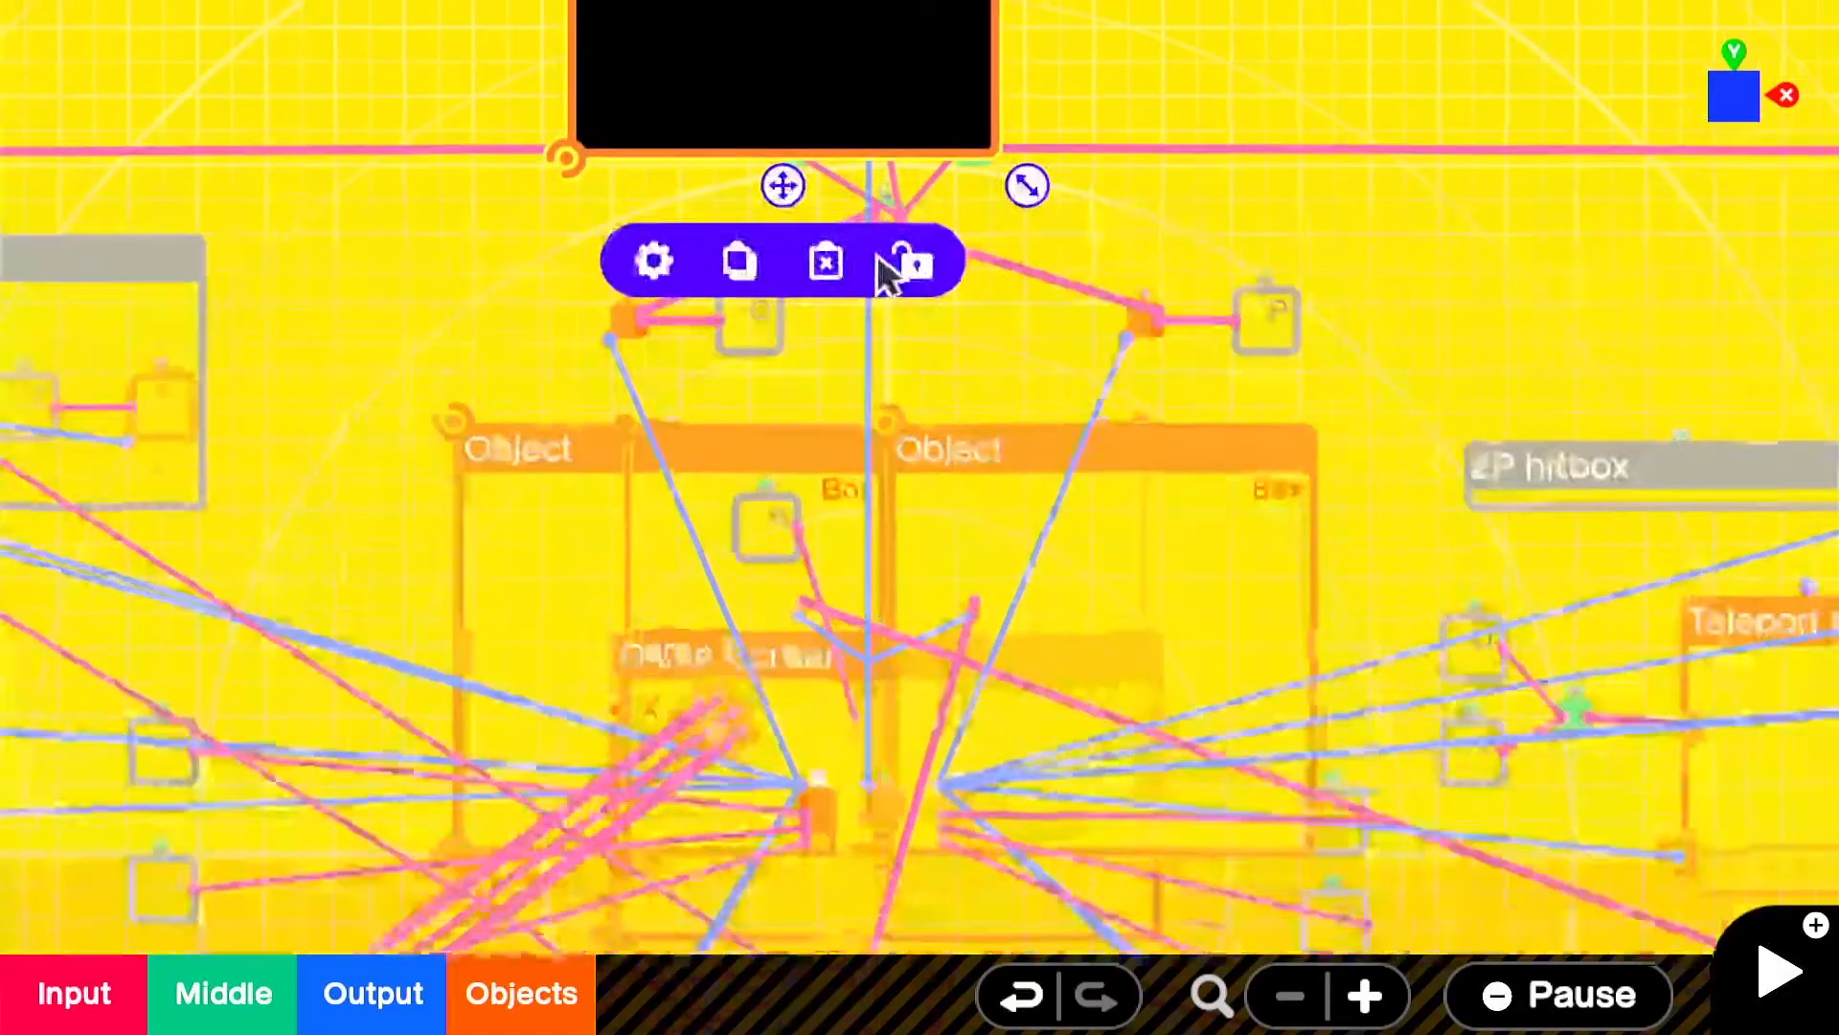
- Move the black texture to X 0.00 m, Y 2.00 m over the fighters and run the game to check its screen coverage
{"action": "left_click_drag", "start_coordinate": [784, 185], "coordinate": [863, 783]}
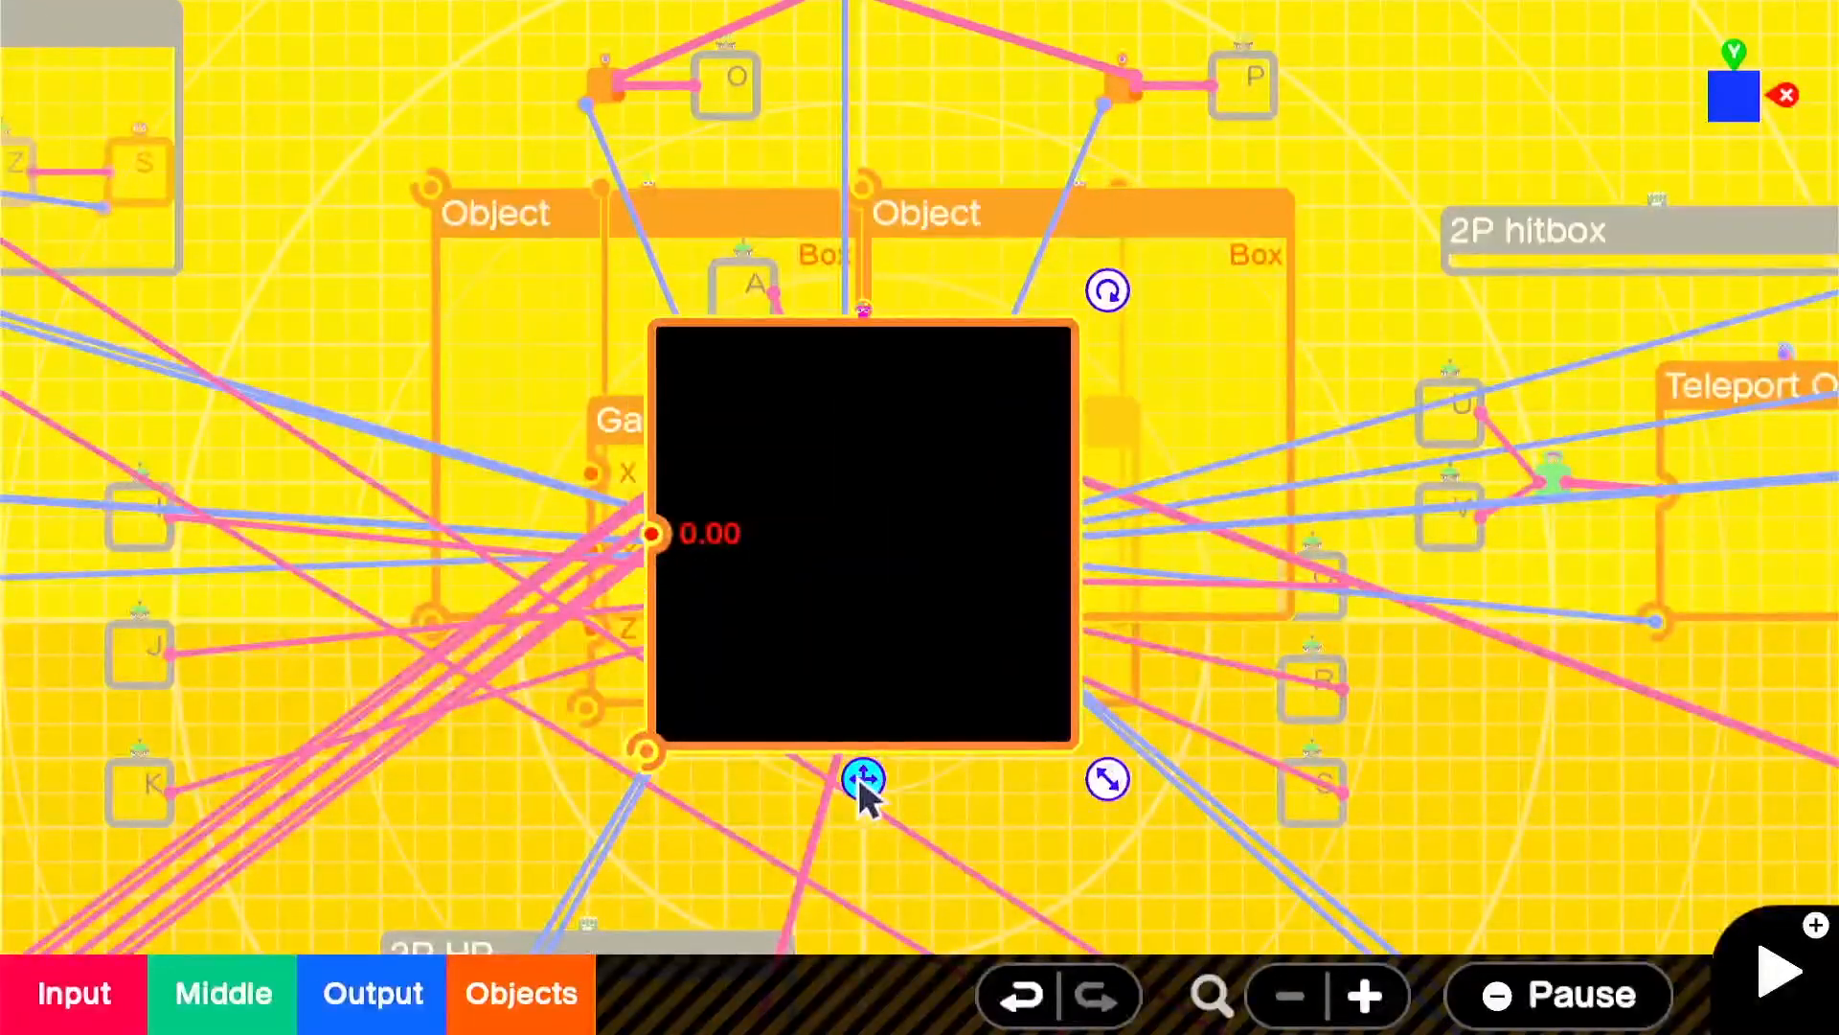
{"action": "left_click", "coordinate": [1777, 969]}
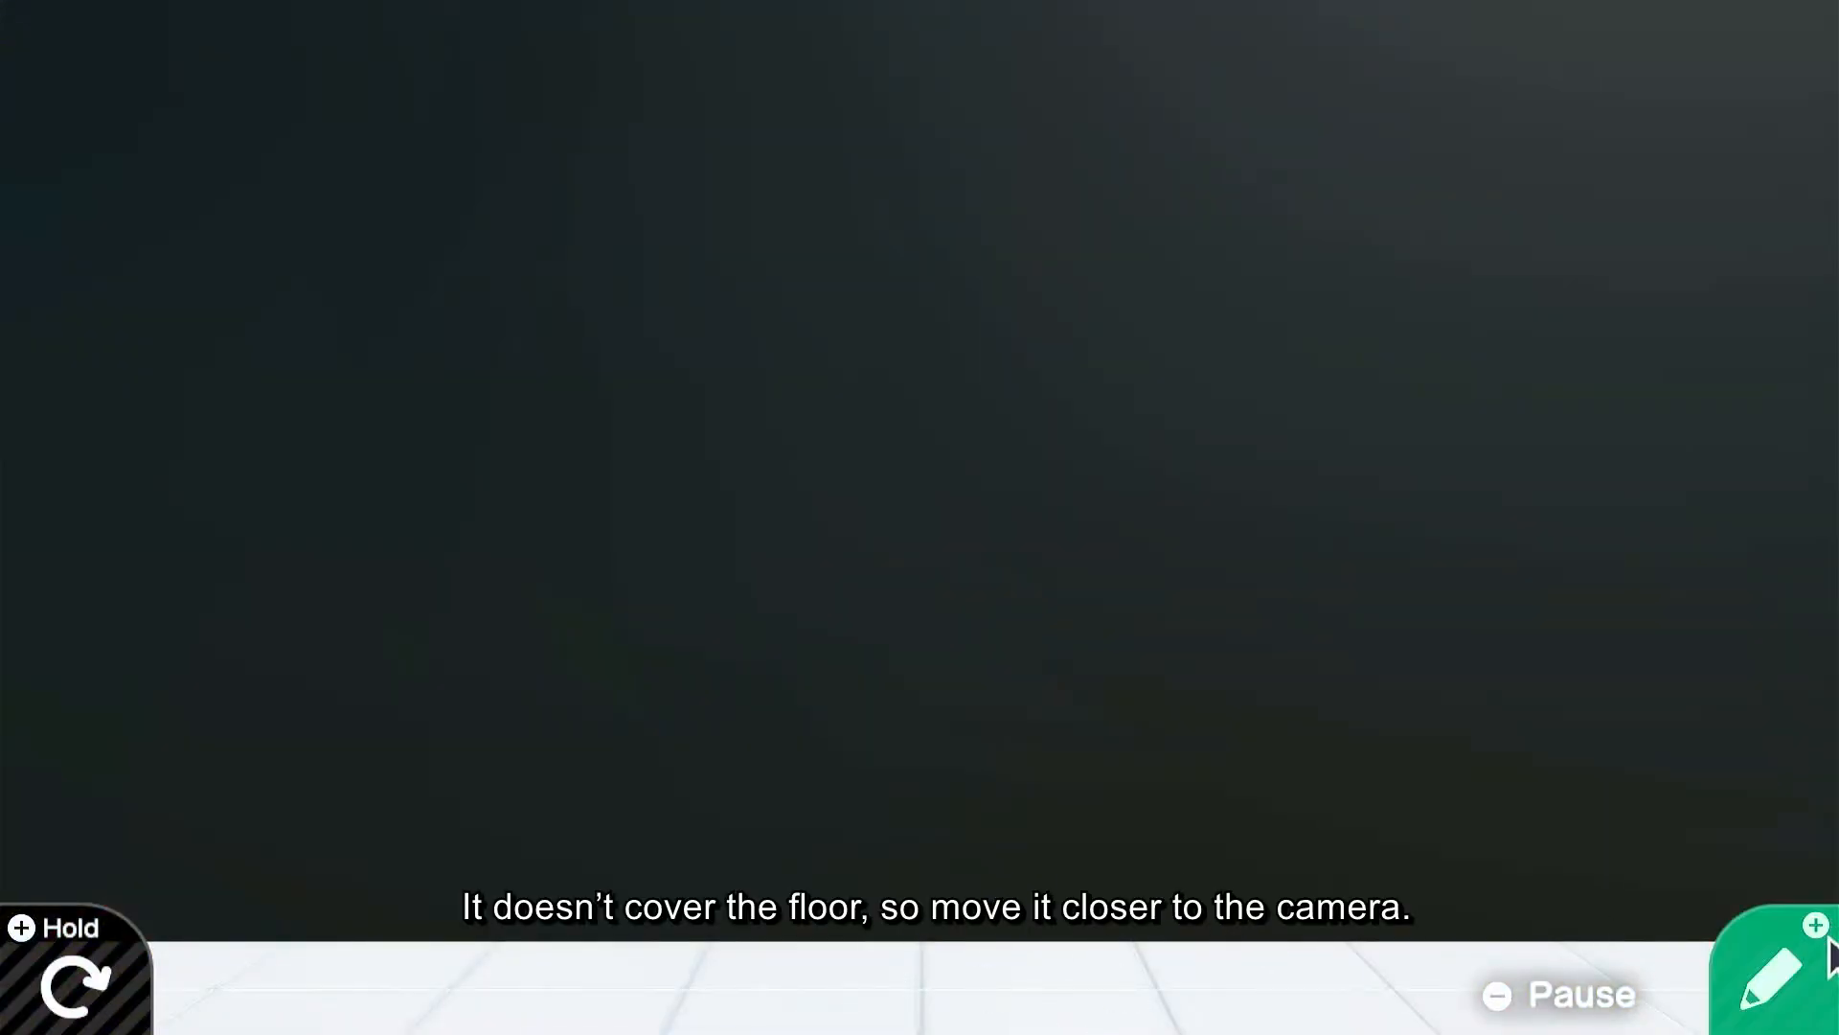
{"action": "left_click", "coordinate": [1816, 980]}
- Bring the black texture closer to the camera by setting its Z position to -7
{"action": "scroll", "coordinate": [1024, 803], "scroll_direction": "up", "scroll_amount": 6}
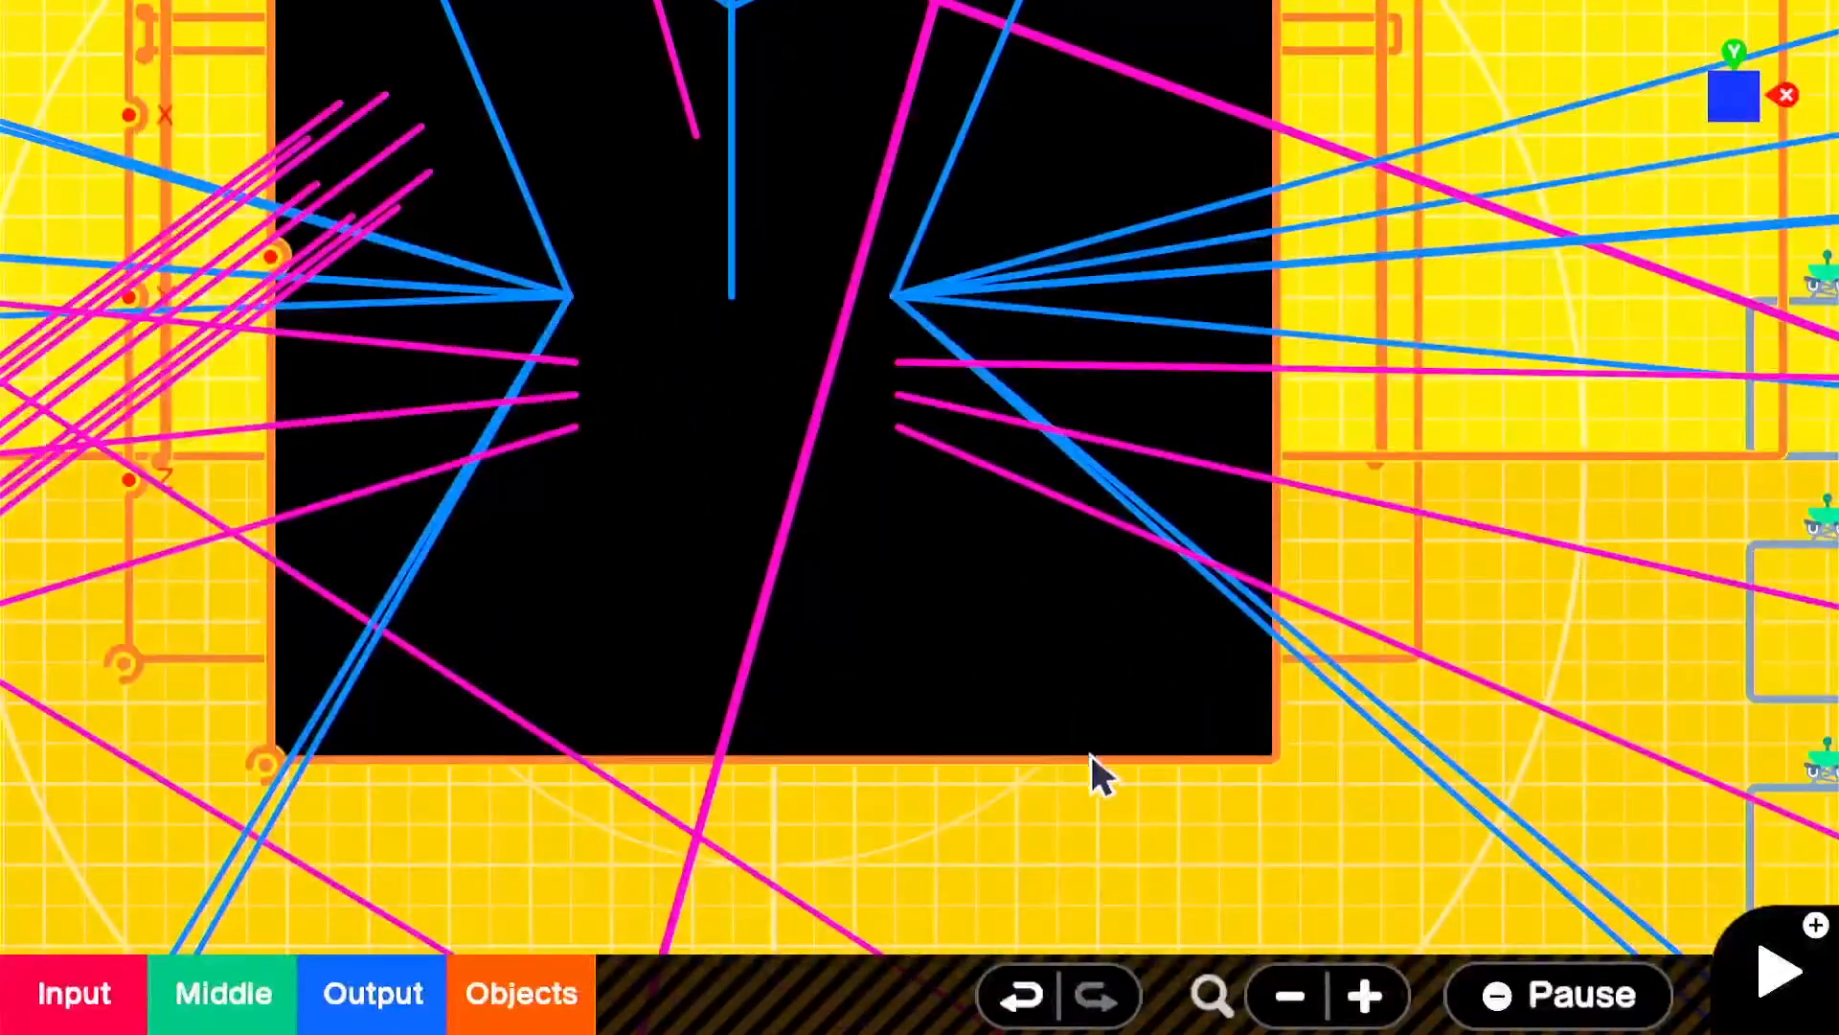
{"action": "left_click", "coordinate": [1090, 756]}
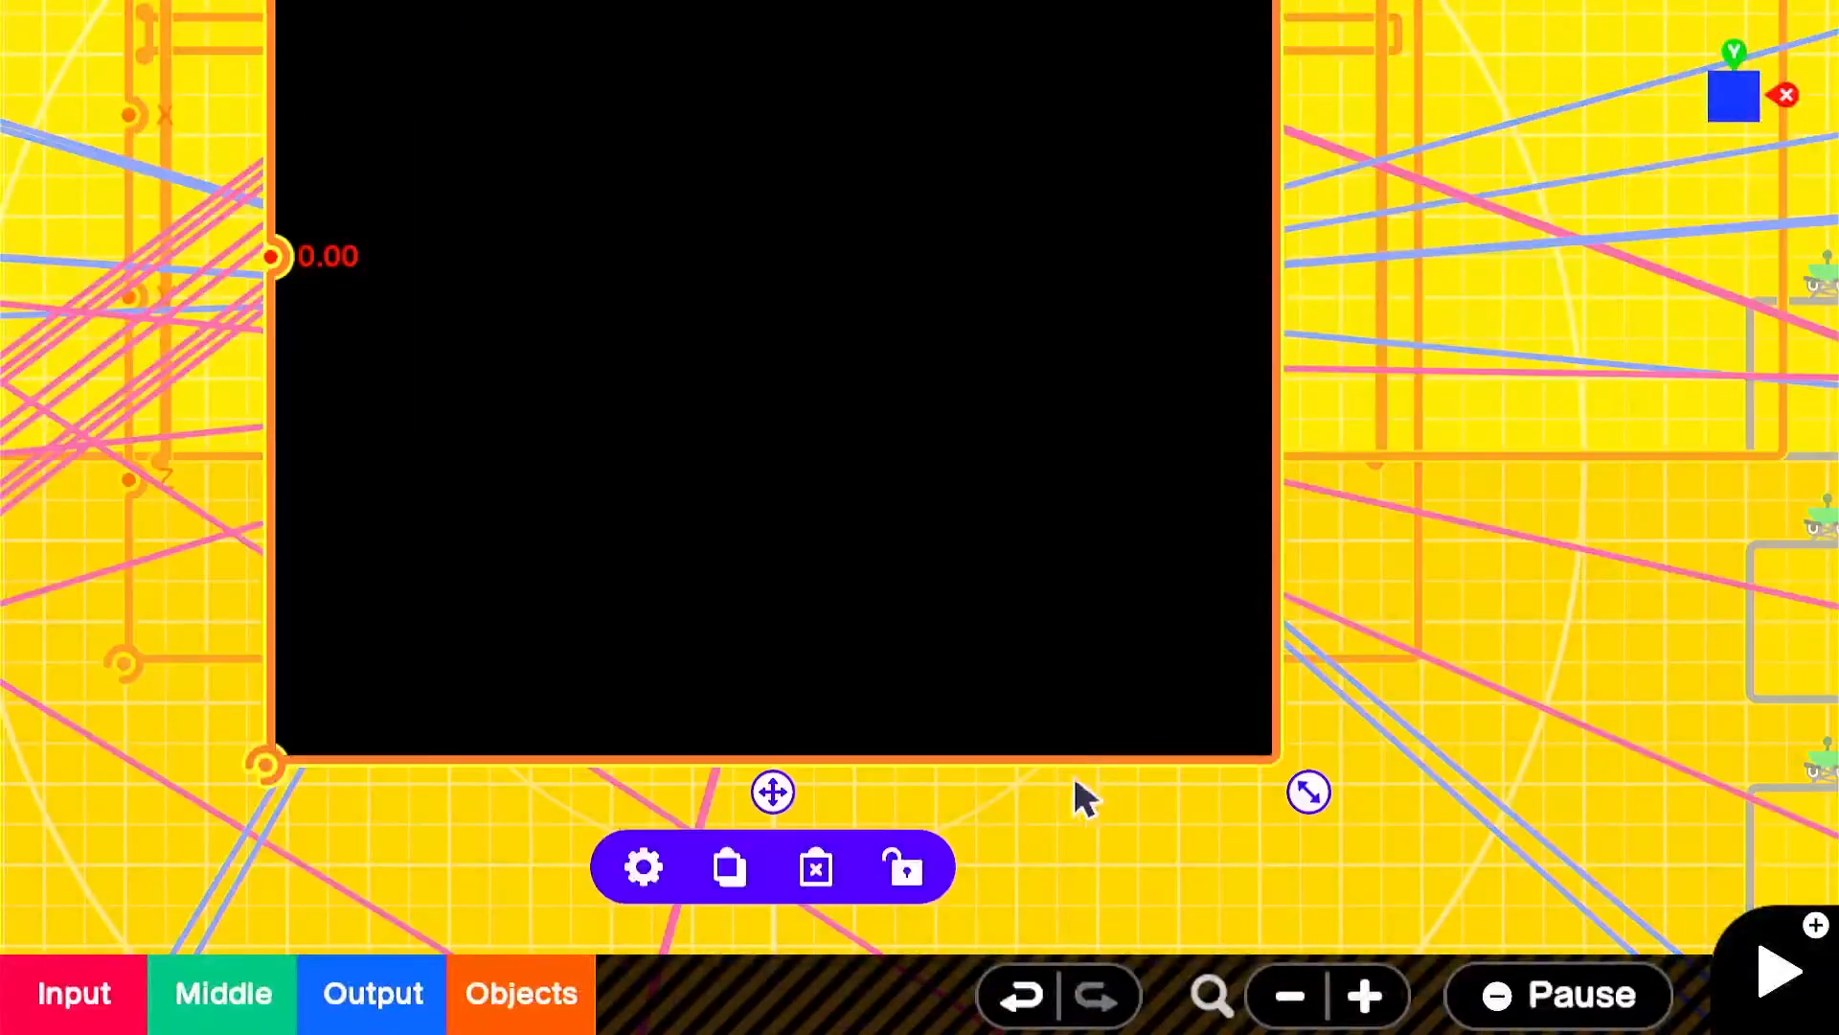
{"action": "left_click", "coordinate": [641, 868]}
{"action": "left_click", "coordinate": [214, 746]}
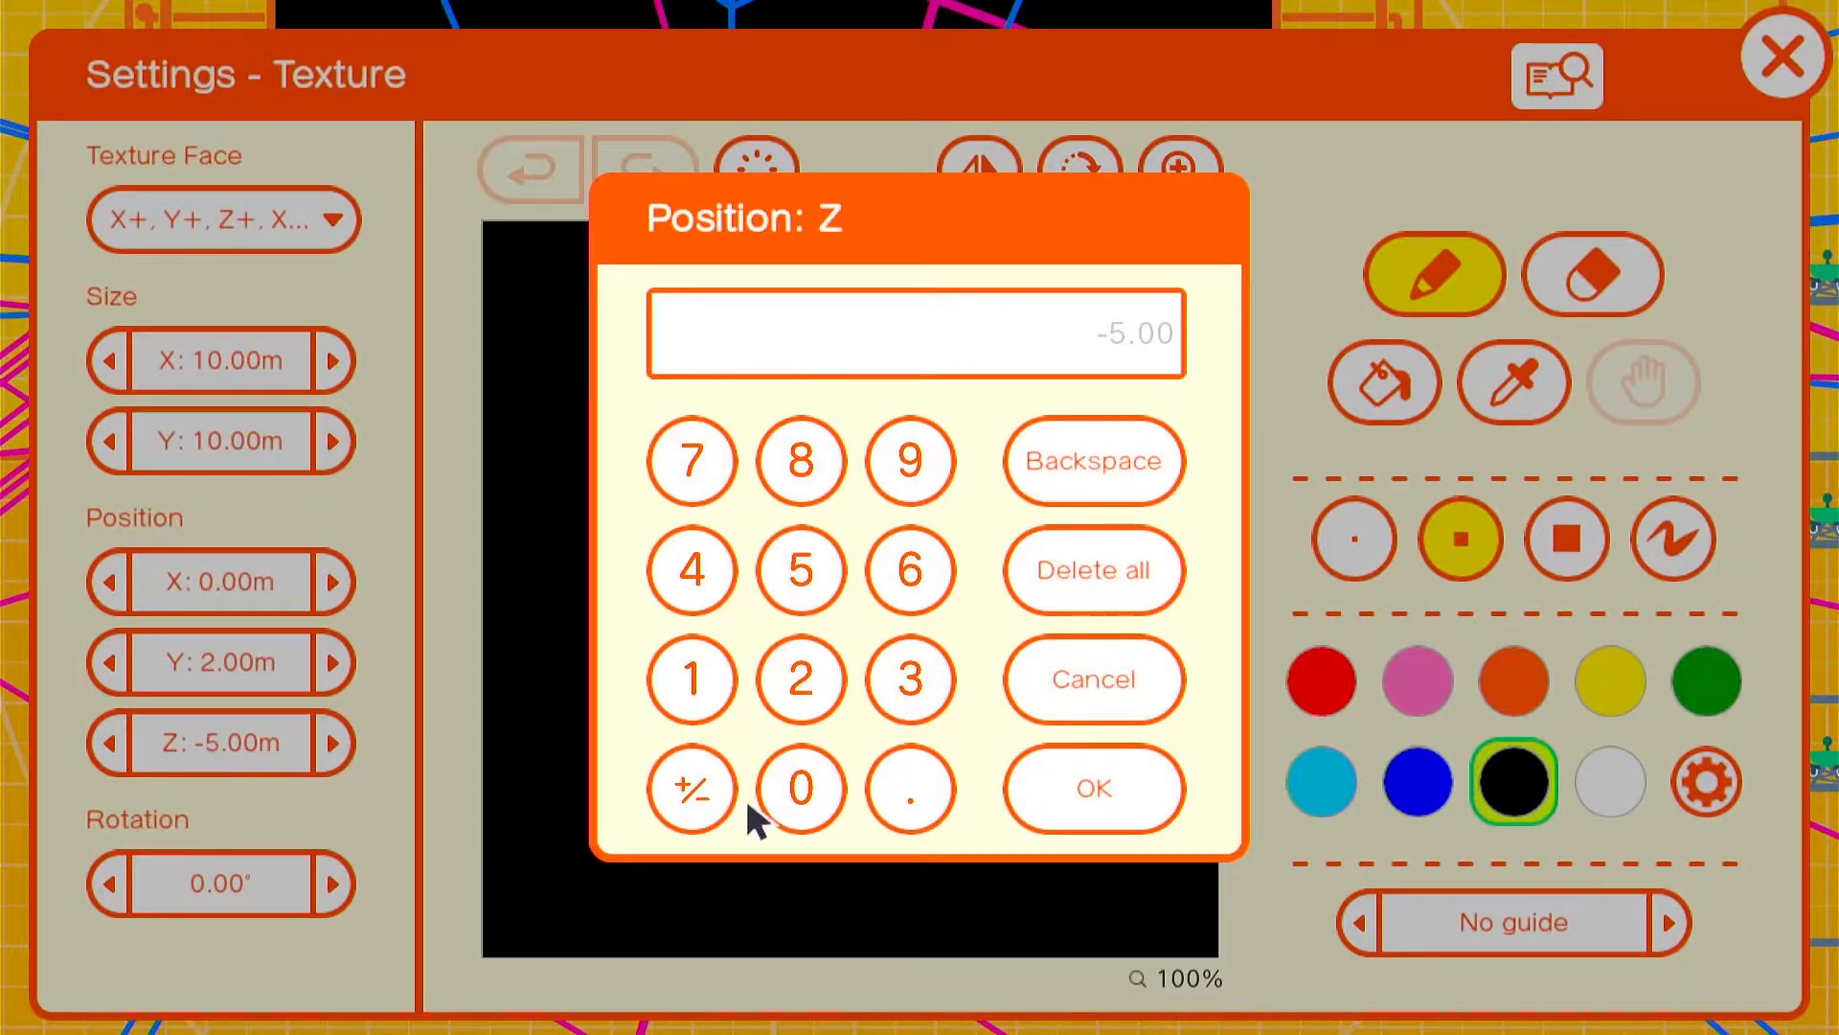
{"action": "left_click", "coordinate": [1116, 787]}
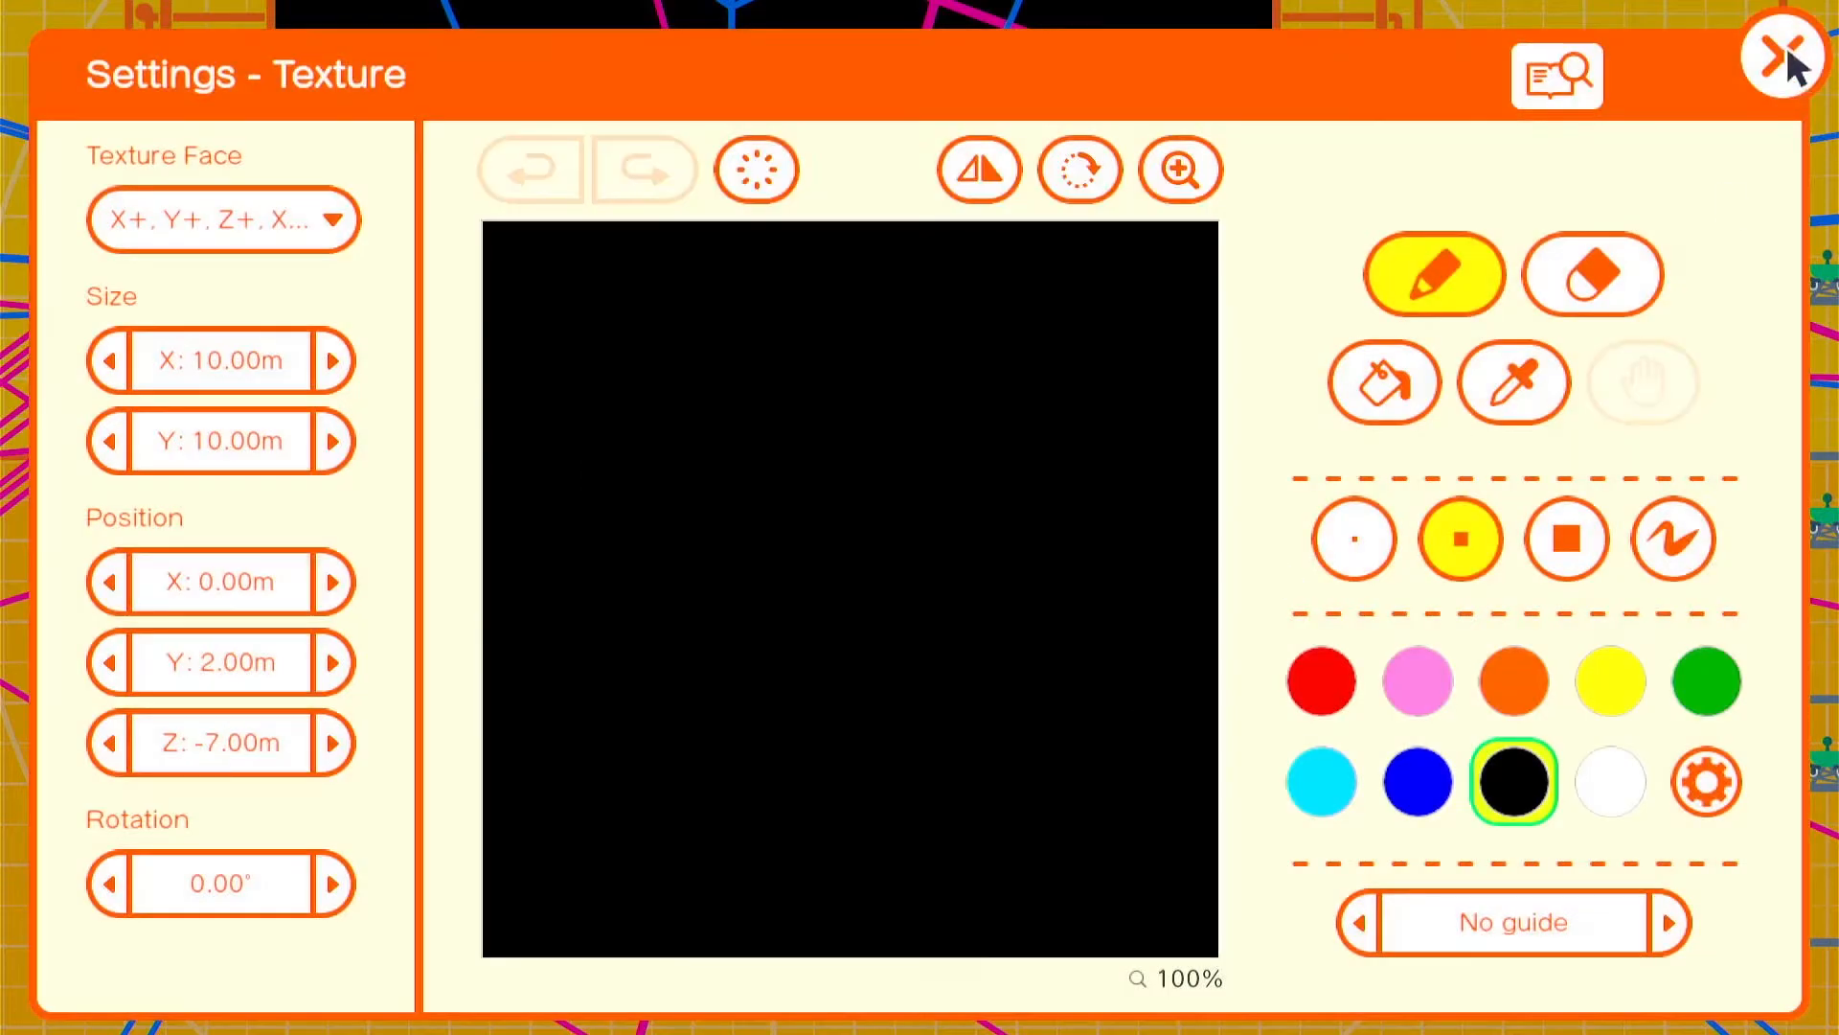
{"action": "left_click", "coordinate": [1782, 56]}
- Run the game to check that the black texture covers the floor, and return to the program
{"action": "scroll", "coordinate": [1347, 605], "scroll_direction": "down", "scroll_amount": 1}
{"action": "left_click_drag", "start_coordinate": [1303, 523], "coordinate": [1397, 679]}
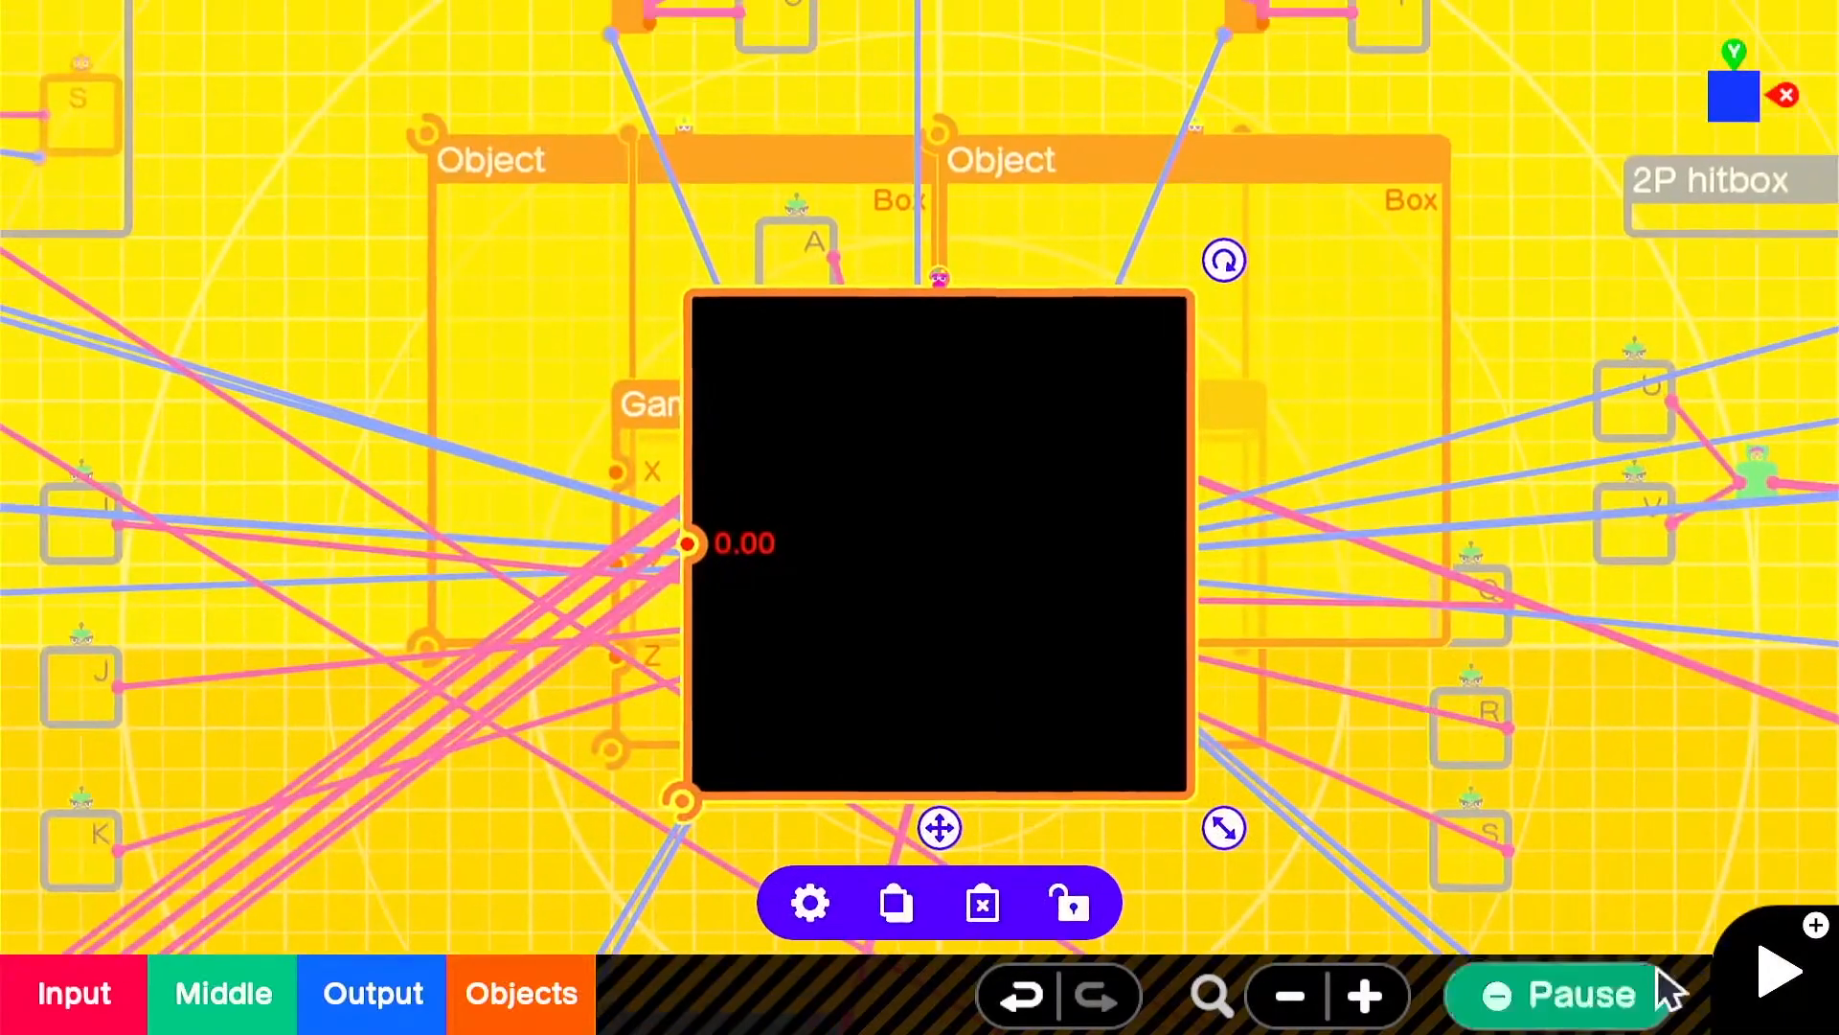
{"action": "left_click", "coordinate": [1786, 996]}
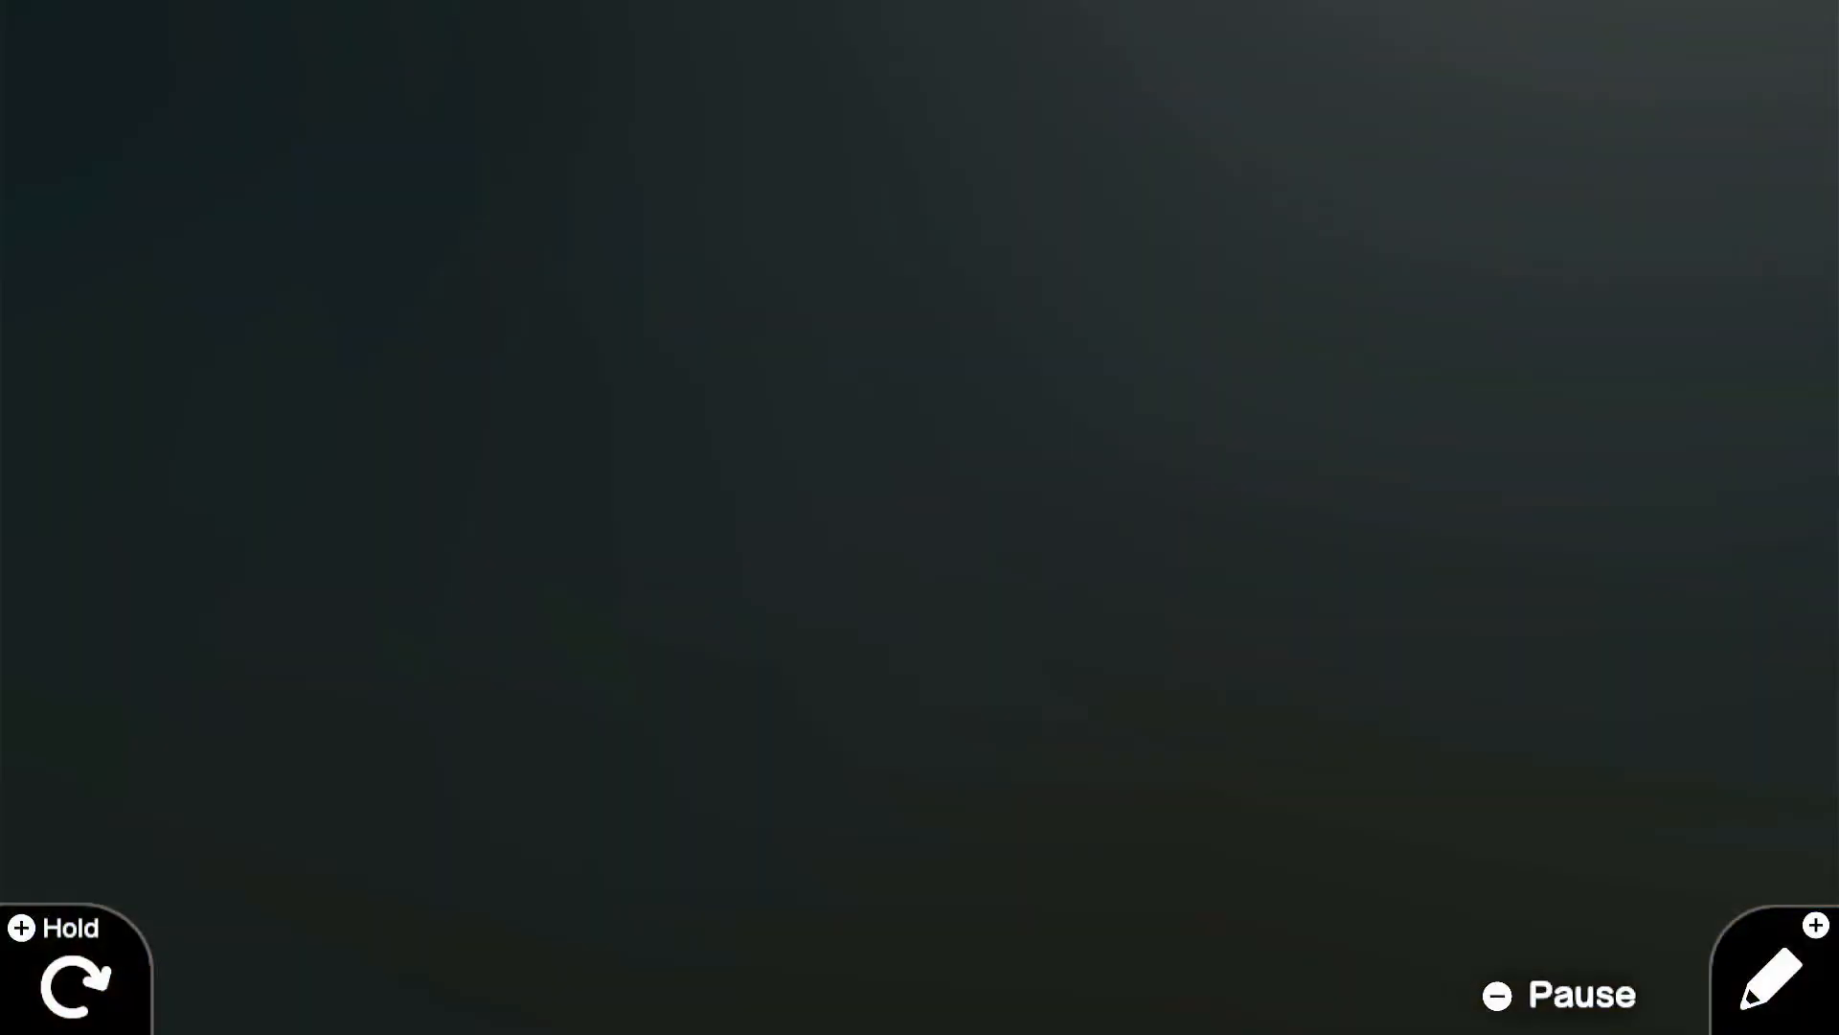
{"action": "left_click", "coordinate": [1787, 1018]}
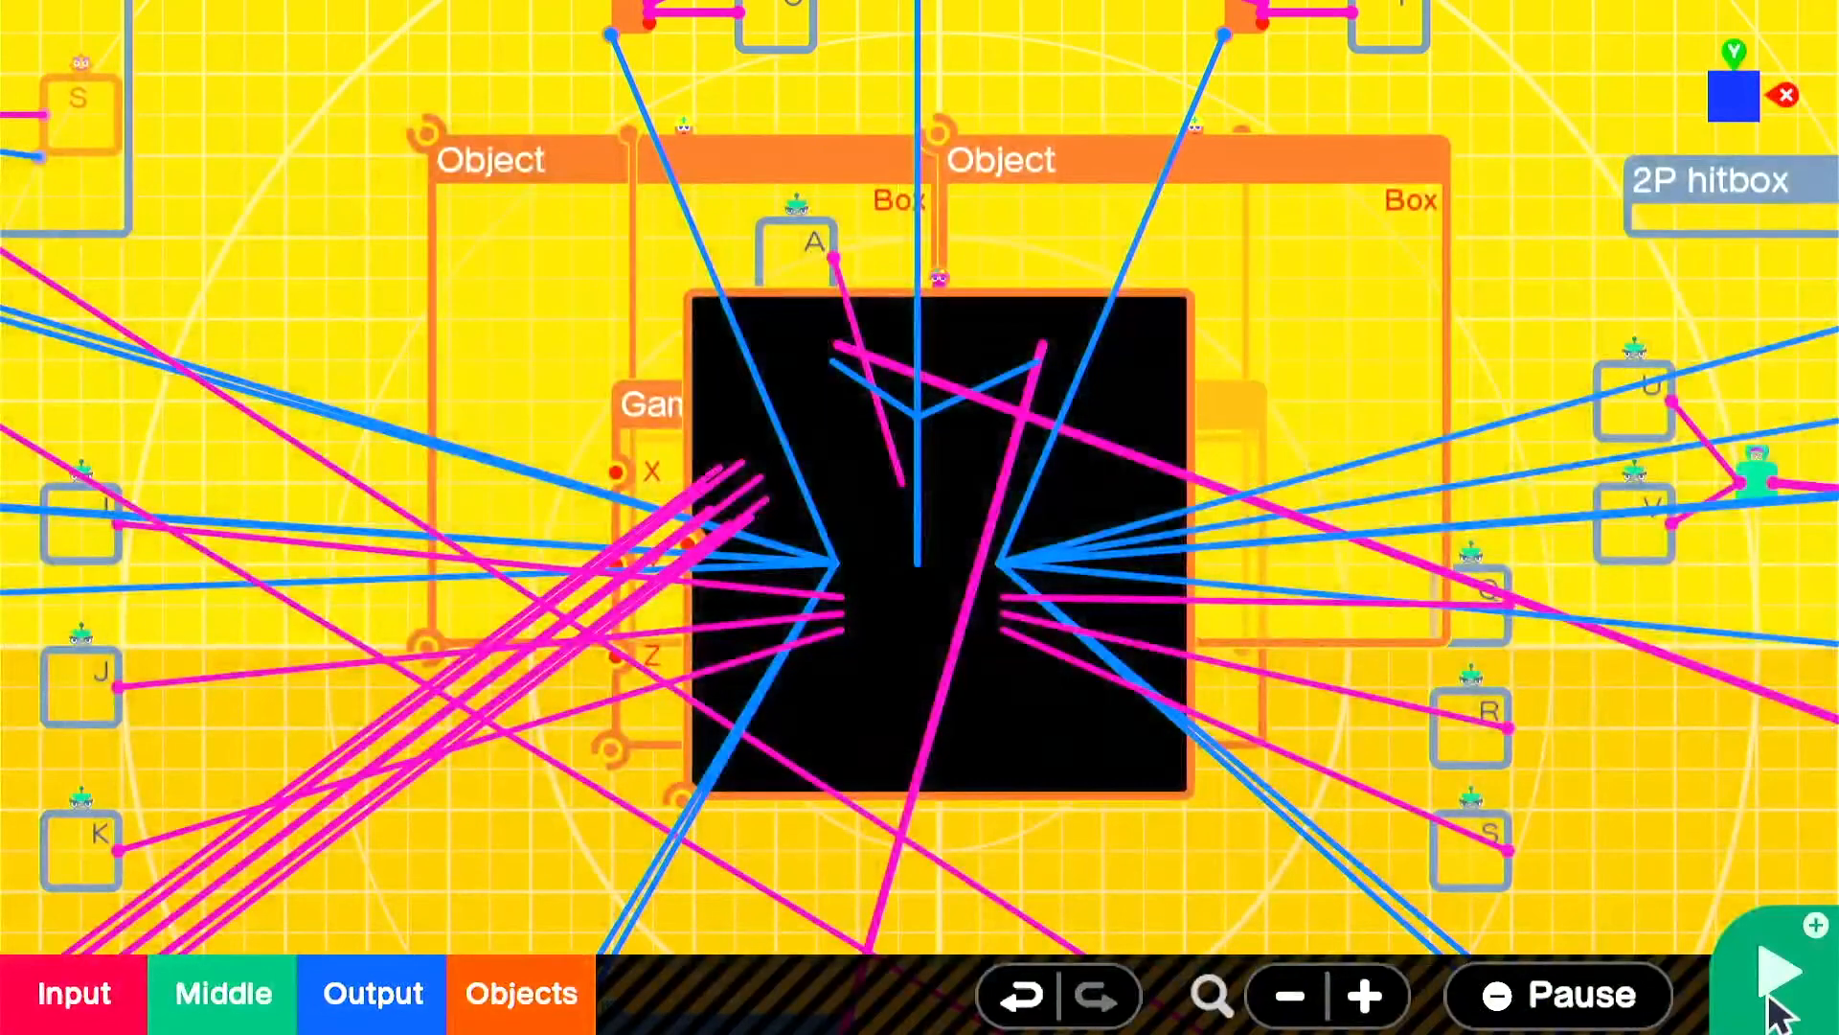
- Move the black texture sideways, away from the fighters, to uncover the small box between them
{"action": "mouse_move", "coordinate": [1540, 870]}
{"action": "left_mouse_down"}
{"action": "mouse_move", "coordinate": [1509, 678]}
{"action": "mouse_move", "coordinate": [1617, 690]}
{"action": "left_mouse_up"}
{"action": "scroll", "coordinate": [1533, 733], "scroll_direction": "up", "scroll_amount": 1}
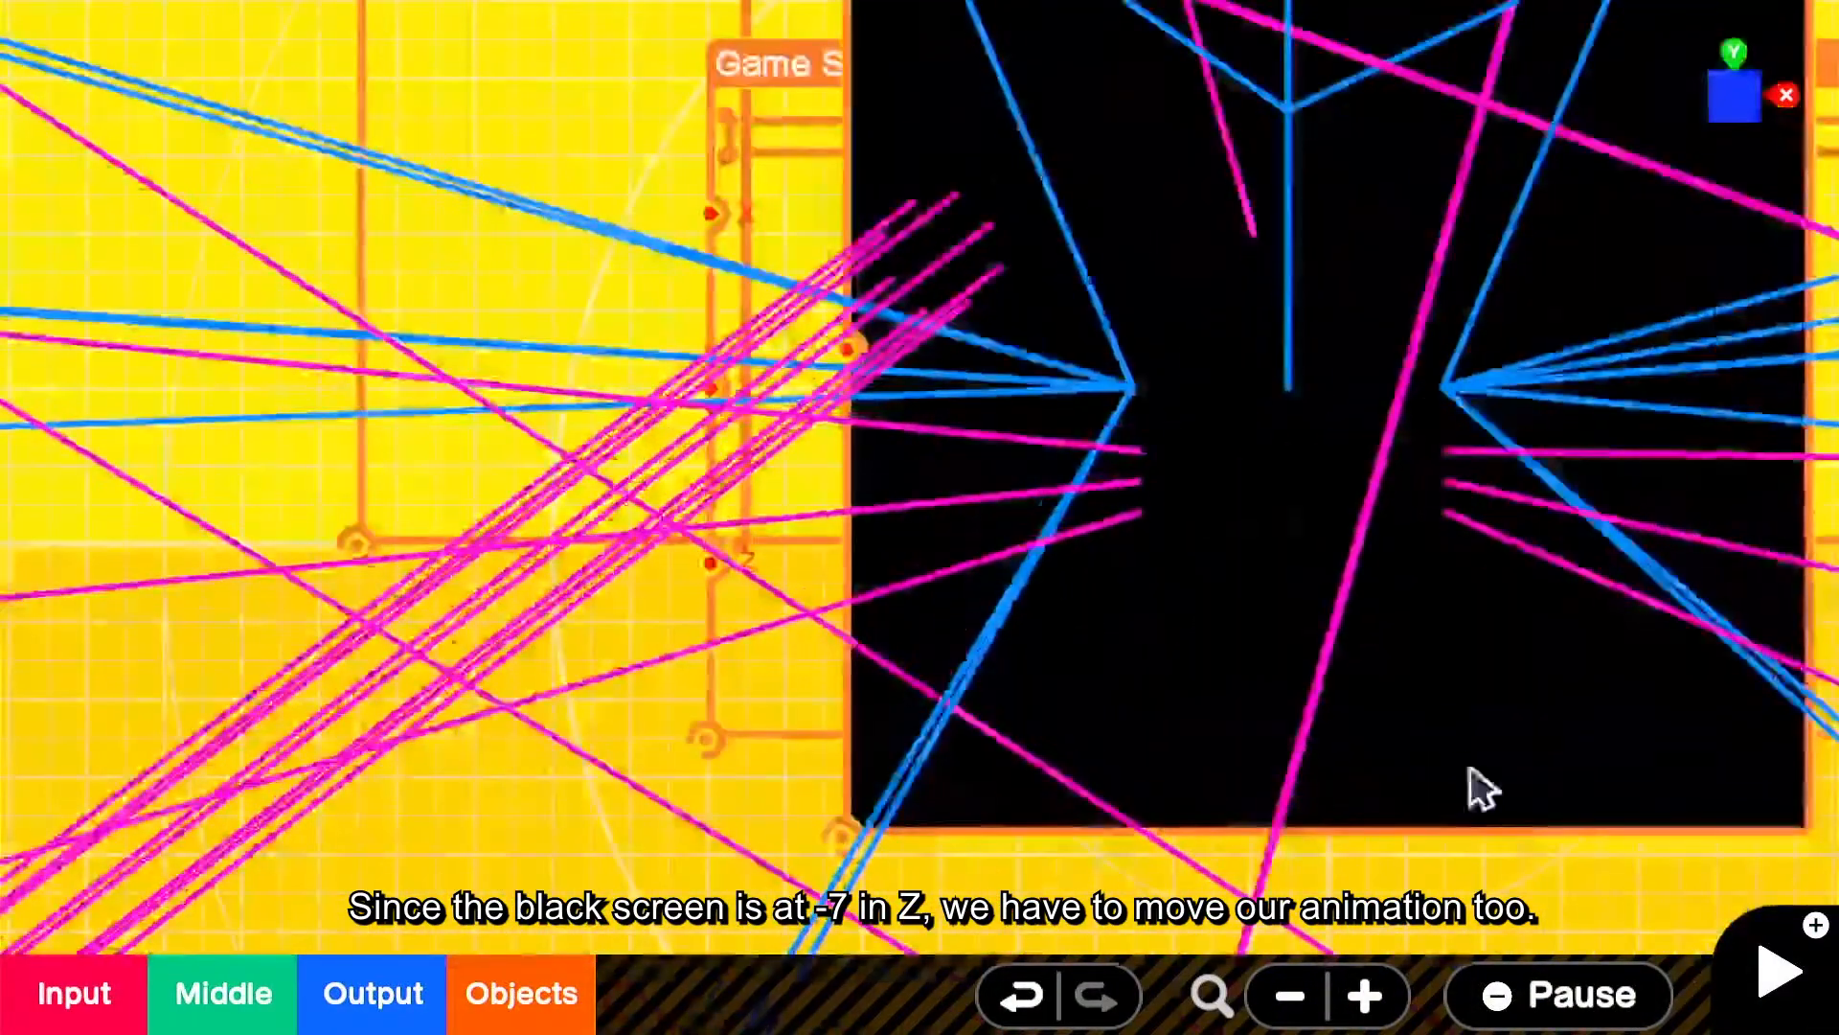
{"action": "left_click_drag", "start_coordinate": [1470, 767], "coordinate": [1333, 707]}
{"action": "left_click", "coordinate": [1376, 762]}
{"action": "left_click_drag", "start_coordinate": [1199, 789], "coordinate": [483, 789]}
- Set the Z position of the small box between the fighters to -7.1
{"action": "left_click", "coordinate": [1240, 335]}
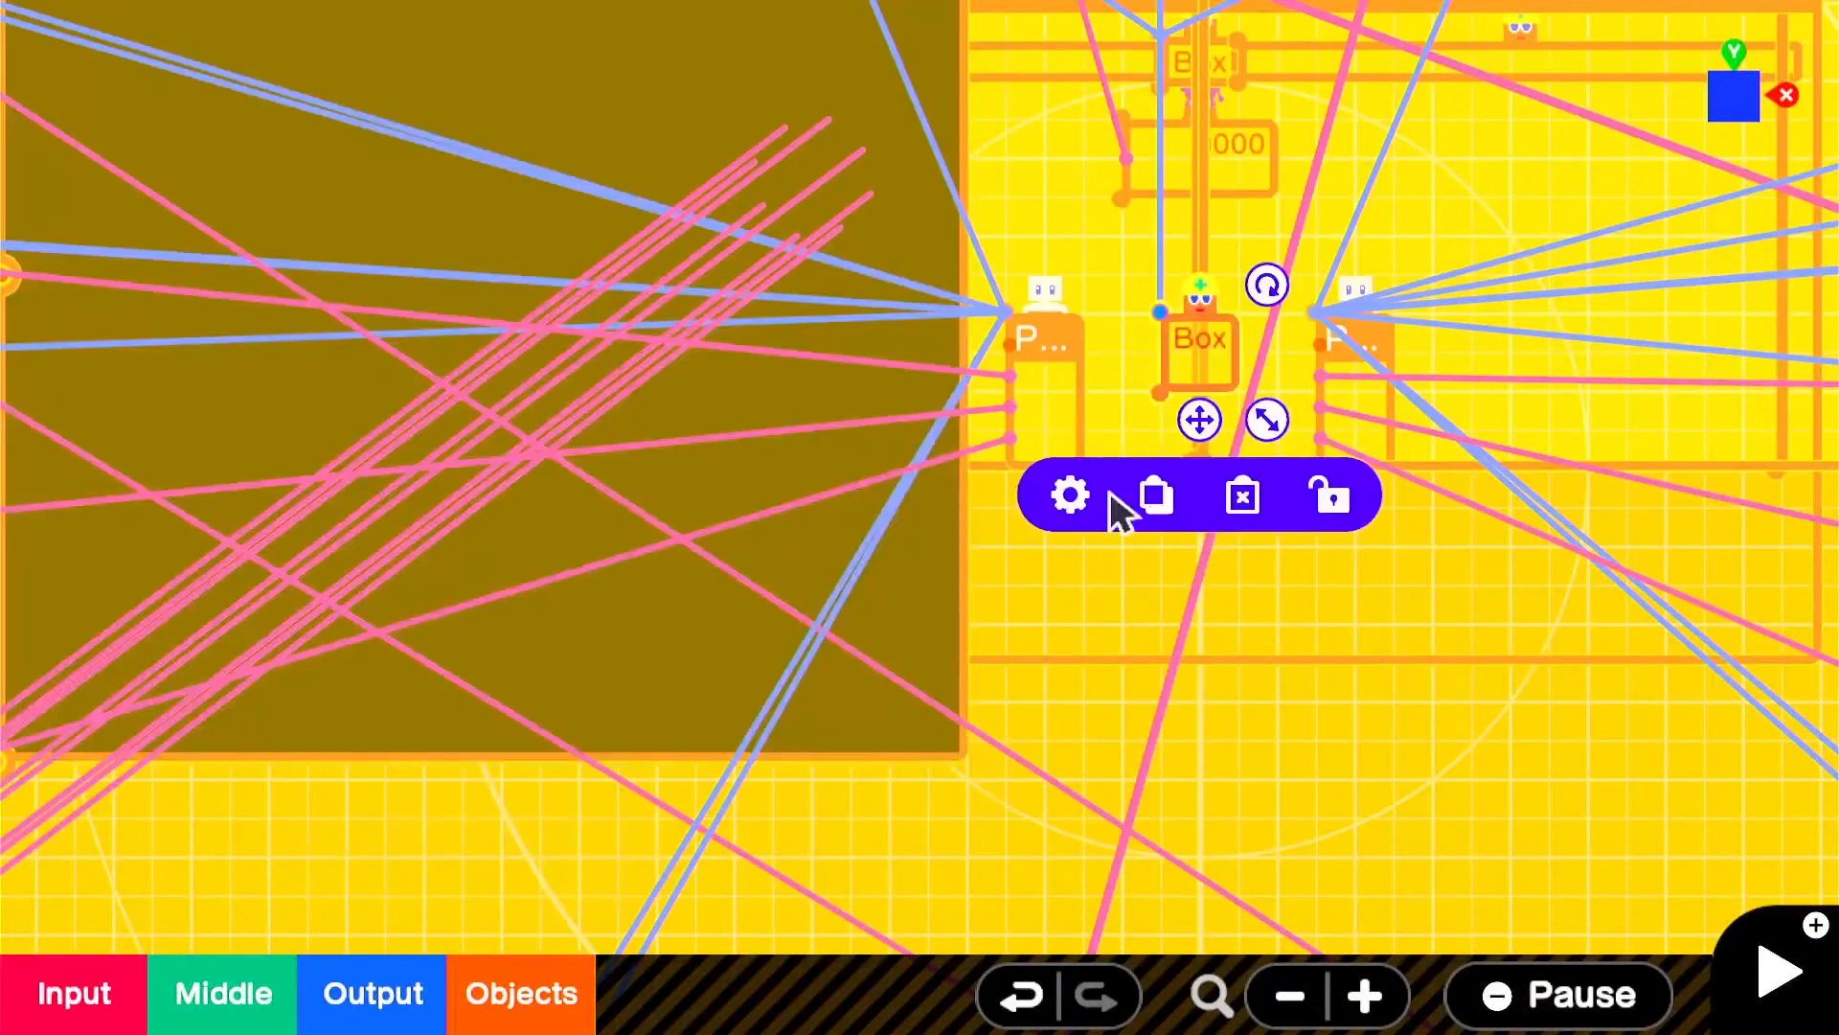
{"action": "left_click", "coordinate": [1064, 496]}
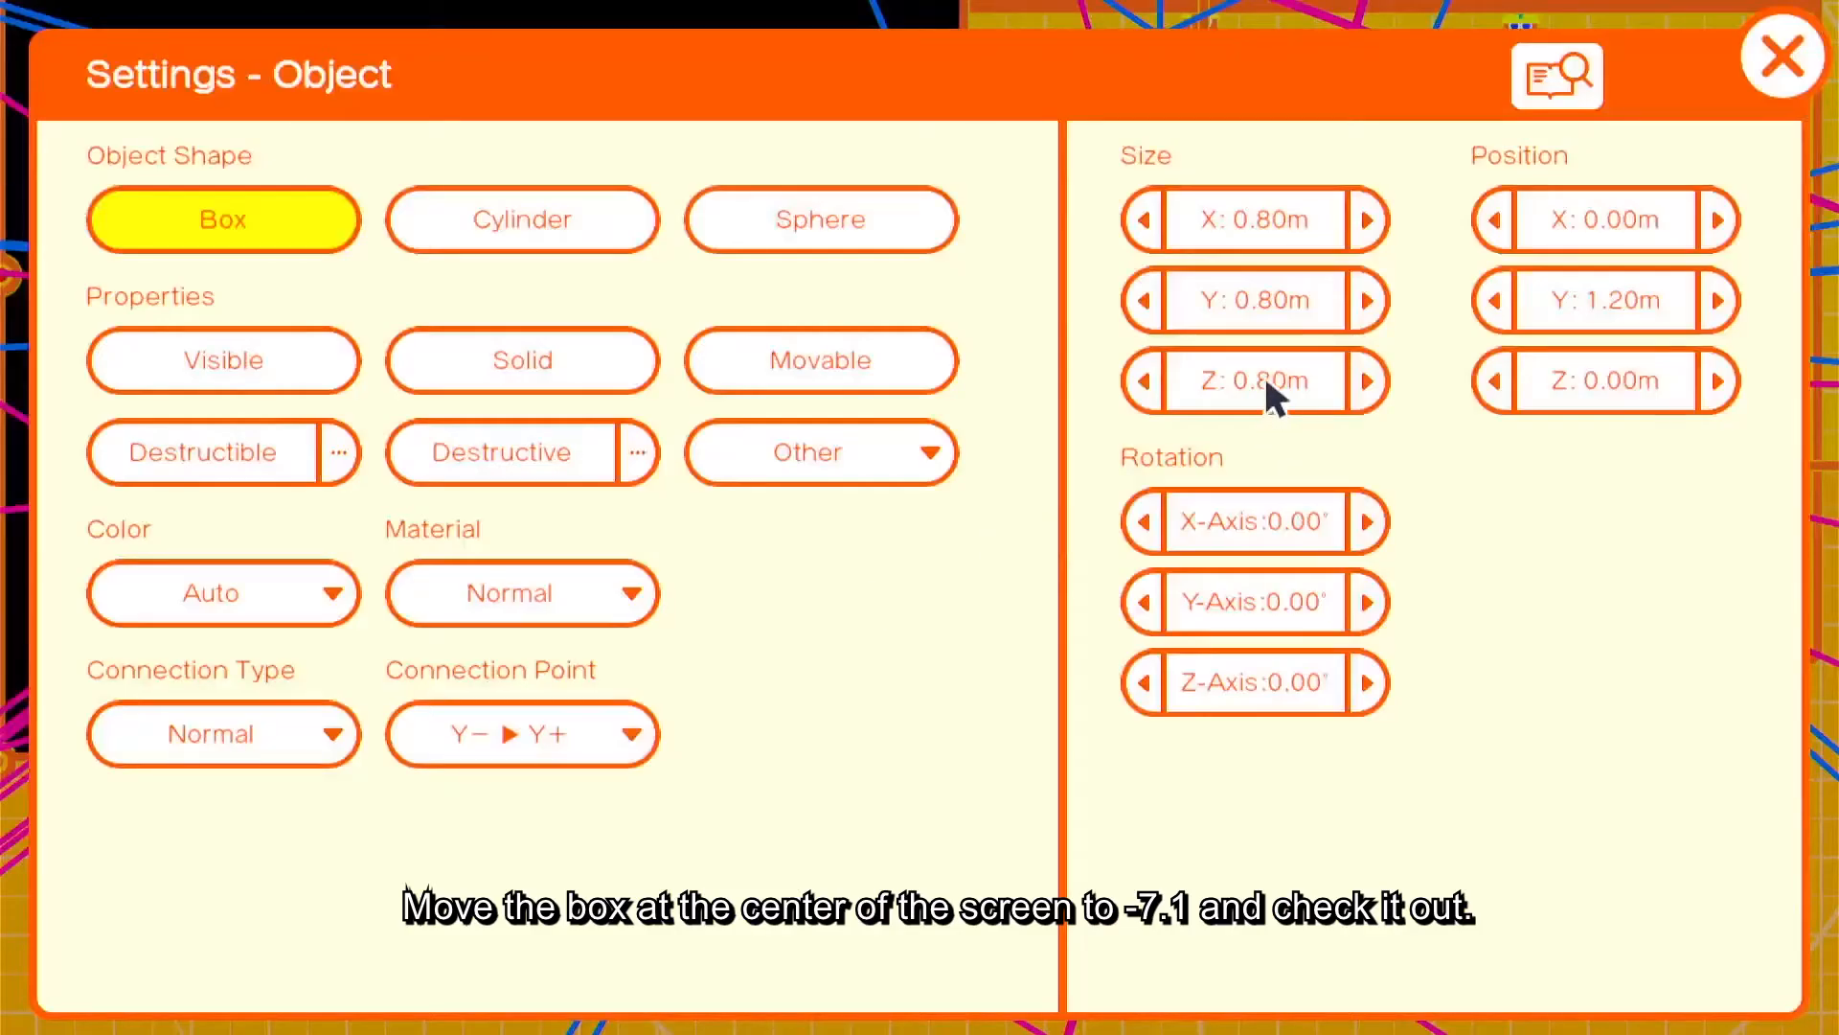
{"action": "left_click", "coordinate": [1659, 376]}
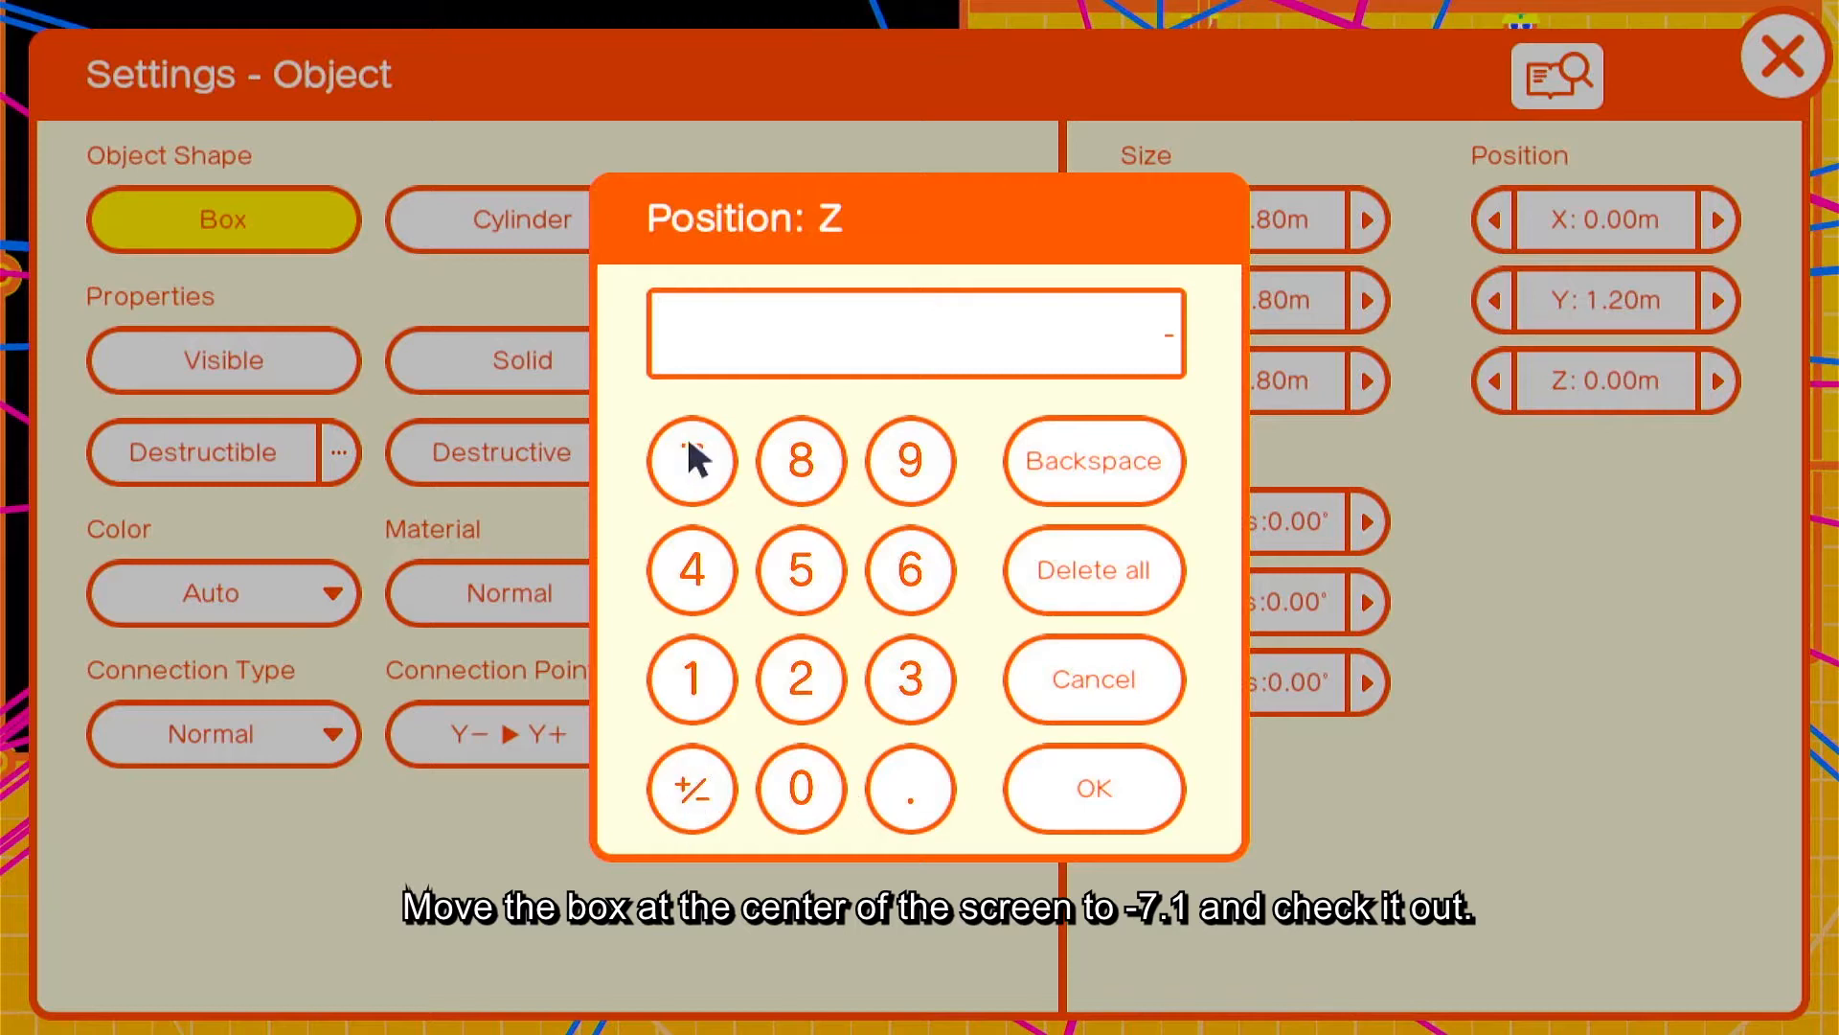
{"action": "left_click", "coordinate": [891, 791]}
{"action": "left_click", "coordinate": [675, 671]}
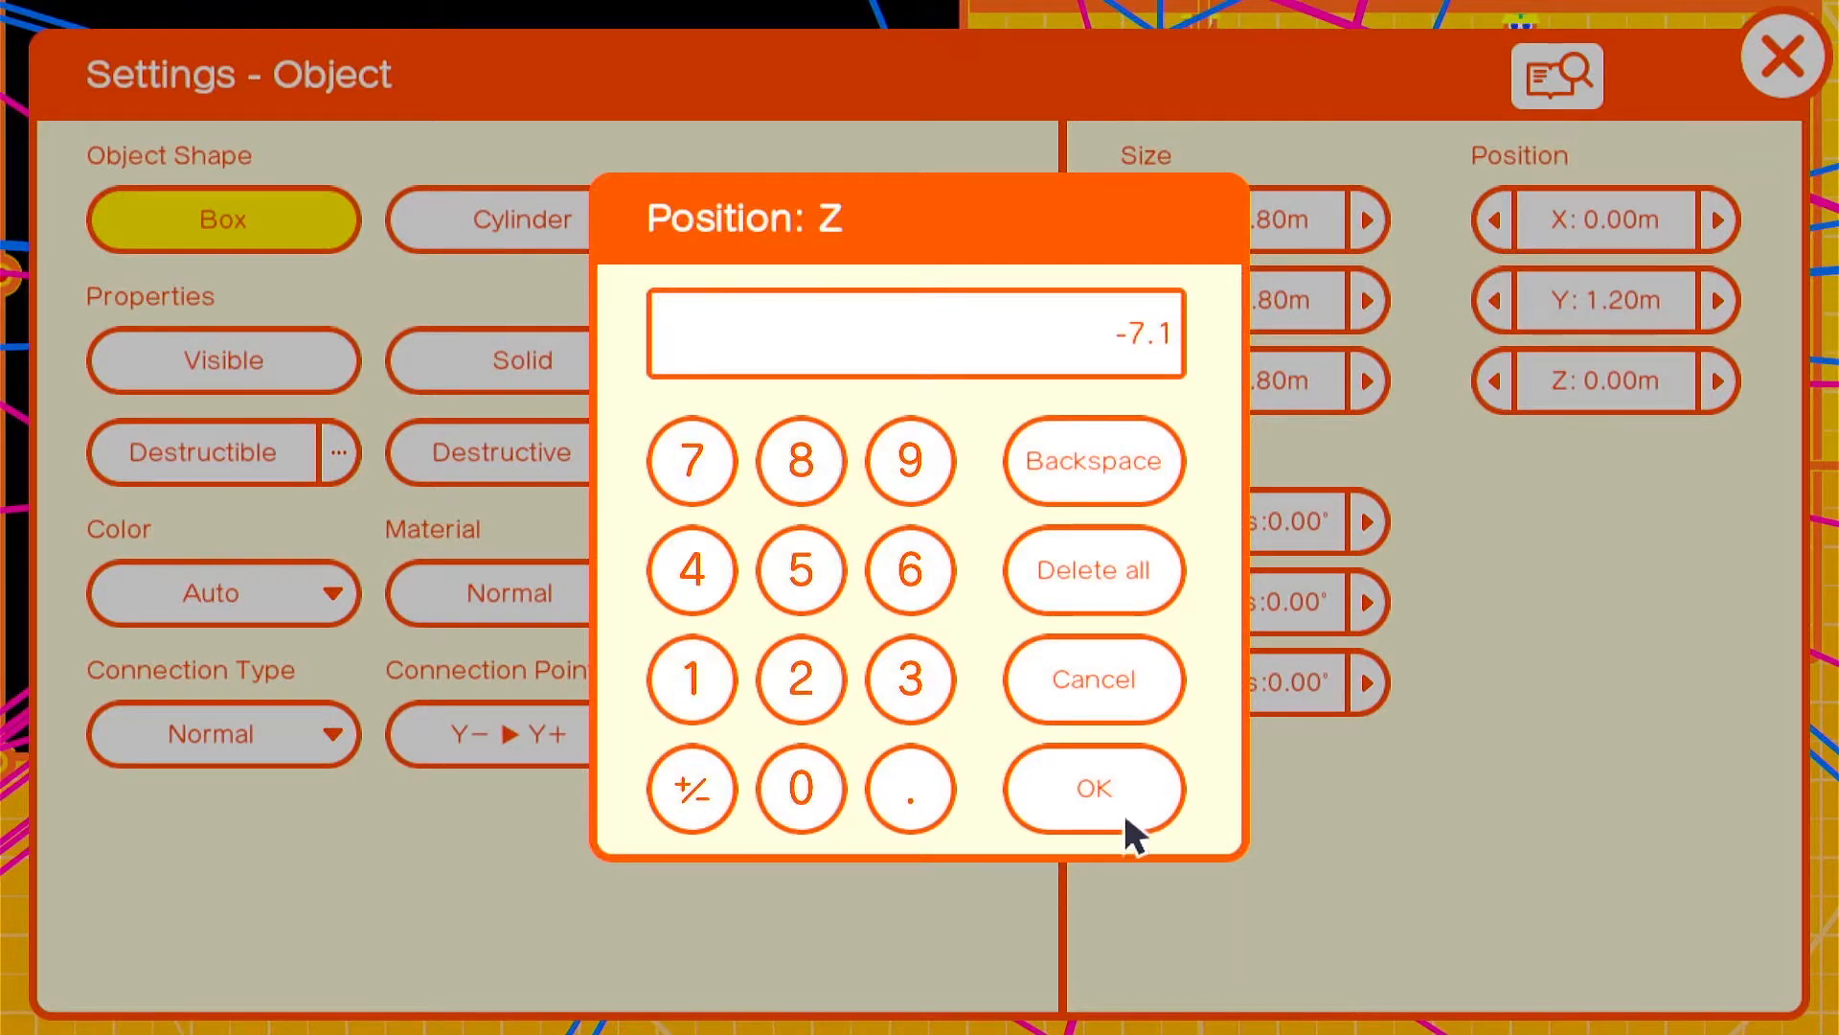
{"action": "left_click", "coordinate": [1124, 809]}
{"action": "left_click", "coordinate": [1781, 58]}
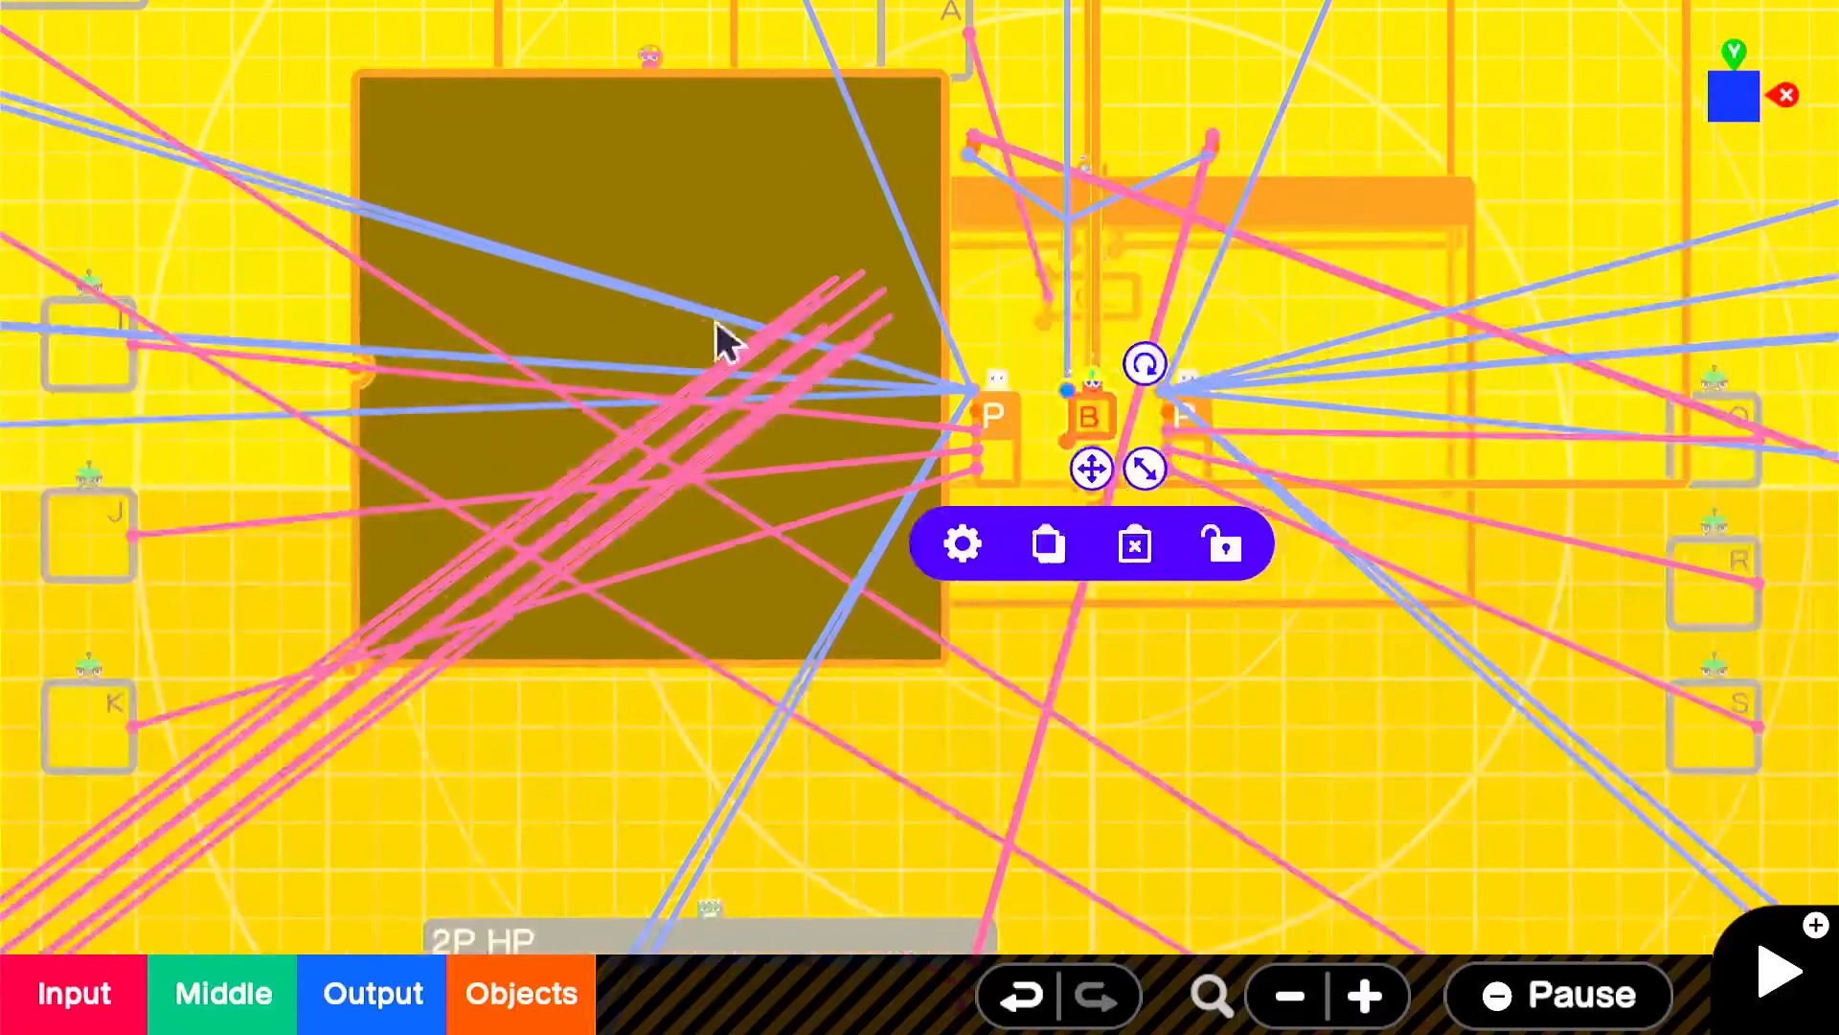
- Move the black texture back to the centre over the fighters and connect wormhole T's output to its input port
{"action": "left_click", "coordinate": [538, 623]}
{"action": "left_click_drag", "start_coordinate": [637, 694], "coordinate": [1069, 722]}
{"action": "scroll", "coordinate": [931, 508], "scroll_direction": "down", "scroll_amount": 2}
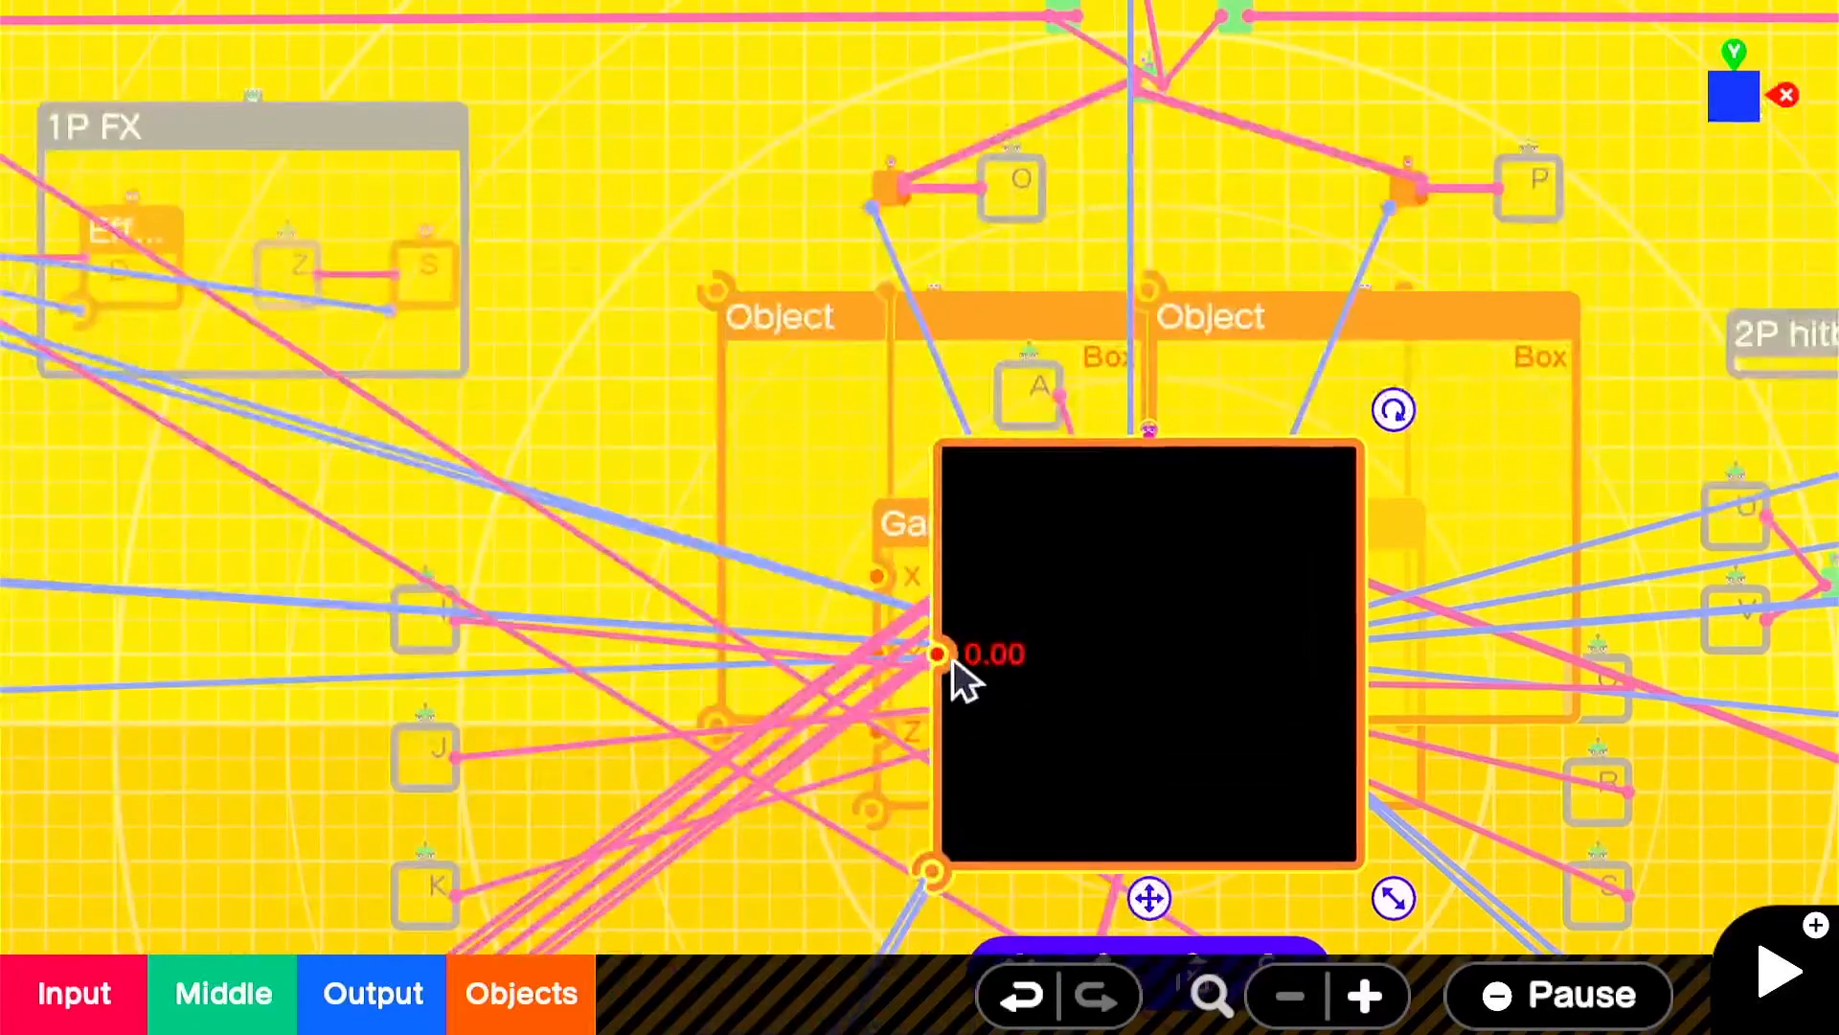
{"action": "left_click_drag", "start_coordinate": [945, 652], "coordinate": [791, 113]}
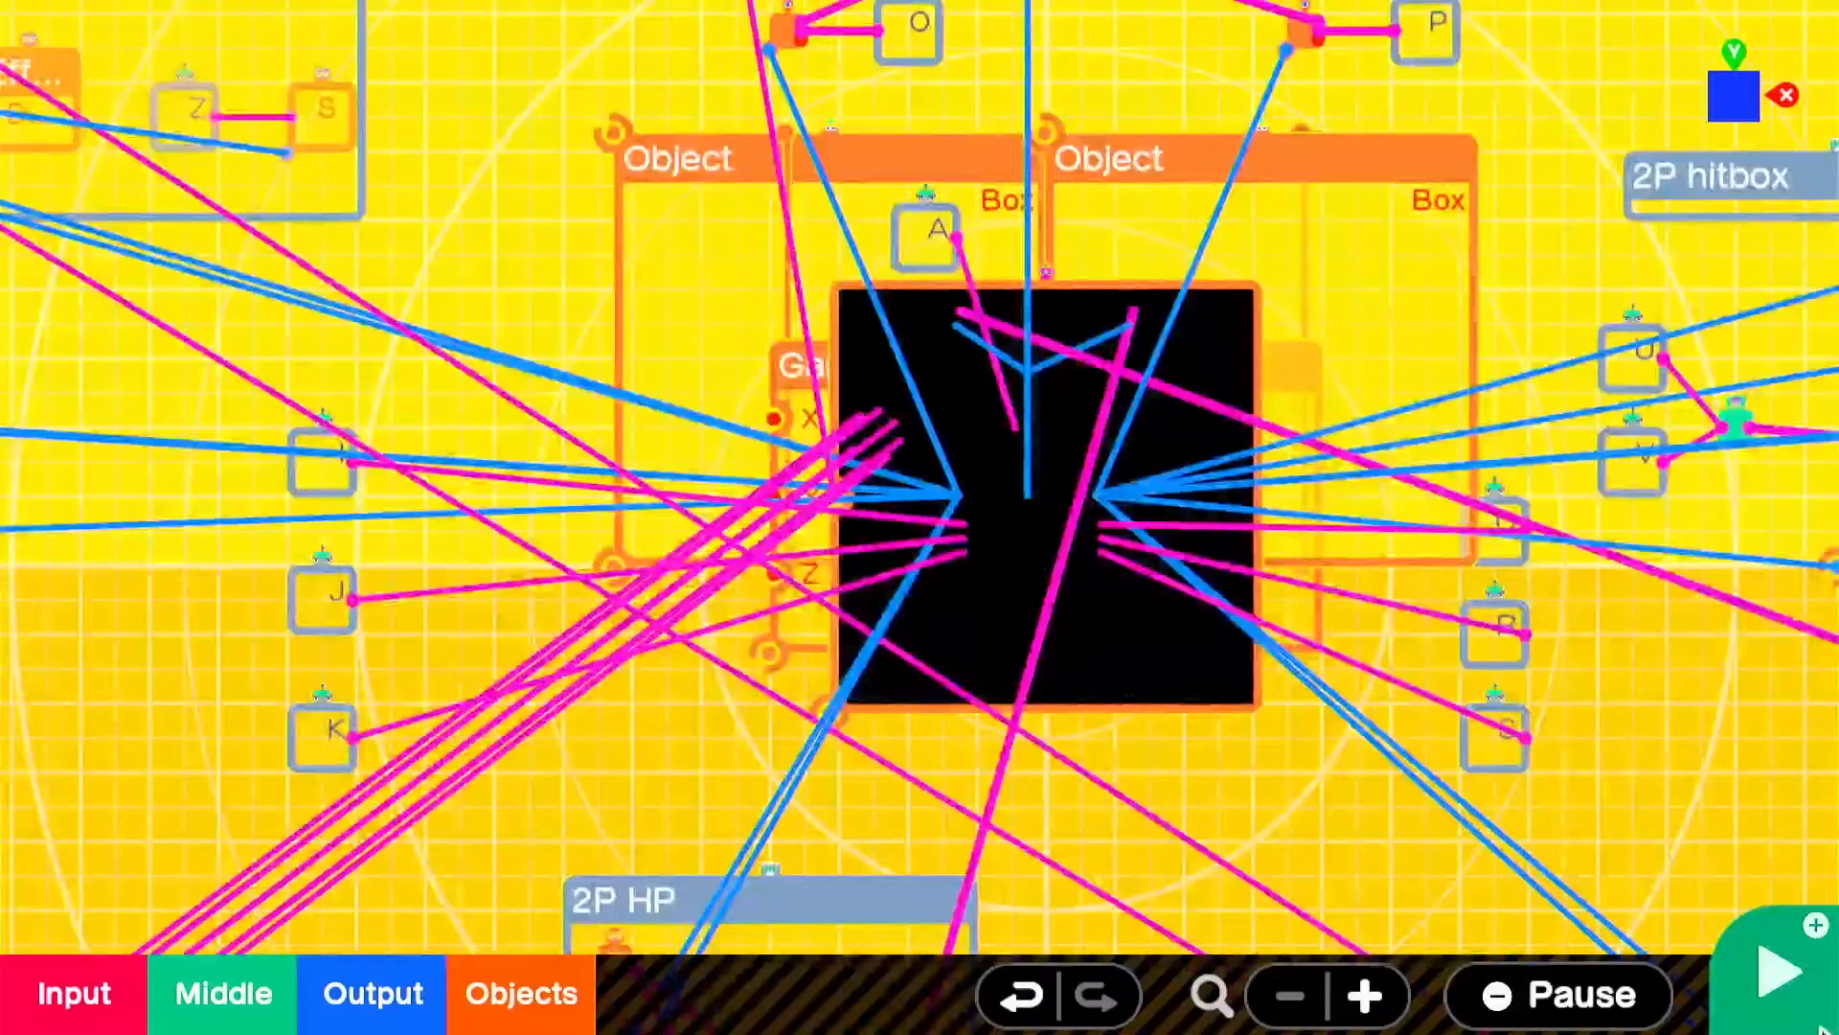
- Run the game to test the super move with the black screen, and return to the program
{"action": "left_click", "coordinate": [1818, 1024]}
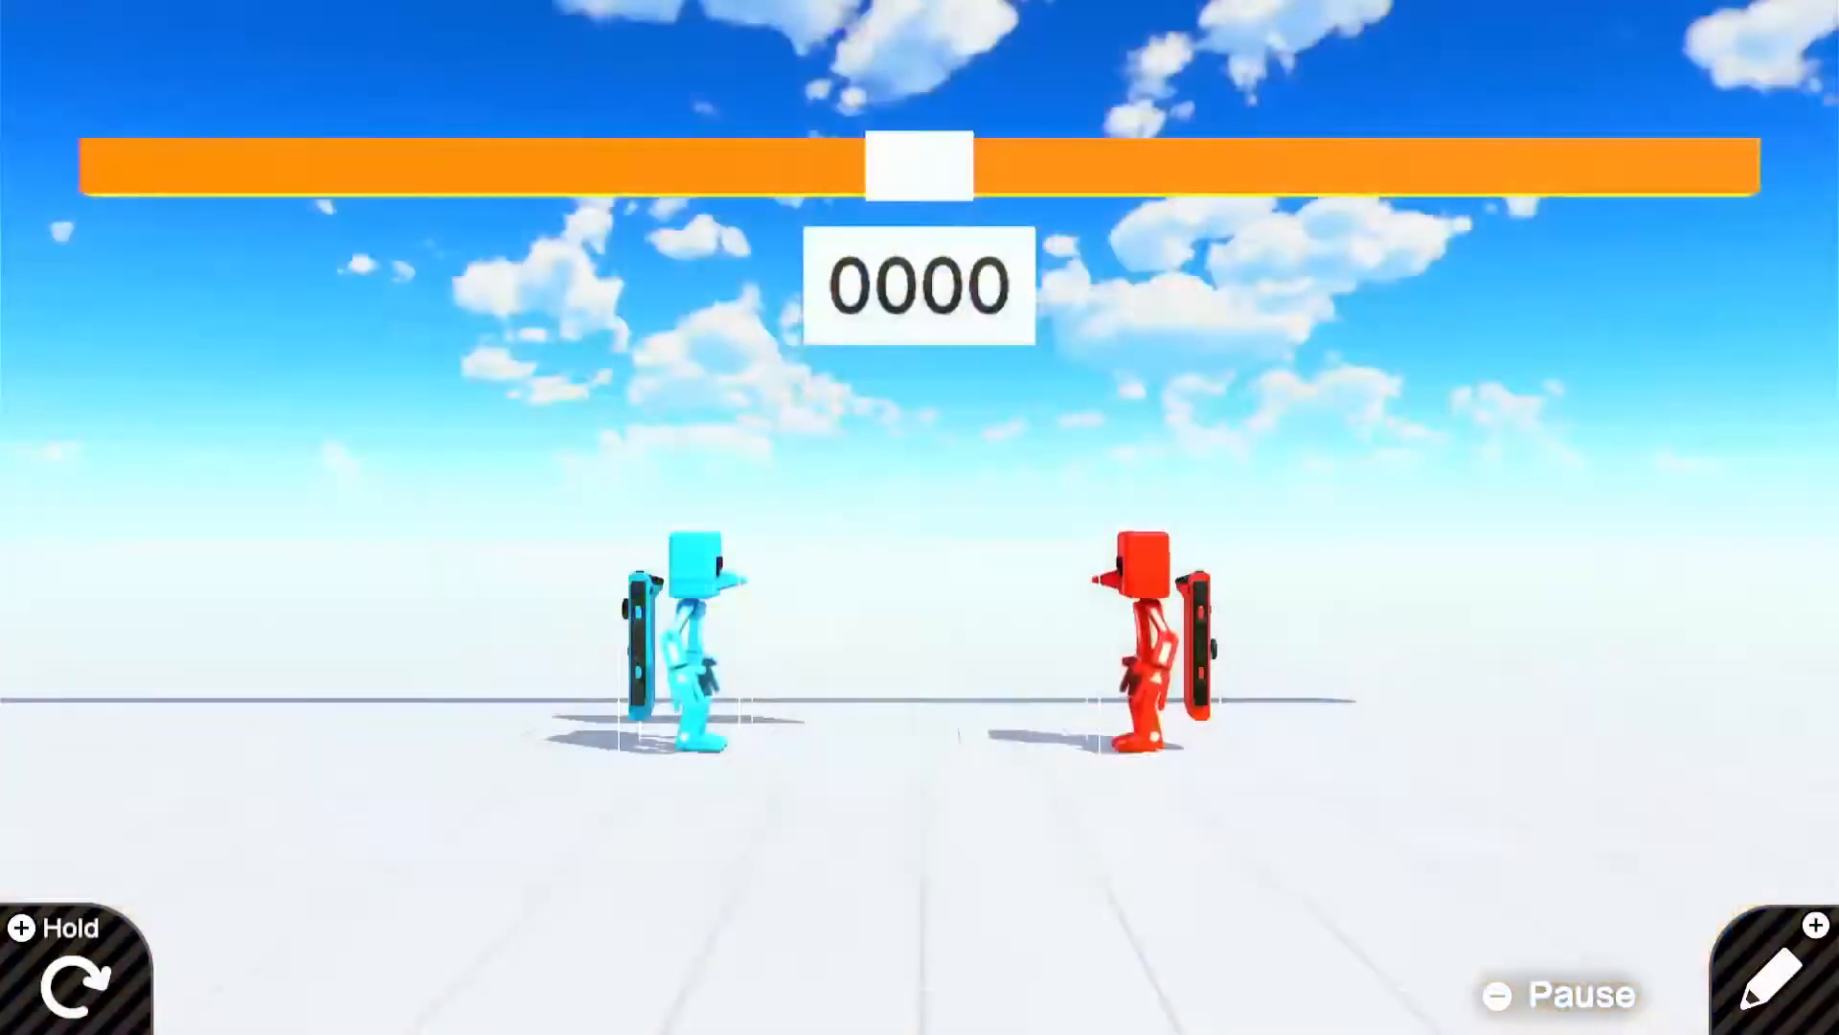
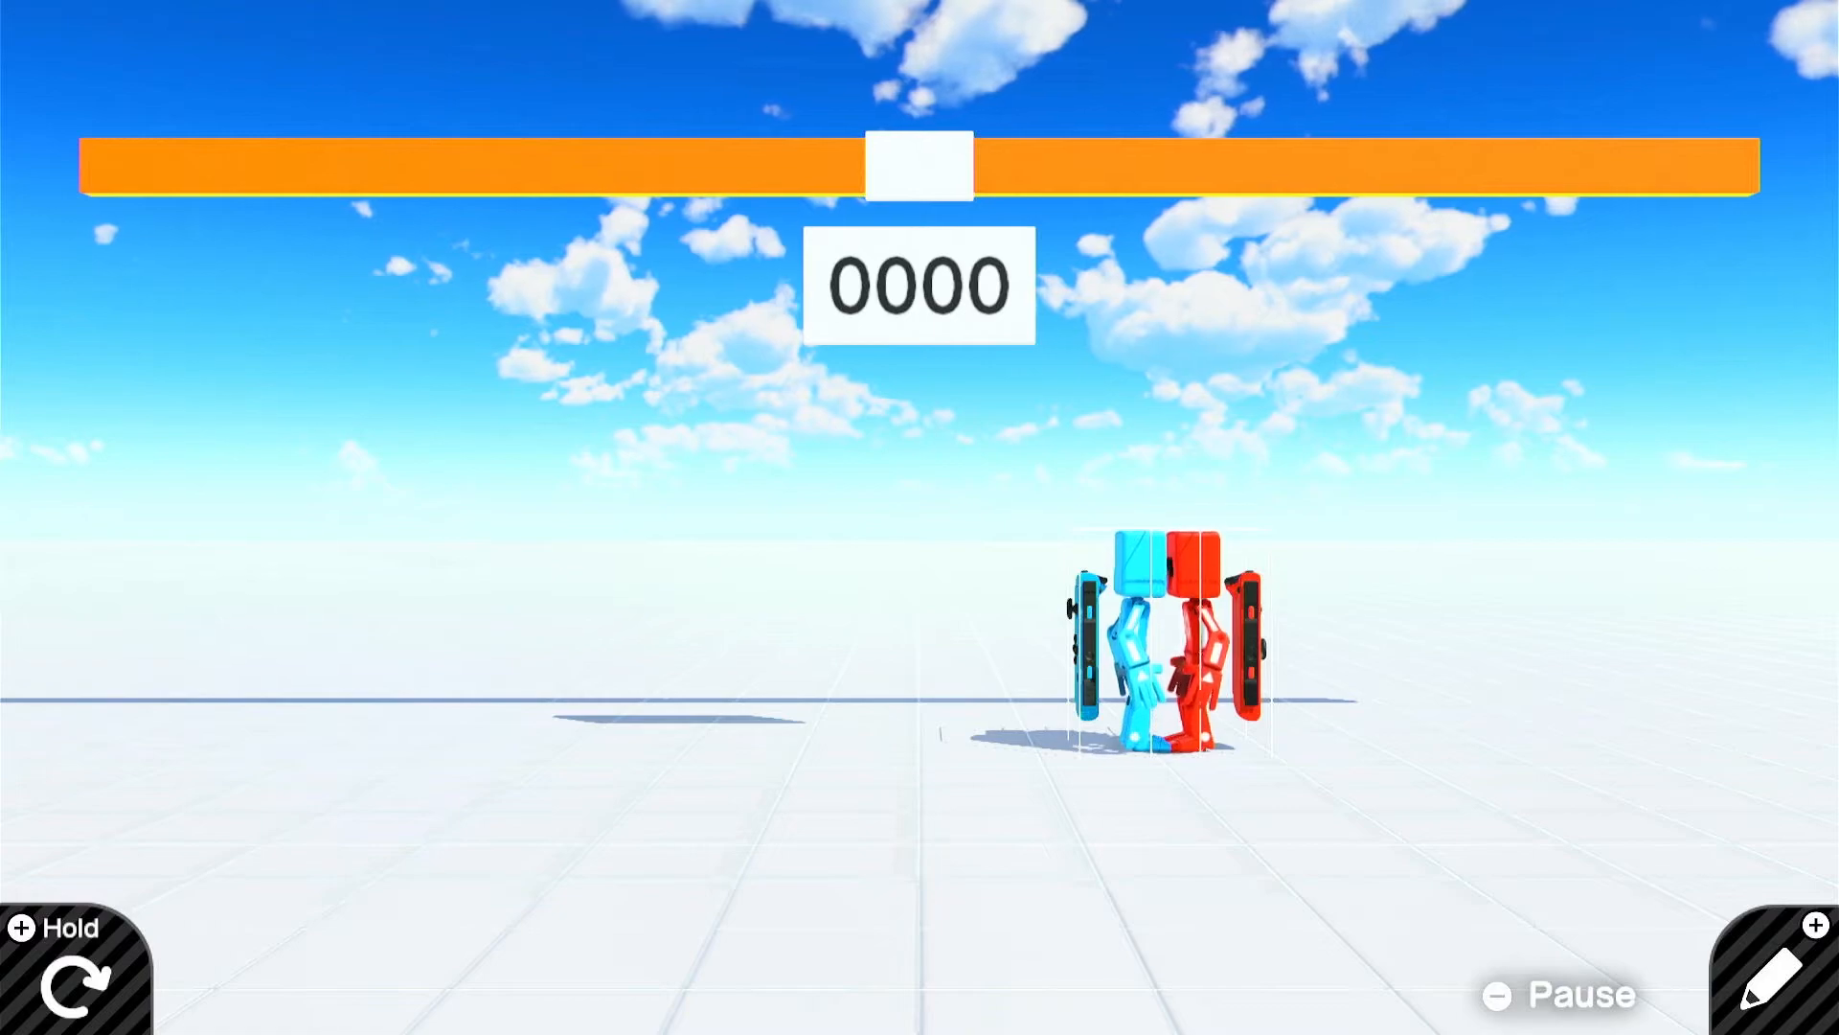
{"action": "left_click", "coordinate": [1755, 977]}
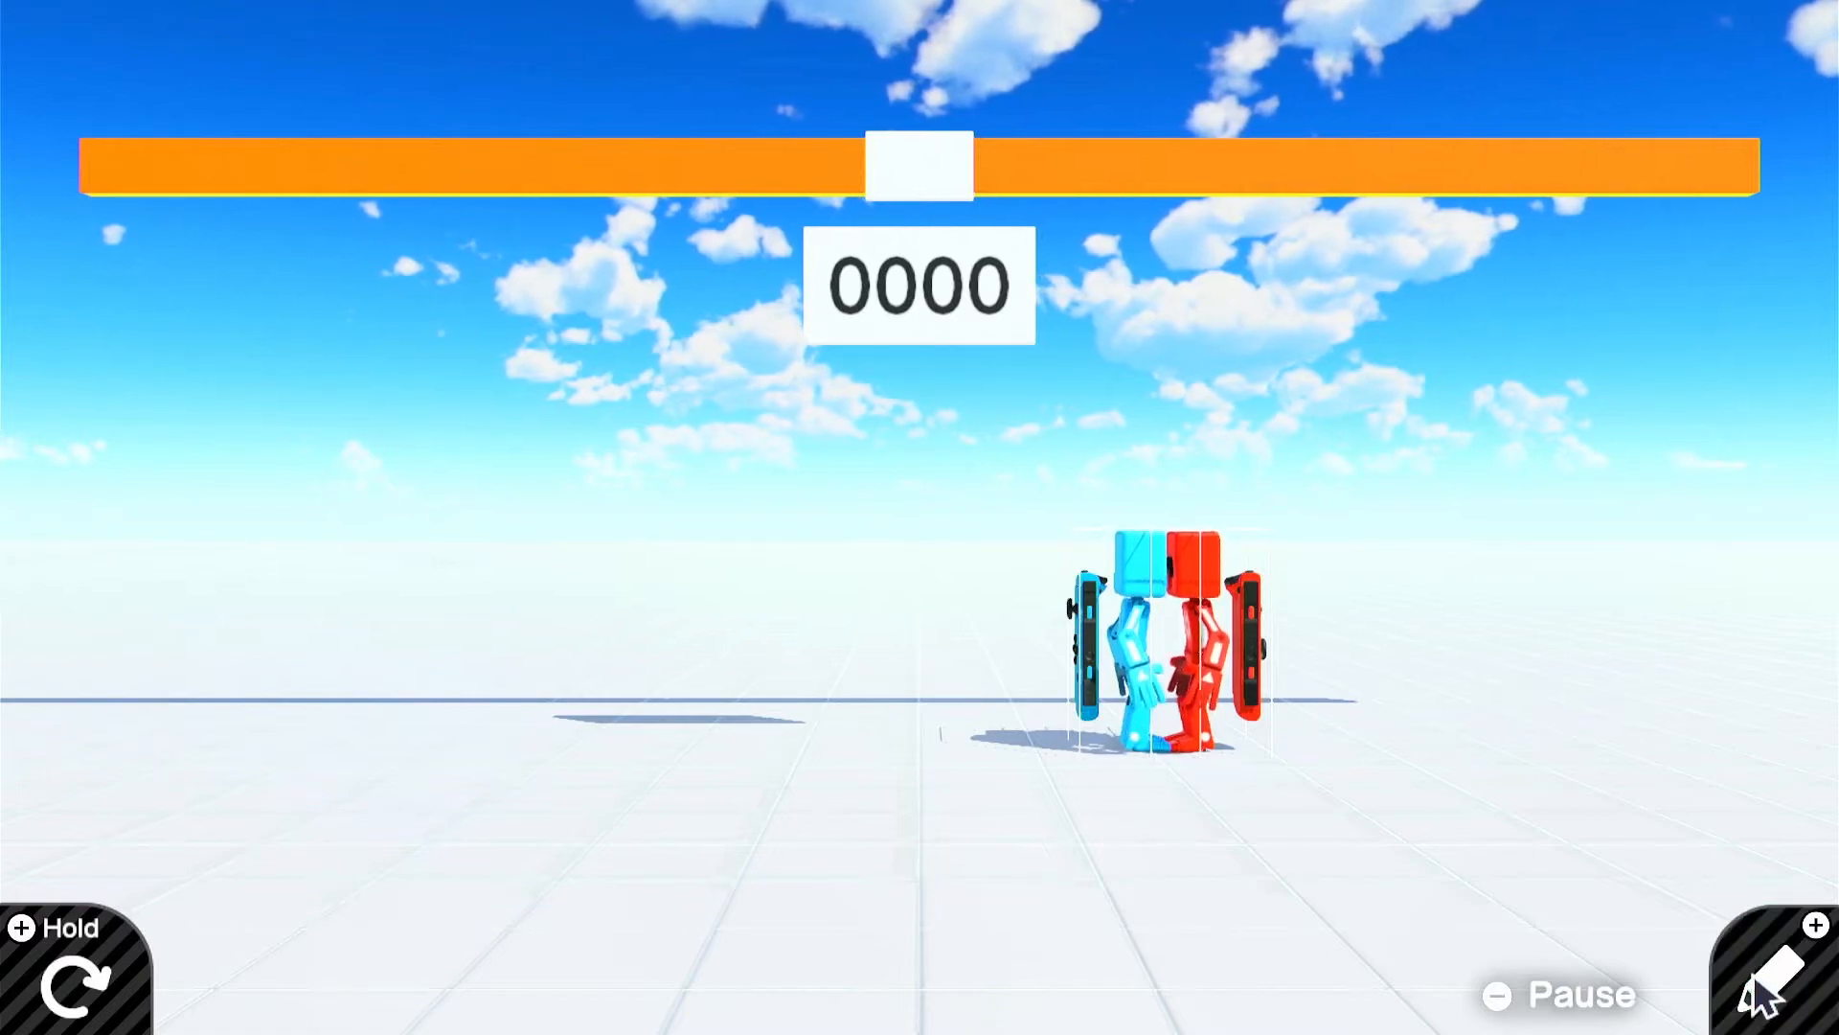
- Move the 1P damage comment upward to make room above the input nodon beneath it
{"action": "left_click_drag", "start_coordinate": [1102, 613], "coordinate": [1209, 269]}
{"action": "left_click_drag", "start_coordinate": [1097, 857], "coordinate": [1187, 94]}
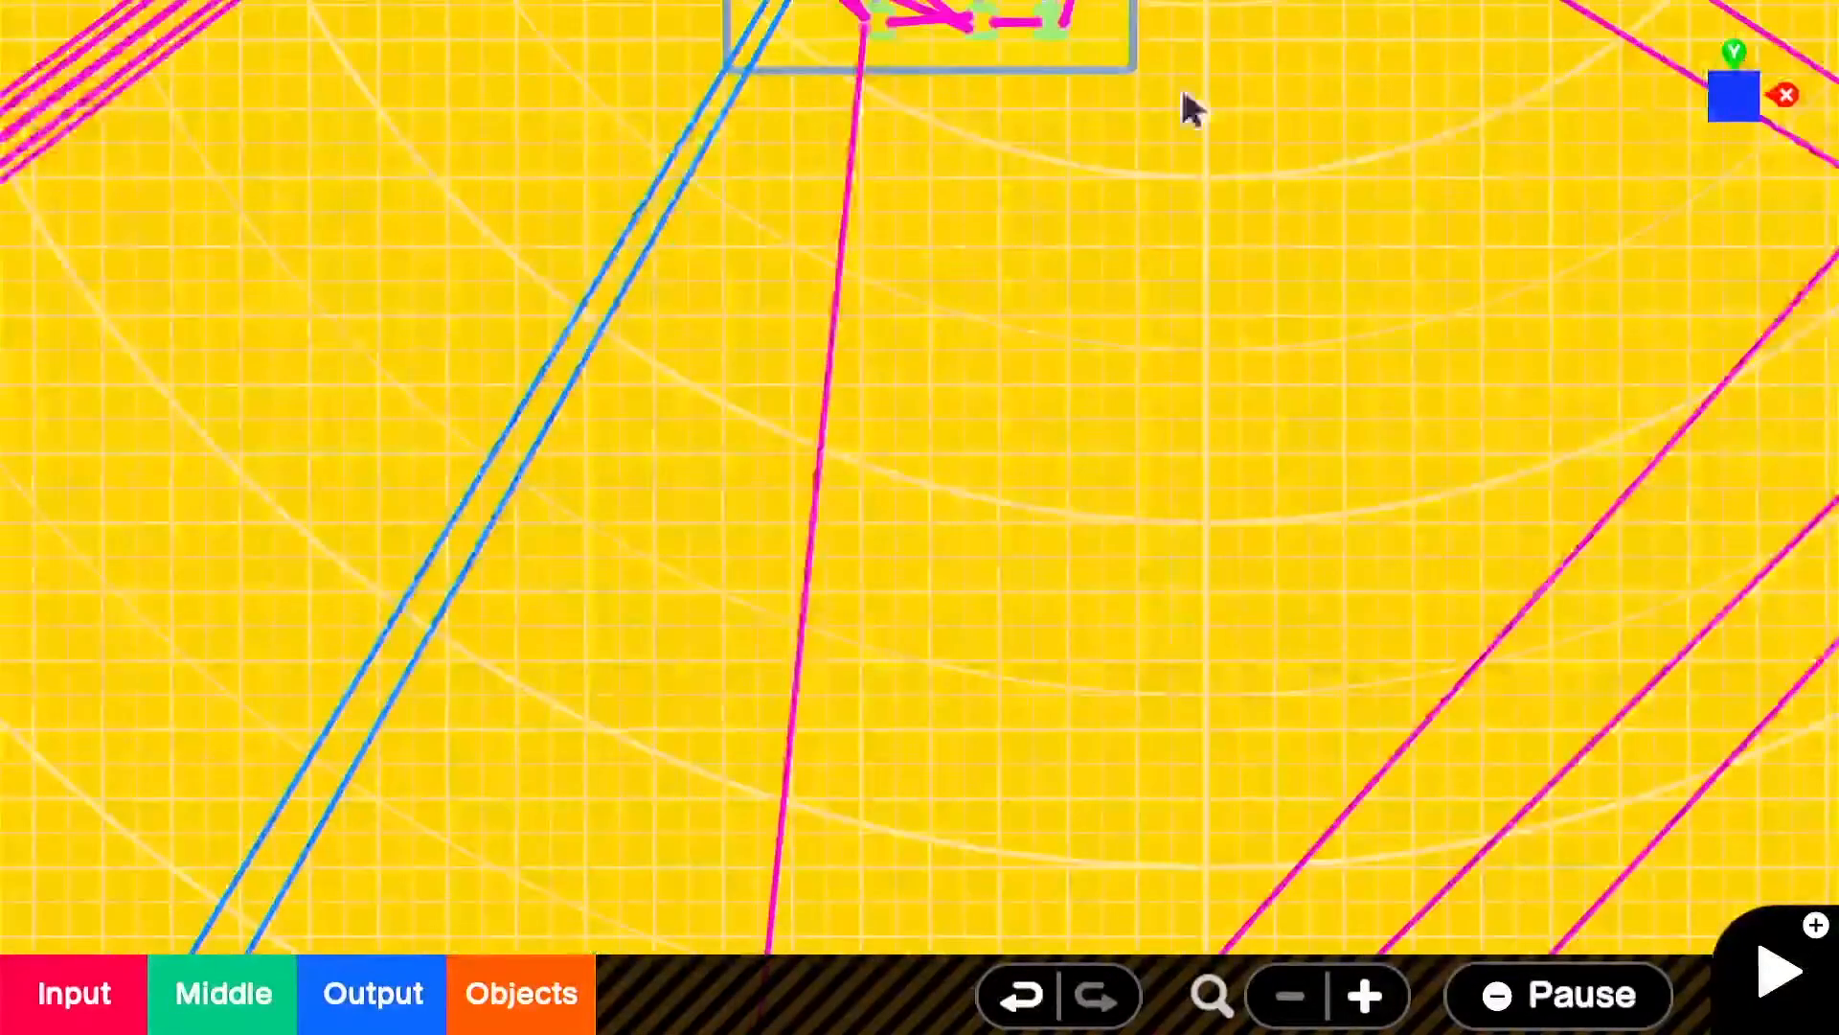
{"action": "left_click_drag", "start_coordinate": [998, 724], "coordinate": [1479, 127]}
{"action": "left_click_drag", "start_coordinate": [1232, 646], "coordinate": [1216, 218]}
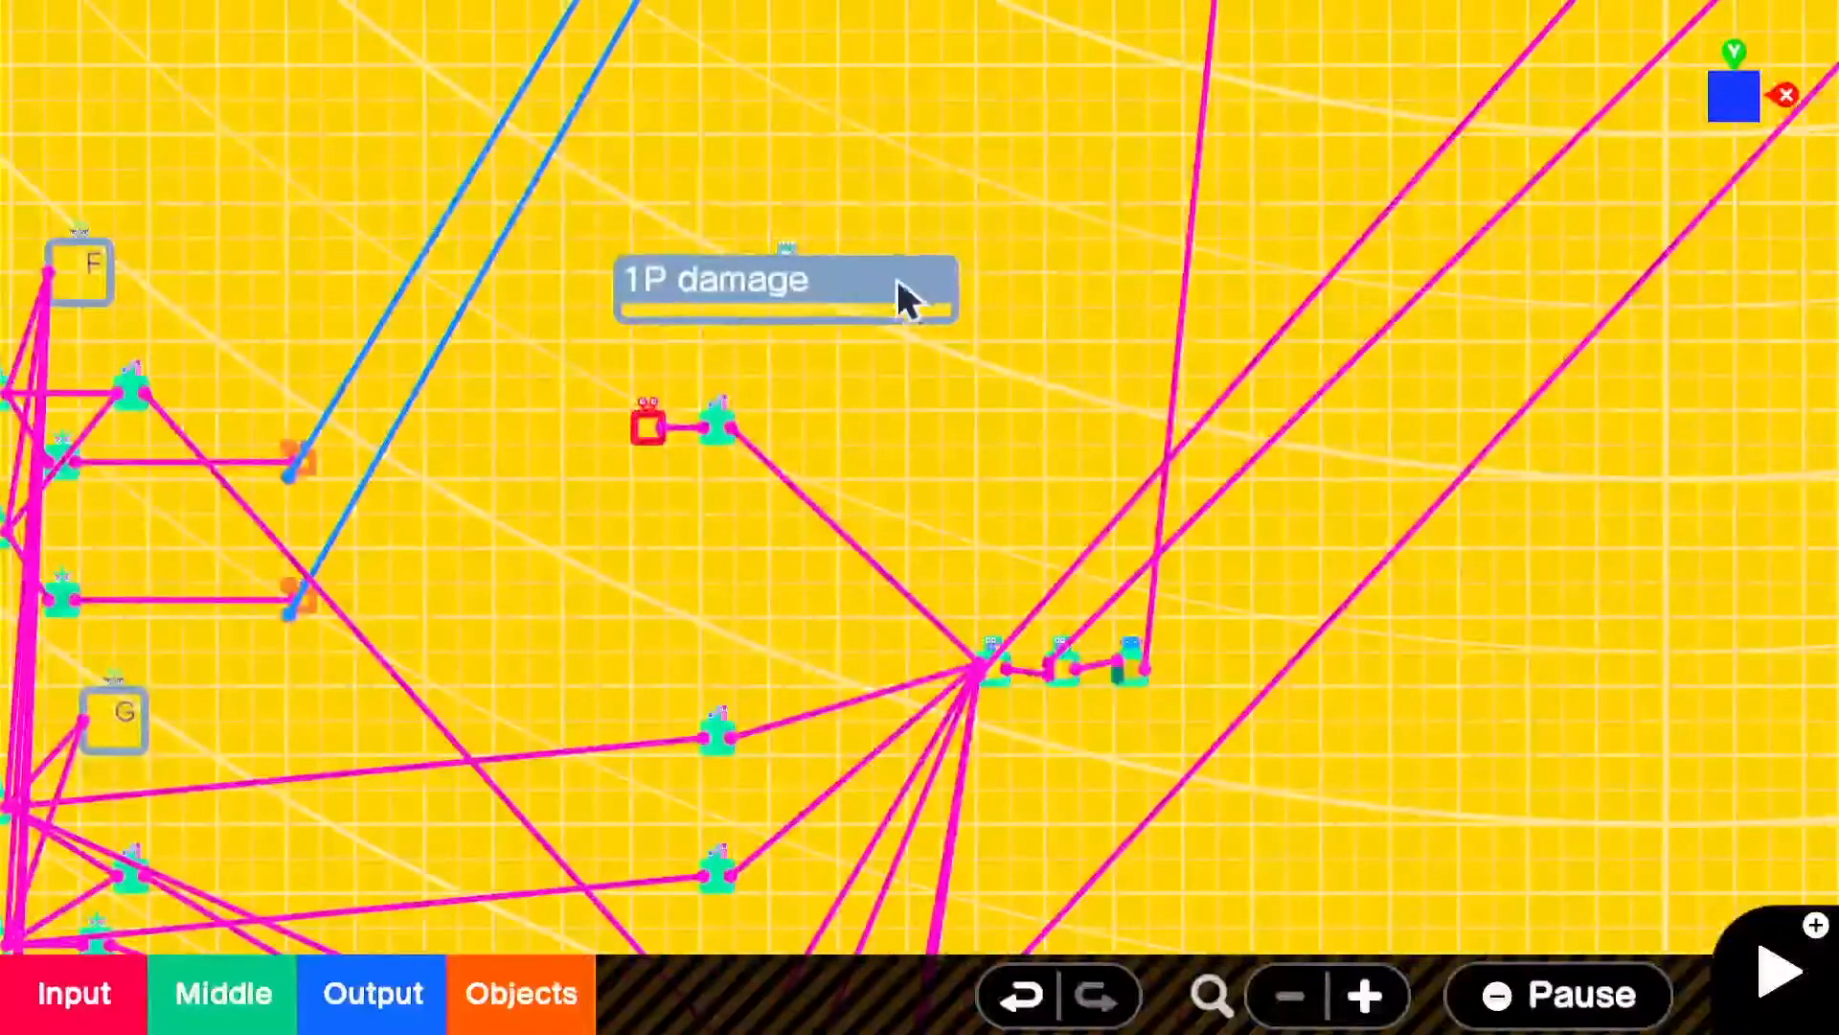
{"action": "left_click", "coordinate": [895, 275]}
{"action": "left_click_drag", "start_coordinate": [778, 350], "coordinate": [780, 197]}
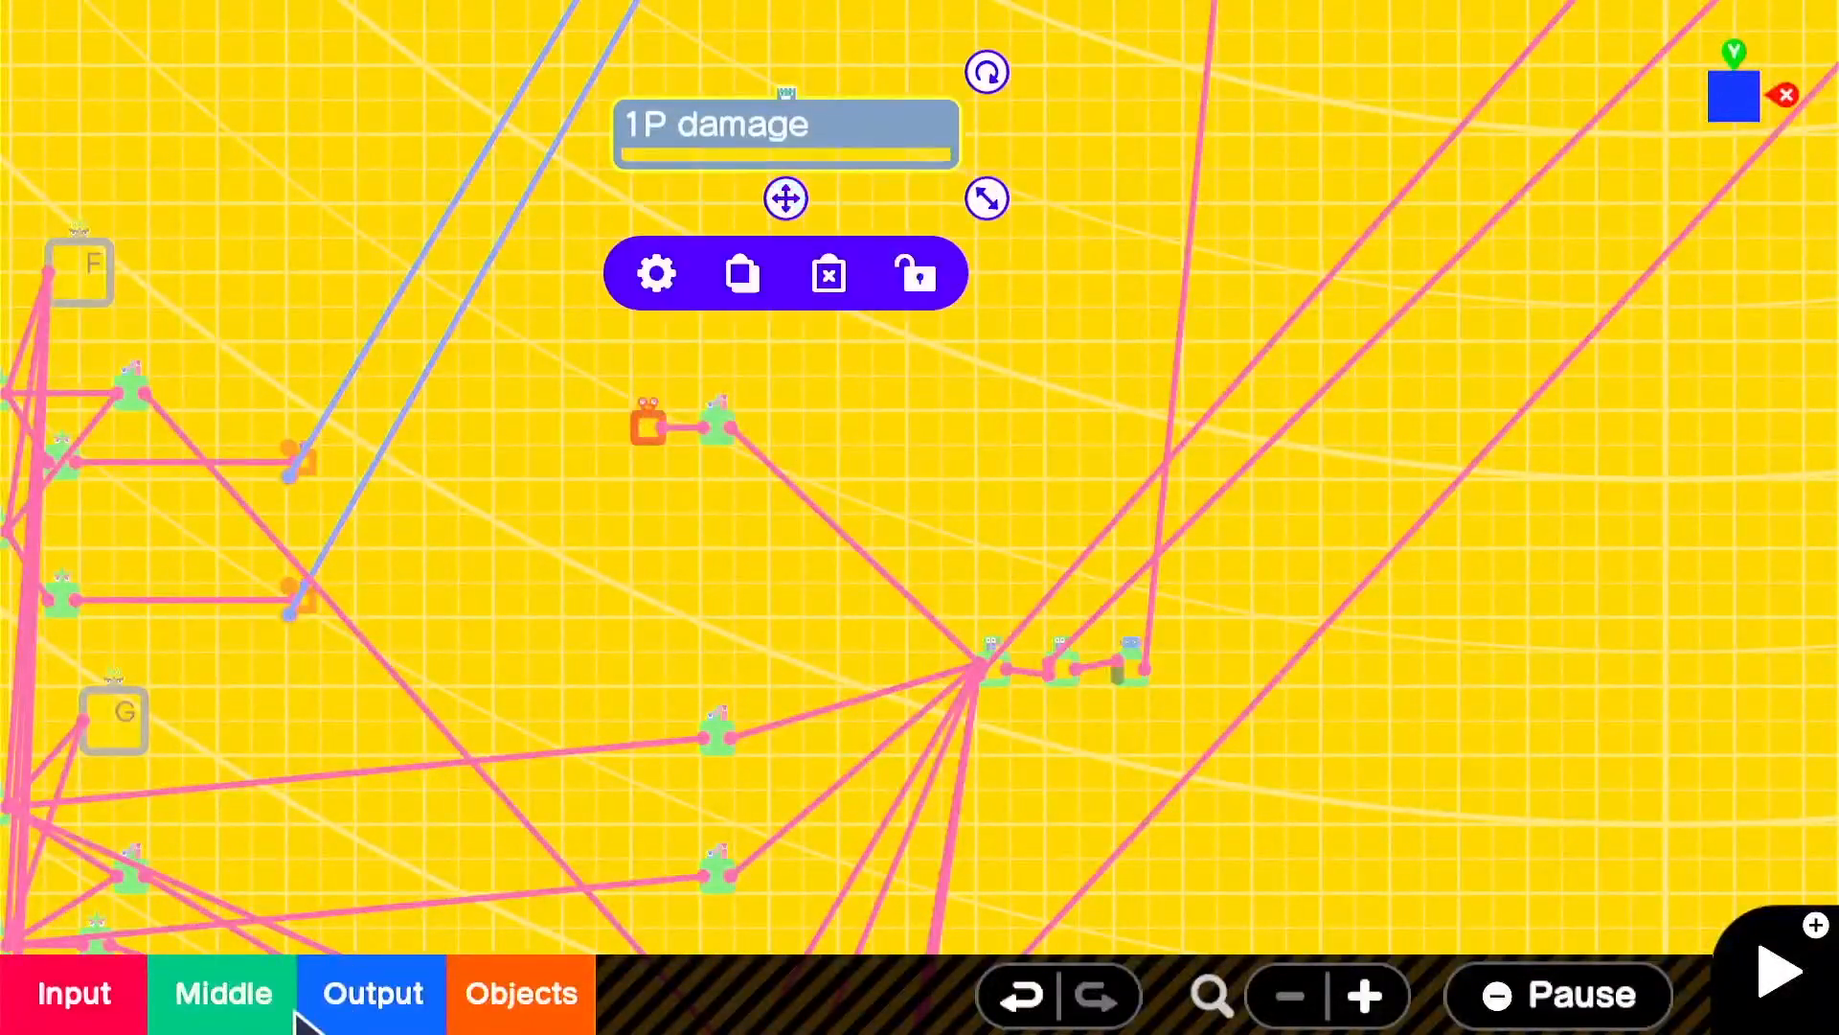
- Add a wormhole exit under the 1P damage comment, set its ID to T, and enlarge it
{"action": "left_click", "coordinate": [223, 996]}
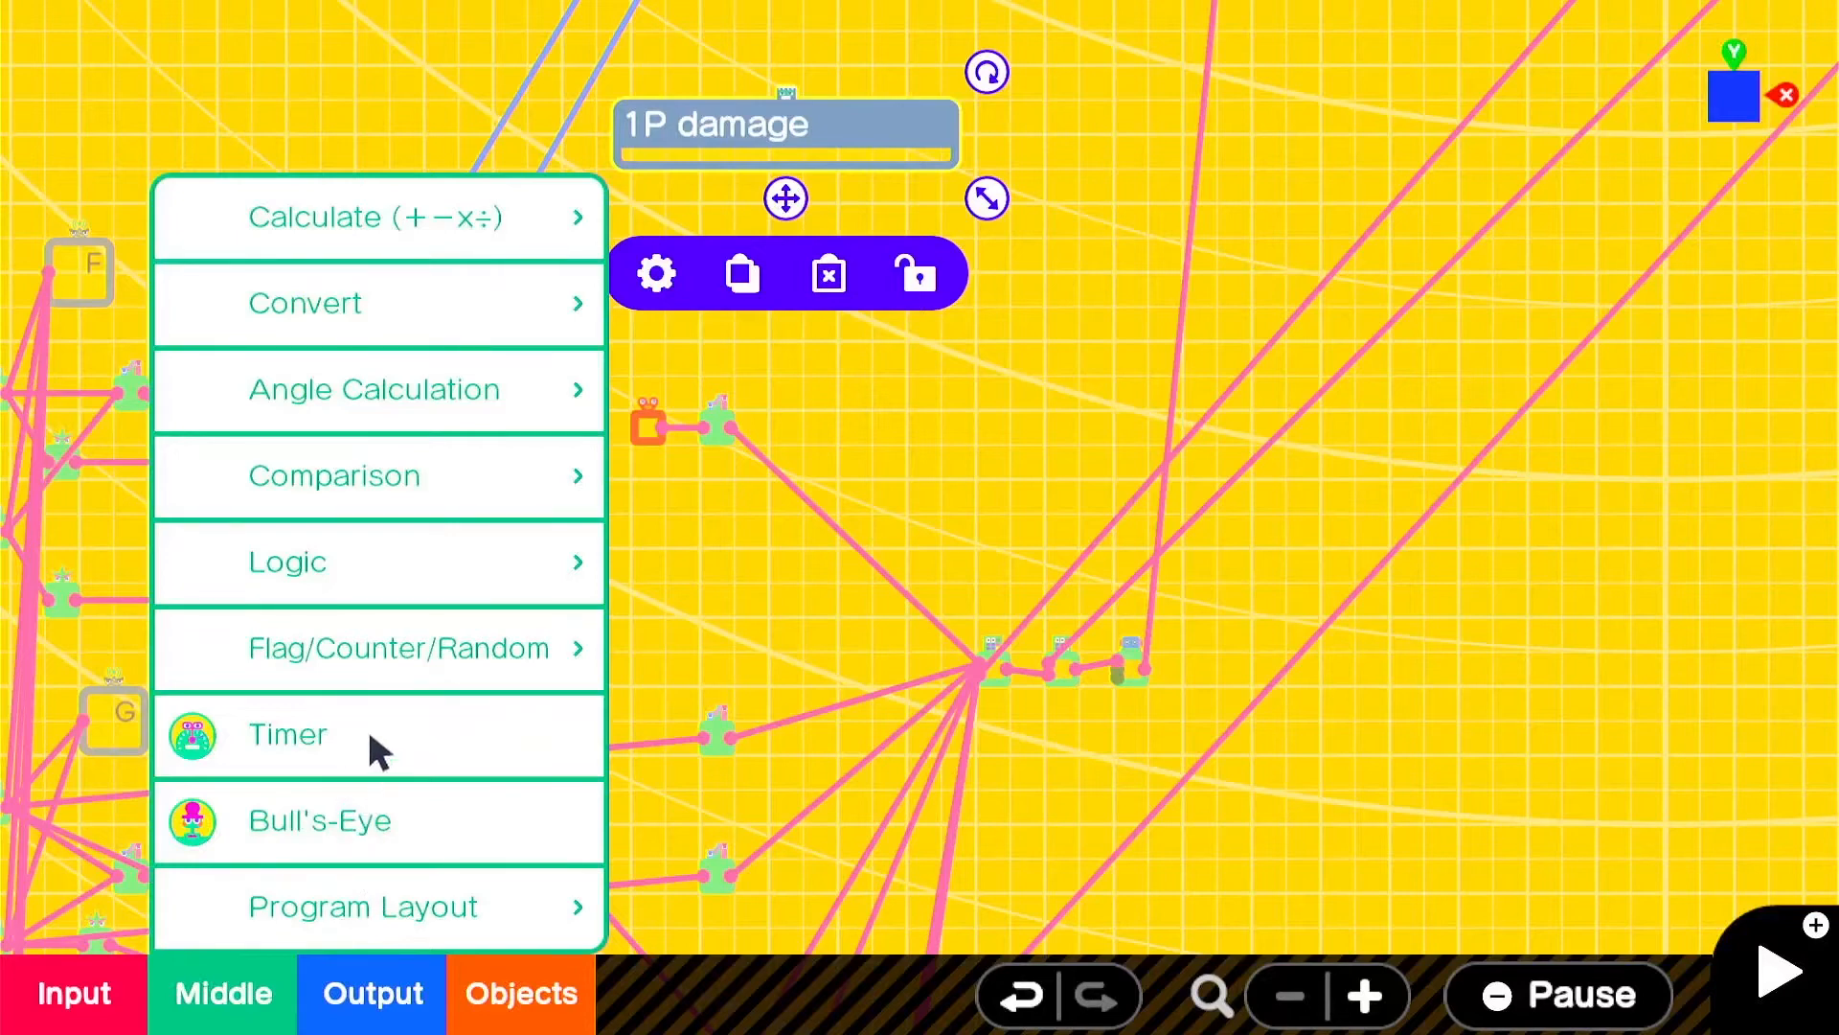
{"action": "left_click", "coordinate": [393, 908]}
{"action": "left_click", "coordinate": [889, 824]}
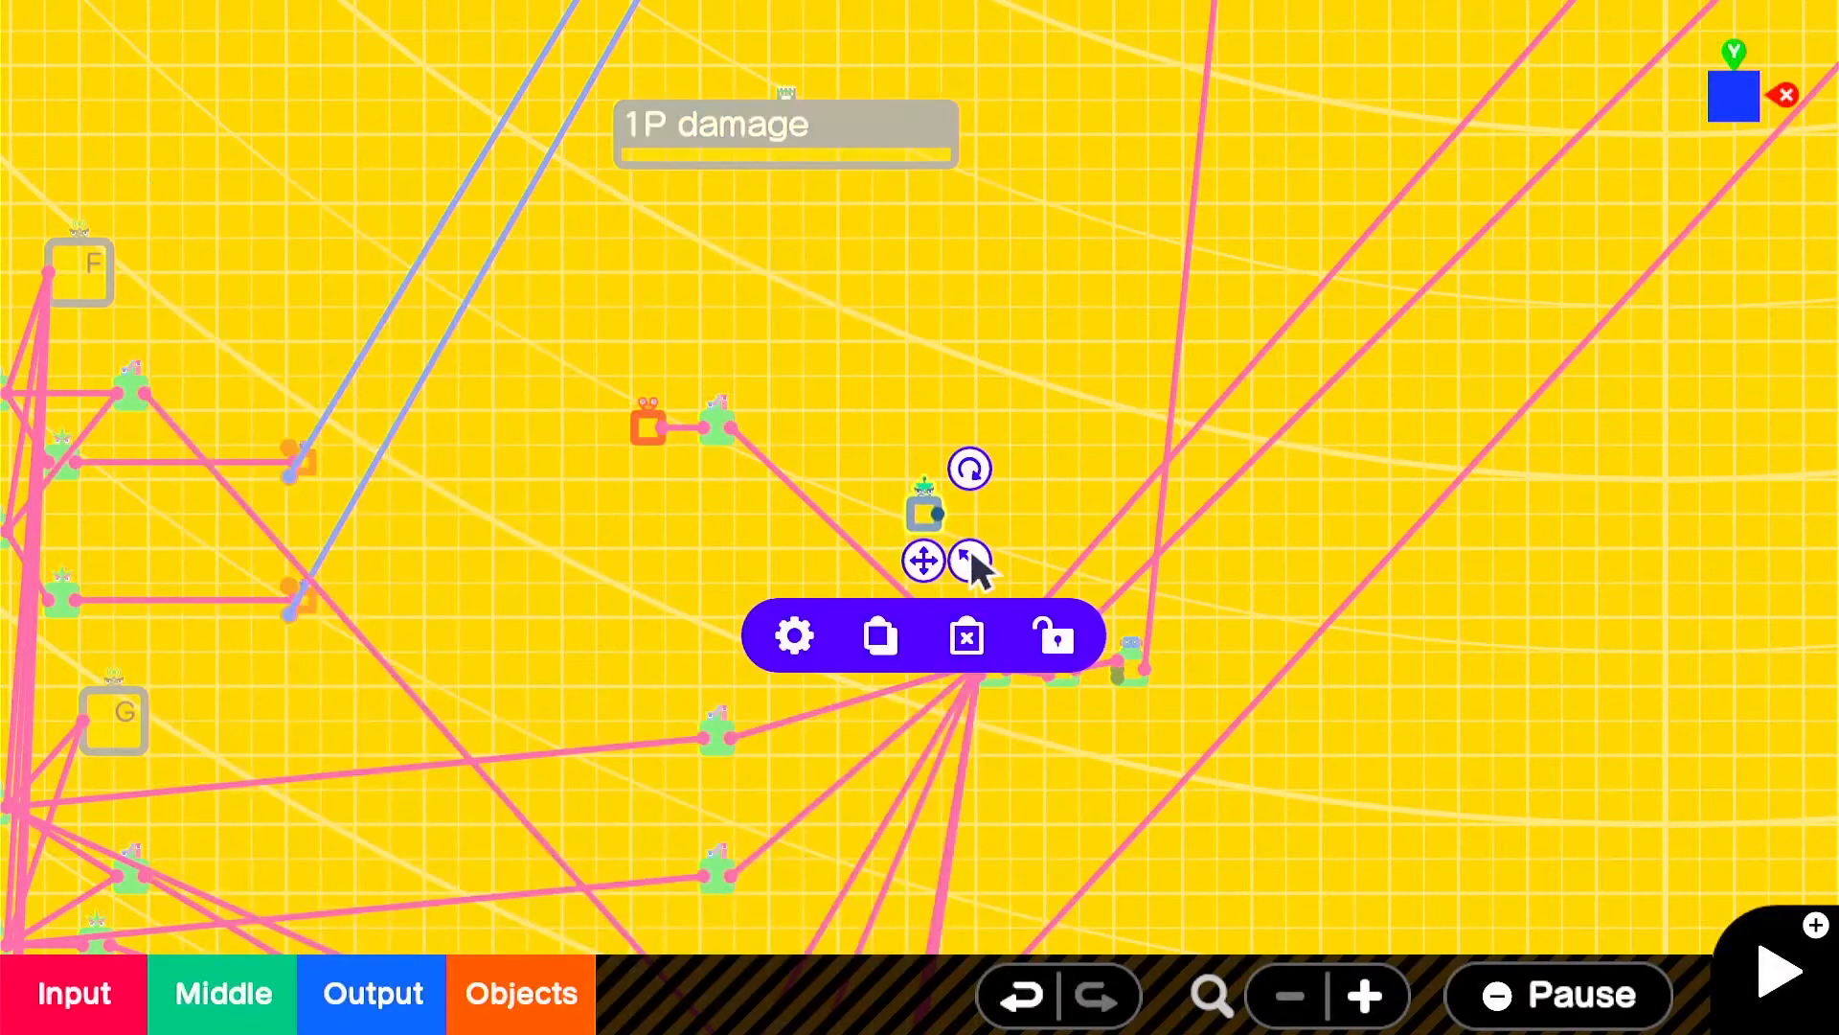
{"action": "left_click", "coordinate": [791, 654]}
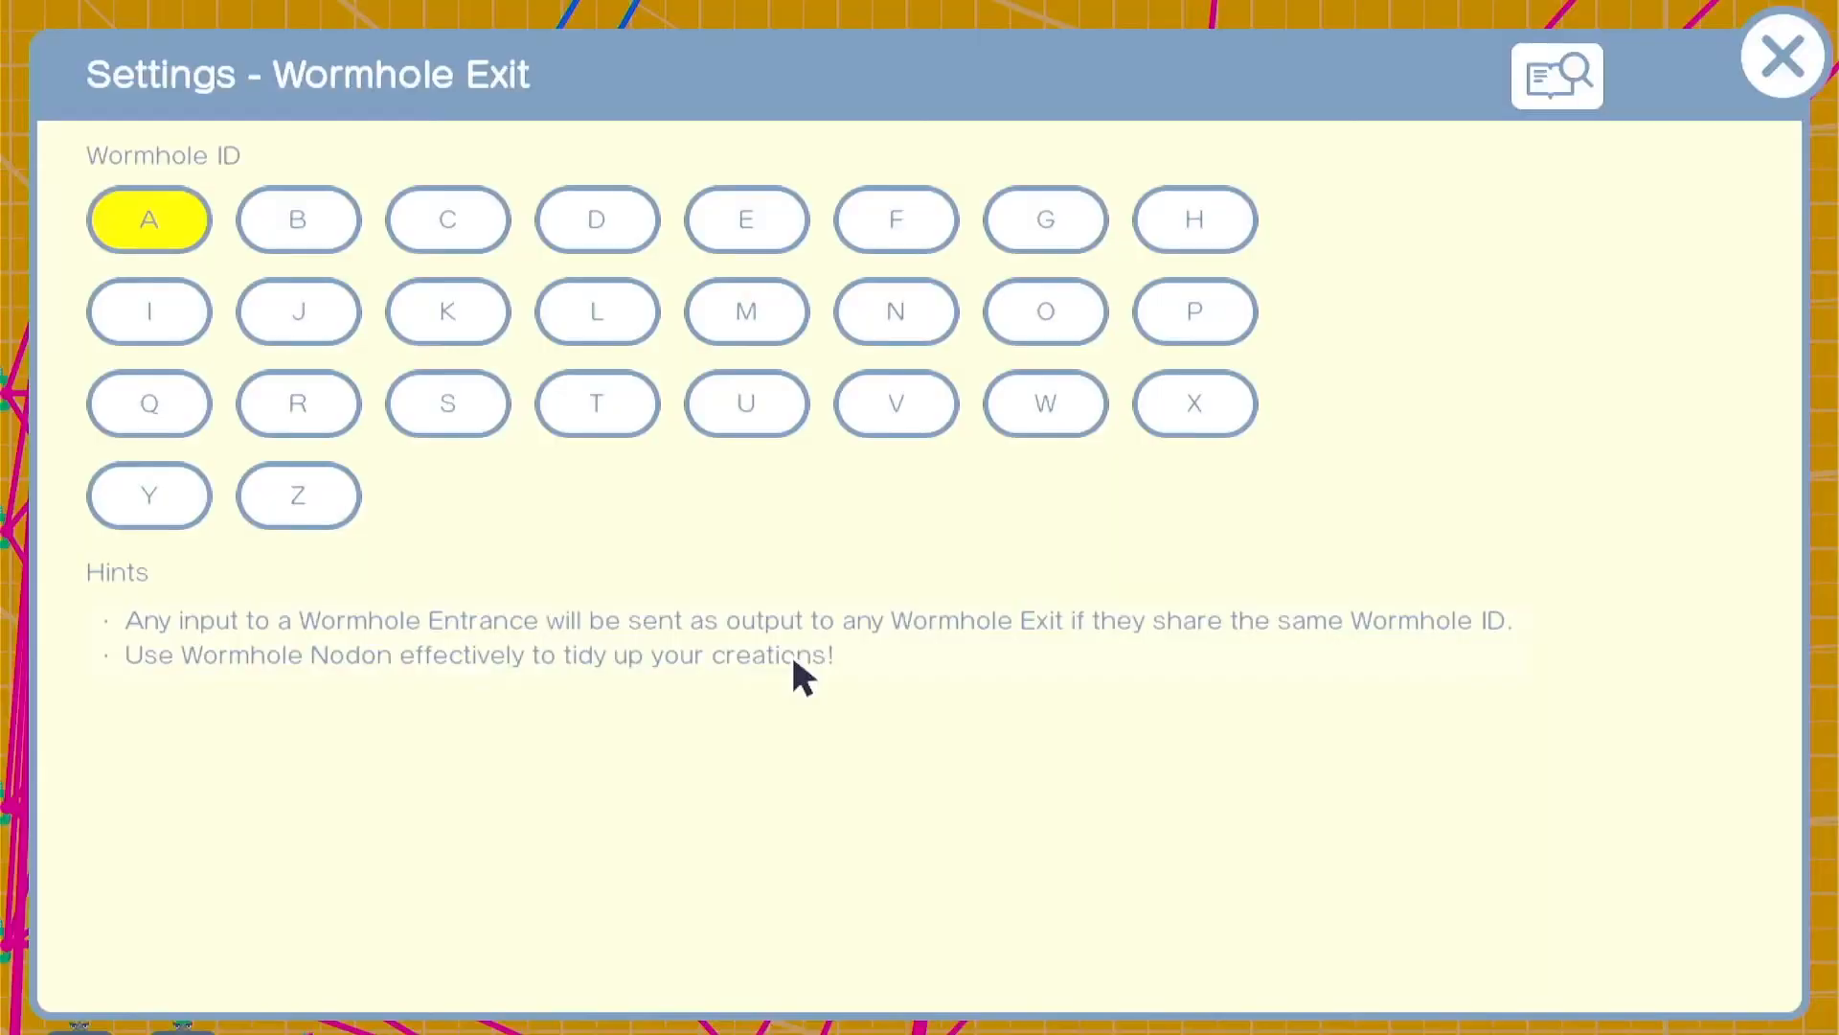
{"action": "left_click", "coordinate": [1783, 60]}
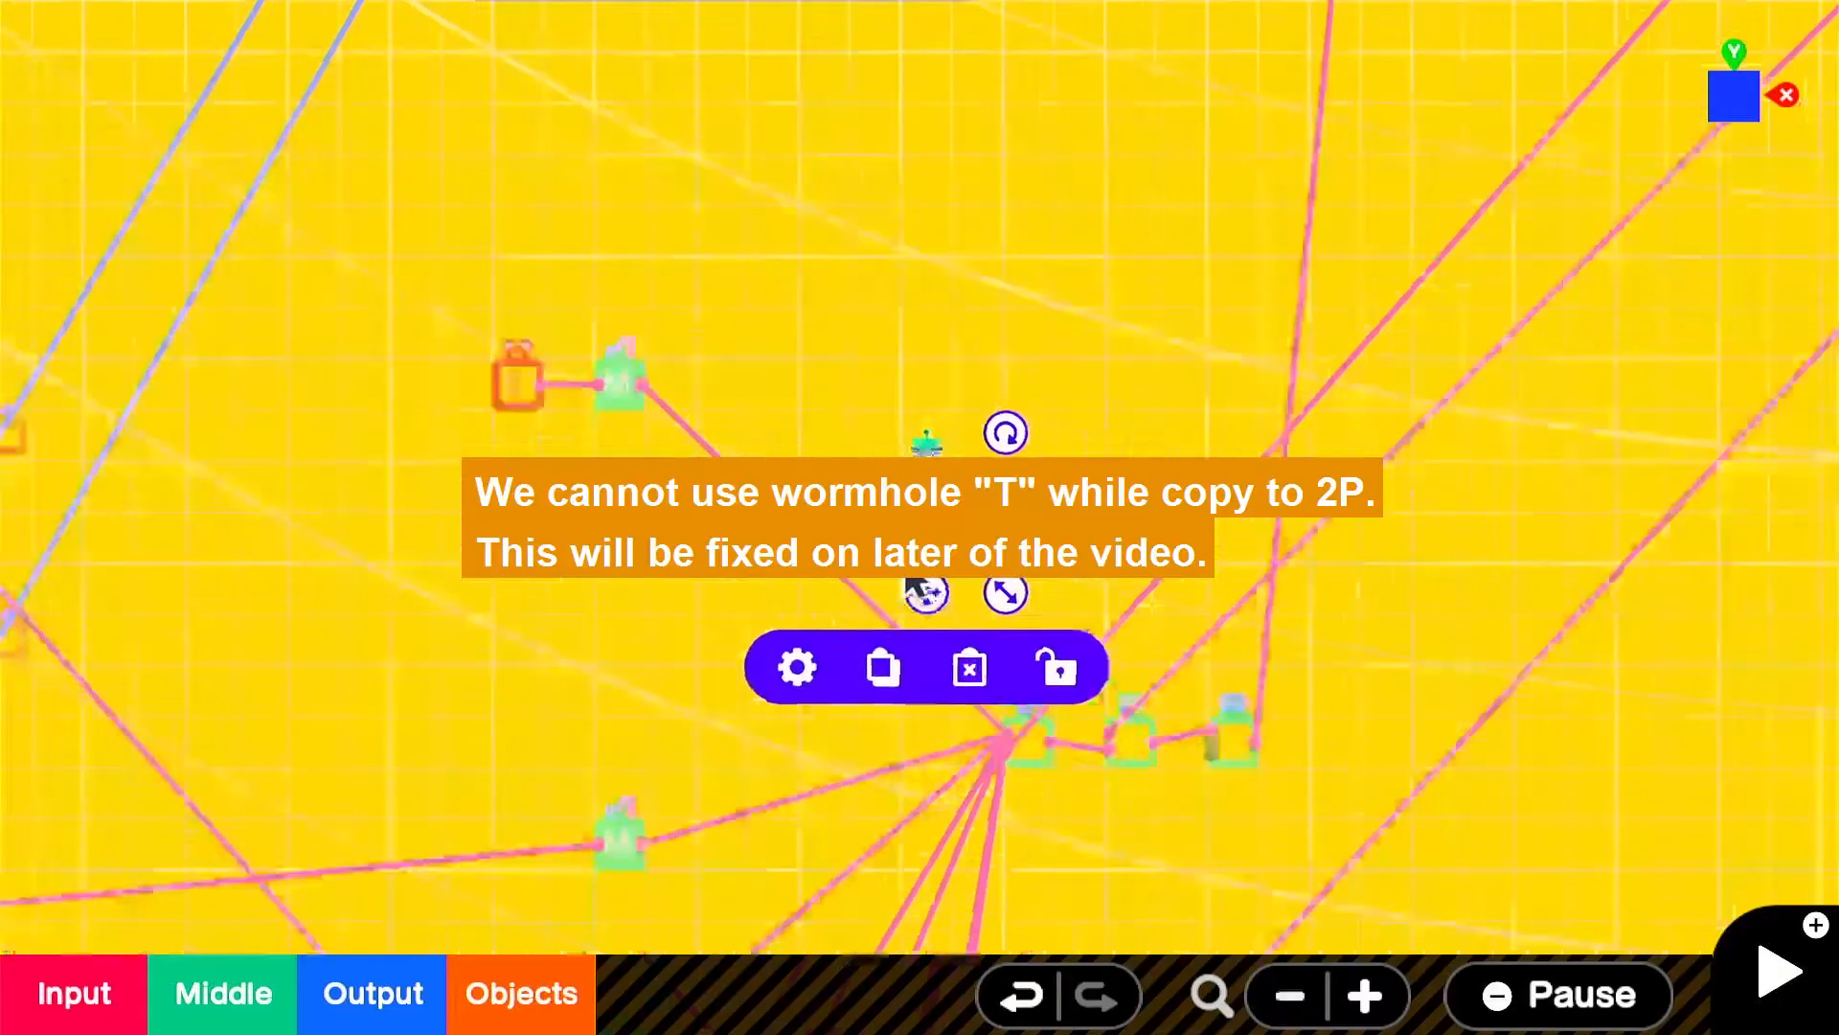
{"action": "left_click_drag", "start_coordinate": [780, 333], "coordinate": [394, 411]}
{"action": "left_click", "coordinate": [760, 361]}
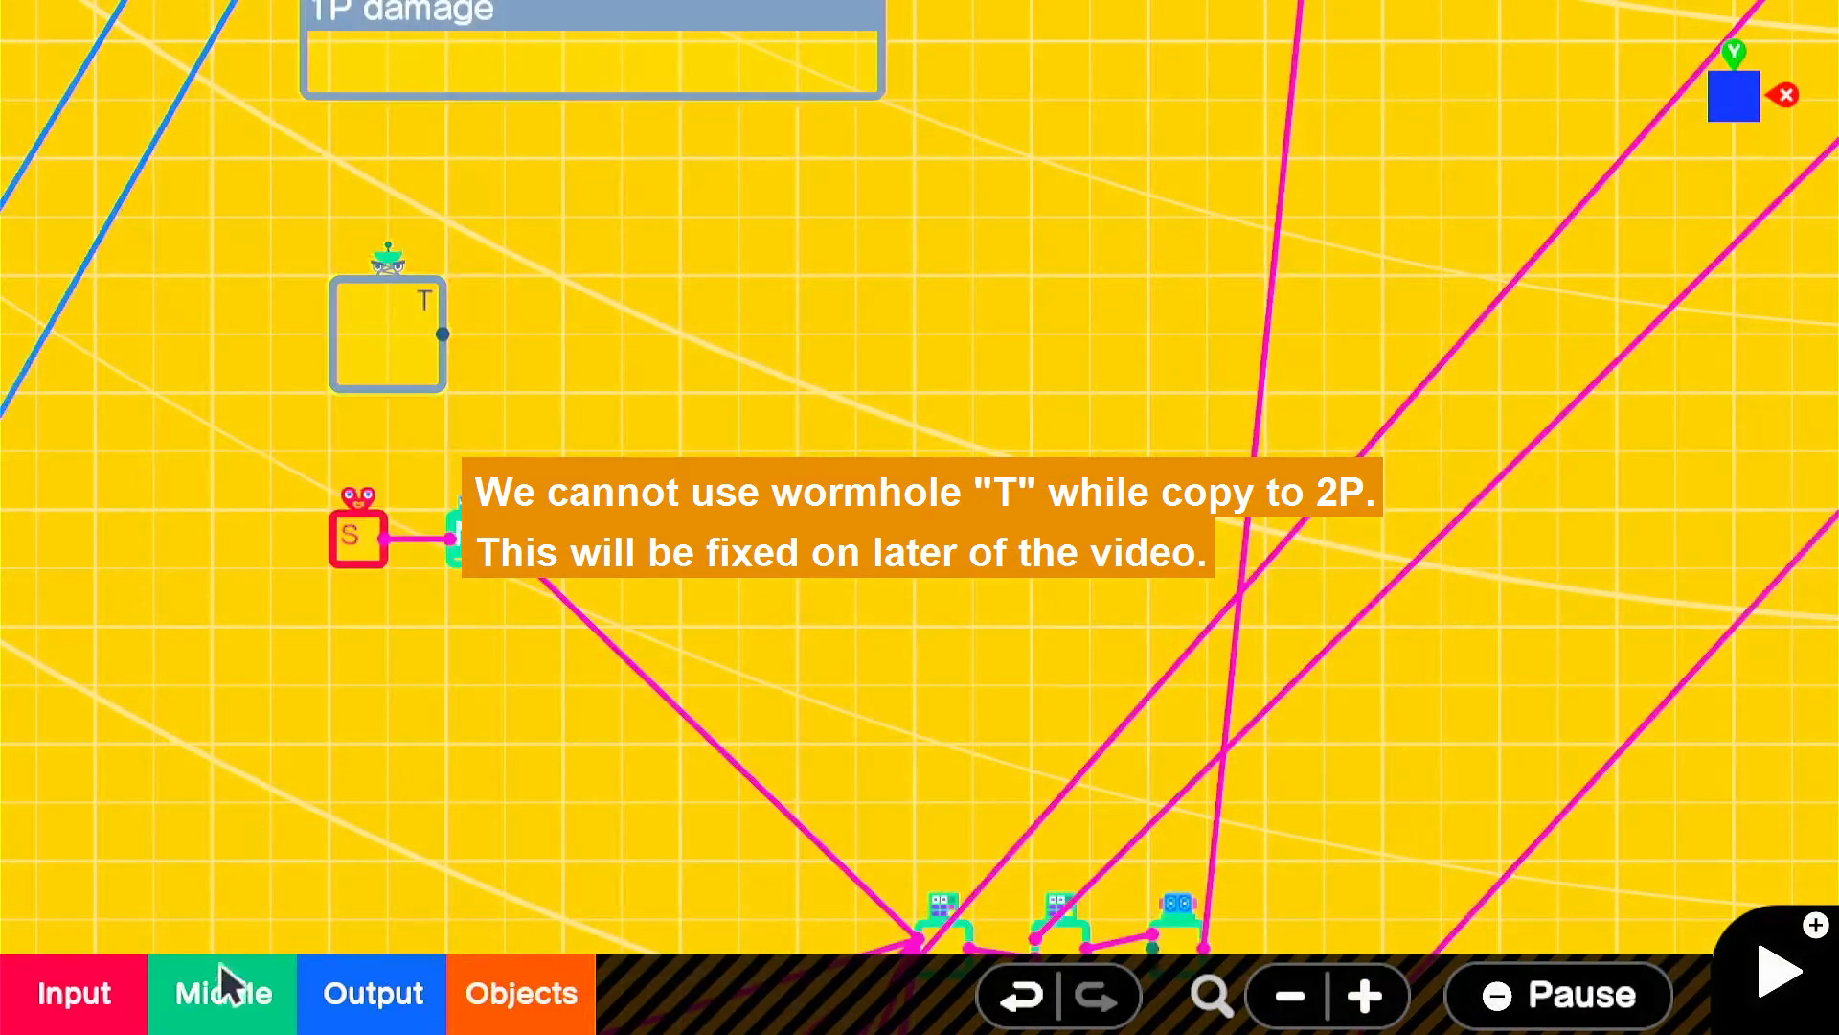
- Add a Trigger from 0 nodon beside wormhole exit T and connect the wormhole's output to it
{"action": "left_click", "coordinate": [224, 993]}
{"action": "left_click", "coordinate": [388, 316]}
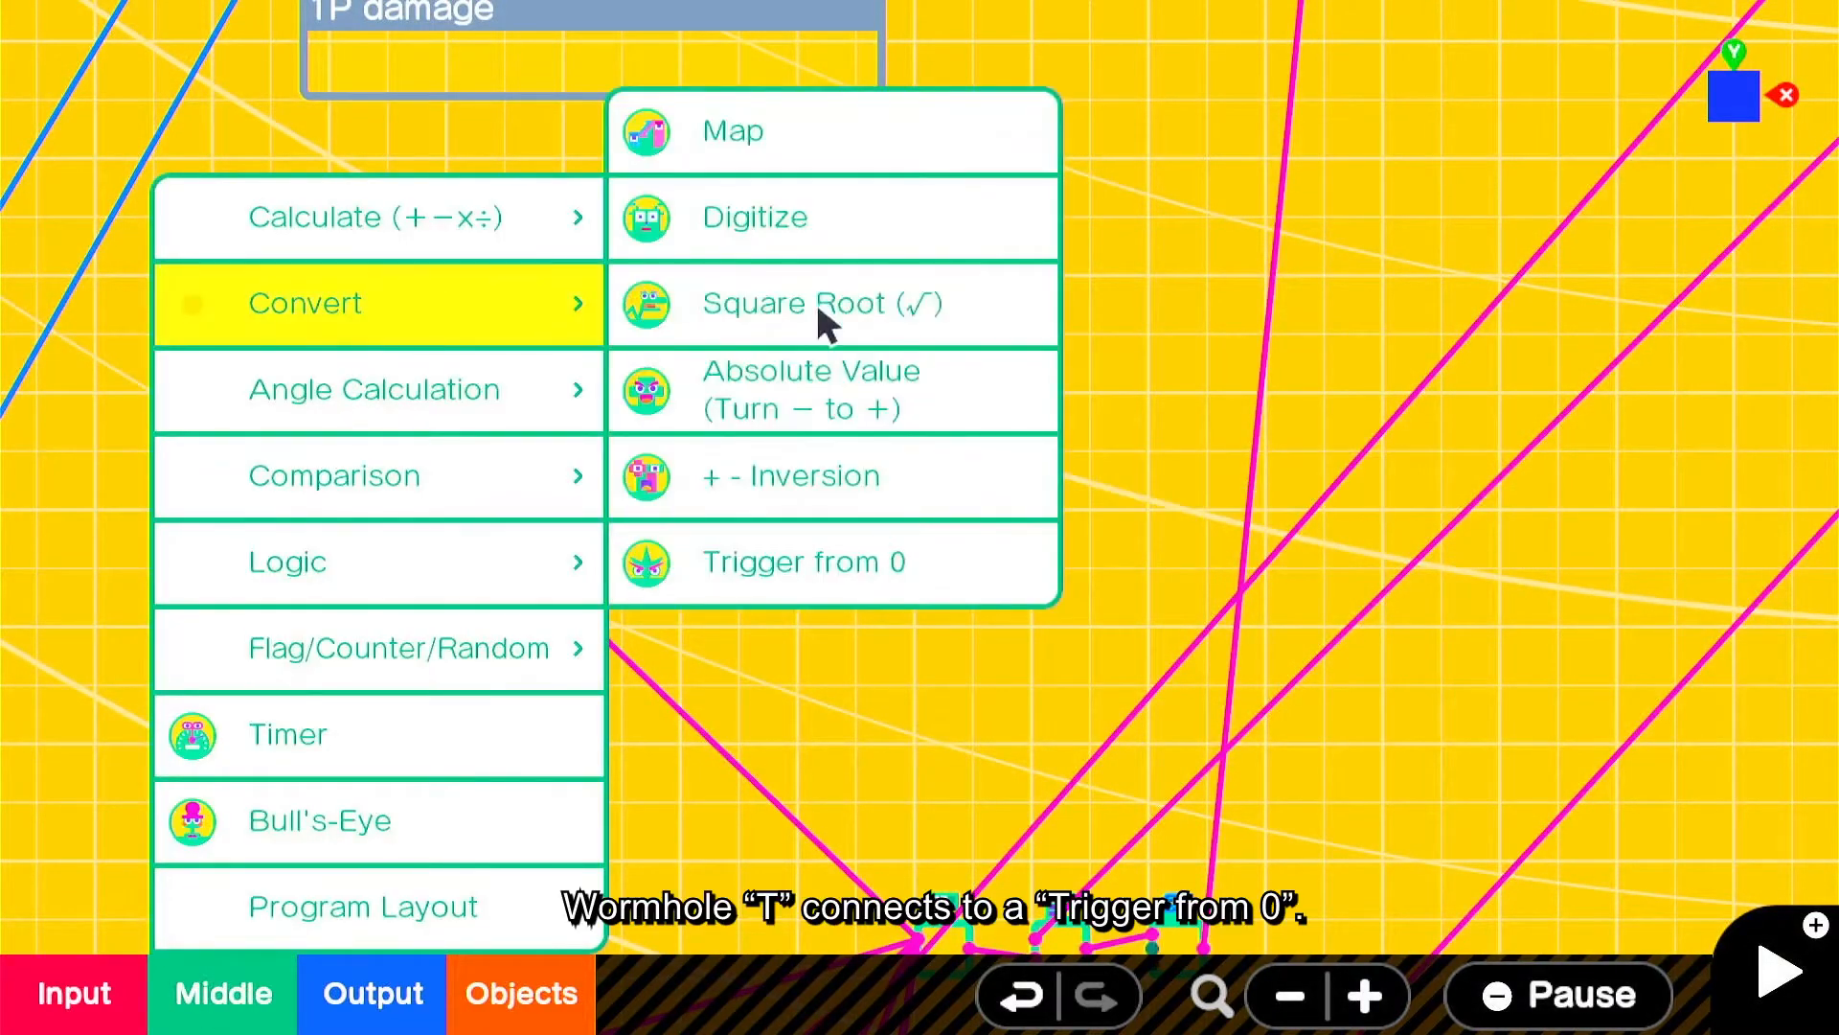
{"action": "left_click", "coordinate": [801, 587]}
{"action": "left_click_drag", "start_coordinate": [911, 566], "coordinate": [603, 410]}
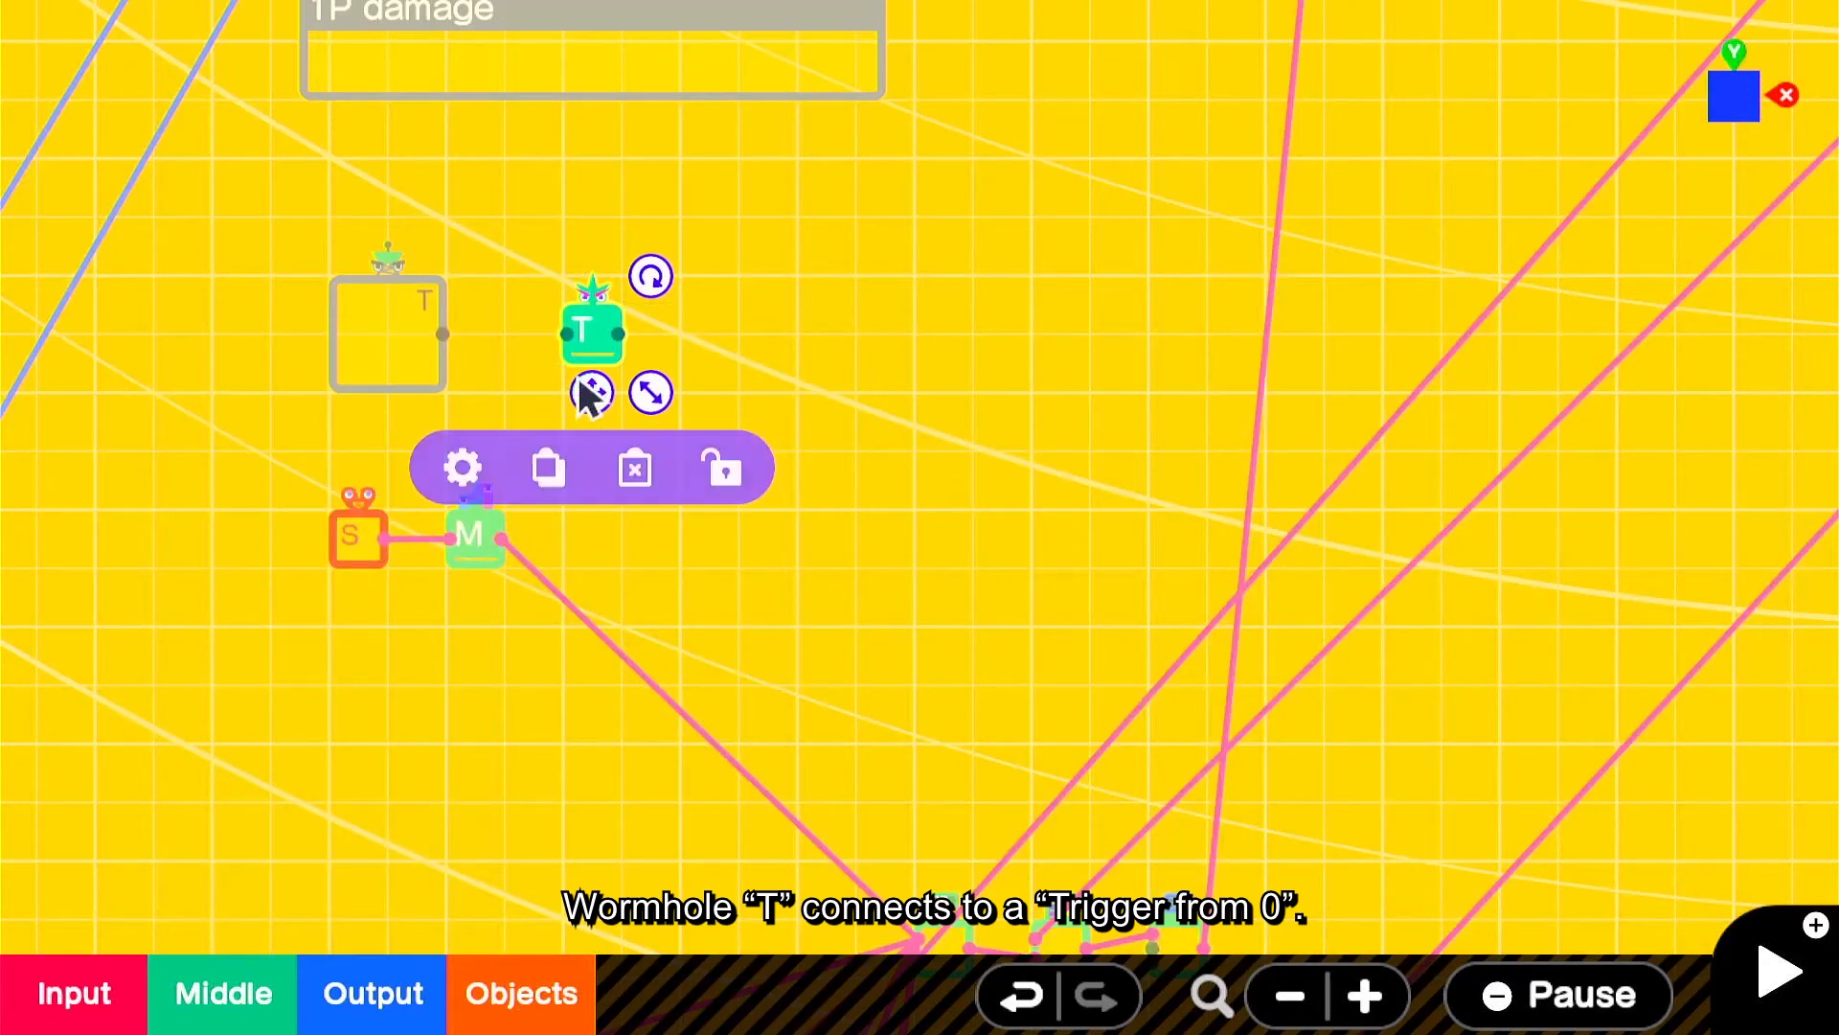
{"action": "left_click", "coordinate": [556, 358]}
- Add a Map nodon beside the Trigger from 0 and connect the trigger's output to the Map's input
{"action": "left_click", "coordinate": [215, 997]}
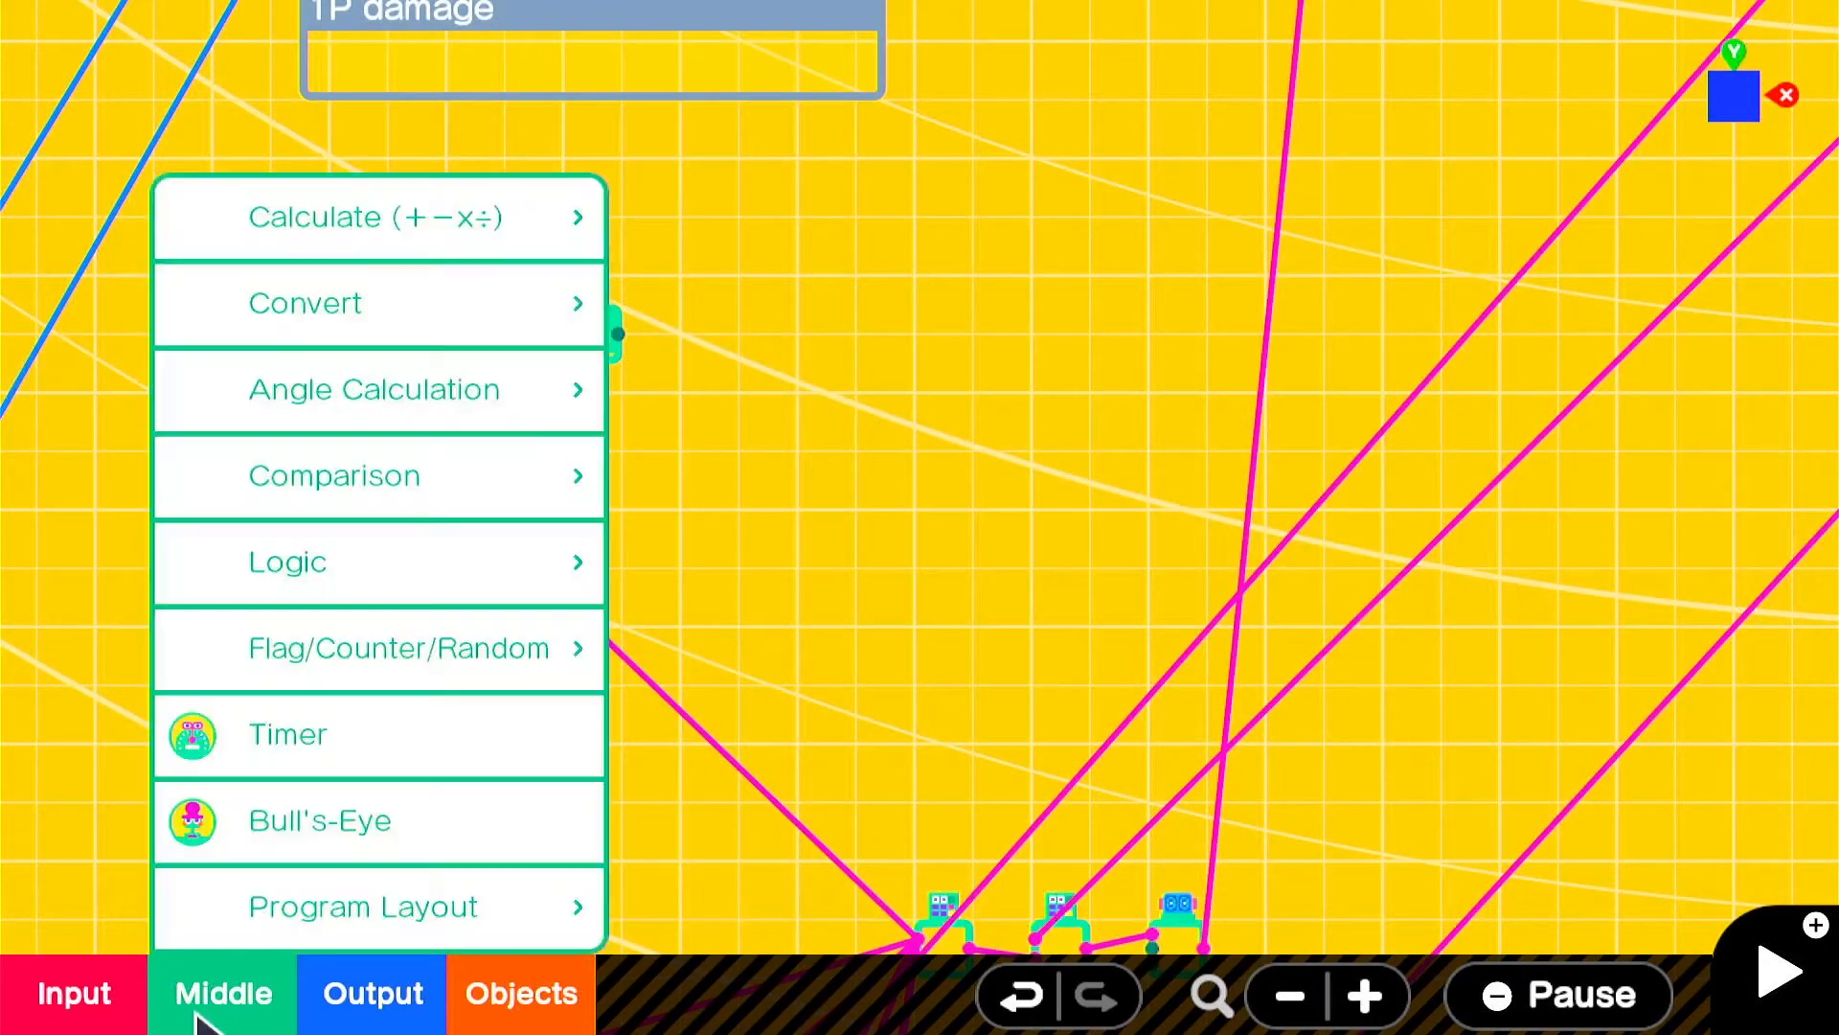
{"action": "left_click", "coordinate": [536, 303]}
{"action": "left_click", "coordinate": [900, 145]}
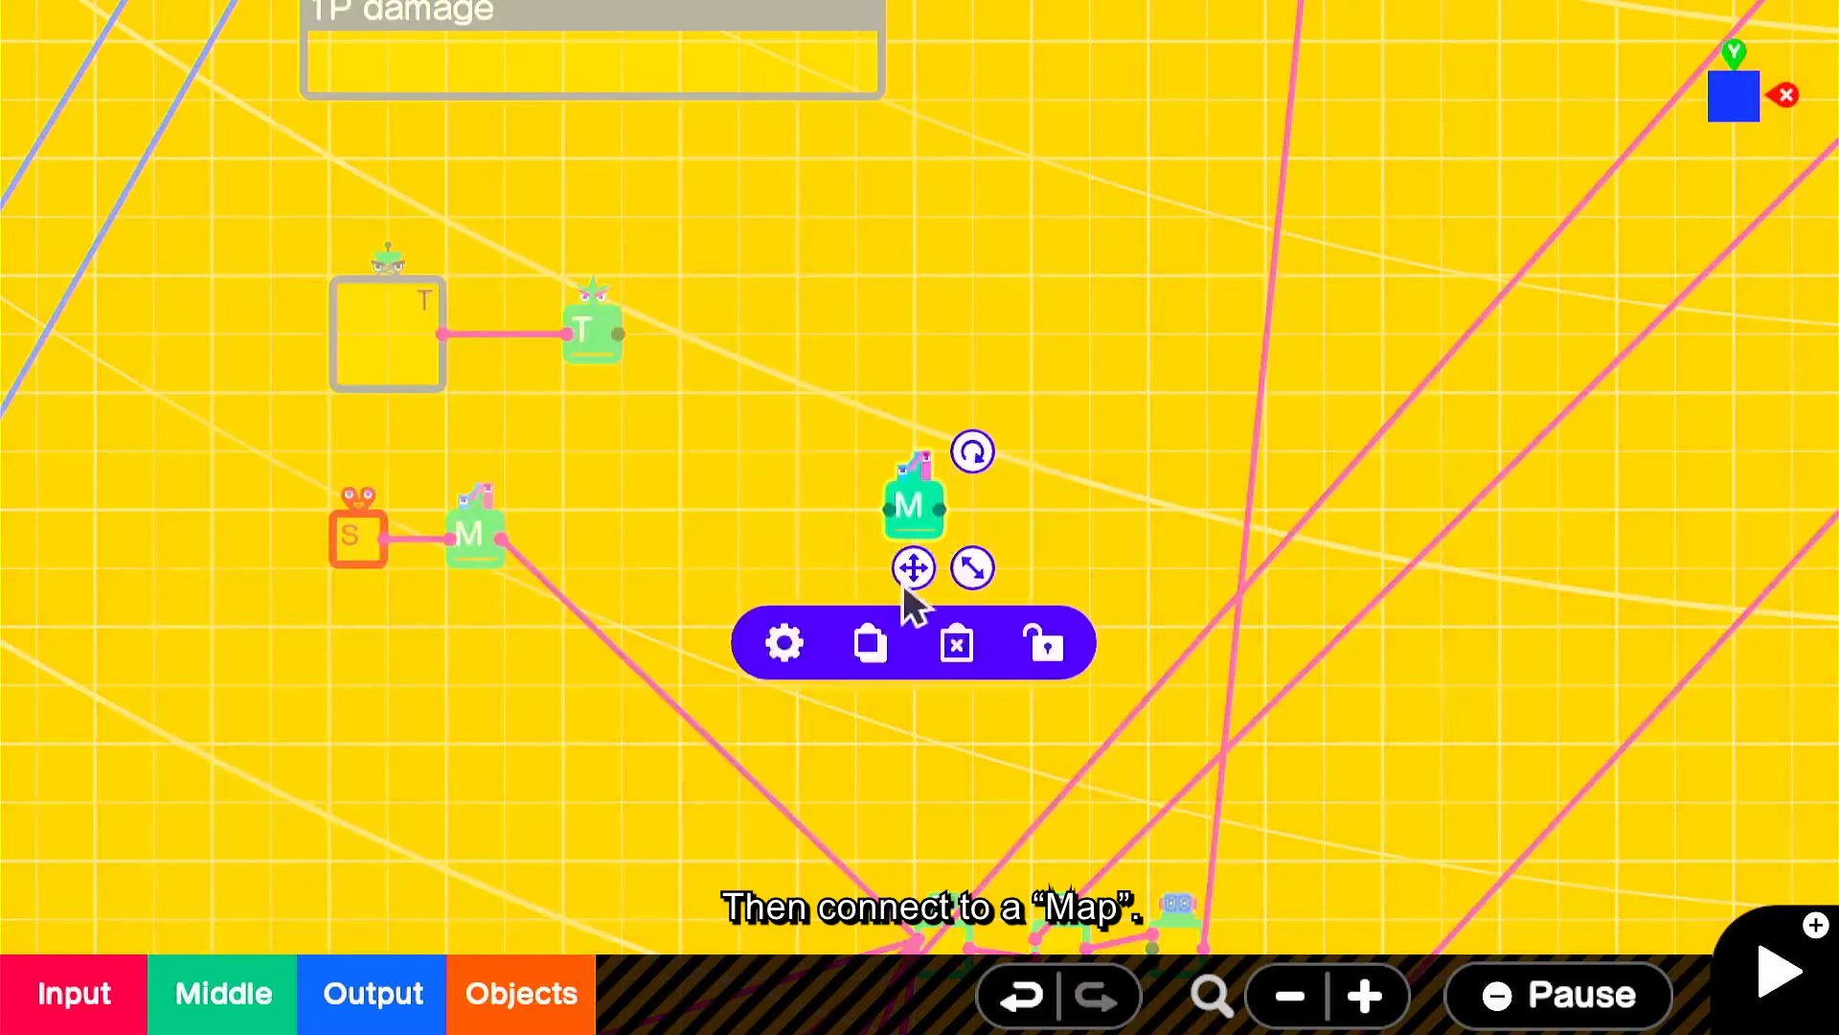
{"action": "left_click_drag", "start_coordinate": [911, 563], "coordinate": [714, 403]}
{"action": "left_click", "coordinate": [594, 280]}
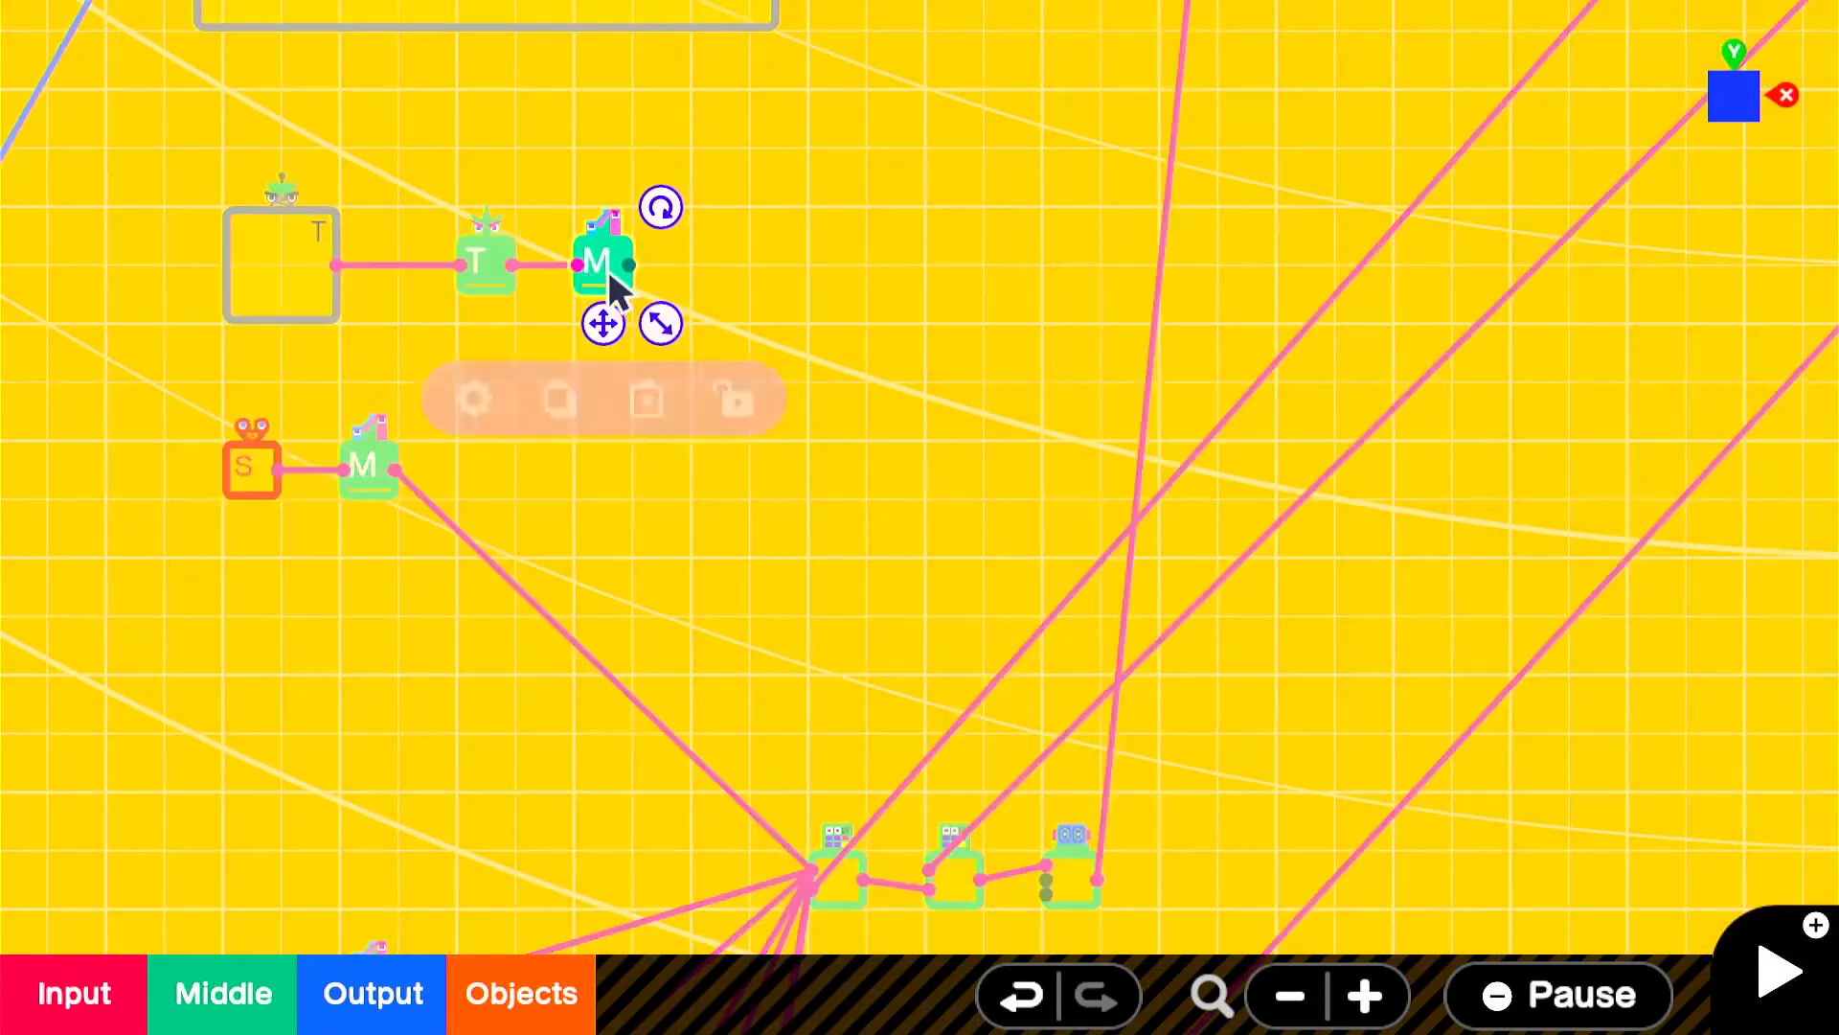
- Set the Map's output range to 0.00–430.00 and connect its output to the damage counter's count-up input
{"action": "left_click", "coordinate": [475, 399]}
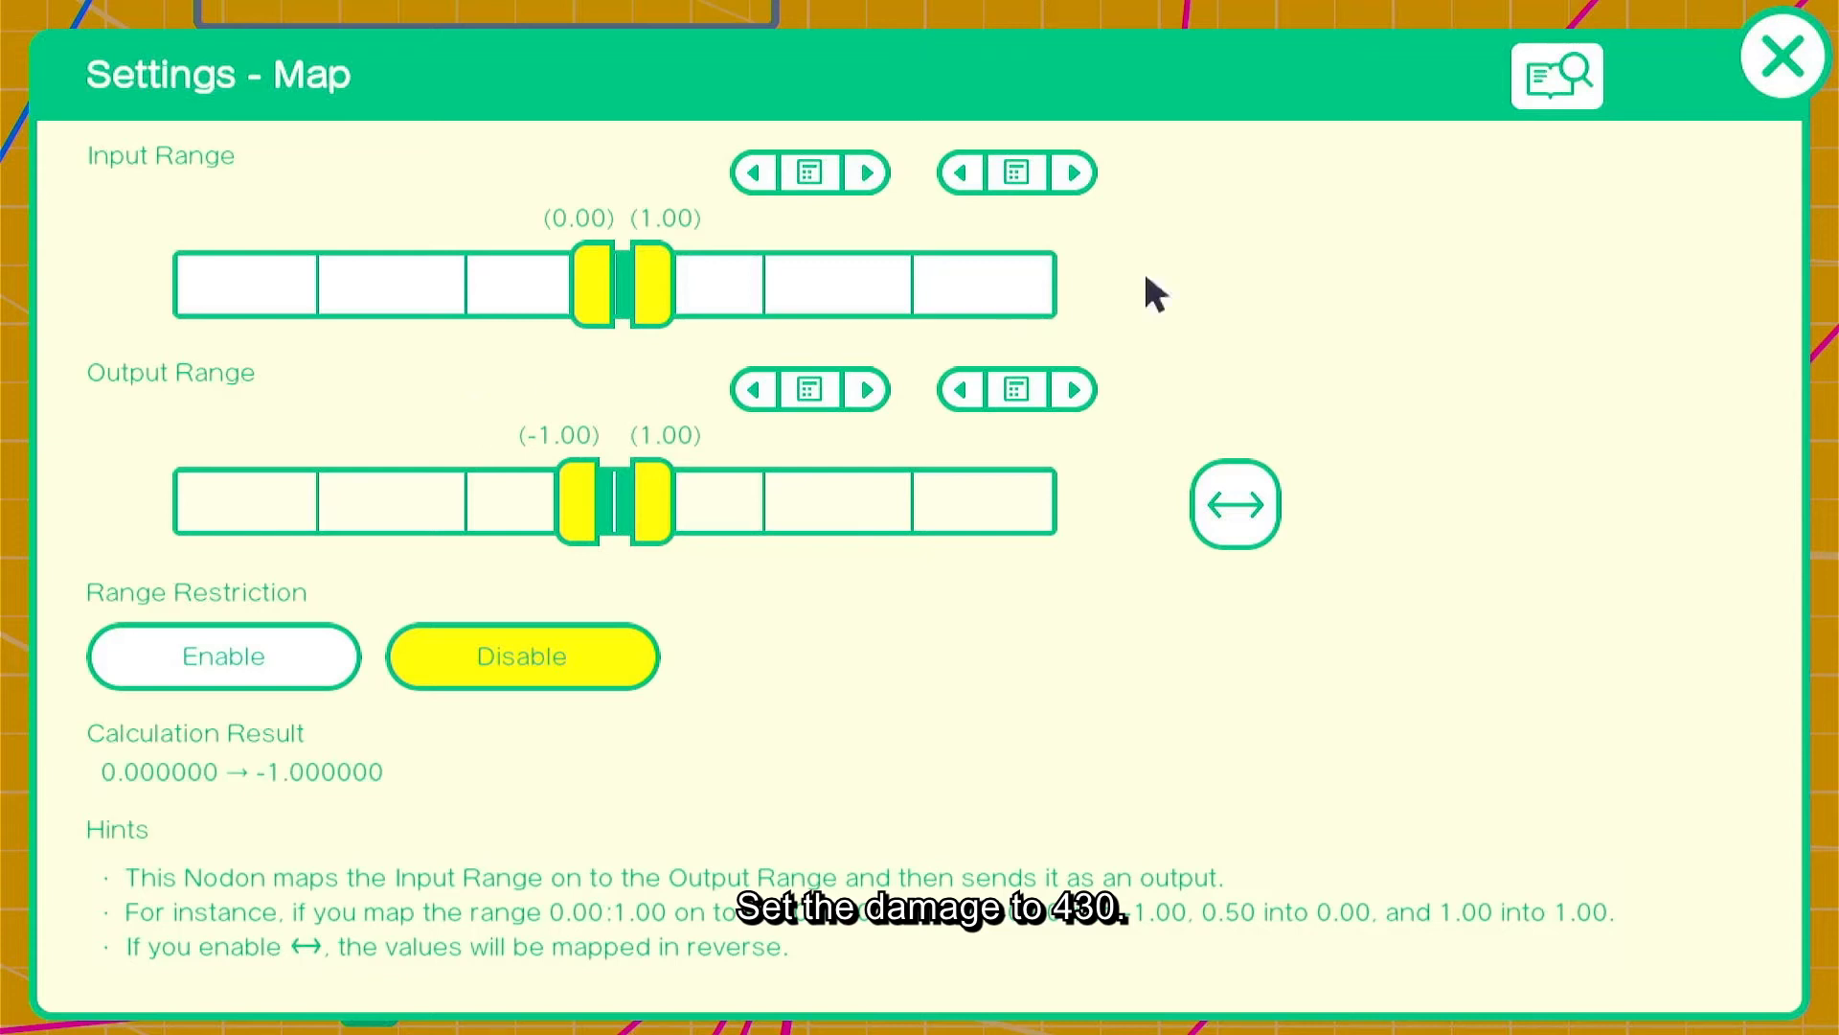
{"action": "left_click", "coordinate": [867, 389]}
{"action": "left_click", "coordinate": [1013, 390]}
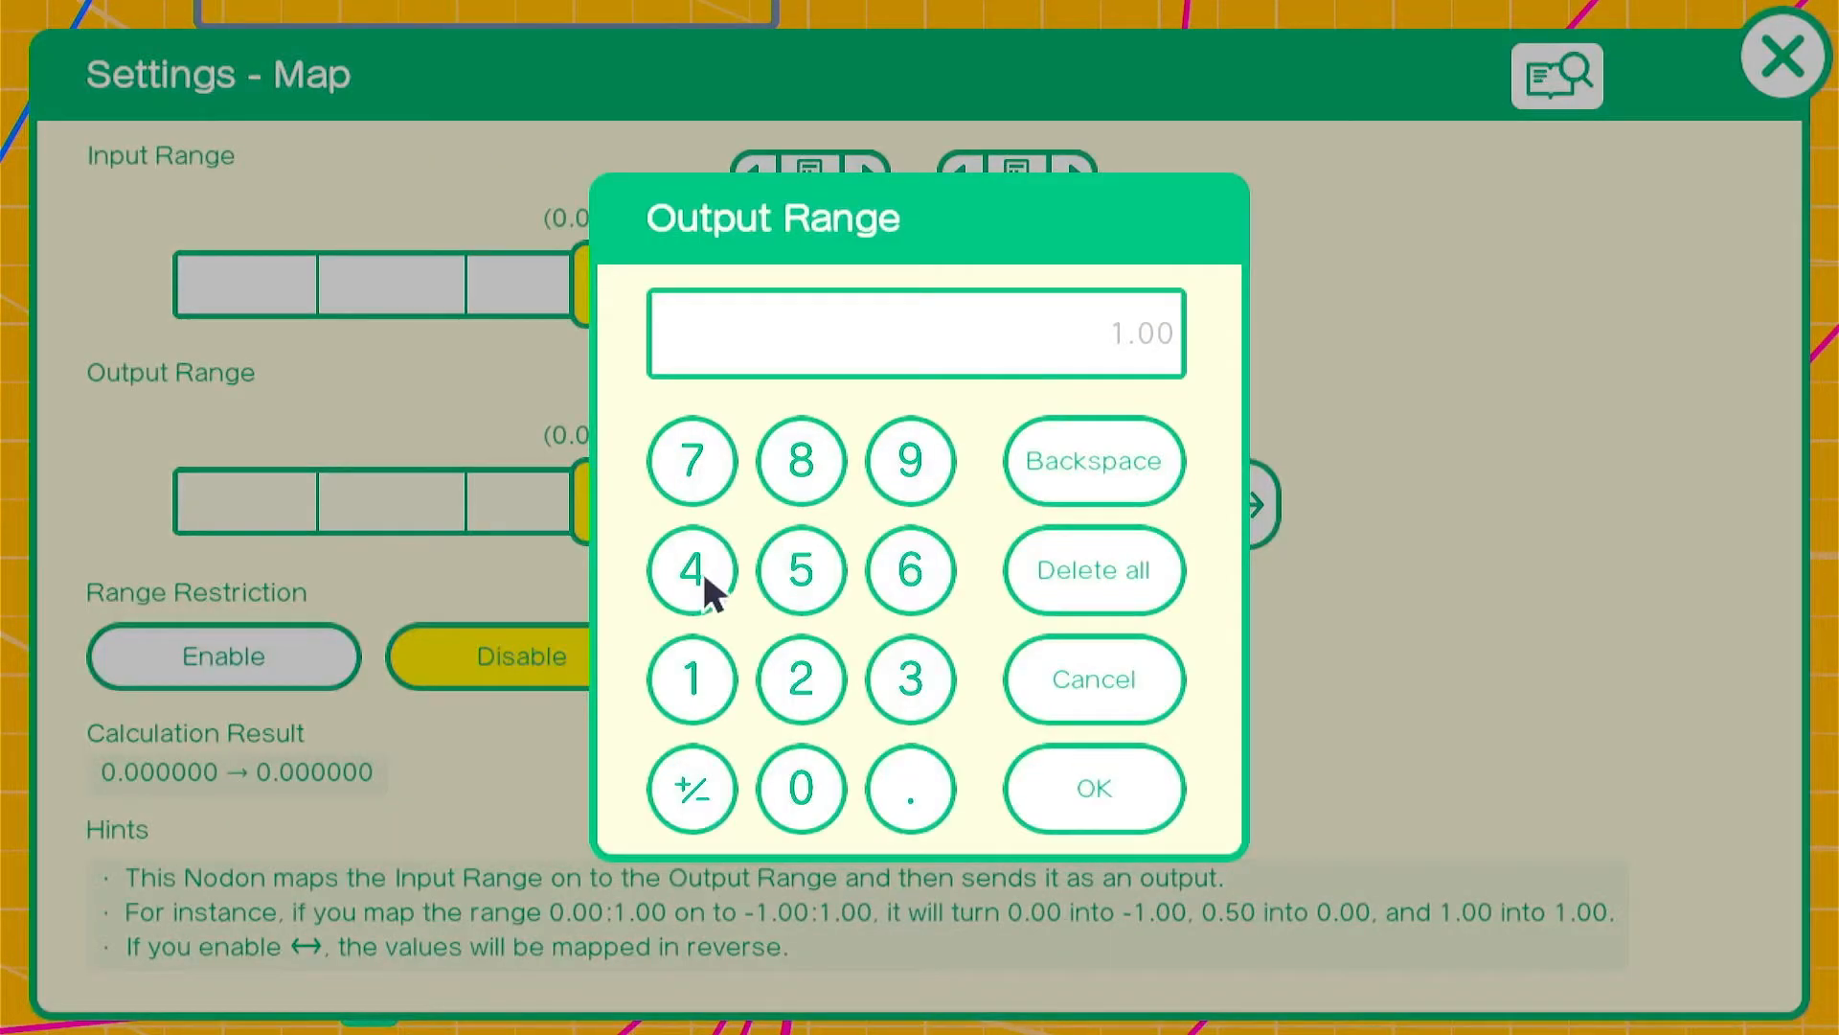
{"action": "left_click", "coordinate": [1094, 788]}
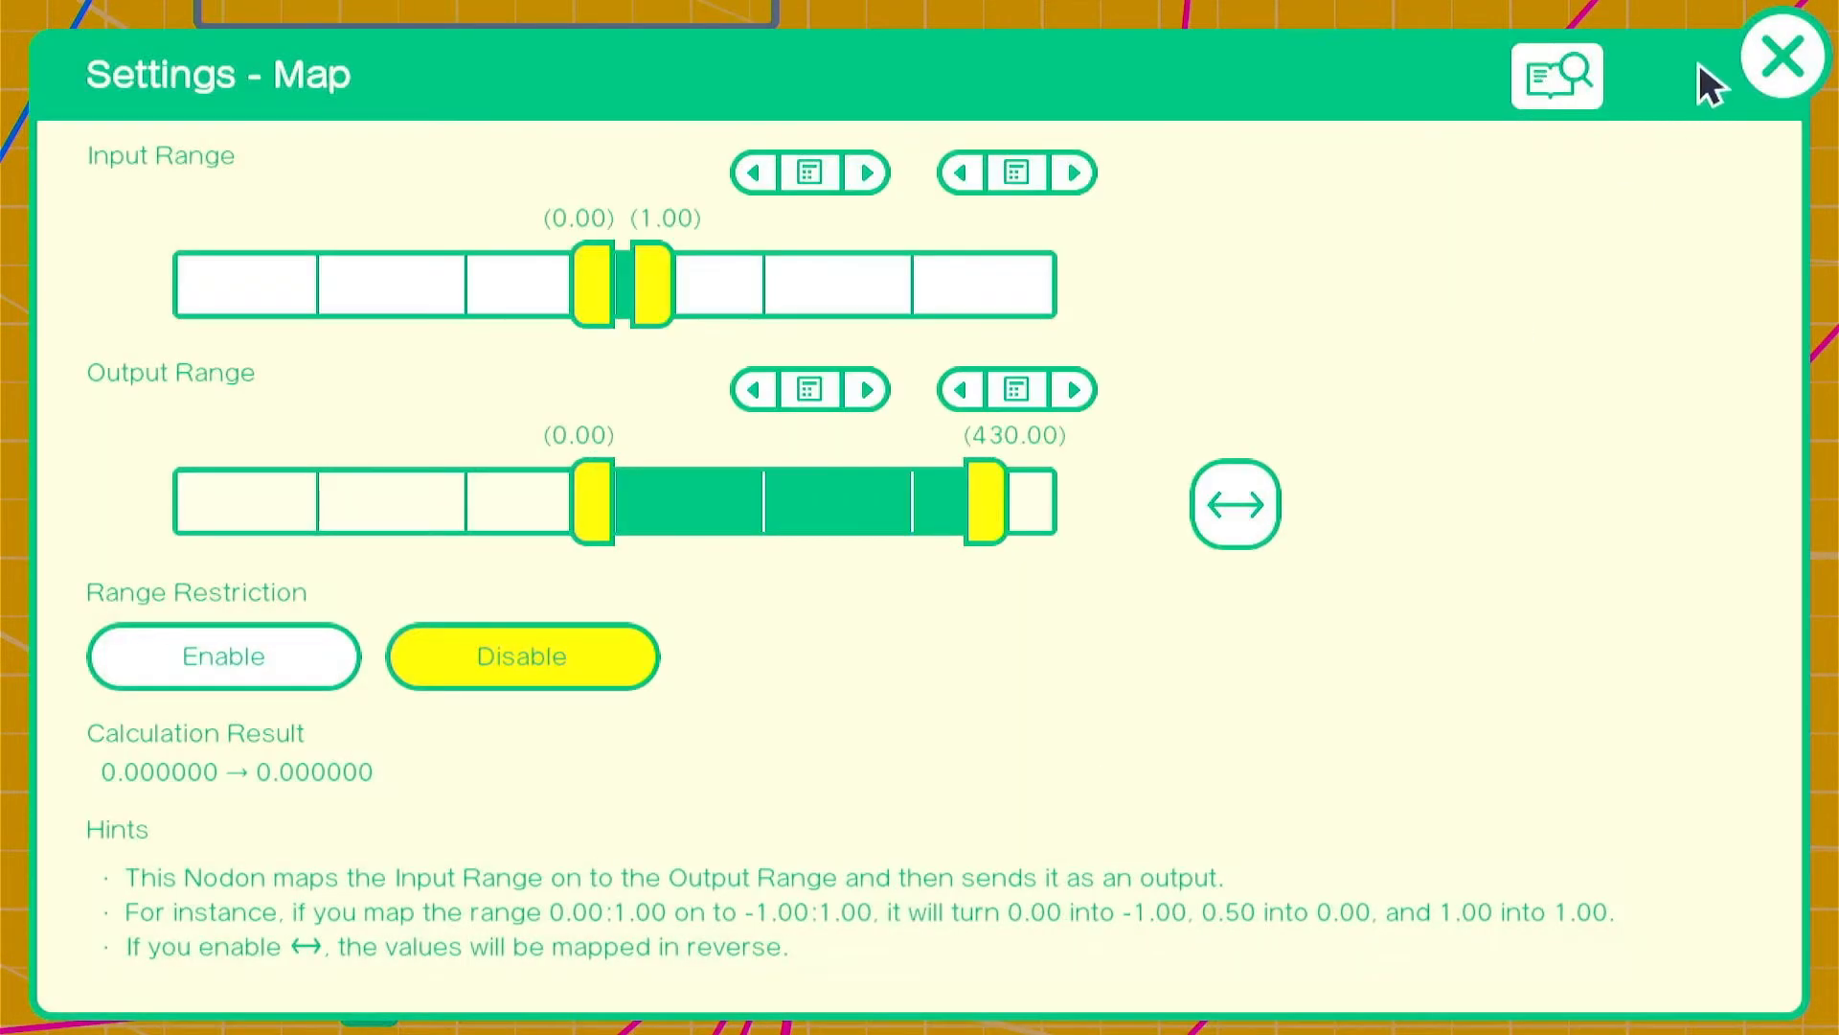
{"action": "left_click", "coordinate": [1782, 56]}
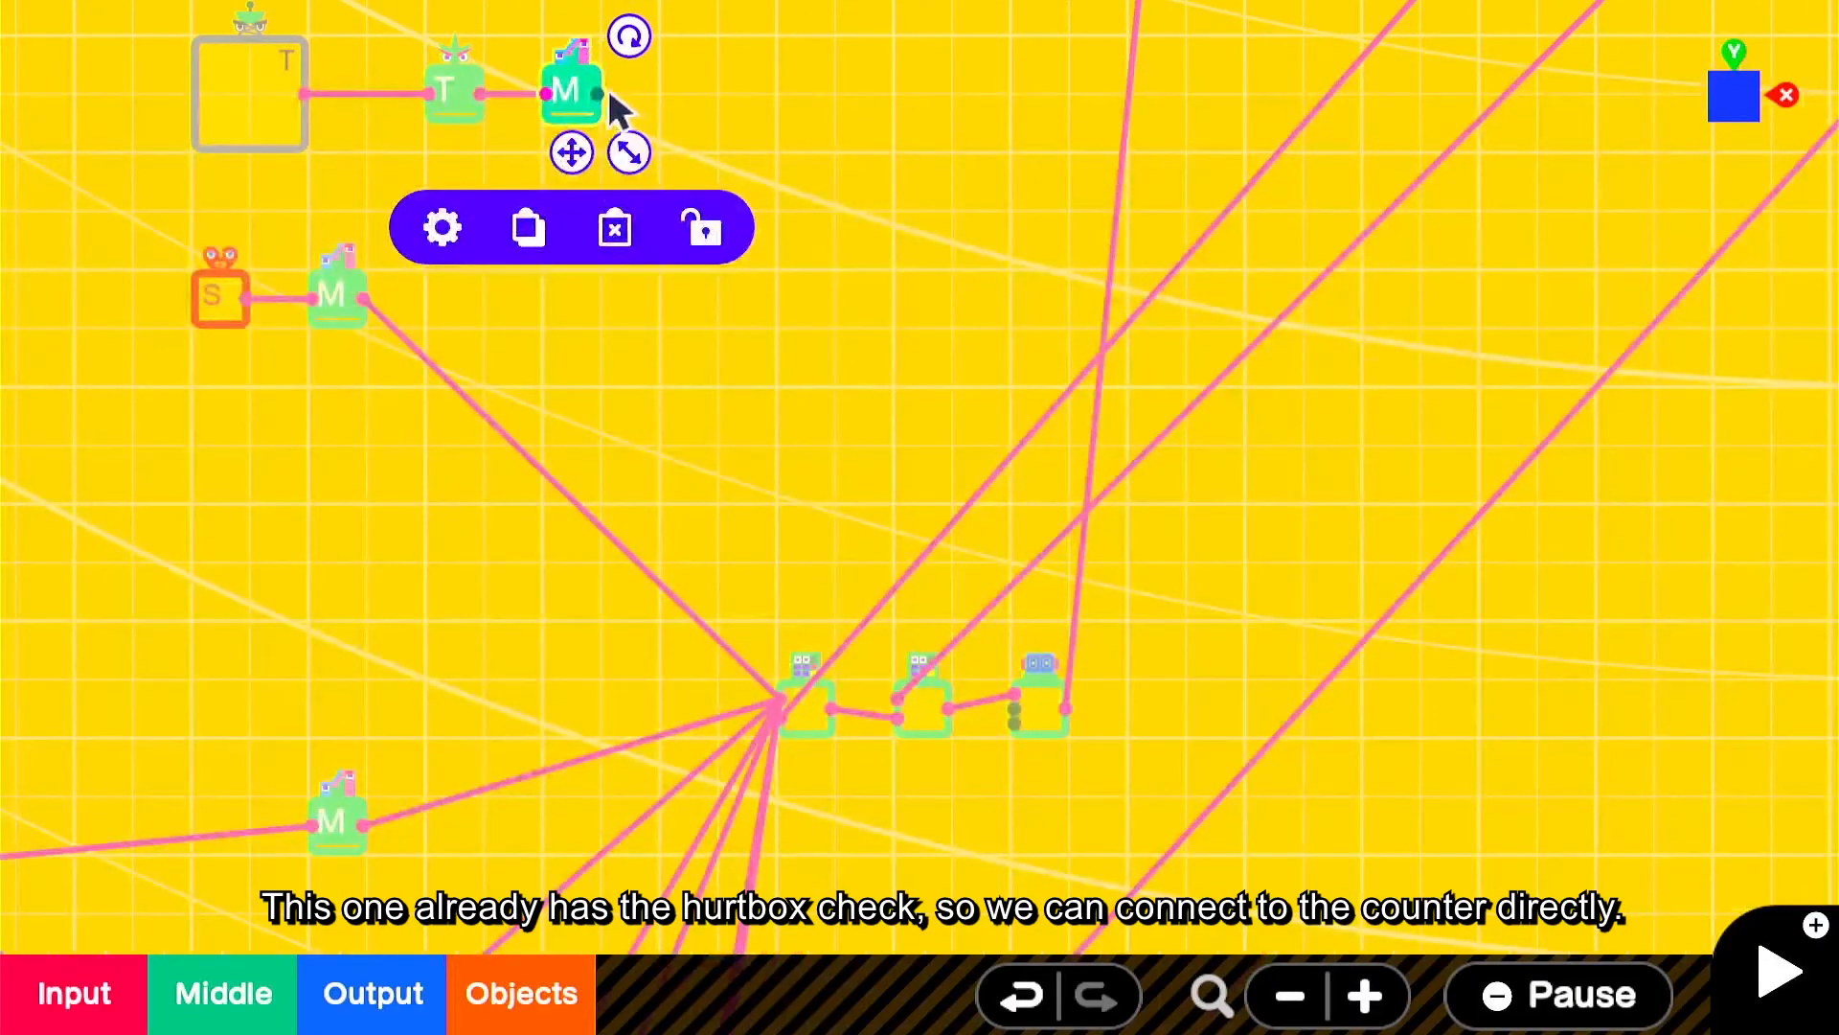
{"action": "left_click_drag", "start_coordinate": [599, 88], "coordinate": [1044, 668]}
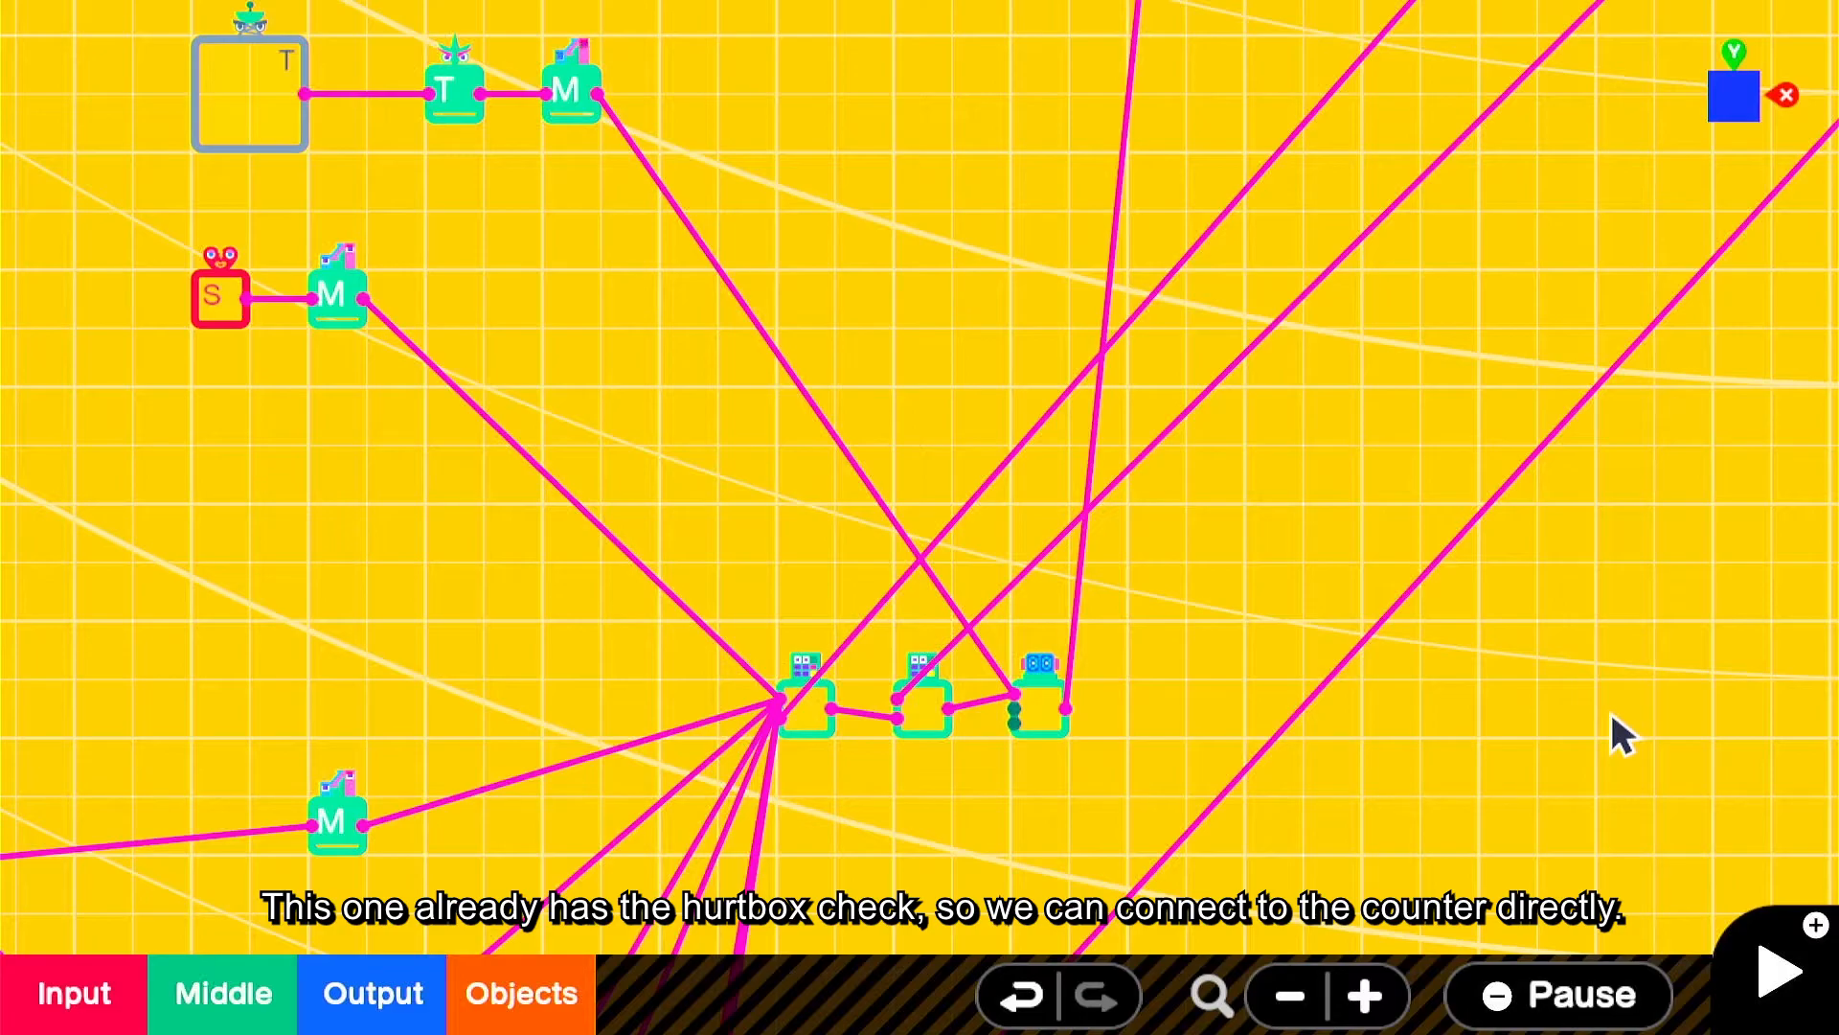
- Run the game to test the super move's damage on the life bar, and return to the program
{"action": "key", "text": "plus"}
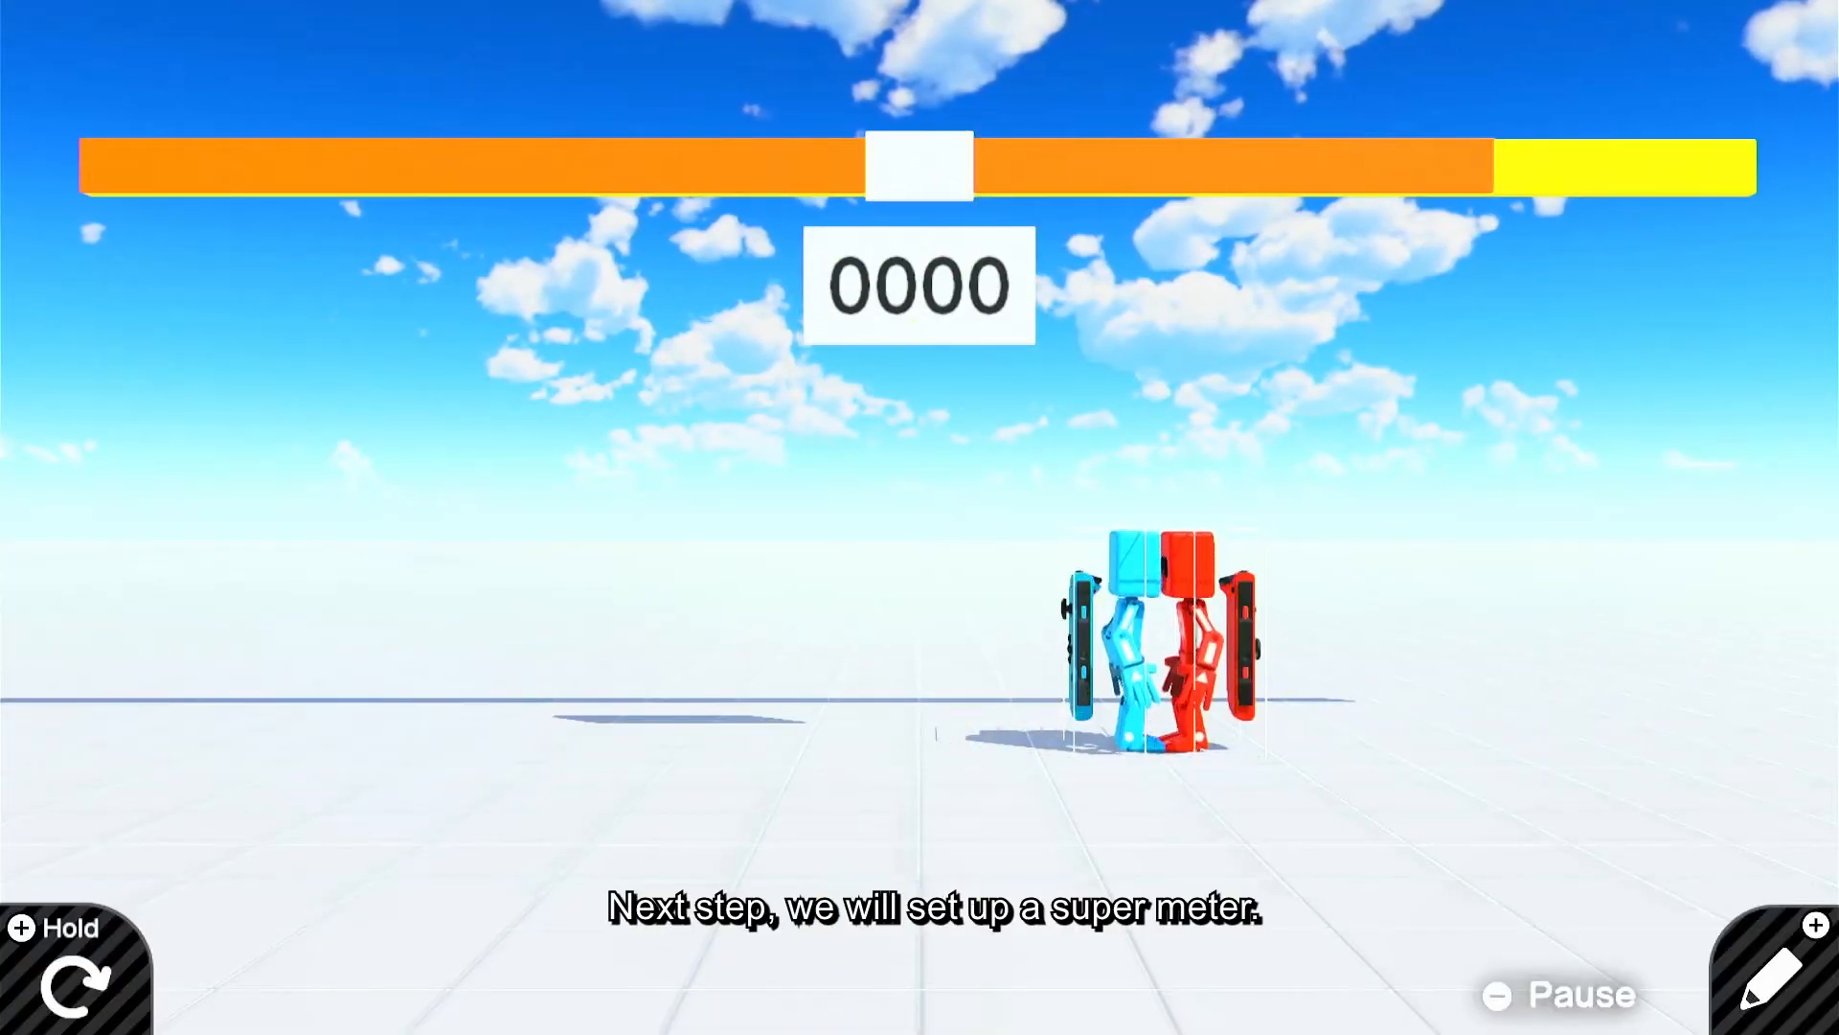
{"action": "key", "text": "plus"}
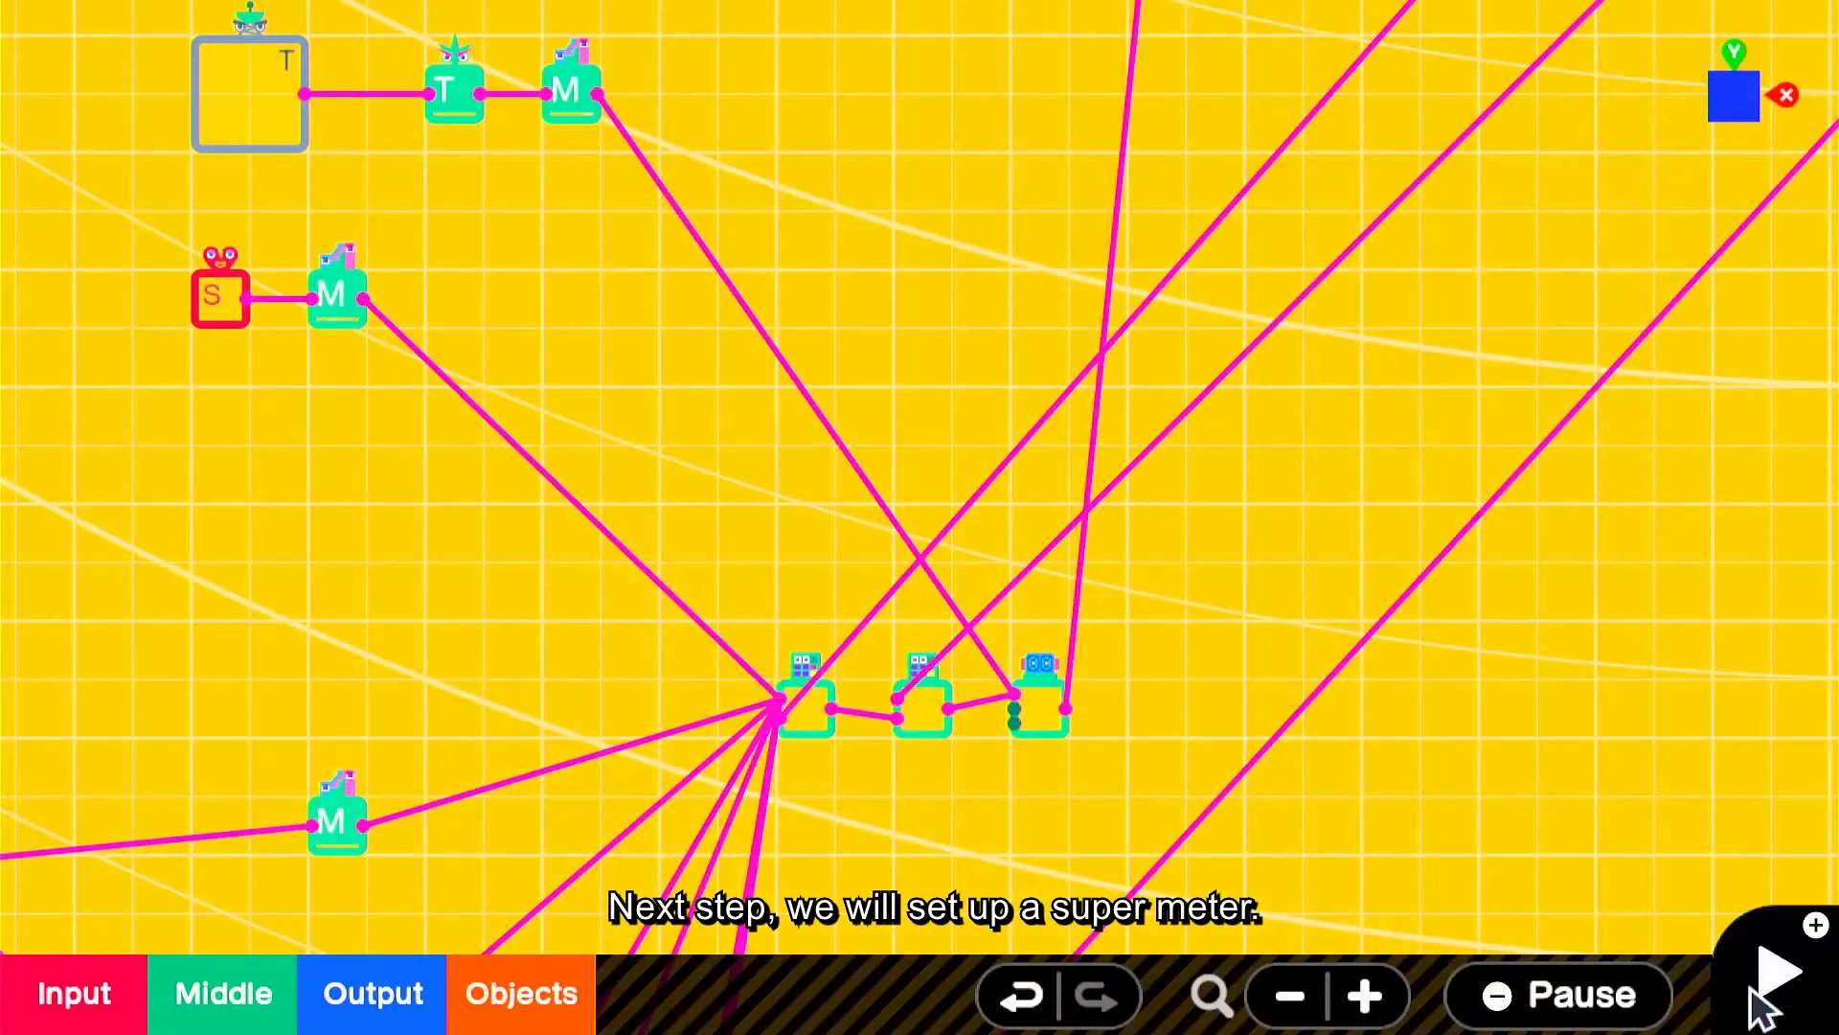
{"action": "left_click", "coordinate": [1777, 972]}
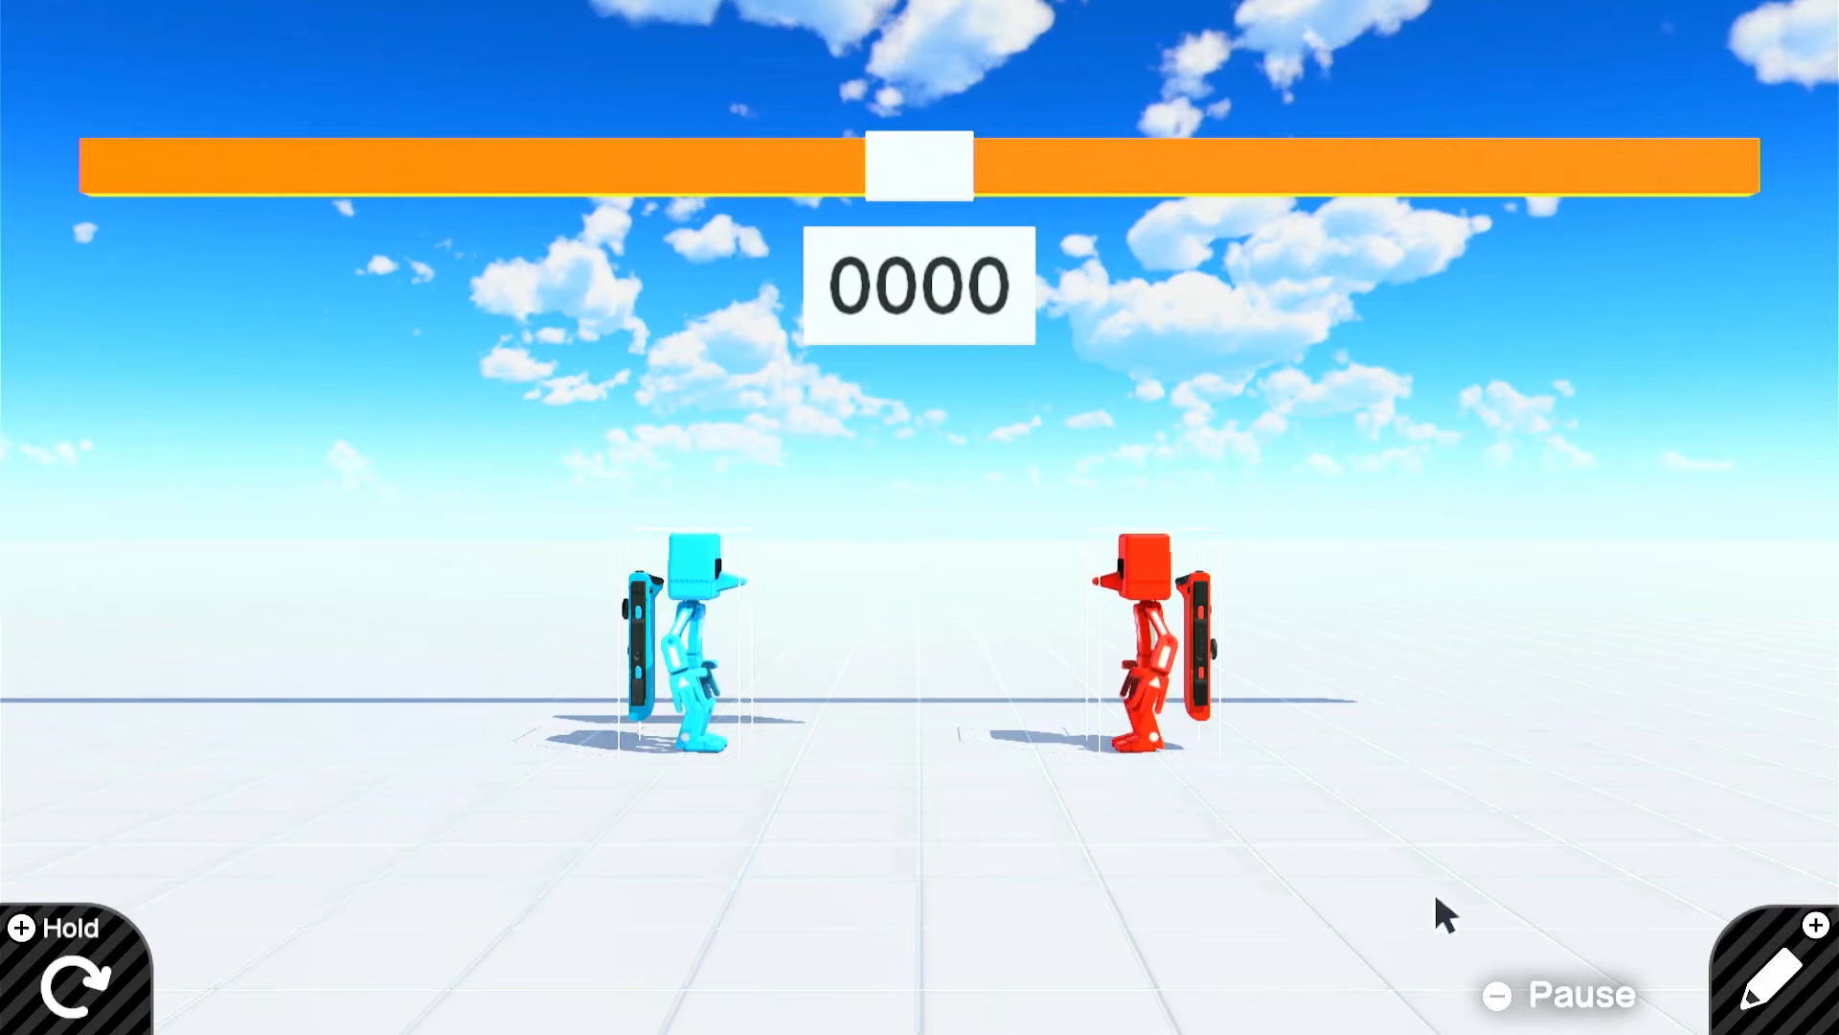
{"action": "left_click", "coordinate": [1792, 1004]}
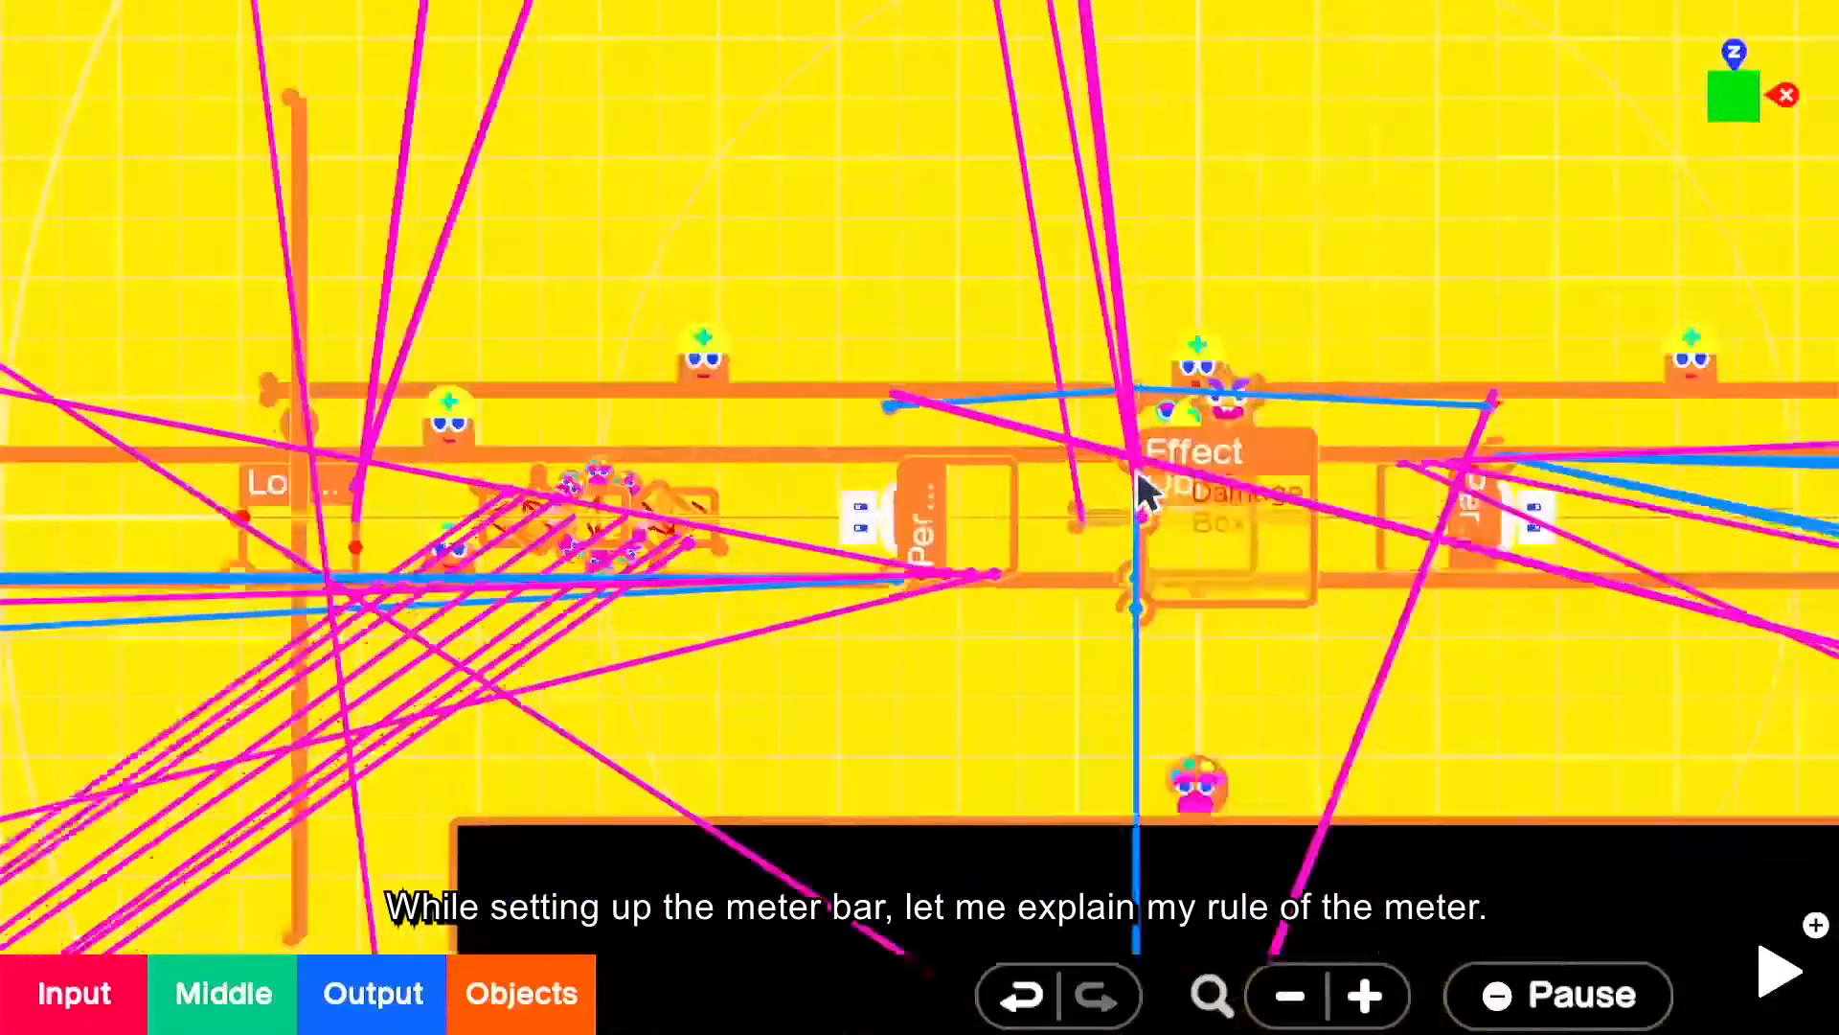
- Duplicate the box joining the two life bars and move the copy clear of the original in the top view
{"action": "scroll", "coordinate": [1137, 492], "scroll_direction": "down", "scroll_amount": 5}
{"action": "scroll", "coordinate": [1051, 490], "scroll_direction": "up", "scroll_amount": 5}
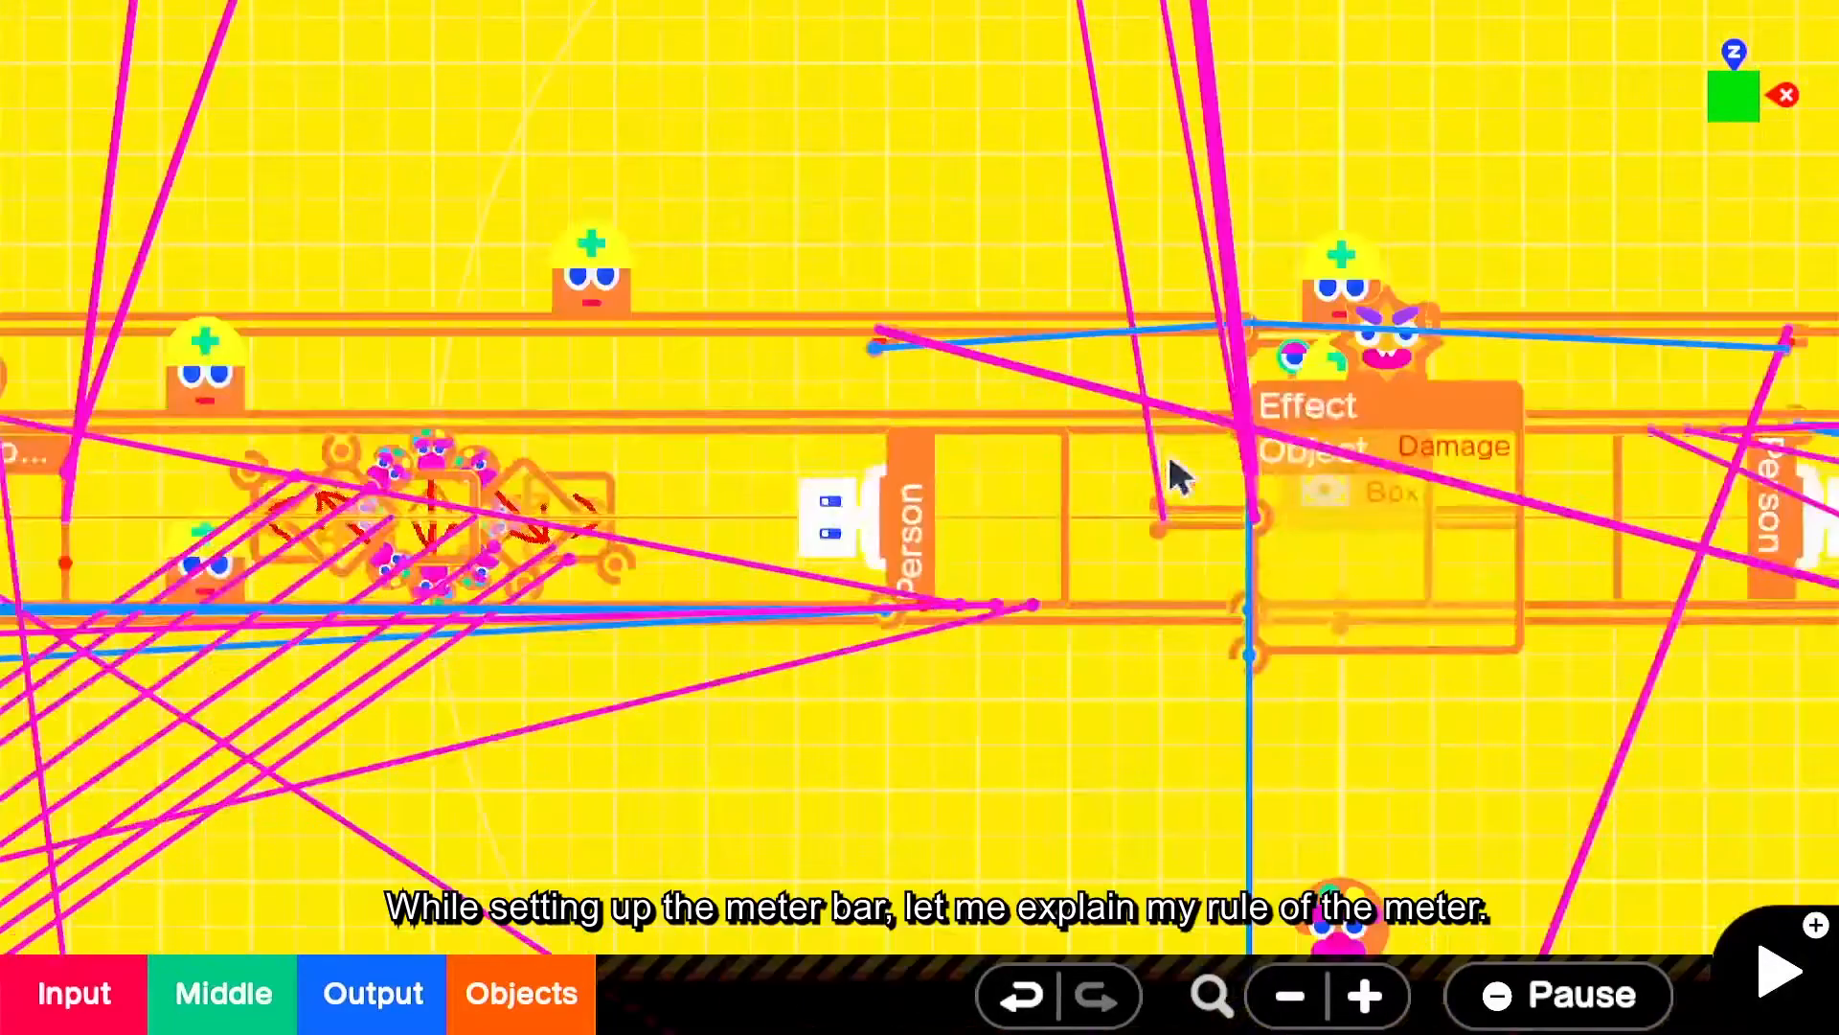
{"action": "scroll", "coordinate": [1044, 566], "scroll_direction": "down", "scroll_amount": 2}
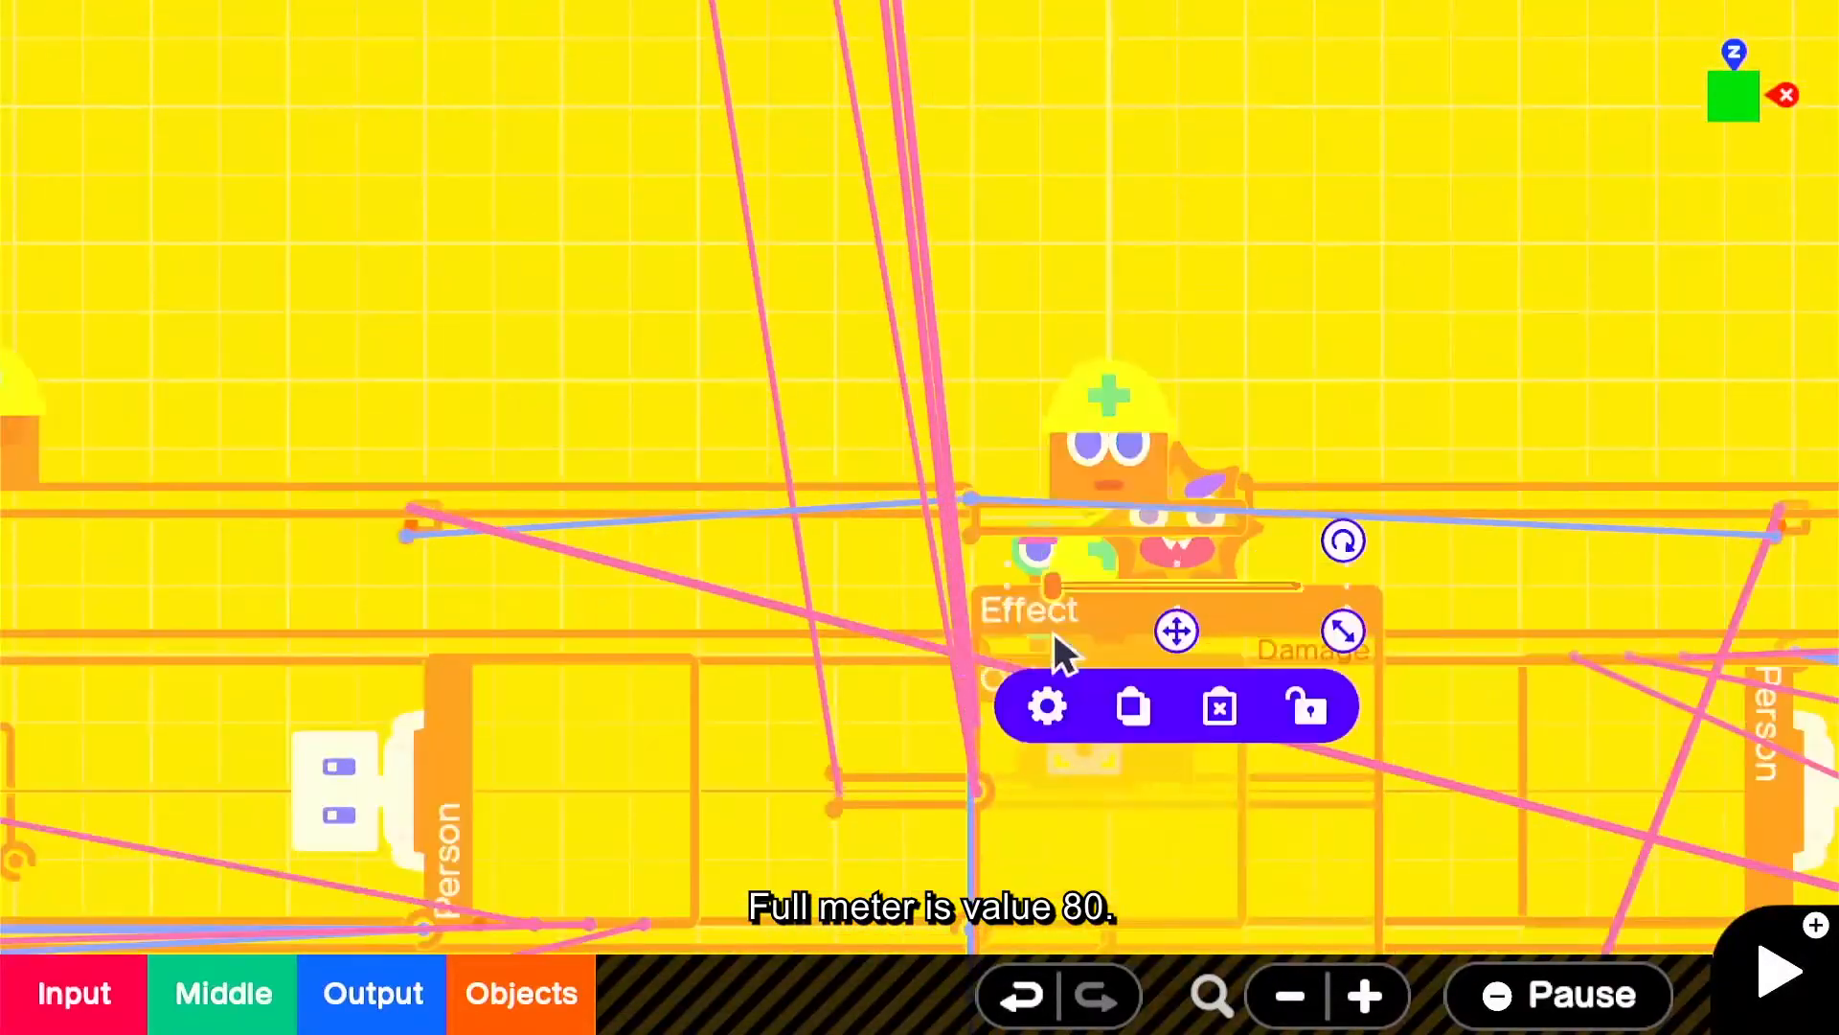
{"action": "left_click_drag", "start_coordinate": [1109, 561], "coordinate": [1108, 285]}
{"action": "left_click", "coordinate": [1112, 216]}
- Set the copied box's Y size to 0.10 m and its connection point to Y+ on Y−
{"action": "left_click", "coordinate": [980, 363]}
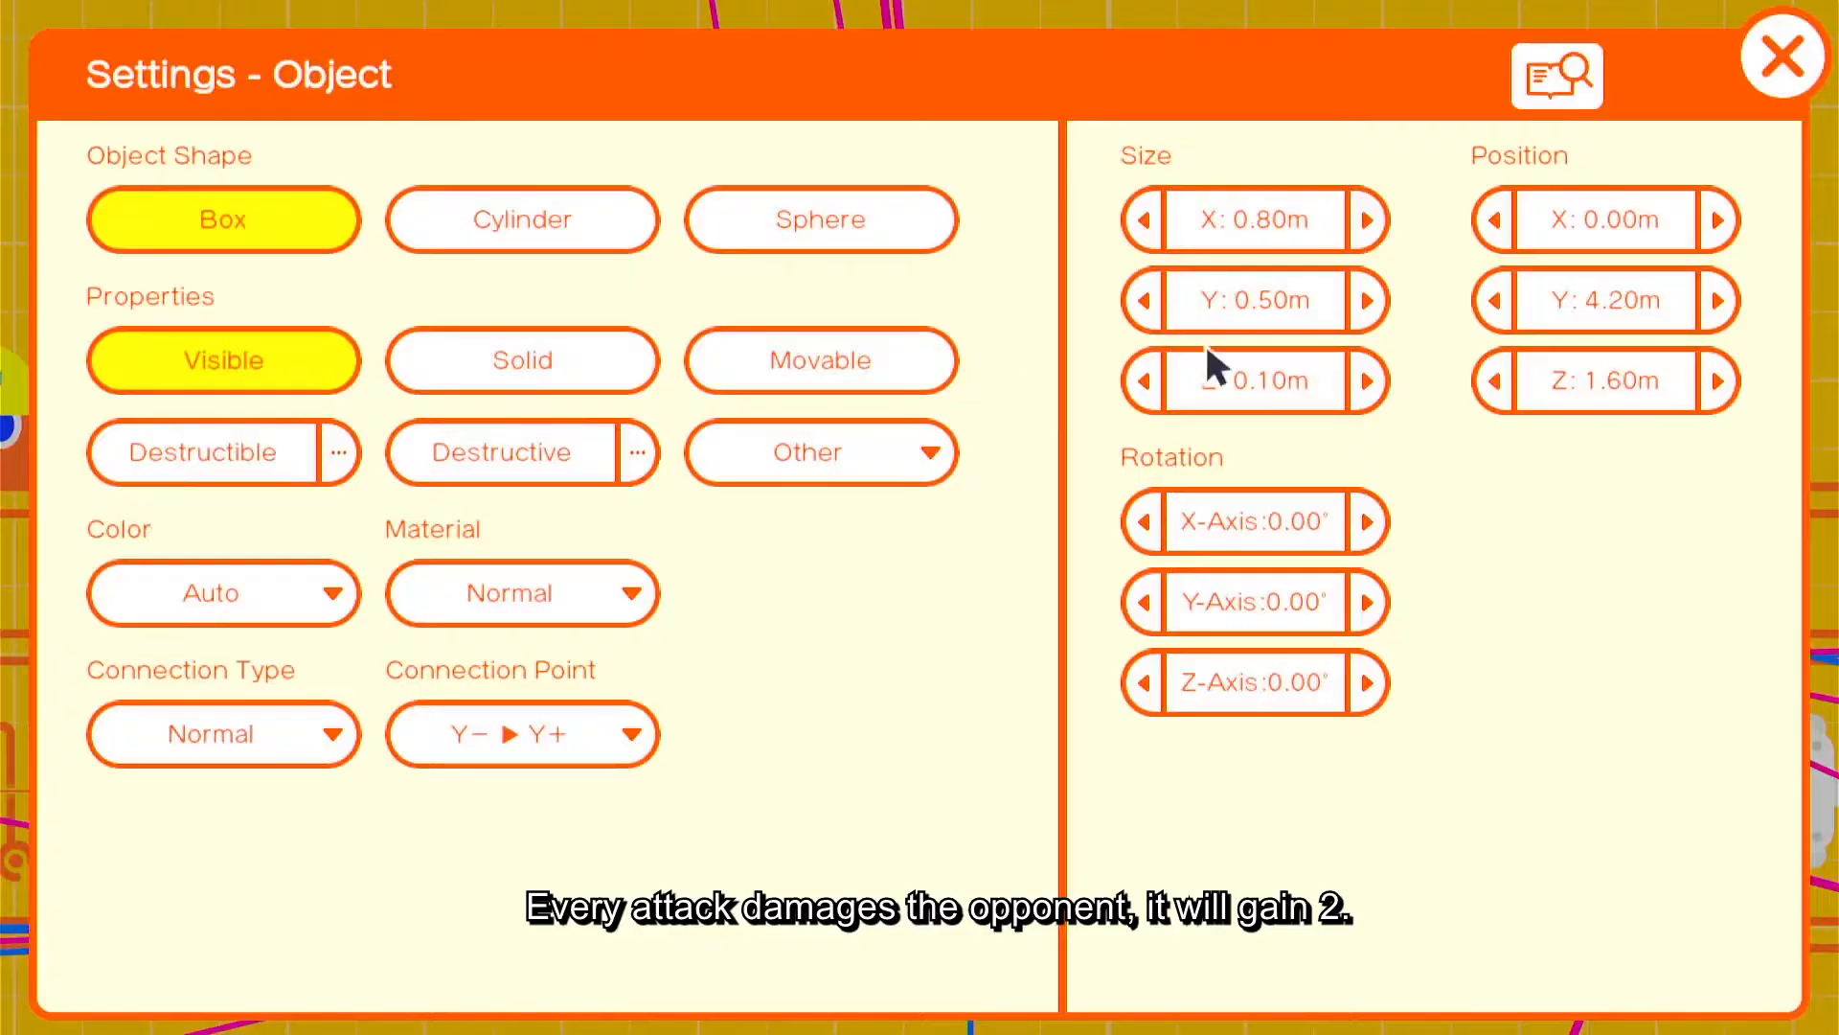
{"action": "left_click", "coordinate": [1204, 293]}
{"action": "left_click", "coordinate": [794, 782]}
{"action": "left_click", "coordinate": [908, 786]}
{"action": "left_click", "coordinate": [695, 678]}
{"action": "left_click", "coordinate": [1091, 786]}
{"action": "left_click", "coordinate": [510, 719]}
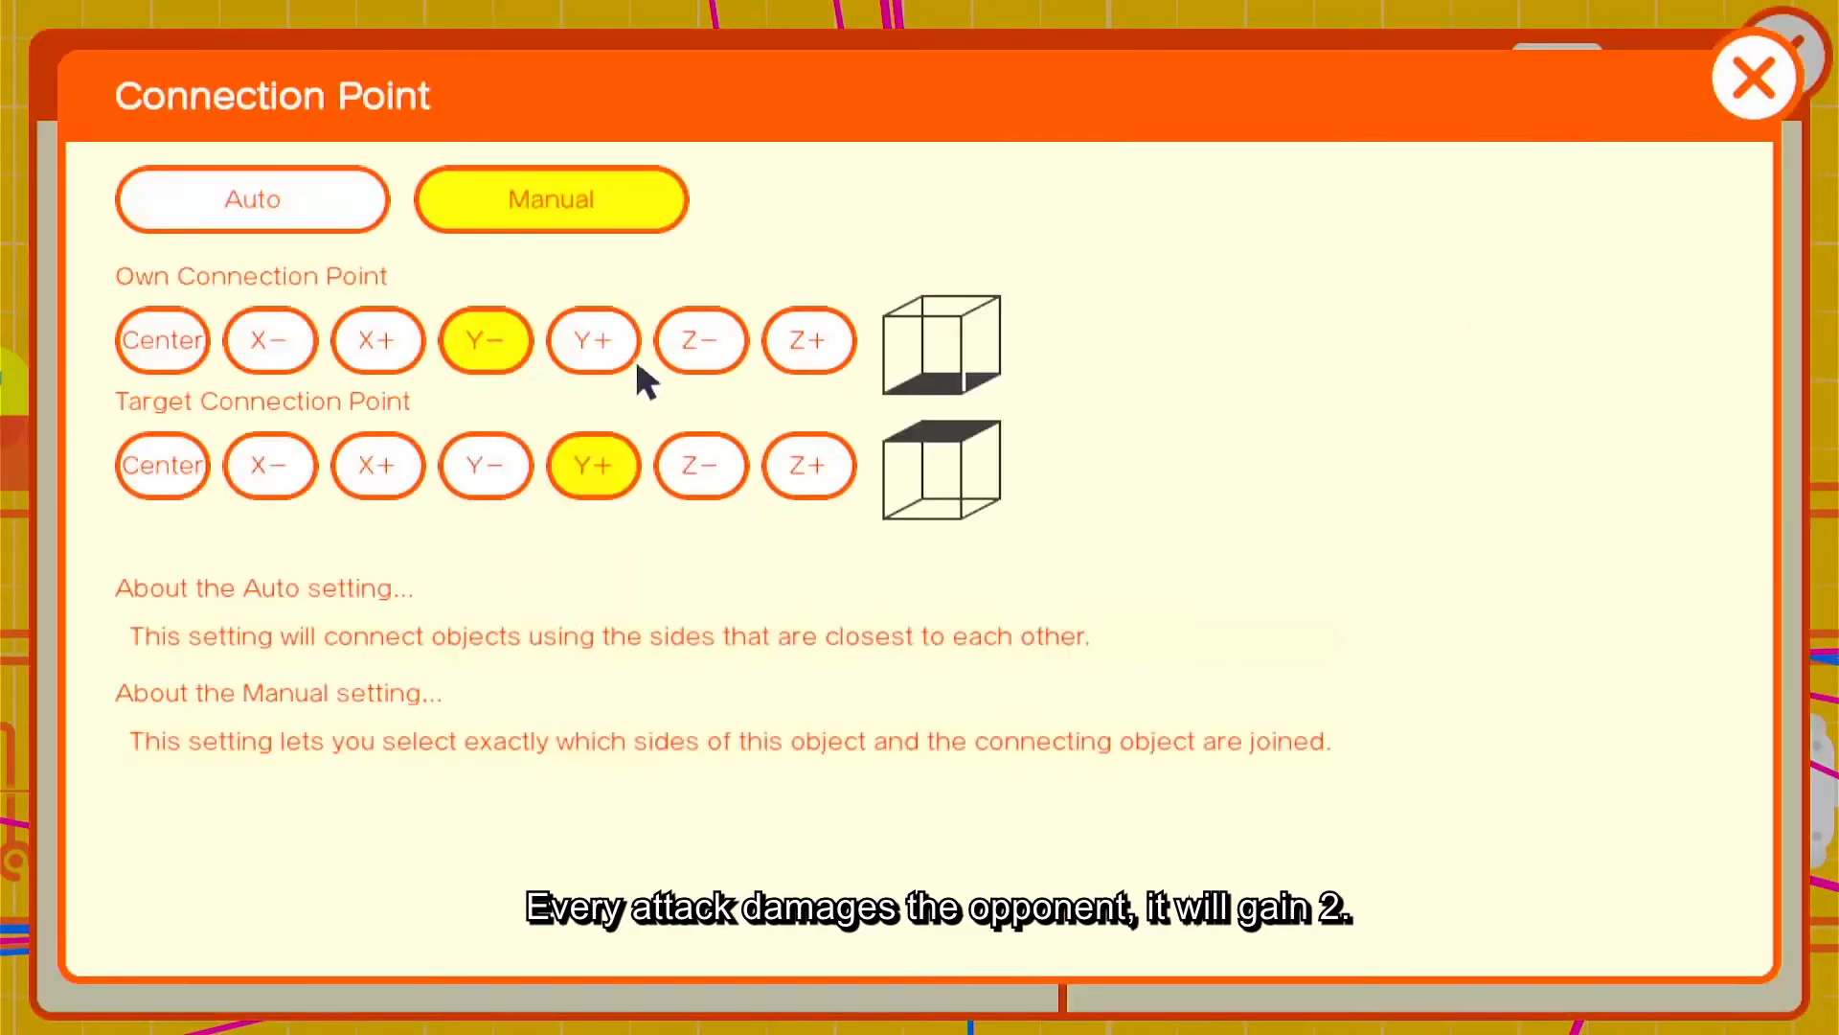
{"action": "left_click", "coordinate": [613, 349]}
{"action": "left_click", "coordinate": [472, 463]}
{"action": "left_click", "coordinate": [1758, 77]}
{"action": "left_click", "coordinate": [1778, 69]}
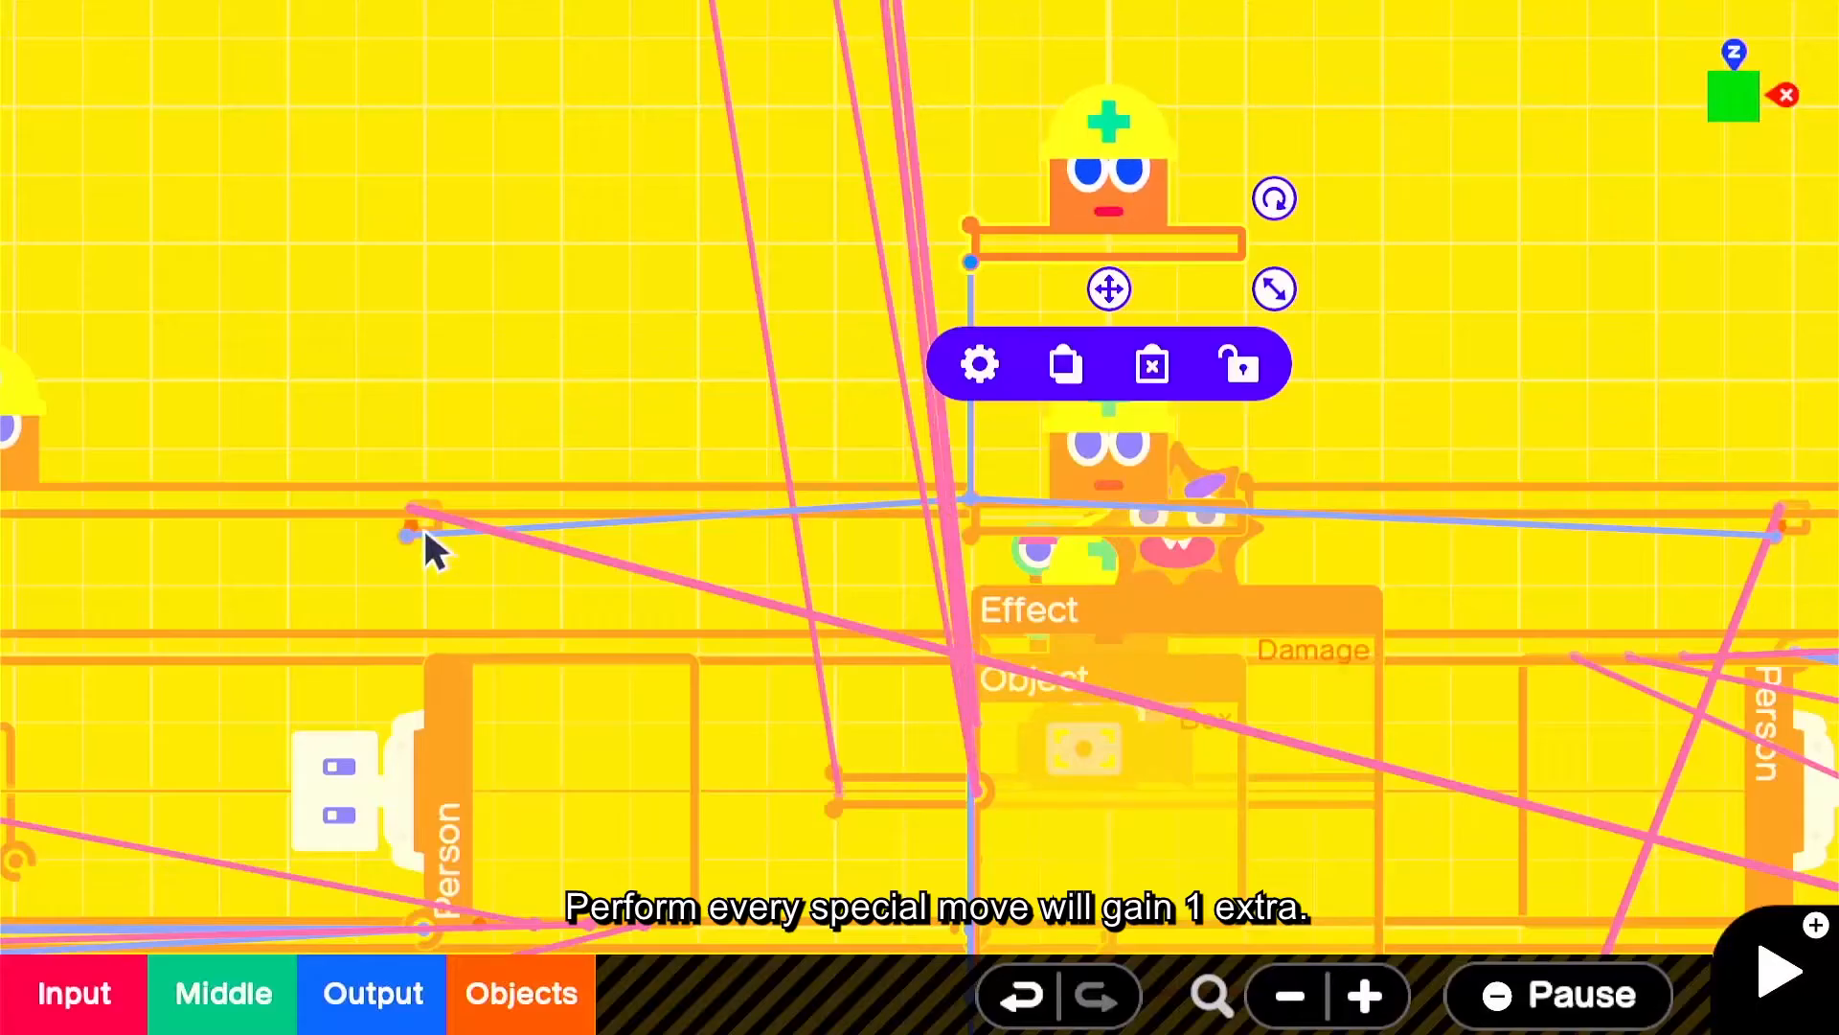
- Duplicate one life bar's extending object beside the copied box and connect it to that box
{"action": "left_click", "coordinate": [458, 596]}
{"action": "left_click_drag", "start_coordinate": [491, 628], "coordinate": [979, 230]}
{"action": "left_click", "coordinate": [674, 235]}
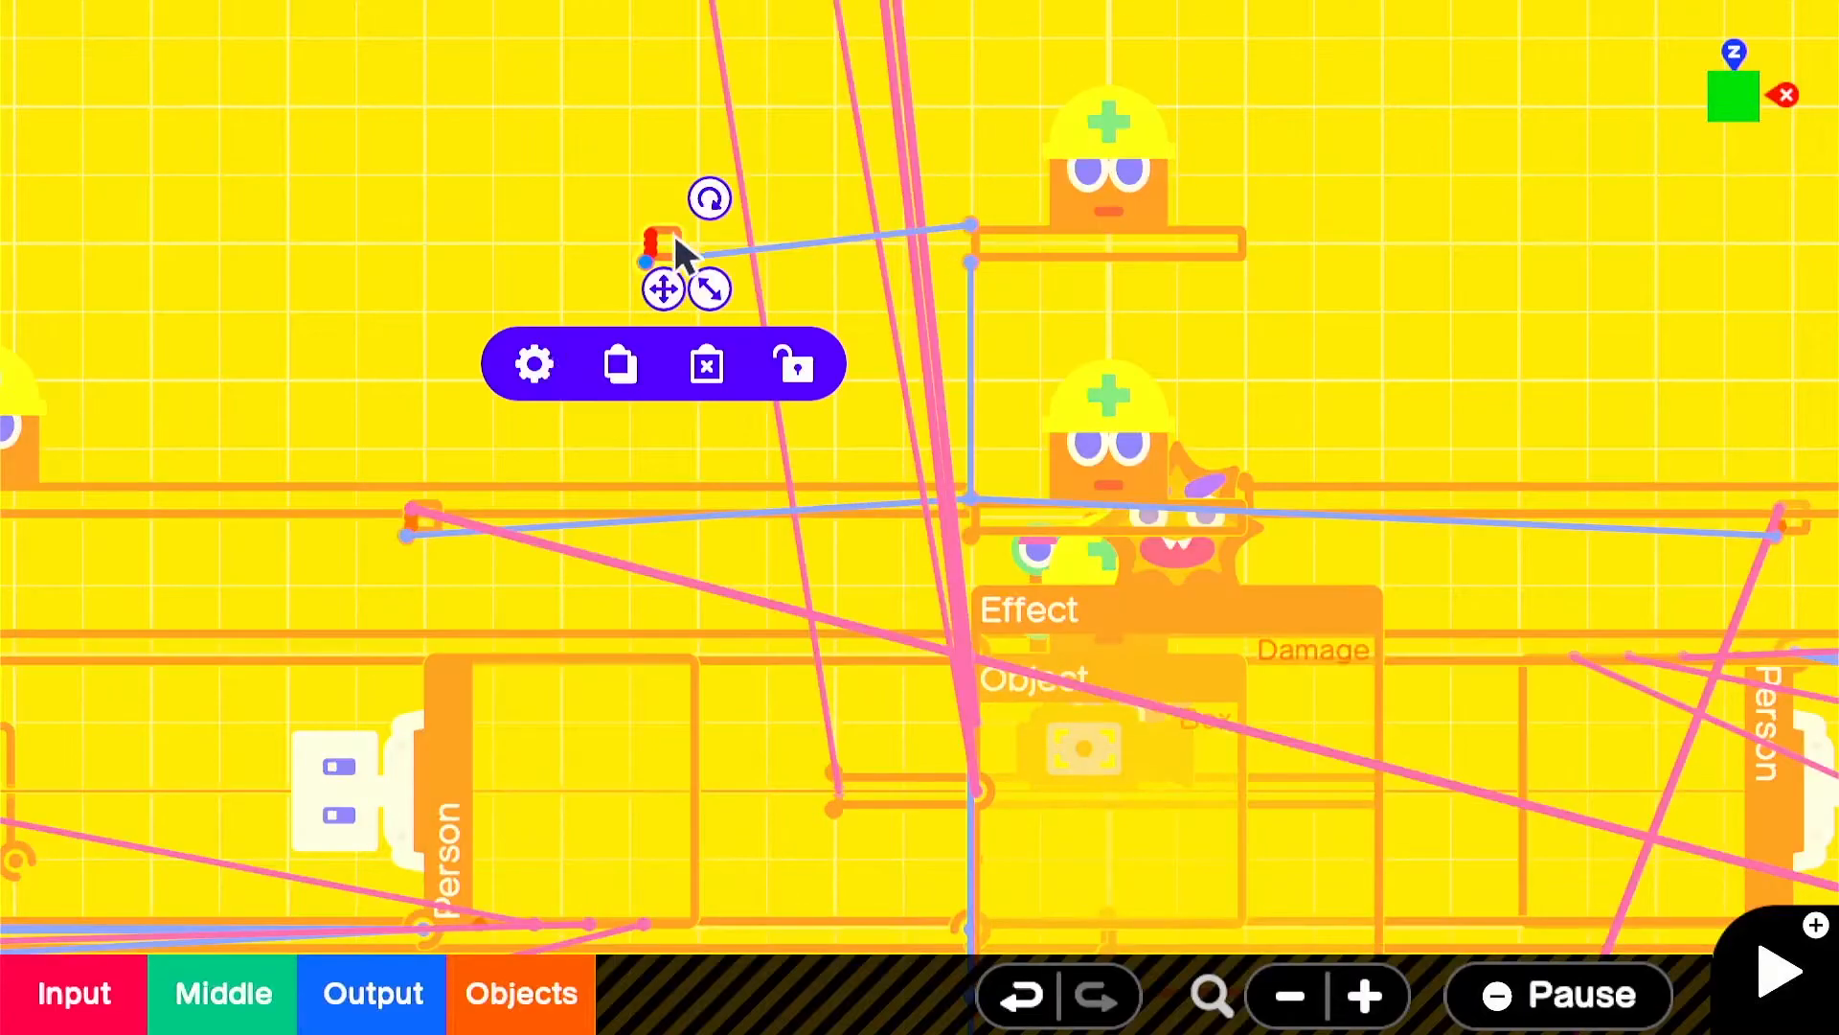
- Set the copied extending object's Y size to 0.10 m and its color to Lime green
{"action": "left_click", "coordinate": [533, 362]}
{"action": "left_click", "coordinate": [1255, 300]}
{"action": "left_click", "coordinate": [808, 780]}
{"action": "left_click", "coordinate": [916, 780]}
{"action": "left_click", "coordinate": [698, 670]}
{"action": "left_click", "coordinate": [1092, 780]}
{"action": "left_click", "coordinate": [211, 593]}
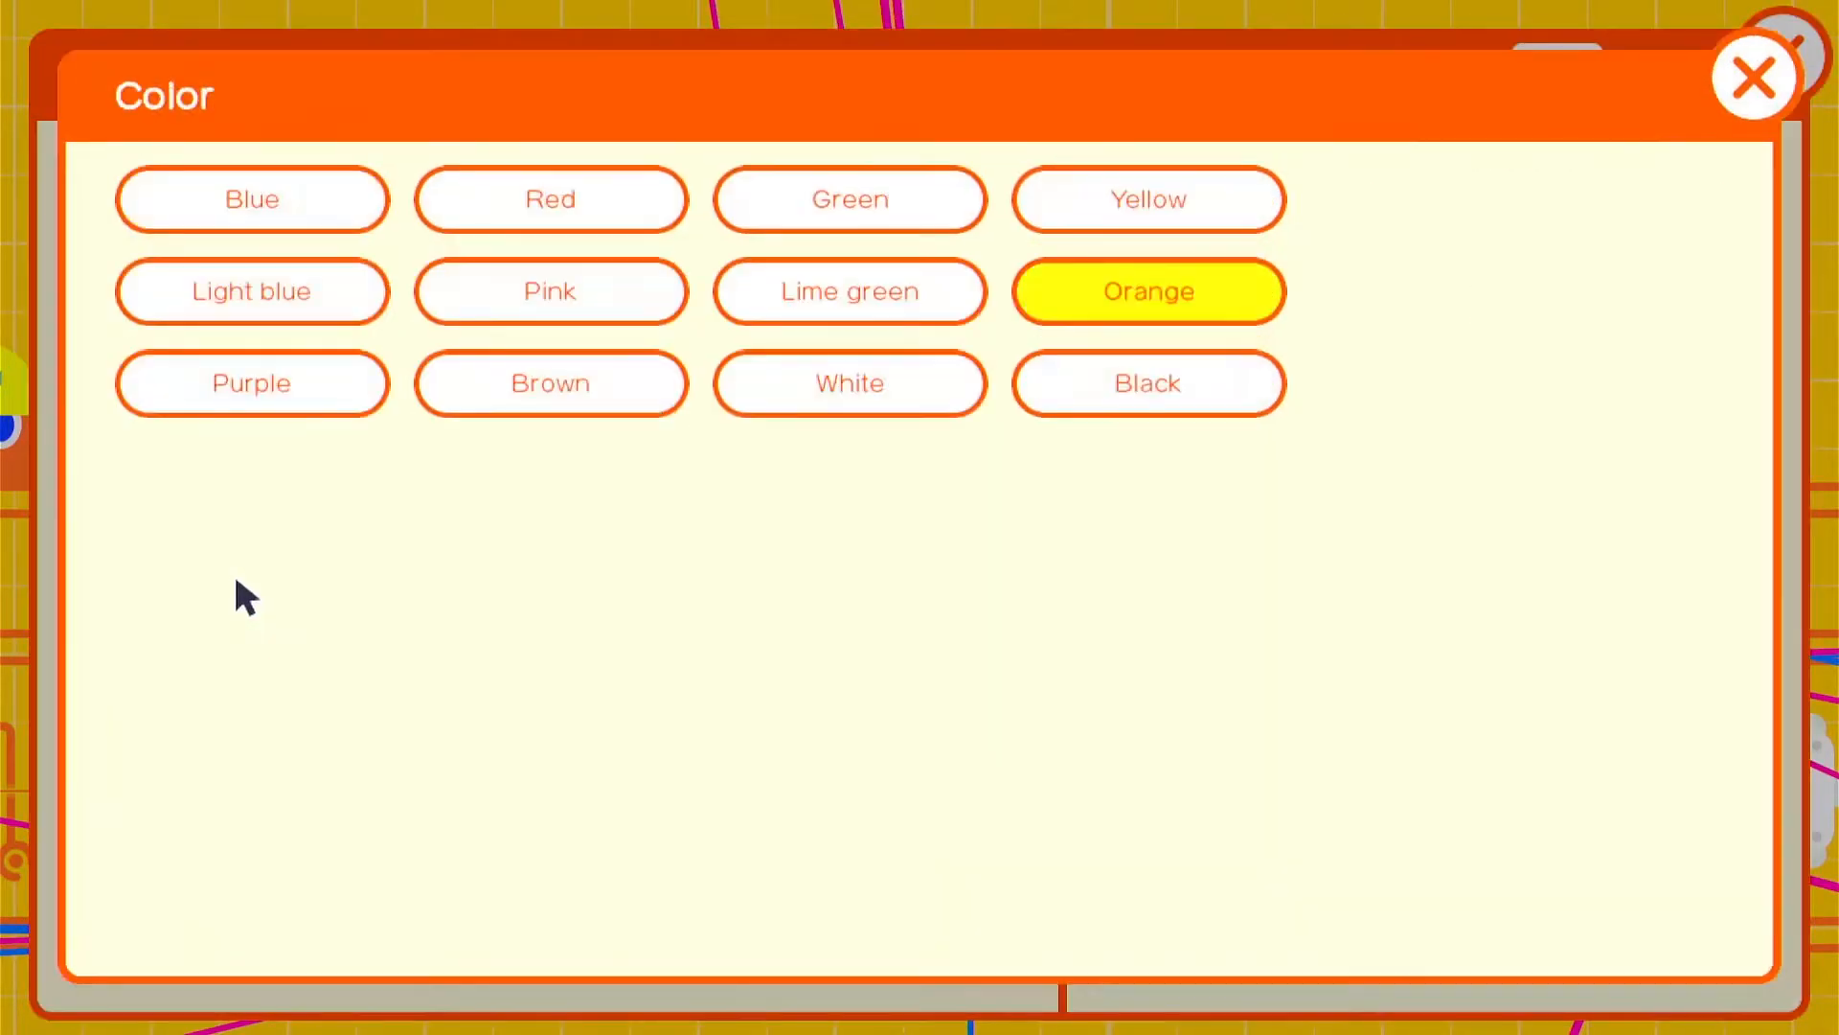
{"action": "left_click", "coordinate": [850, 287]}
{"action": "left_click", "coordinate": [1782, 58]}
- Duplicate the lime green extending object to the opposite side of the box and set its connection point to X− on X+
{"action": "left_click", "coordinate": [270, 457]}
{"action": "left_click_drag", "start_coordinate": [379, 452], "coordinate": [545, 323]}
{"action": "left_click", "coordinate": [1098, 348]}
{"action": "left_click", "coordinate": [948, 464]}
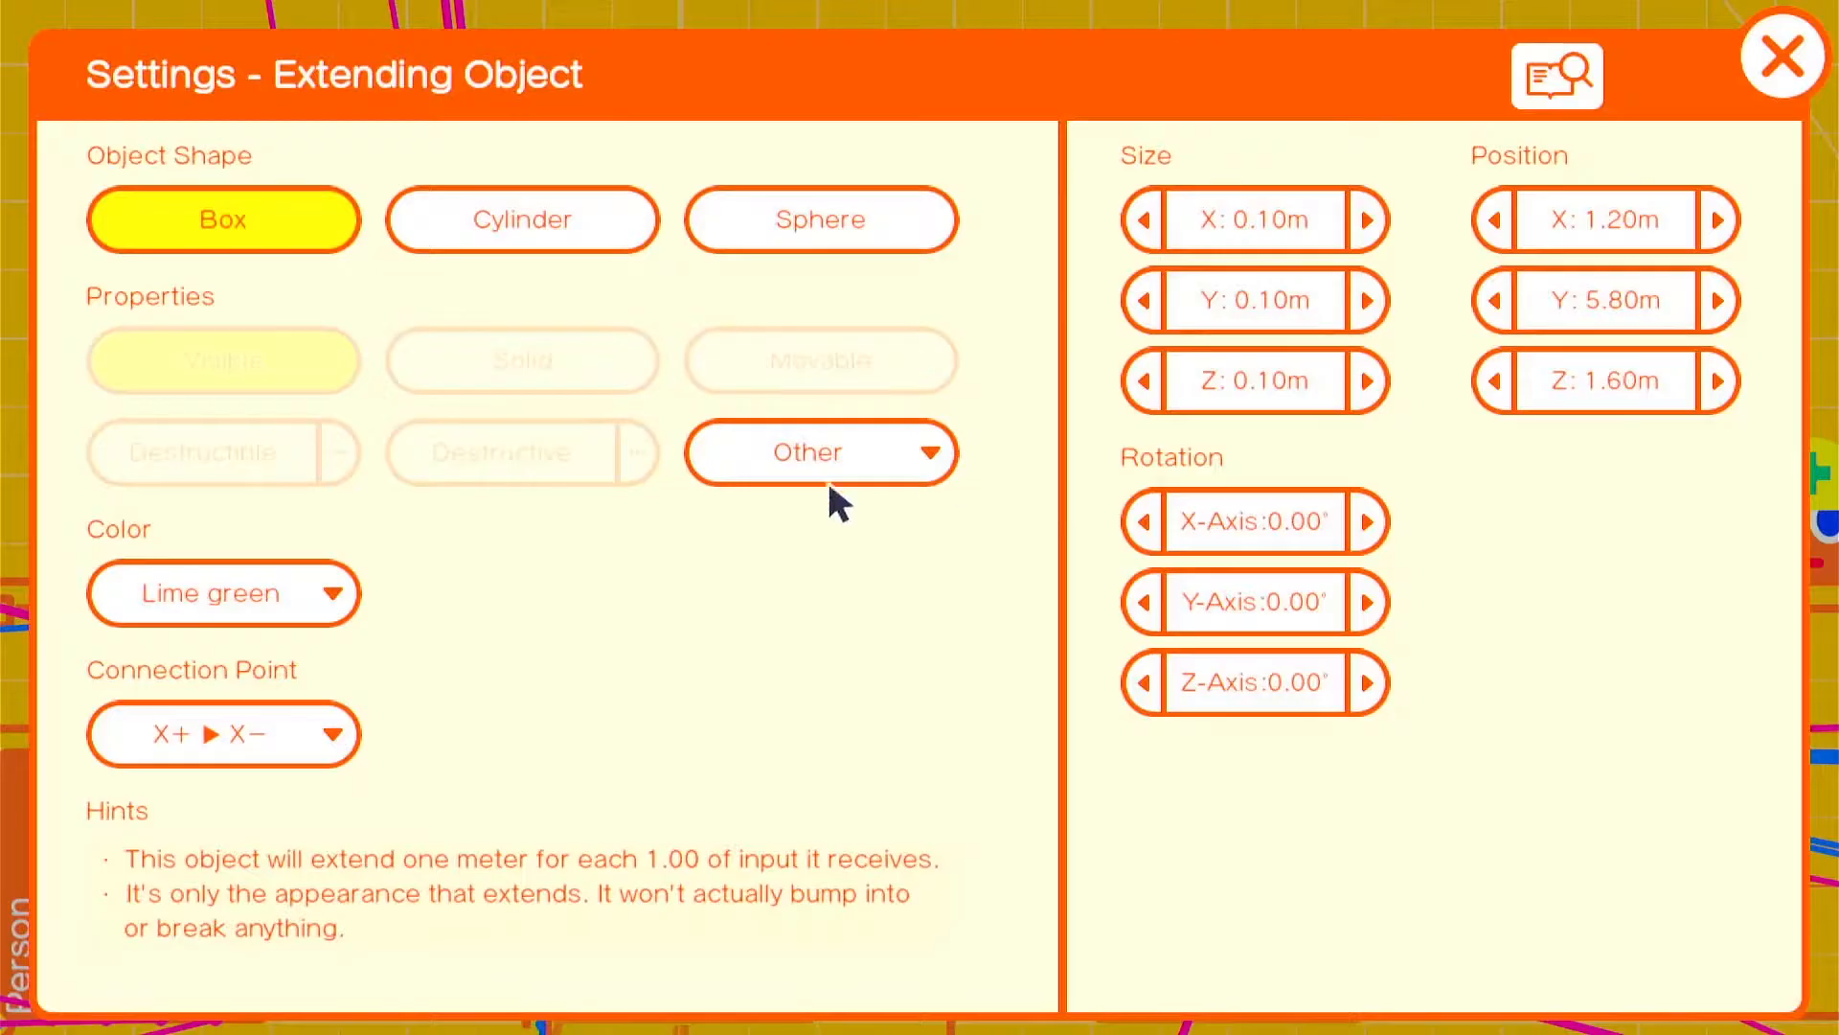
{"action": "left_click", "coordinate": [238, 736]}
{"action": "left_click", "coordinate": [271, 342]}
{"action": "left_click", "coordinate": [377, 464]}
{"action": "left_click", "coordinate": [1774, 73]}
{"action": "left_click", "coordinate": [1780, 60]}
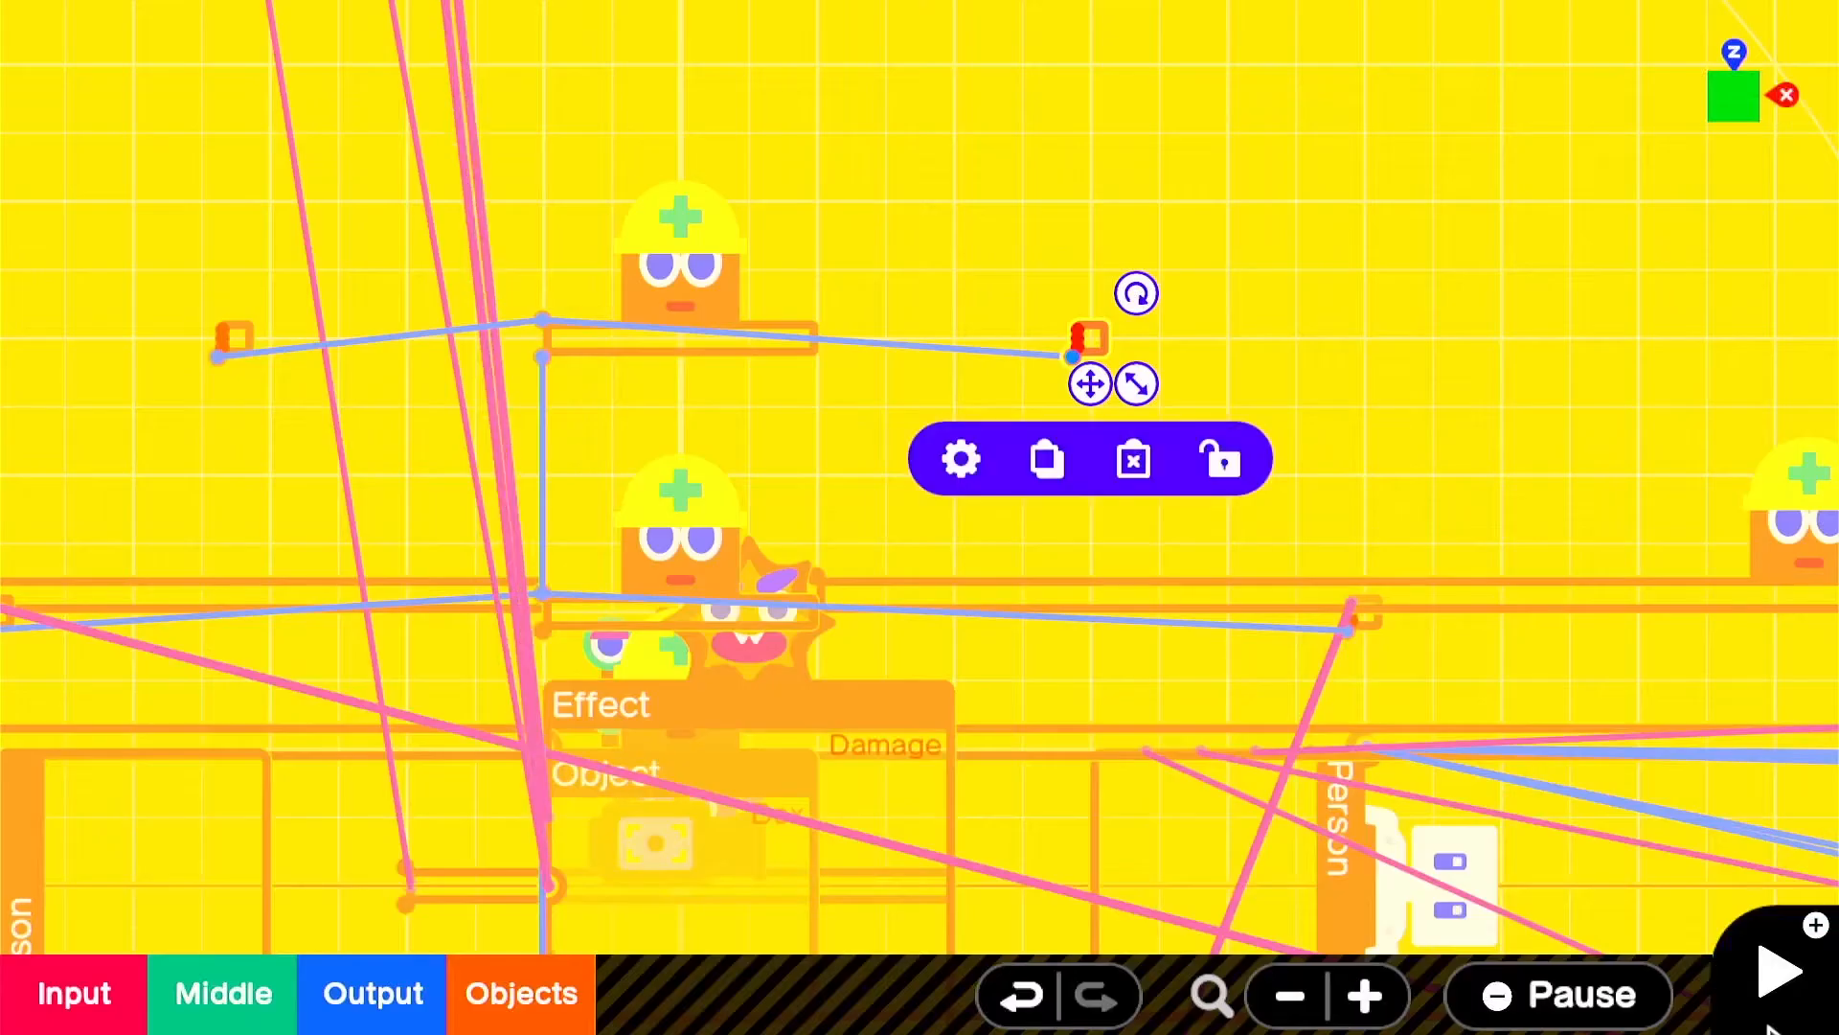
- Run the game to check the new meter bars, and return to the program
{"action": "left_click", "coordinate": [1772, 967]}
{"action": "left_click", "coordinate": [1773, 972]}
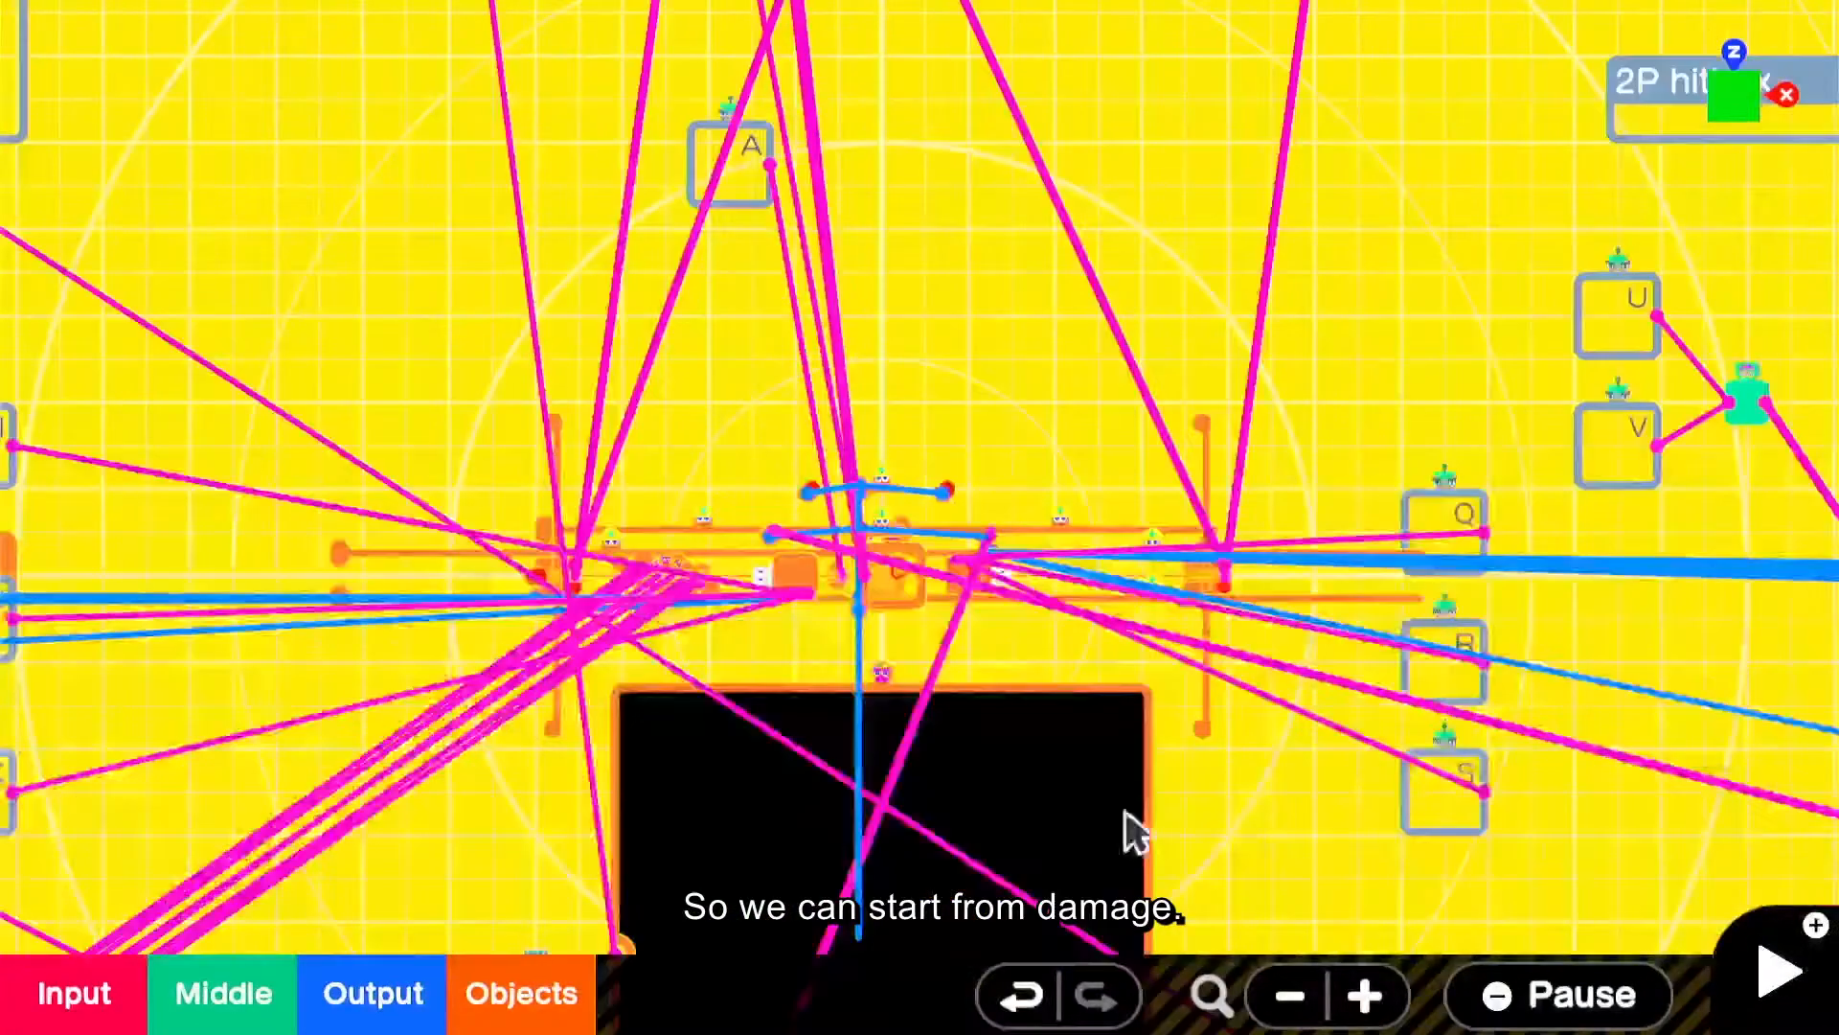
- Add a Timer beneath the 1P damage counter and connect the second Multiply nodon's output to its input
{"action": "left_click_drag", "start_coordinate": [1127, 812], "coordinate": [940, 116]}
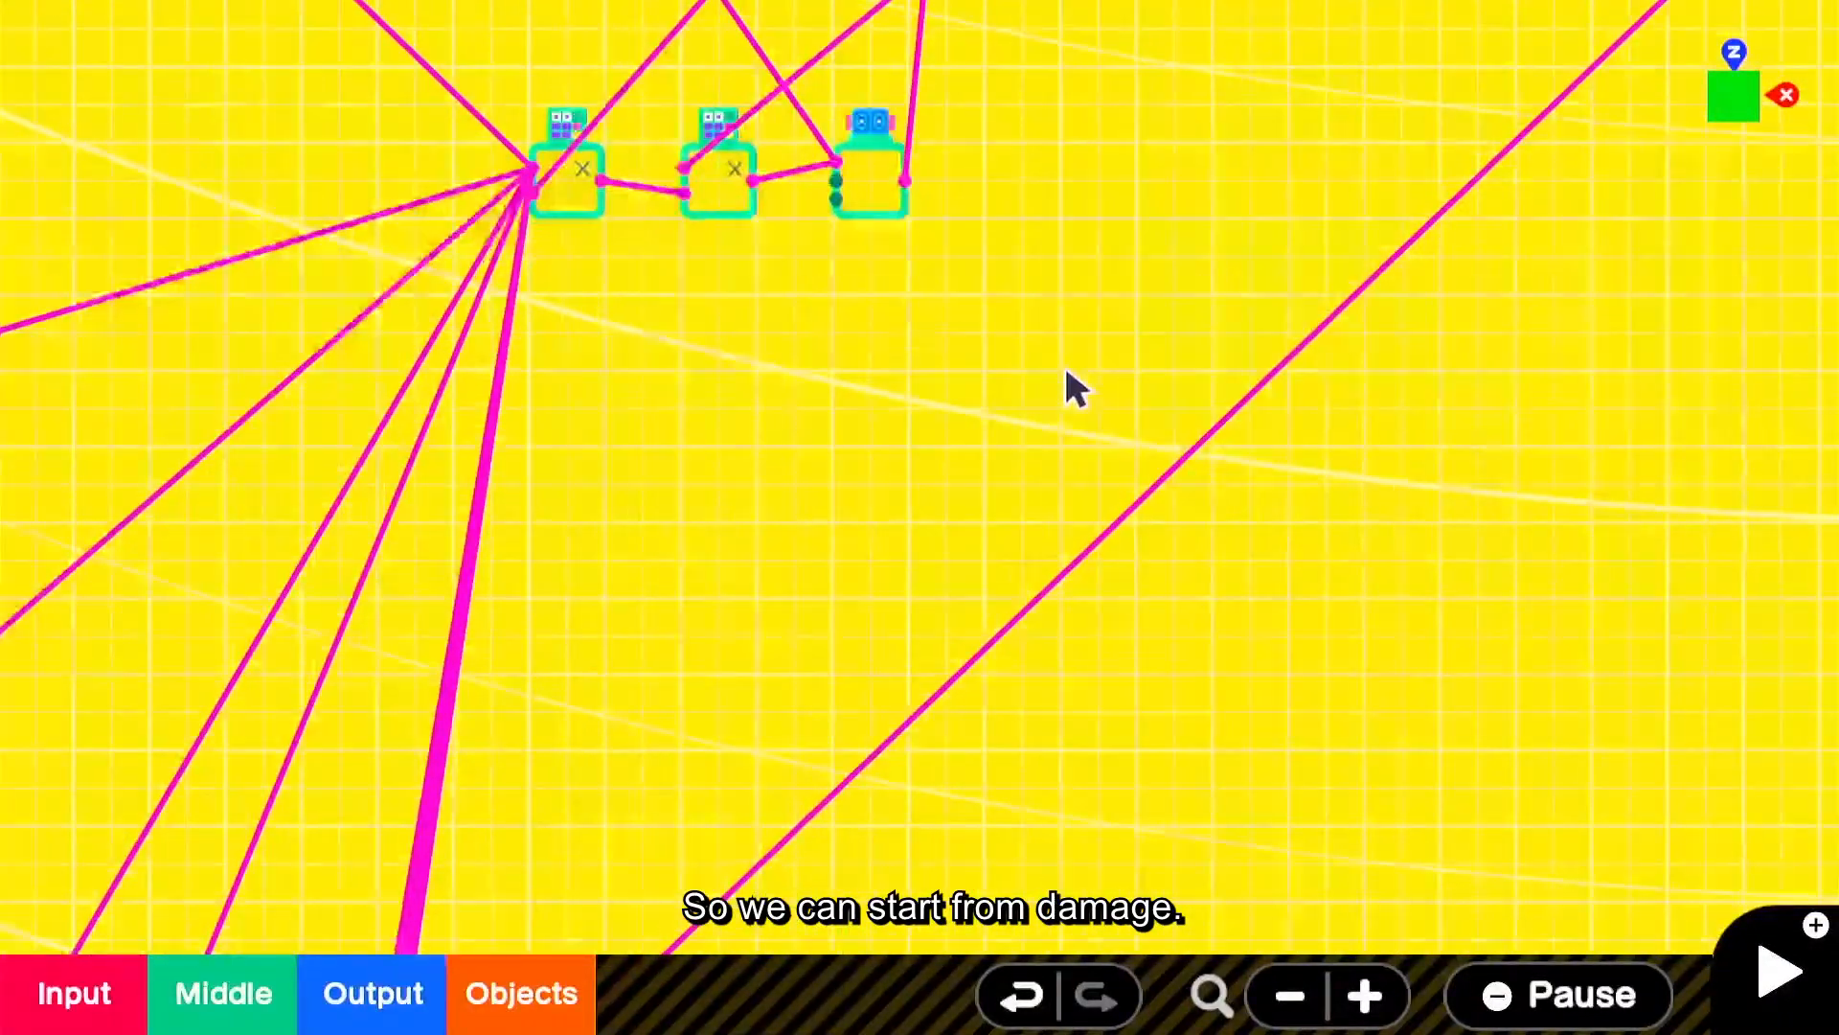
{"action": "left_click", "coordinate": [230, 987]}
{"action": "left_click", "coordinate": [350, 757]}
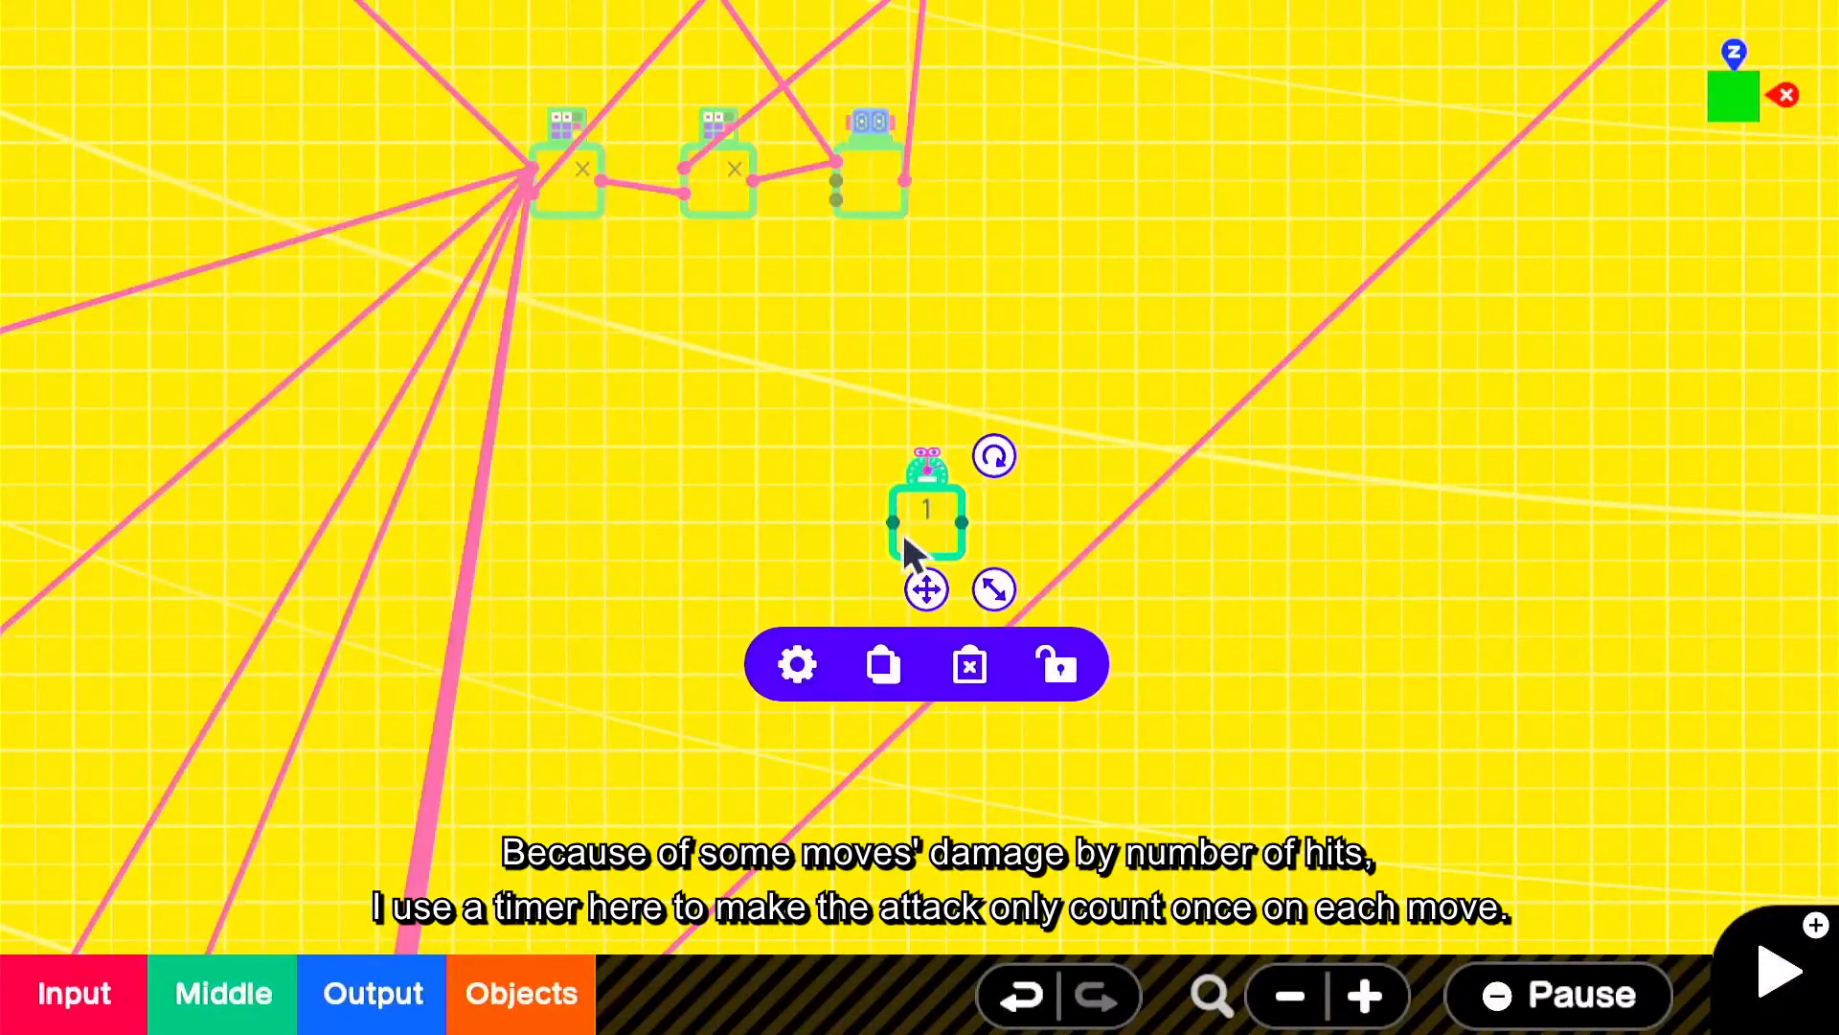
{"action": "left_click_drag", "start_coordinate": [893, 522], "coordinate": [754, 180]}
{"action": "left_click", "coordinate": [935, 540]}
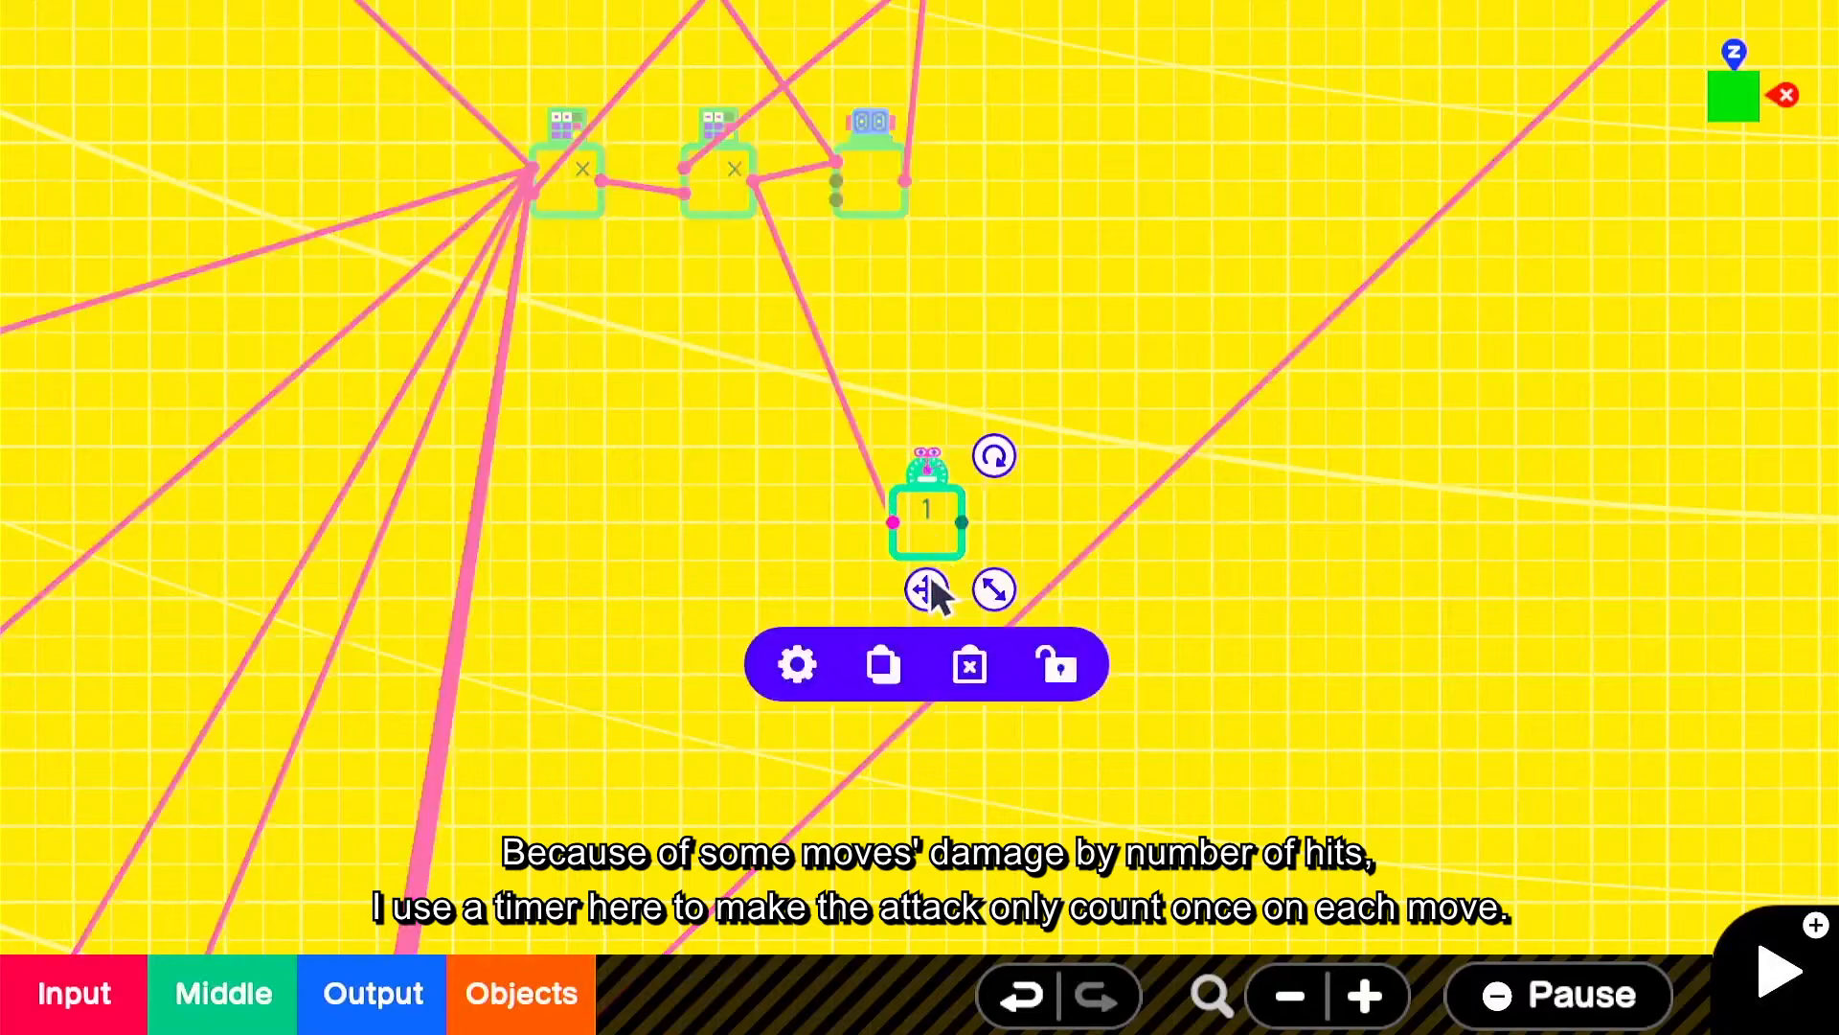
{"action": "left_click_drag", "start_coordinate": [929, 588], "coordinate": [886, 479]}
- Set the Timer to output after 0.00 seconds and continue output for 0.30 seconds
{"action": "left_click", "coordinate": [739, 546]}
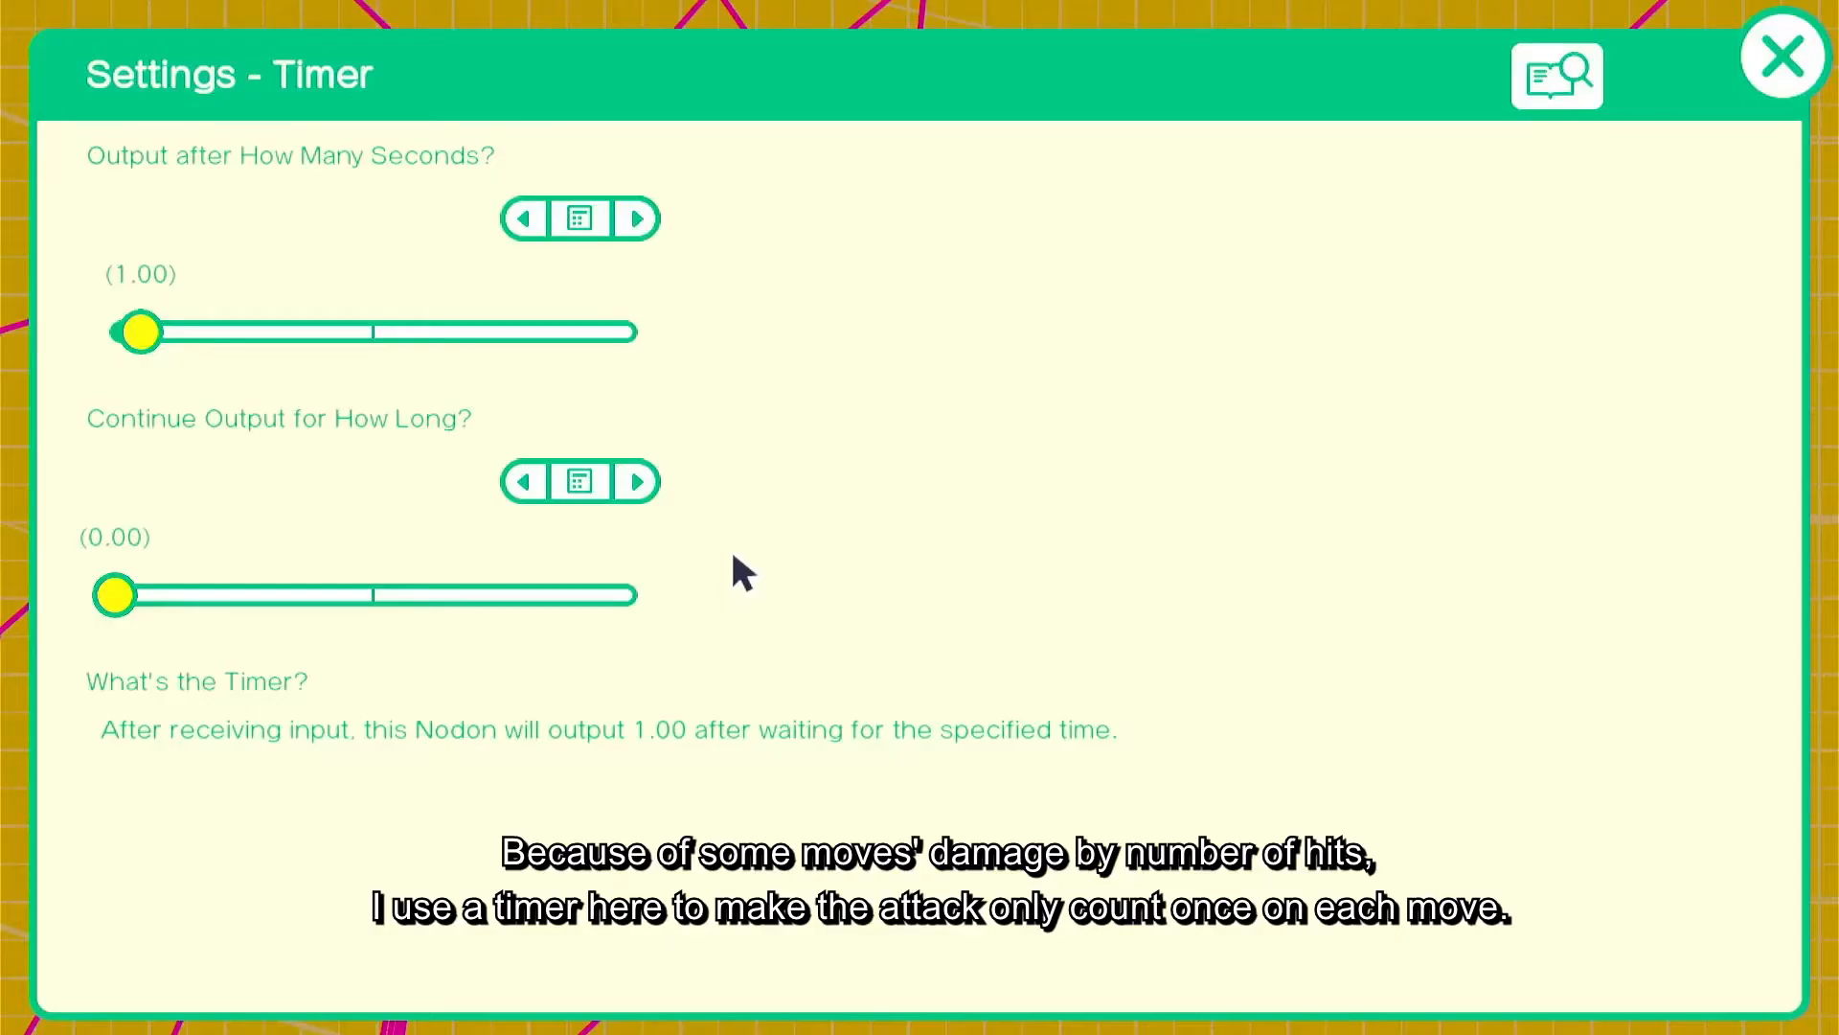
{"action": "left_click", "coordinate": [523, 219]}
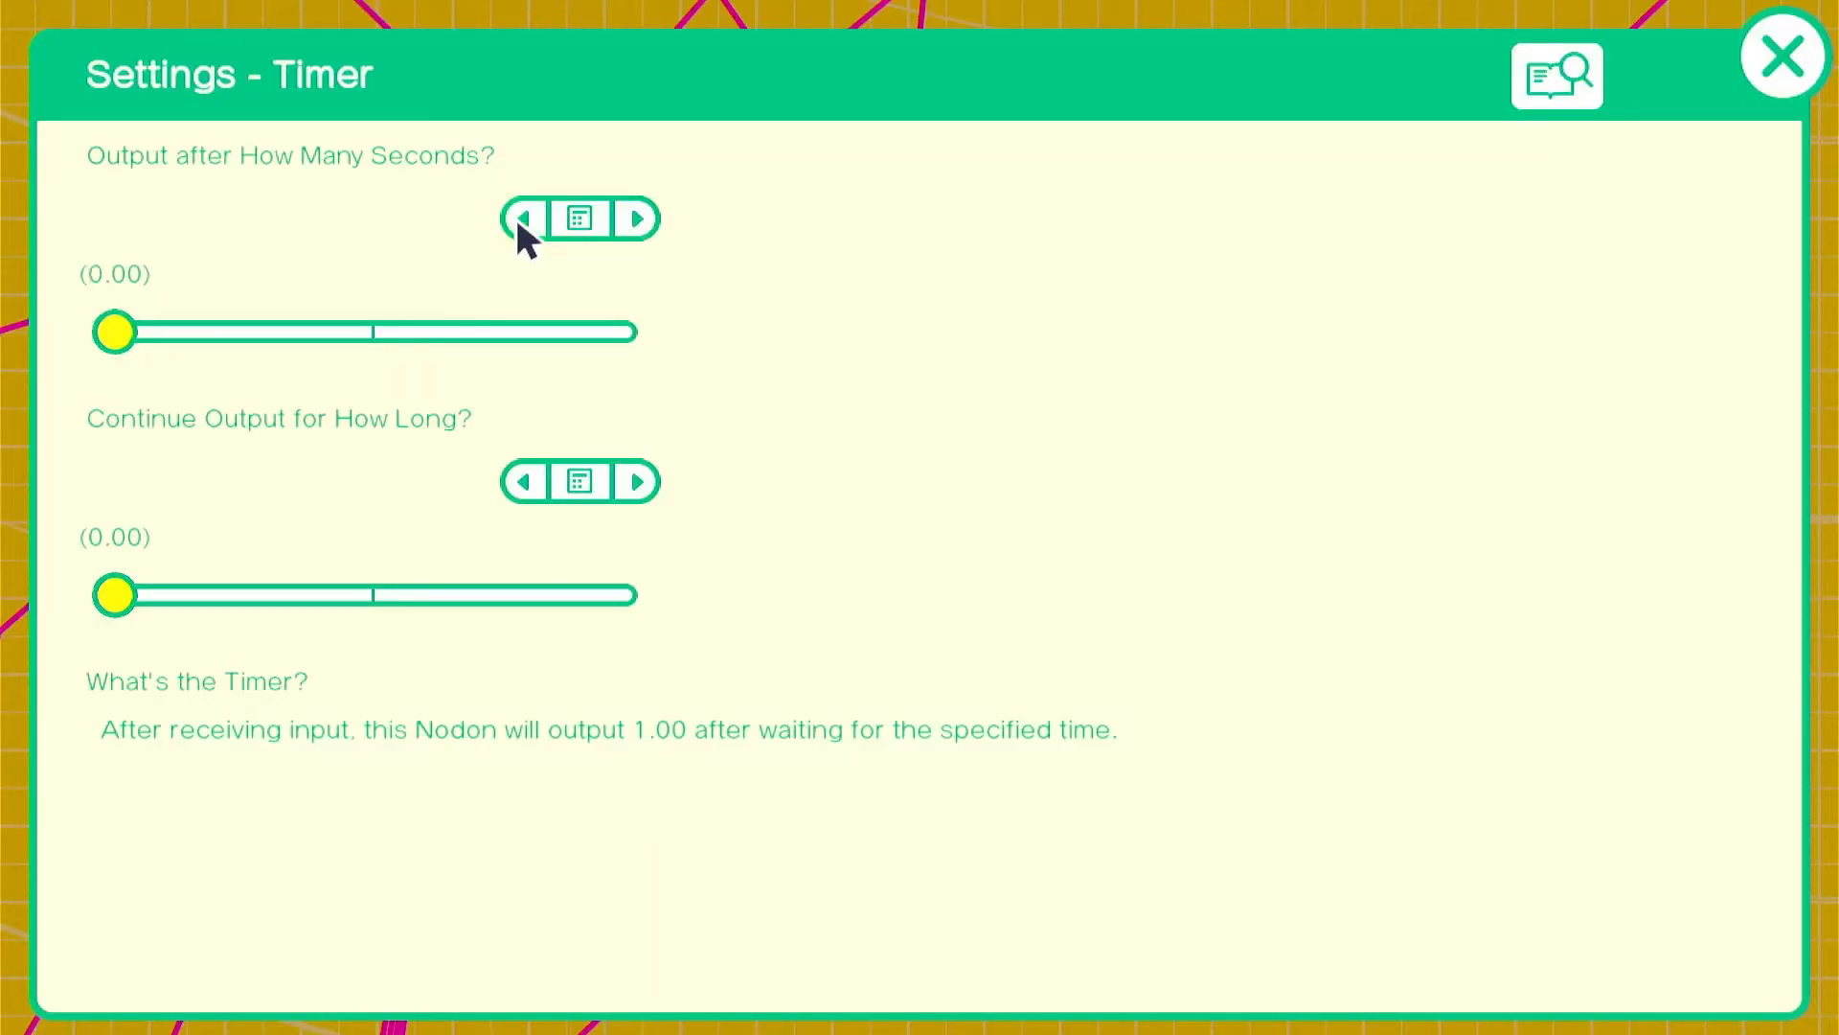
{"action": "left_click", "coordinate": [580, 480]}
{"action": "left_click", "coordinate": [801, 774]}
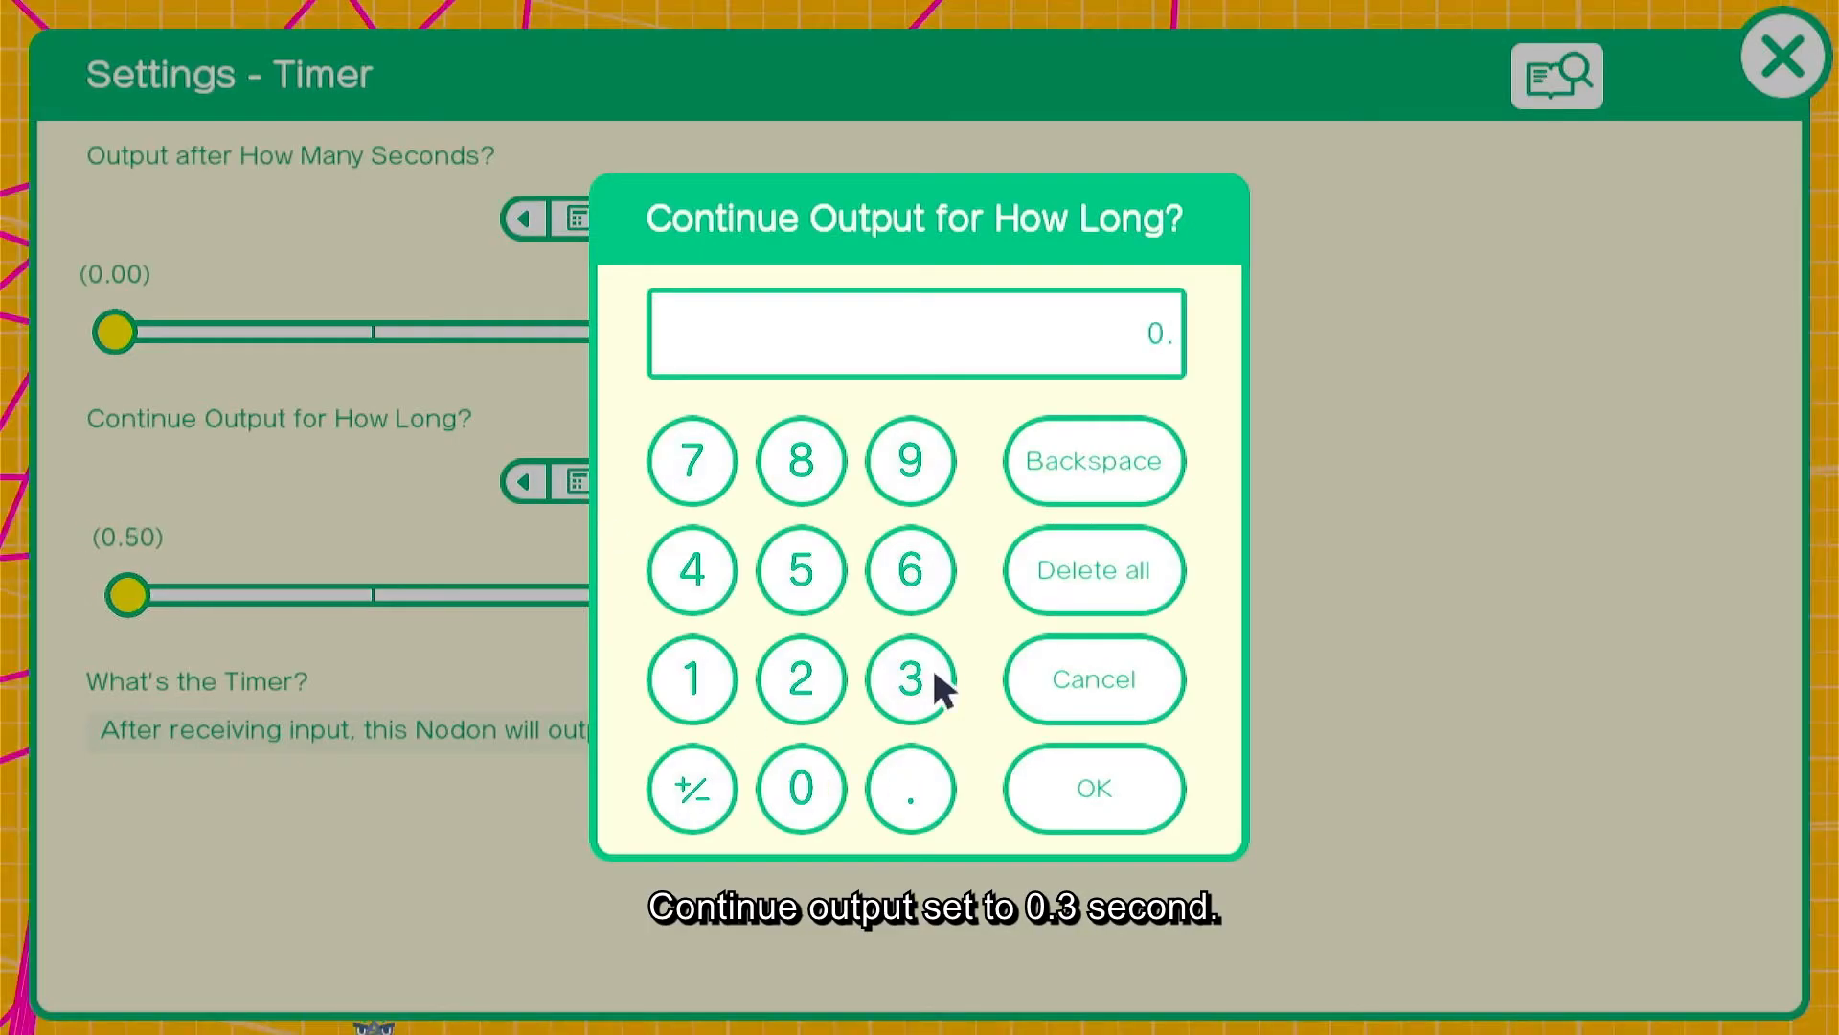
{"action": "left_click", "coordinate": [934, 672]}
{"action": "left_click", "coordinate": [1100, 787]}
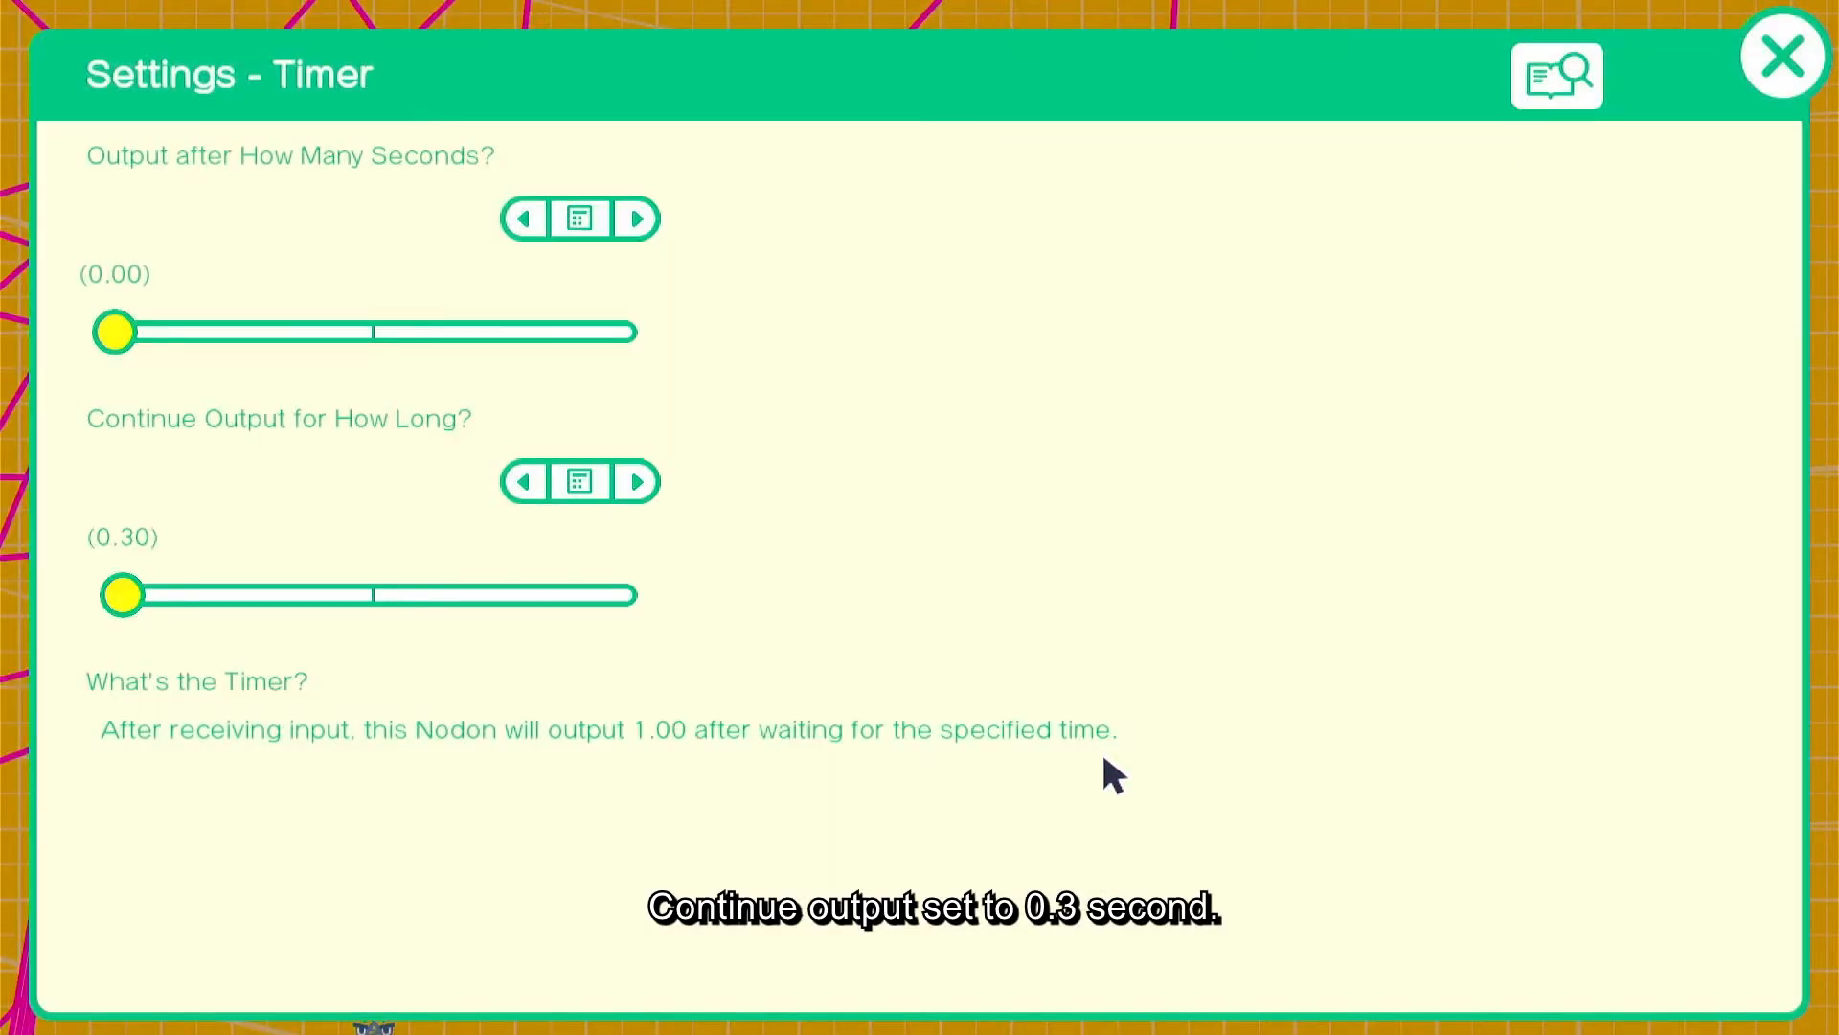
{"action": "left_click", "coordinate": [1820, 62]}
- Add a Map nodon beside the Timer and connect the Timer's output to its input
{"action": "left_click", "coordinate": [257, 1006]}
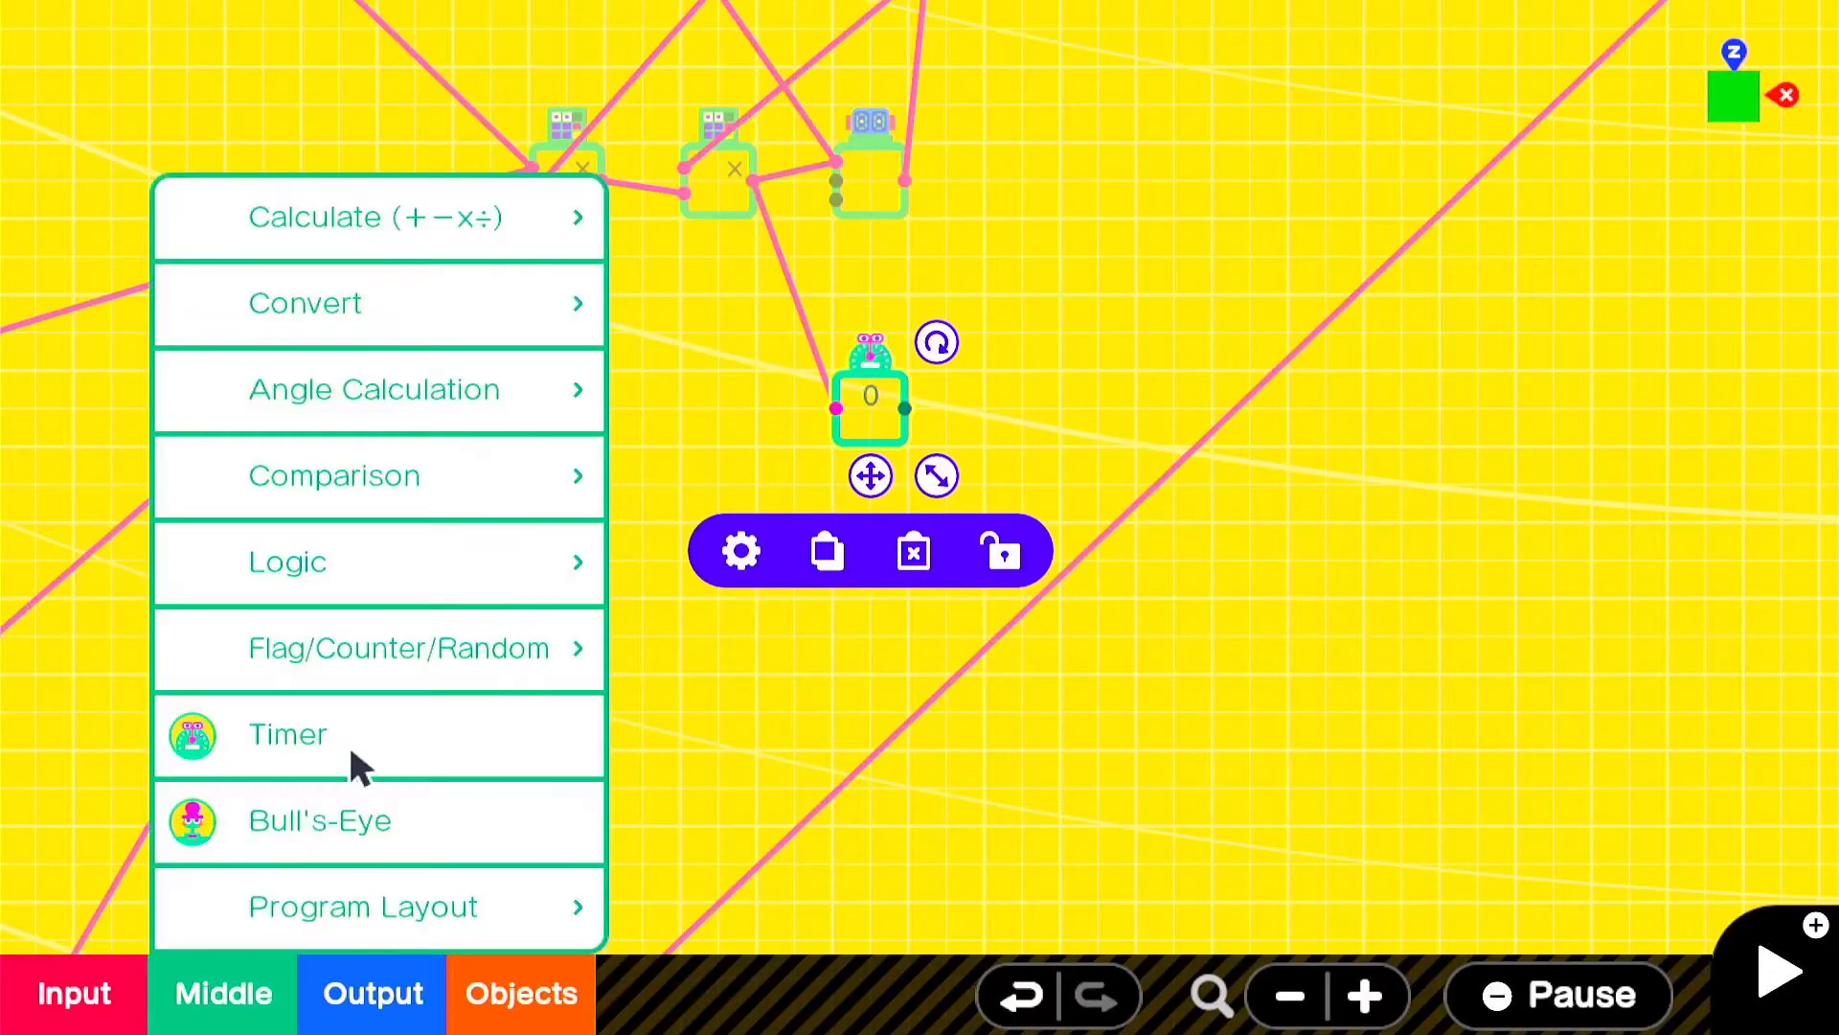
{"action": "left_click", "coordinate": [460, 305]}
{"action": "left_click", "coordinate": [709, 143]}
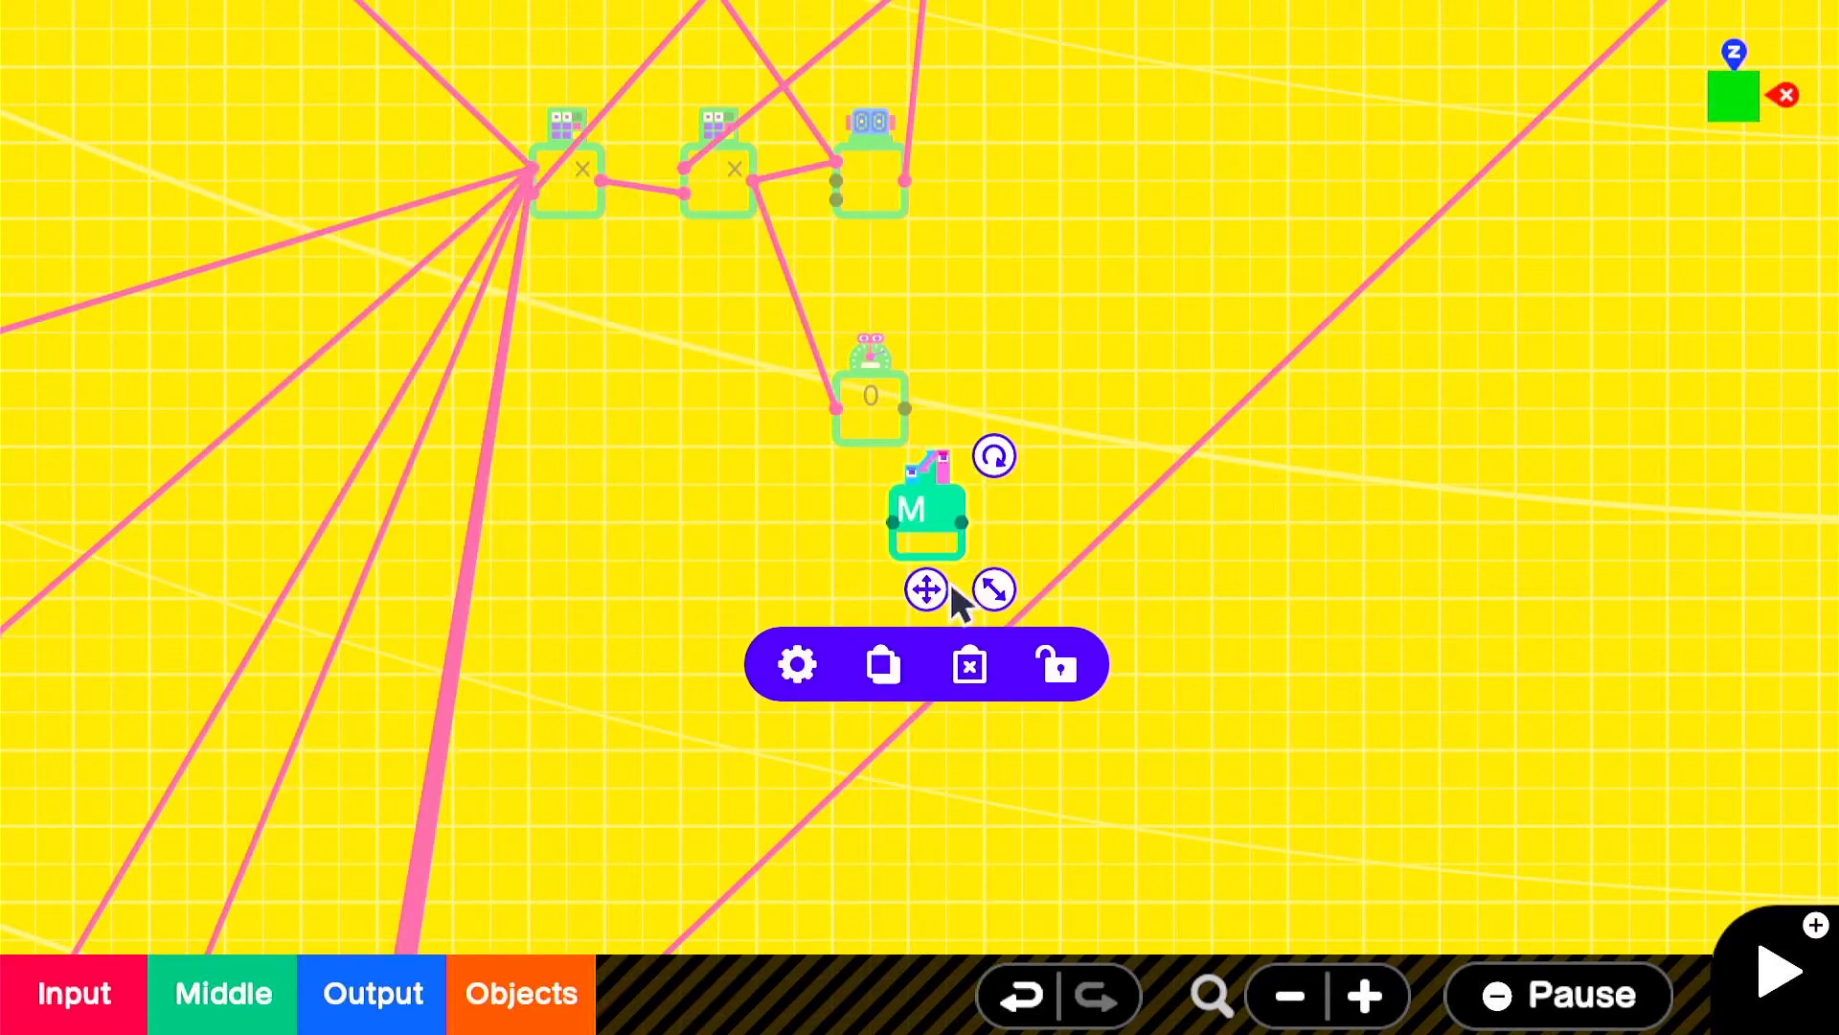
{"action": "left_click_drag", "start_coordinate": [924, 587], "coordinate": [1040, 488]}
{"action": "left_click_drag", "start_coordinate": [905, 409], "coordinate": [987, 422]}
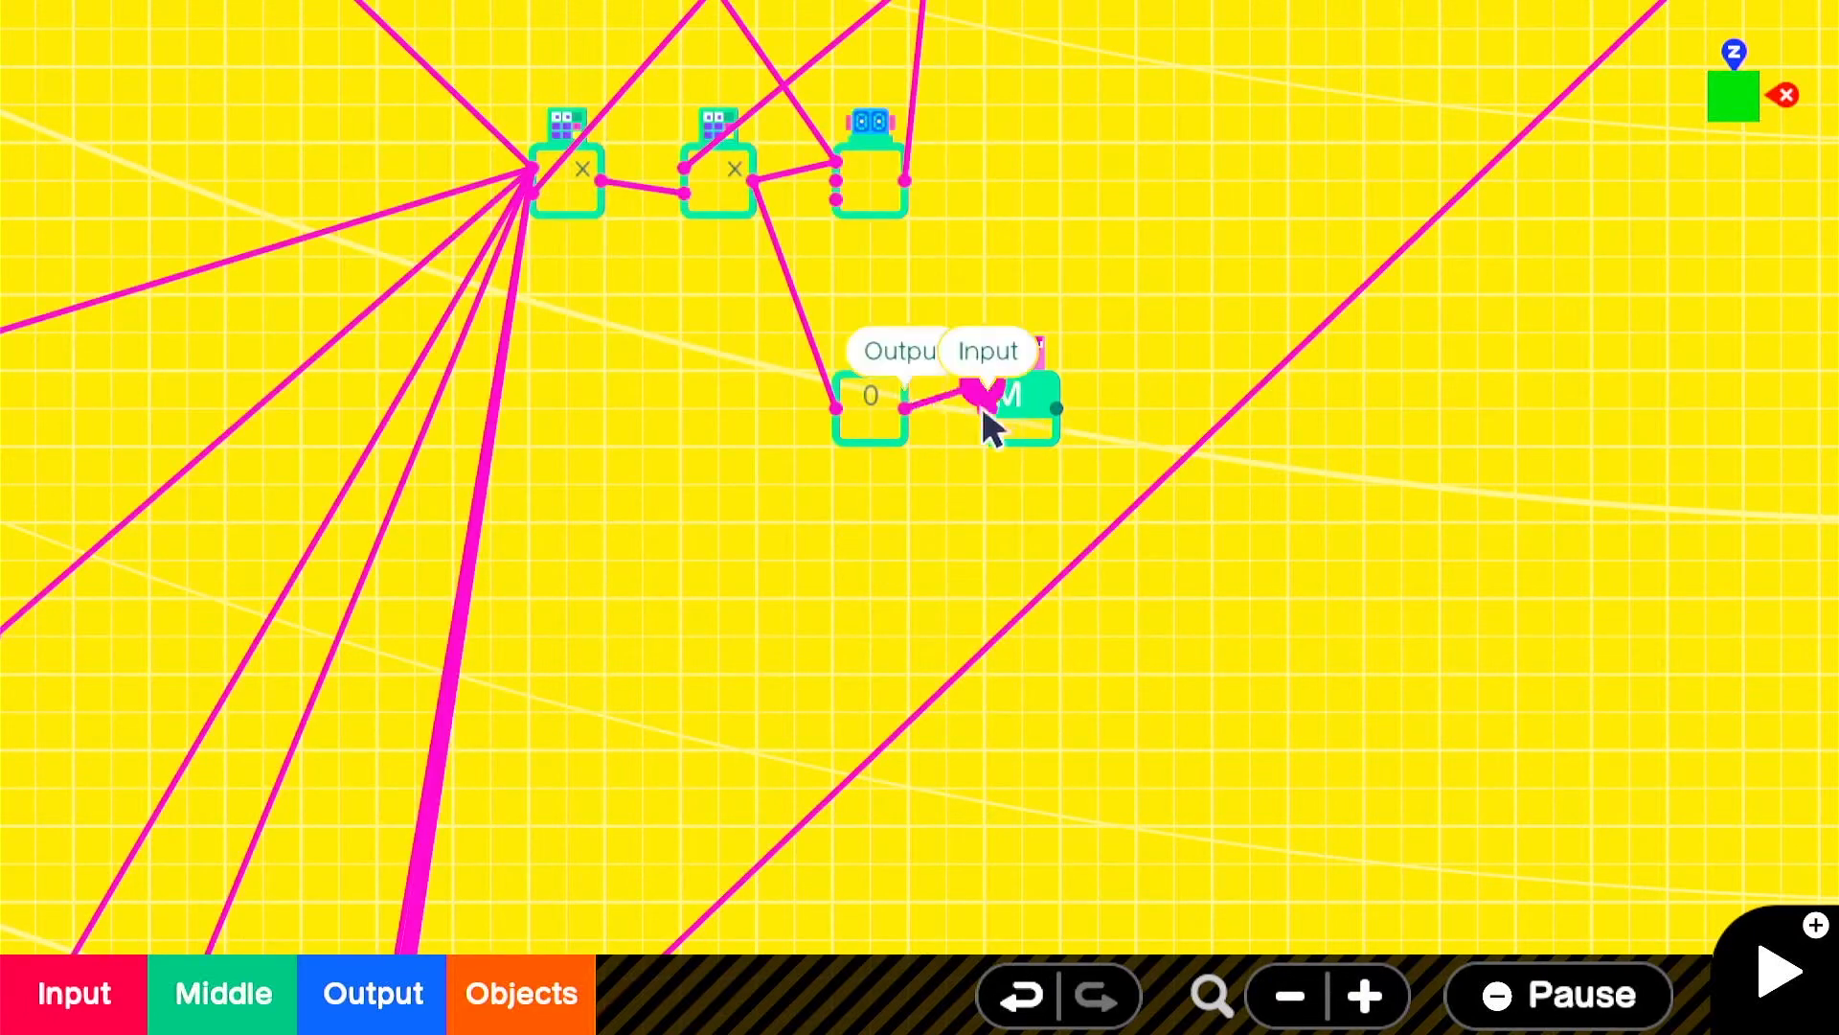
- Set the Map nodon's output range to 0.00 through 2.00
{"action": "left_click", "coordinate": [1038, 404]}
{"action": "left_click", "coordinate": [893, 552]}
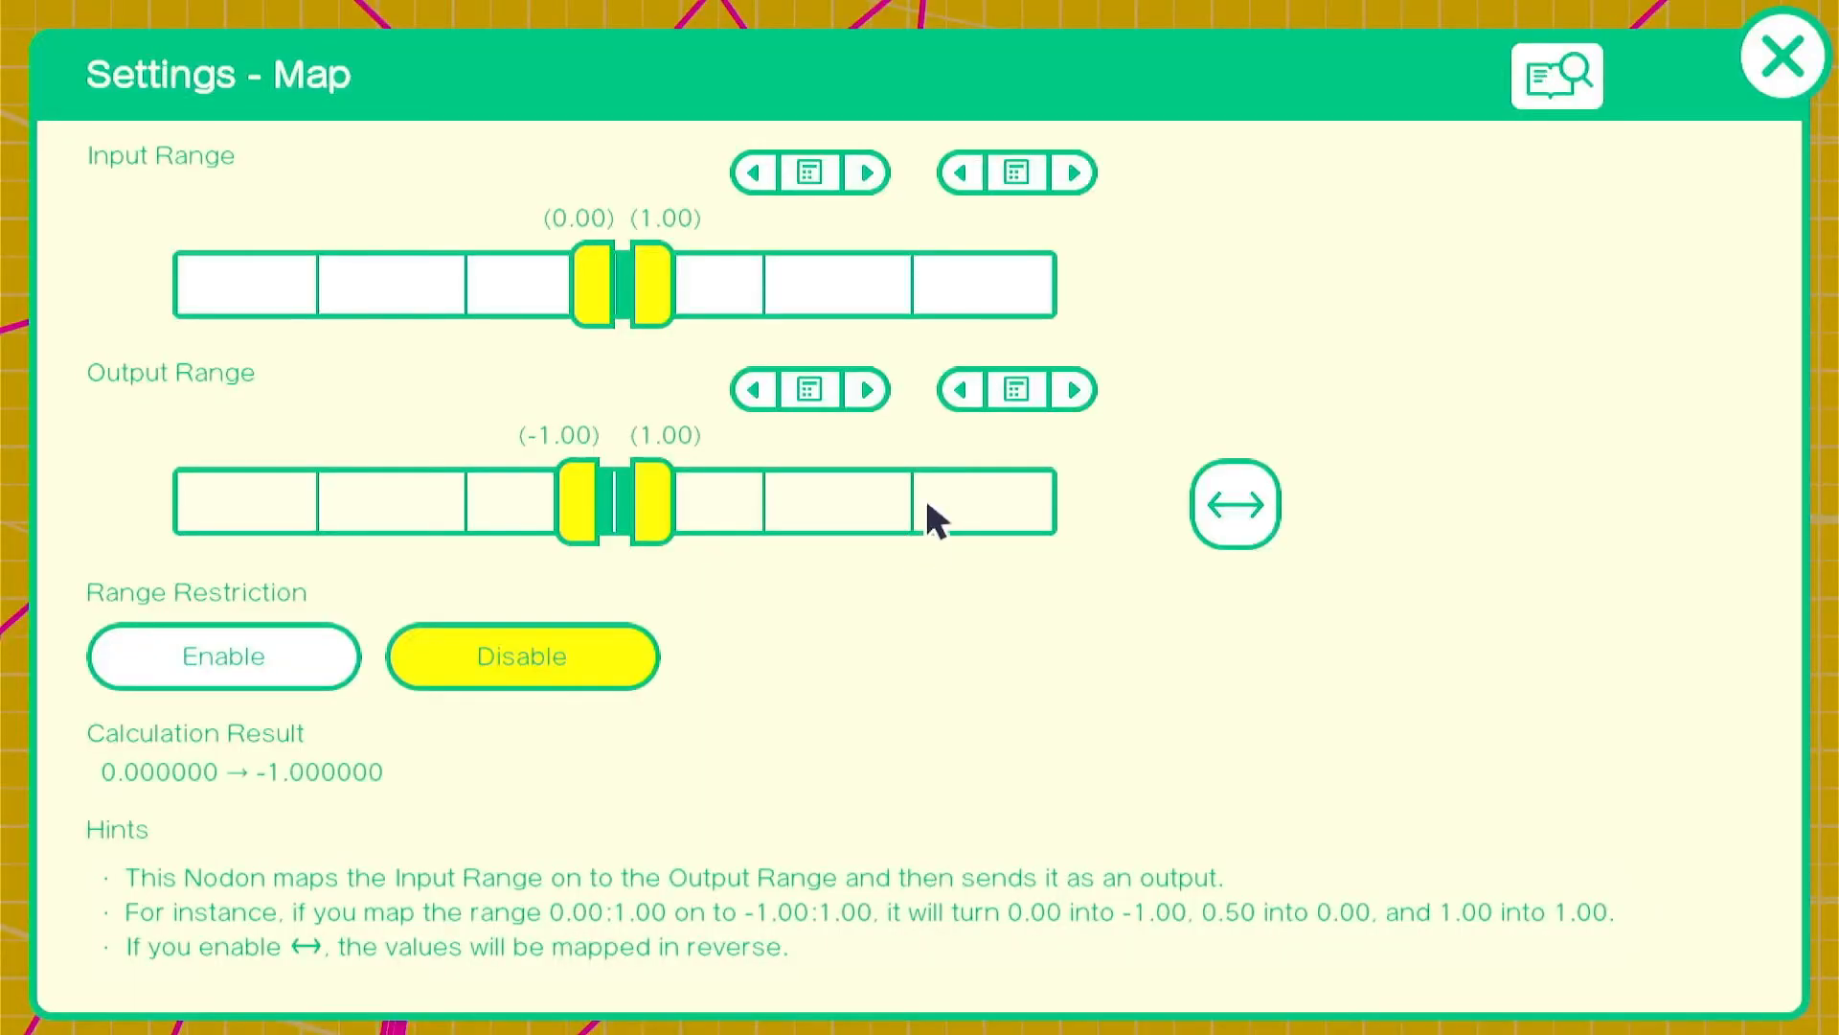
{"action": "left_click", "coordinate": [869, 390]}
{"action": "left_click", "coordinate": [1082, 394]}
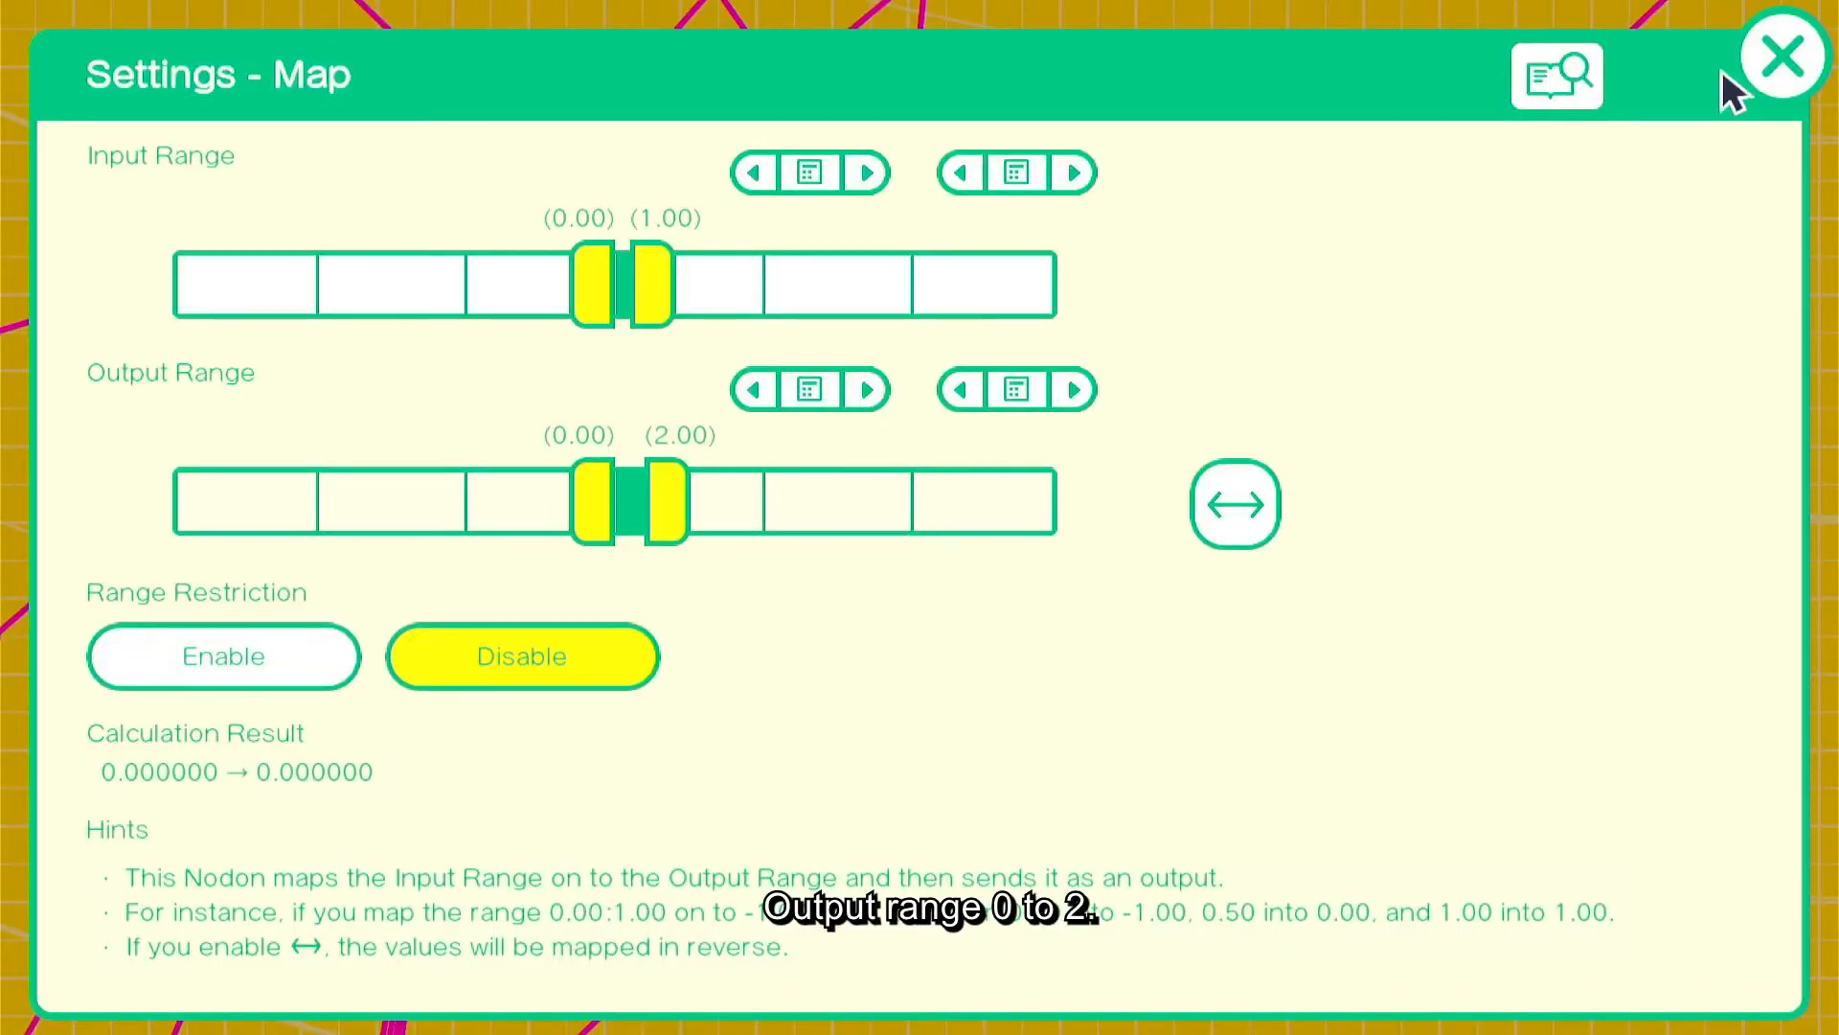
{"action": "left_click", "coordinate": [1783, 57]}
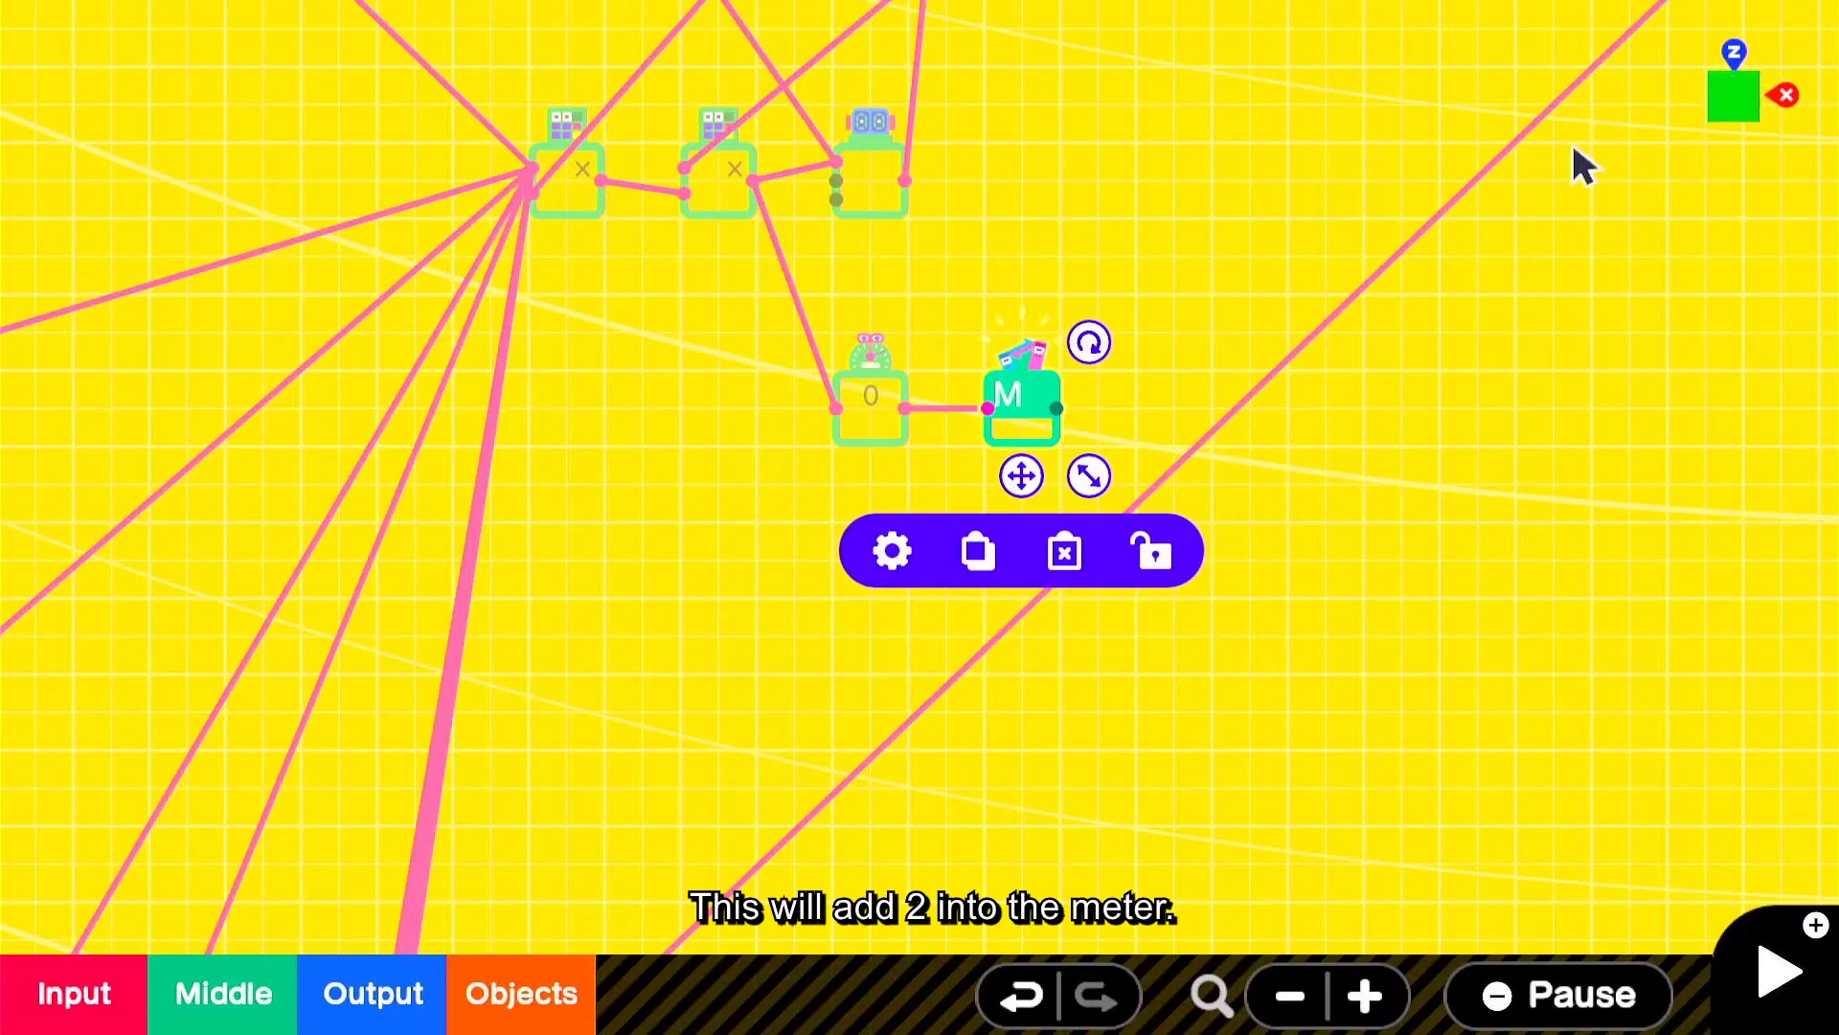
- Add a Counter nodon beside the Map and connect the Map's output to the Counter's upper input
{"action": "left_click", "coordinate": [245, 1015]}
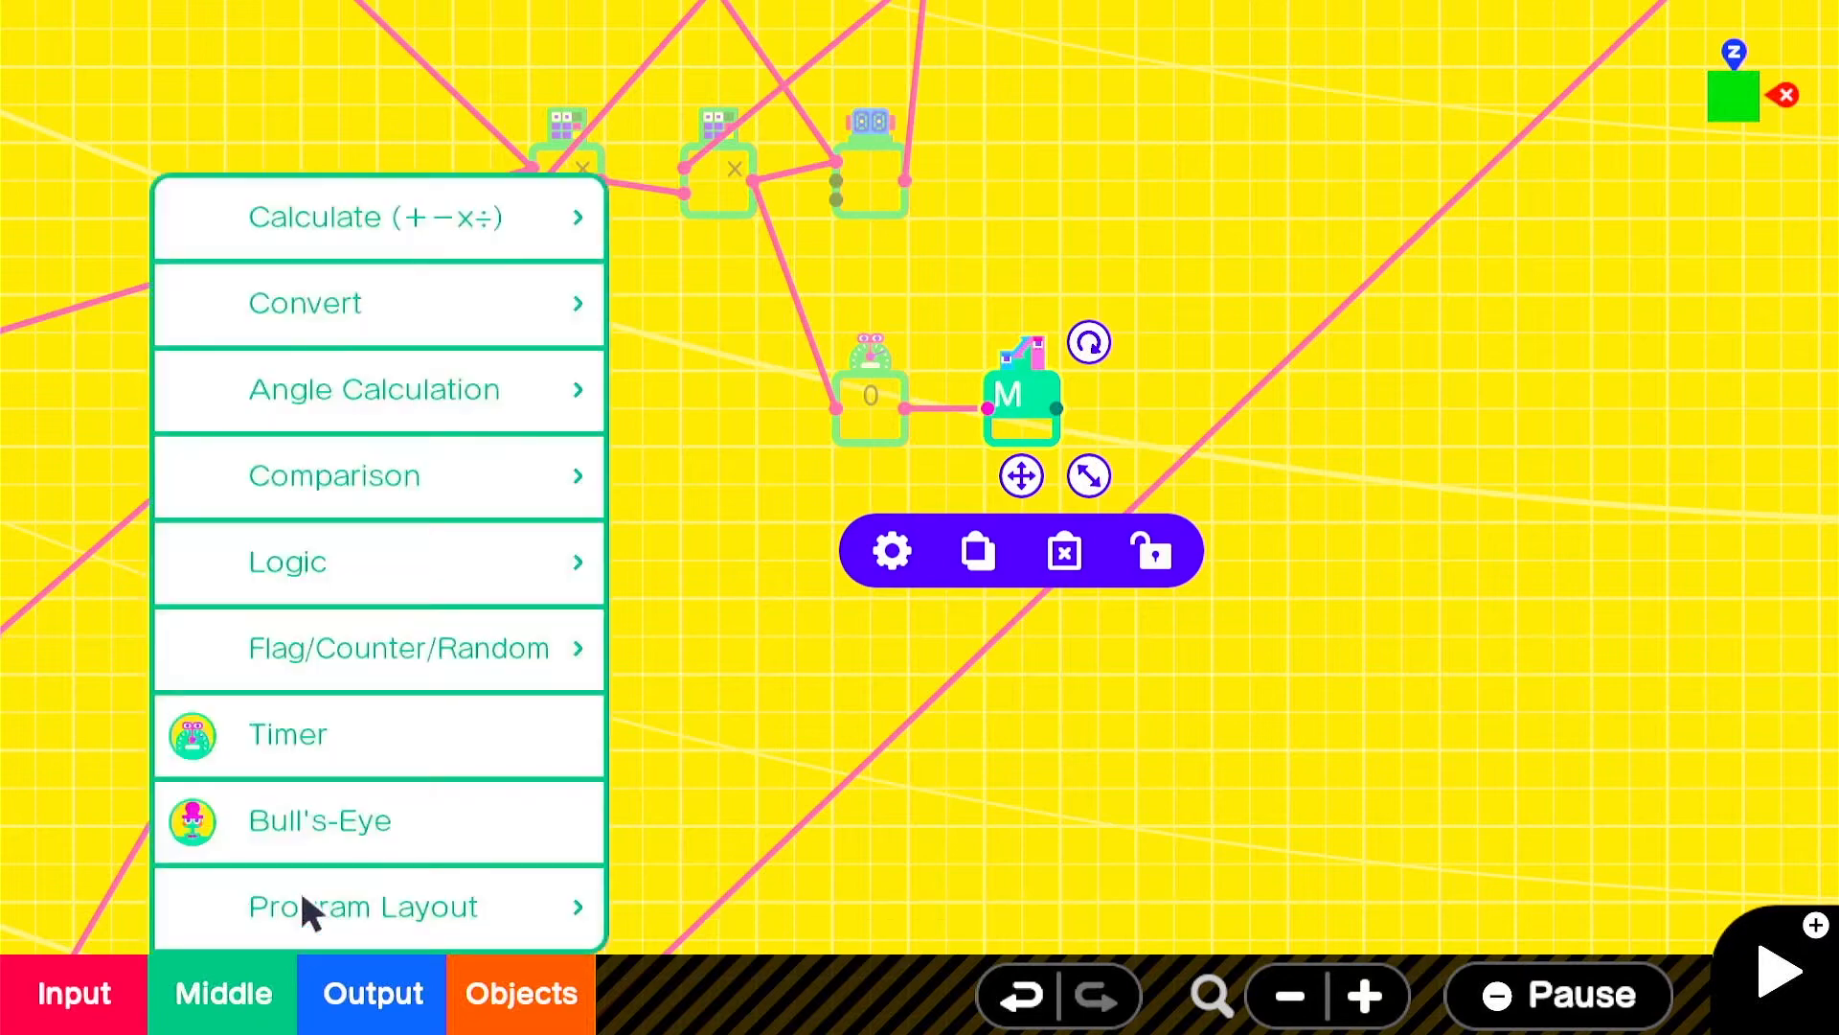
{"action": "left_click", "coordinate": [419, 655]}
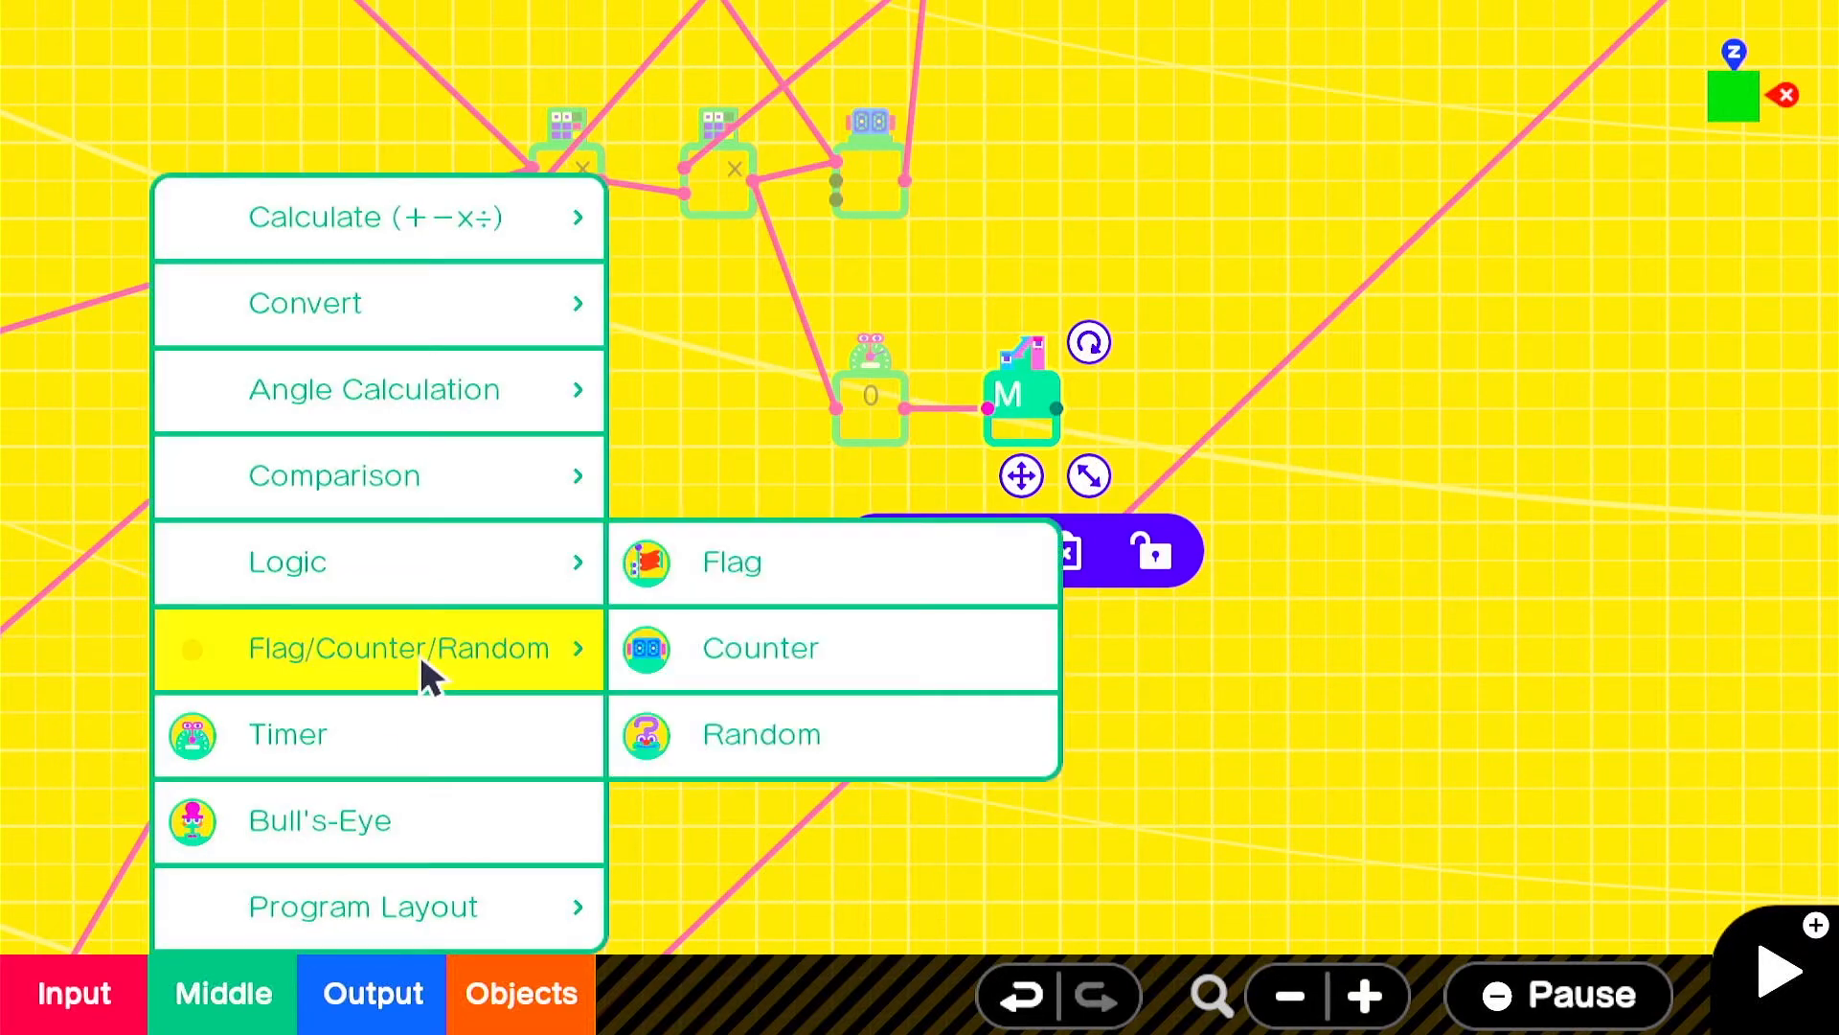
{"action": "left_click", "coordinate": [1004, 644]}
{"action": "left_click_drag", "start_coordinate": [923, 589], "coordinate": [1169, 473]}
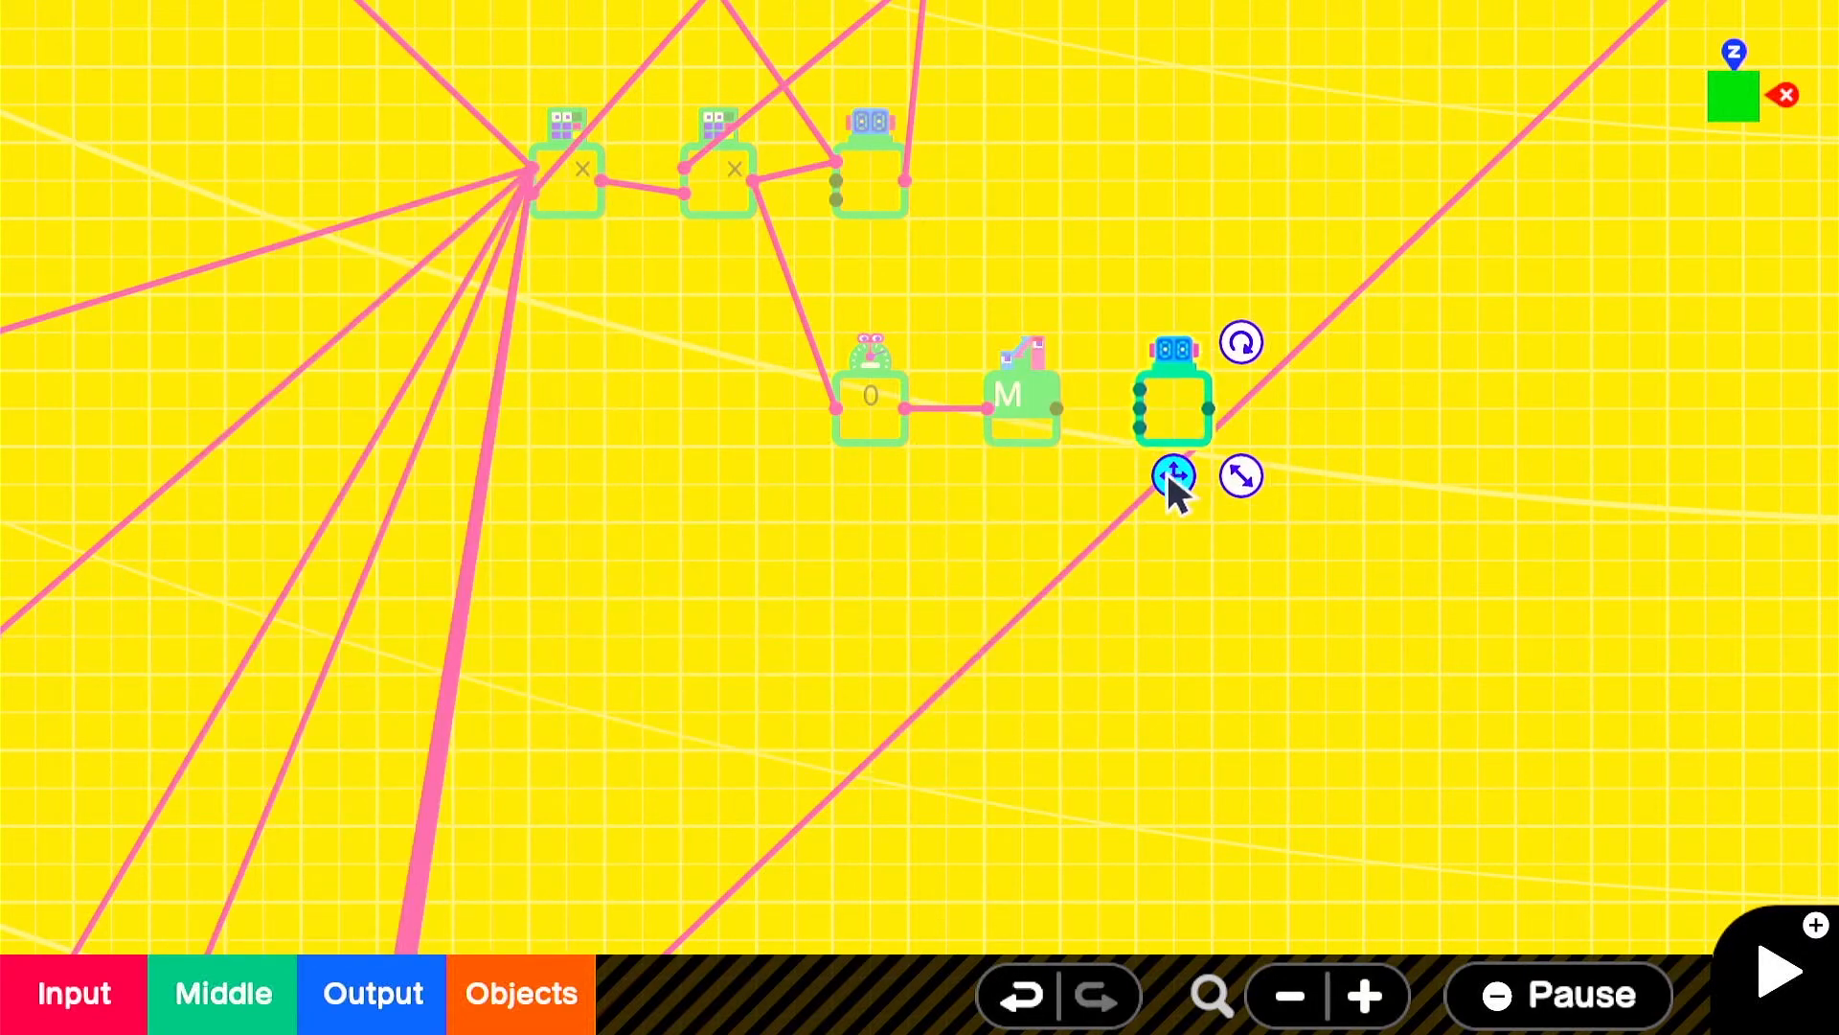
{"action": "left_click_drag", "start_coordinate": [1057, 408], "coordinate": [1140, 391]}
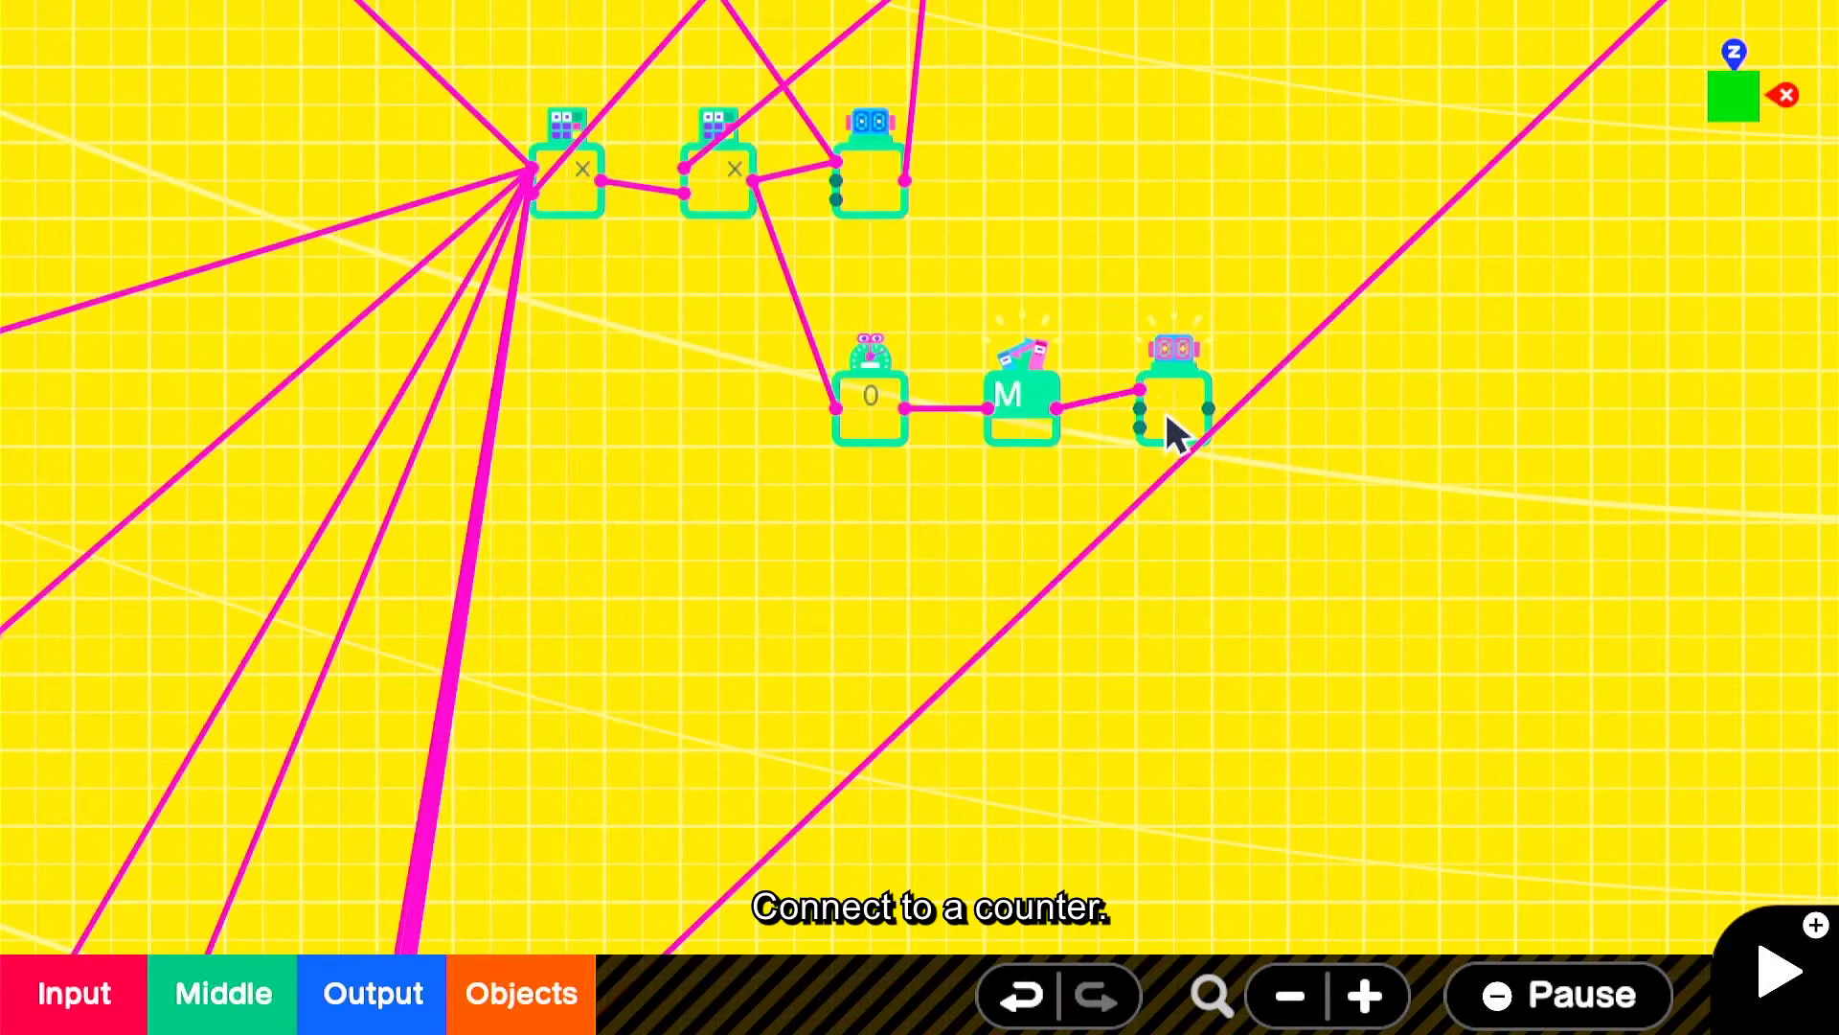
- Change the new Counter's count timing to On change from 0
{"action": "left_click", "coordinate": [1170, 418]}
{"action": "left_click", "coordinate": [1042, 547]}
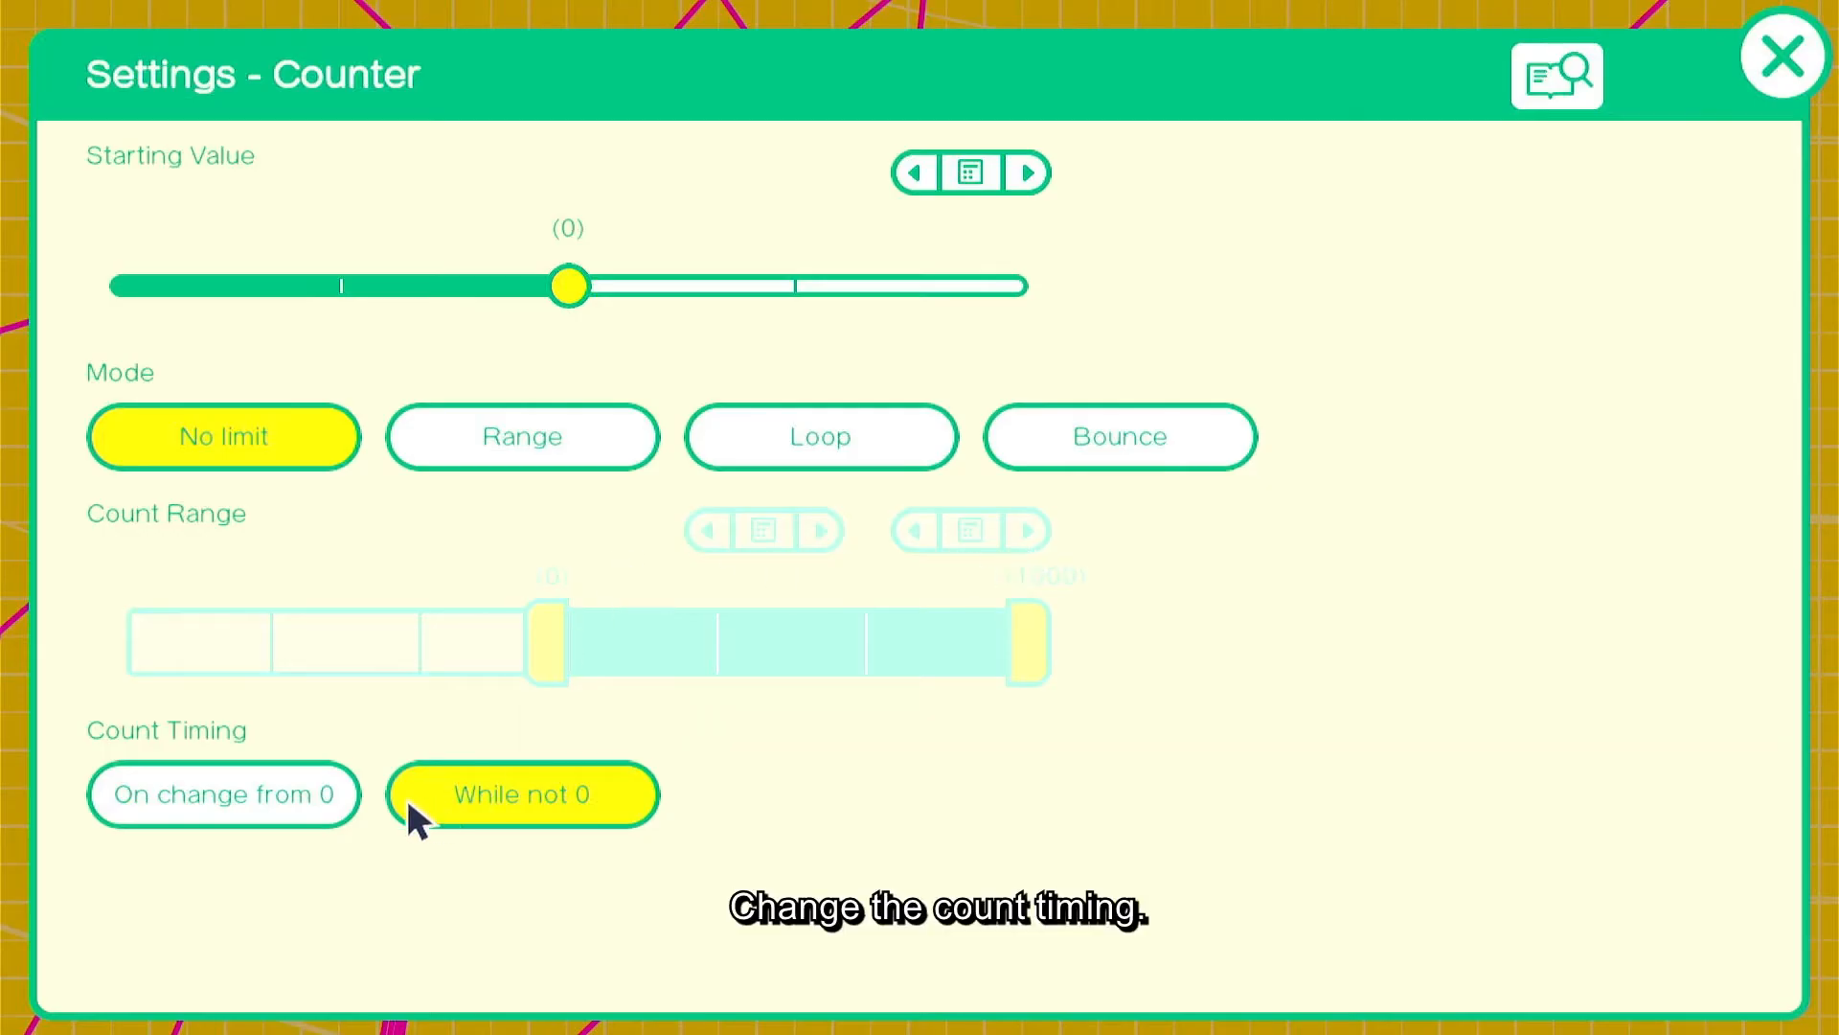
{"action": "left_click", "coordinate": [272, 794]}
{"action": "left_click", "coordinate": [1783, 45]}
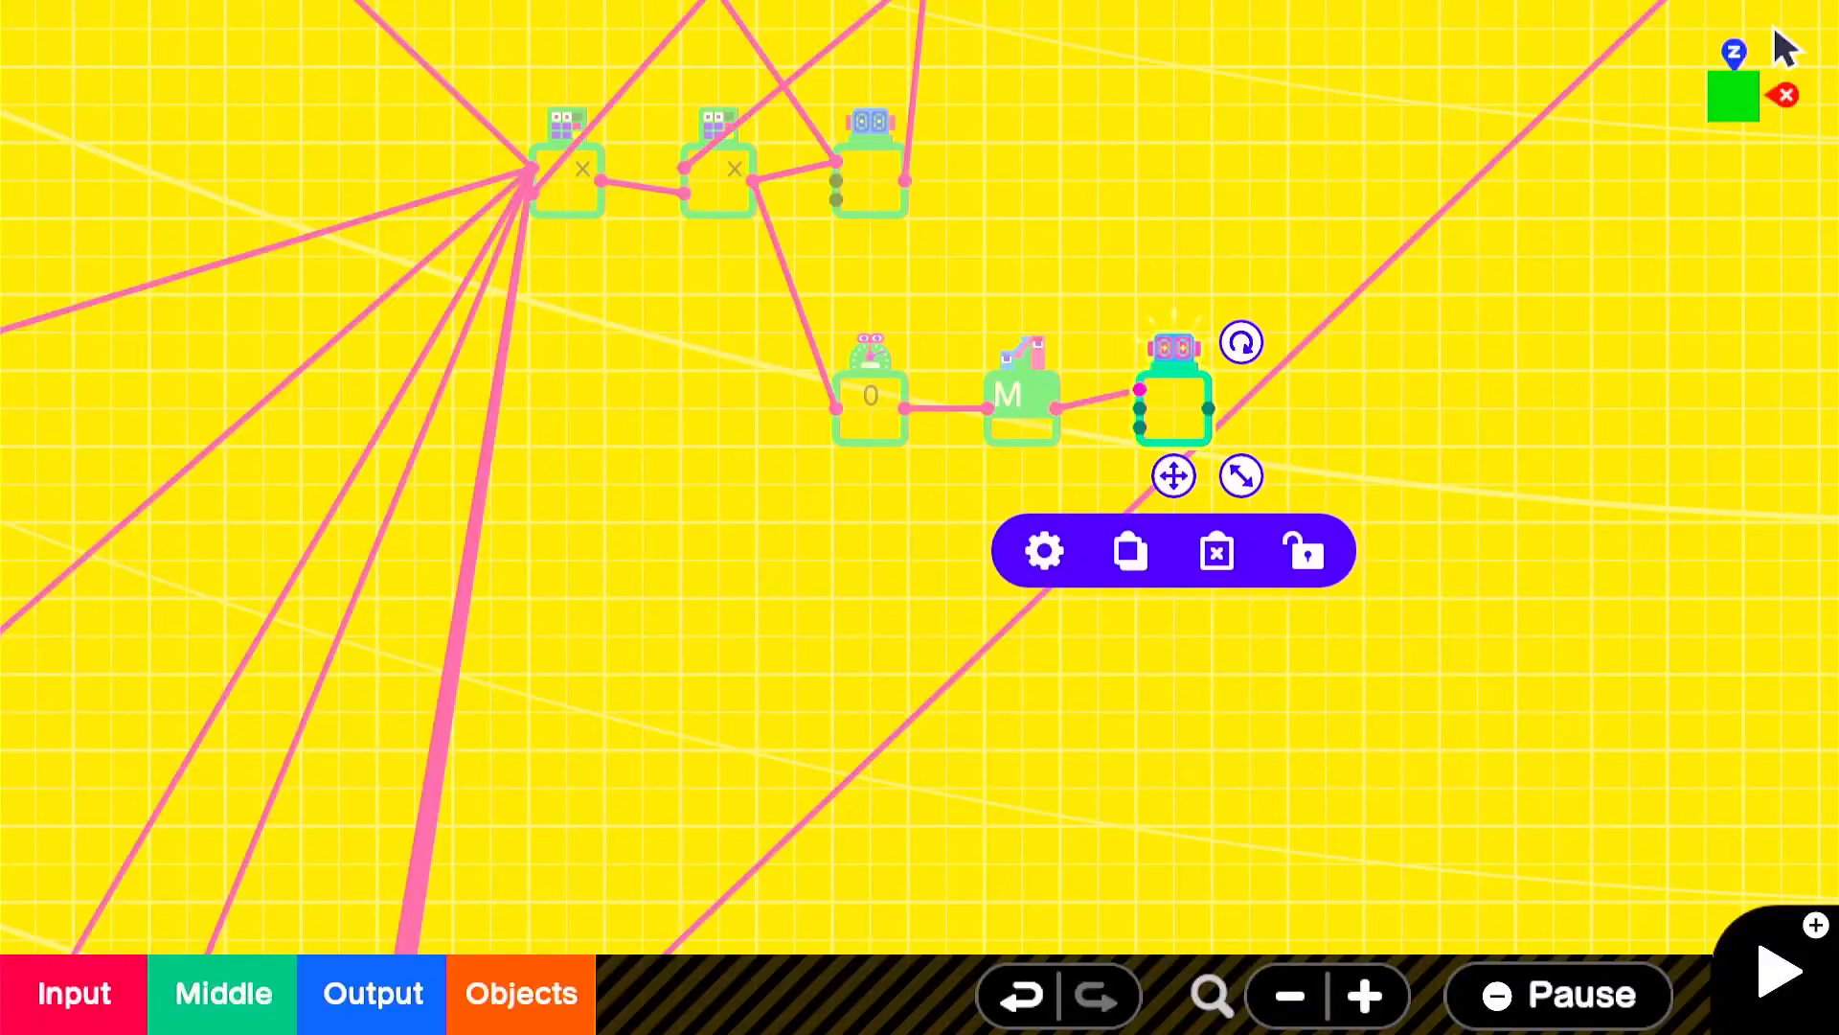
{"action": "left_click", "coordinate": [1564, 302]}
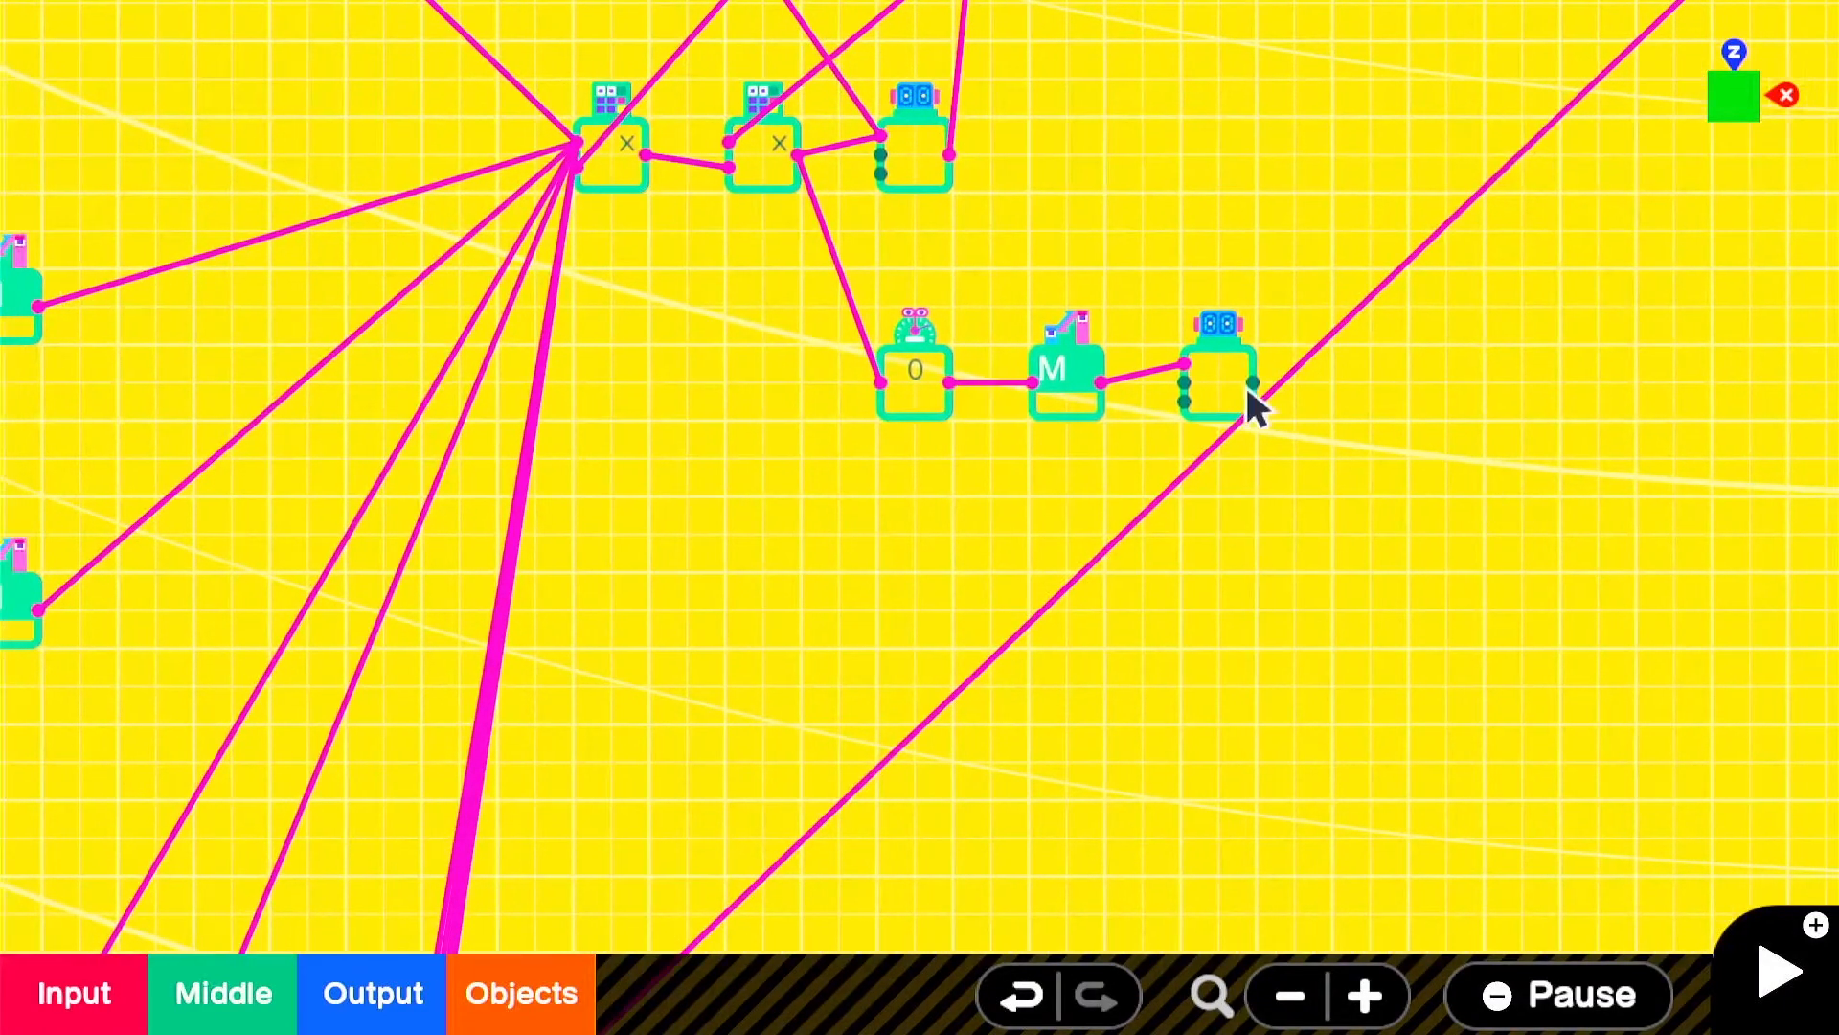
- Duplicate the new Counter and place the copy directly beneath the original
{"action": "left_click", "coordinate": [1231, 390]}
{"action": "left_click", "coordinate": [1175, 524]}
{"action": "left_click", "coordinate": [1221, 590]}
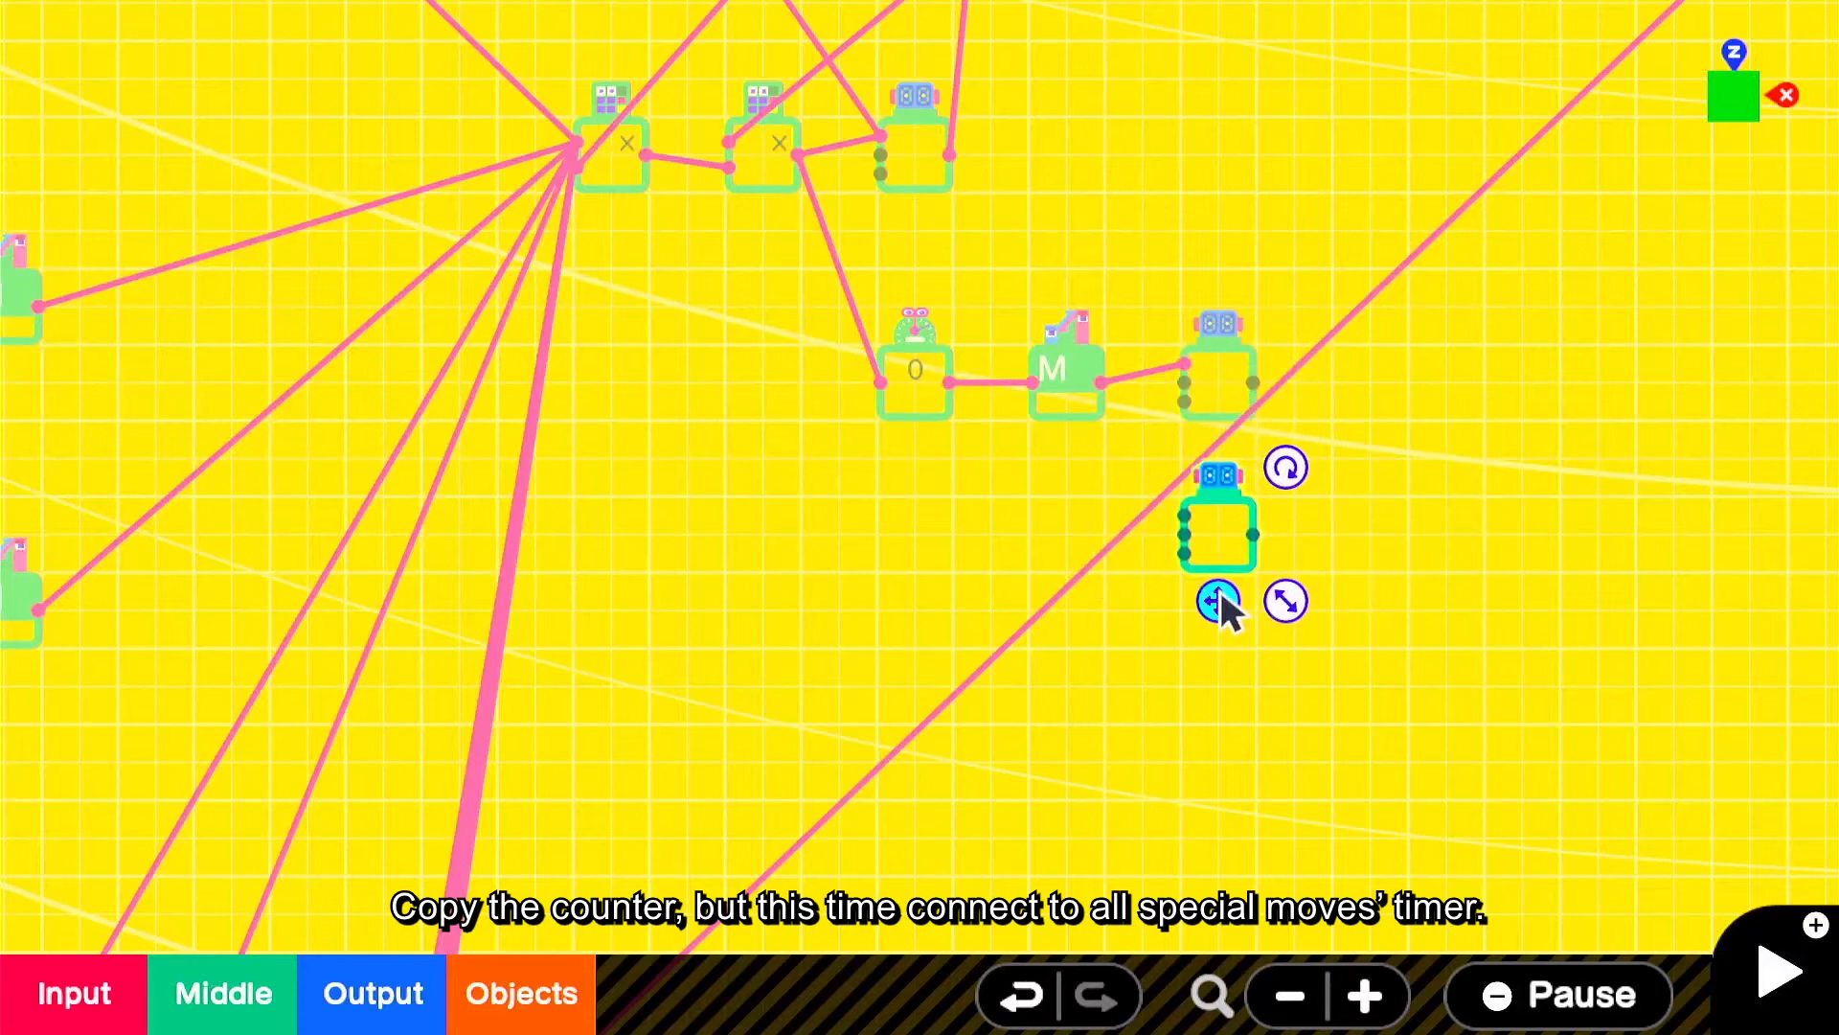
- Connect the outputs of all six special-move Timers to the upper input of the copied Counter
{"action": "scroll", "coordinate": [1224, 535], "scroll_direction": "down", "scroll_amount": 3}
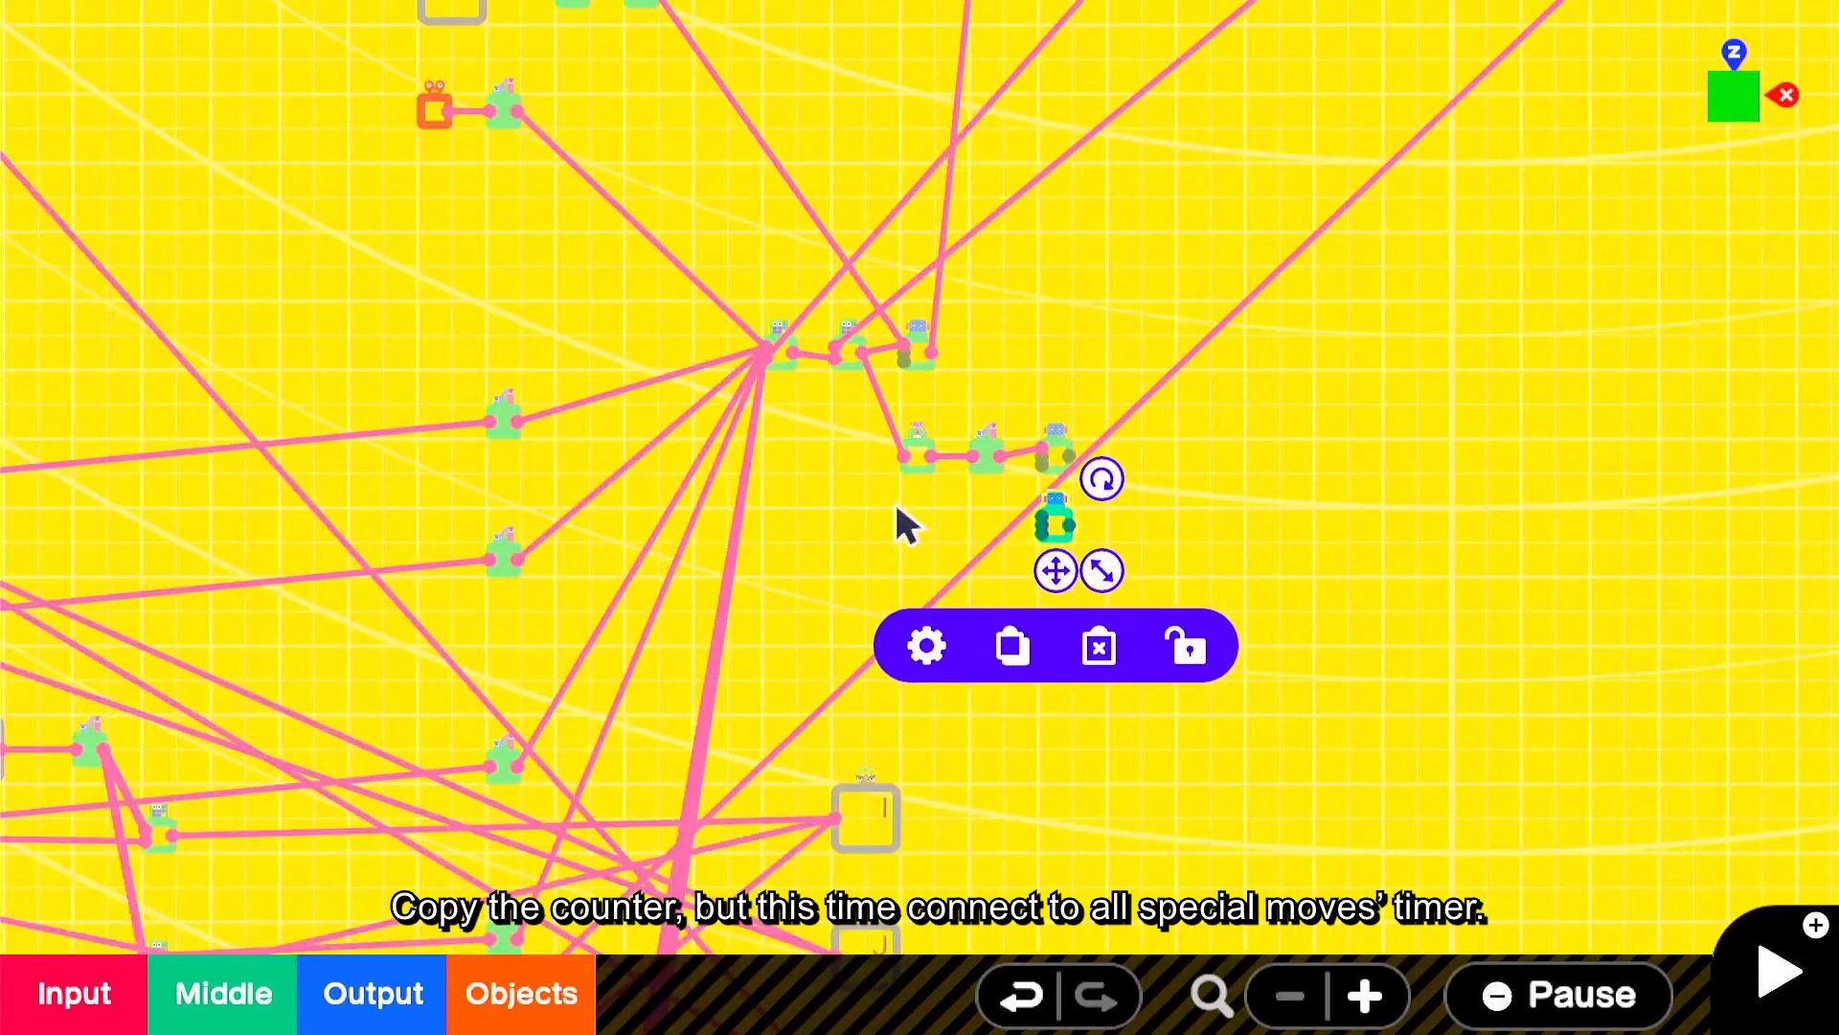
{"action": "left_click_drag", "start_coordinate": [1027, 537], "coordinate": [977, 417]}
{"action": "left_click_drag", "start_coordinate": [1045, 469], "coordinate": [451, 155]}
{"action": "left_click_drag", "start_coordinate": [360, 220], "coordinate": [1605, 512]}
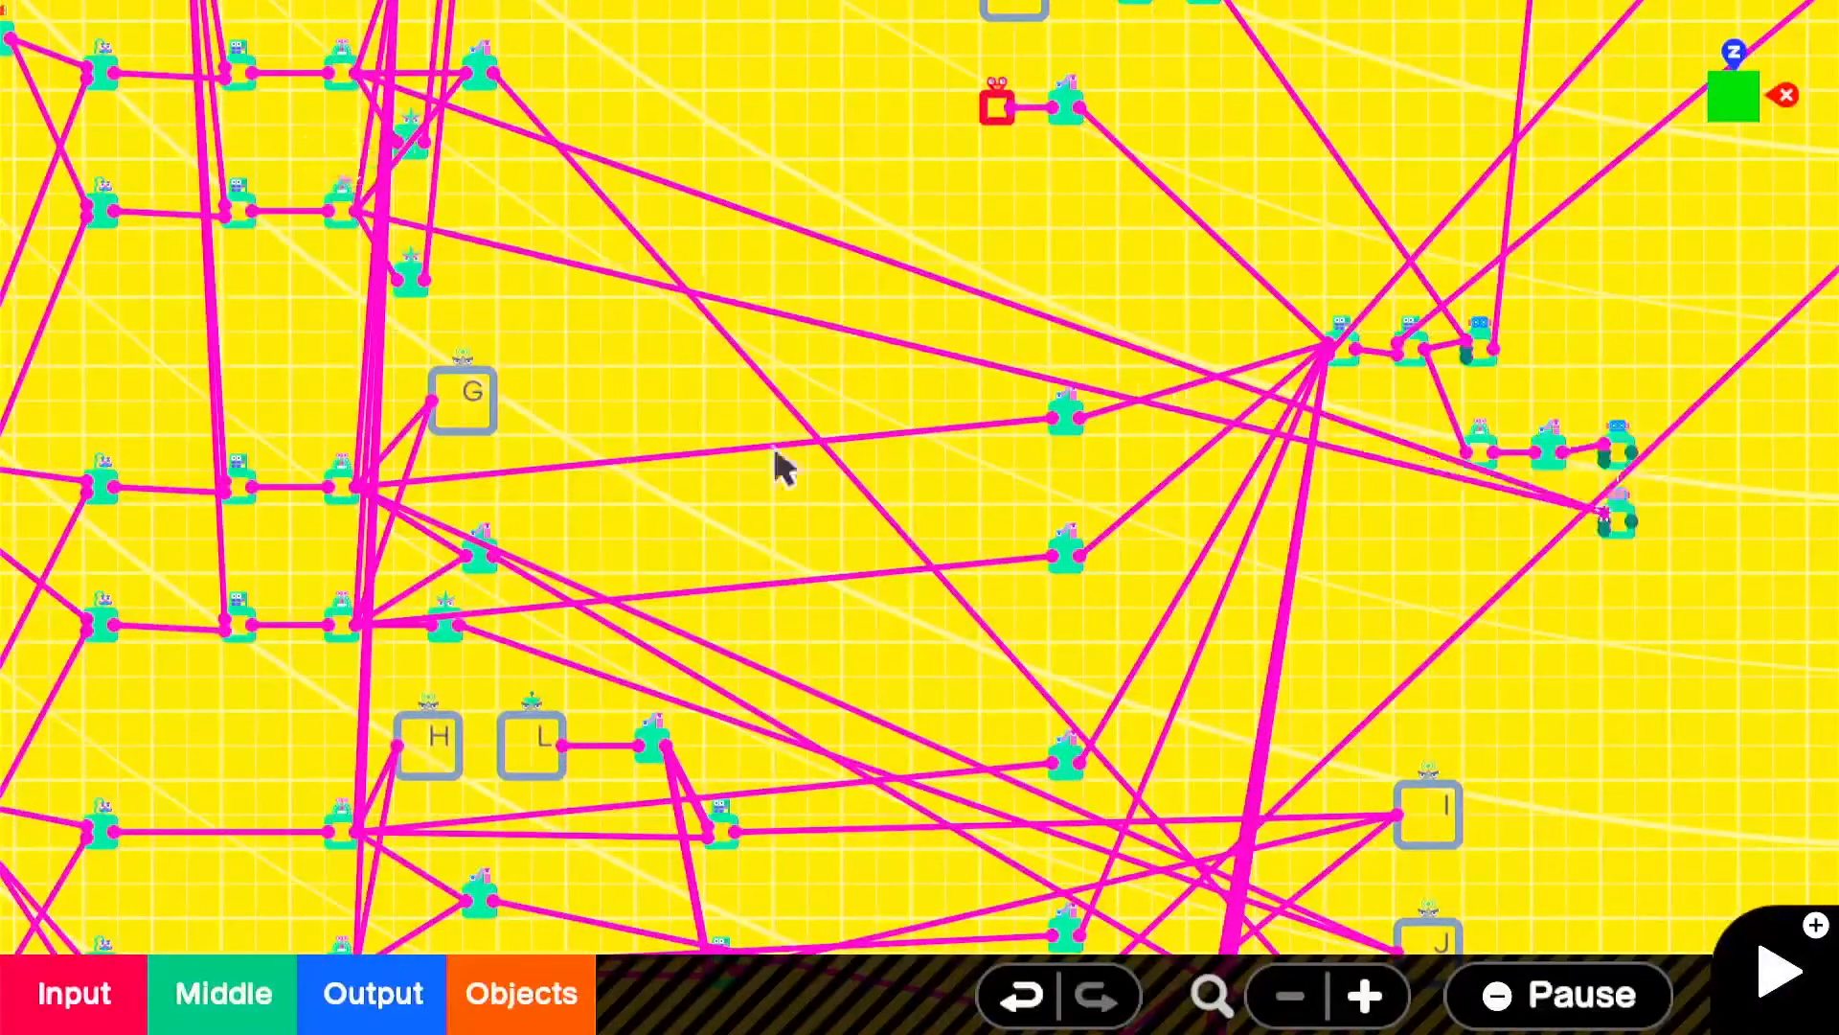
{"action": "left_click", "coordinate": [370, 500]}
{"action": "left_click_drag", "start_coordinate": [356, 488], "coordinate": [1583, 505]}
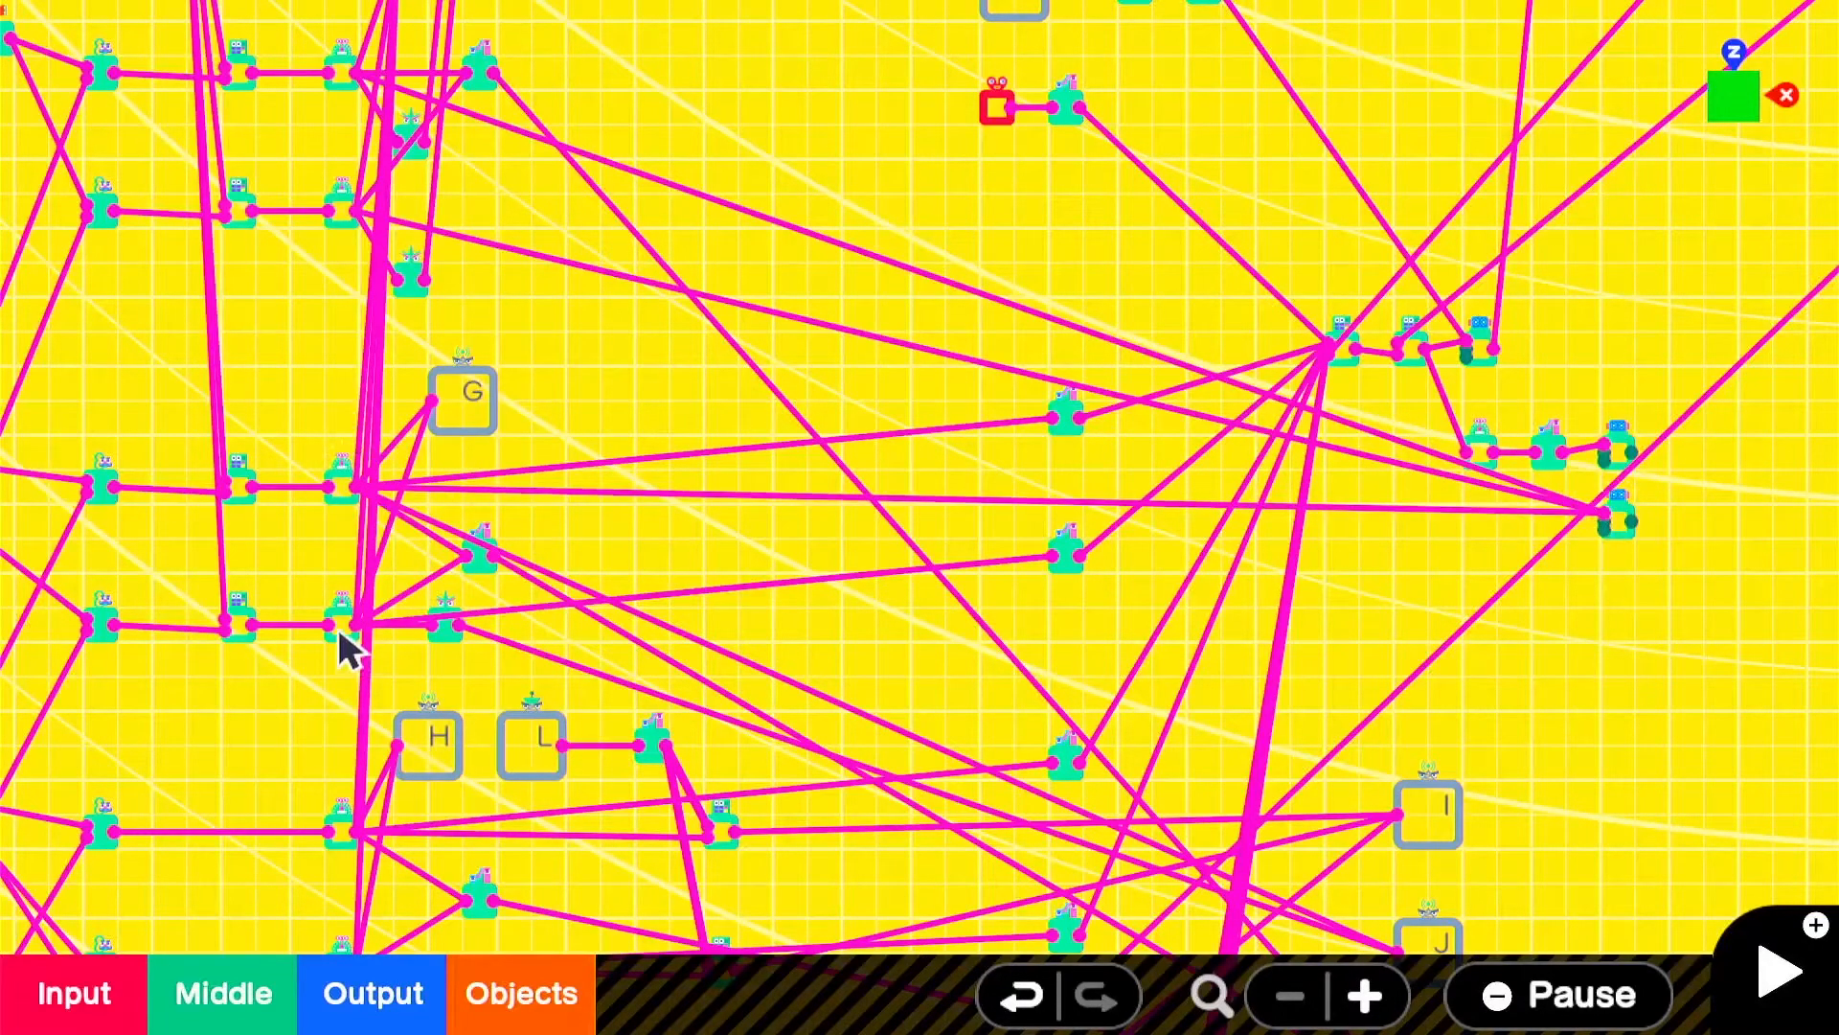
{"action": "left_click_drag", "start_coordinate": [356, 624], "coordinate": [1602, 519]}
{"action": "left_click_drag", "start_coordinate": [320, 757], "coordinate": [316, 577]}
{"action": "left_click_drag", "start_coordinate": [312, 652], "coordinate": [1547, 335]}
{"action": "left_click_drag", "start_coordinate": [294, 781], "coordinate": [1510, 330]}
- Add a Map nodon beside the two meter Counters and connect both Counters' outputs to its input
{"action": "left_click_drag", "start_coordinate": [1704, 311], "coordinate": [1063, 451]}
{"action": "scroll", "coordinate": [1068, 412], "scroll_direction": "up", "scroll_amount": 3}
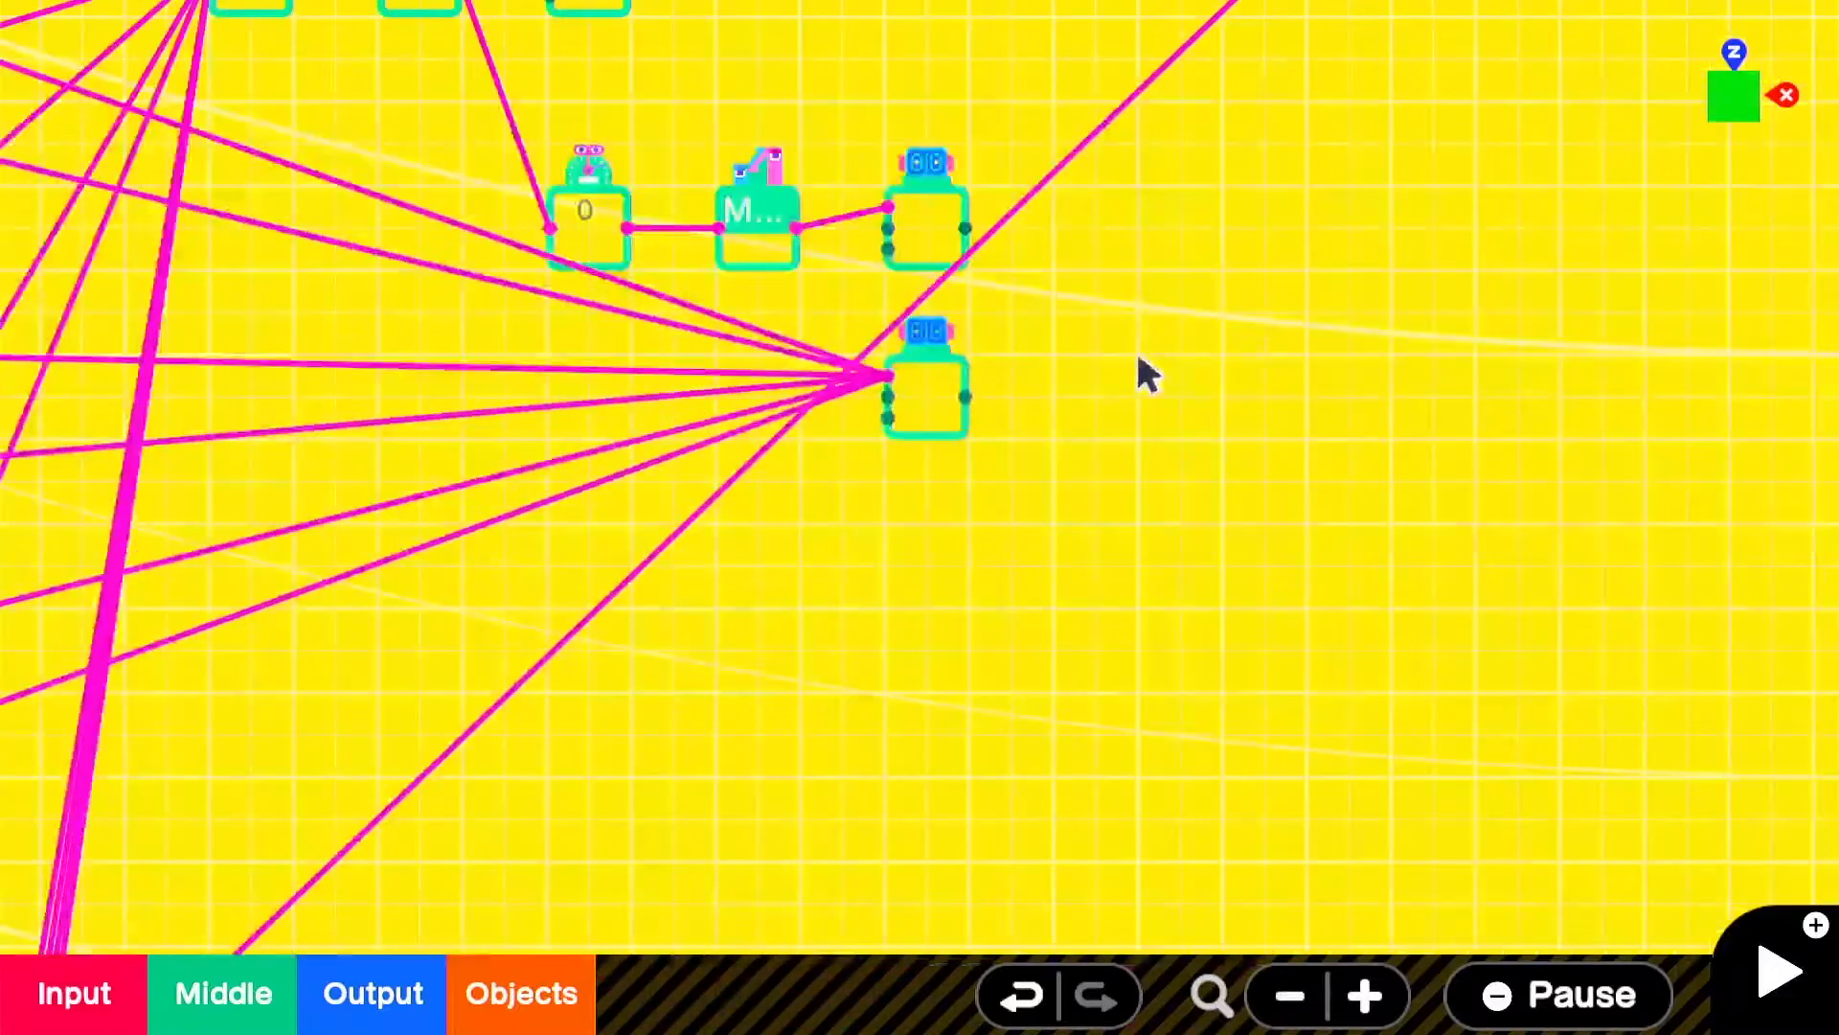
{"action": "left_click_drag", "start_coordinate": [1138, 356], "coordinate": [968, 536]}
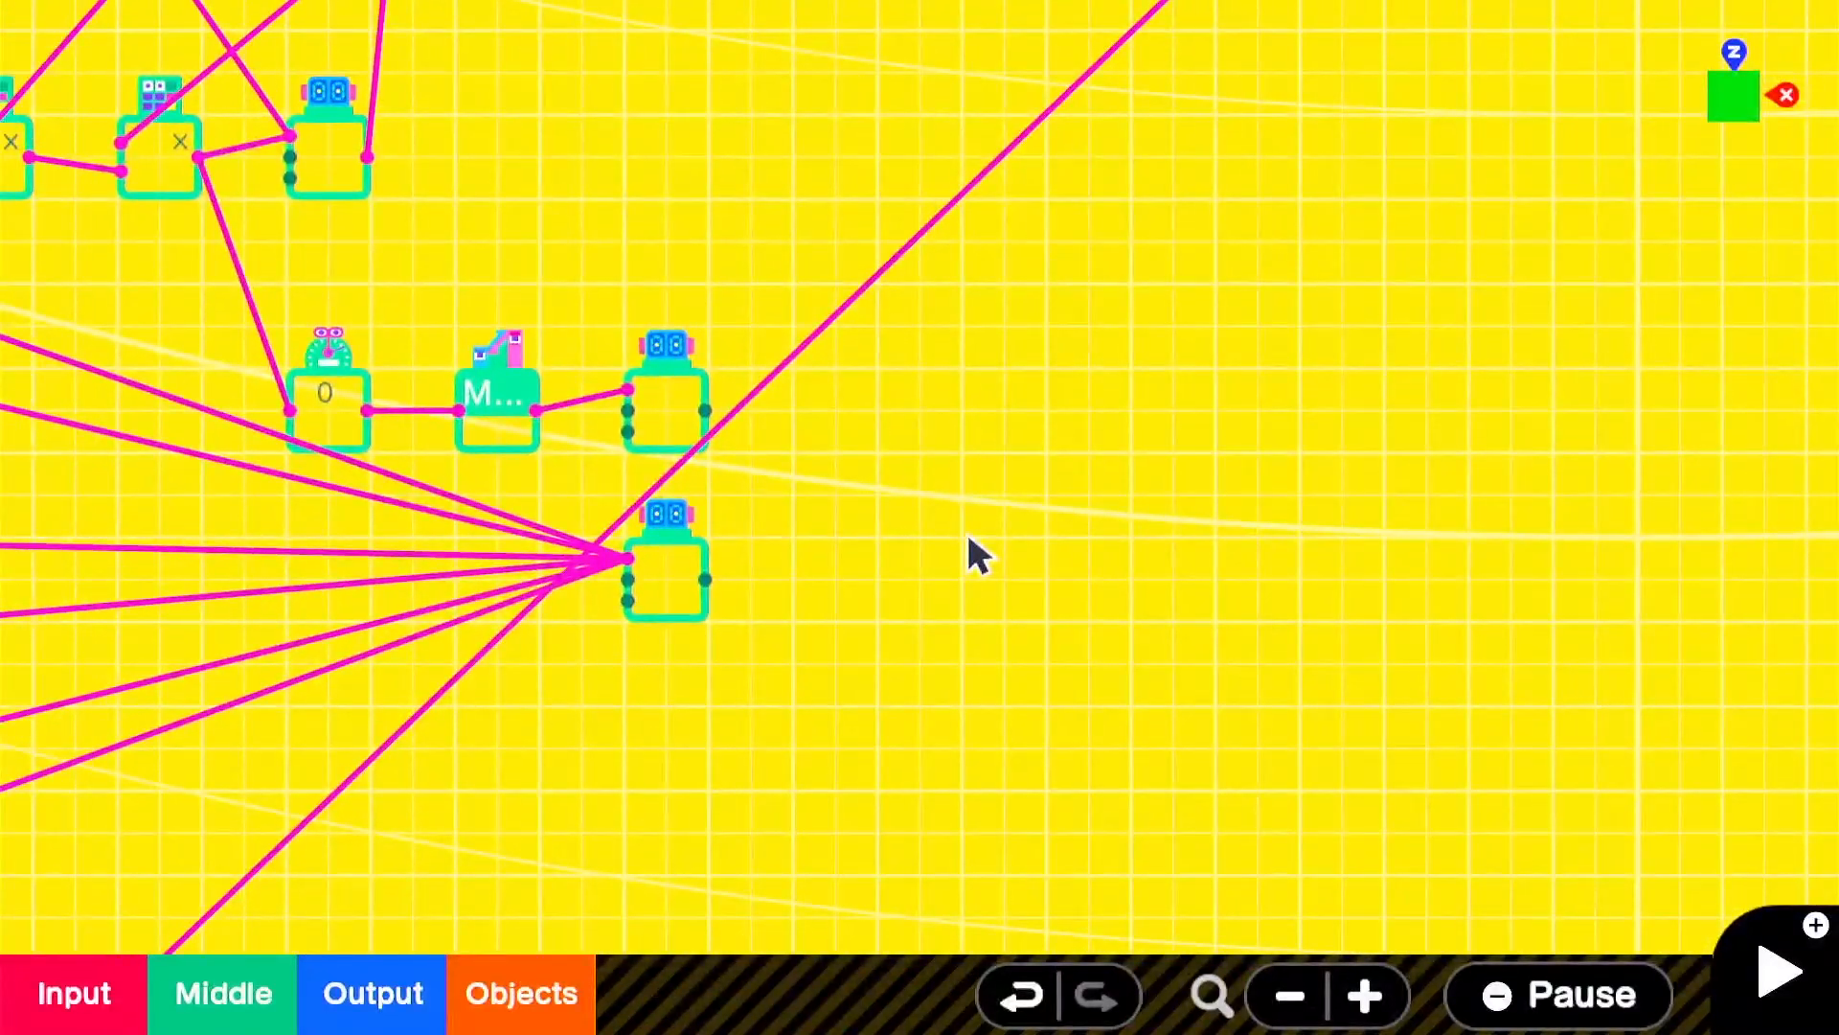
{"action": "left_click", "coordinate": [245, 1023]}
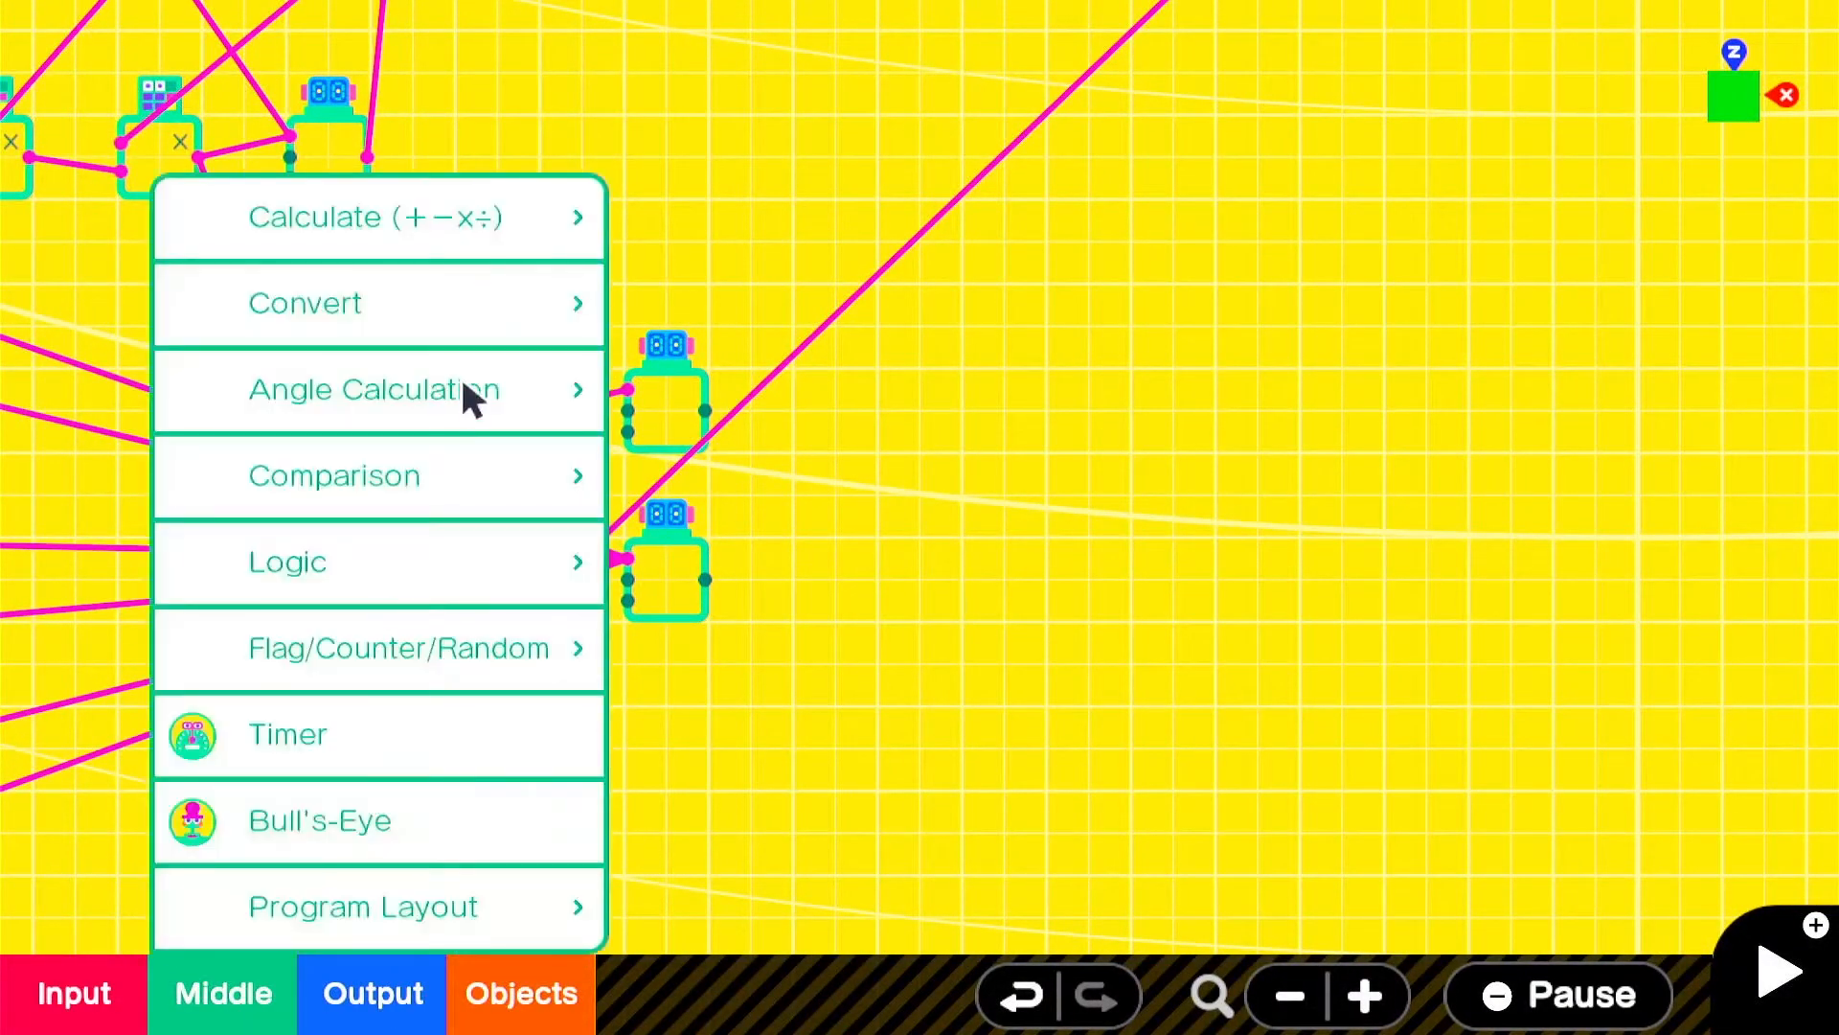
{"action": "left_click", "coordinate": [417, 303]}
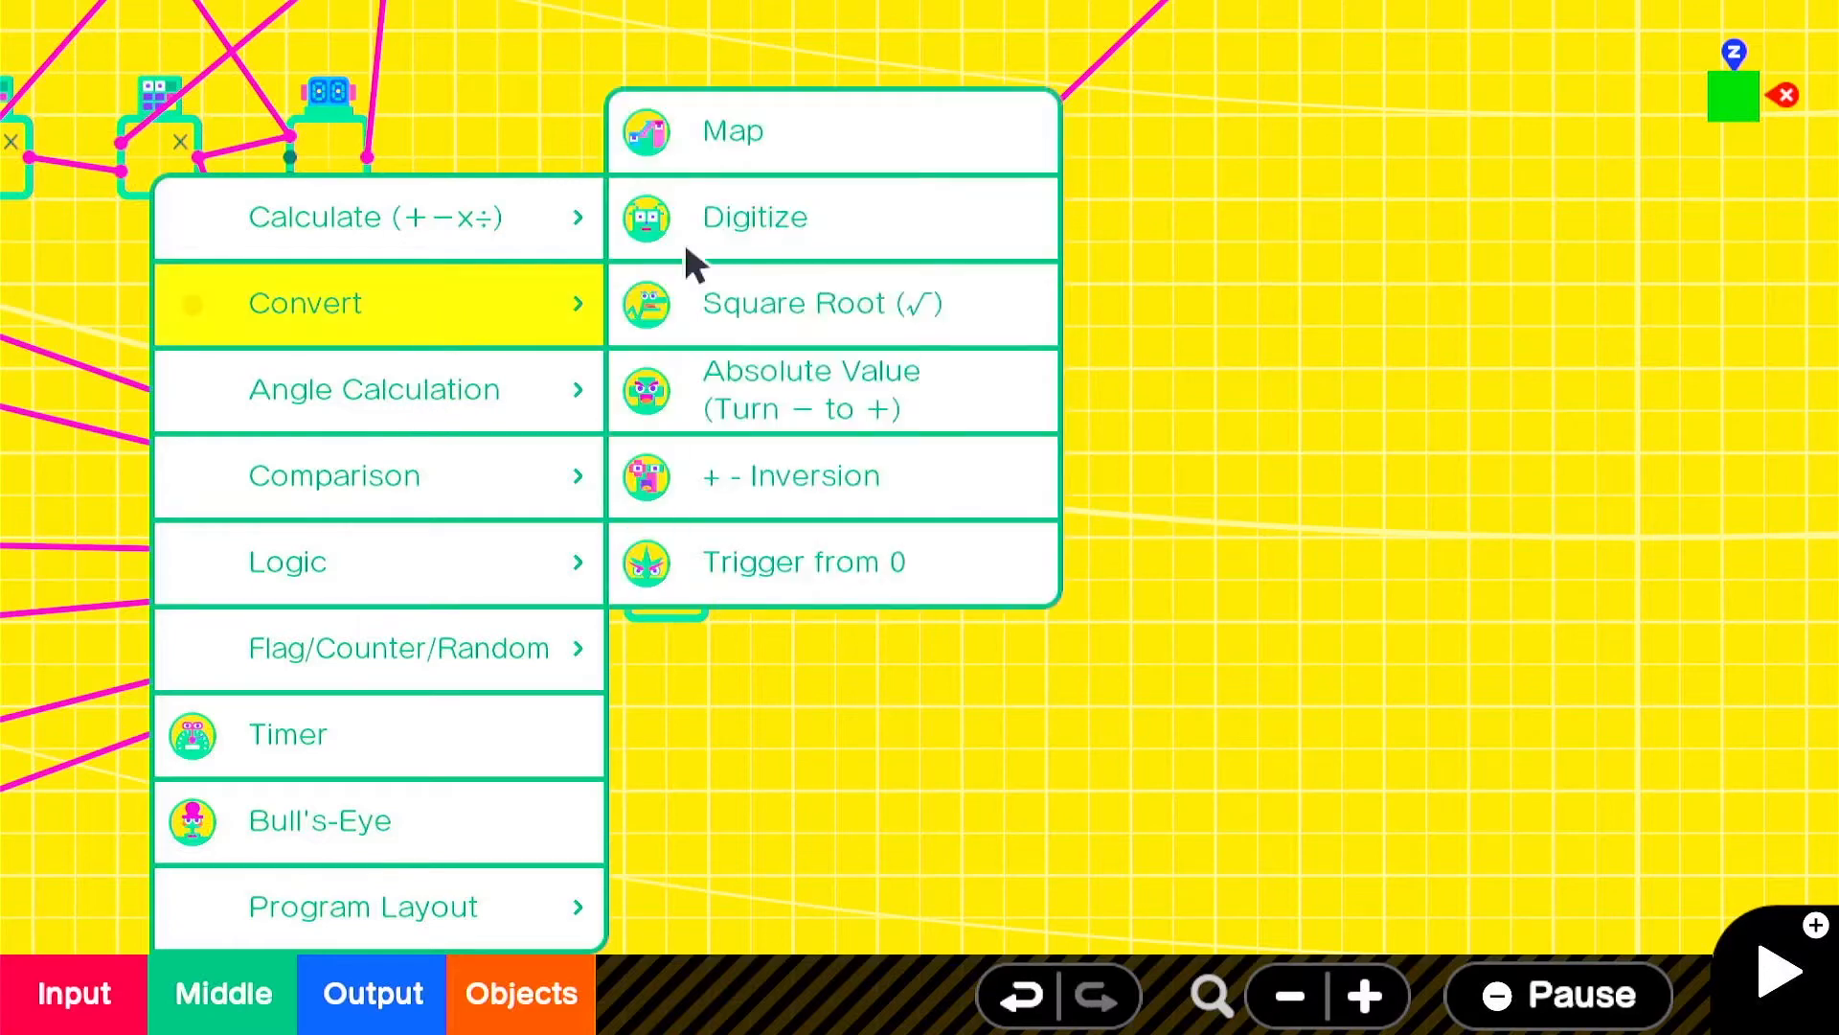
{"action": "left_click", "coordinate": [748, 148]}
{"action": "left_click_drag", "start_coordinate": [919, 587], "coordinate": [920, 566]}
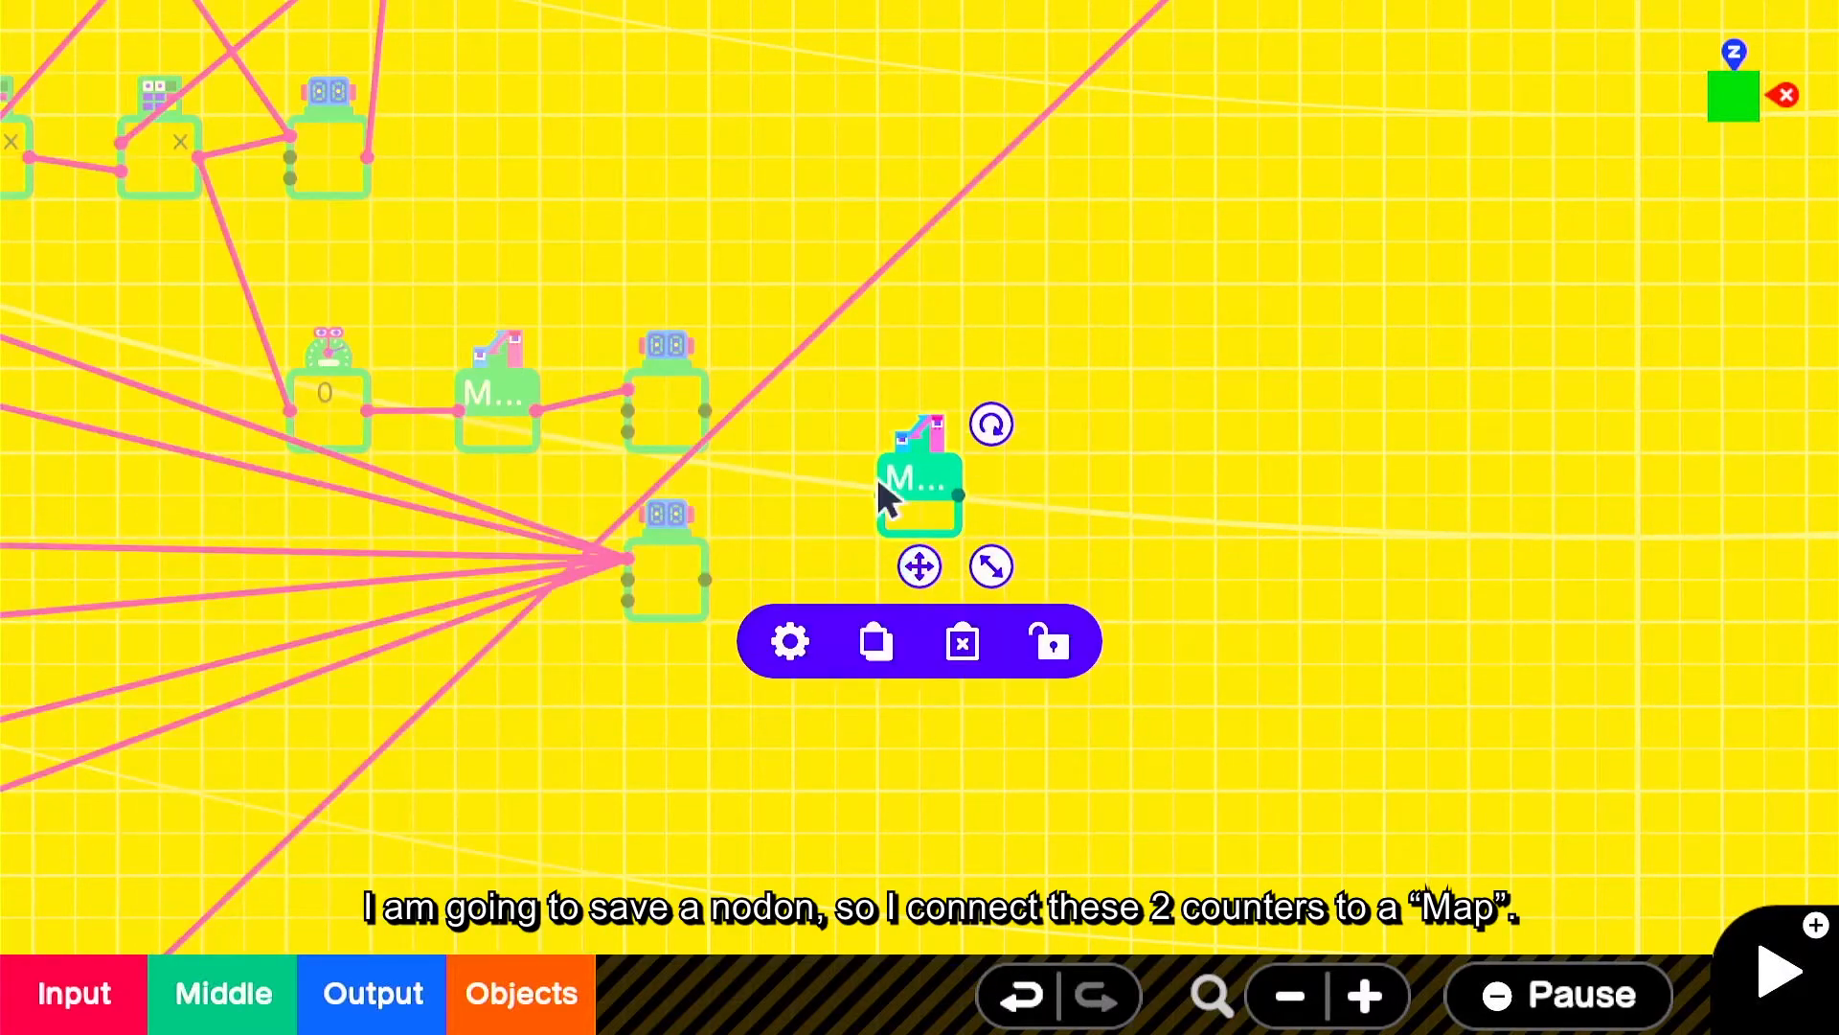
{"action": "left_click_drag", "start_coordinate": [878, 493], "coordinate": [719, 416]}
{"action": "left_click_drag", "start_coordinate": [708, 580], "coordinate": [874, 503]}
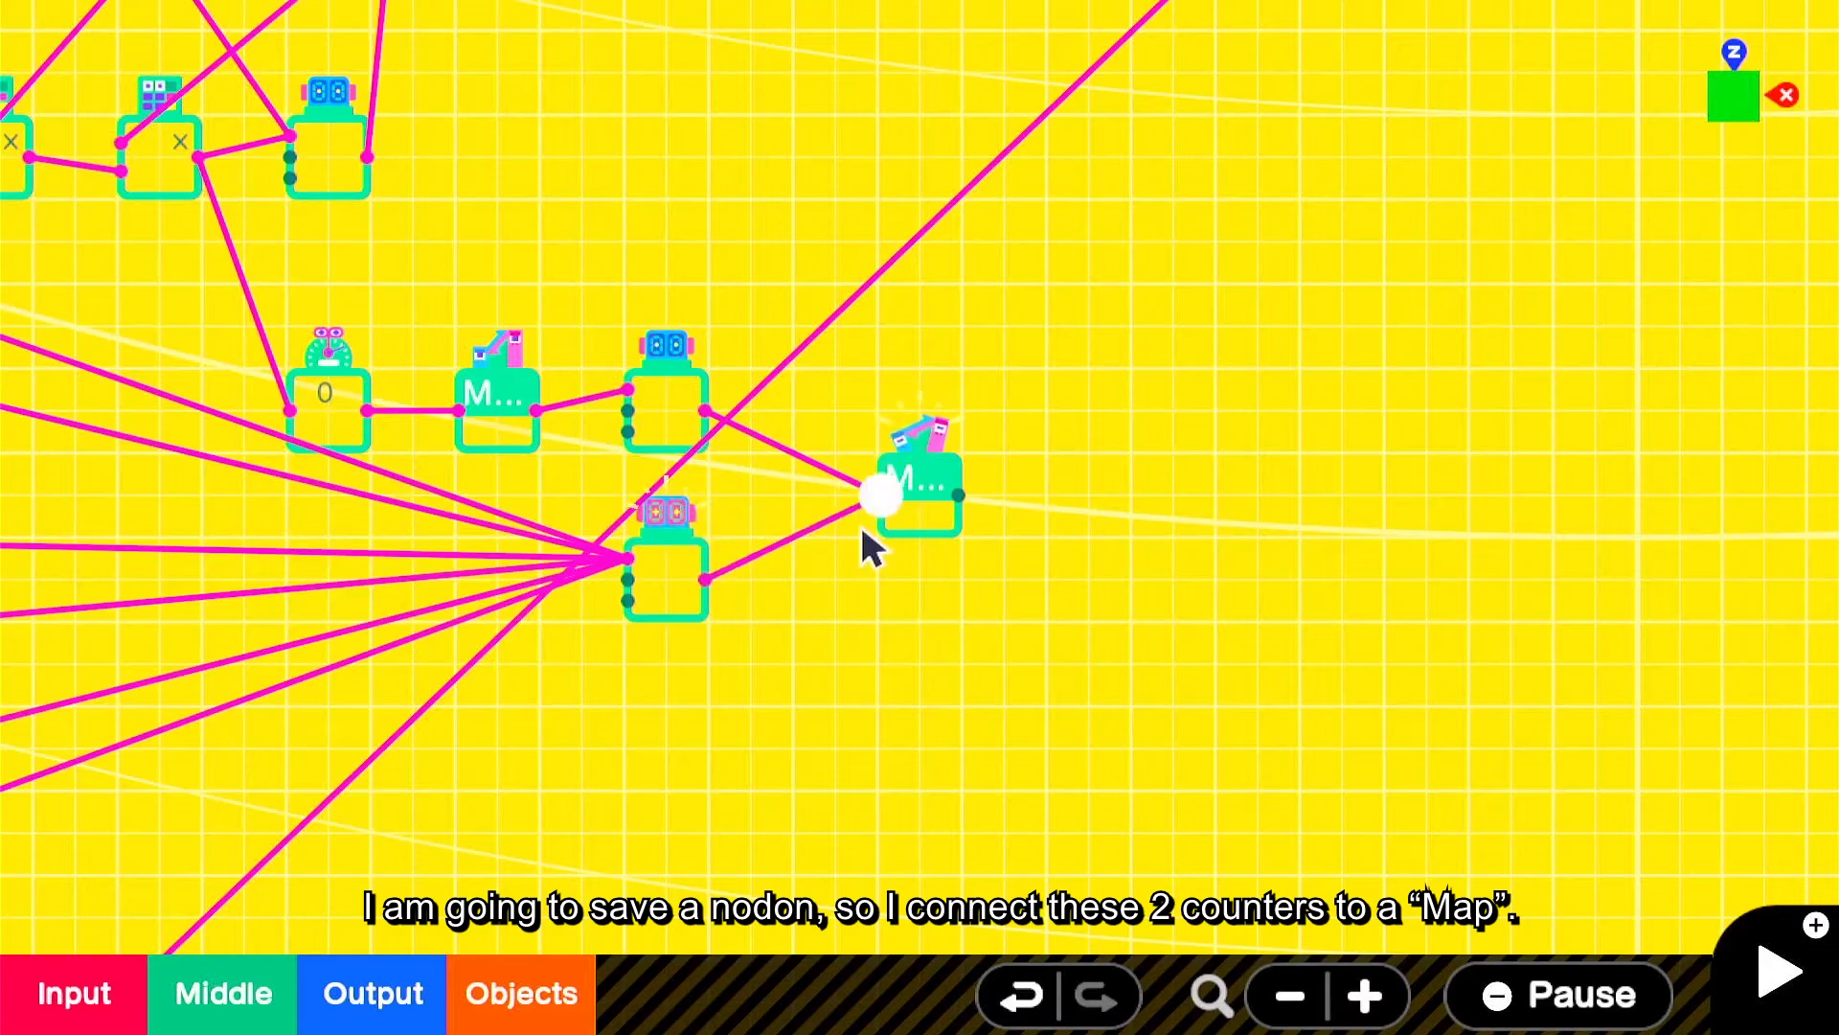
- Set the shared Map's input range maximum to 80.00 and output range to 0.00 through 80.00, with range restriction enabled
{"action": "left_click", "coordinate": [896, 517]}
{"action": "left_click", "coordinate": [789, 642]}
{"action": "left_click", "coordinate": [1019, 174]}
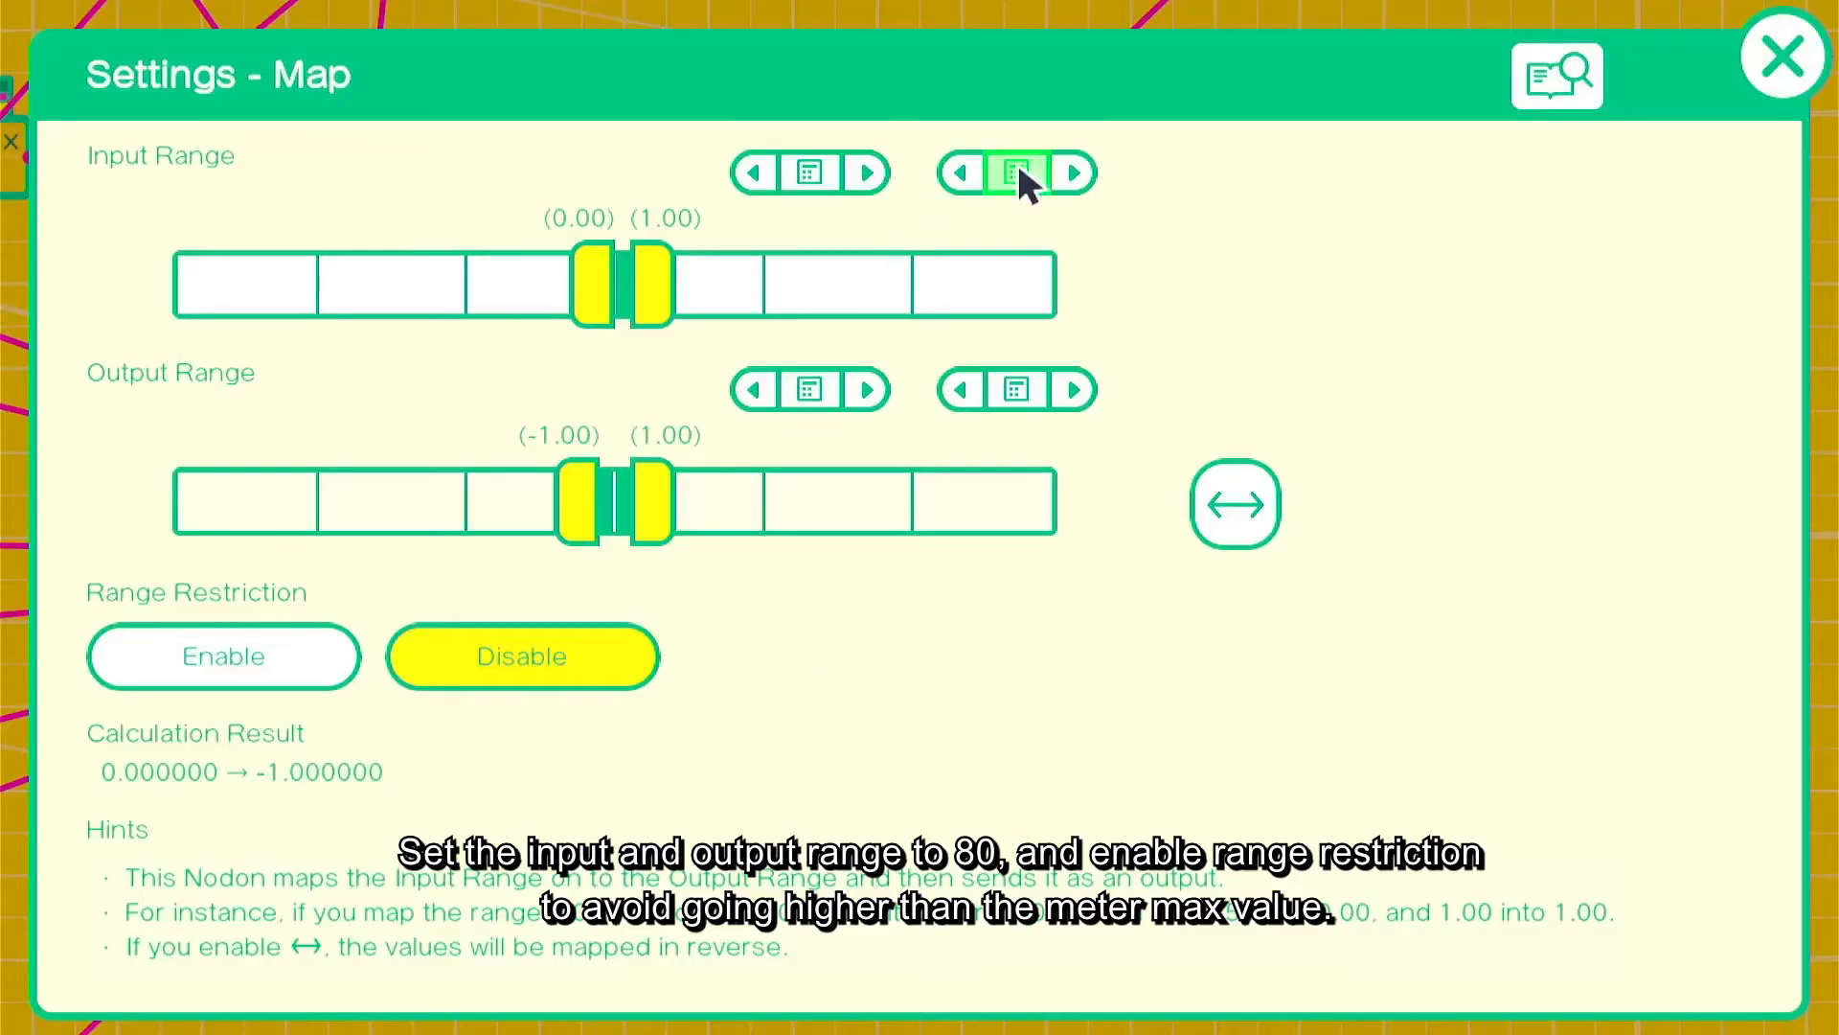
{"action": "left_click", "coordinate": [1080, 791]}
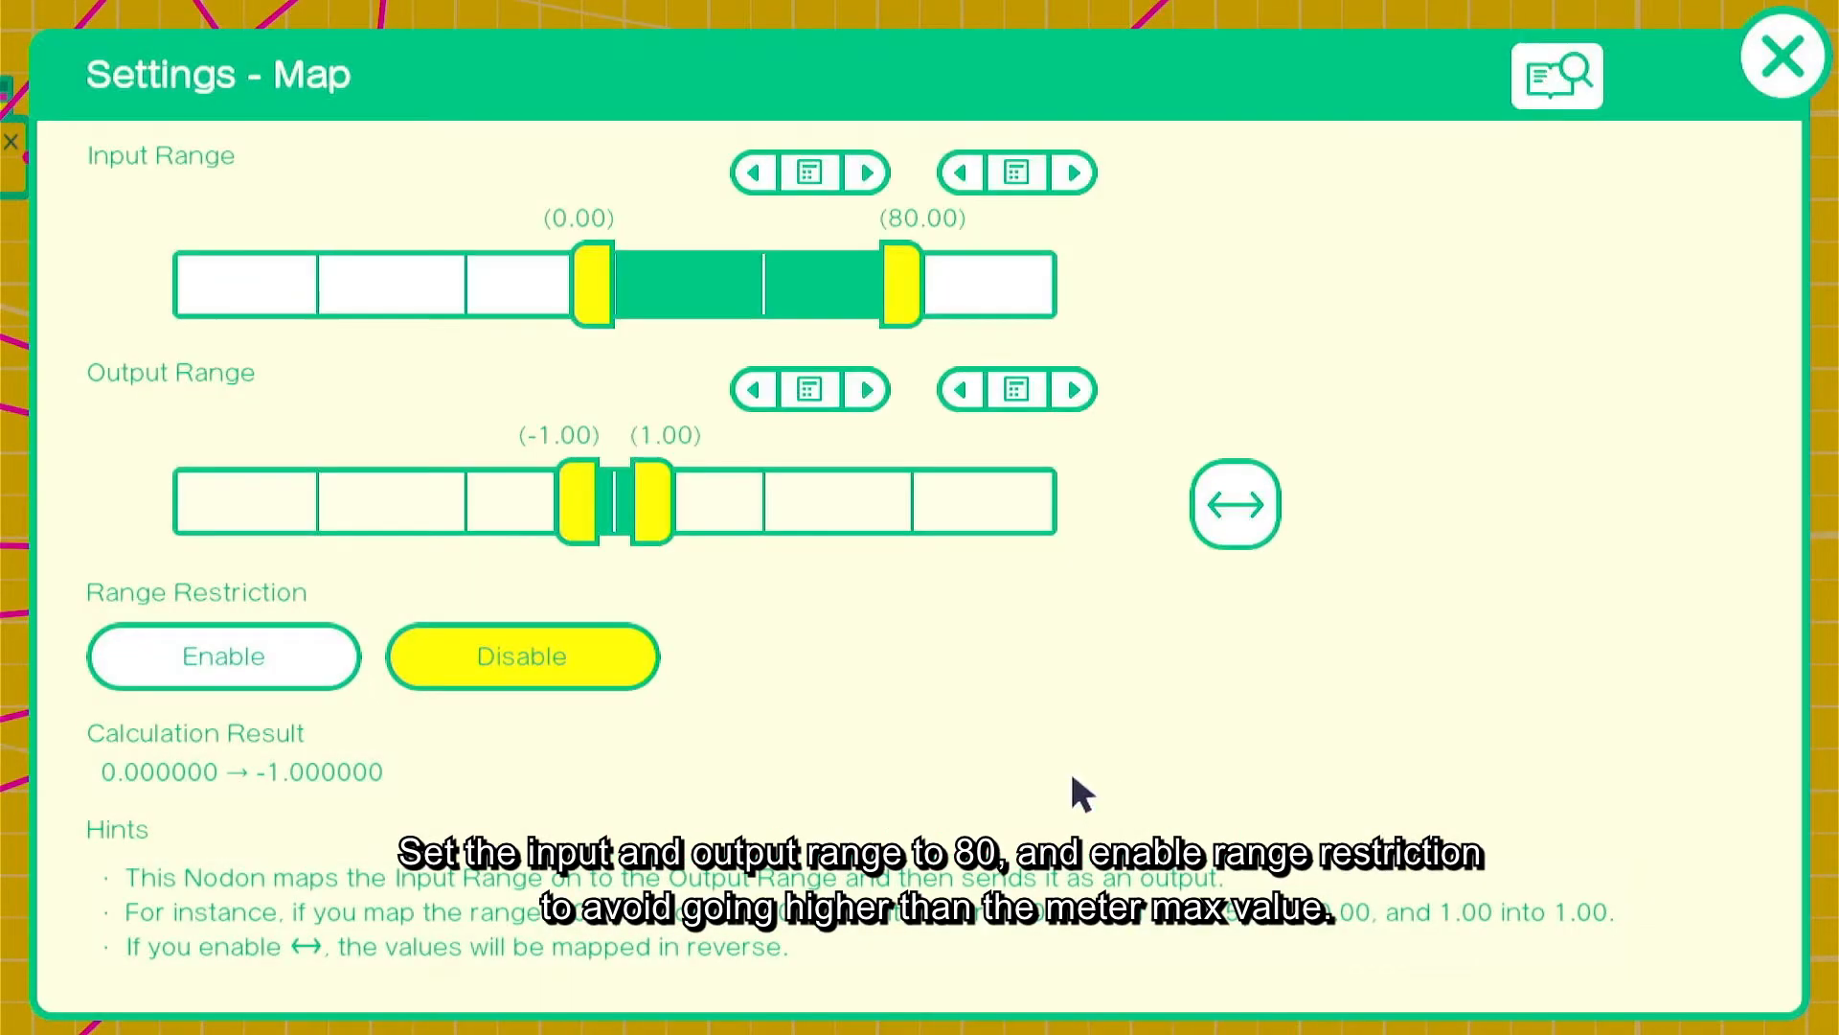
{"action": "left_click", "coordinate": [870, 389]}
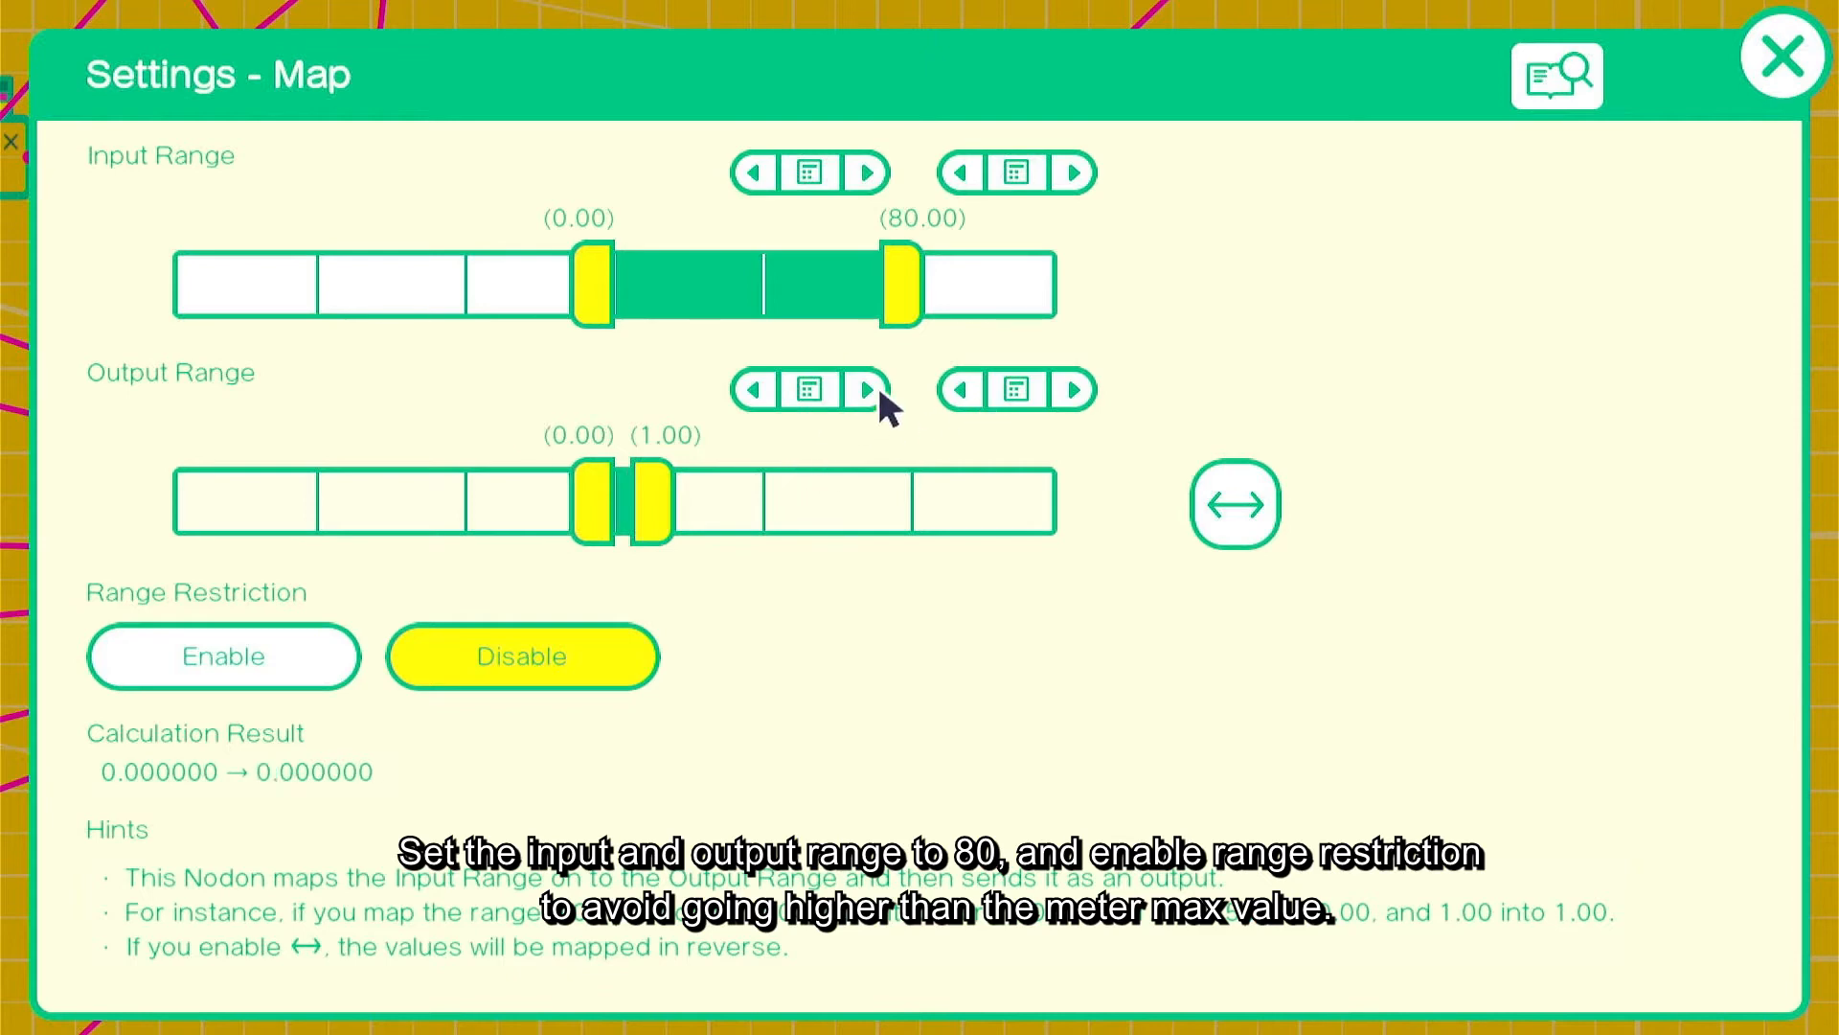
{"action": "left_click", "coordinate": [1016, 389]}
{"action": "left_click", "coordinate": [794, 458]}
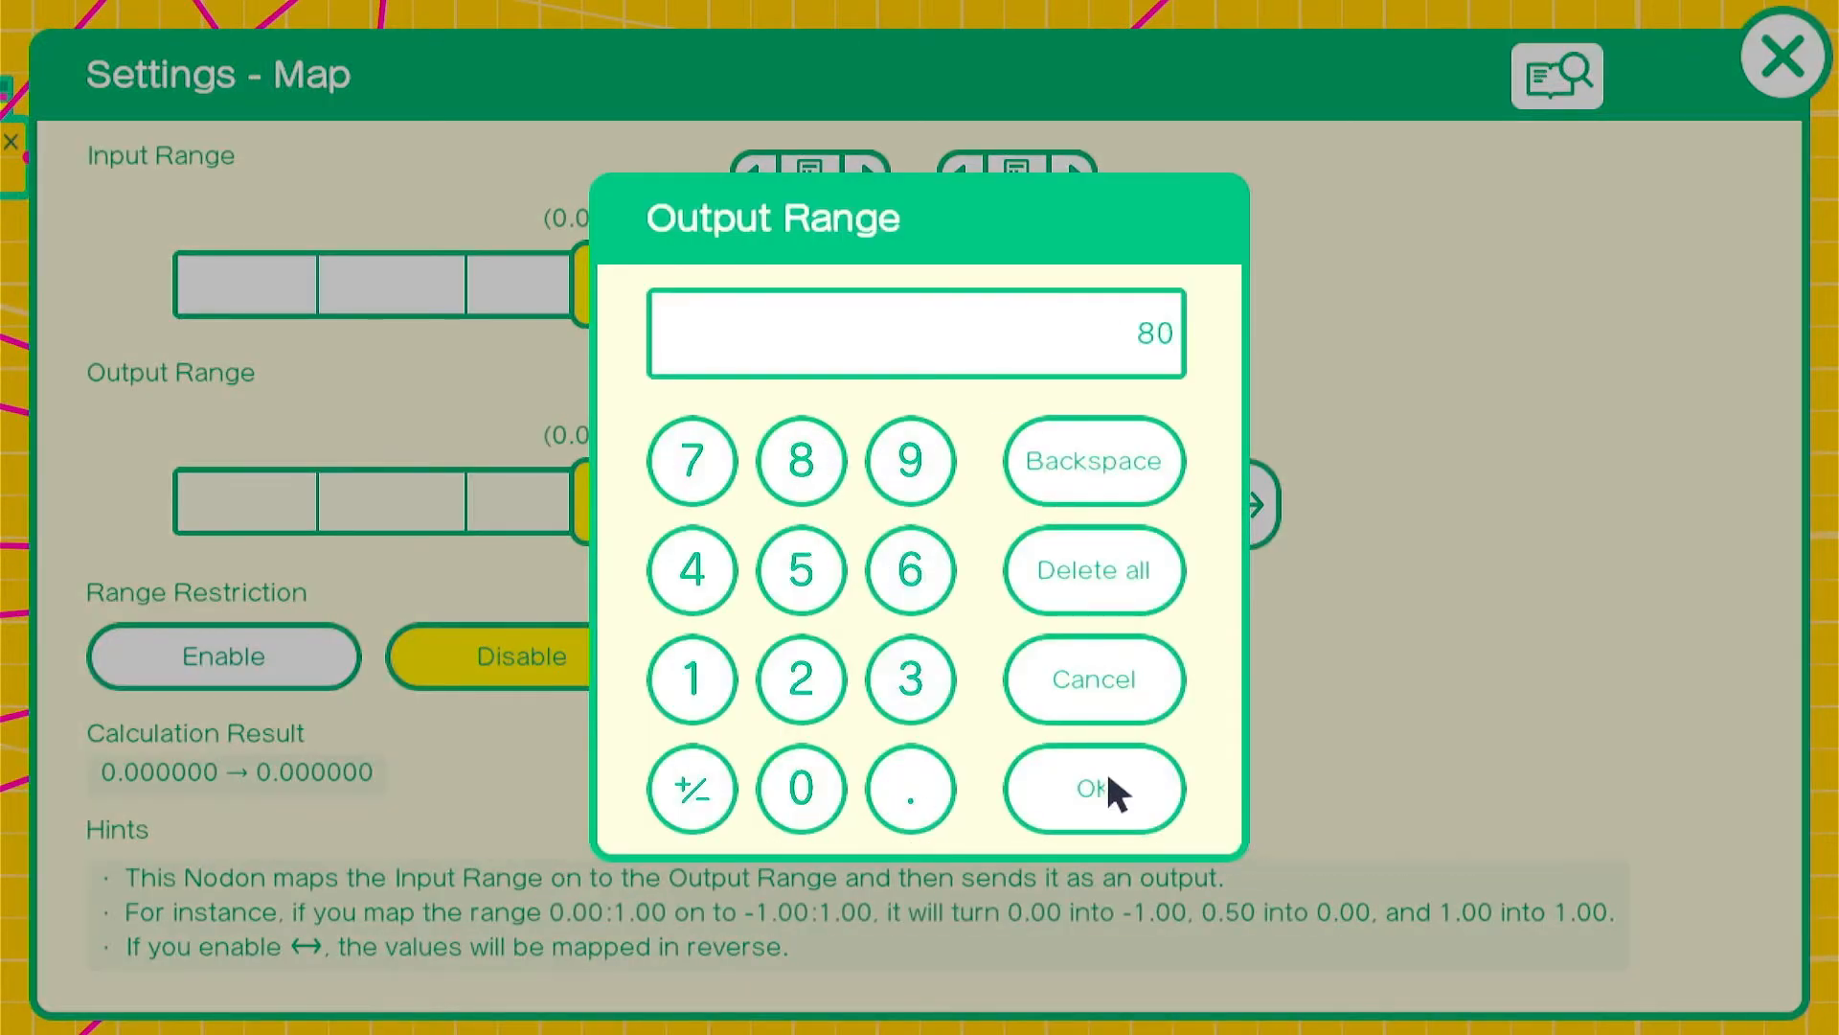
{"action": "left_click", "coordinate": [1106, 784]}
{"action": "left_click", "coordinate": [309, 675]}
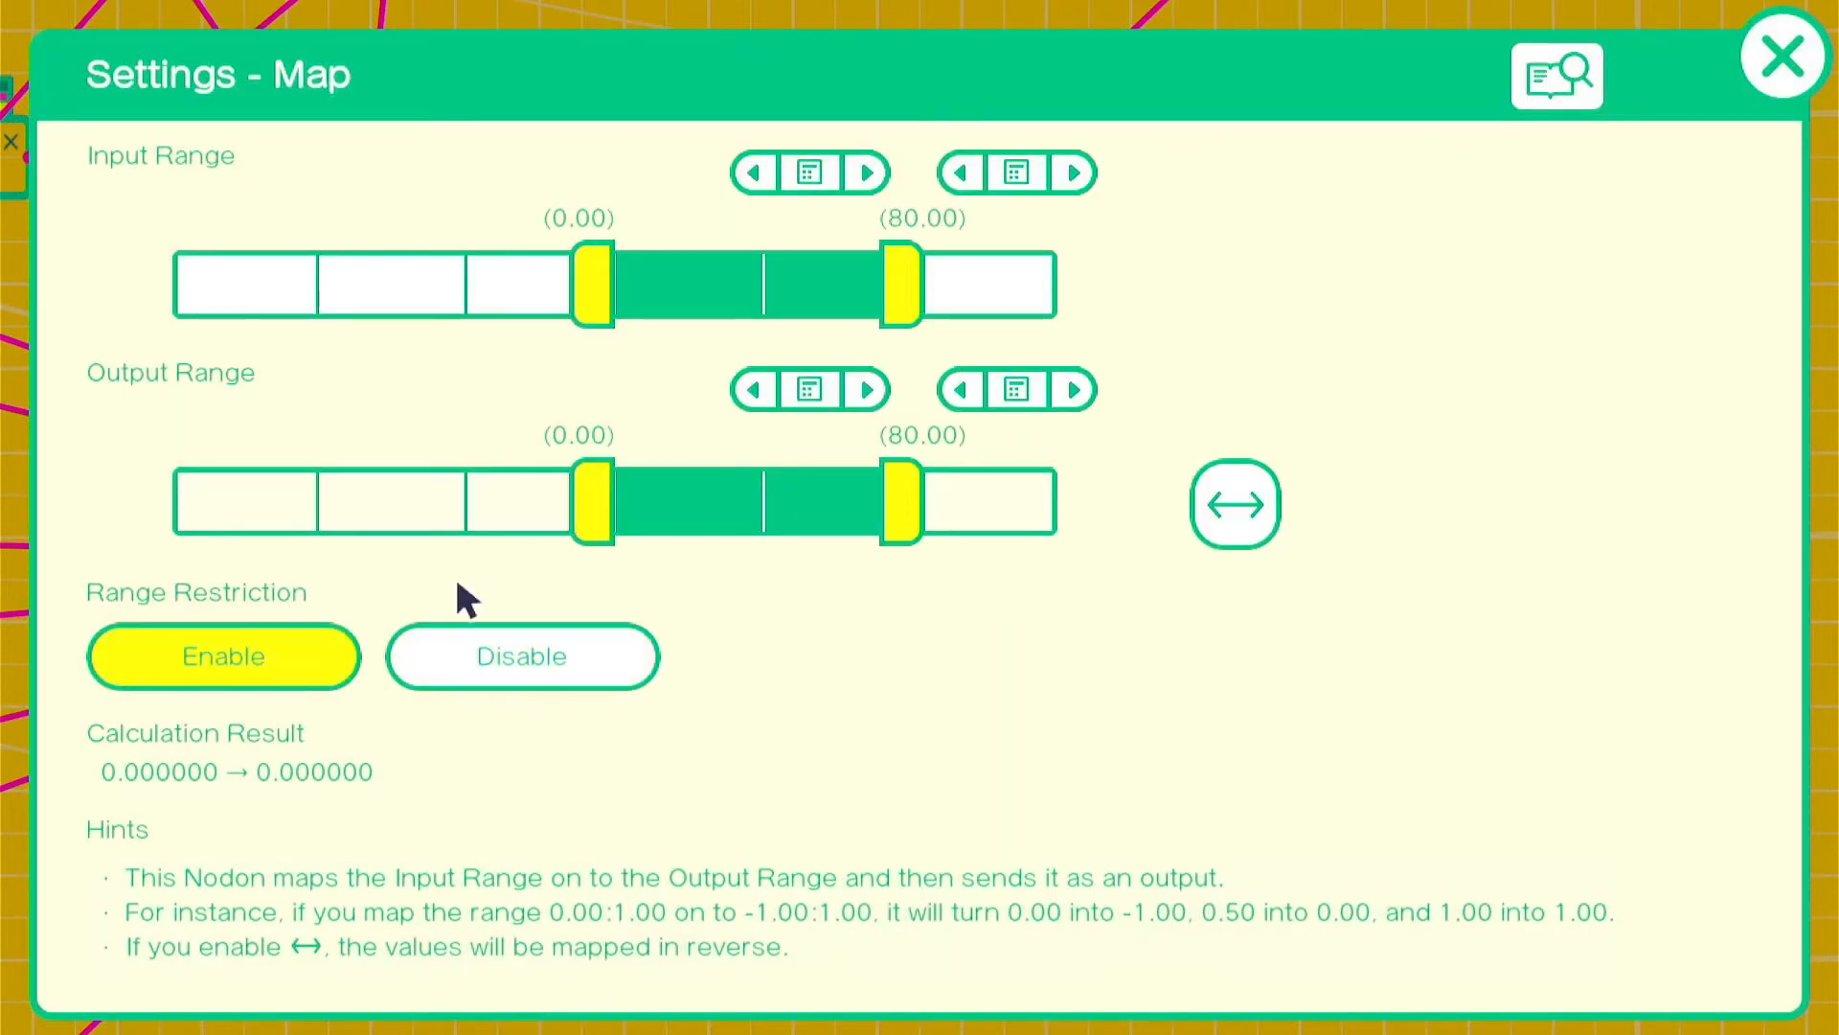
{"action": "left_click", "coordinate": [1797, 65]}
{"action": "left_click", "coordinate": [1549, 487]}
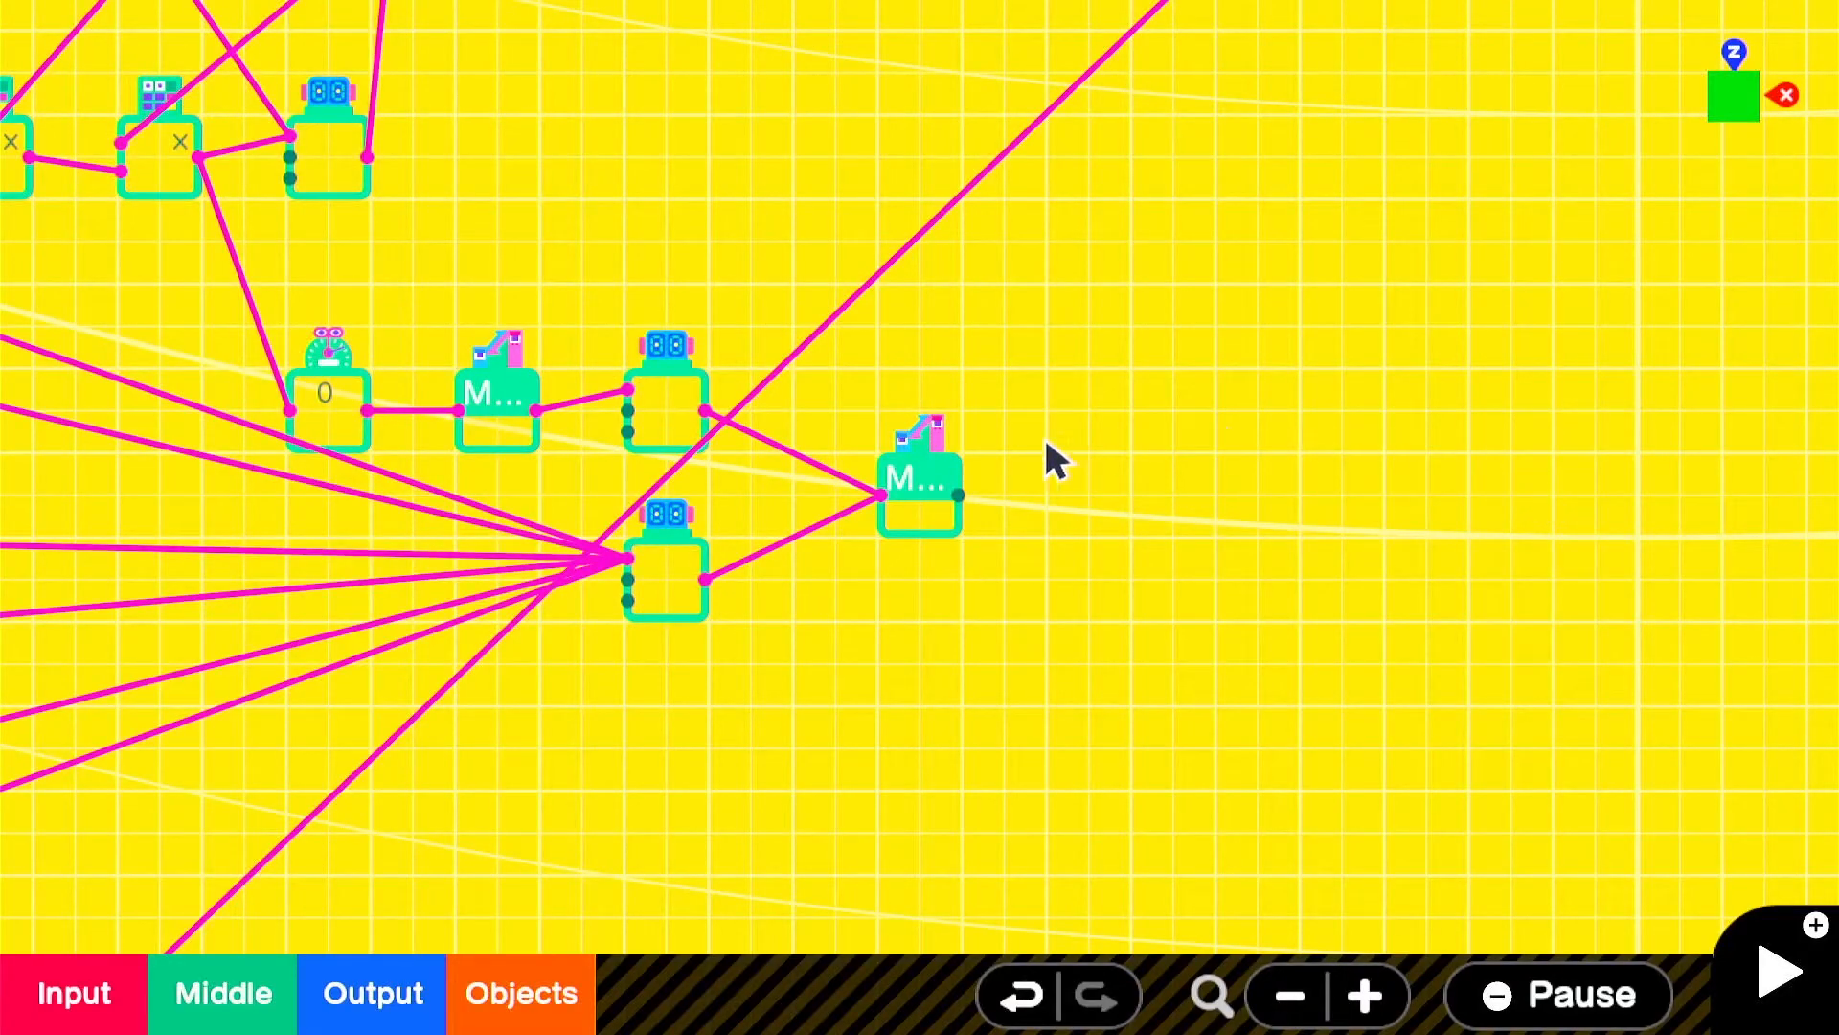
- Add another Map nodon beside the range-restricted Map and connect the first Map's output to its input
{"action": "left_click", "coordinate": [251, 1023]}
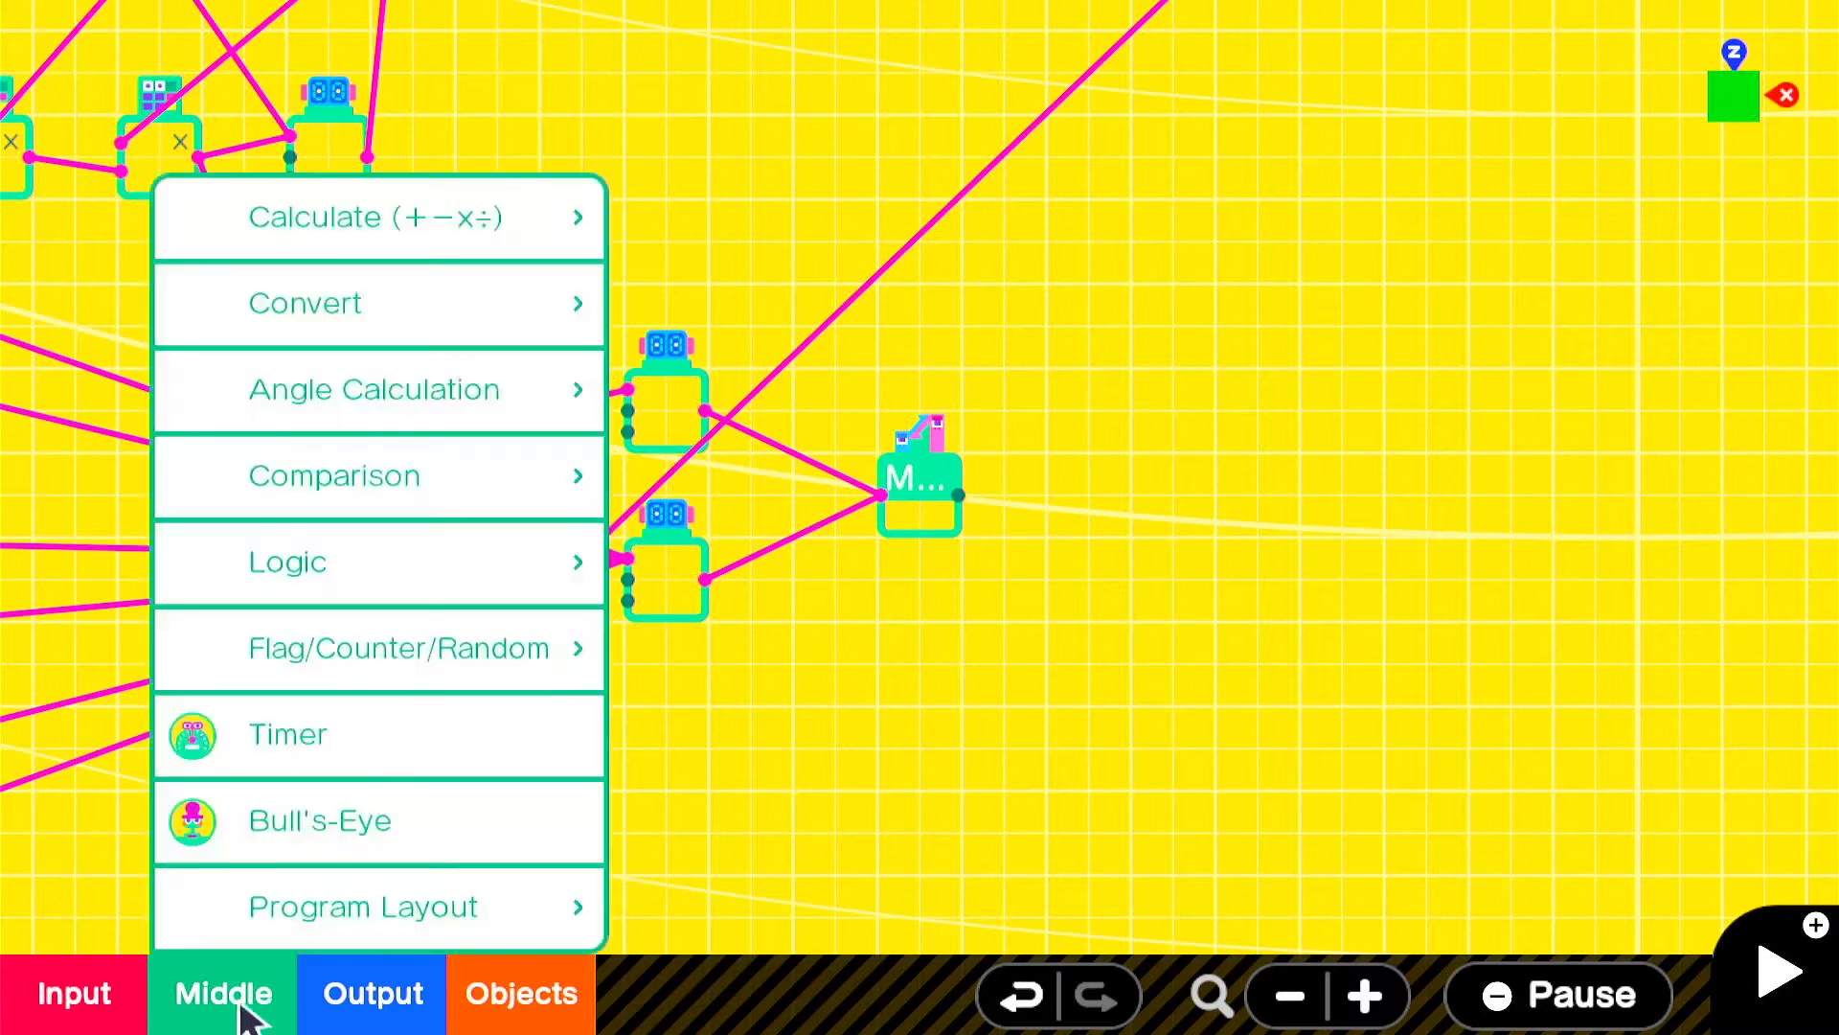
{"action": "left_click", "coordinate": [340, 286]}
{"action": "left_click", "coordinate": [731, 127]}
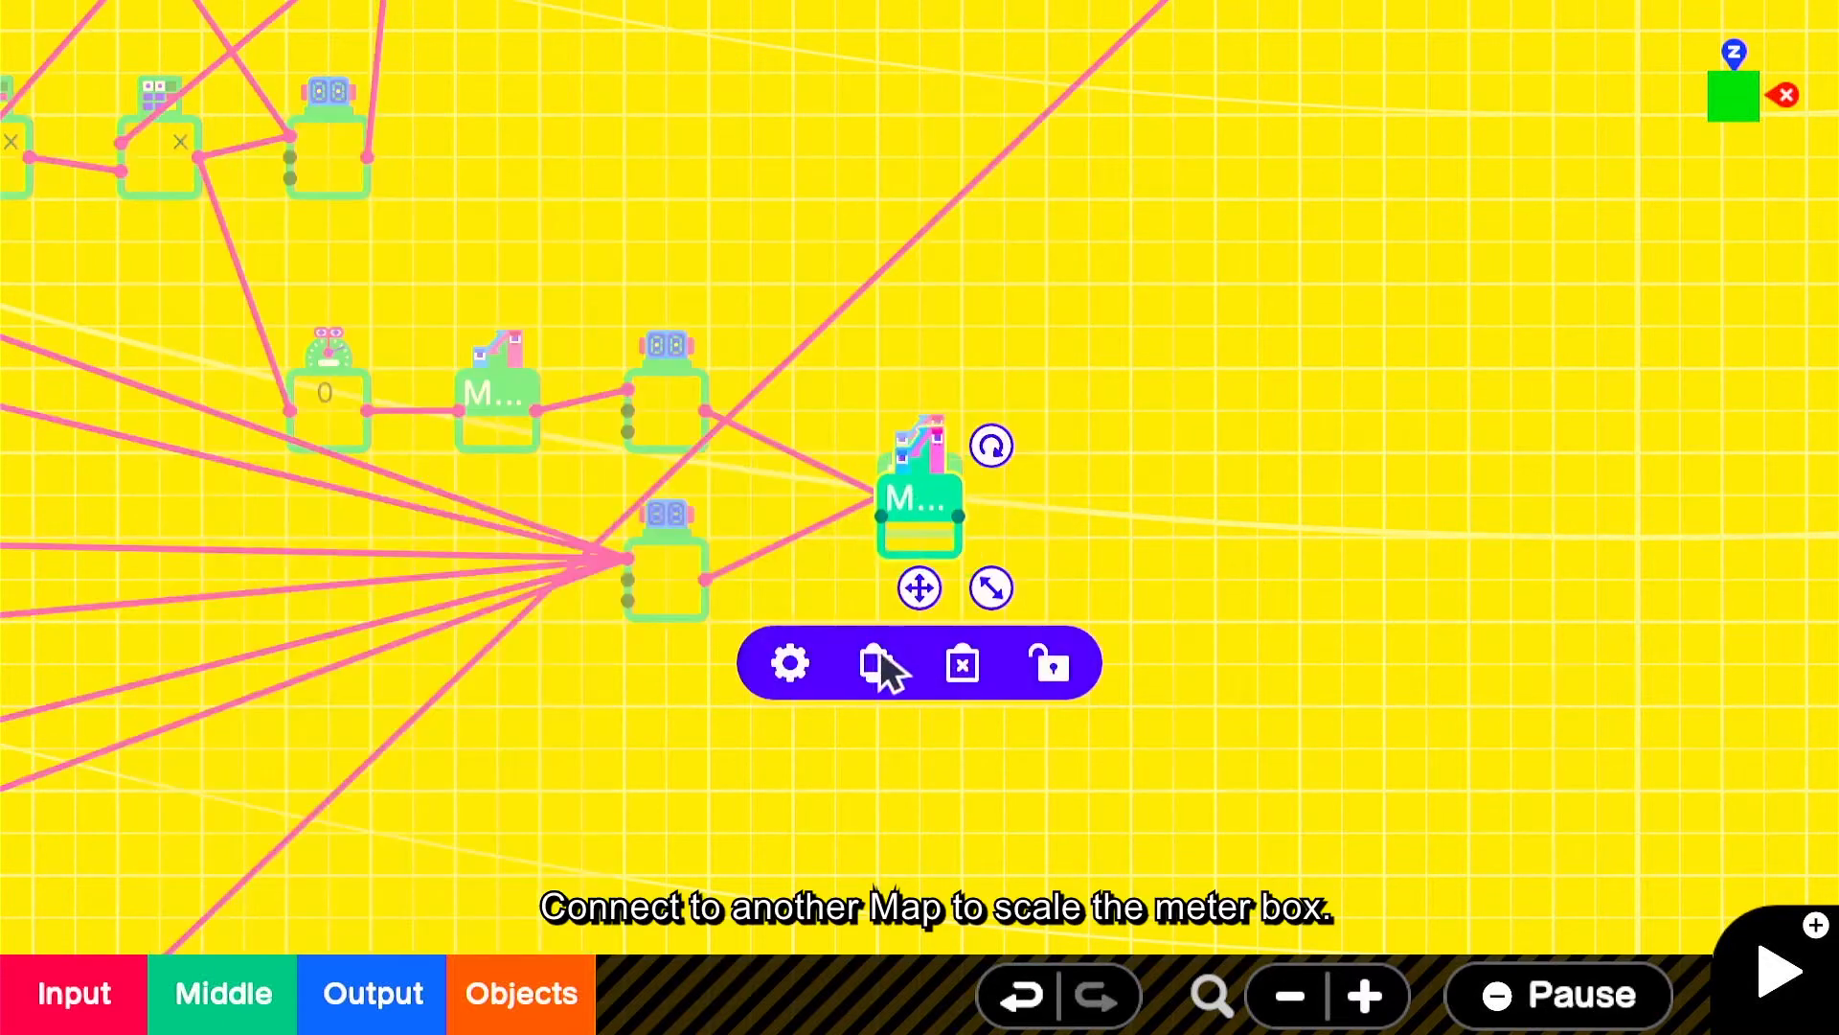
{"action": "left_click_drag", "start_coordinate": [931, 586], "coordinate": [1108, 575]}
{"action": "left_click_drag", "start_coordinate": [960, 496], "coordinate": [1051, 496]}
- Set the last Map's input range maximum to 80.00 and its output range to 0.00 through 1.50
{"action": "left_click", "coordinate": [959, 641]}
{"action": "left_click", "coordinate": [1017, 173]}
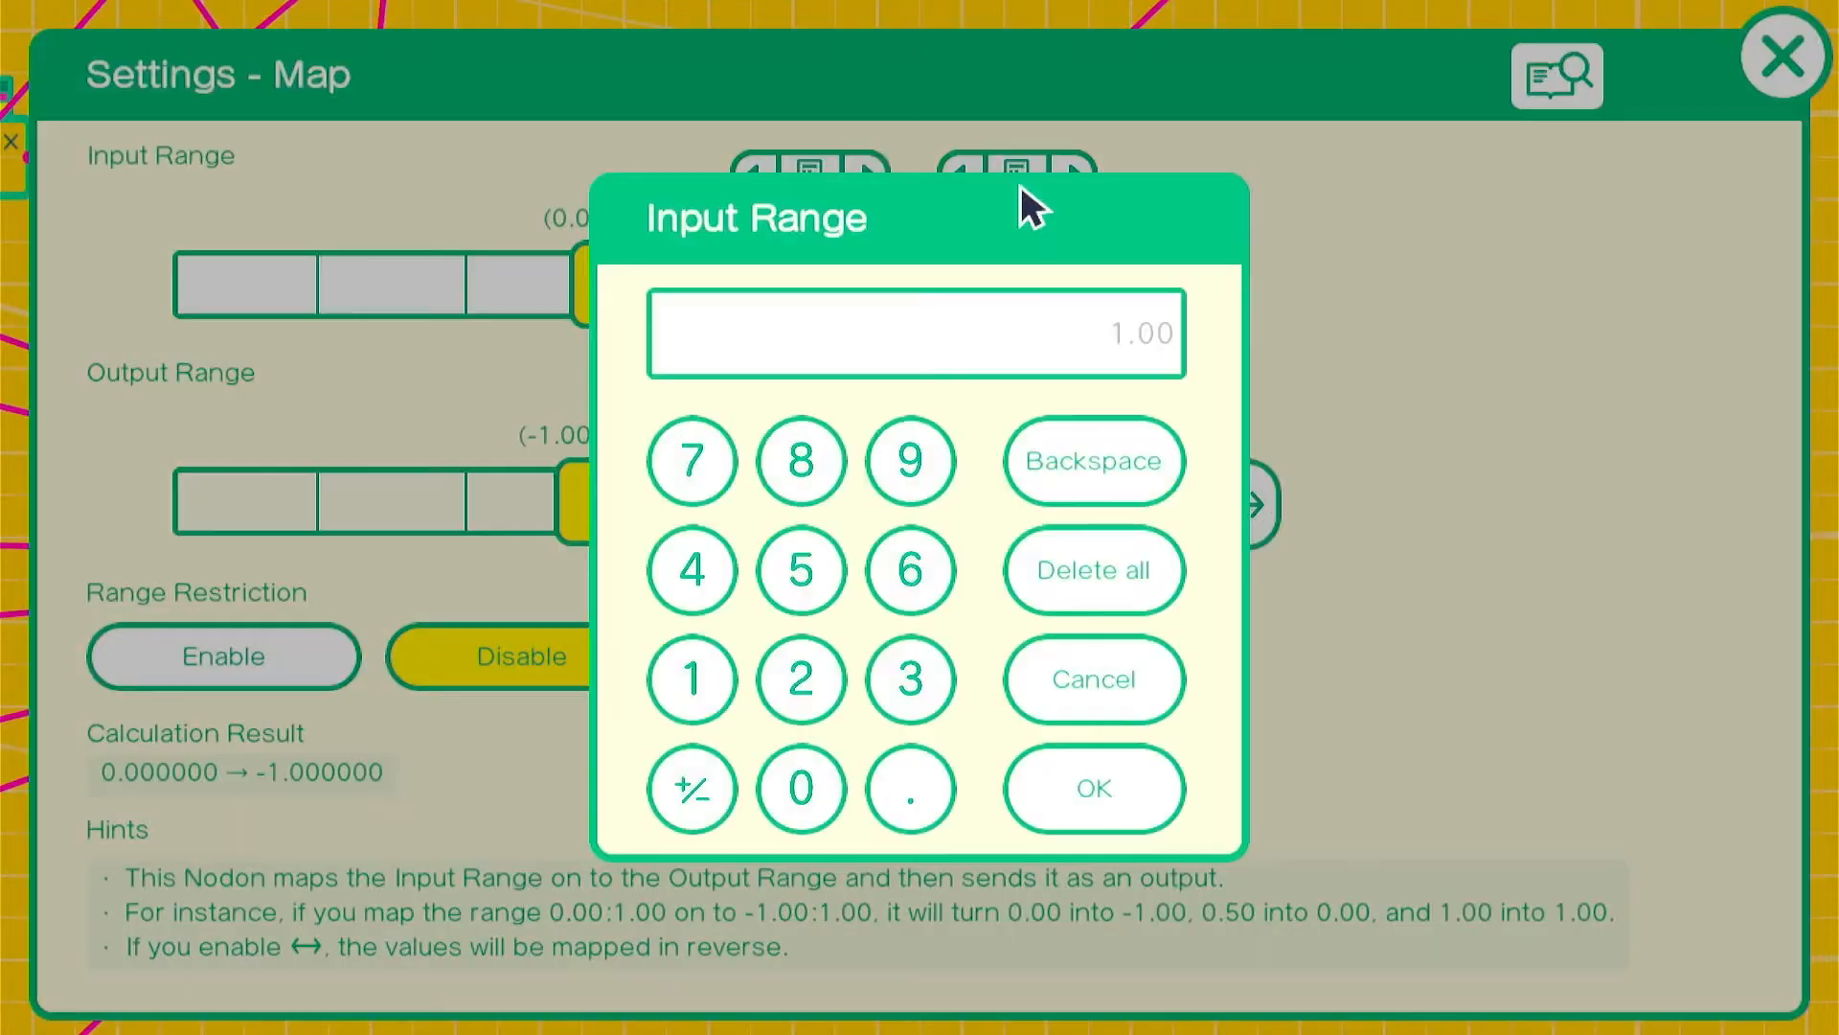
{"action": "left_click", "coordinate": [1077, 787]}
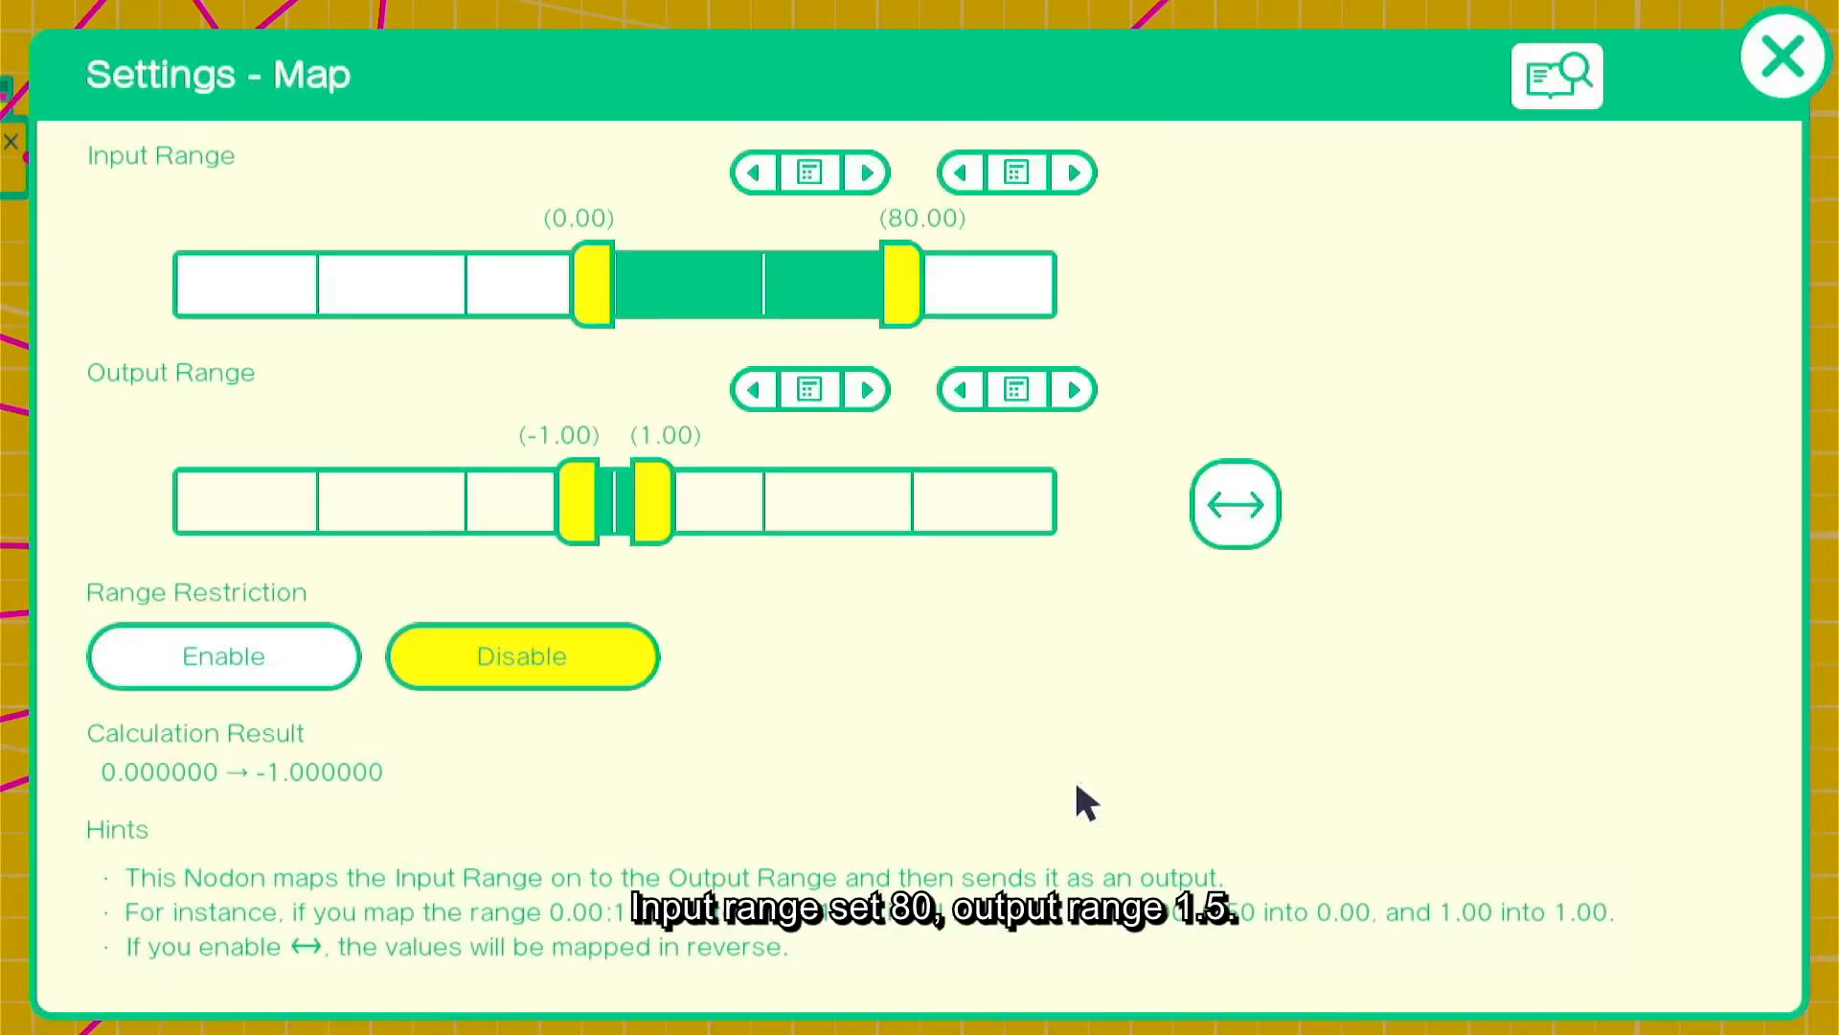
{"action": "left_click", "coordinate": [874, 390]}
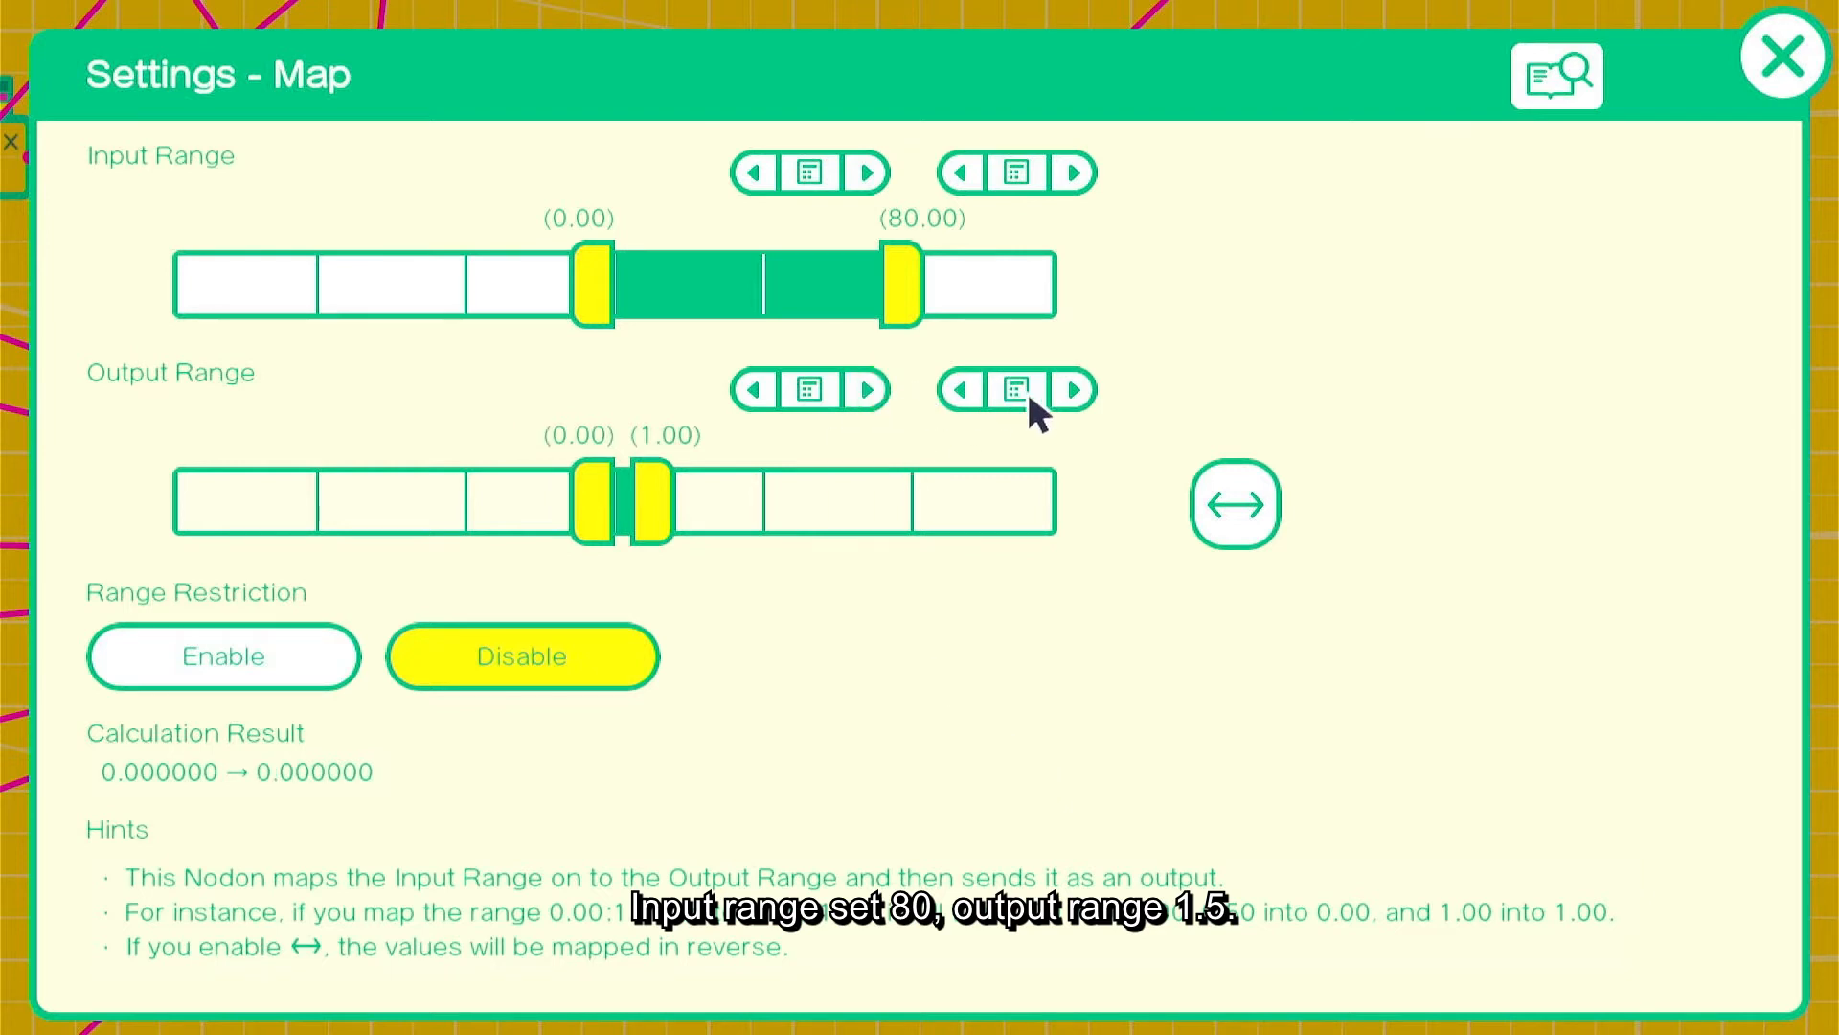
{"action": "left_click", "coordinate": [1016, 389]}
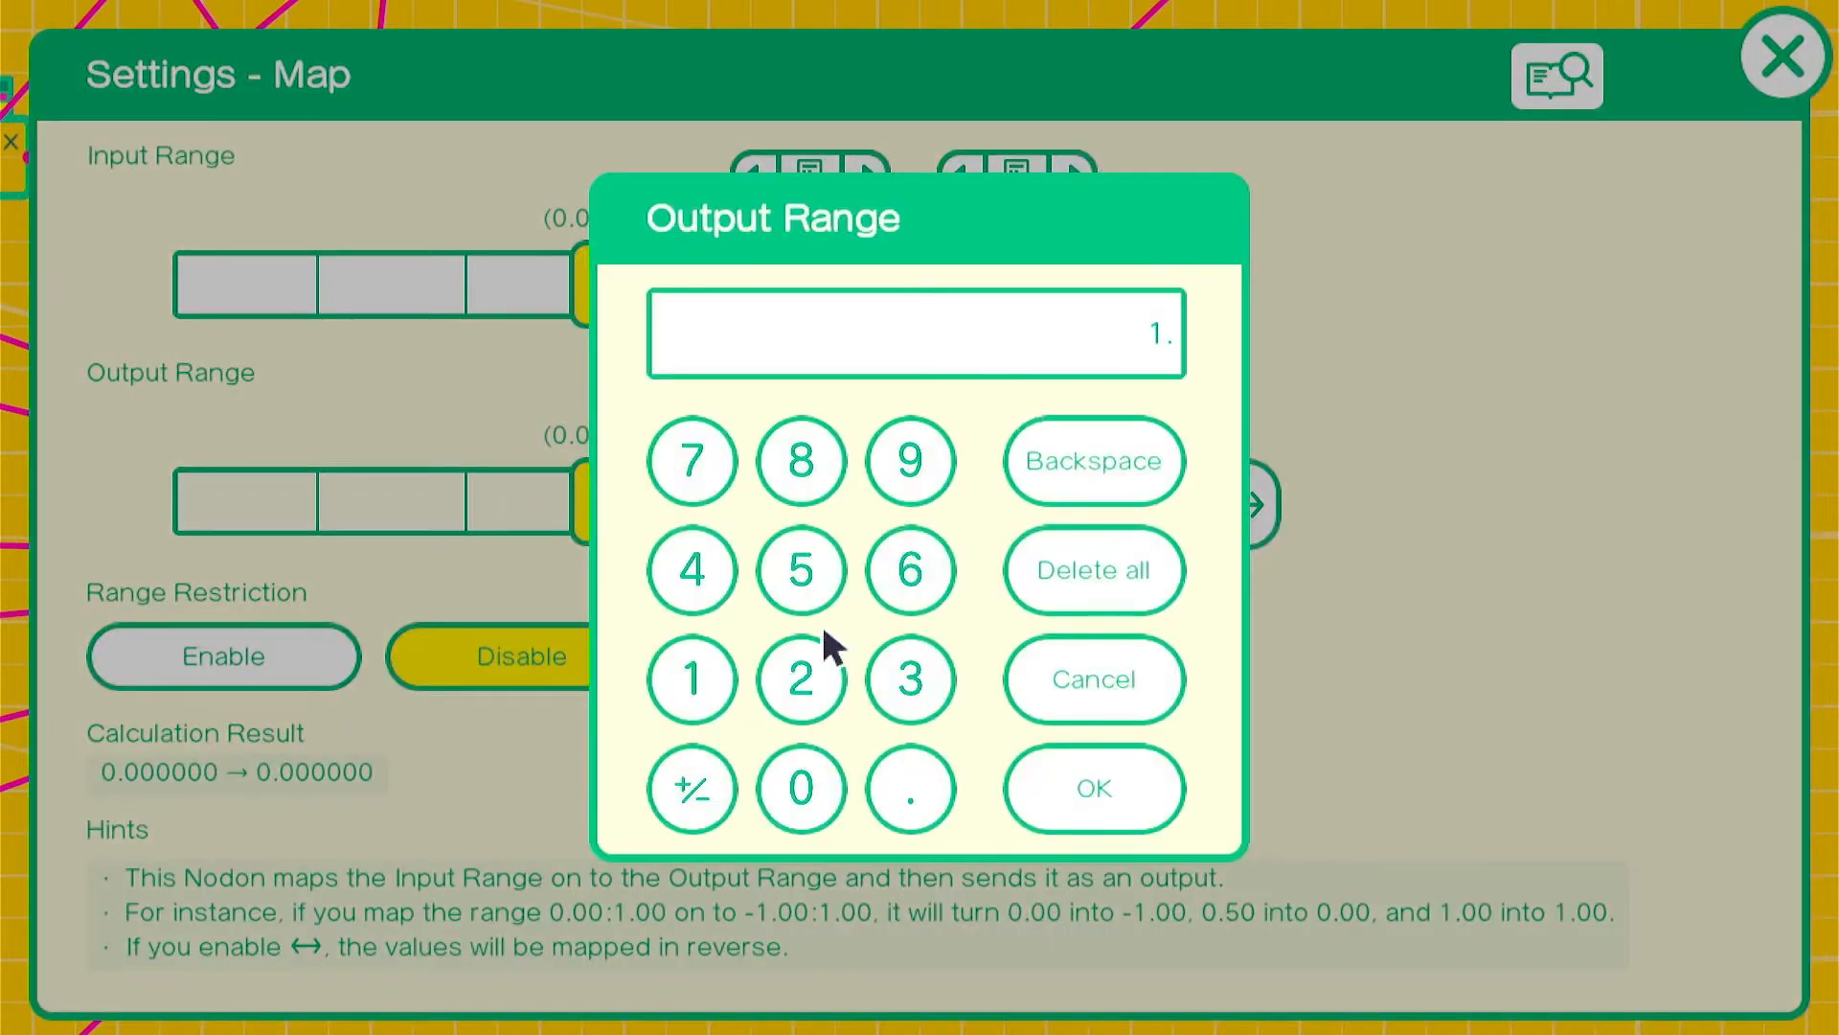
{"action": "left_click", "coordinate": [1095, 802]}
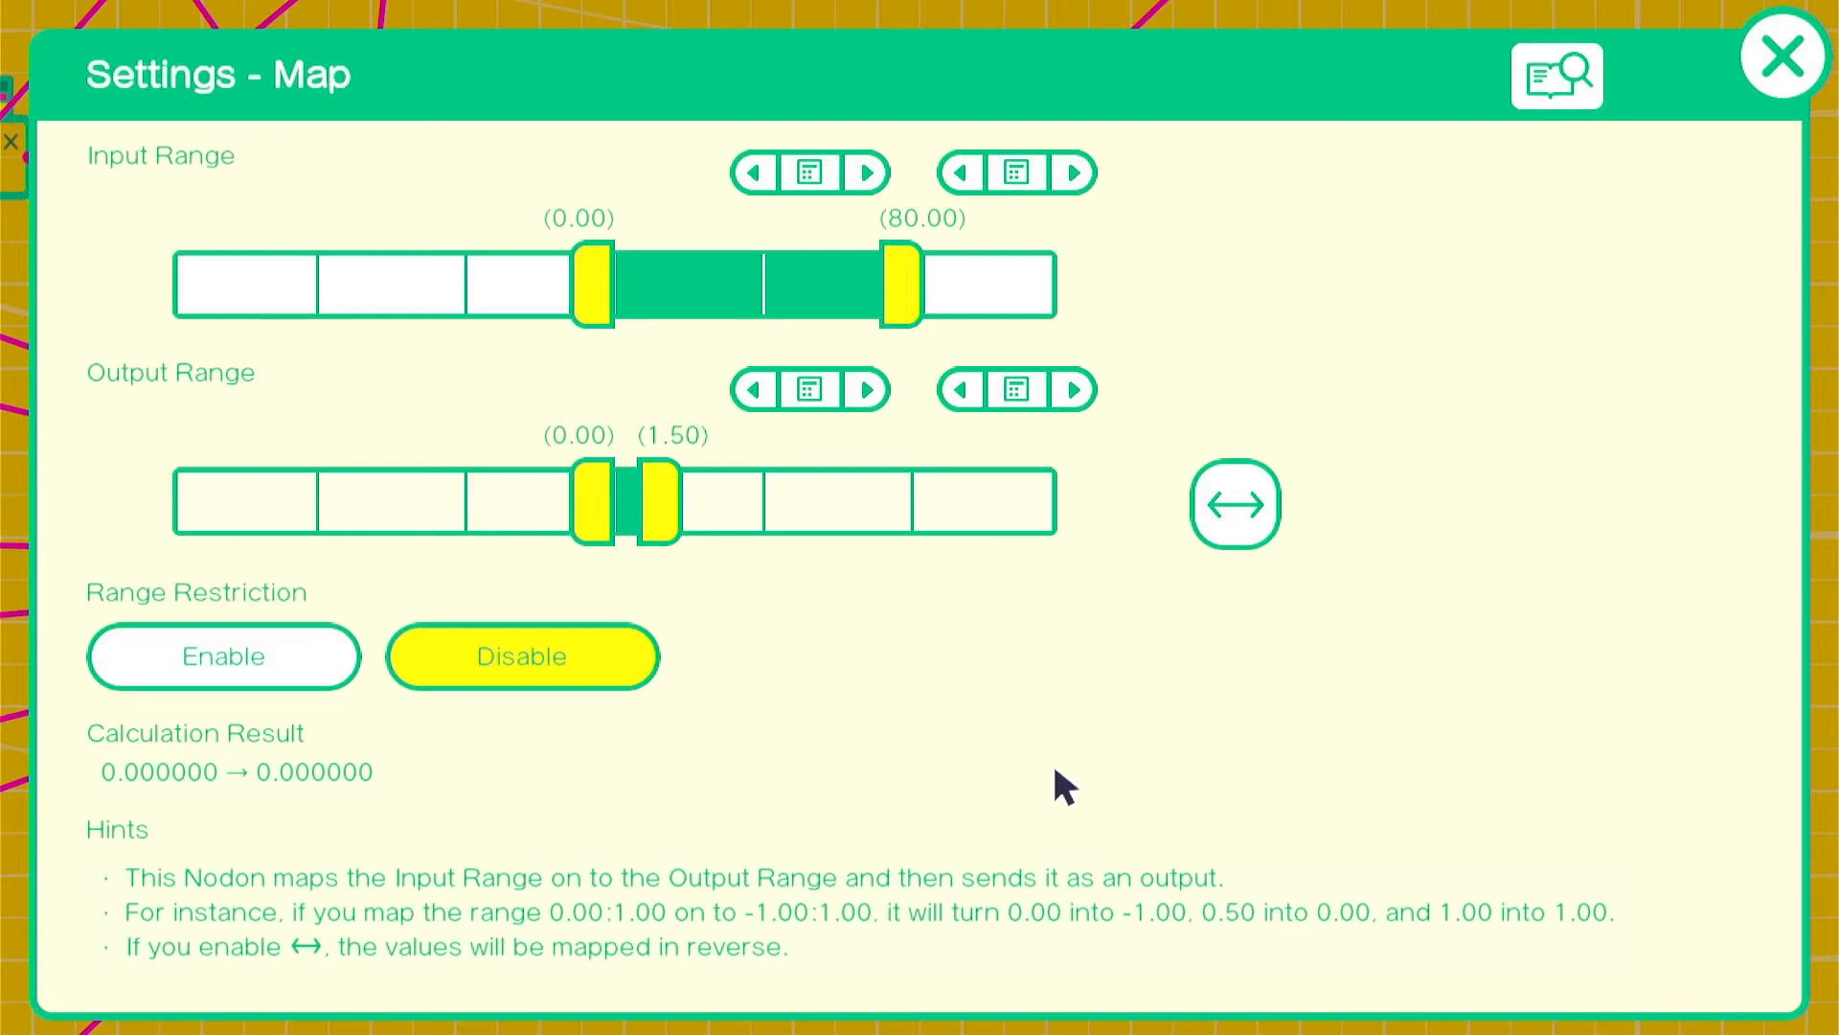
{"action": "left_click", "coordinate": [1787, 60]}
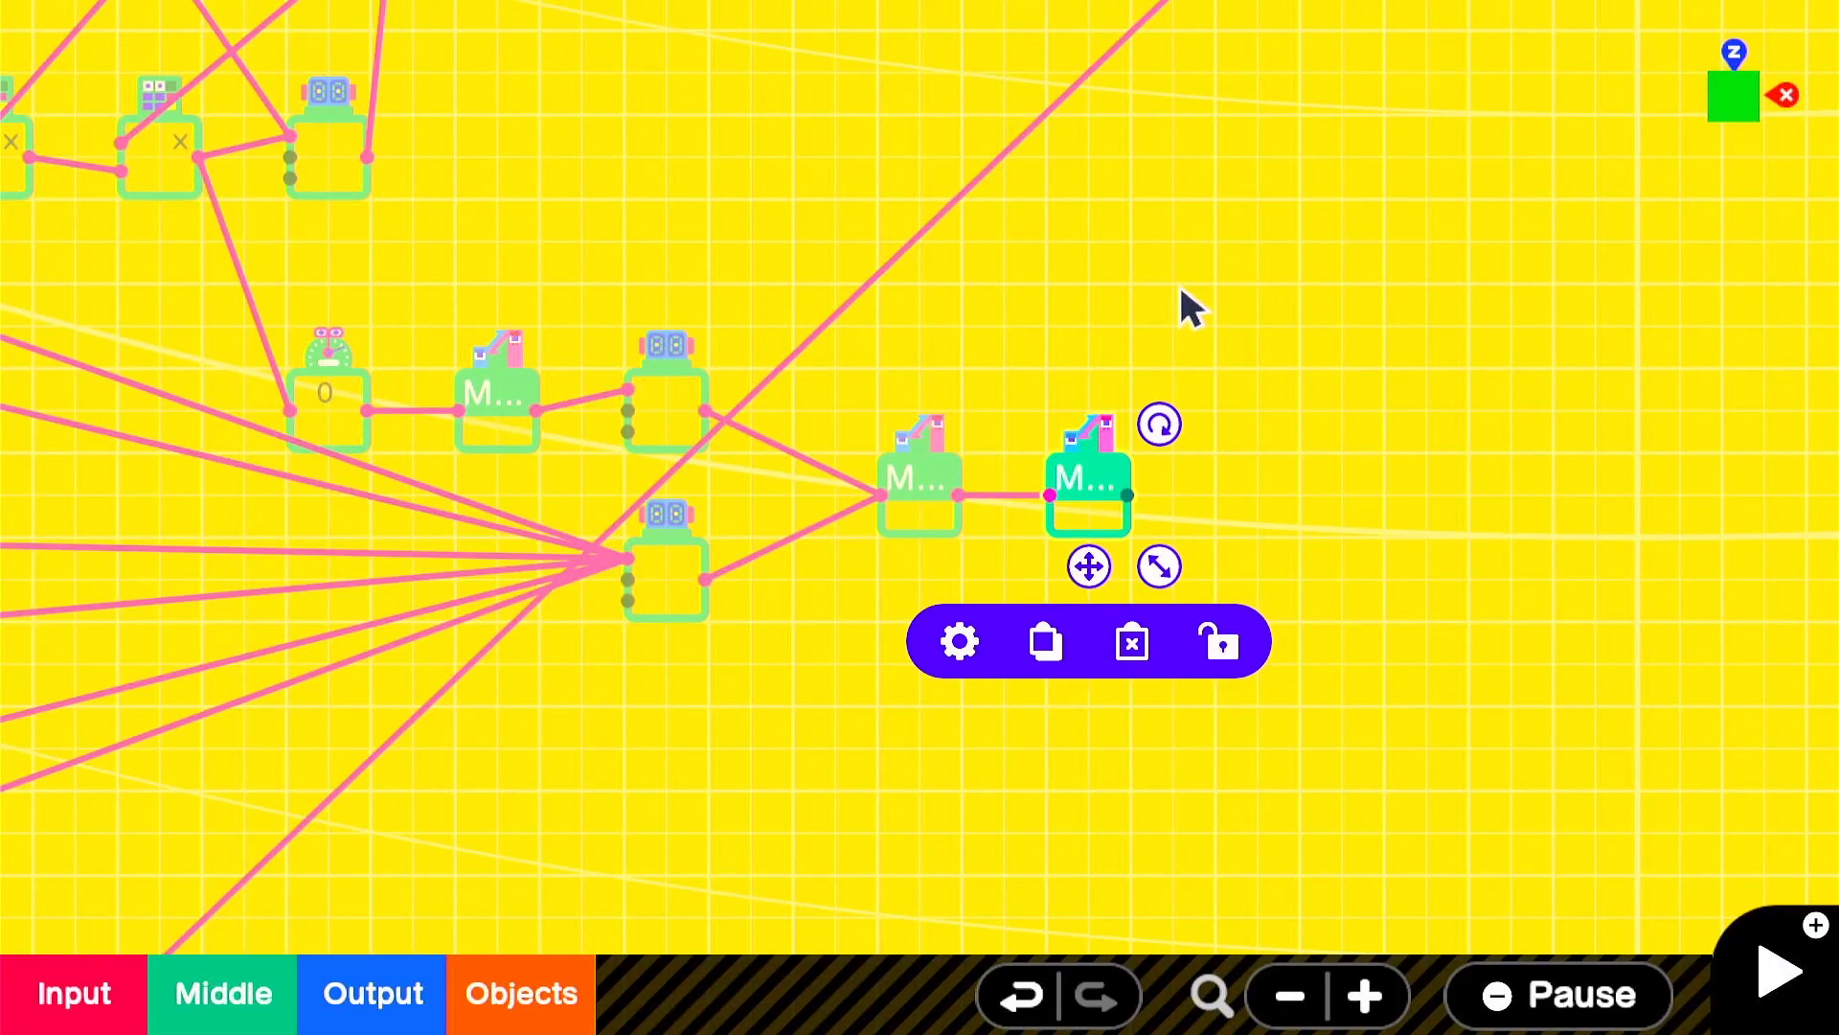
{"action": "scroll", "coordinate": [1192, 285], "scroll_direction": "down", "scroll_amount": 5}
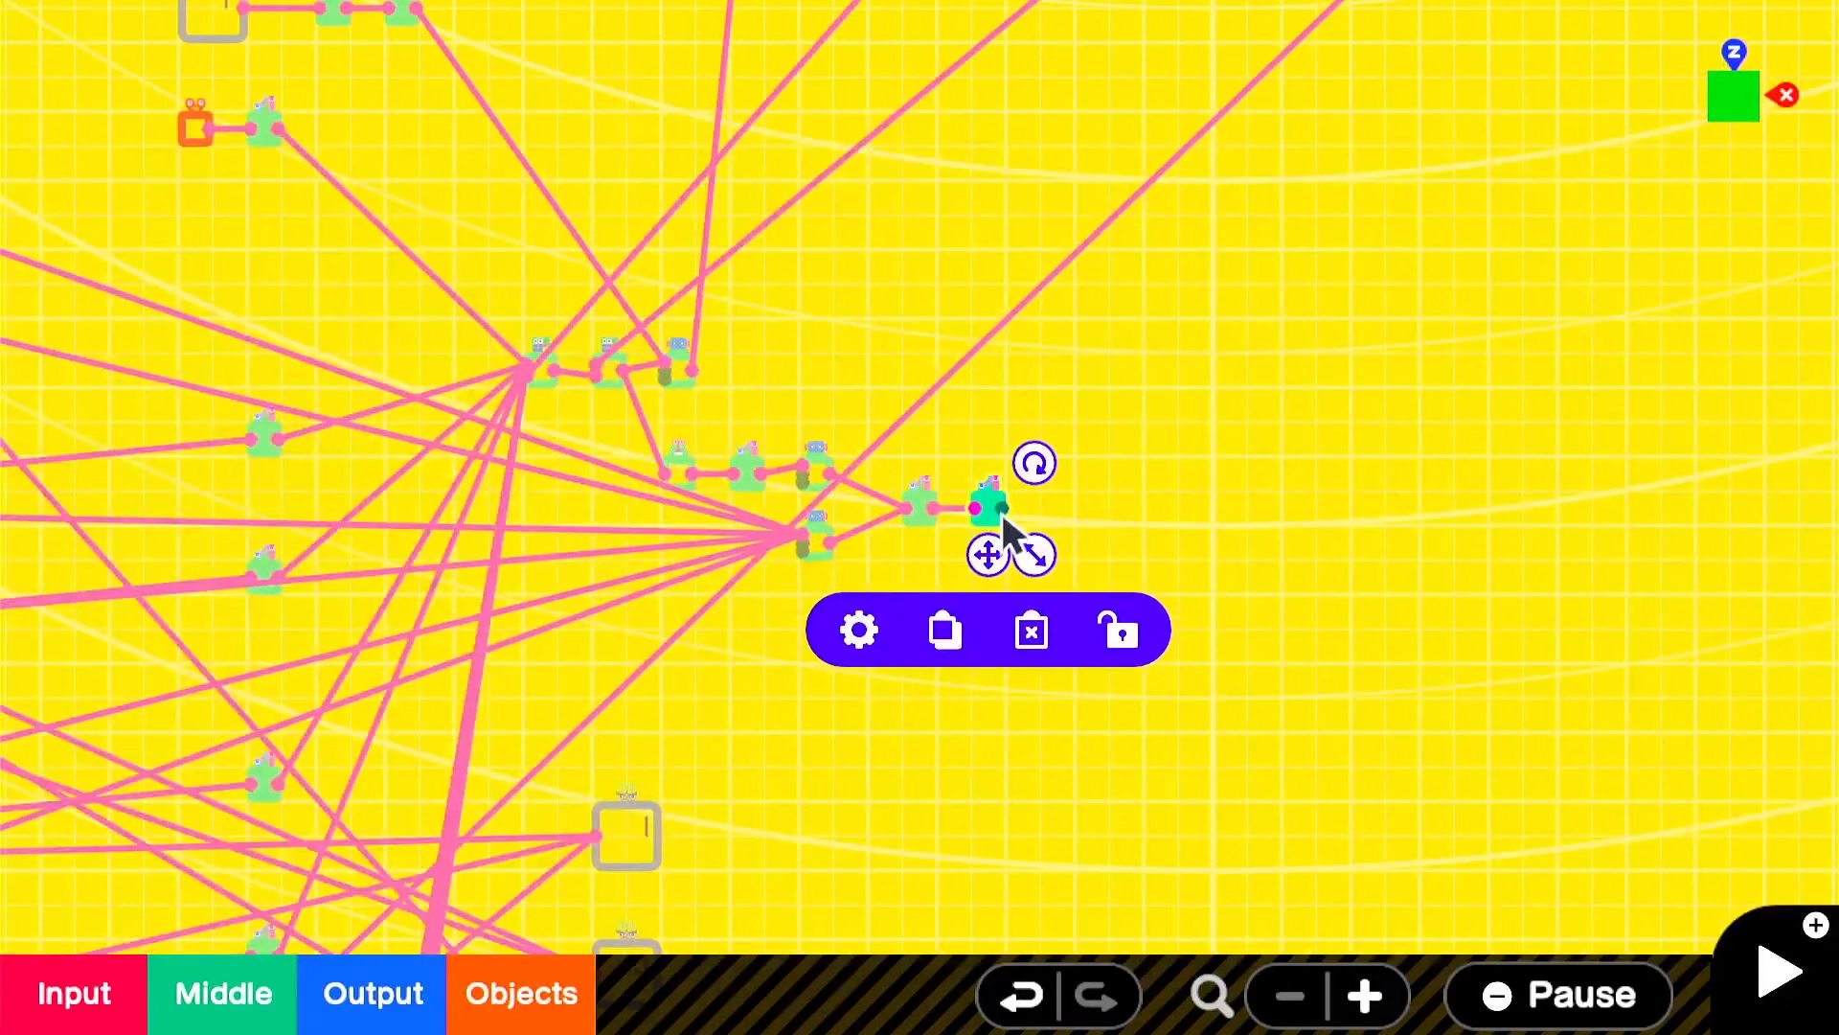
- Connect the output of the last Map nodon to the super meter bar above the fighters
{"action": "left_click_drag", "start_coordinate": [1002, 512], "coordinate": [910, 216]}
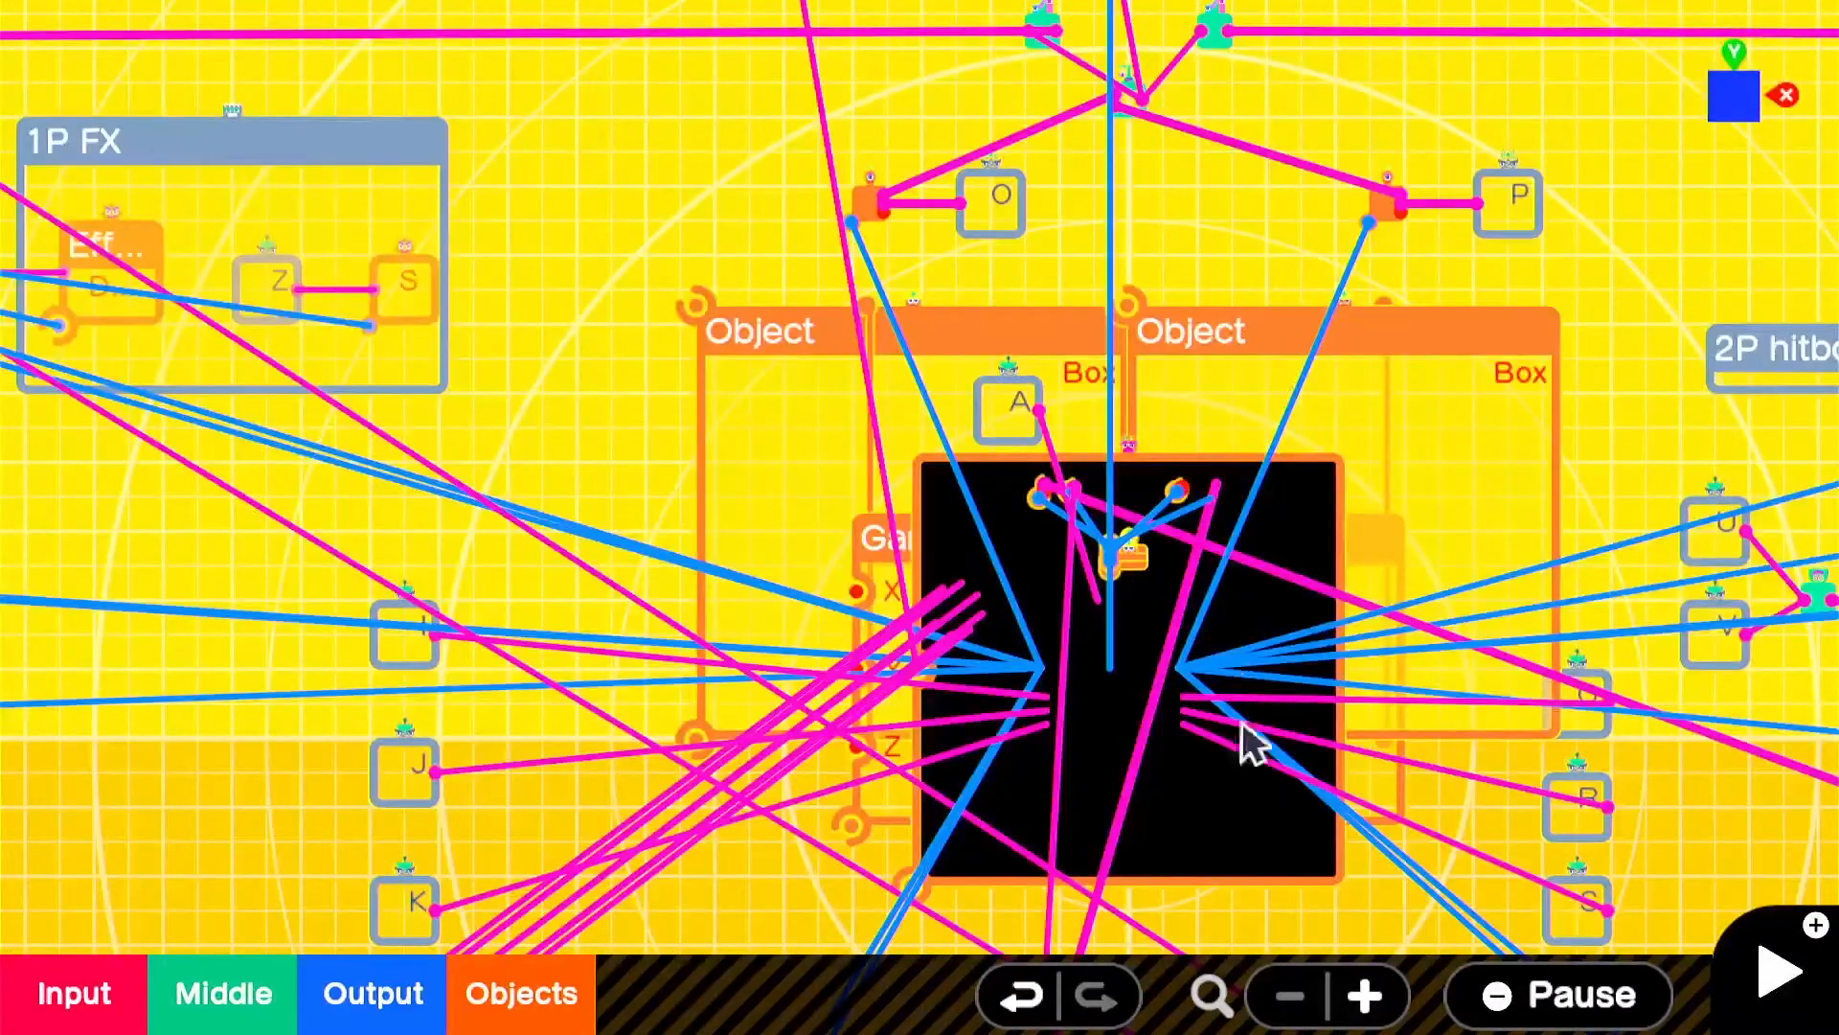
{"action": "scroll", "coordinate": [1236, 726], "scroll_direction": "down", "scroll_amount": 20}
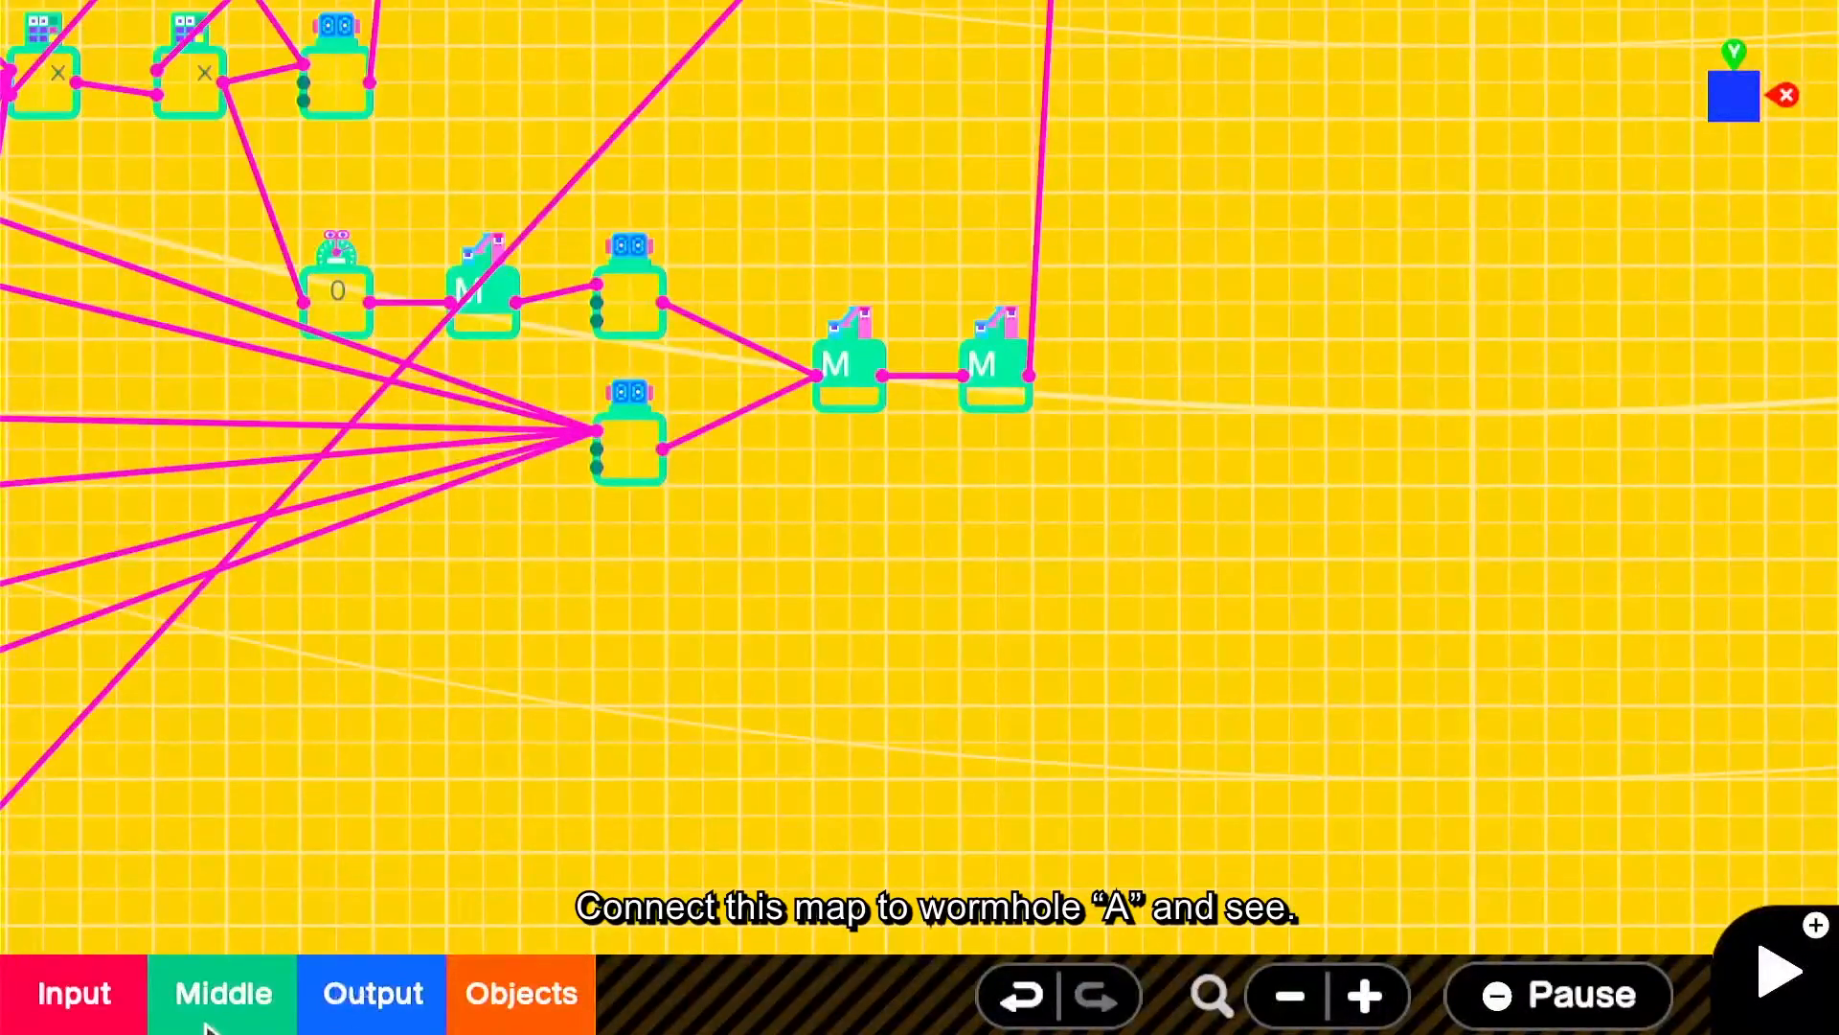
- Try to add a Wormhole Entrance nodon near the two Maps and check the program's Nodon and connection usage
{"action": "left_click", "coordinate": [223, 994]}
{"action": "left_click", "coordinate": [328, 906]}
{"action": "left_click", "coordinate": [843, 736]}
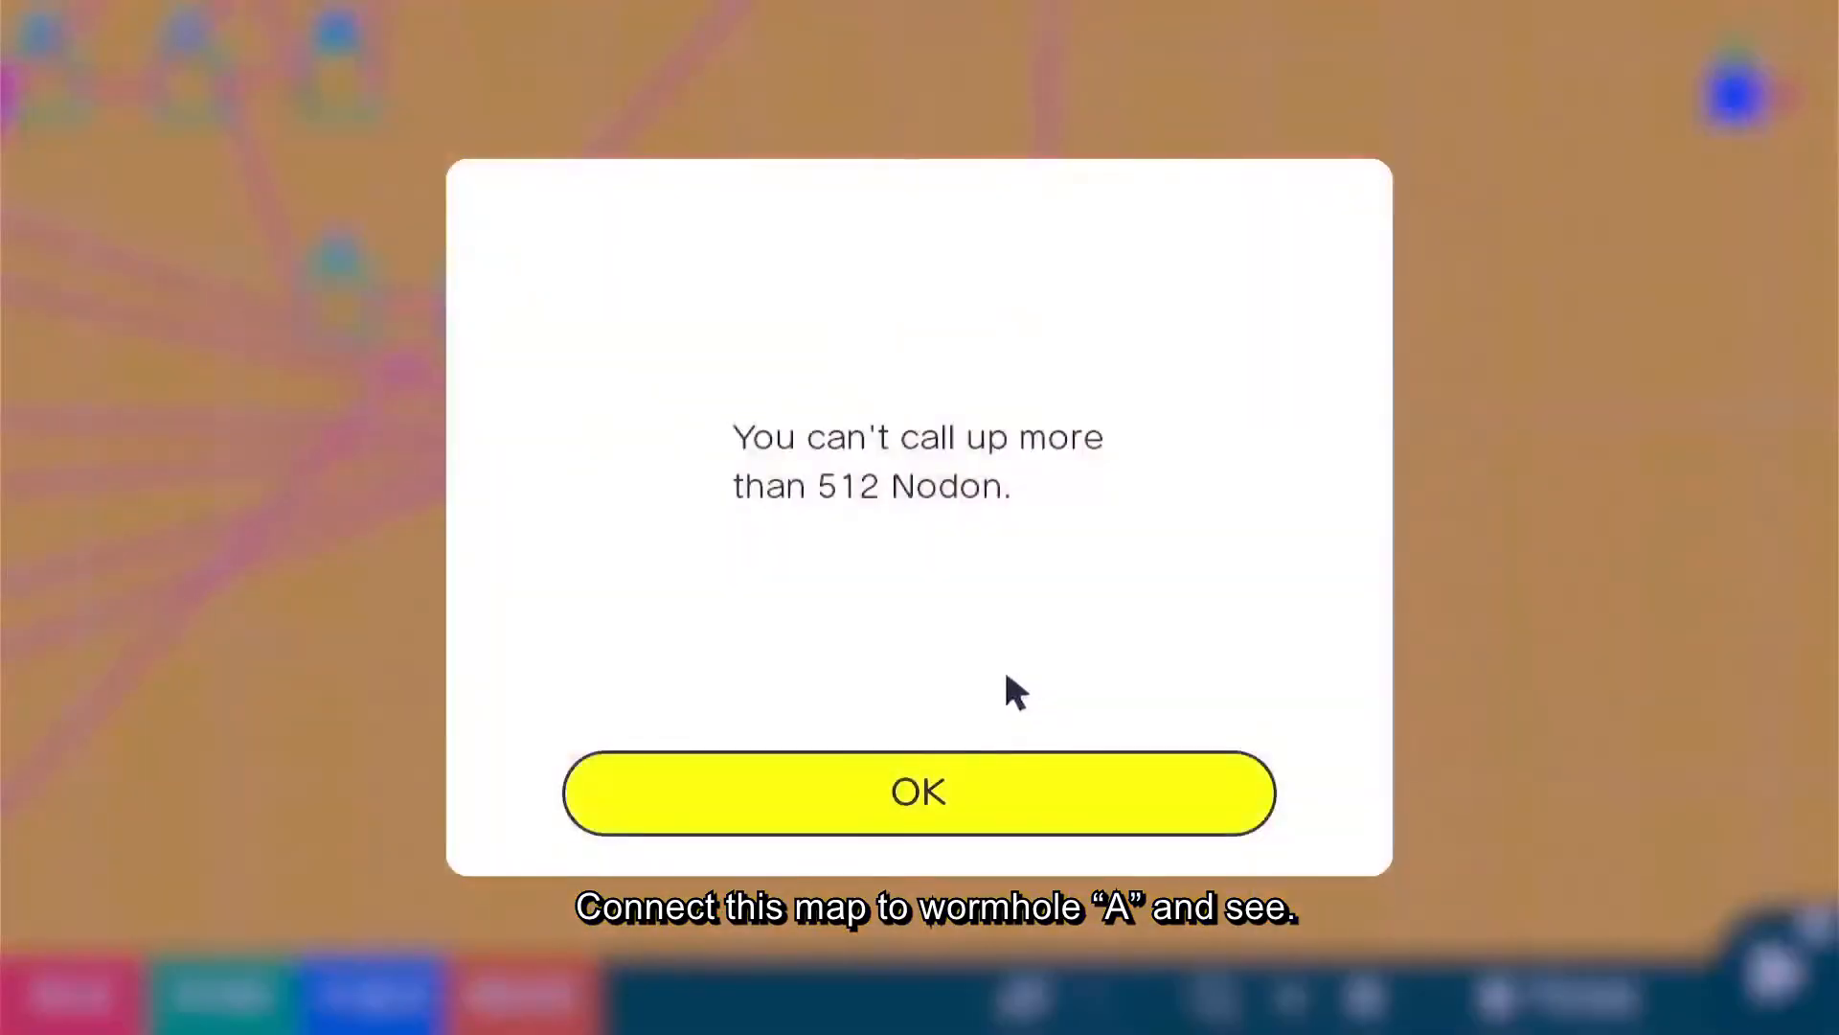
{"action": "left_click", "coordinate": [996, 792]}
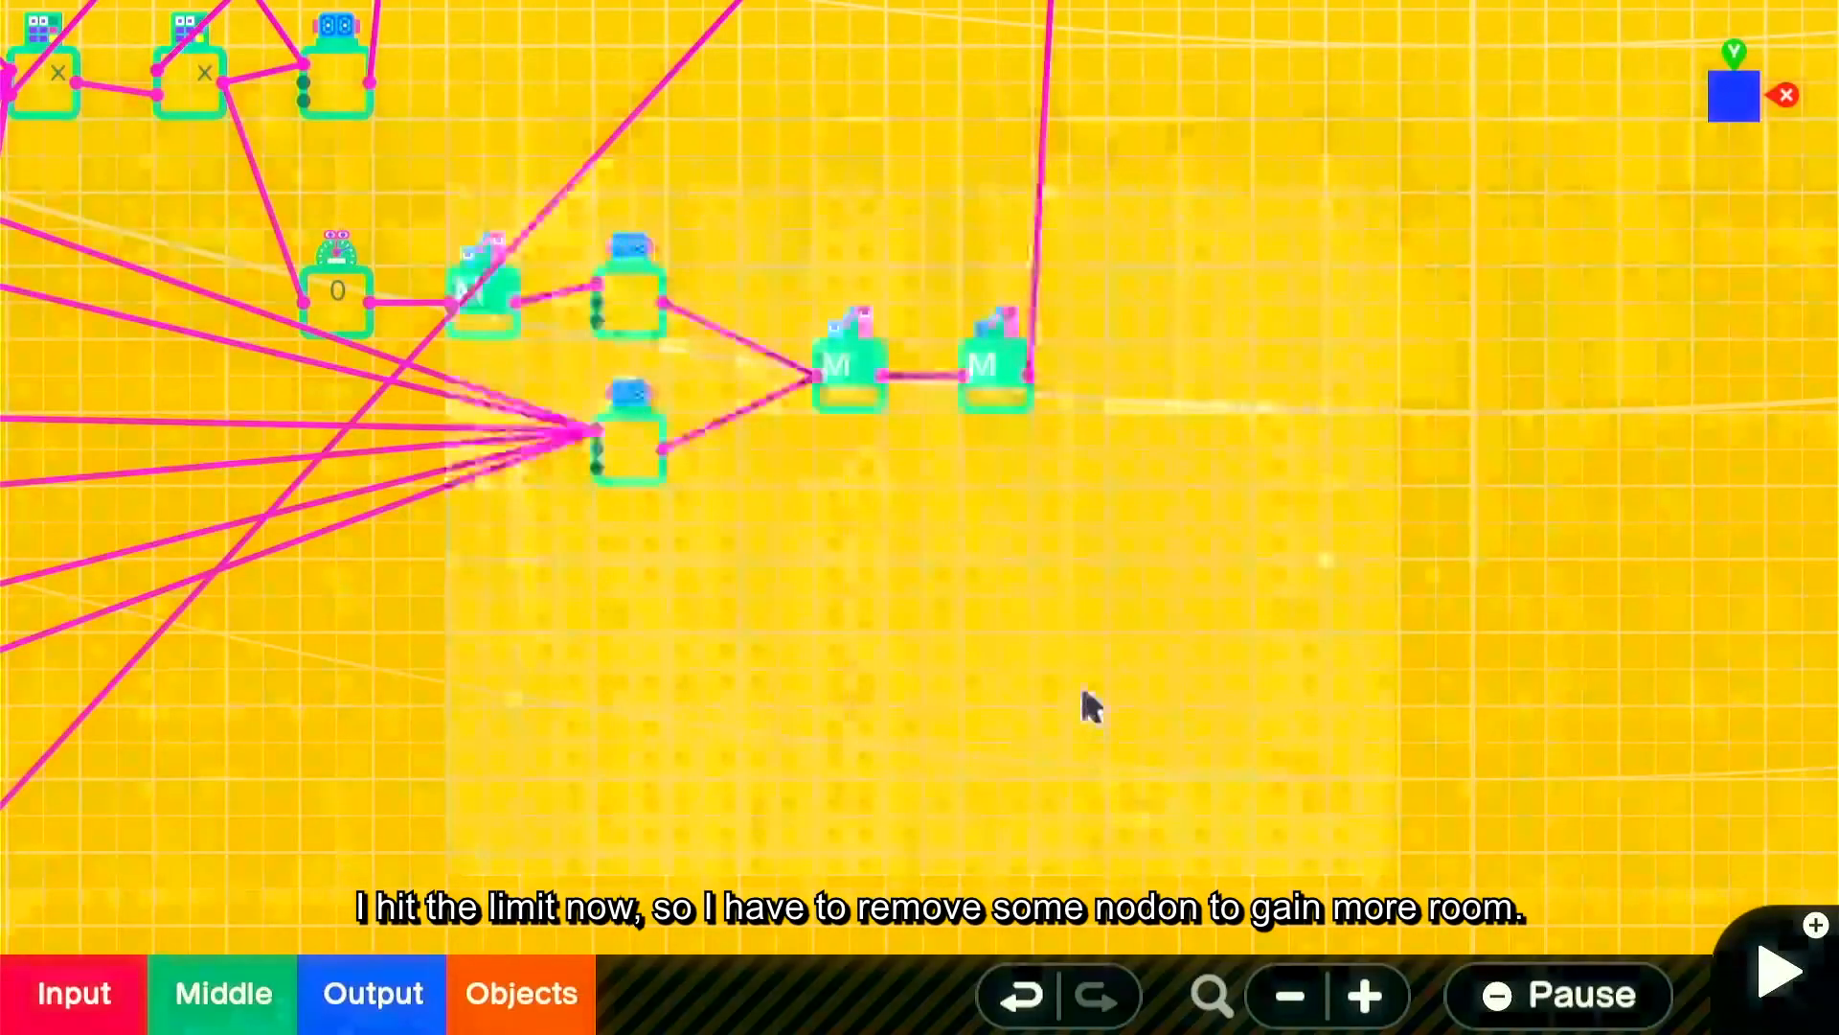
{"action": "left_click", "coordinate": [1523, 996]}
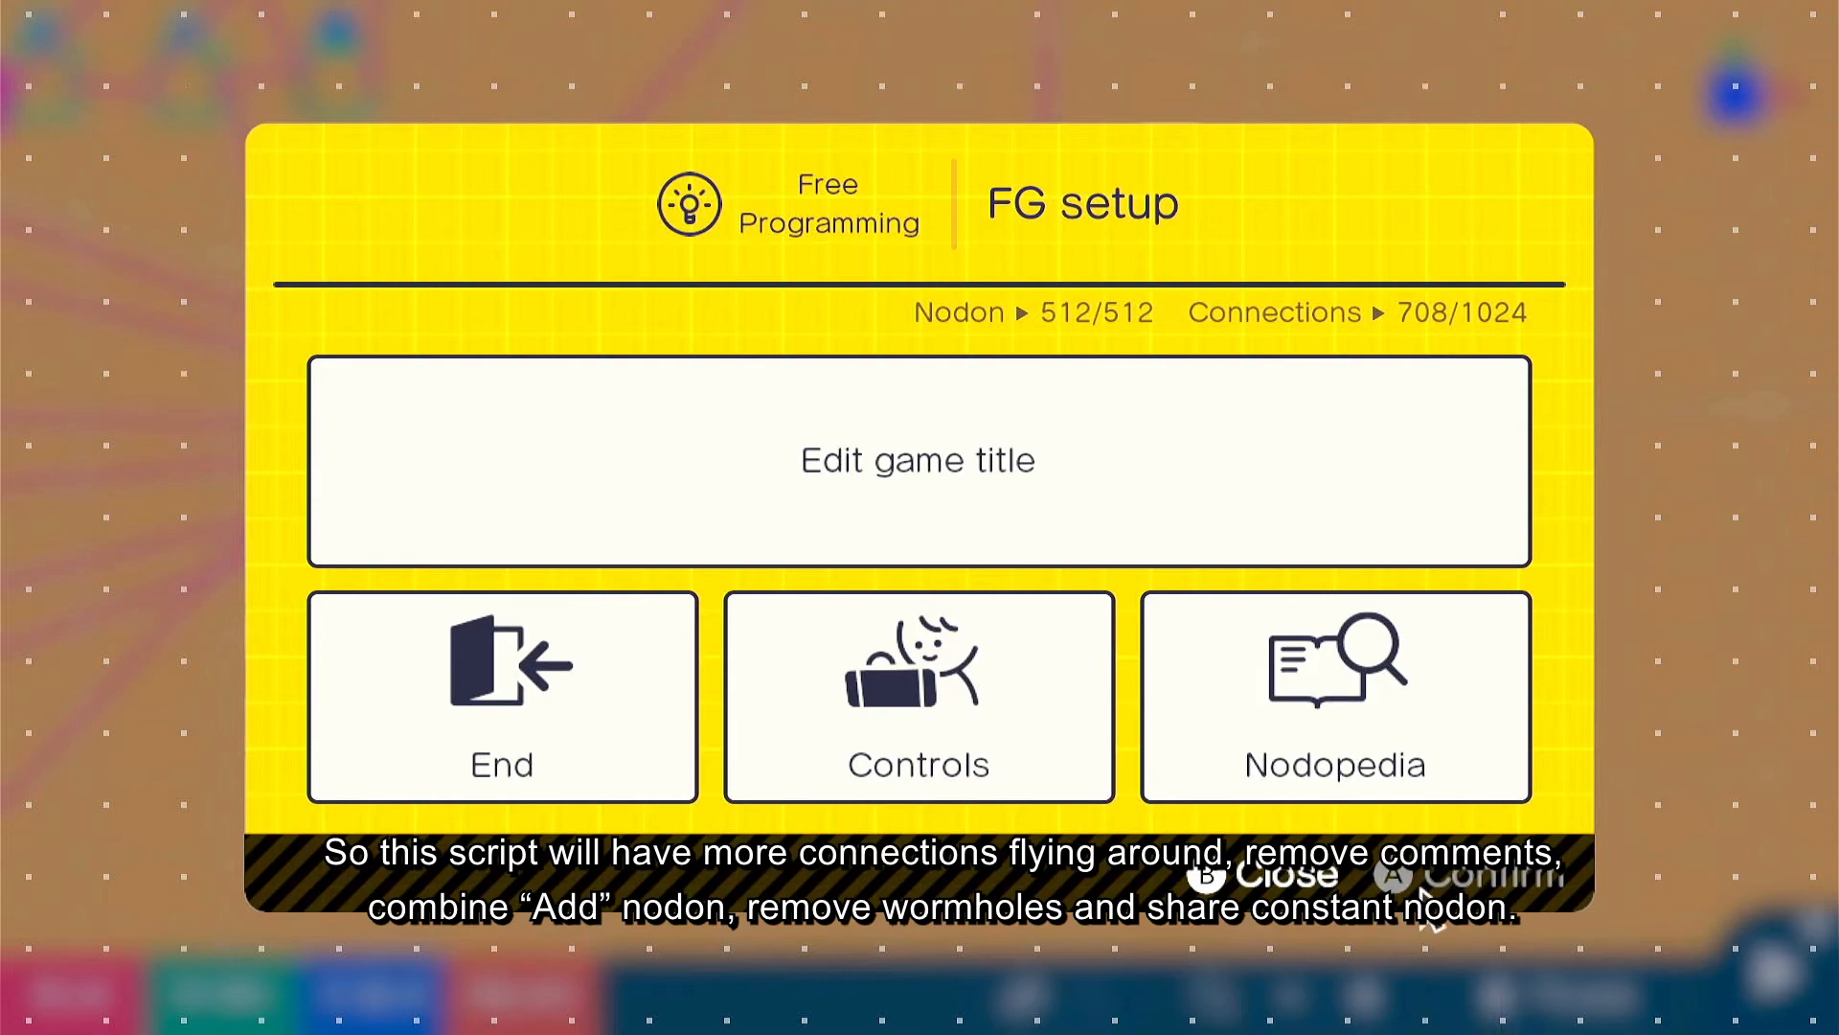
{"action": "left_click", "coordinate": [1300, 923]}
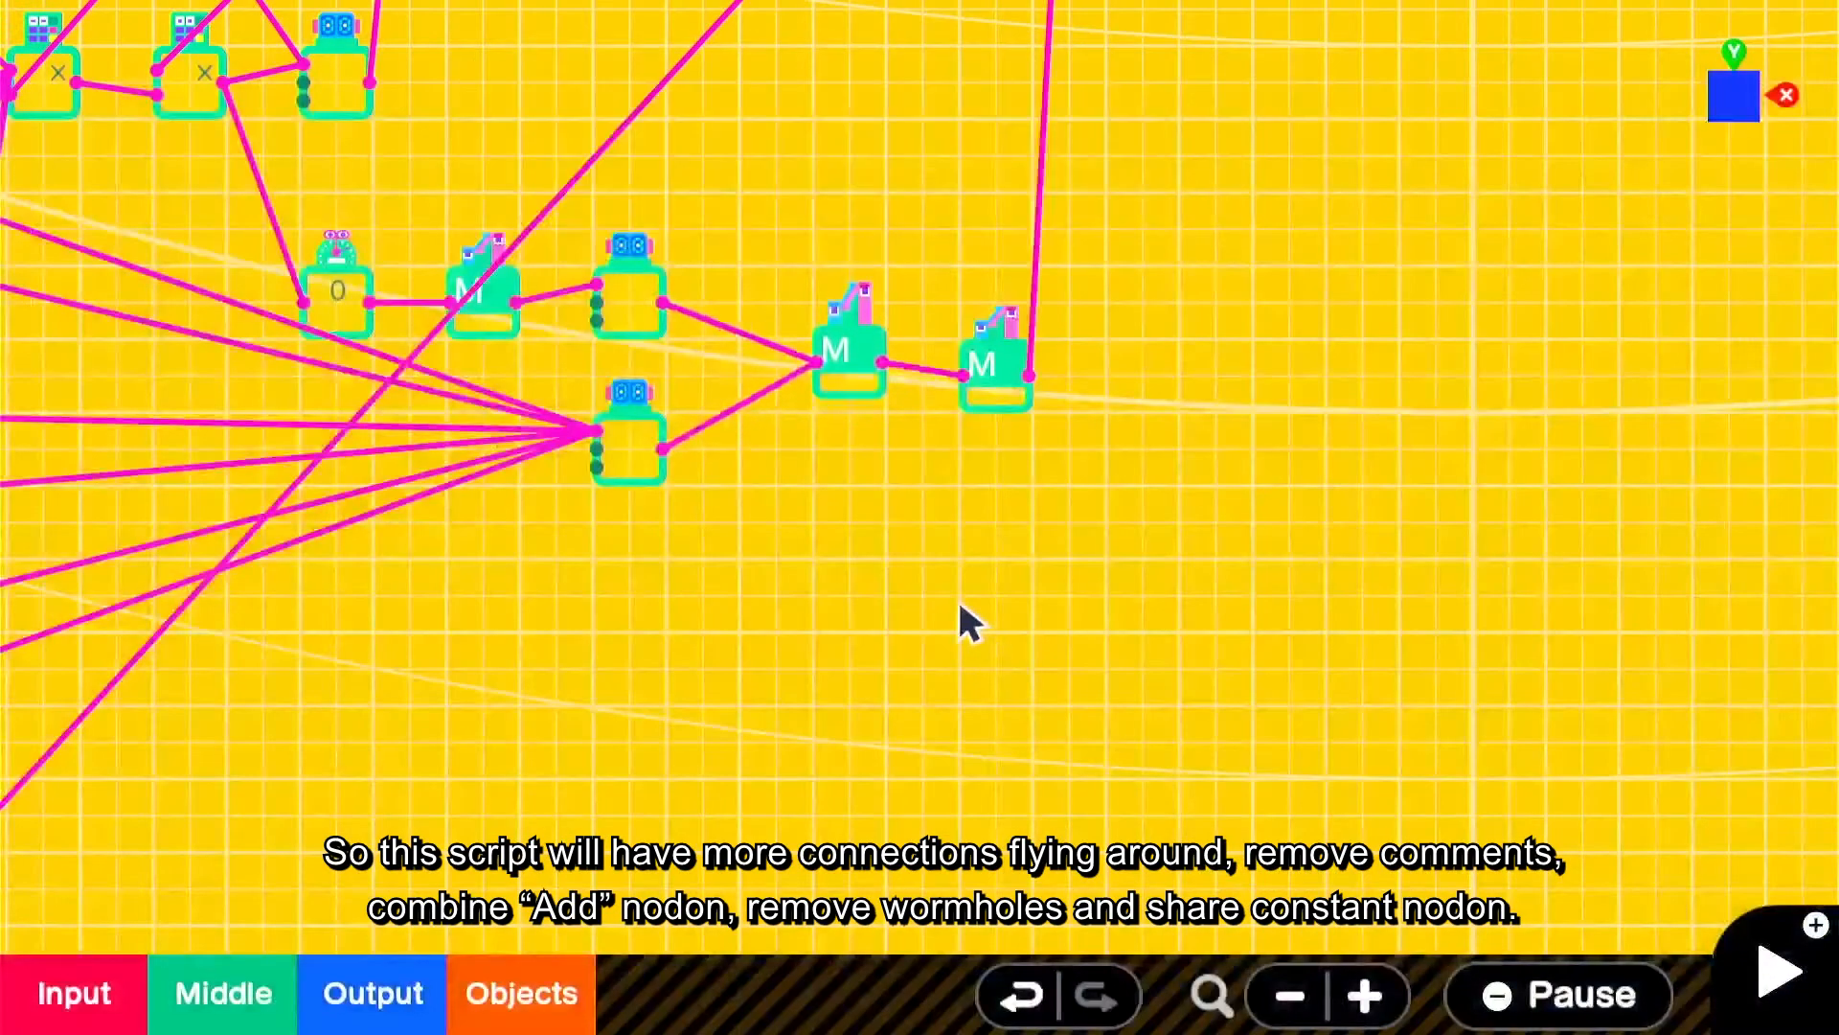
- Free up Nodon capacity by removing surplus nodons such as comments and wormholes, and check the program's Nodon usage
{"action": "left_click_drag", "start_coordinate": [846, 518], "coordinate": [1531, 340]}
{"action": "scroll", "coordinate": [1523, 324], "scroll_direction": "down", "scroll_amount": 3}
{"action": "left_click_drag", "start_coordinate": [86, 782], "coordinate": [1113, 413]}
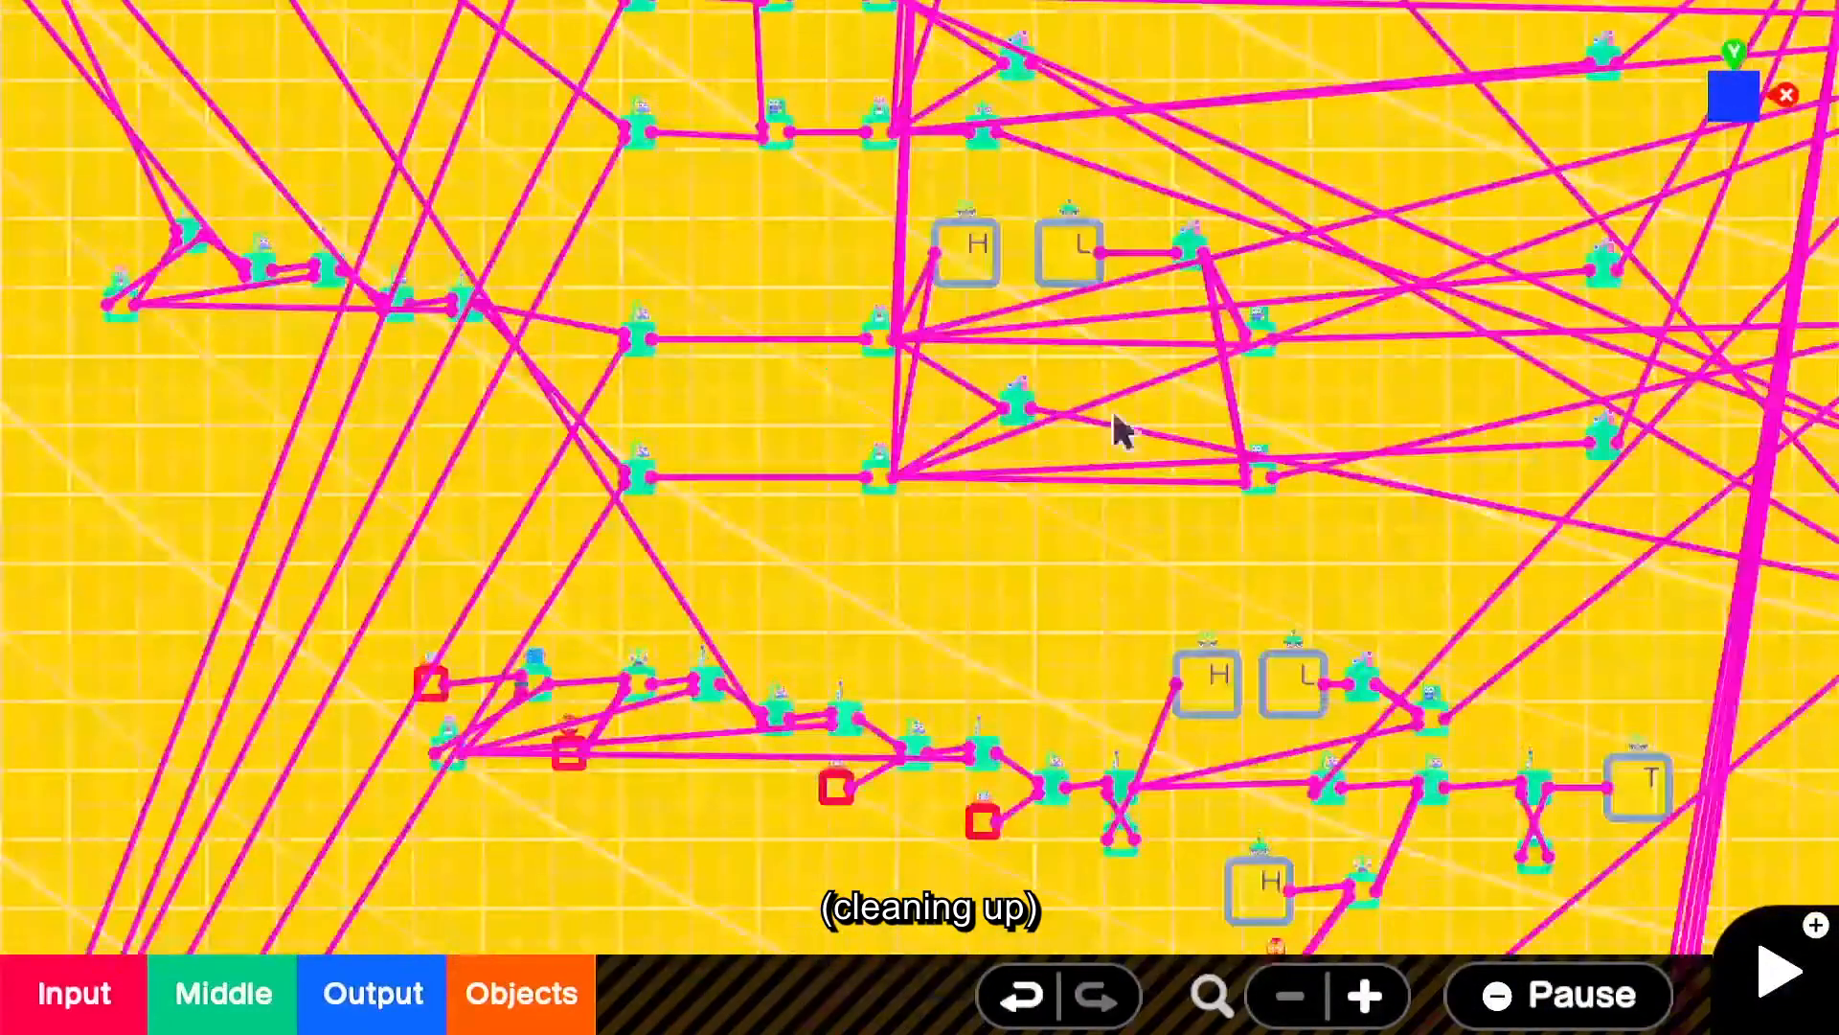
{"action": "left_click_drag", "start_coordinate": [474, 868], "coordinate": [1119, 88]}
{"action": "left_click_drag", "start_coordinate": [803, 553], "coordinate": [774, 329]}
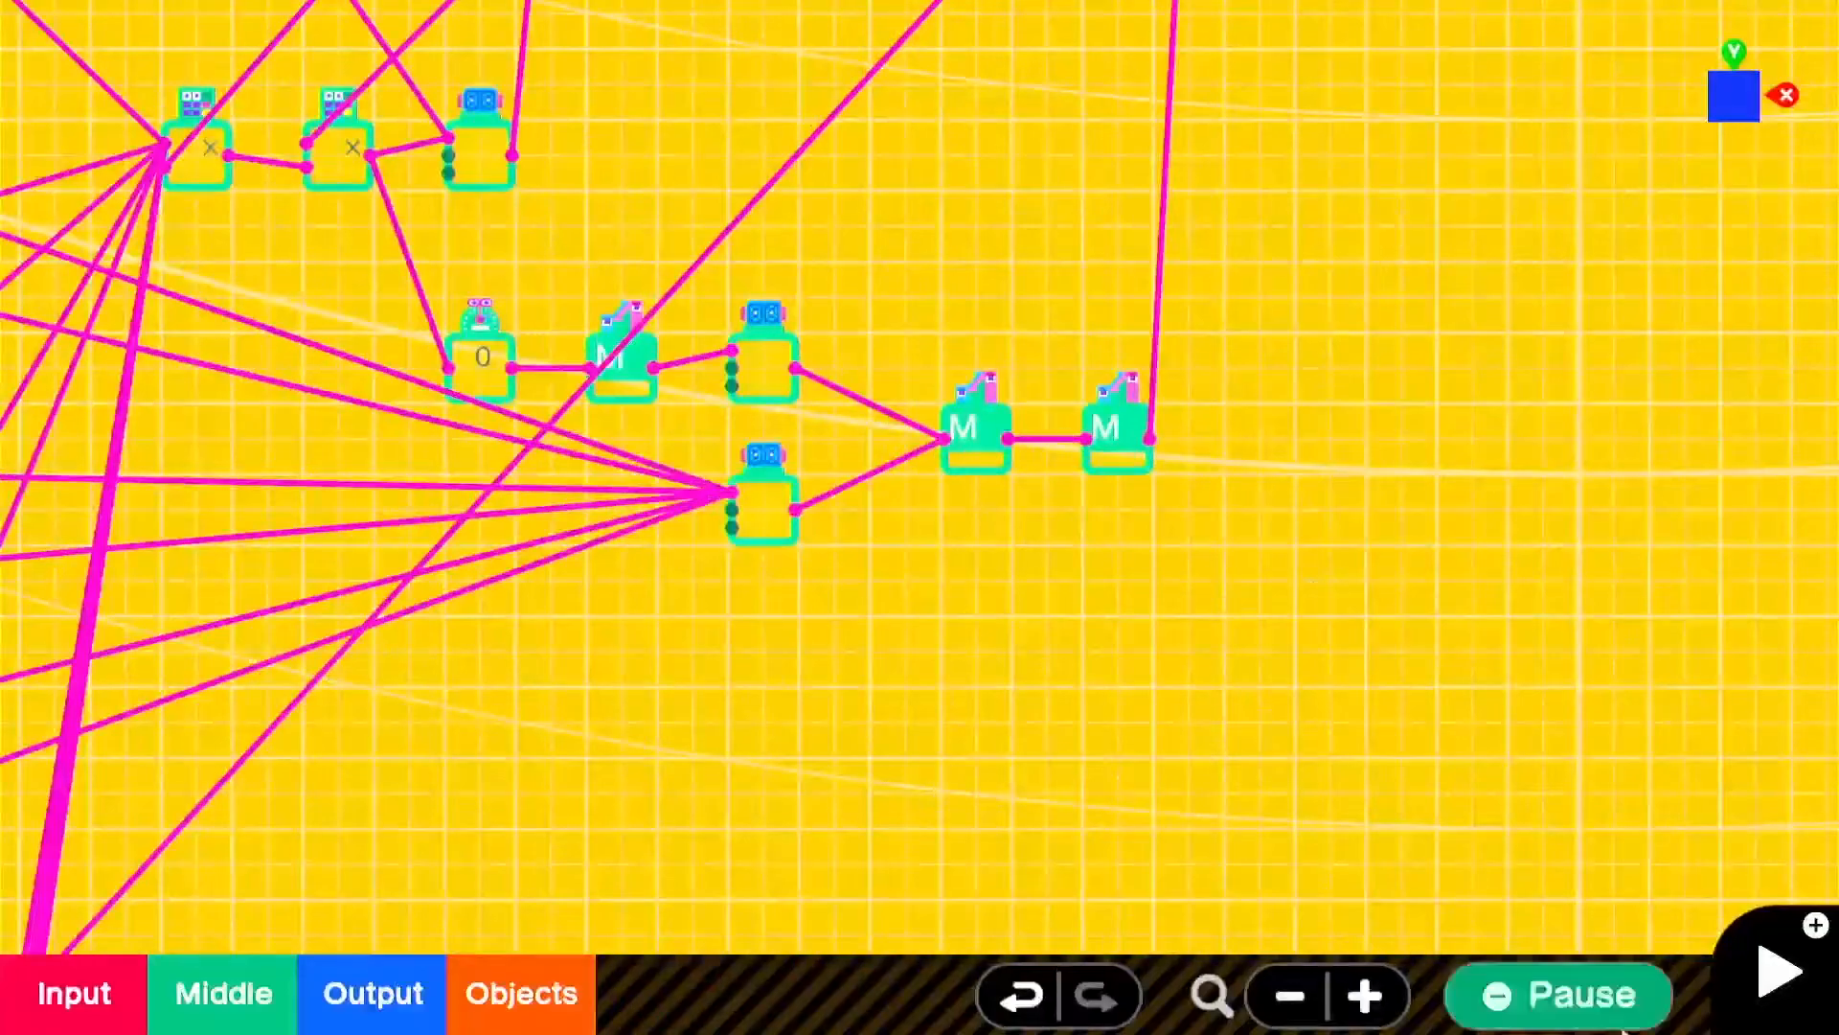
{"action": "key", "text": "plus"}
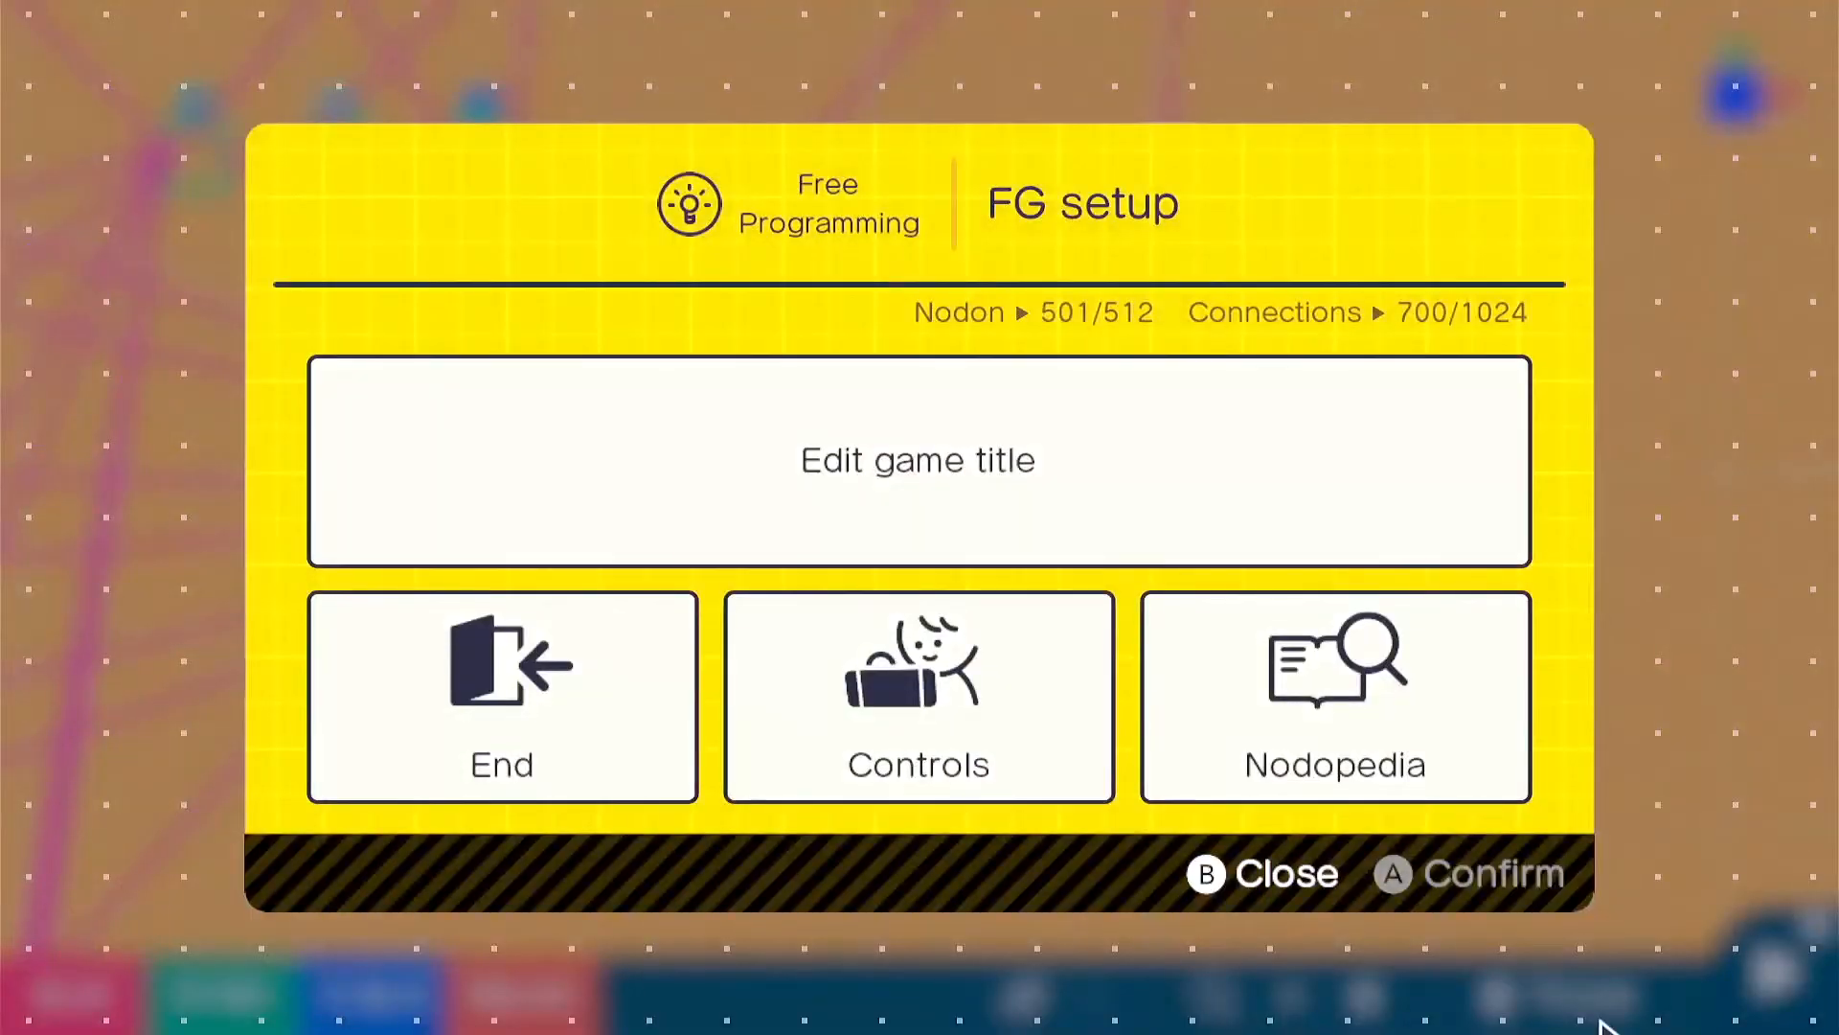
{"action": "left_click", "coordinate": [1230, 898]}
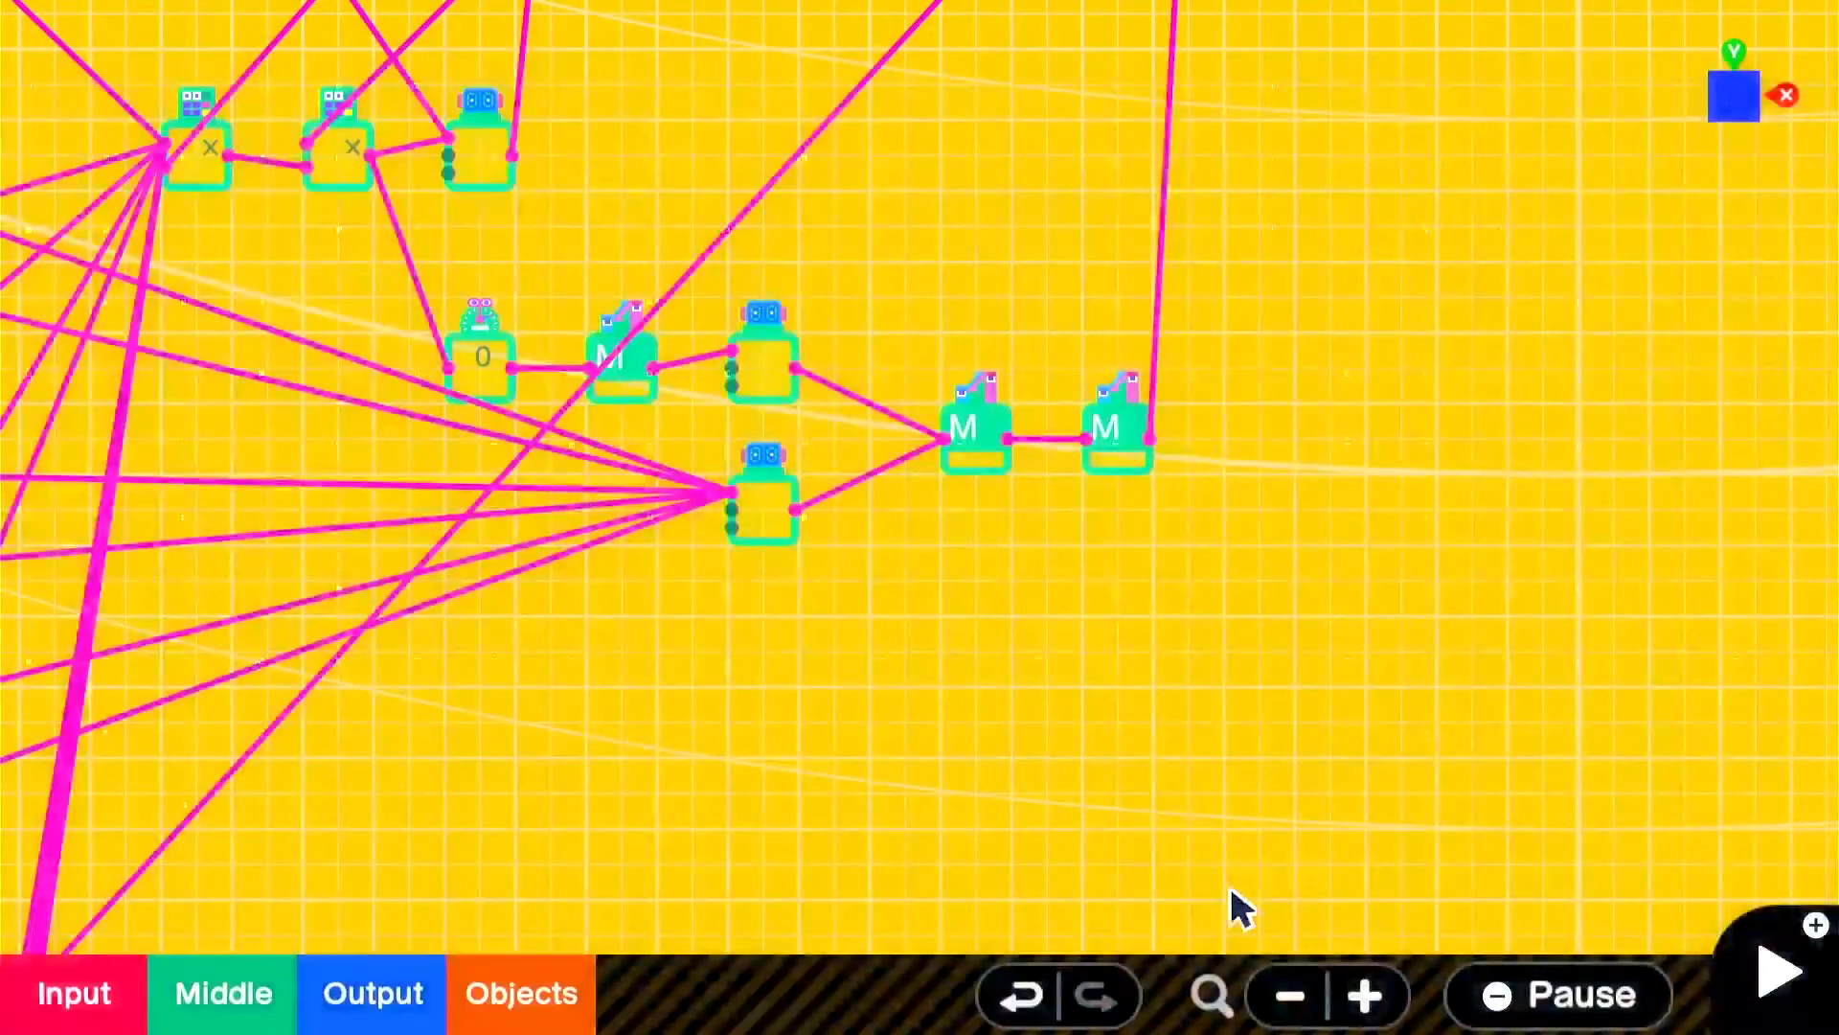
- Add Wormhole Entrance A below the Maps, connect the range-restricted Map's output to it, and test-play to check the displayed meter value
{"action": "left_click", "coordinate": [257, 1018]}
{"action": "mouse_move", "coordinate": [584, 891]}
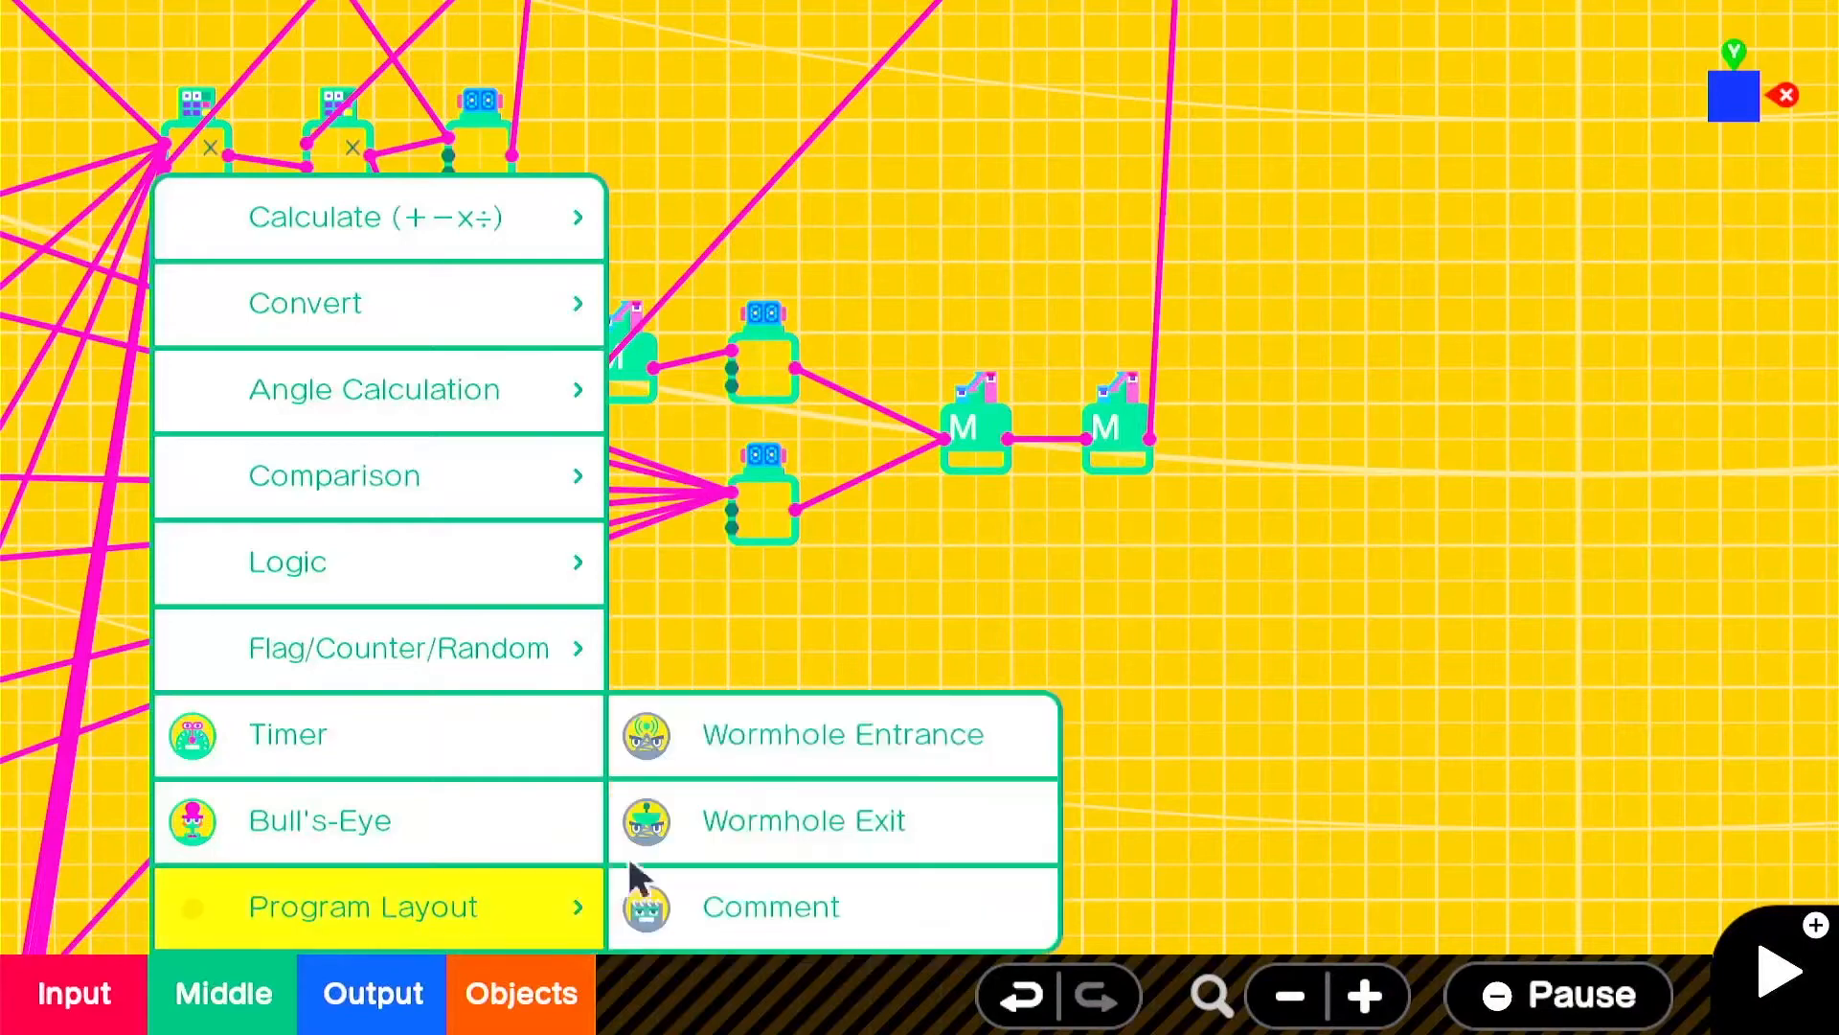
{"action": "left_click", "coordinate": [850, 736]}
{"action": "left_click_drag", "start_coordinate": [958, 559], "coordinate": [1242, 709]}
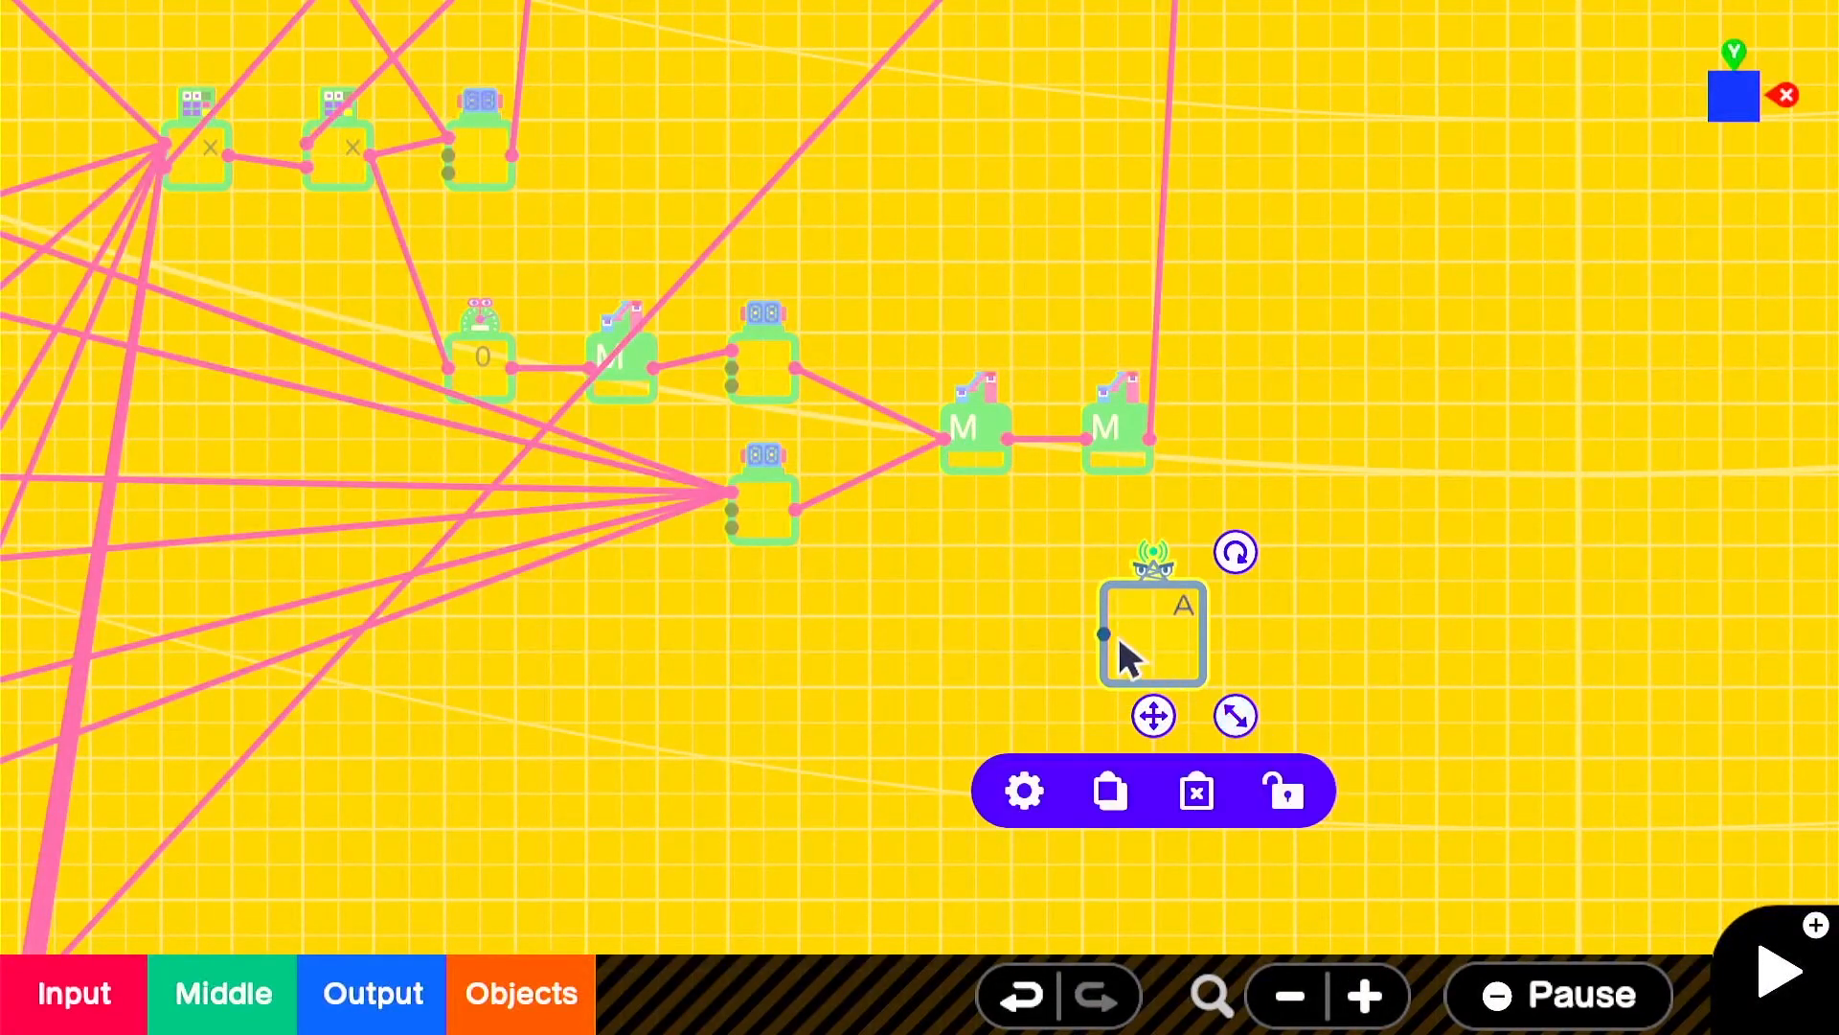
{"action": "left_click_drag", "start_coordinate": [1109, 632], "coordinate": [1008, 438]}
{"action": "left_click", "coordinate": [1777, 972]}
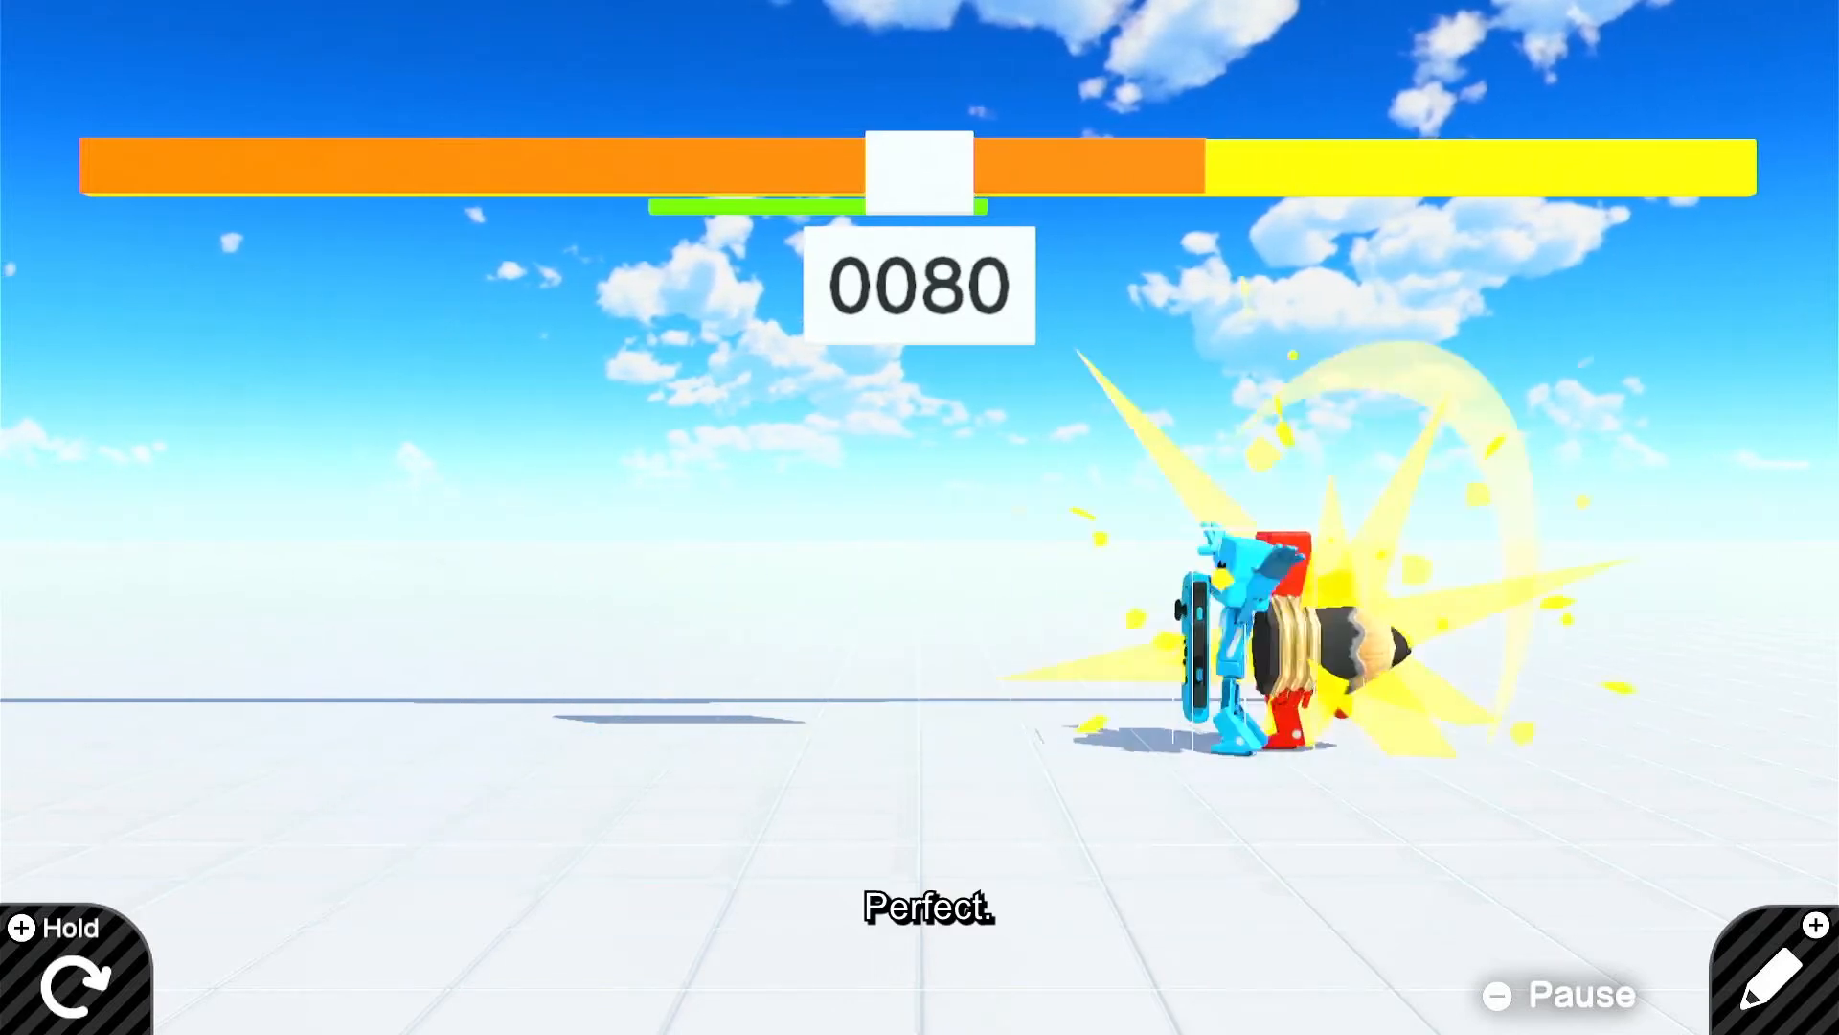
{"action": "key", "text": "plus"}
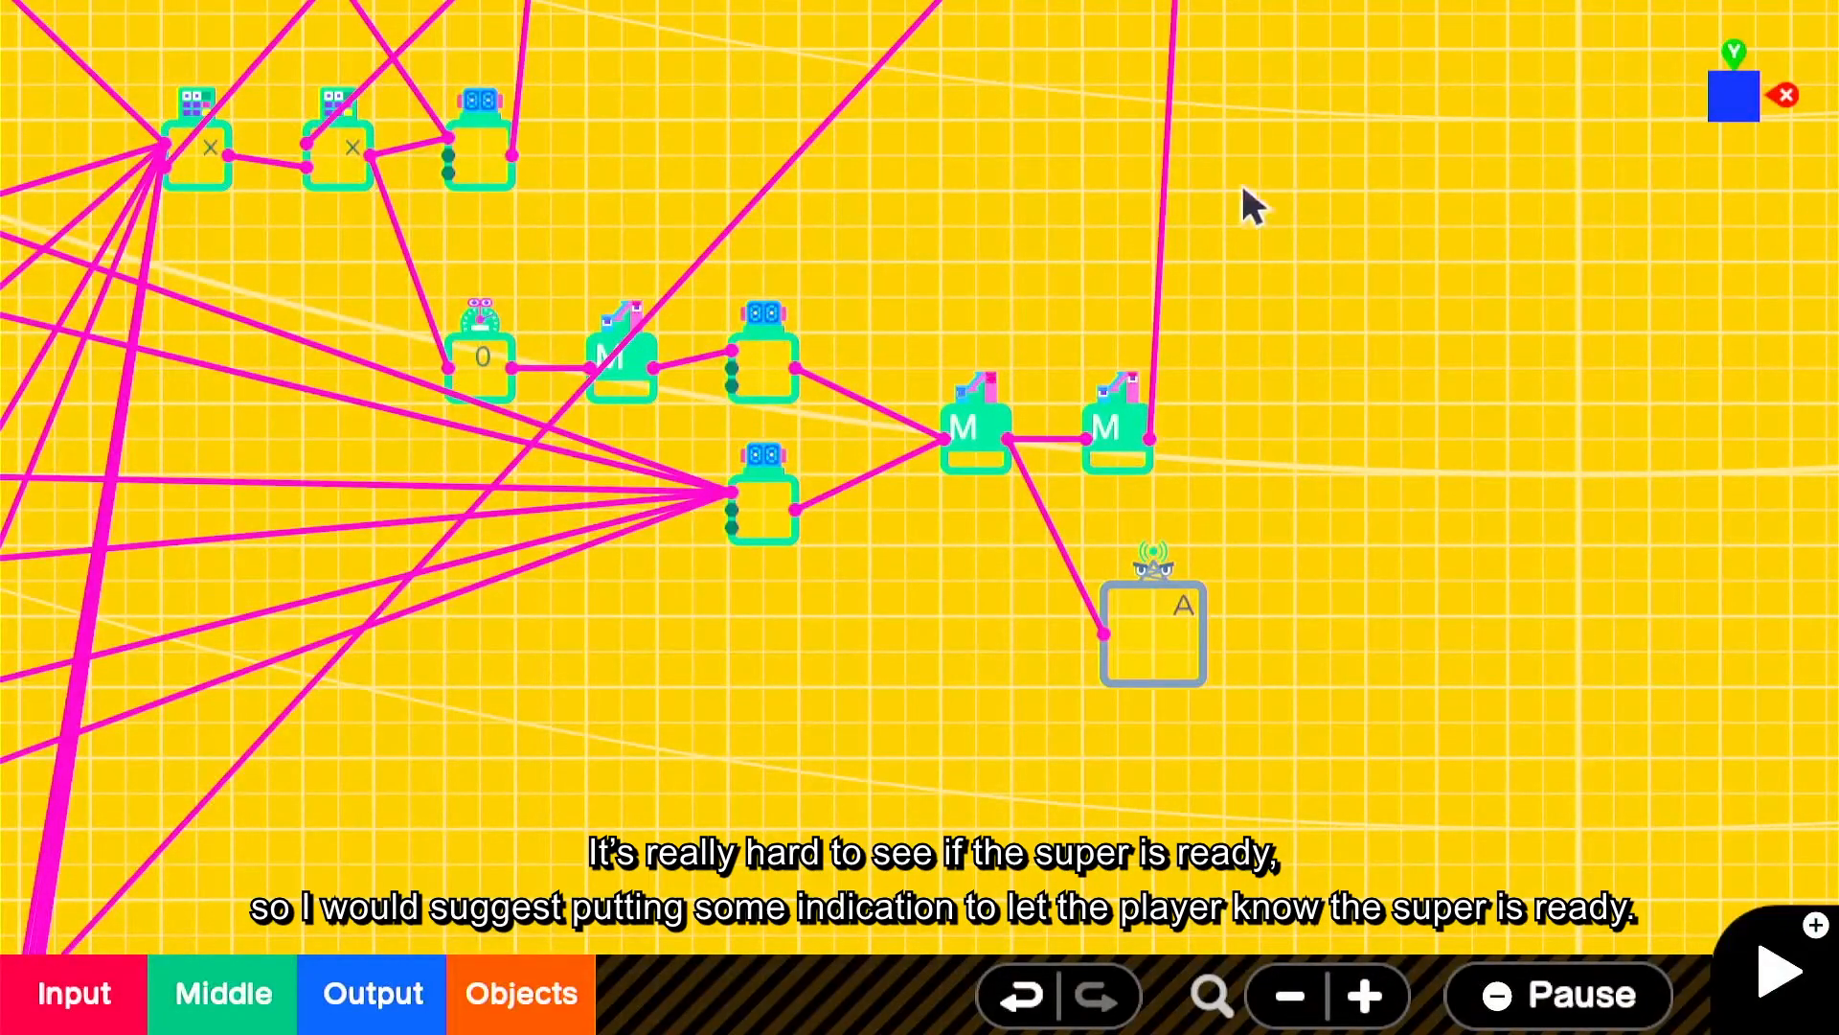
- Move the black square nodon covering the Game Screen's contents aside, to the right of the Game Screen nodon
{"action": "left_click_drag", "start_coordinate": [1240, 182], "coordinate": [985, 625]}
{"action": "scroll", "coordinate": [1274, 134], "scroll_direction": "down", "scroll_amount": 1}
{"action": "left_click_drag", "start_coordinate": [1269, 143], "coordinate": [1097, 944]}
{"action": "mouse_move", "coordinate": [1315, 72]}
{"action": "left_mouse_down"}
{"action": "mouse_move", "coordinate": [1281, 412]}
{"action": "mouse_move", "coordinate": [1277, 850]}
{"action": "left_mouse_up"}
{"action": "left_click_drag", "start_coordinate": [1111, 108], "coordinate": [1205, 811]}
{"action": "left_click_drag", "start_coordinate": [1254, 221], "coordinate": [1334, 537]}
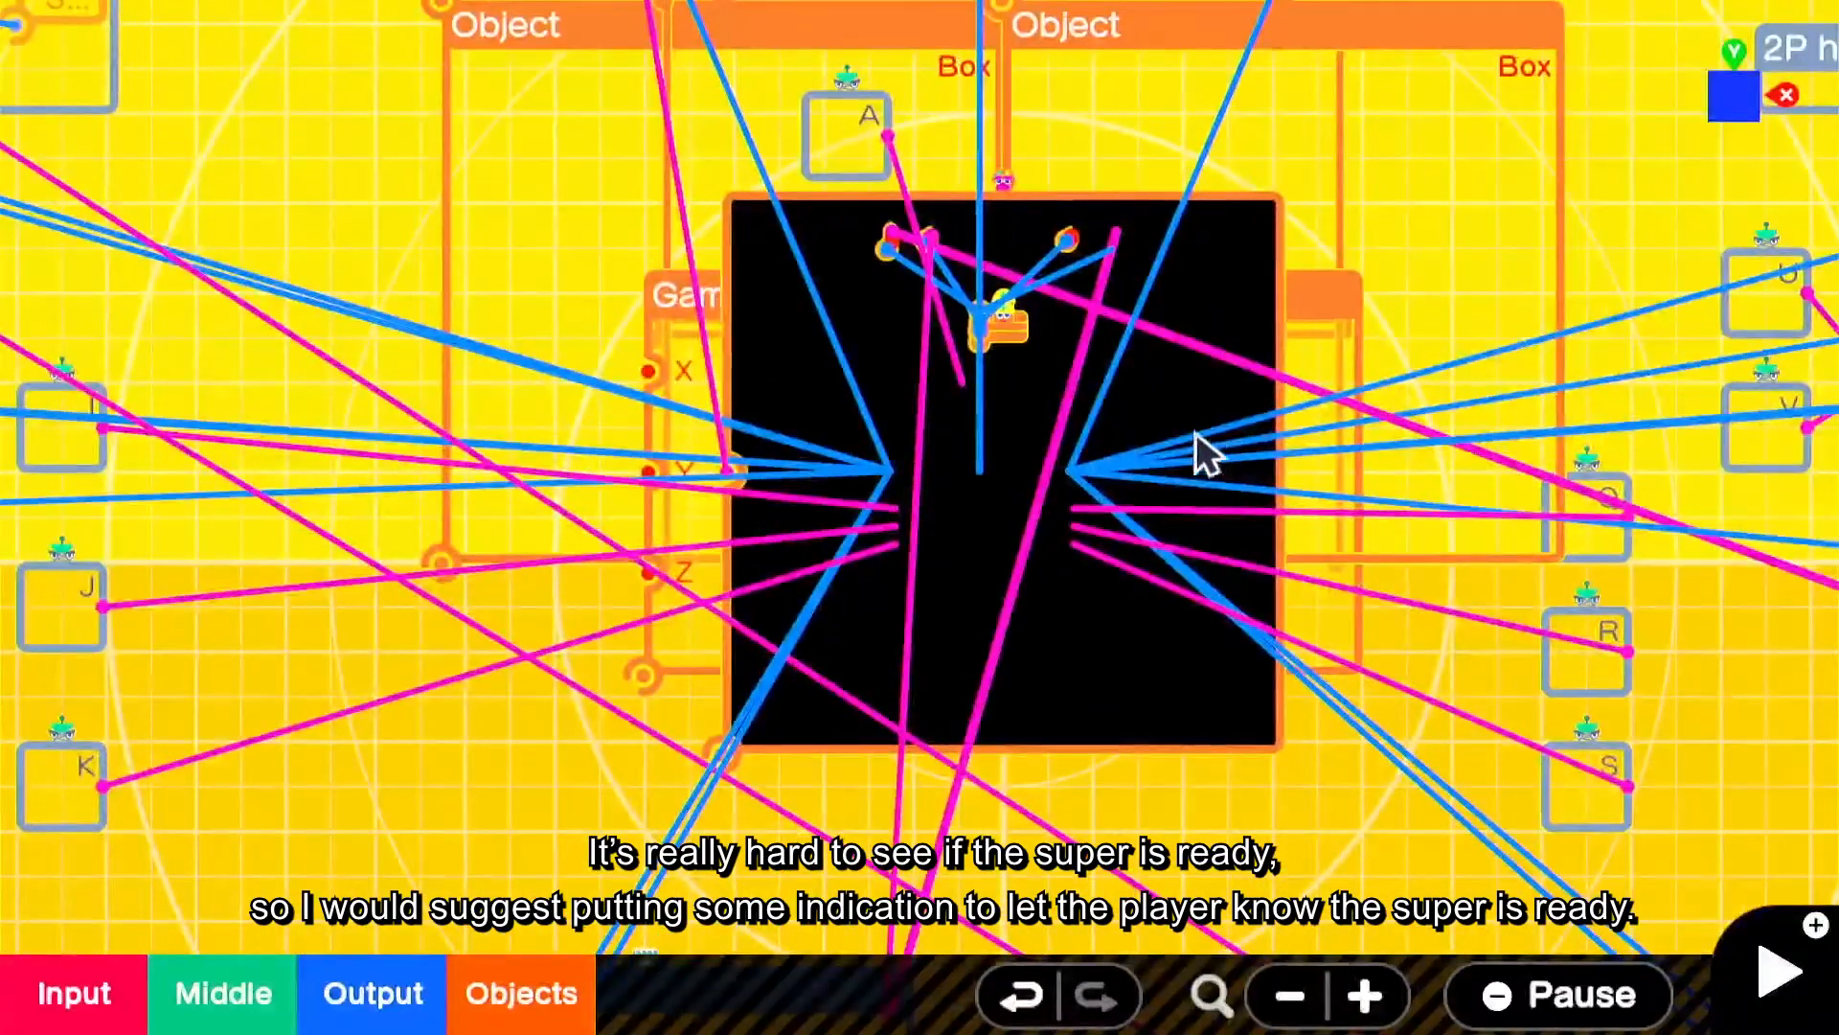
{"action": "left_click_drag", "start_coordinate": [1196, 433], "coordinate": [1194, 275]}
{"action": "left_click", "coordinate": [1141, 589]}
{"action": "left_click_drag", "start_coordinate": [1008, 630], "coordinate": [1688, 661]}
{"action": "scroll", "coordinate": [843, 172], "scroll_direction": "up", "scroll_amount": 5}
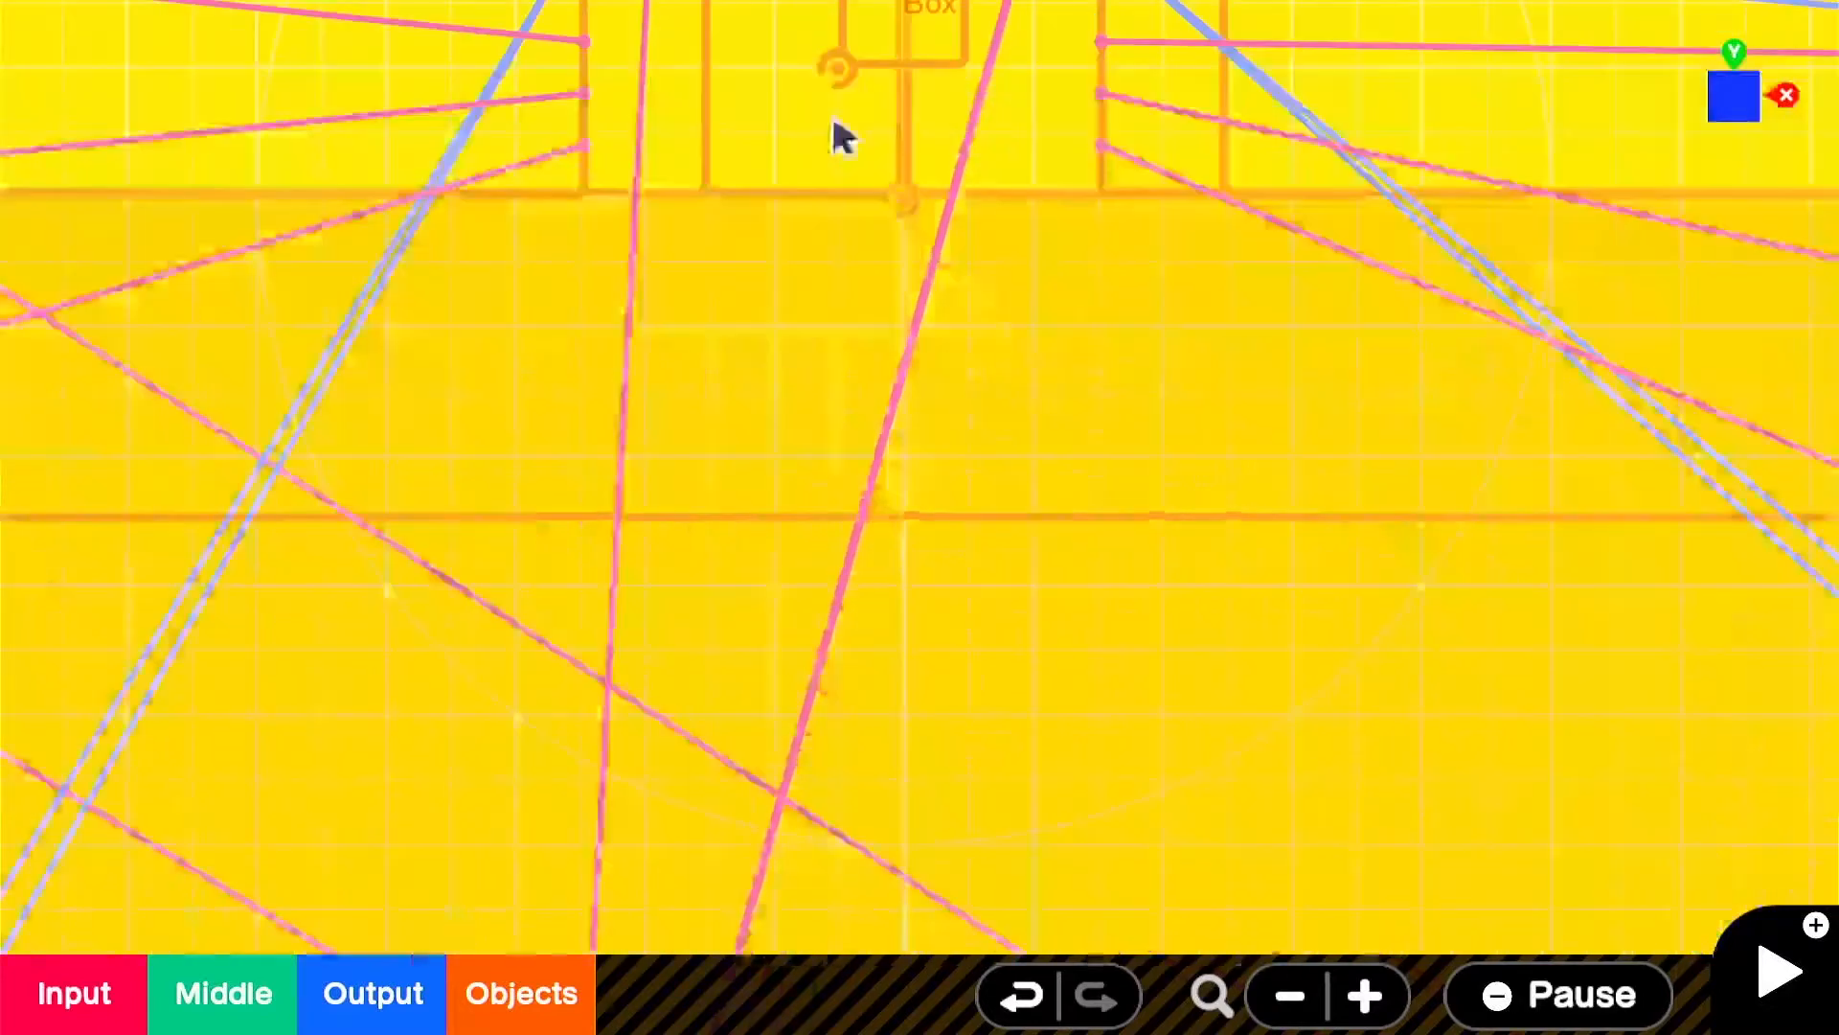
{"action": "scroll", "coordinate": [836, 124], "scroll_direction": "down", "scroll_amount": 4}
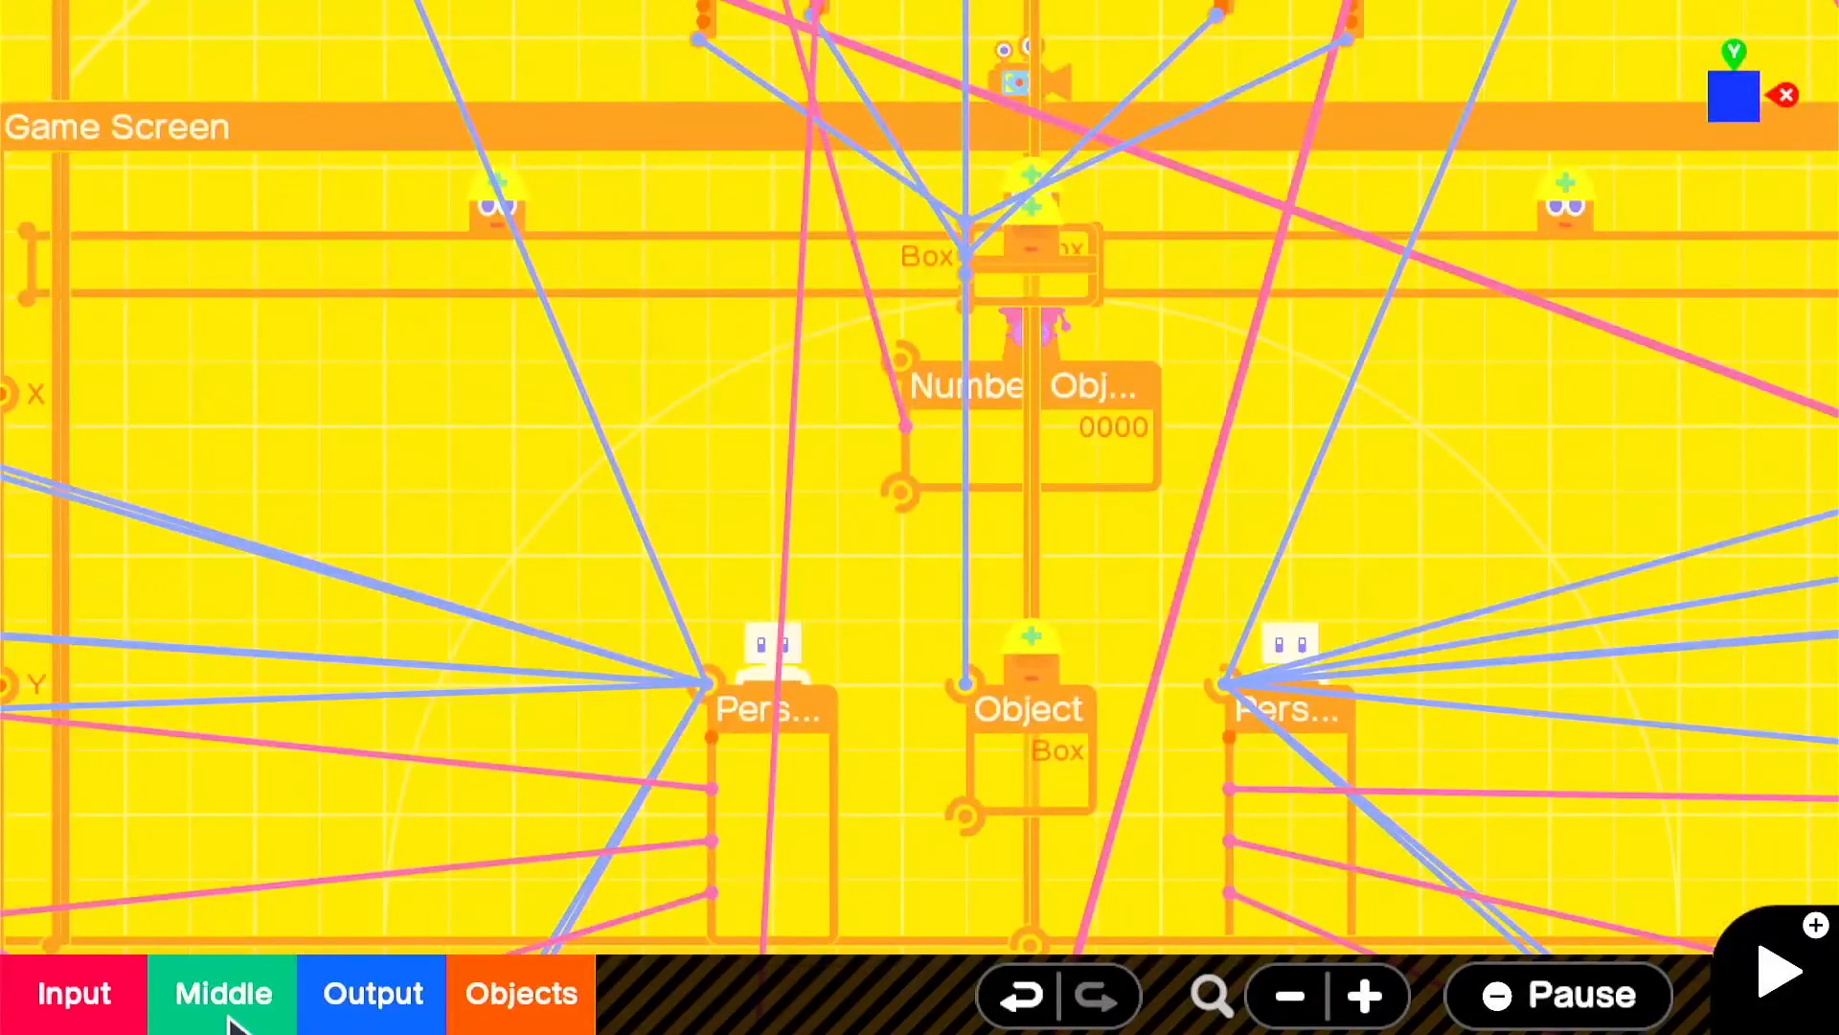
- Add a Texture nodon beside the Number Object, sized 1.20 m by 0.40 m and placed at X -1.40 m, Y 3.40 m
{"action": "left_click", "coordinate": [222, 1006]}
{"action": "left_click", "coordinate": [521, 993]}
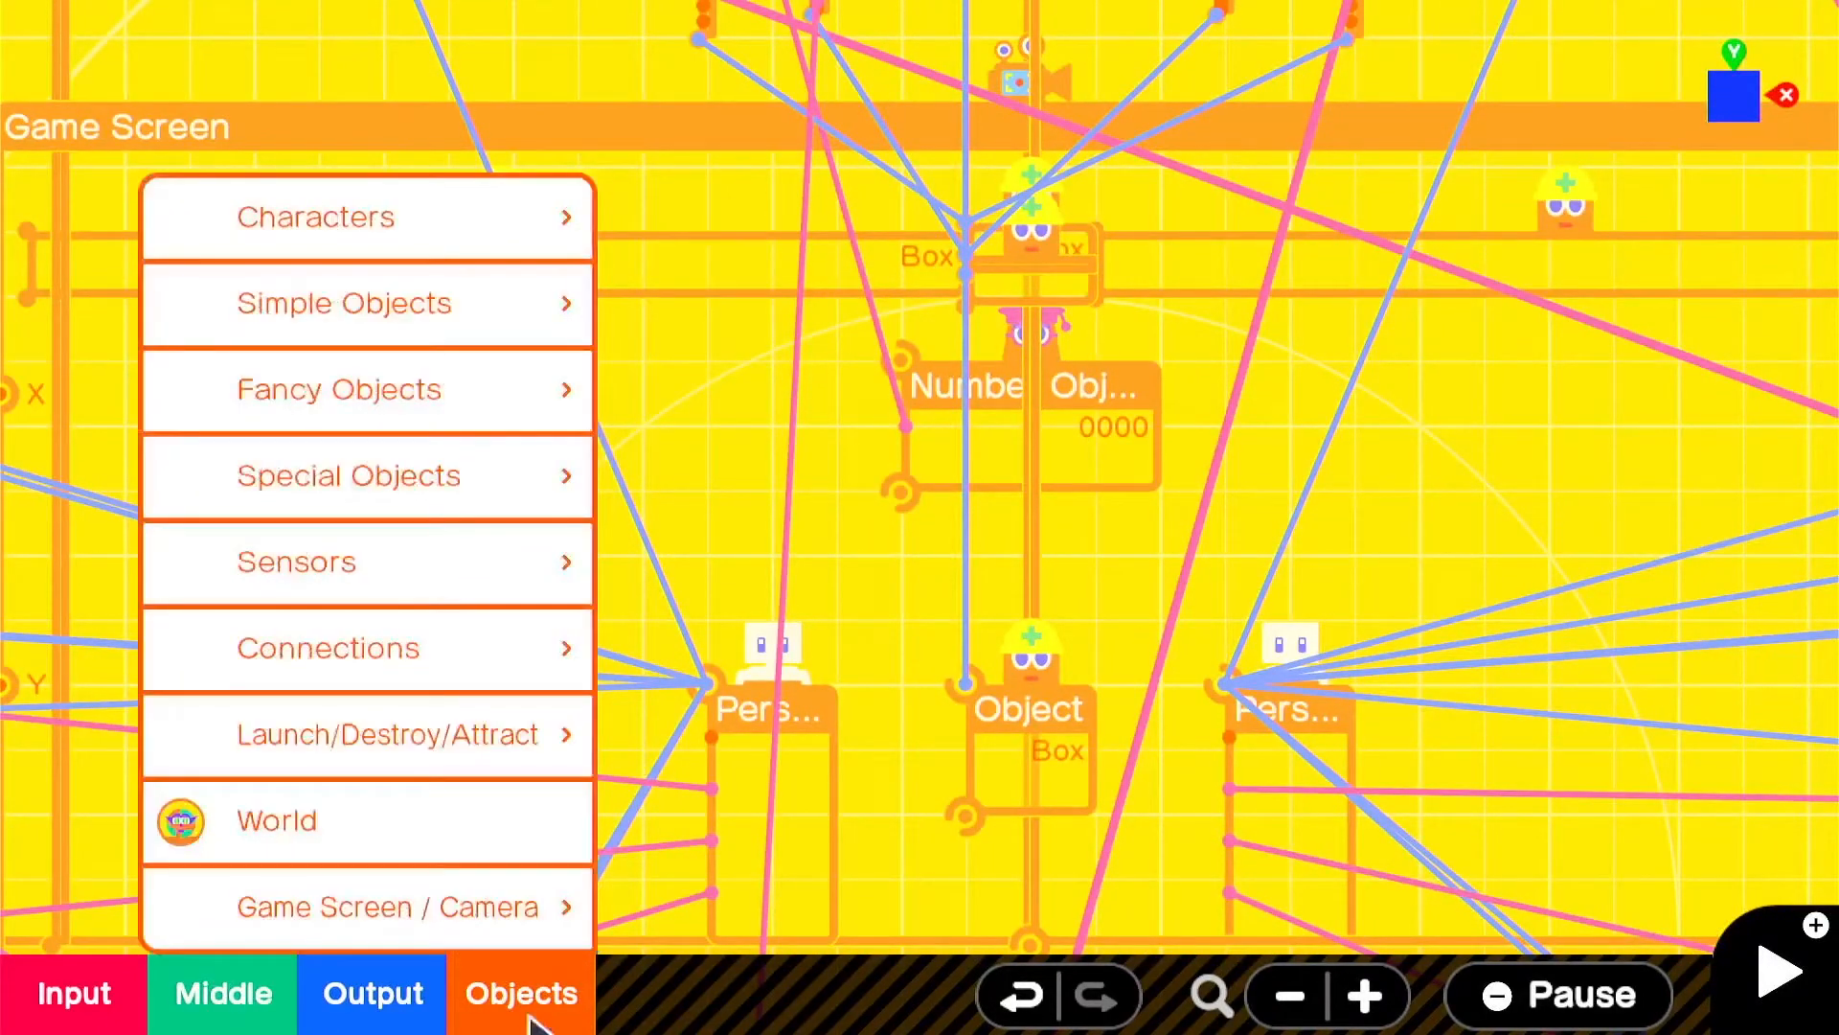
{"action": "left_click", "coordinate": [415, 469]}
{"action": "left_click", "coordinate": [839, 800]}
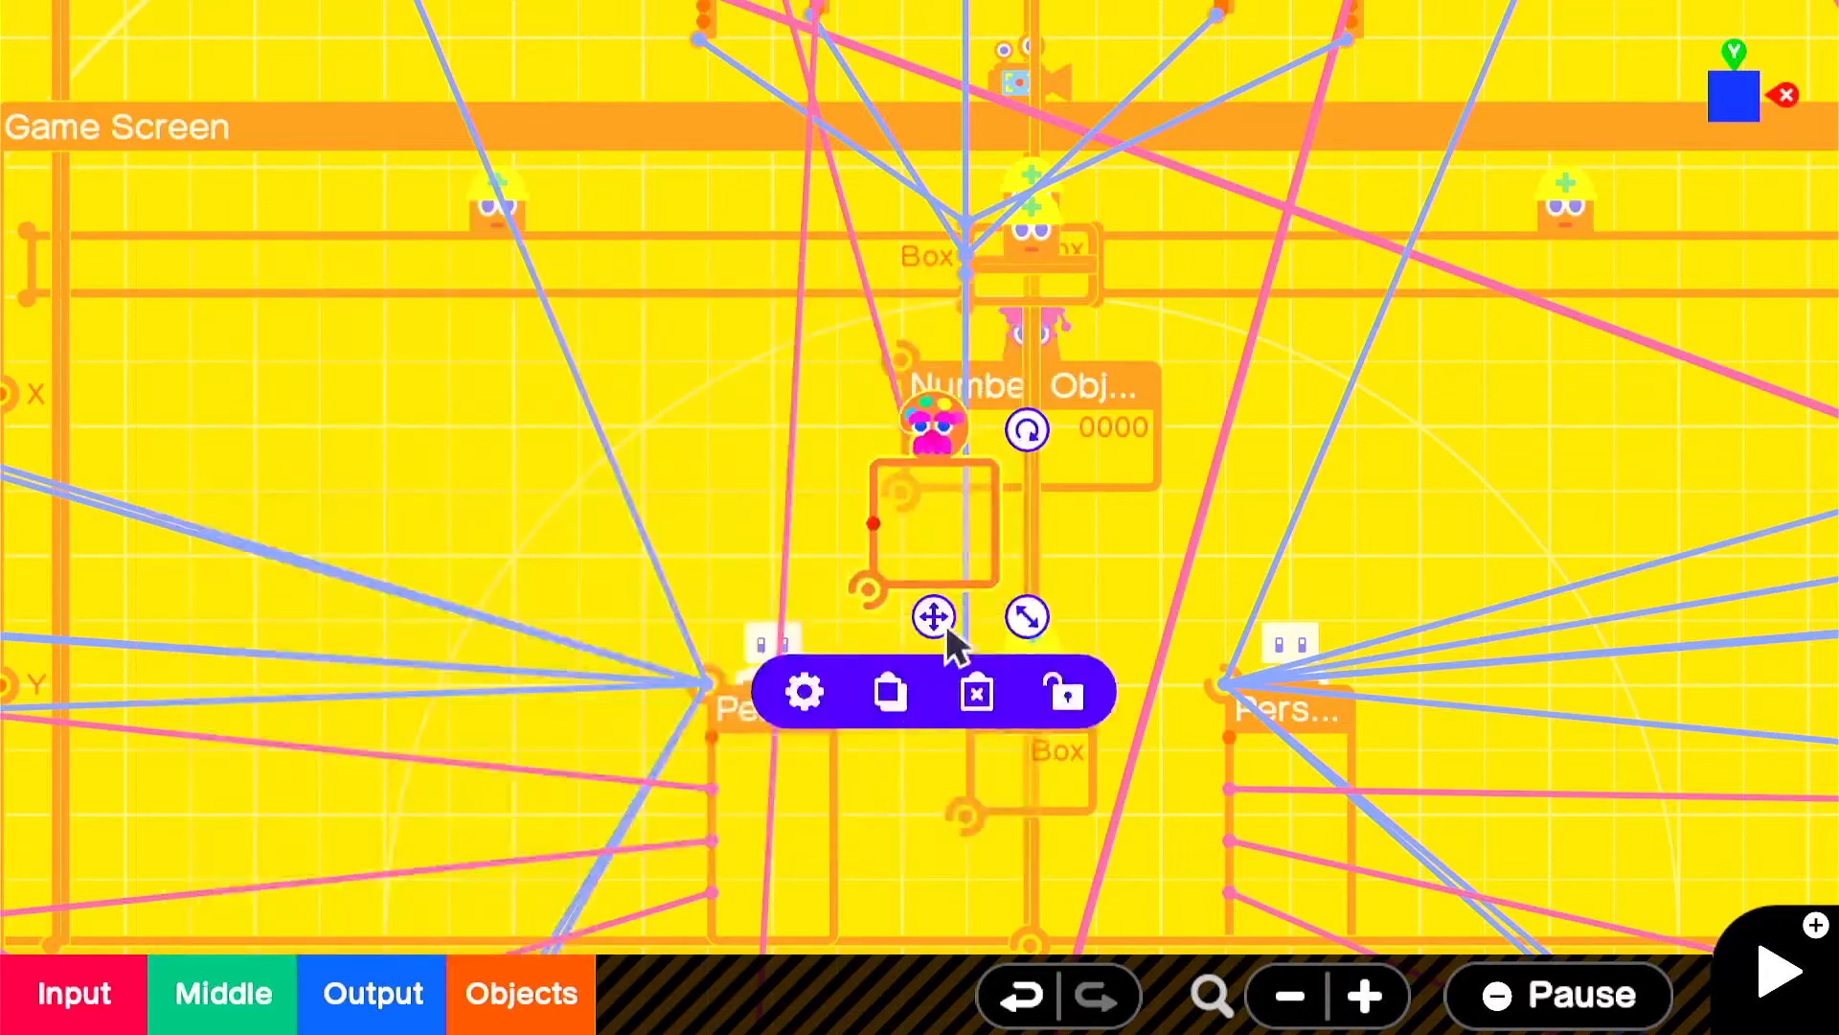
{"action": "left_click_drag", "start_coordinate": [1015, 618], "coordinate": [1077, 624]}
{"action": "left_click_drag", "start_coordinate": [1068, 601], "coordinate": [1066, 570]}
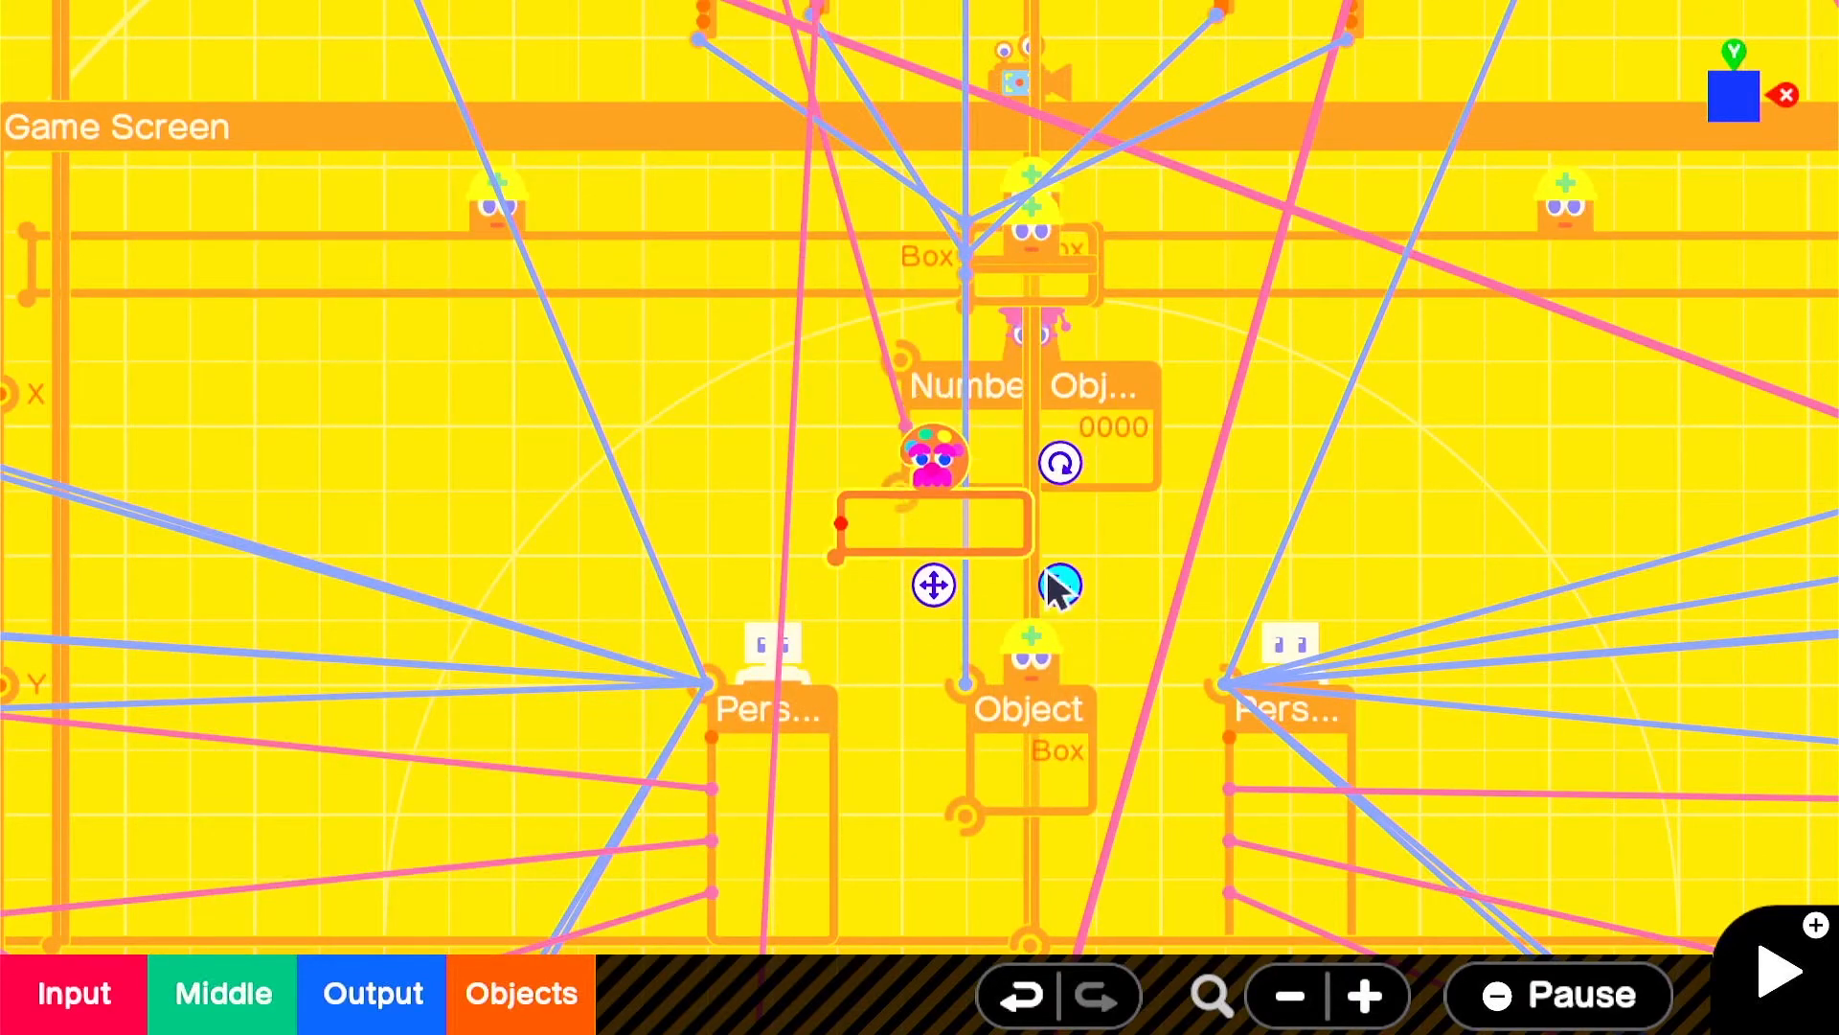
{"action": "left_click_drag", "start_coordinate": [934, 587], "coordinate": [810, 454]}
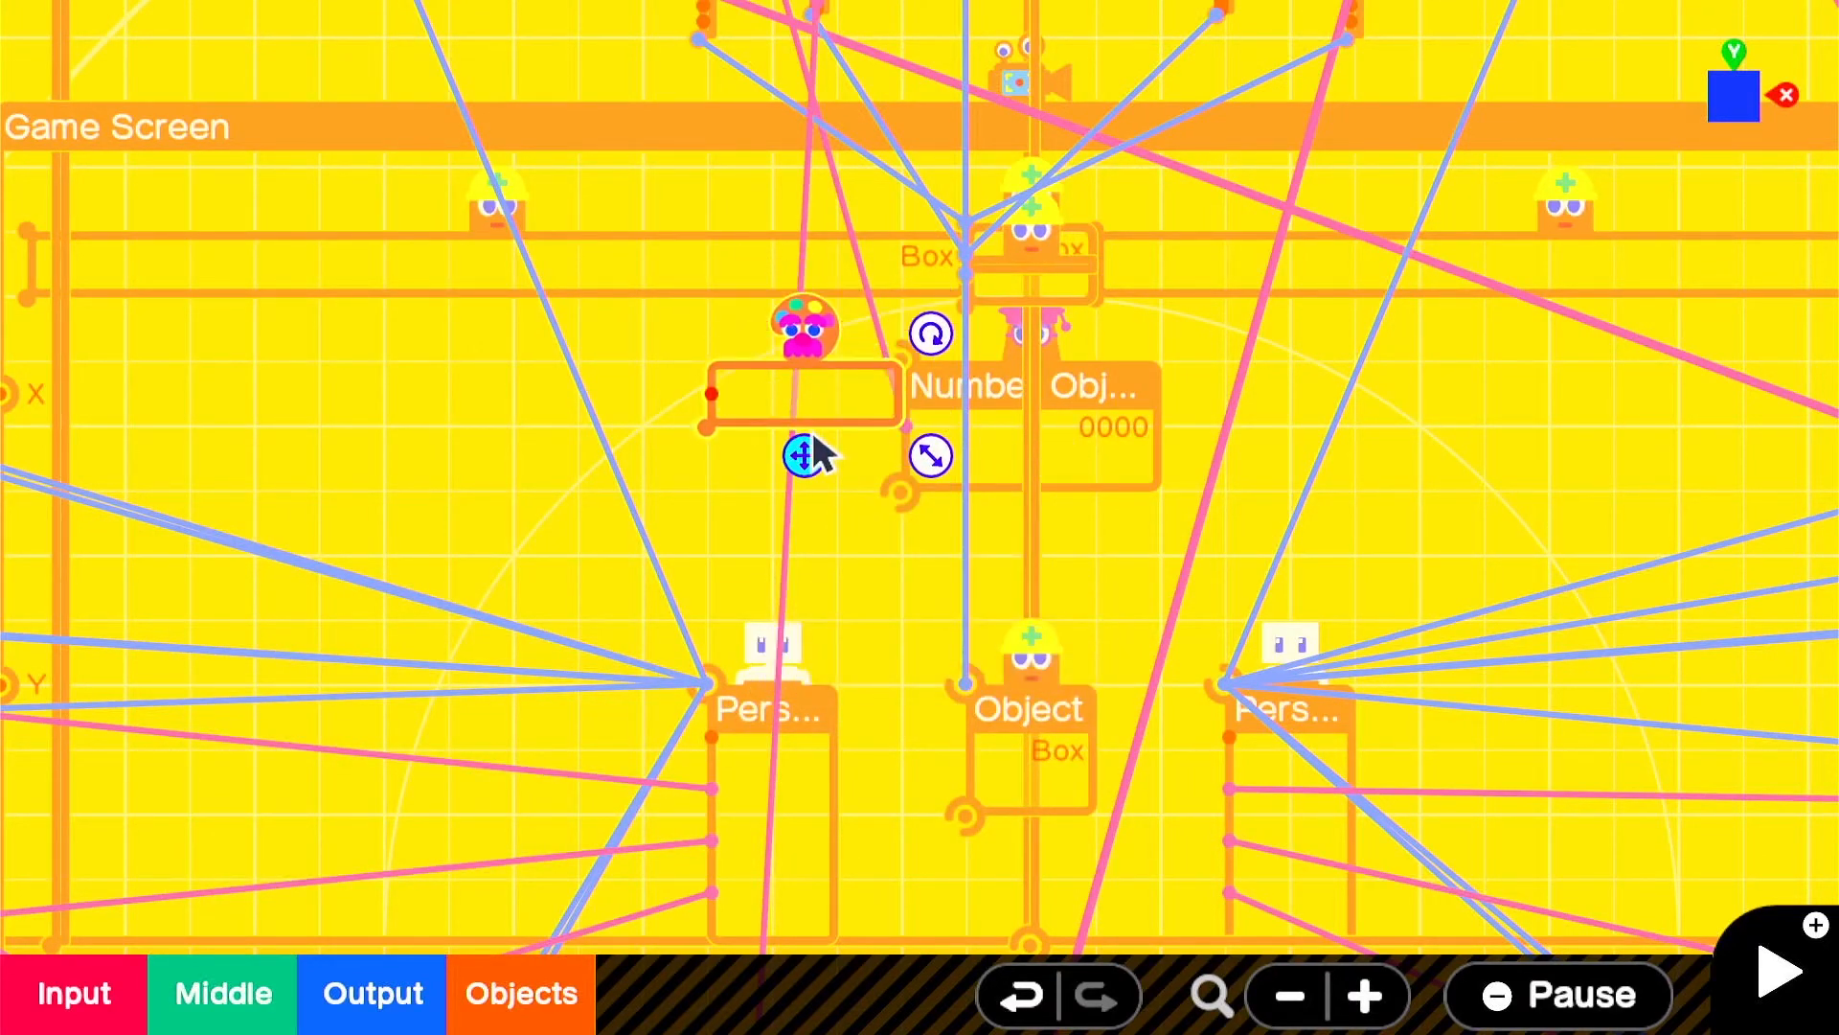
- Draw the word "SUPER" in red on the new Texture and stretch the nodon taller into a square
{"action": "left_click", "coordinate": [675, 532]}
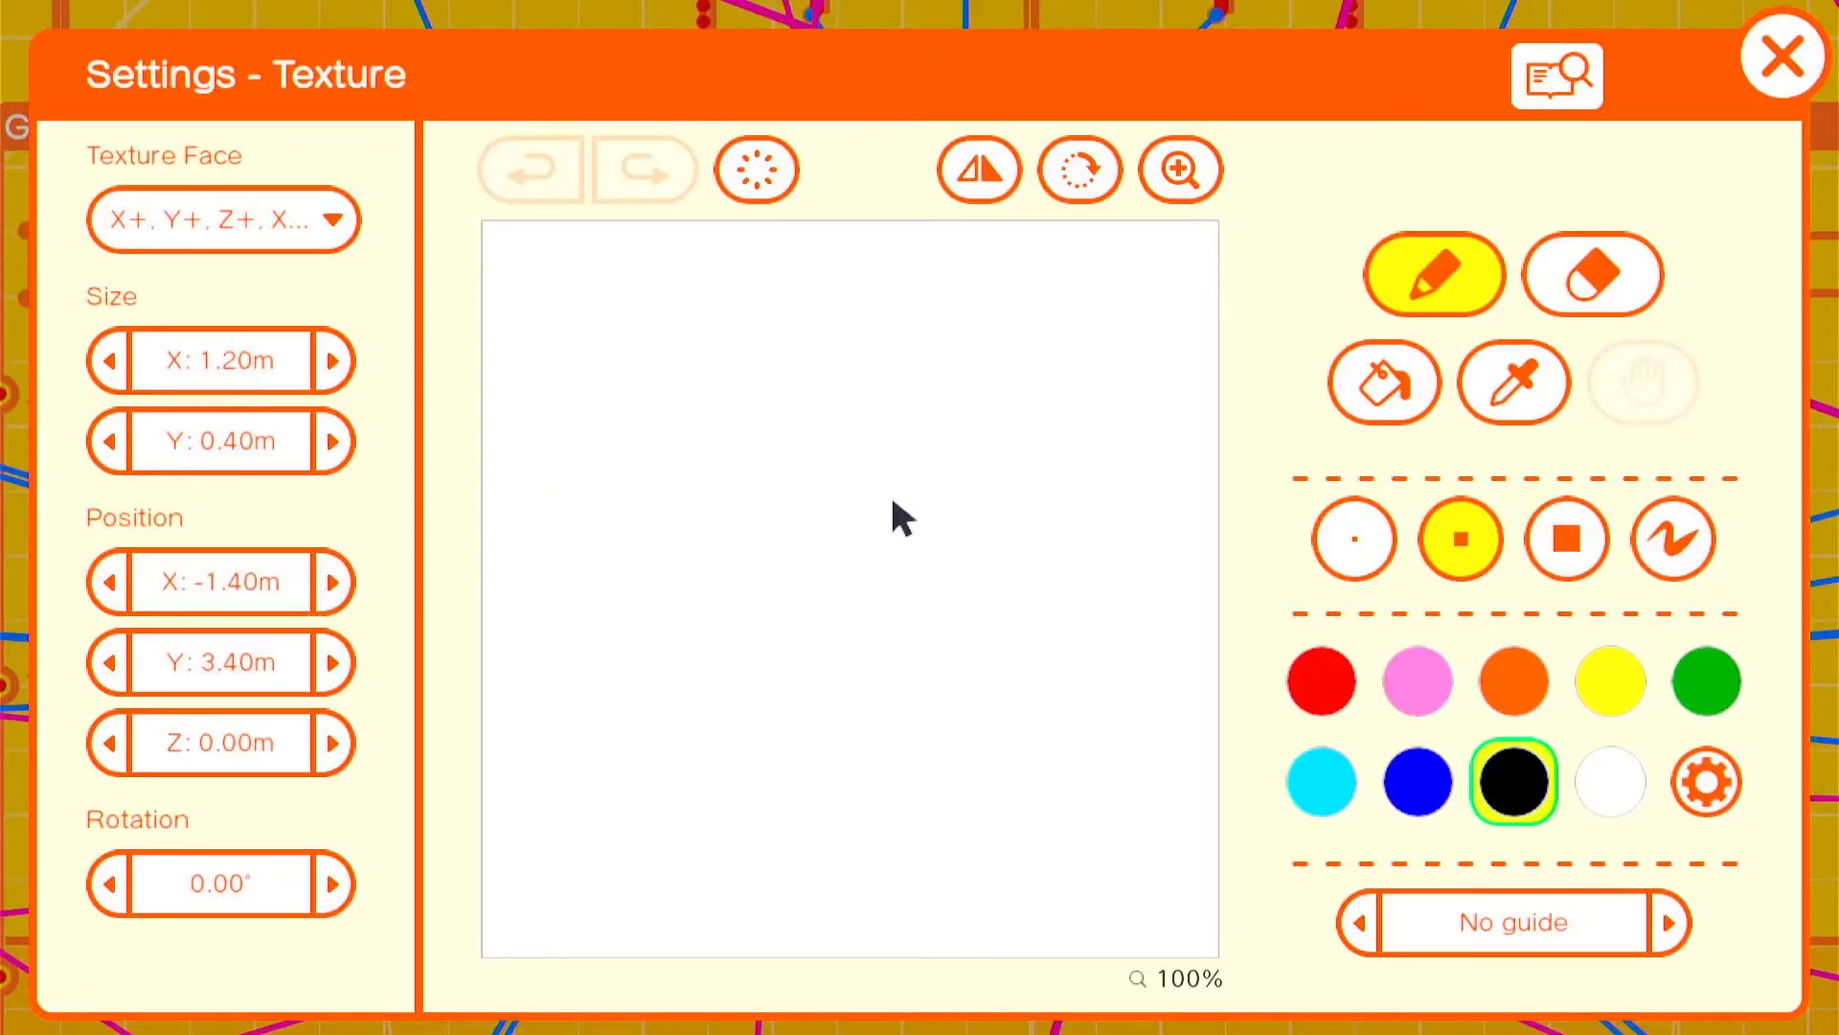
{"action": "left_click", "coordinate": [1327, 694]}
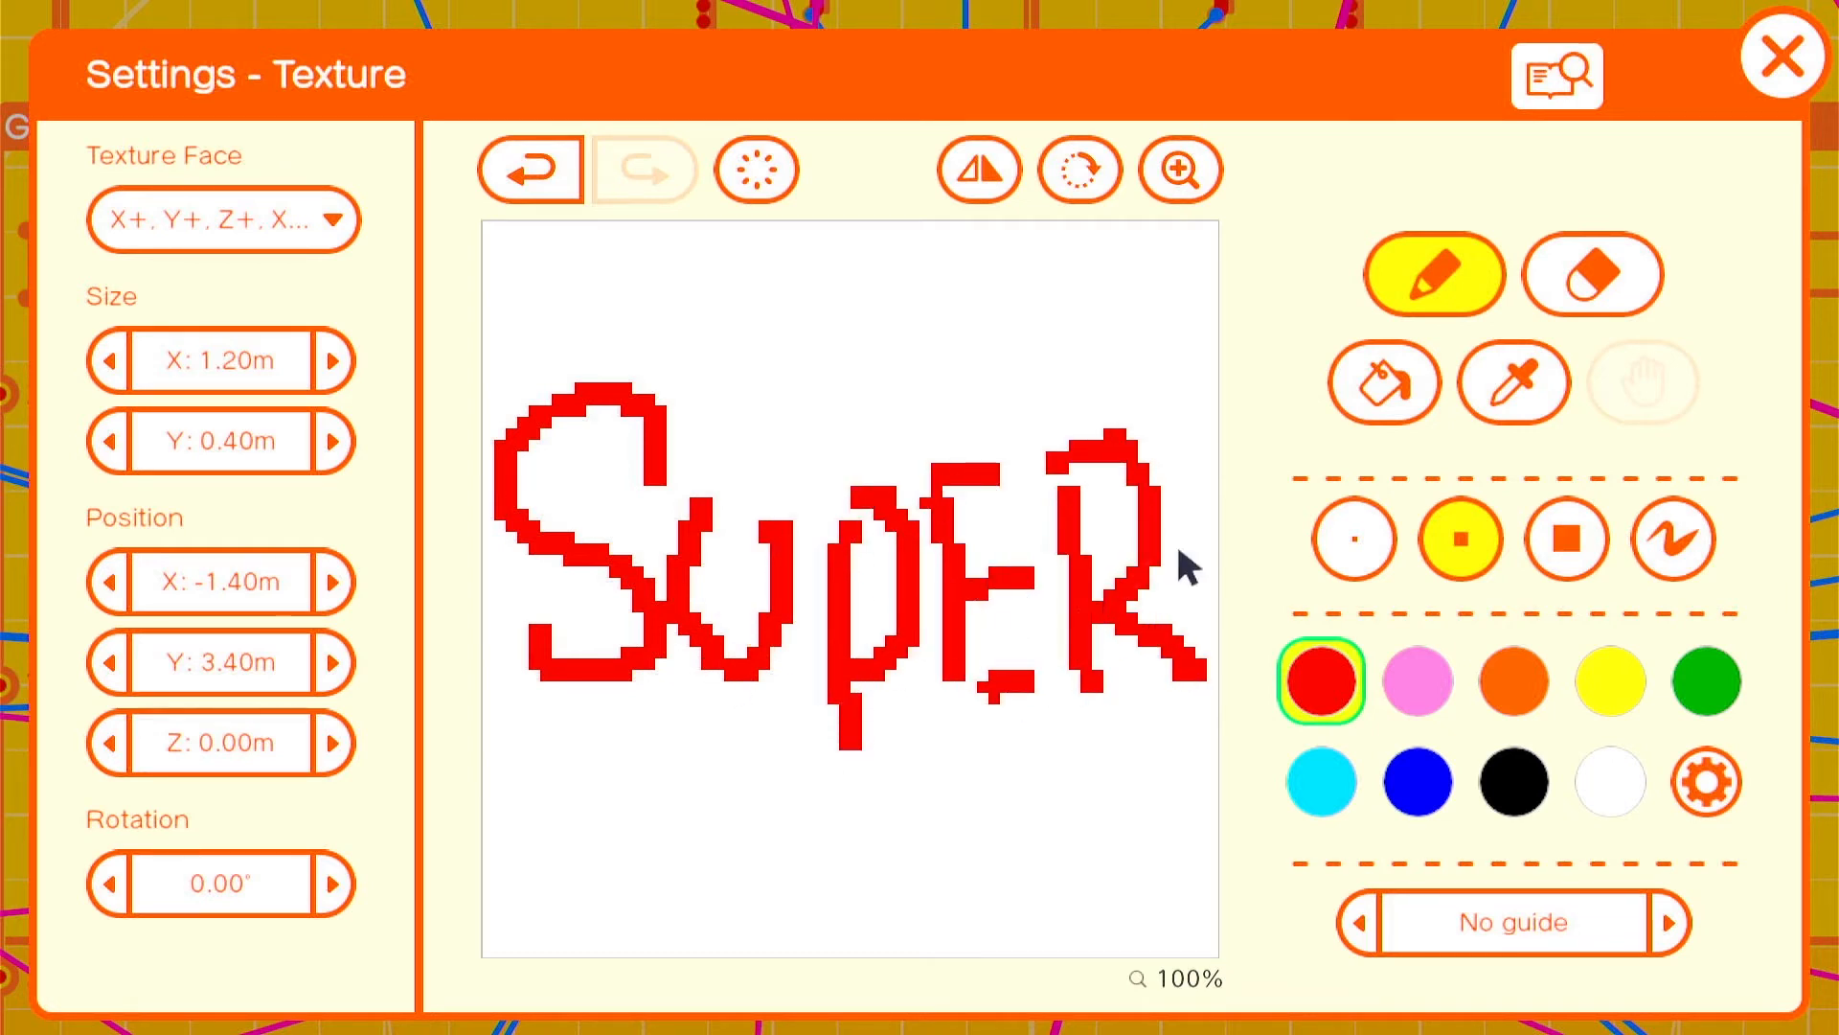
{"action": "left_click", "coordinate": [1784, 60]}
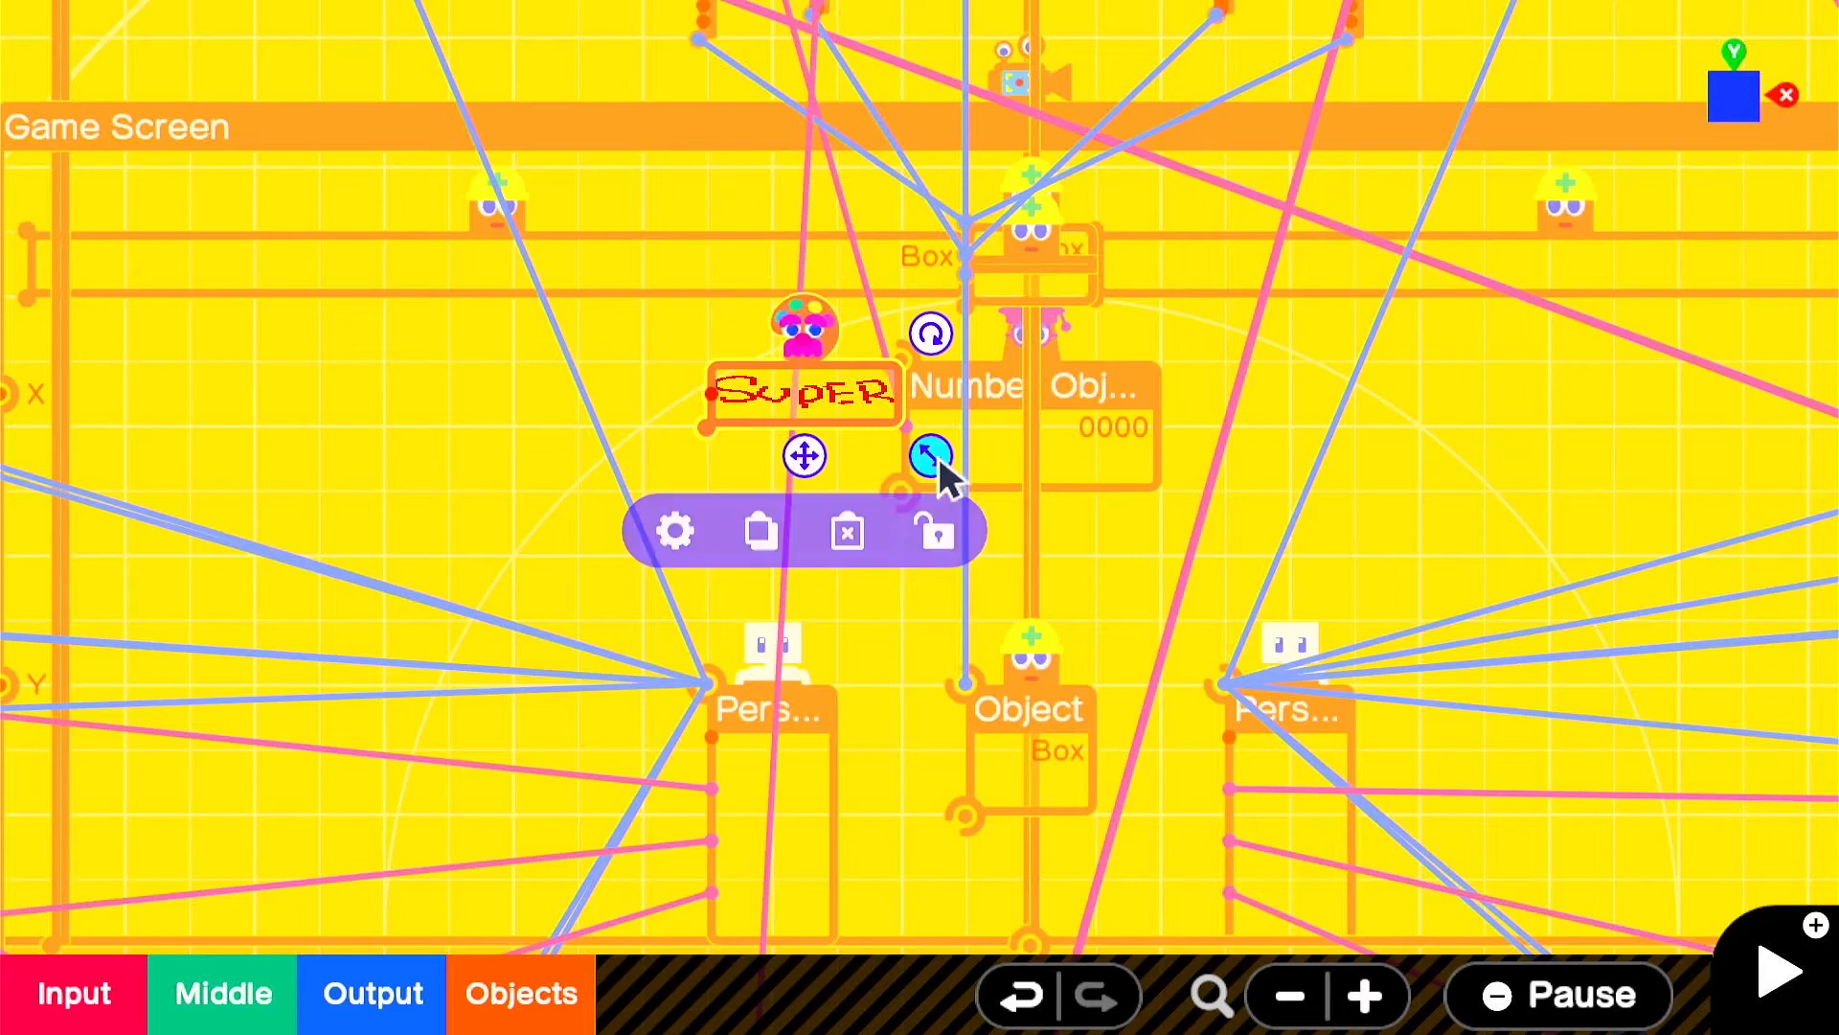
{"action": "left_click_drag", "start_coordinate": [939, 457], "coordinate": [920, 503]}
- Delete Wormhole Entrance A below the two Map nodons
{"action": "scroll", "coordinate": [921, 503], "scroll_direction": "down", "scroll_amount": 5}
{"action": "left_click_drag", "start_coordinate": [764, 461], "coordinate": [676, 219]}
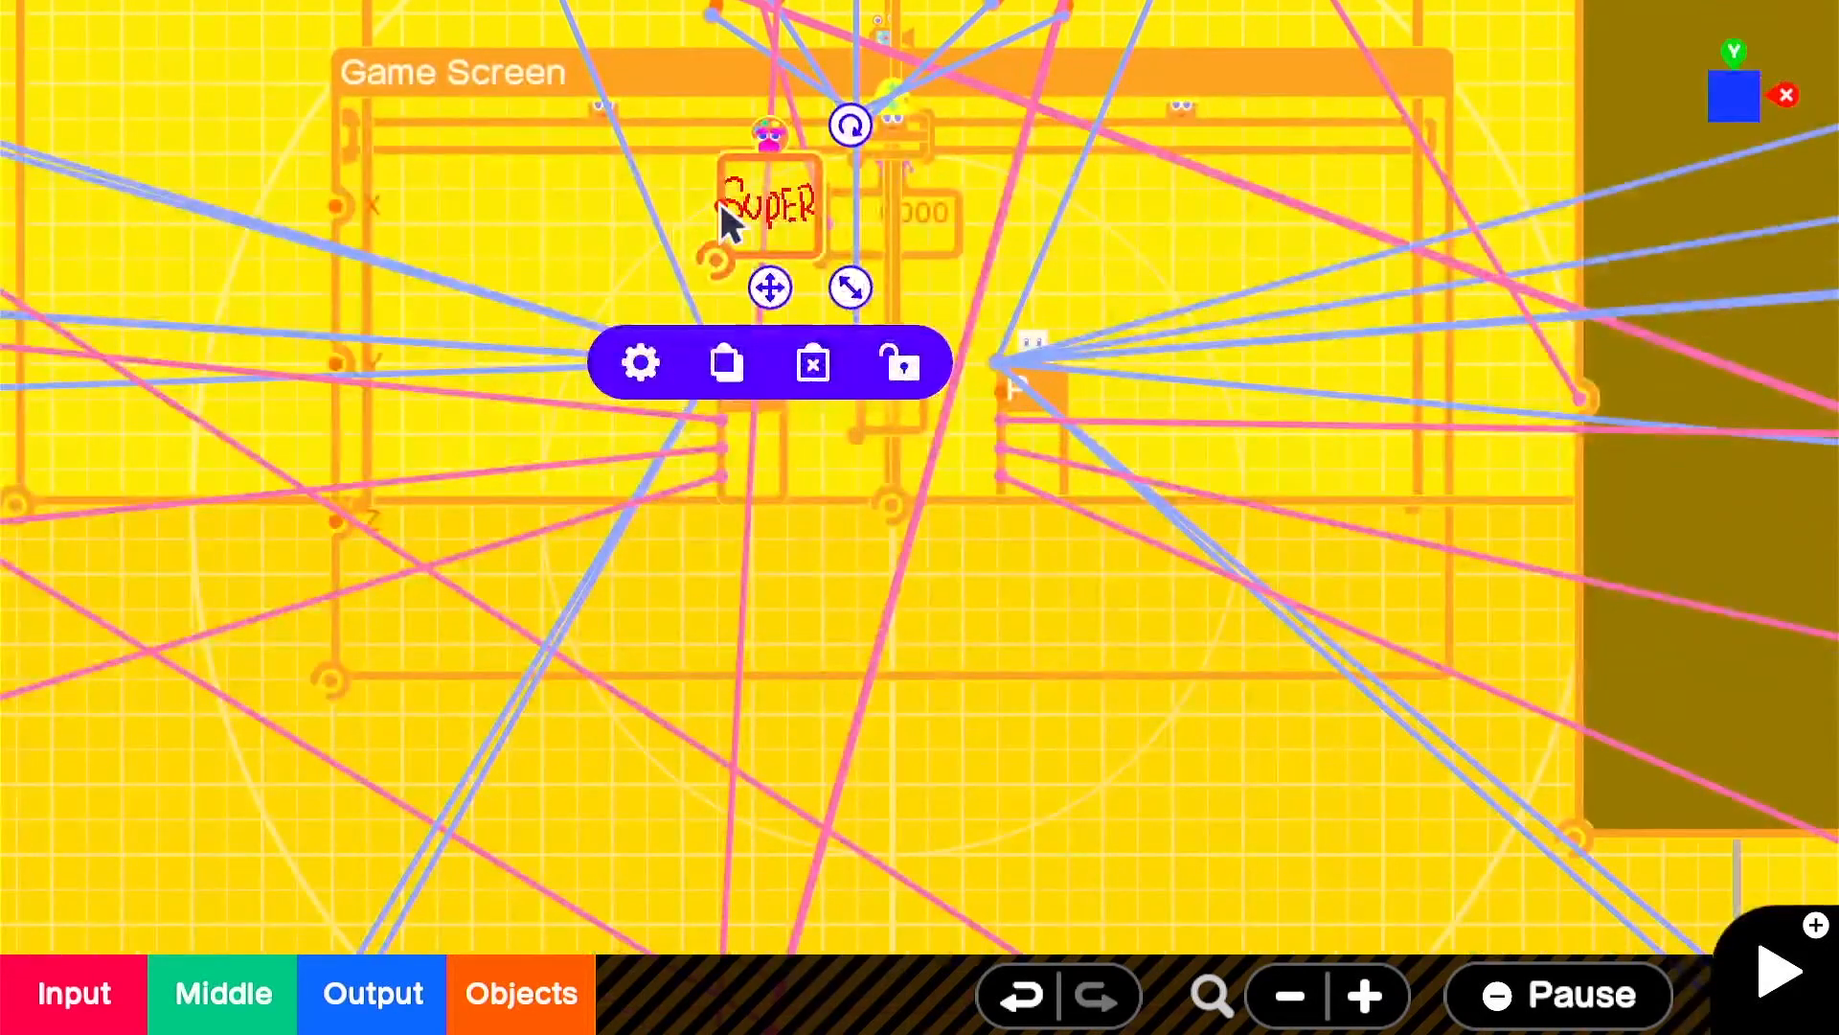
{"action": "scroll", "coordinate": [723, 204], "scroll_direction": "down", "scroll_amount": 5}
{"action": "left_click_drag", "start_coordinate": [785, 349], "coordinate": [698, 129]}
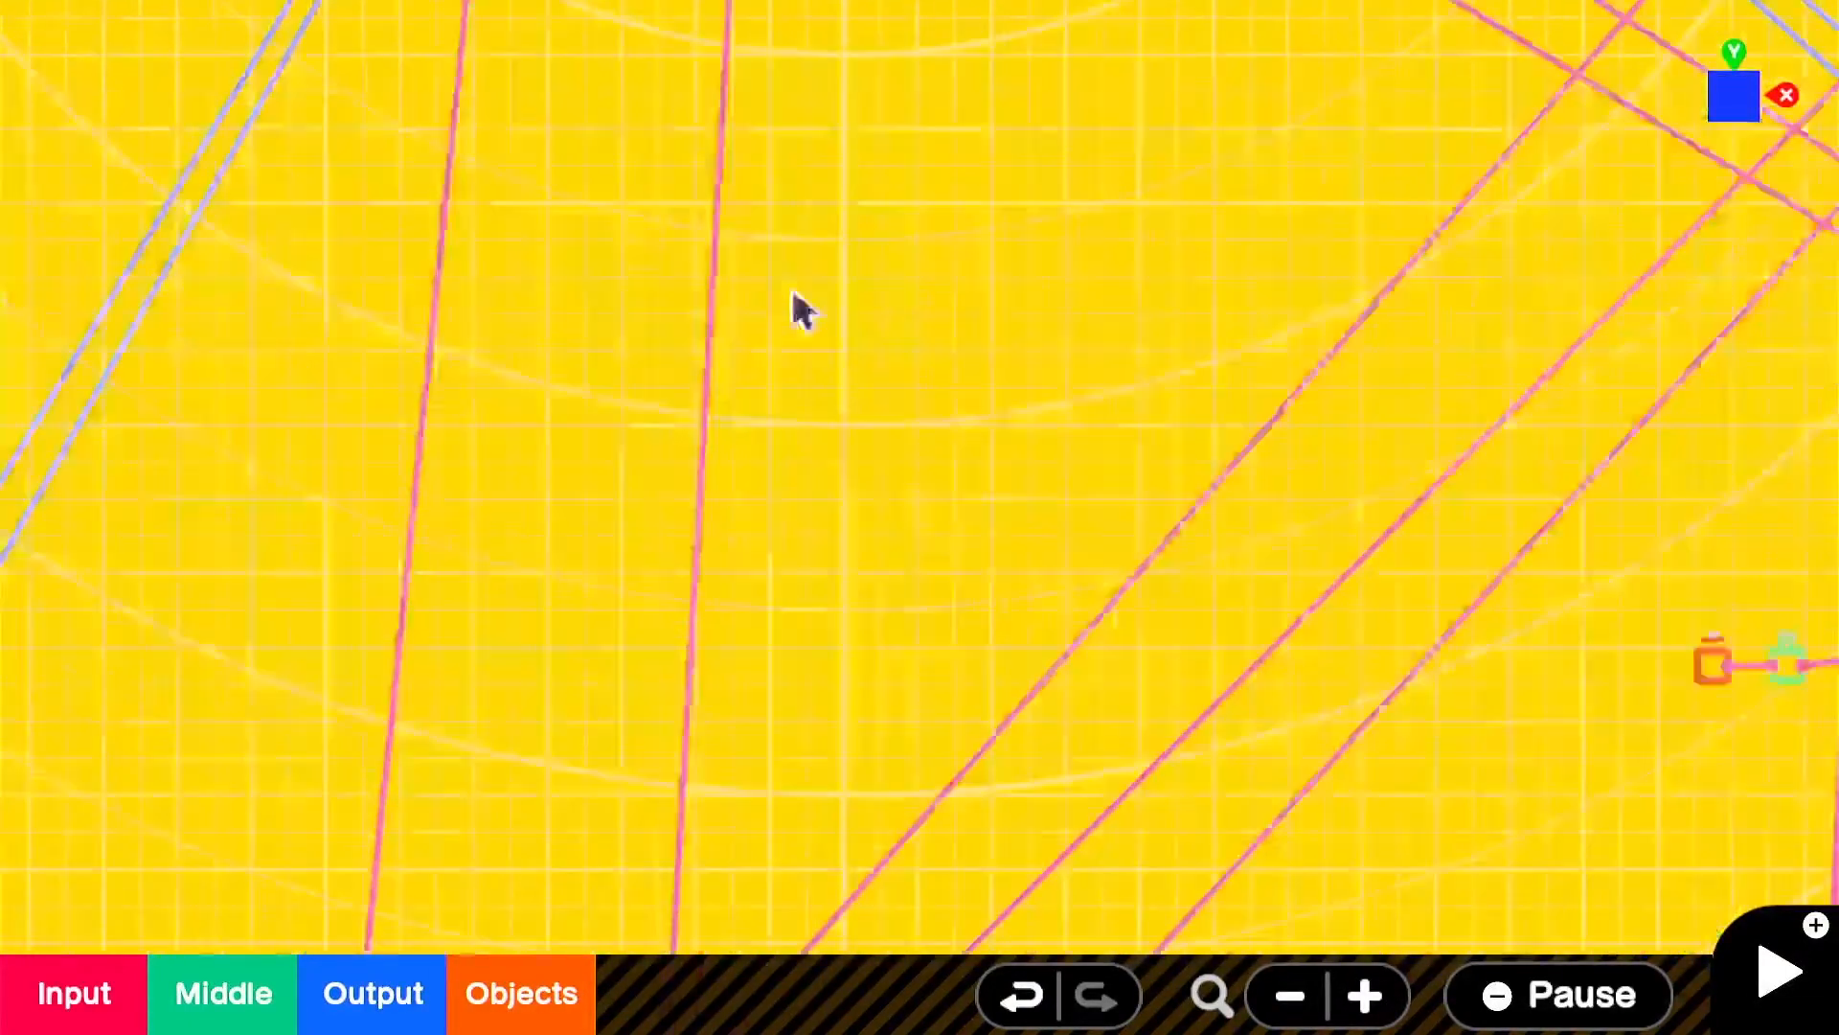
{"action": "left_click_drag", "start_coordinate": [763, 862], "coordinate": [920, 9]}
{"action": "scroll", "coordinate": [927, 398], "scroll_direction": "up", "scroll_amount": 8}
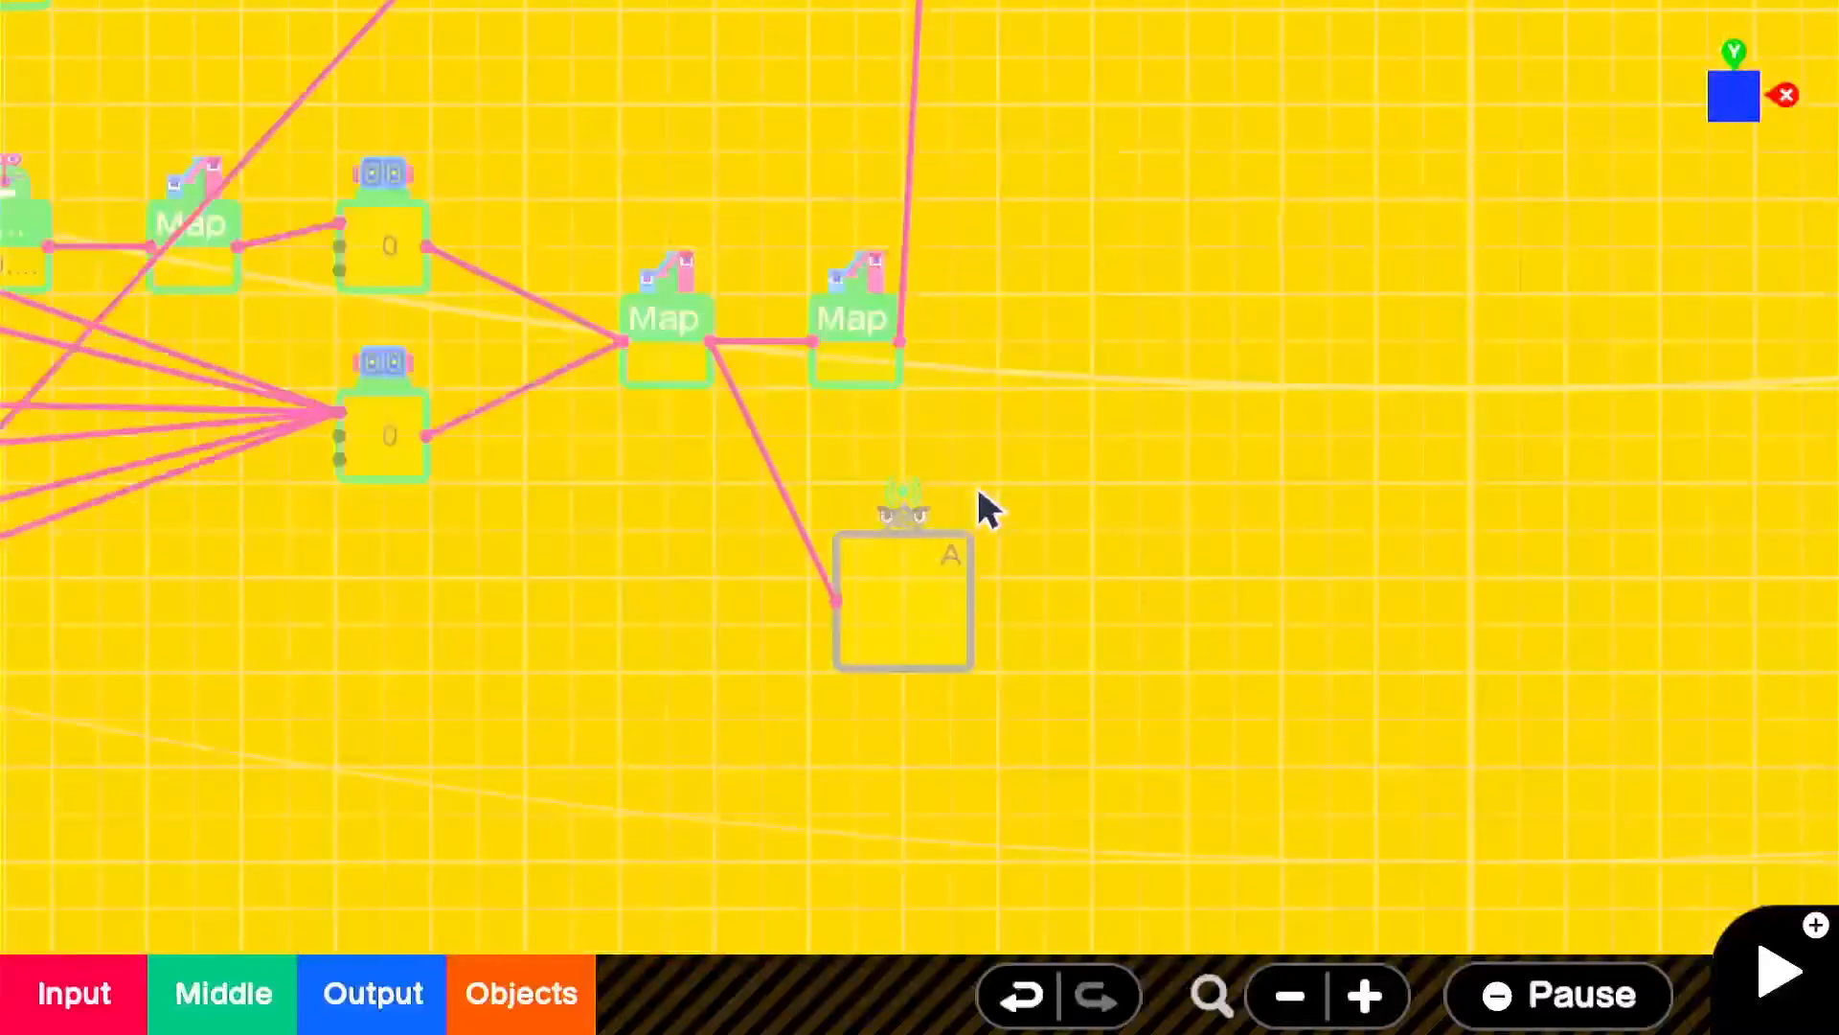
{"action": "scroll", "coordinate": [955, 479], "scroll_direction": "down", "scroll_amount": 2}
{"action": "left_click", "coordinate": [851, 635]}
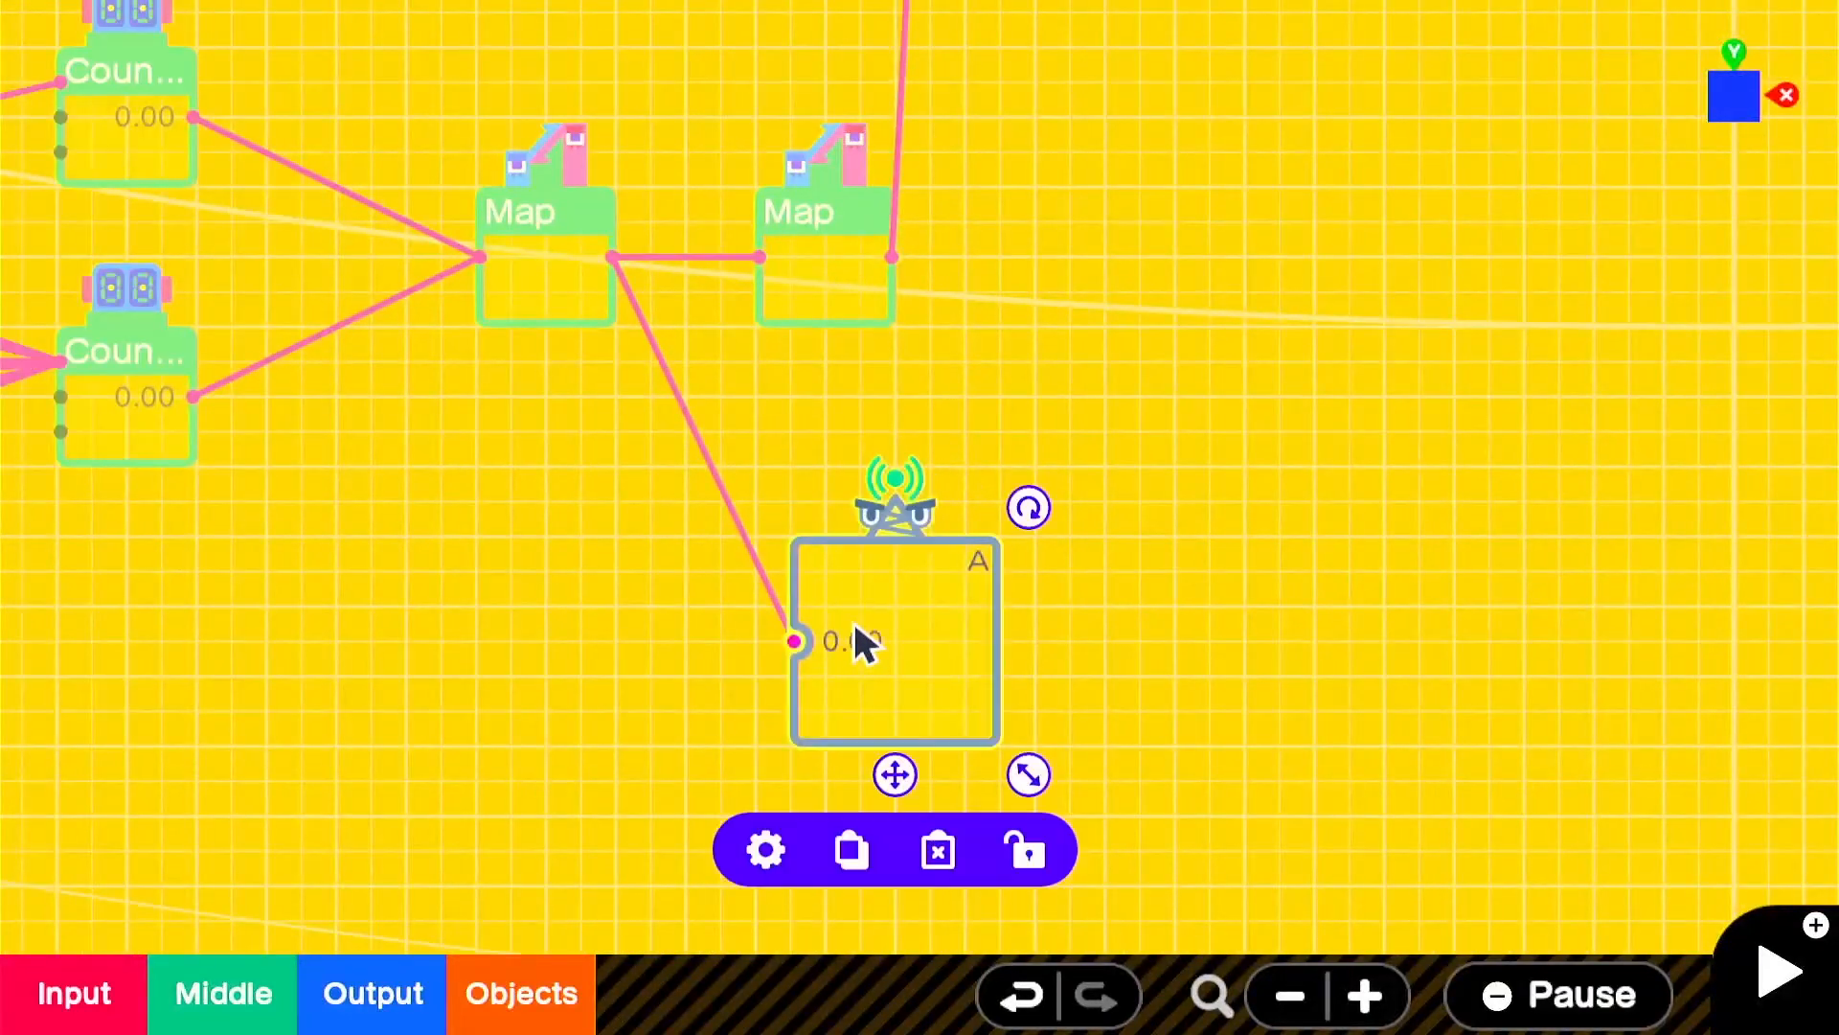
{"action": "left_click", "coordinate": [938, 851]}
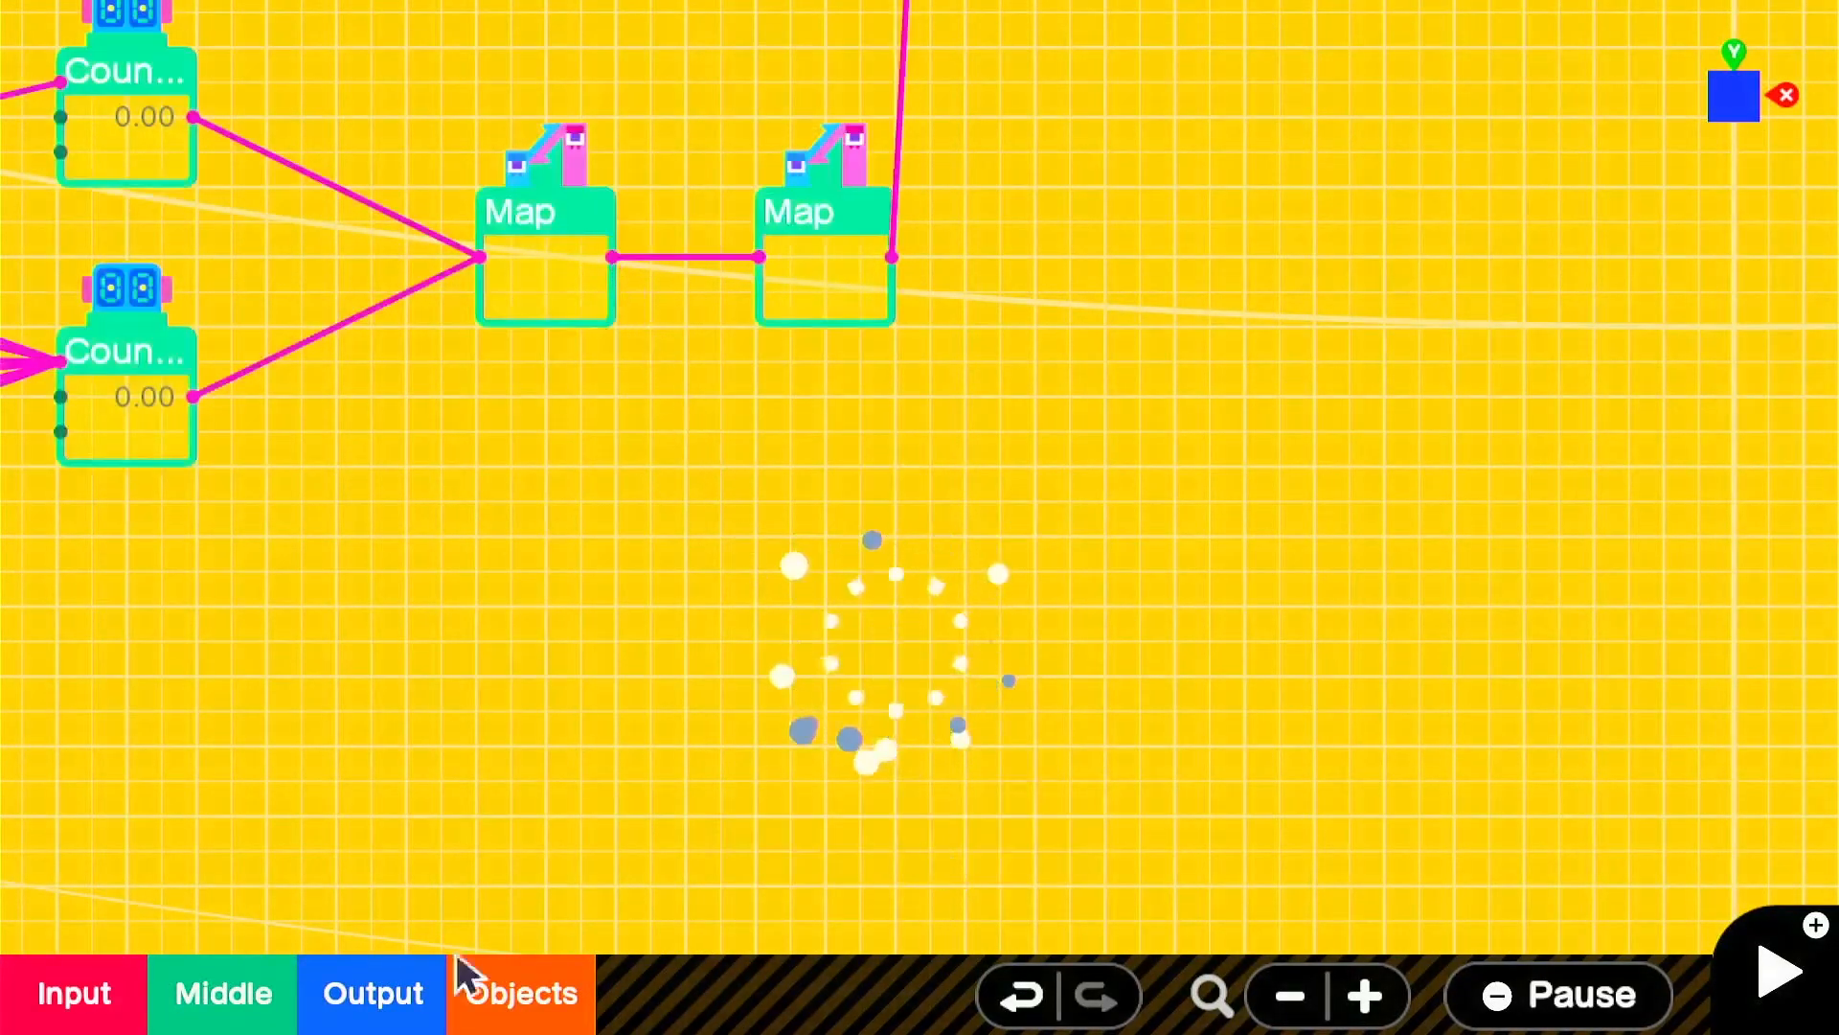
- Add a Comparison nodon below the Maps, set it to ≥, and connect the range-restricted Map's output to its first input
{"action": "left_click", "coordinate": [245, 1014]}
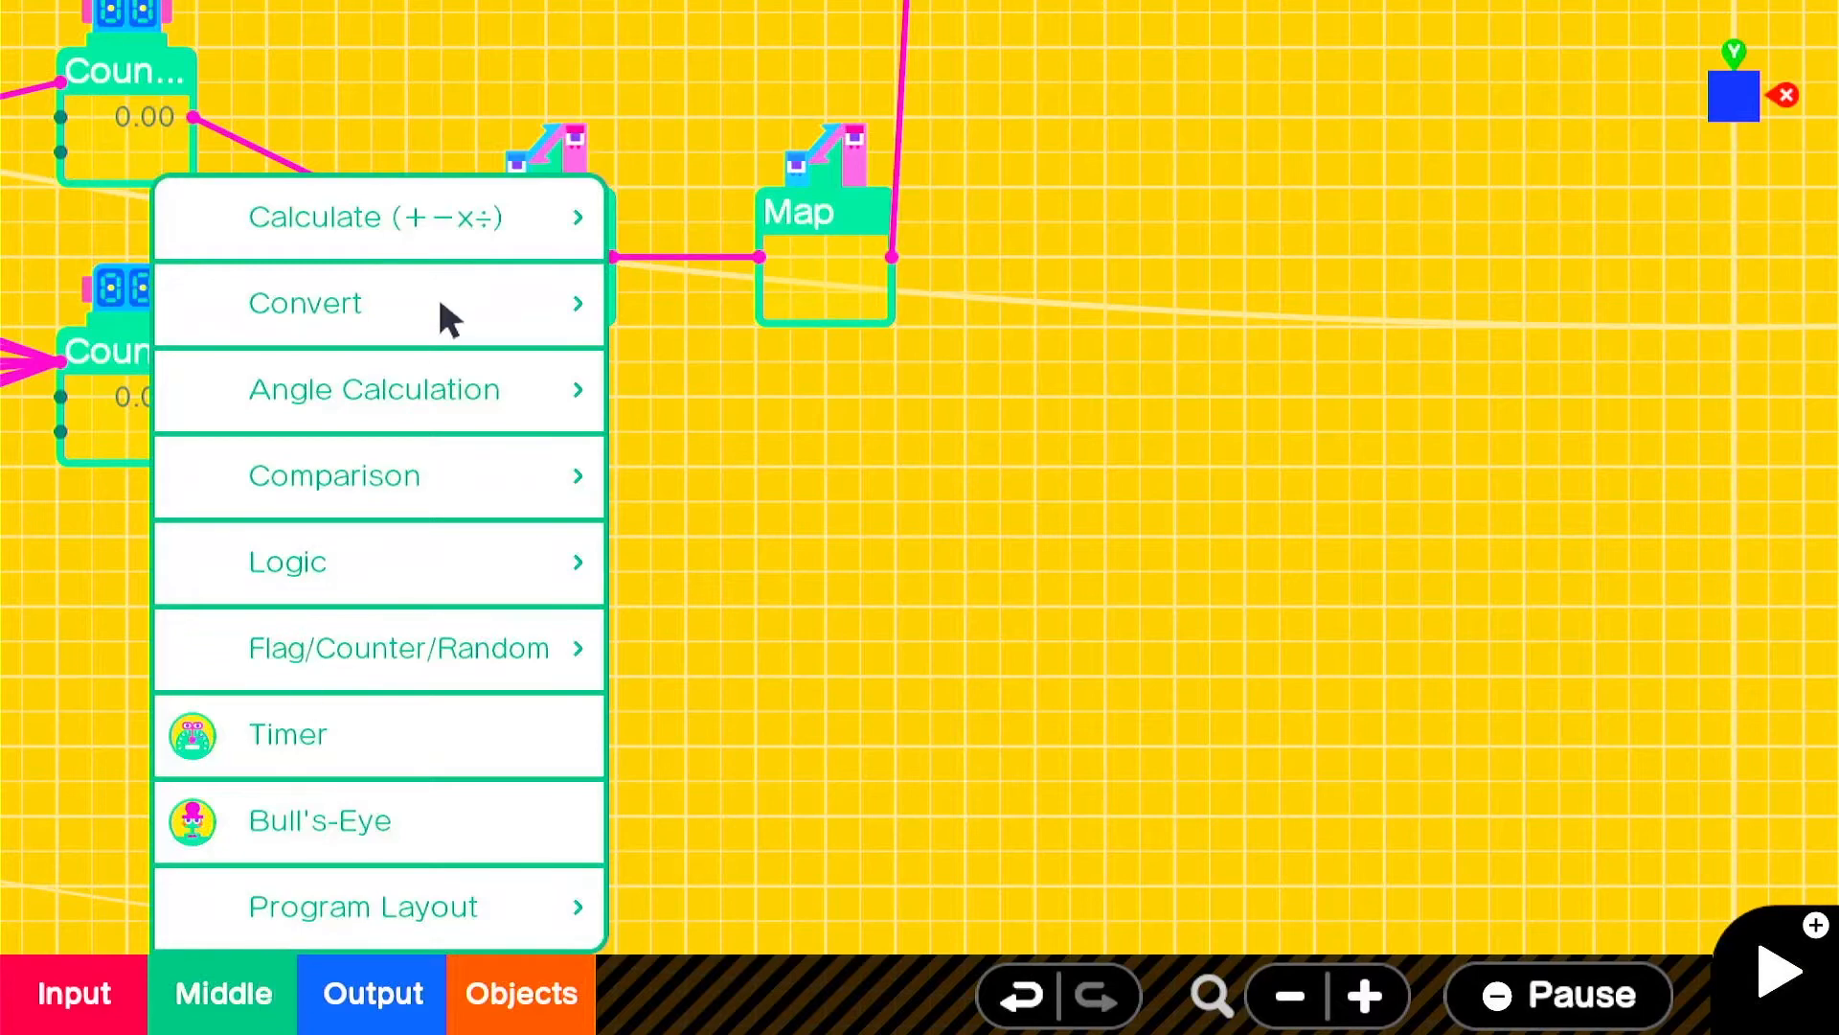
{"action": "left_click", "coordinate": [461, 438]}
{"action": "left_click", "coordinate": [850, 669]}
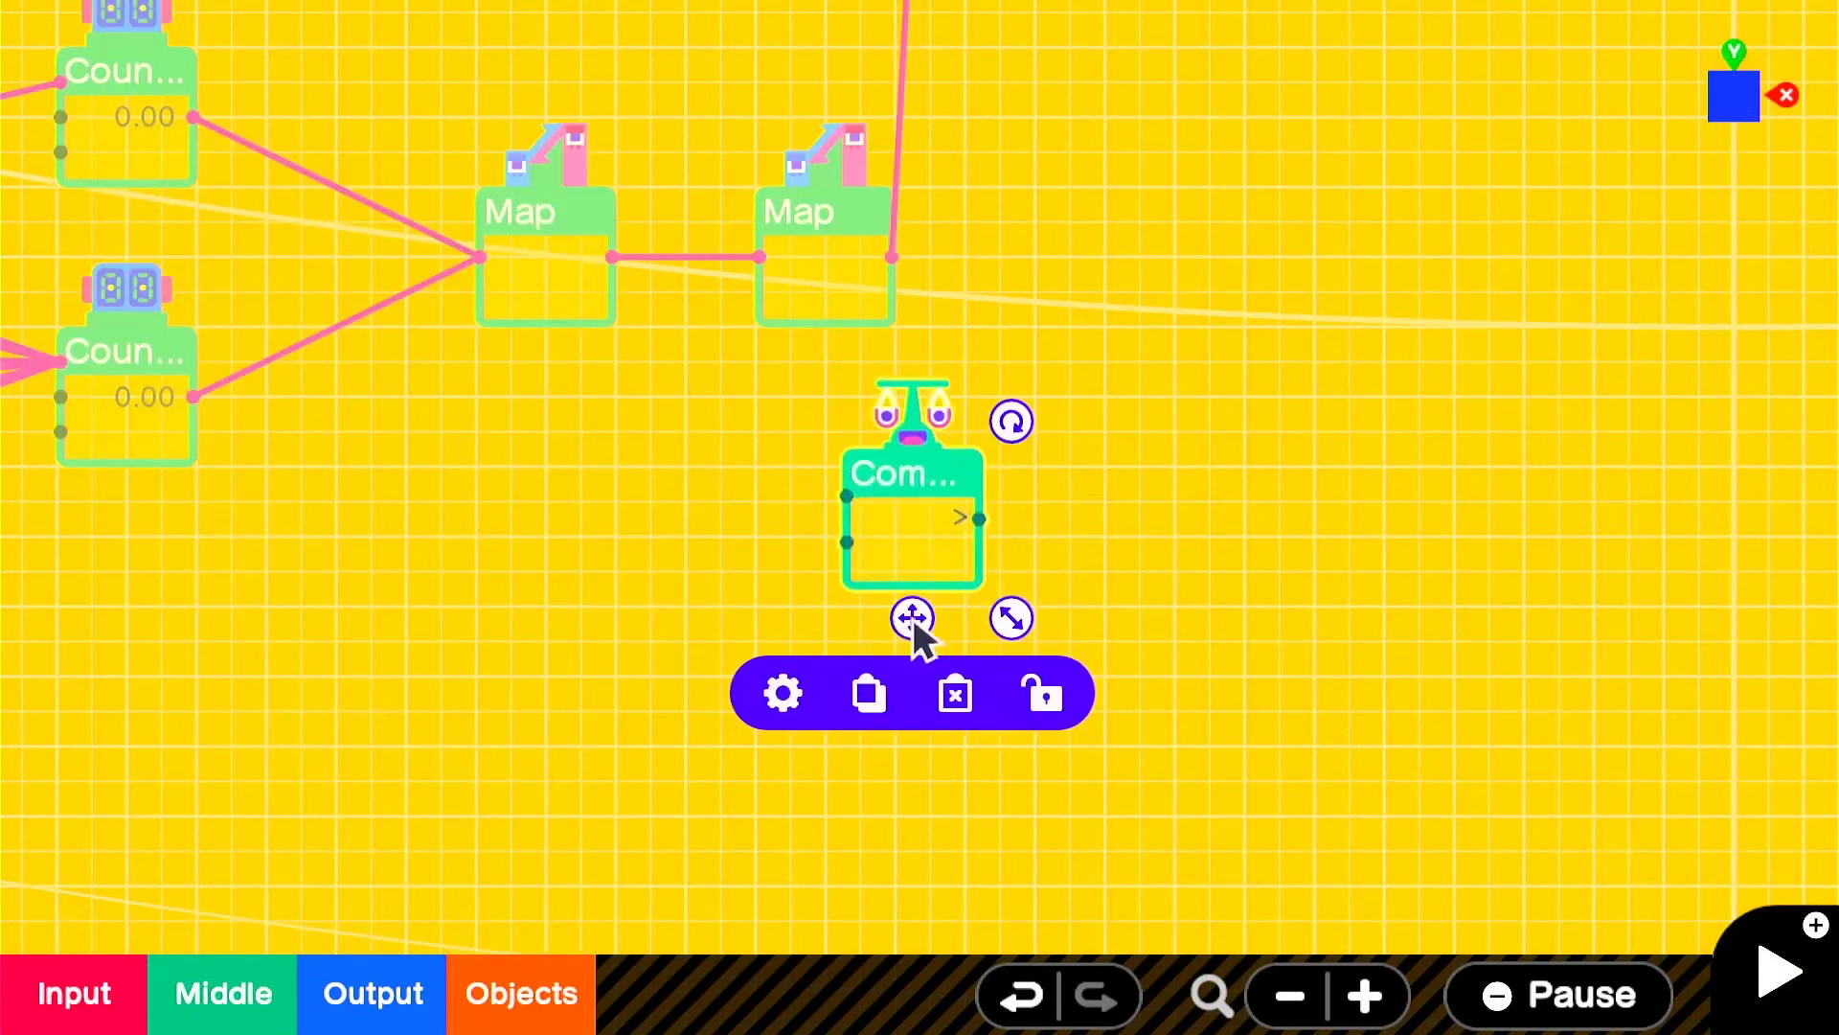
{"action": "left_click_drag", "start_coordinate": [912, 621], "coordinate": [772, 623]}
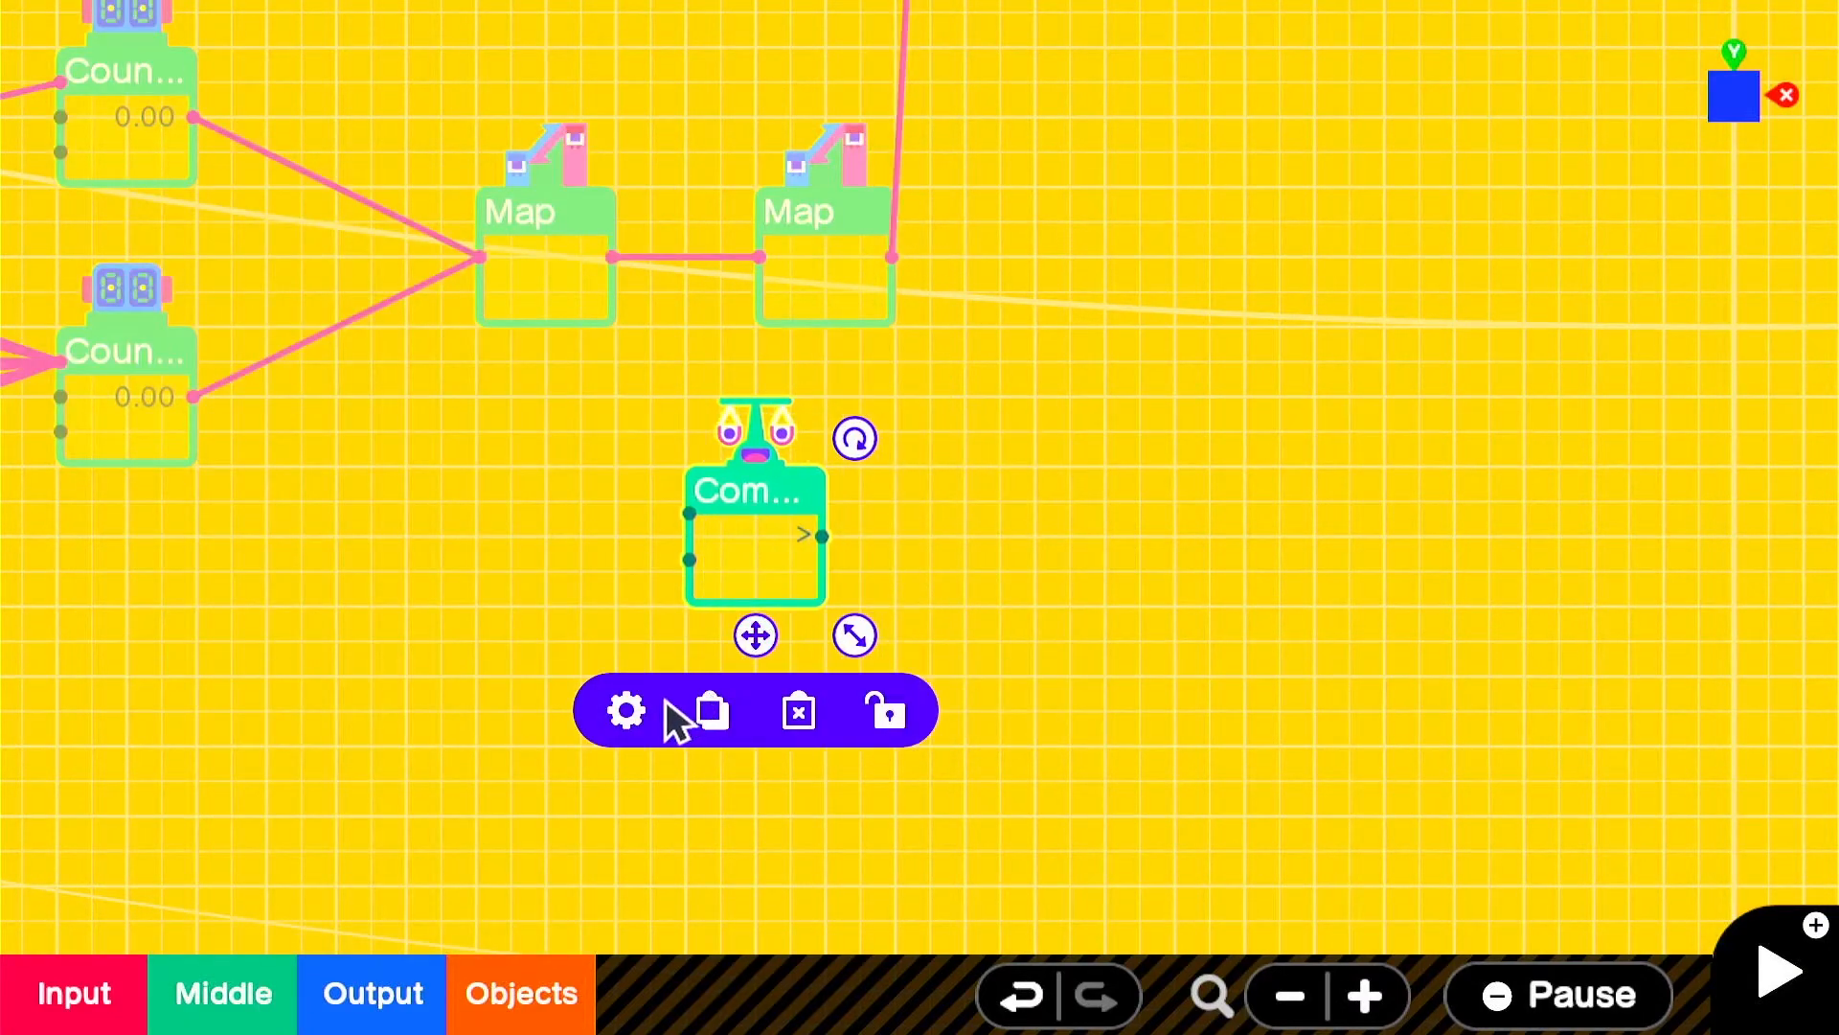
{"action": "left_click", "coordinate": [624, 710]}
{"action": "left_click", "coordinate": [1229, 243]}
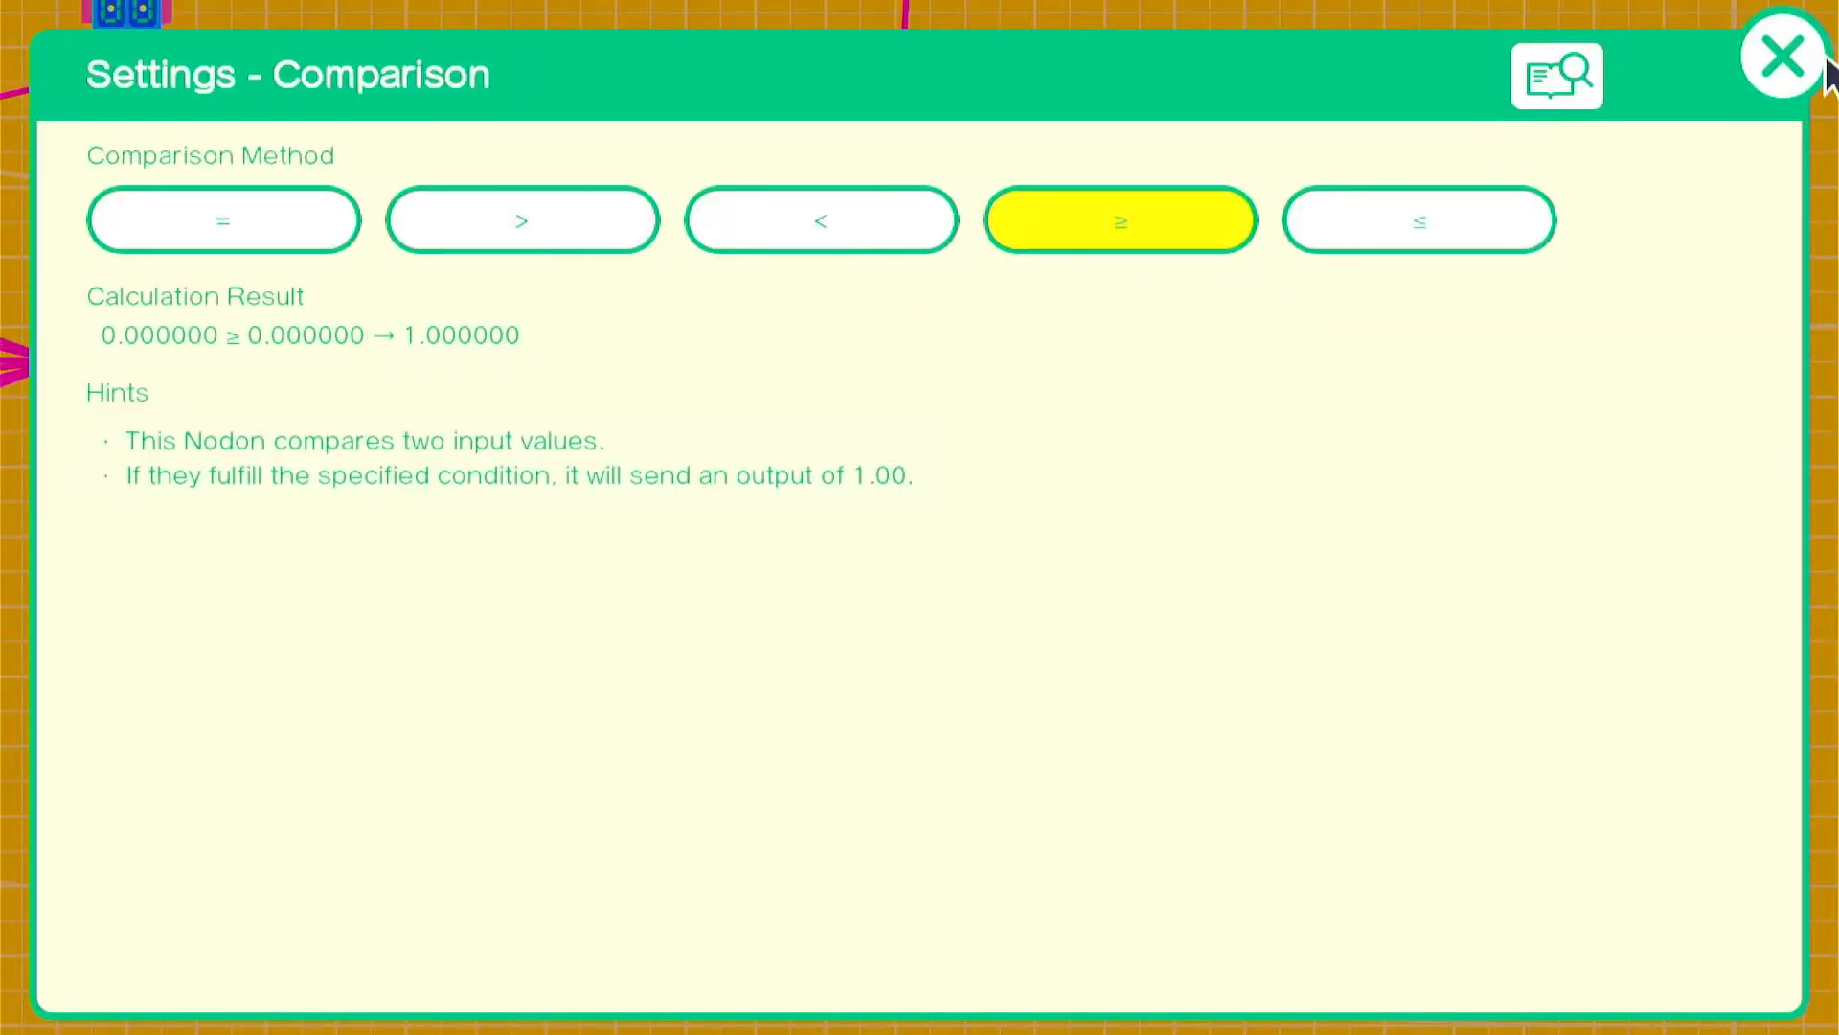
{"action": "left_click", "coordinate": [1801, 60]}
{"action": "left_click_drag", "start_coordinate": [670, 520], "coordinate": [601, 289]}
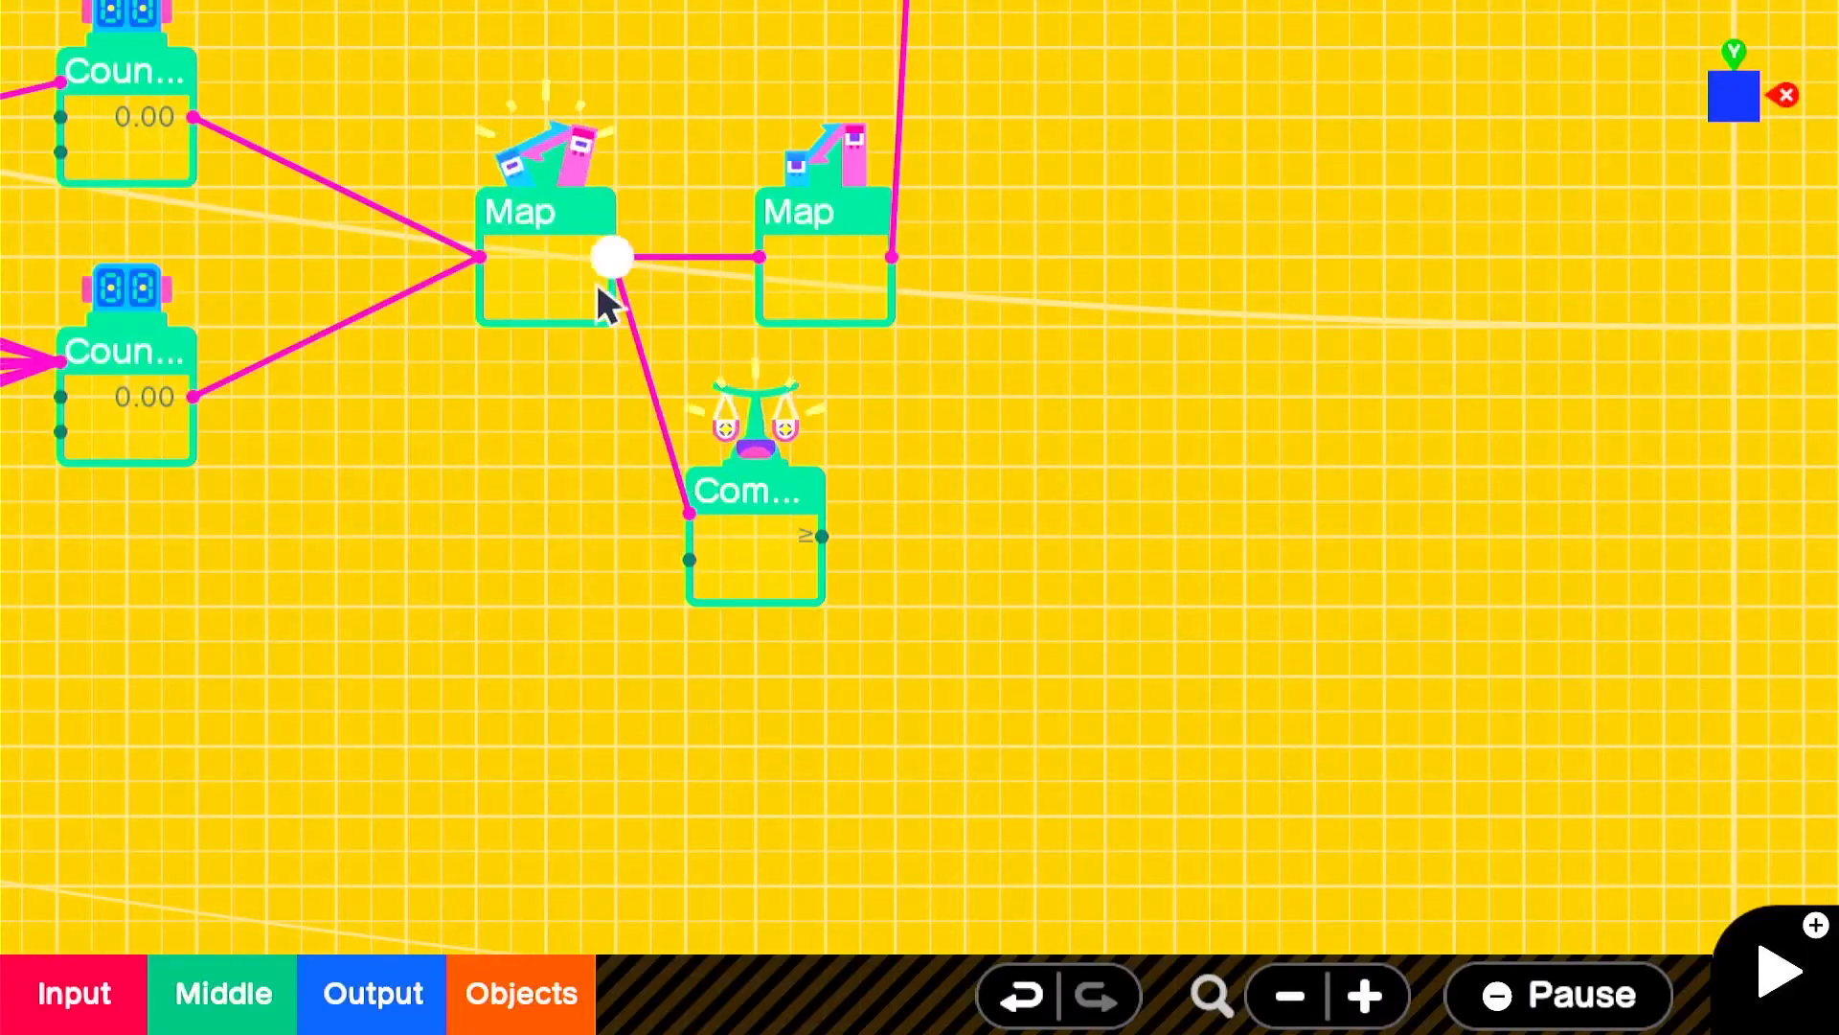
- Add a Constant nodon beside the Comparison and connect its output to the Comparison's second input
{"action": "left_click", "coordinate": [59, 1027]}
{"action": "left_click", "coordinate": [207, 479]}
{"action": "left_click_drag", "start_coordinate": [908, 618], "coordinate": [535, 637]}
{"action": "left_click_drag", "start_coordinate": [603, 543], "coordinate": [690, 559]}
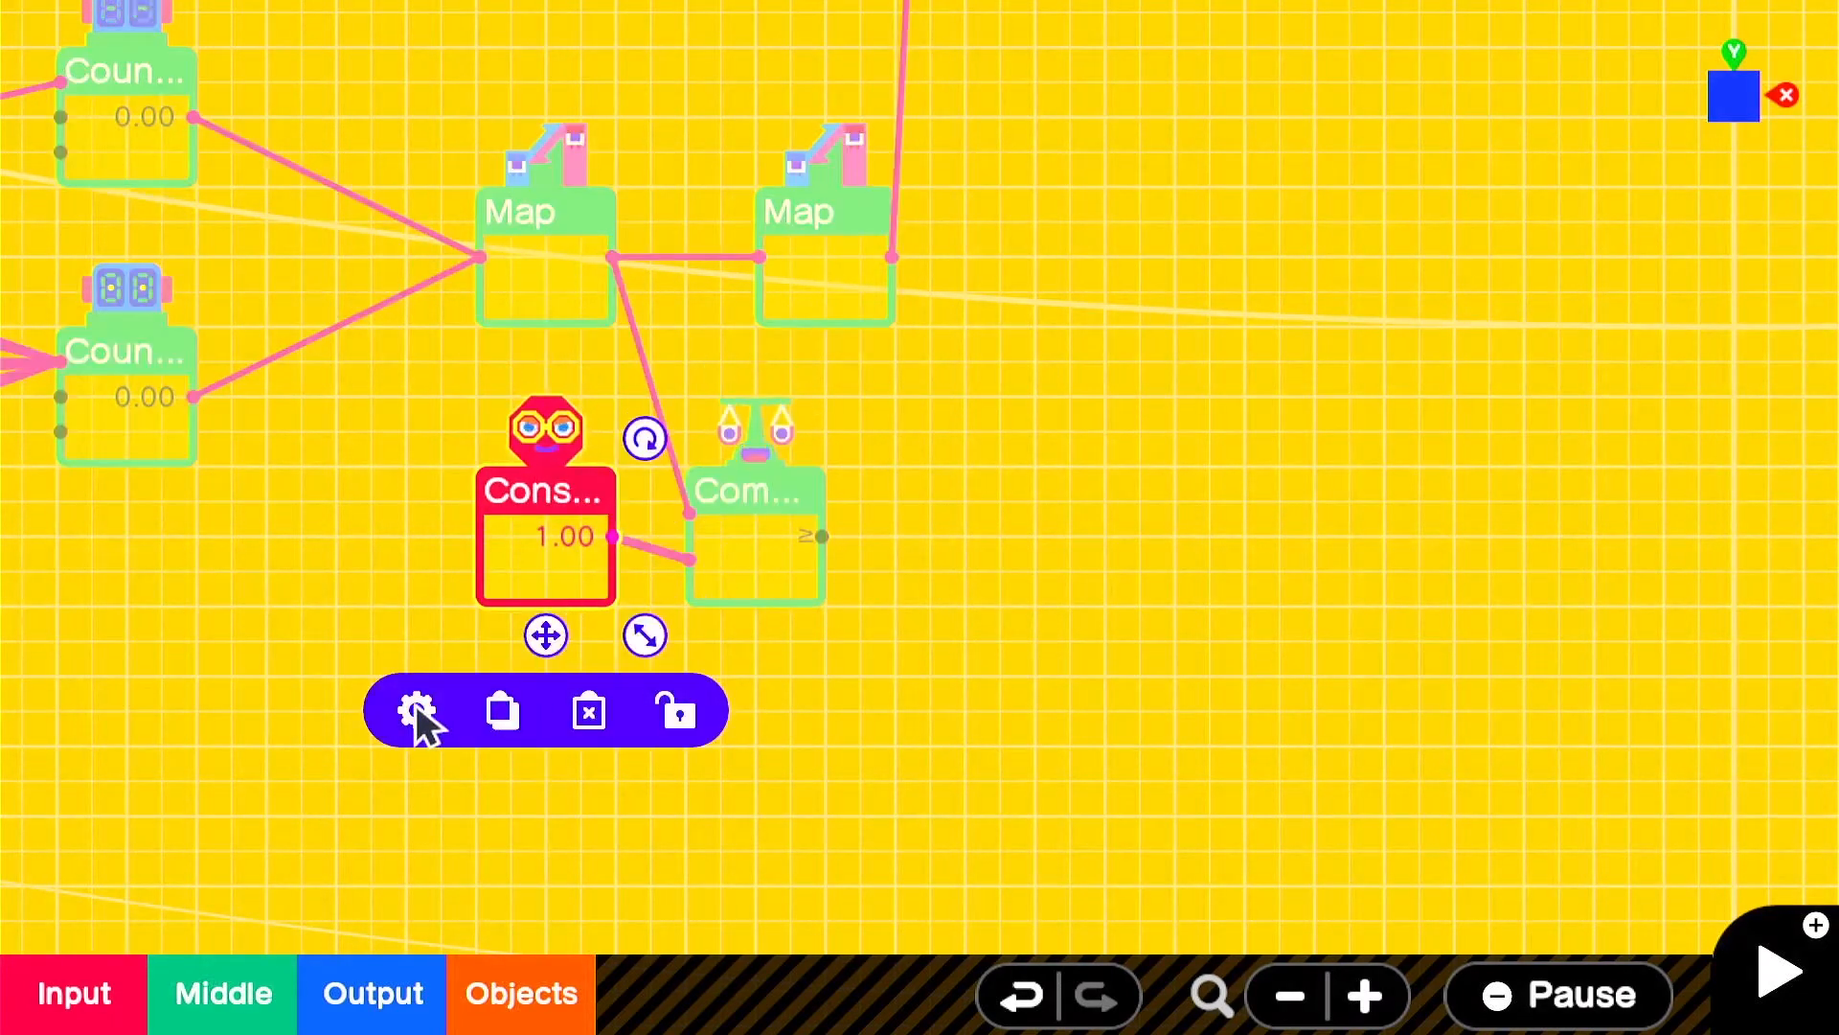
- Set the output value of the Constant feeding the Comparison to 80
{"action": "left_click", "coordinate": [416, 710]}
{"action": "left_click", "coordinate": [970, 220]}
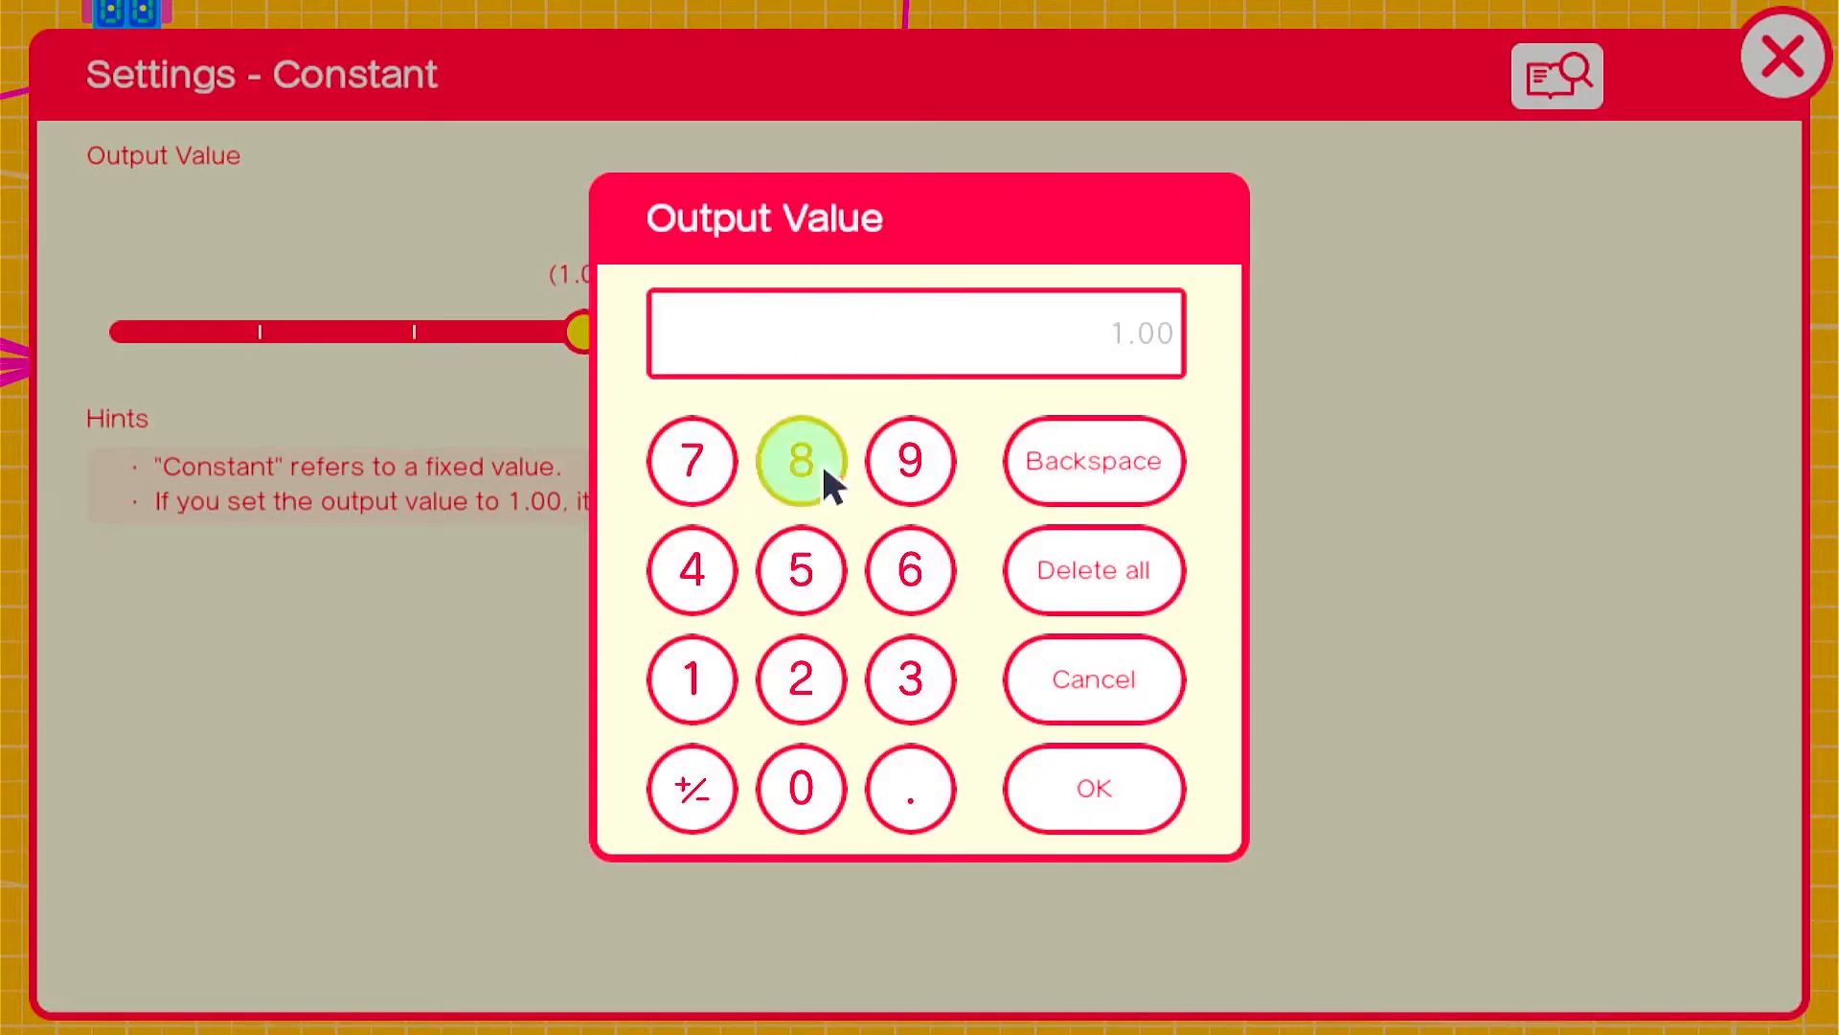
{"action": "left_click", "coordinate": [1149, 793]}
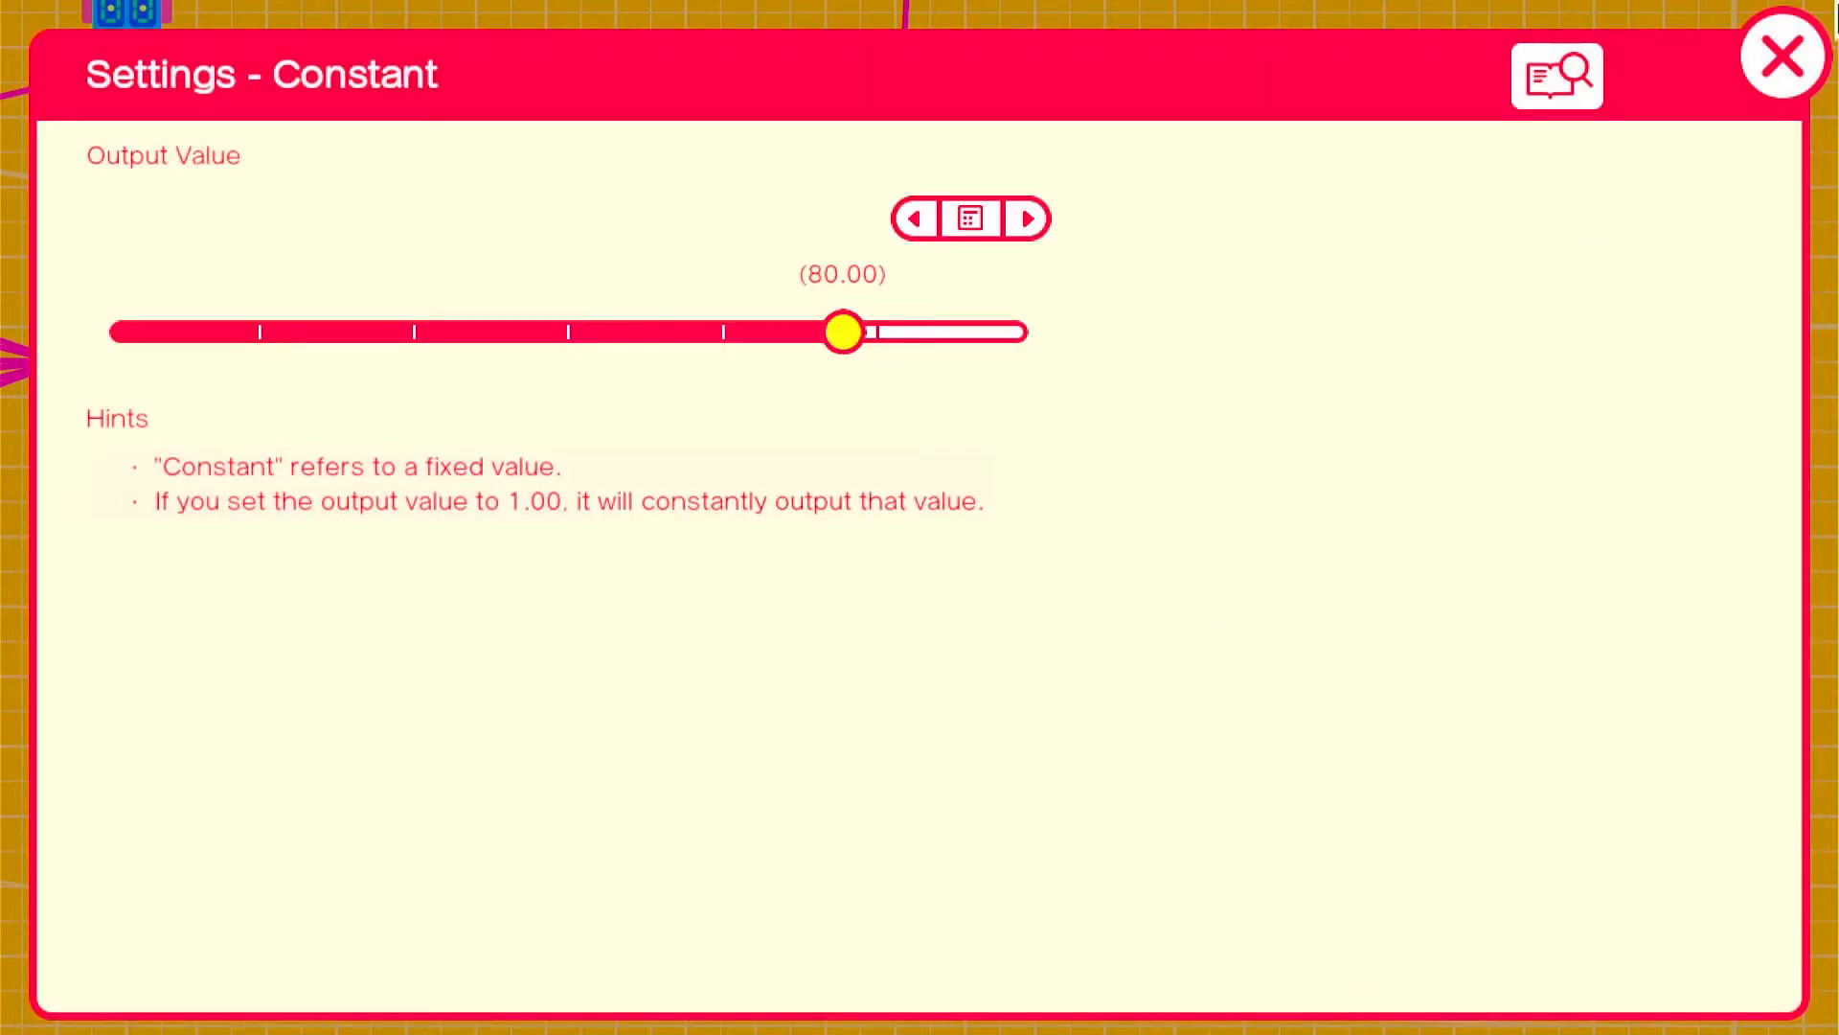
{"action": "left_click", "coordinate": [1783, 59]}
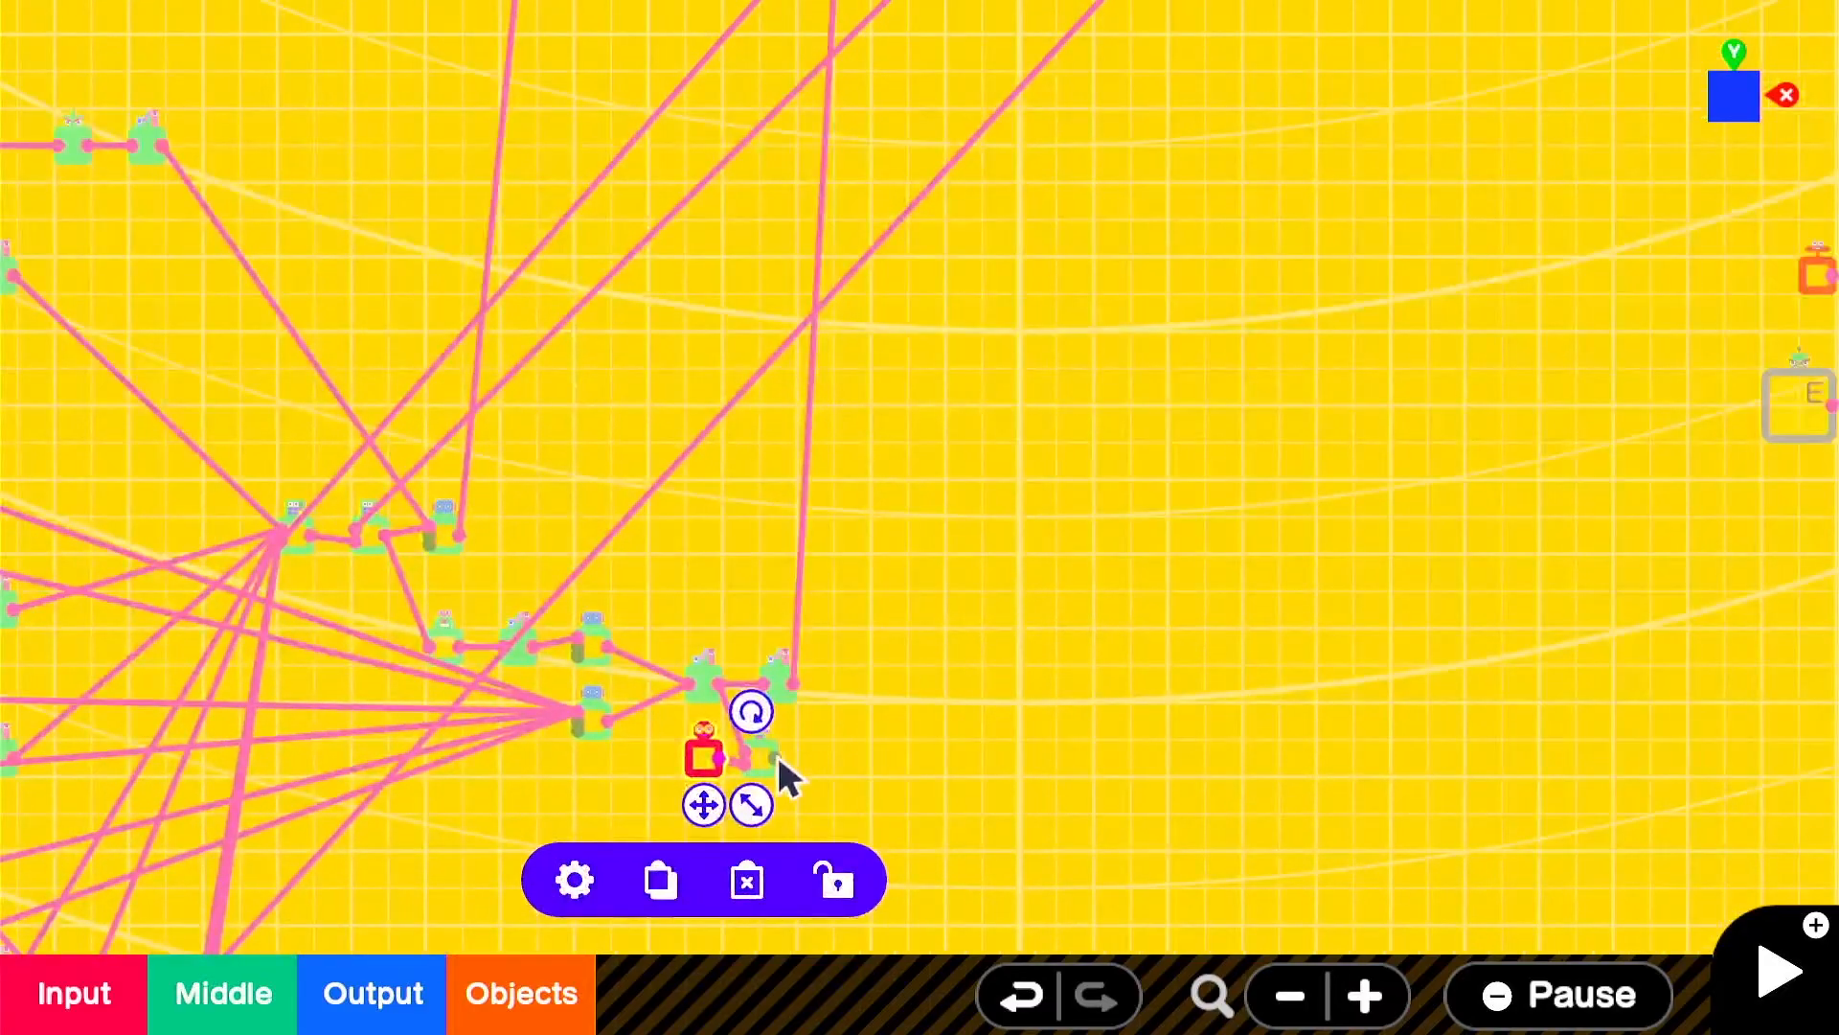
- Connect the ≥ Comparison's output to the "SUPER" Texture nodon in the Game Screen area
{"action": "left_click_drag", "start_coordinate": [778, 761], "coordinate": [775, 131]}
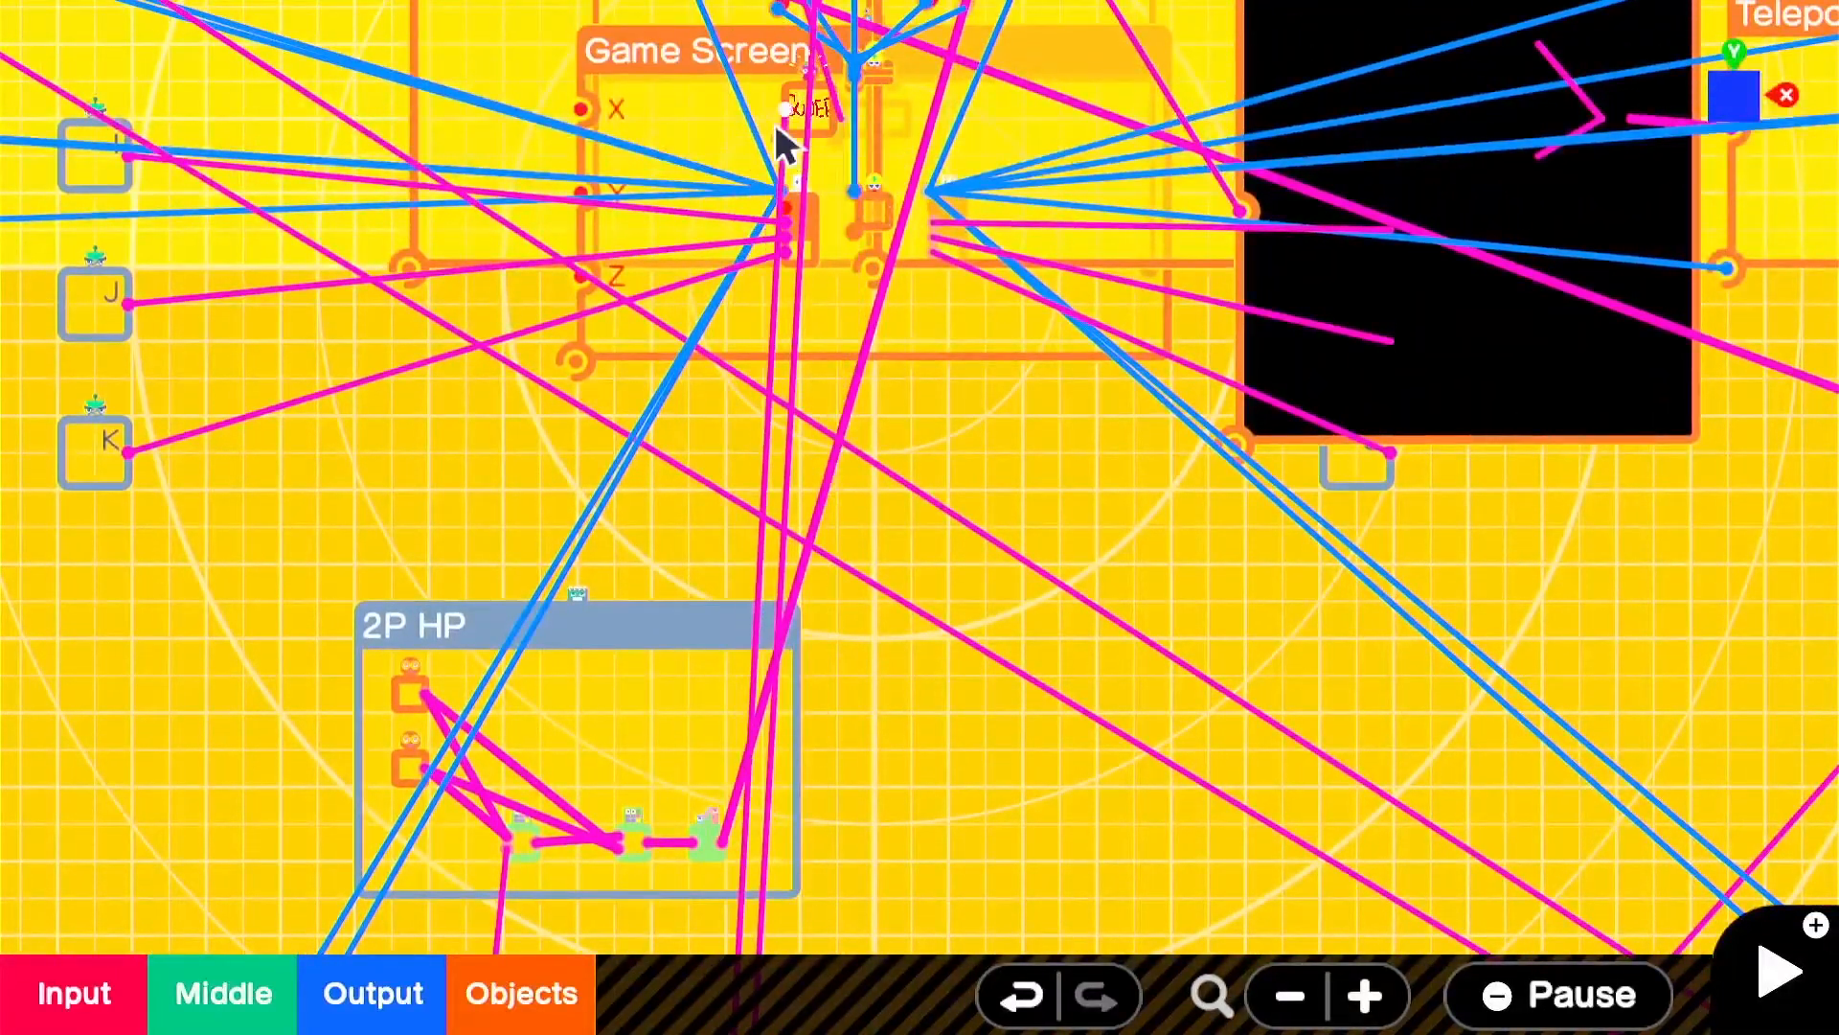
{"action": "left_click_drag", "start_coordinate": [1111, 163], "coordinate": [1144, 404]}
{"action": "scroll", "coordinate": [1454, 473], "scroll_direction": "up", "scroll_amount": 3}
{"action": "scroll", "coordinate": [1503, 473], "scroll_direction": "down", "scroll_amount": 2}
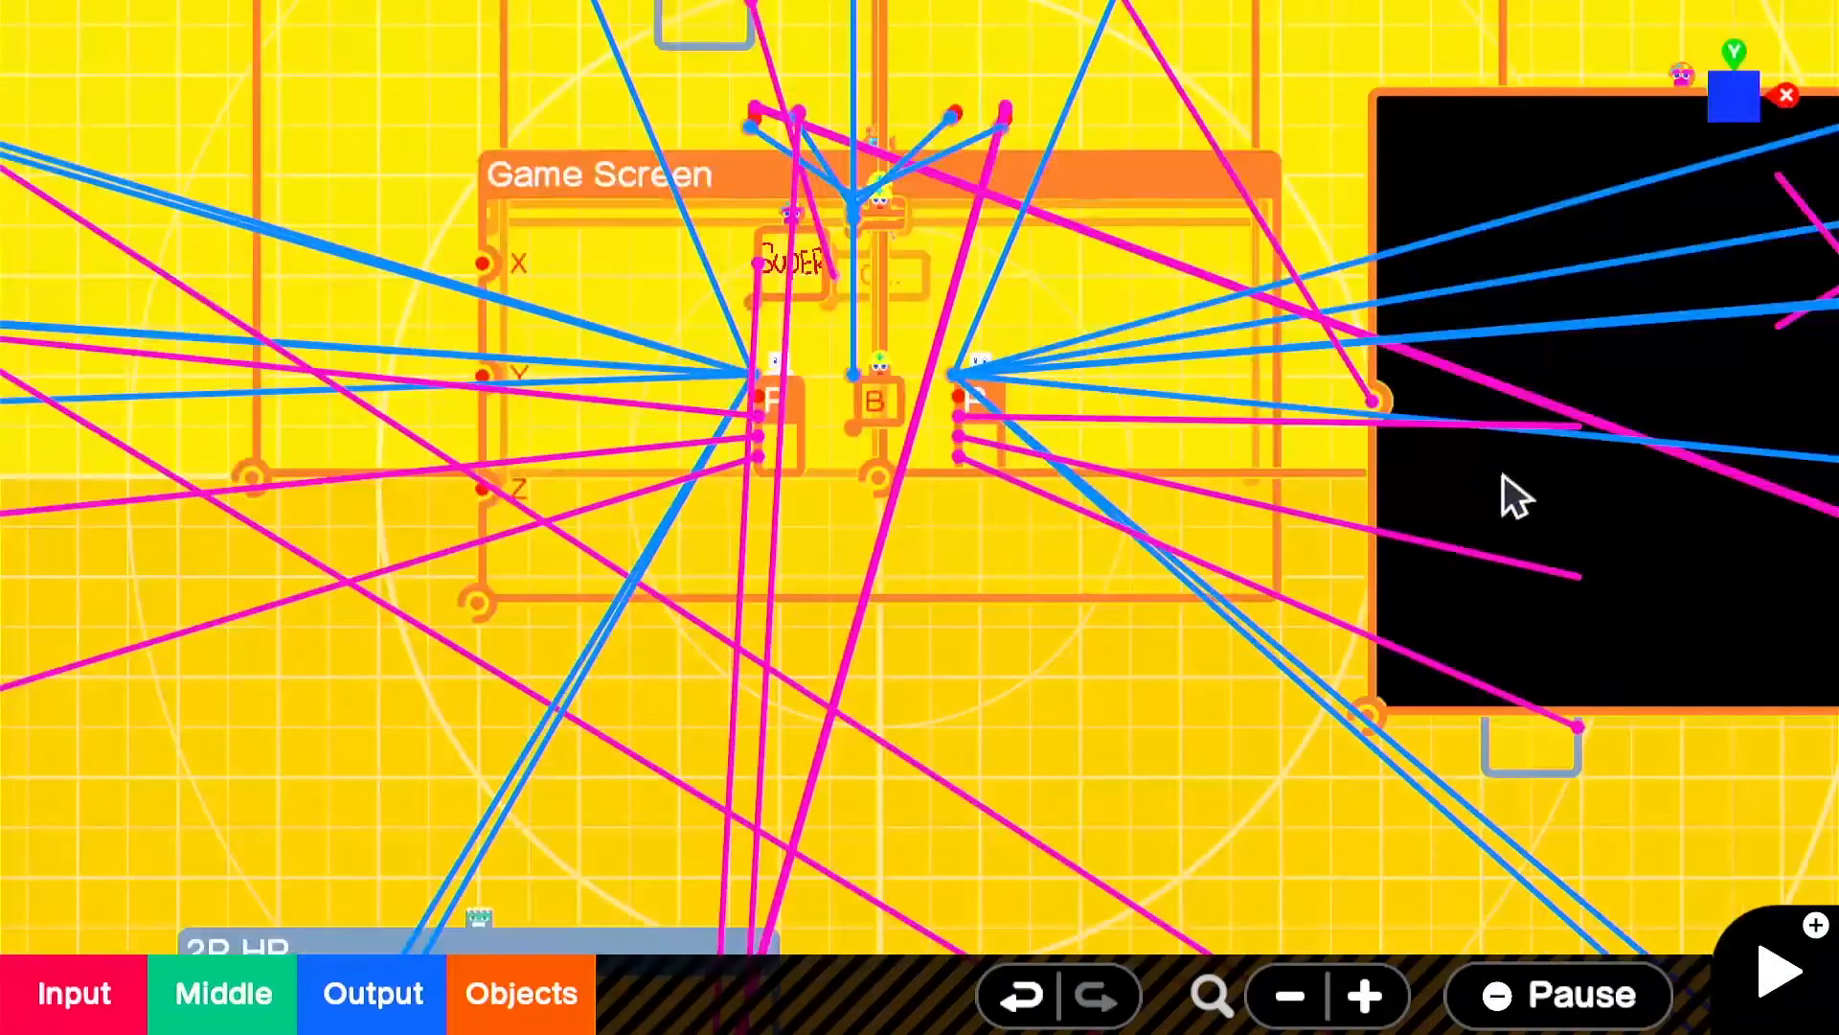
- Raise the upper output range value of the Map after the Timer and play the game to check the "SUPER" indicator
{"action": "left_click_drag", "start_coordinate": [940, 796], "coordinate": [934, 129]}
{"action": "mouse_move", "coordinate": [709, 786]}
{"action": "left_mouse_down"}
{"action": "mouse_move", "coordinate": [710, 563]}
{"action": "mouse_move", "coordinate": [824, 86]}
{"action": "left_mouse_up"}
{"action": "left_click_drag", "start_coordinate": [789, 764], "coordinate": [884, 96]}
{"action": "left_click_drag", "start_coordinate": [713, 640], "coordinate": [797, 84]}
{"action": "left_click_drag", "start_coordinate": [831, 669], "coordinate": [859, 40]}
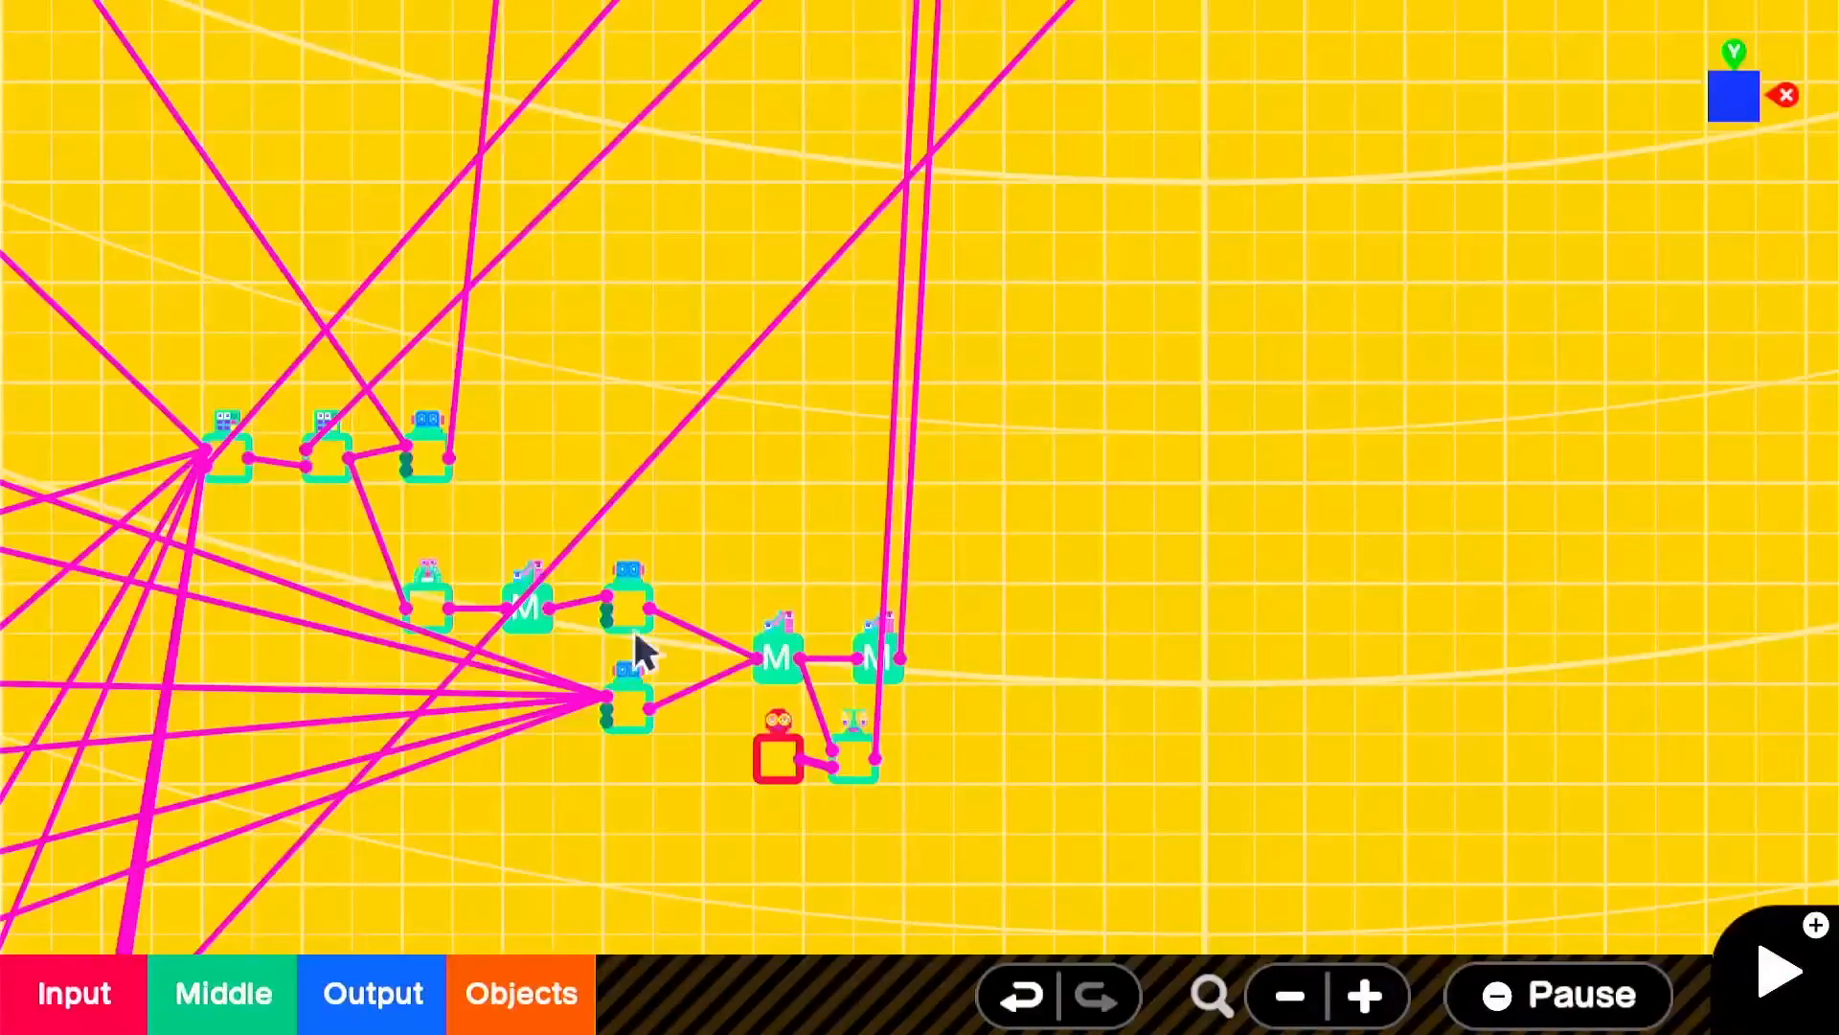
{"action": "left_click_drag", "start_coordinate": [632, 632], "coordinate": [686, 555]}
{"action": "scroll", "coordinate": [613, 546], "scroll_direction": "up", "scroll_amount": 3}
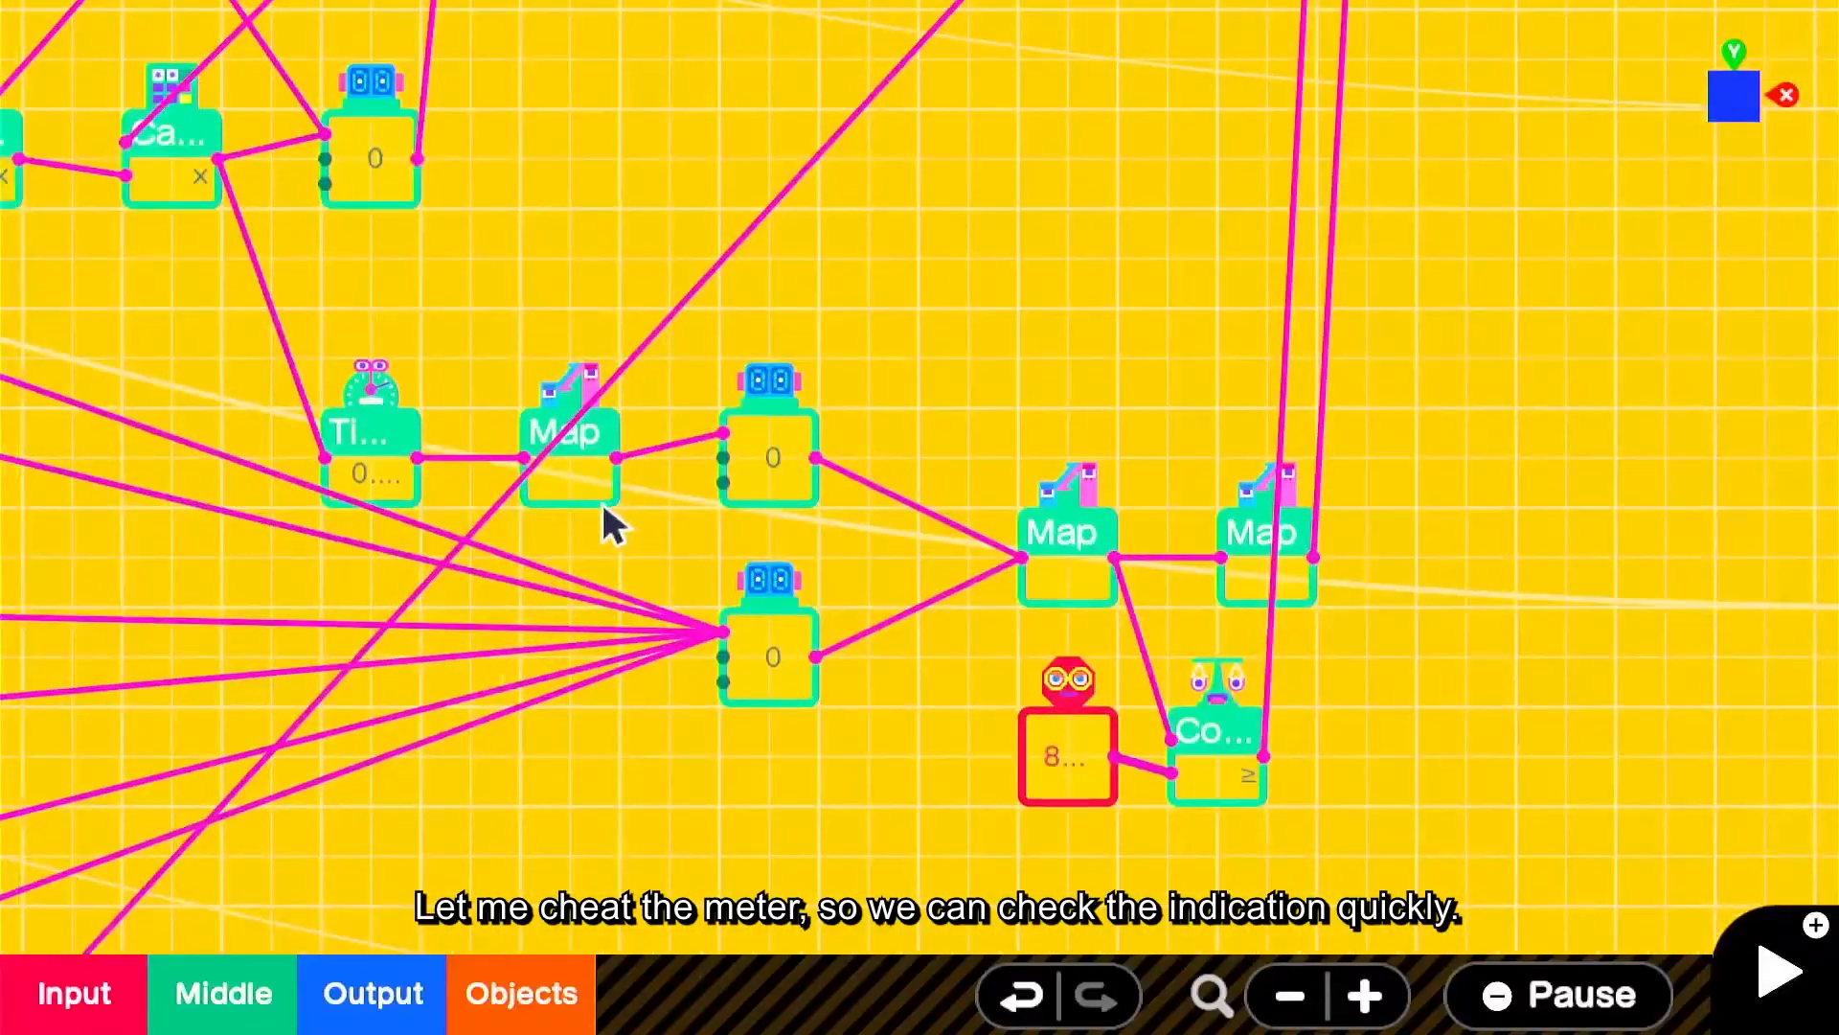
{"action": "left_click", "coordinate": [600, 499]}
{"action": "left_click", "coordinate": [429, 614]}
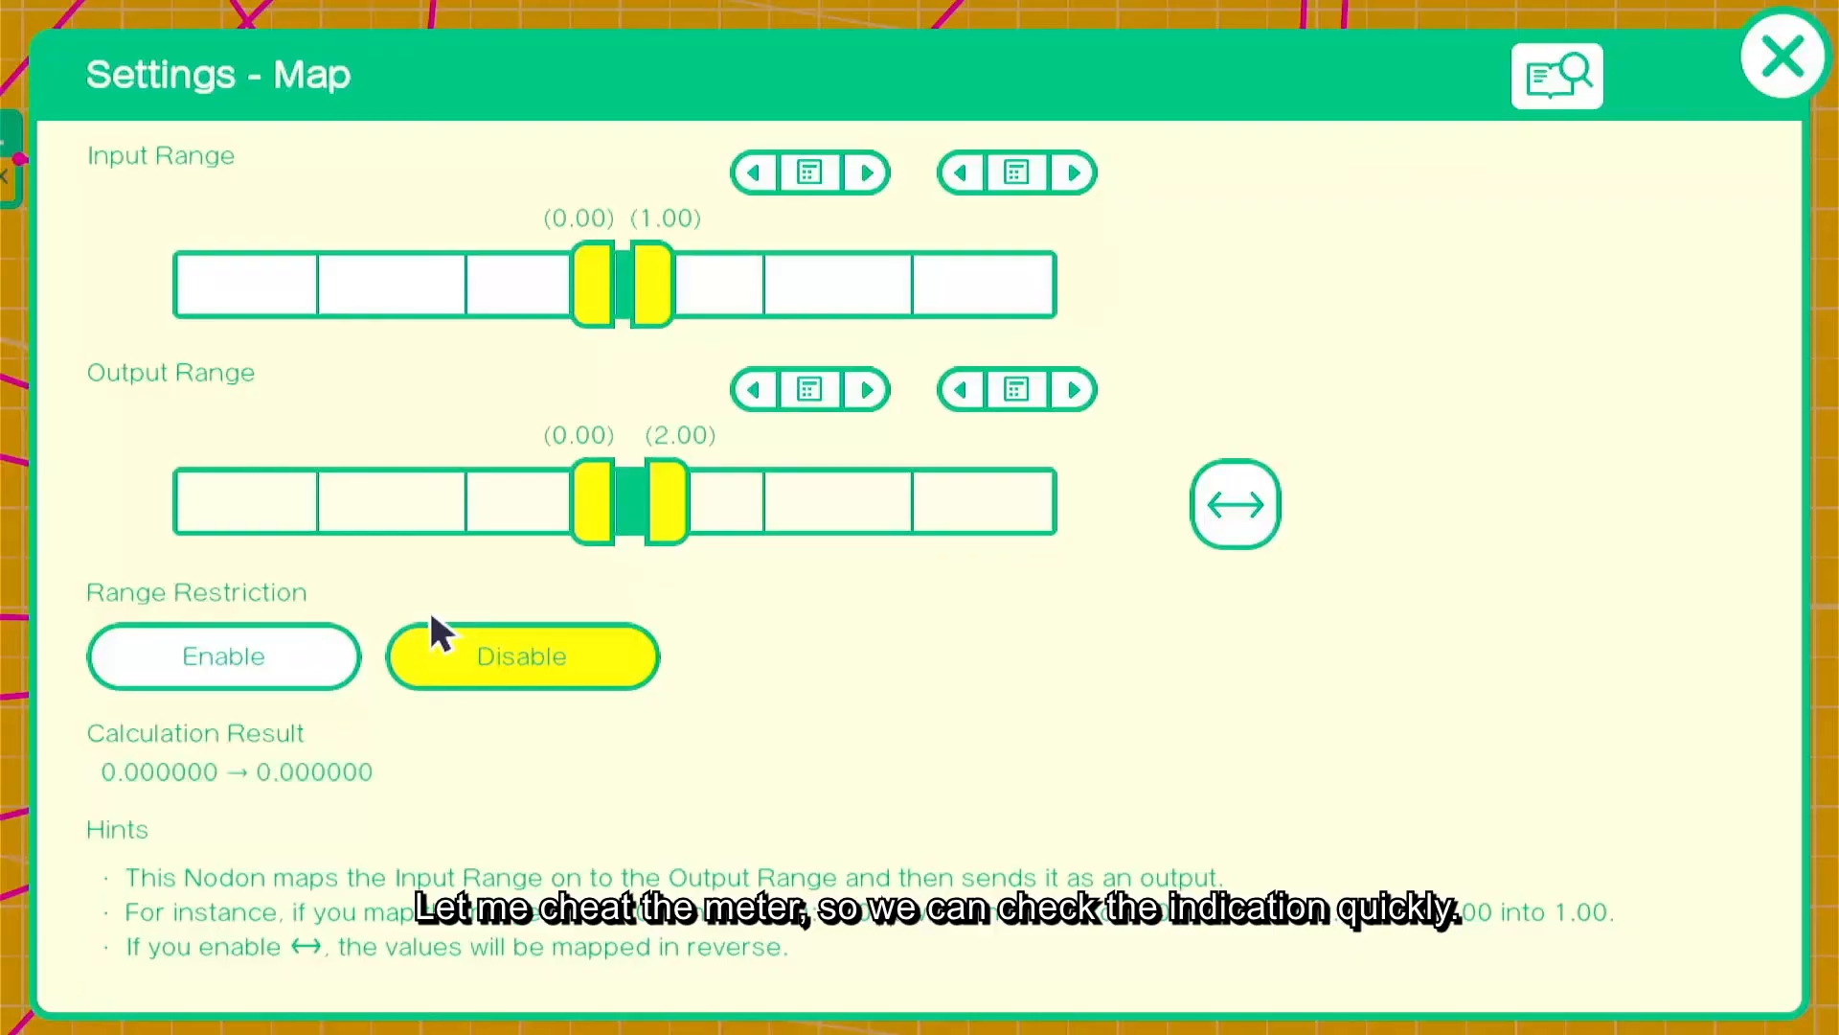
{"action": "left_click", "coordinate": [1016, 388]}
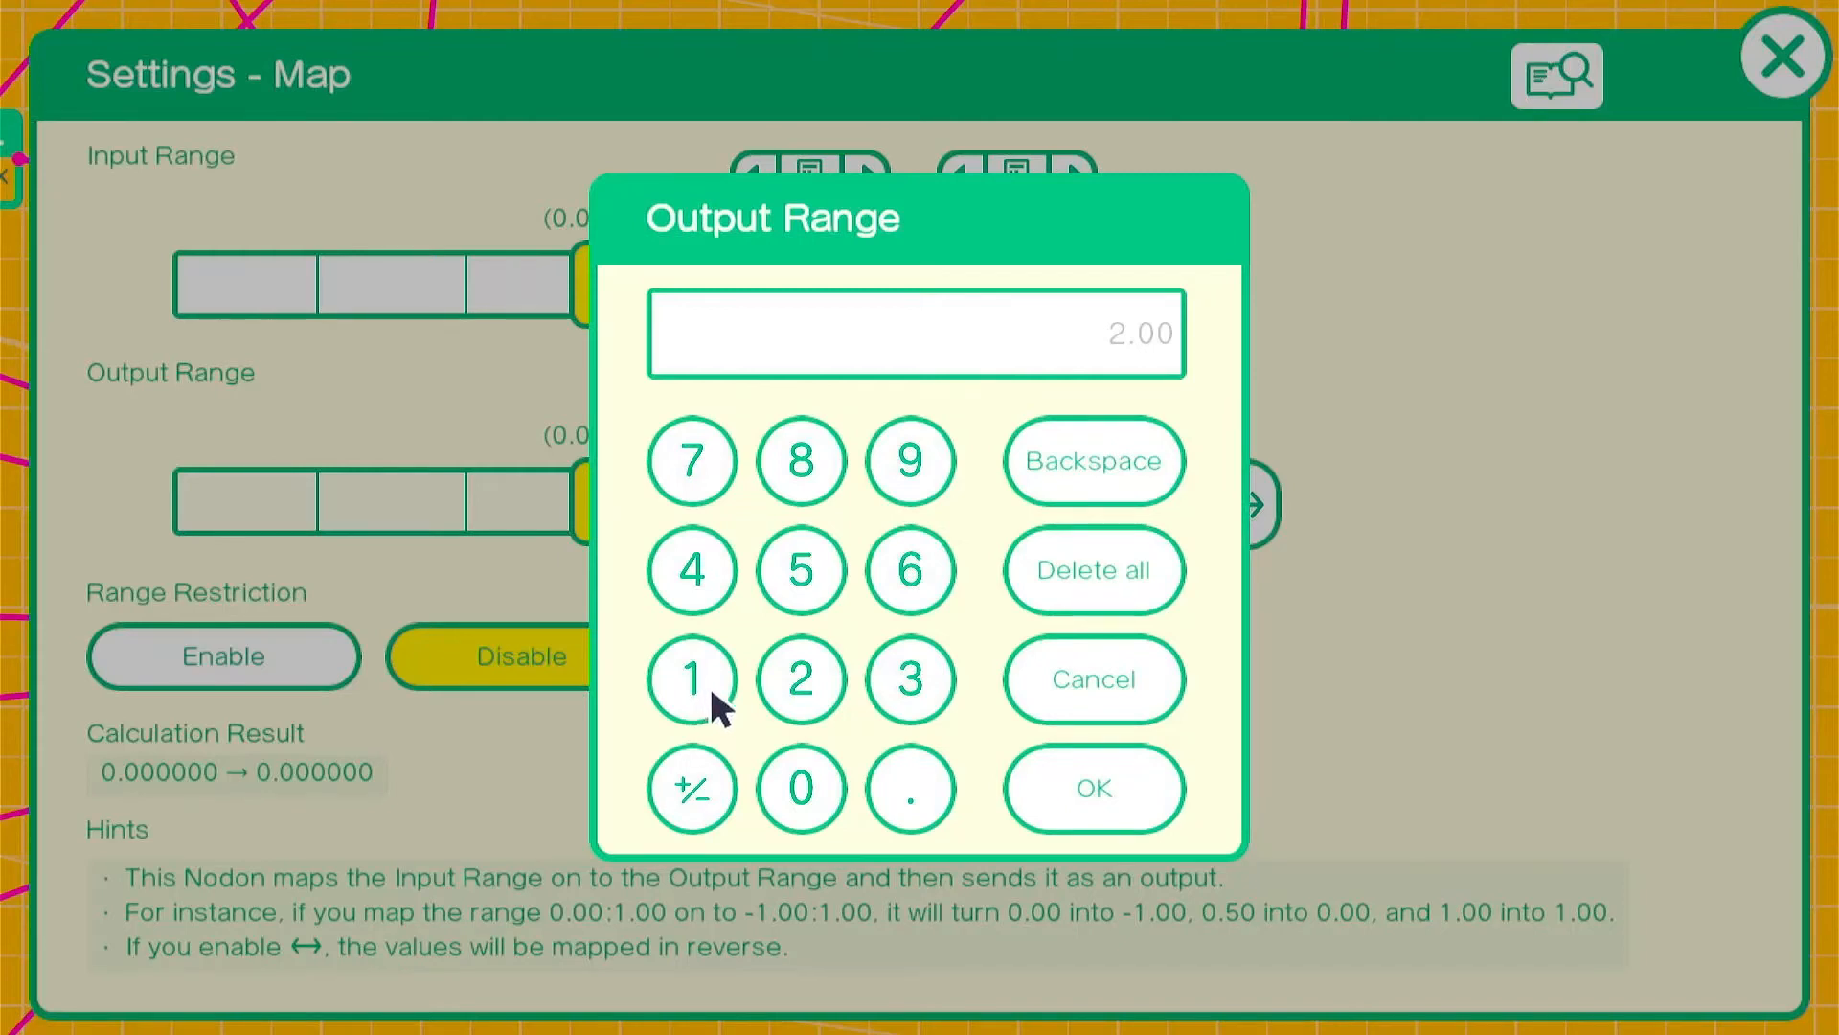
{"action": "left_click", "coordinate": [1134, 784]}
{"action": "left_click", "coordinate": [1780, 54]}
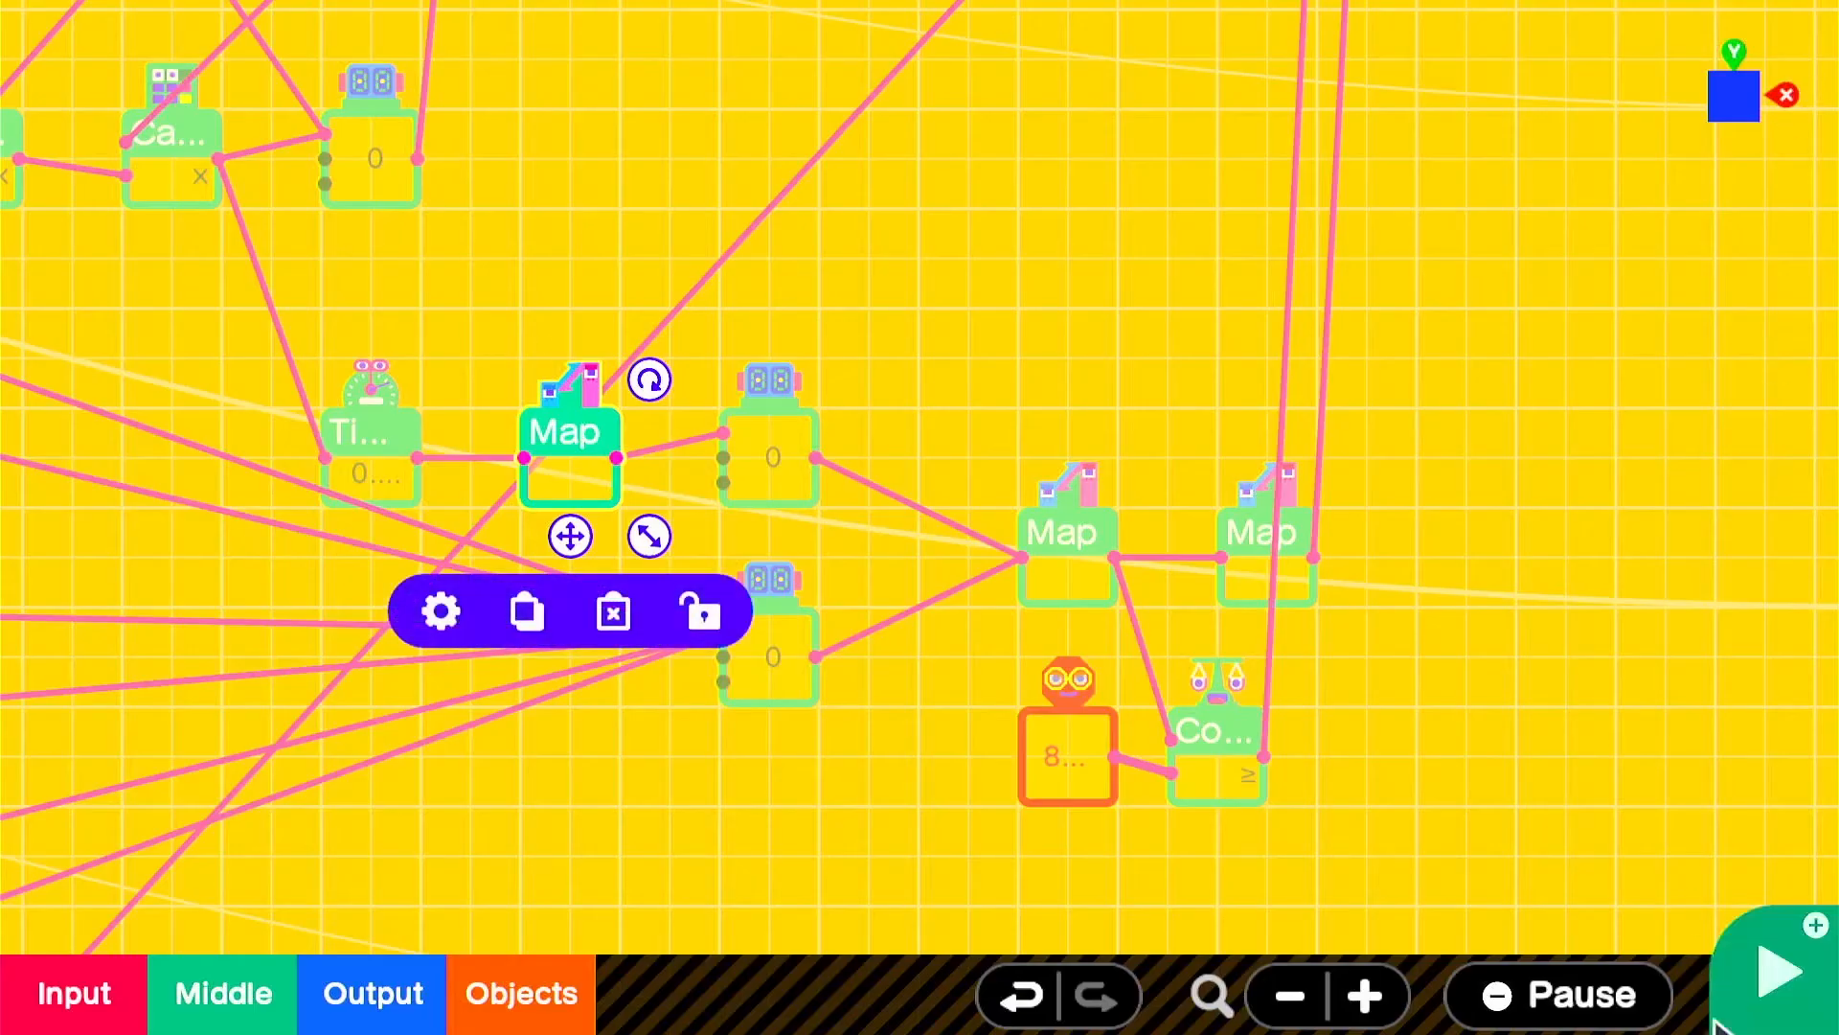
{"action": "left_click", "coordinate": [1772, 1006]}
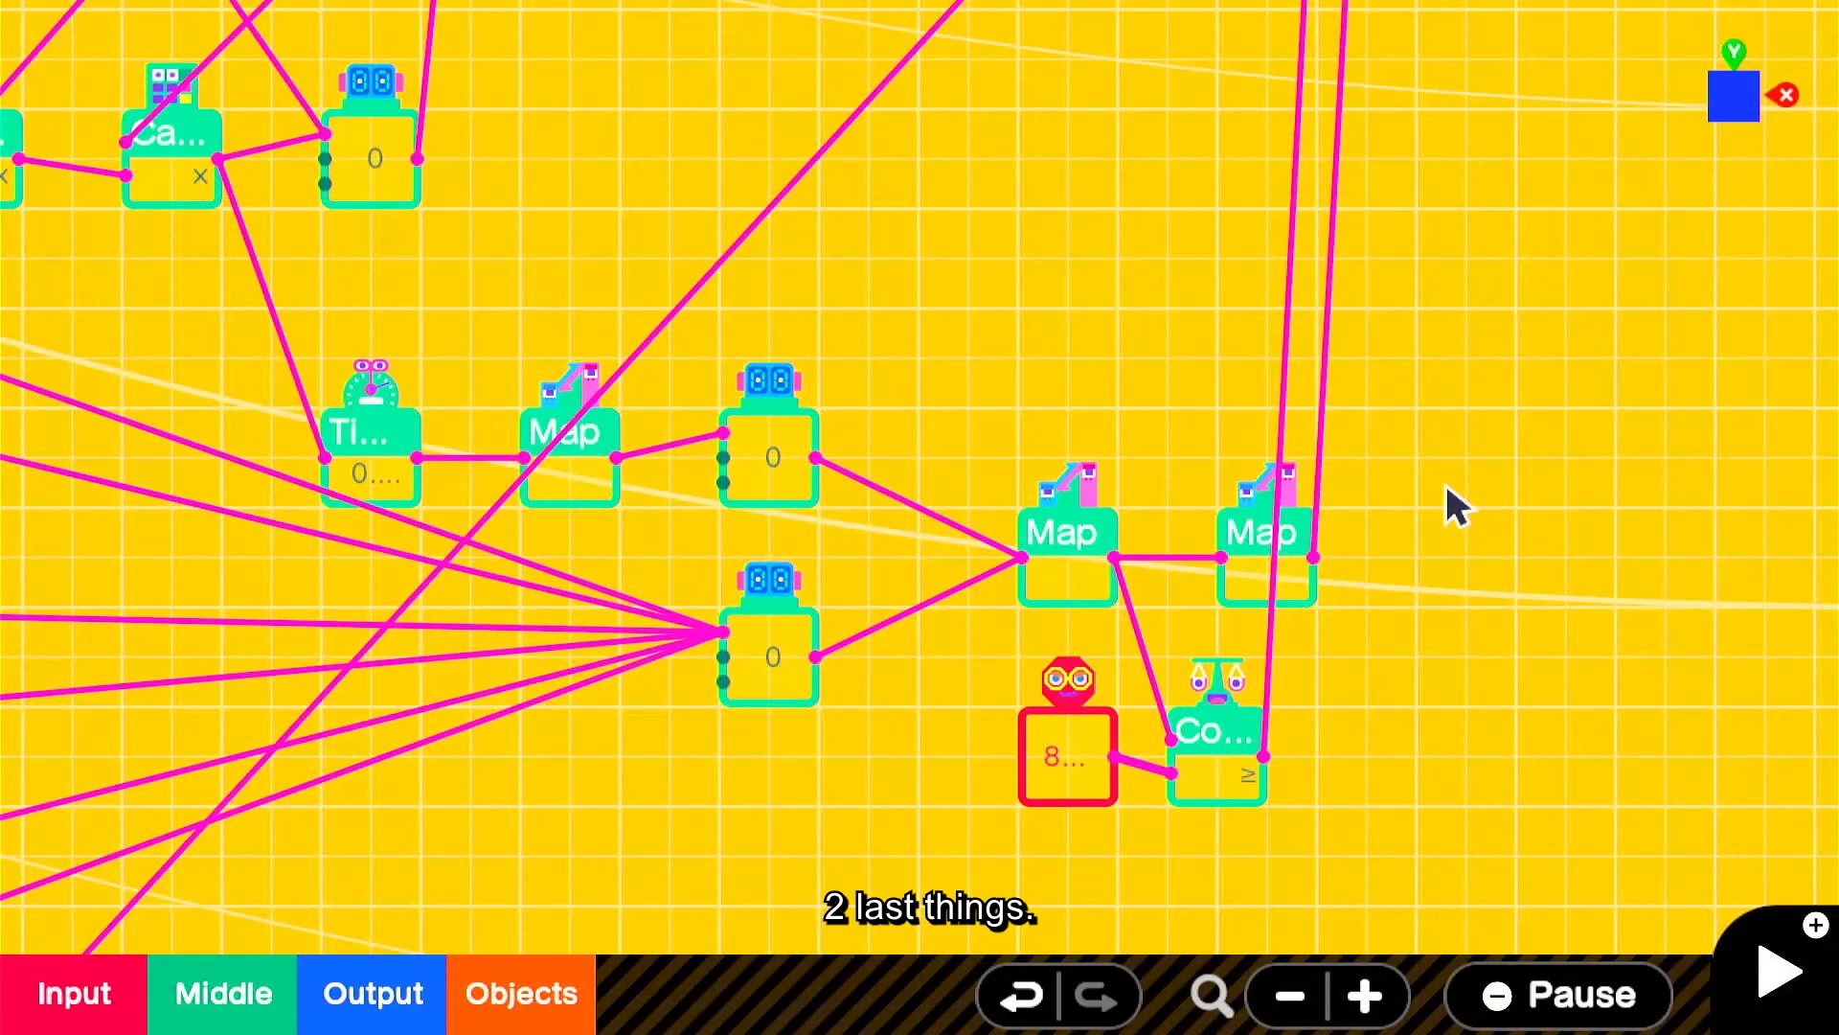
- Connect the super command's final Flag output to both super meter Counters so a successful super resets the meter
{"action": "scroll", "coordinate": [848, 462], "scroll_direction": "down", "scroll_amount": 6}
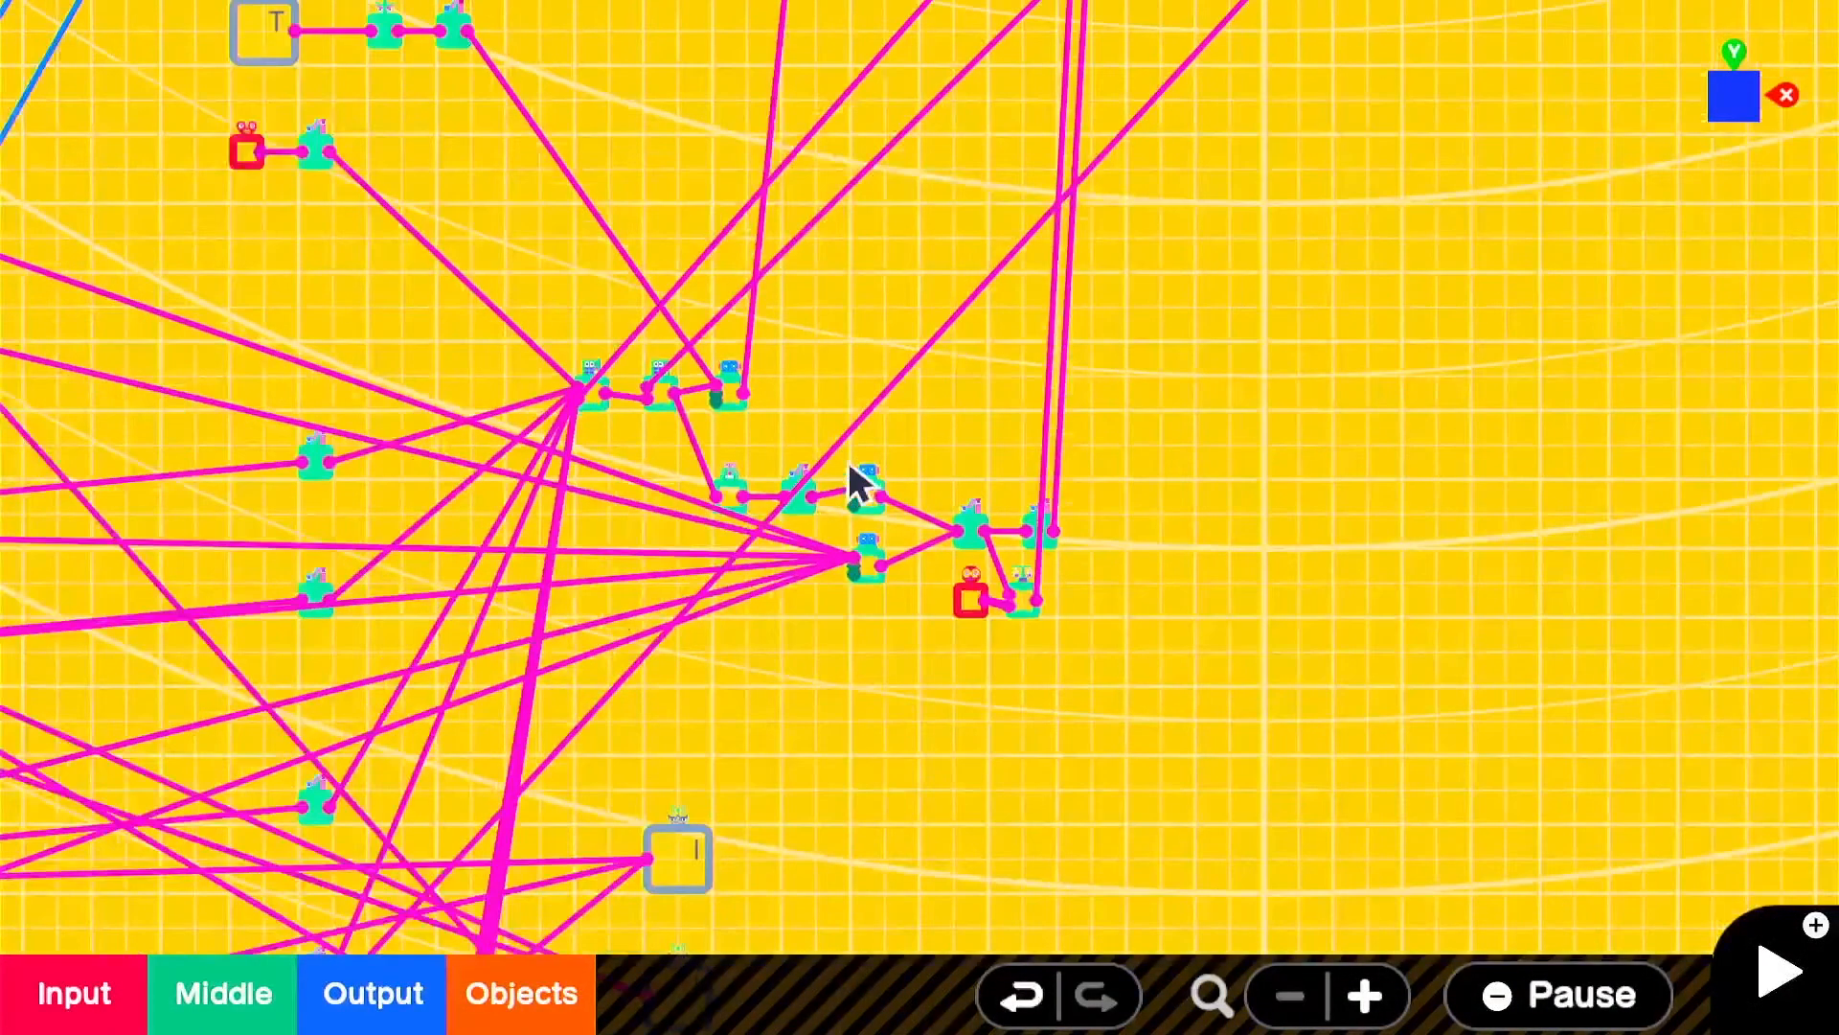
{"action": "left_click_drag", "start_coordinate": [835, 795], "coordinate": [1004, 76]}
{"action": "left_click_drag", "start_coordinate": [851, 693], "coordinate": [924, 53]}
{"action": "left_click_drag", "start_coordinate": [667, 144], "coordinate": [629, 796]}
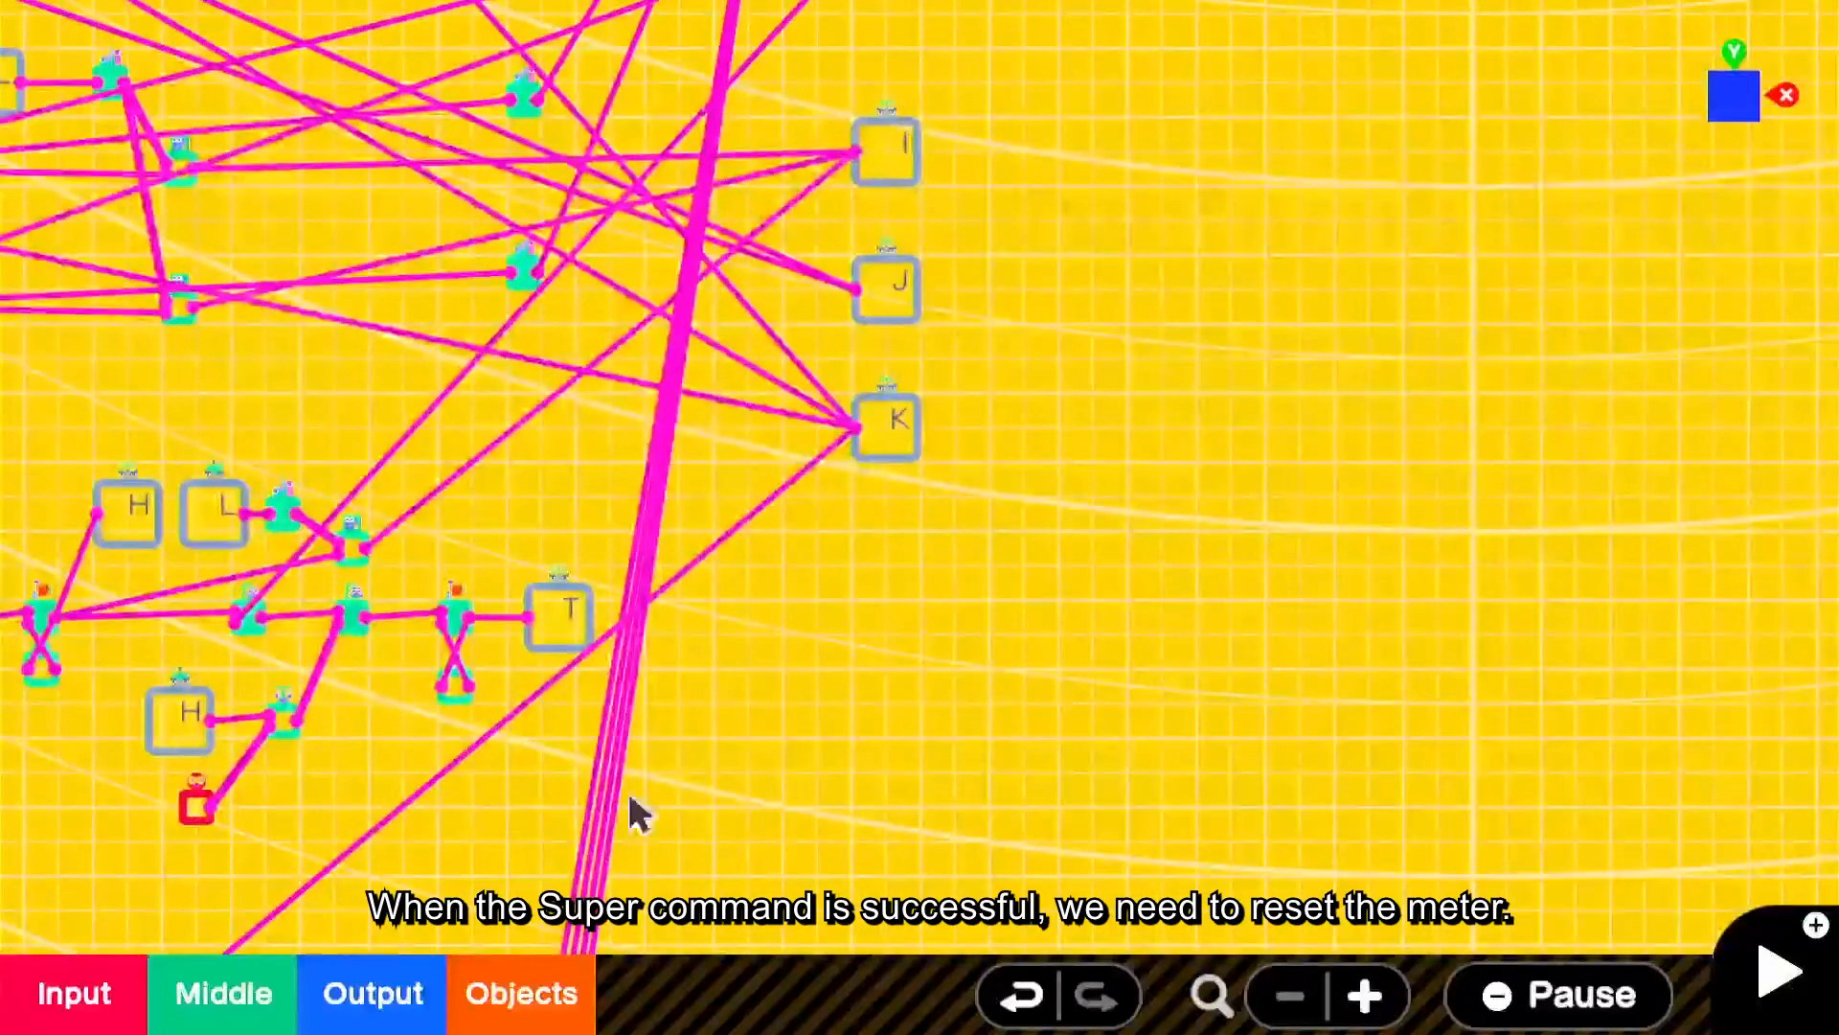
{"action": "left_click_drag", "start_coordinate": [378, 619], "coordinate": [375, 799]}
{"action": "left_click_drag", "start_coordinate": [254, 797], "coordinate": [898, 755]}
{"action": "left_click_drag", "start_coordinate": [684, 739], "coordinate": [1380, 525]}
{"action": "left_click_drag", "start_coordinate": [1118, 739], "coordinate": [1211, 350]}
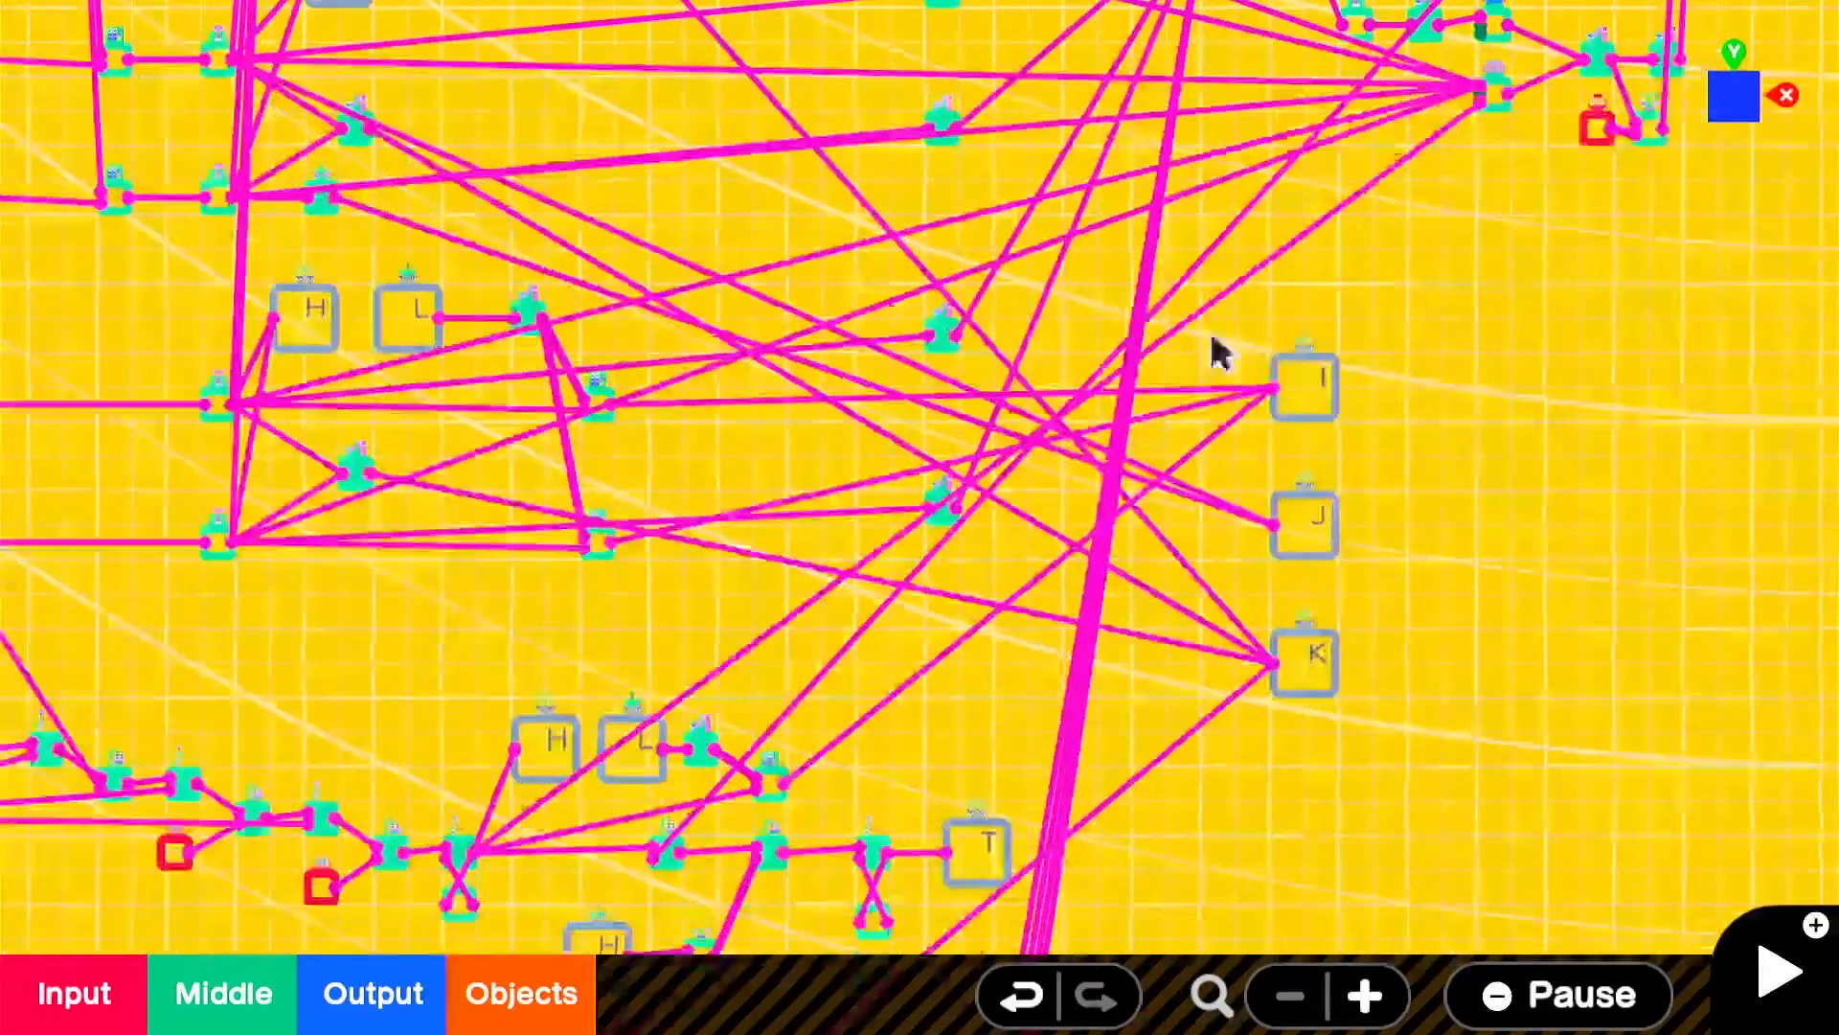
- Delete the duplicate Button nodon feeding the super command's Counter and connect the main Y Button to that Counter instead
{"action": "left_click_drag", "start_coordinate": [752, 655], "coordinate": [1421, 197]}
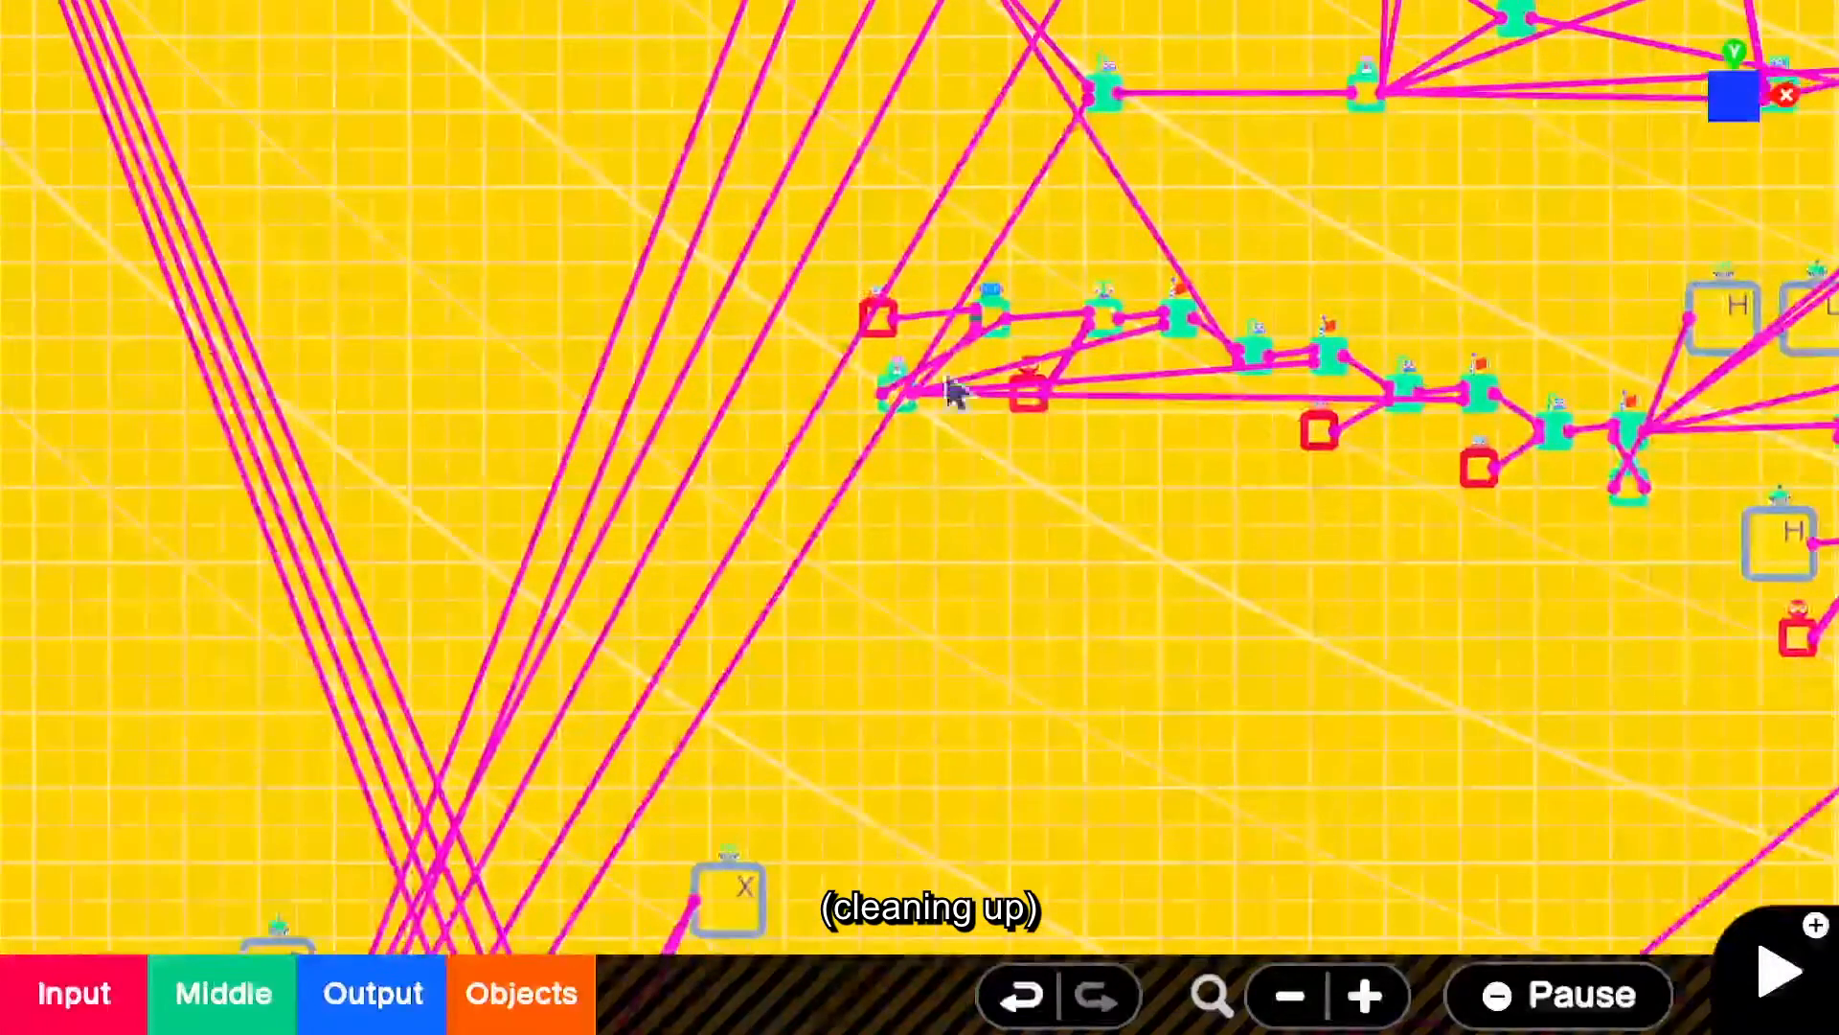
{"action": "left_click", "coordinate": [847, 156]}
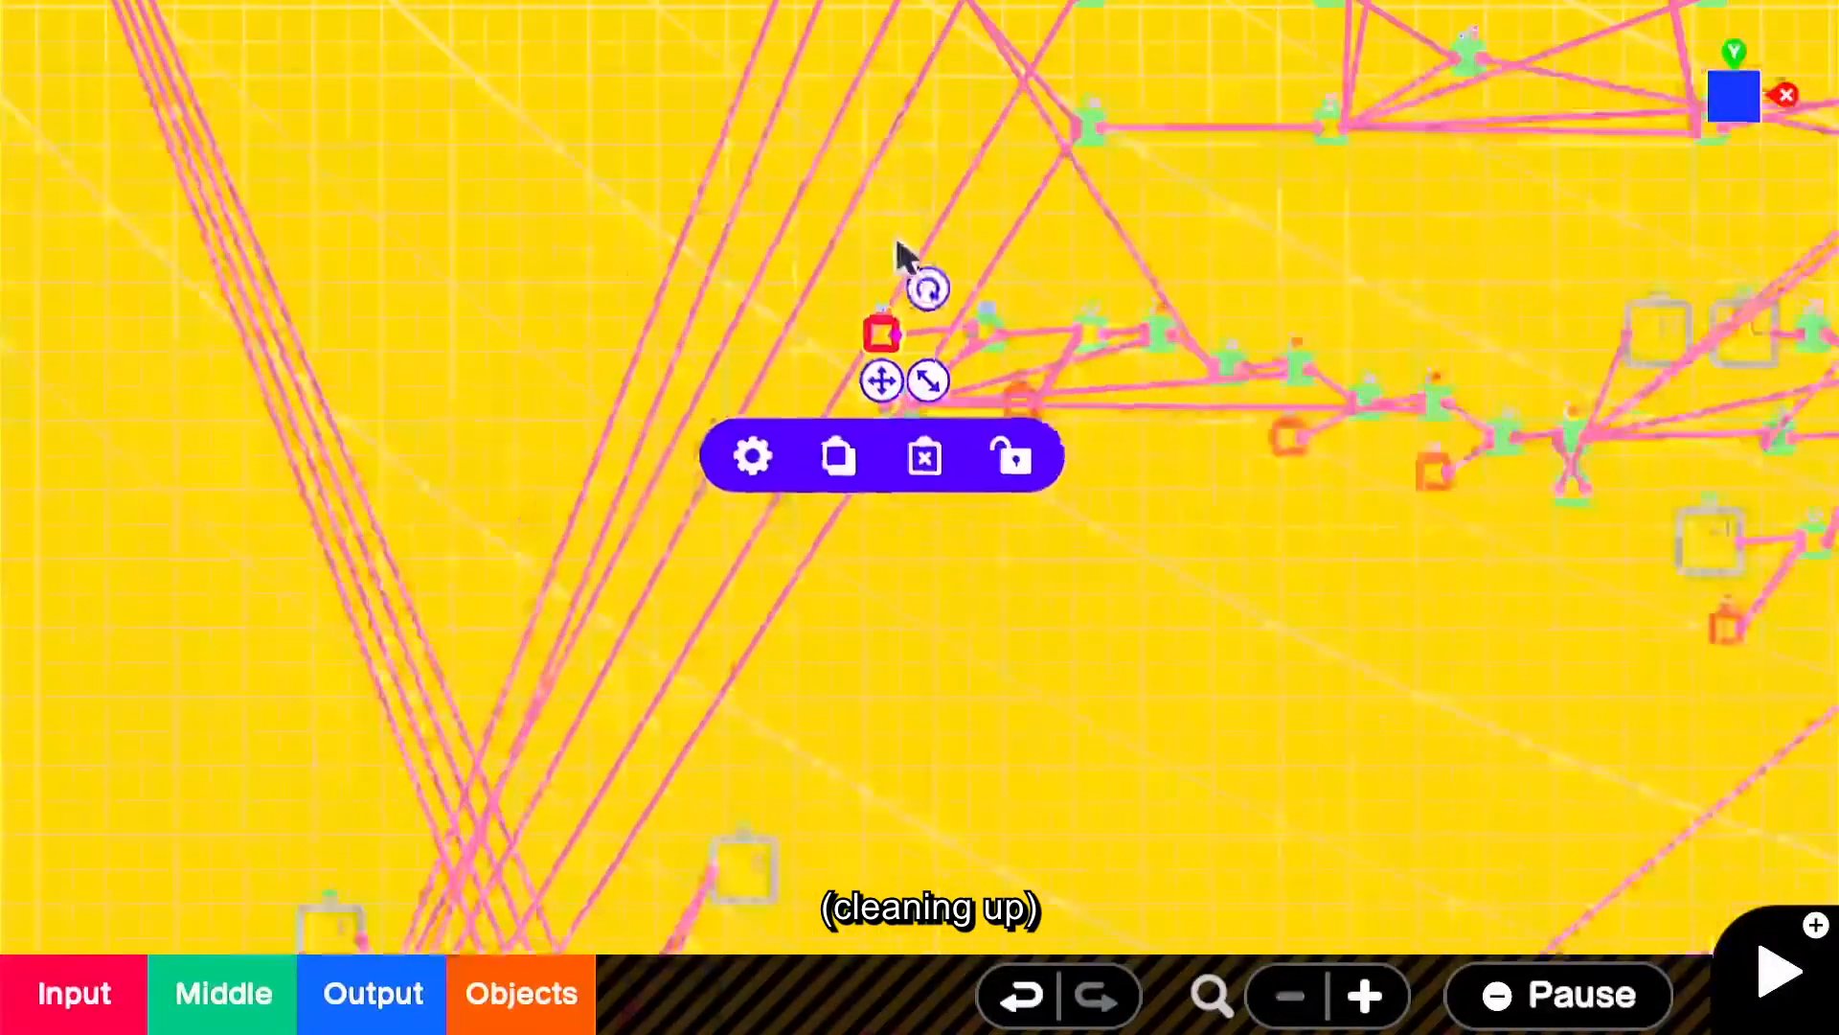
{"action": "left_click", "coordinate": [994, 201]}
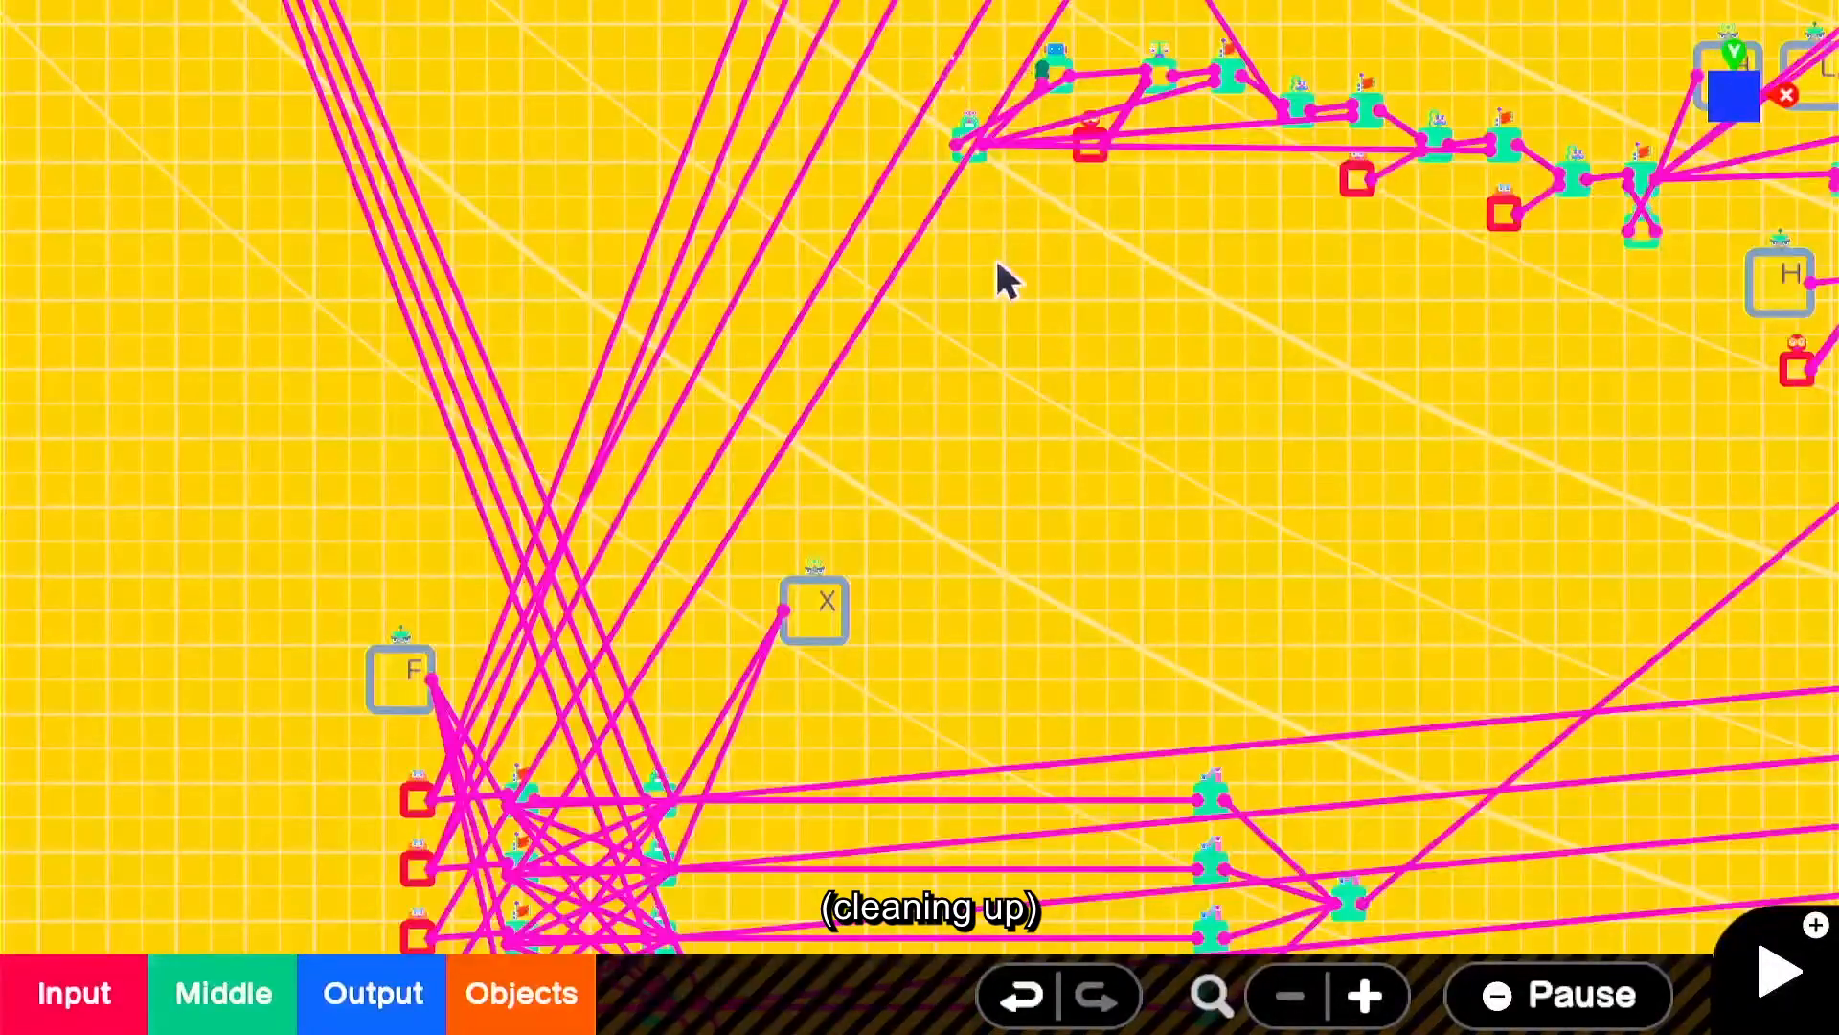
{"action": "right_click_drag", "start_coordinate": [757, 505], "coordinate": [746, 375]}
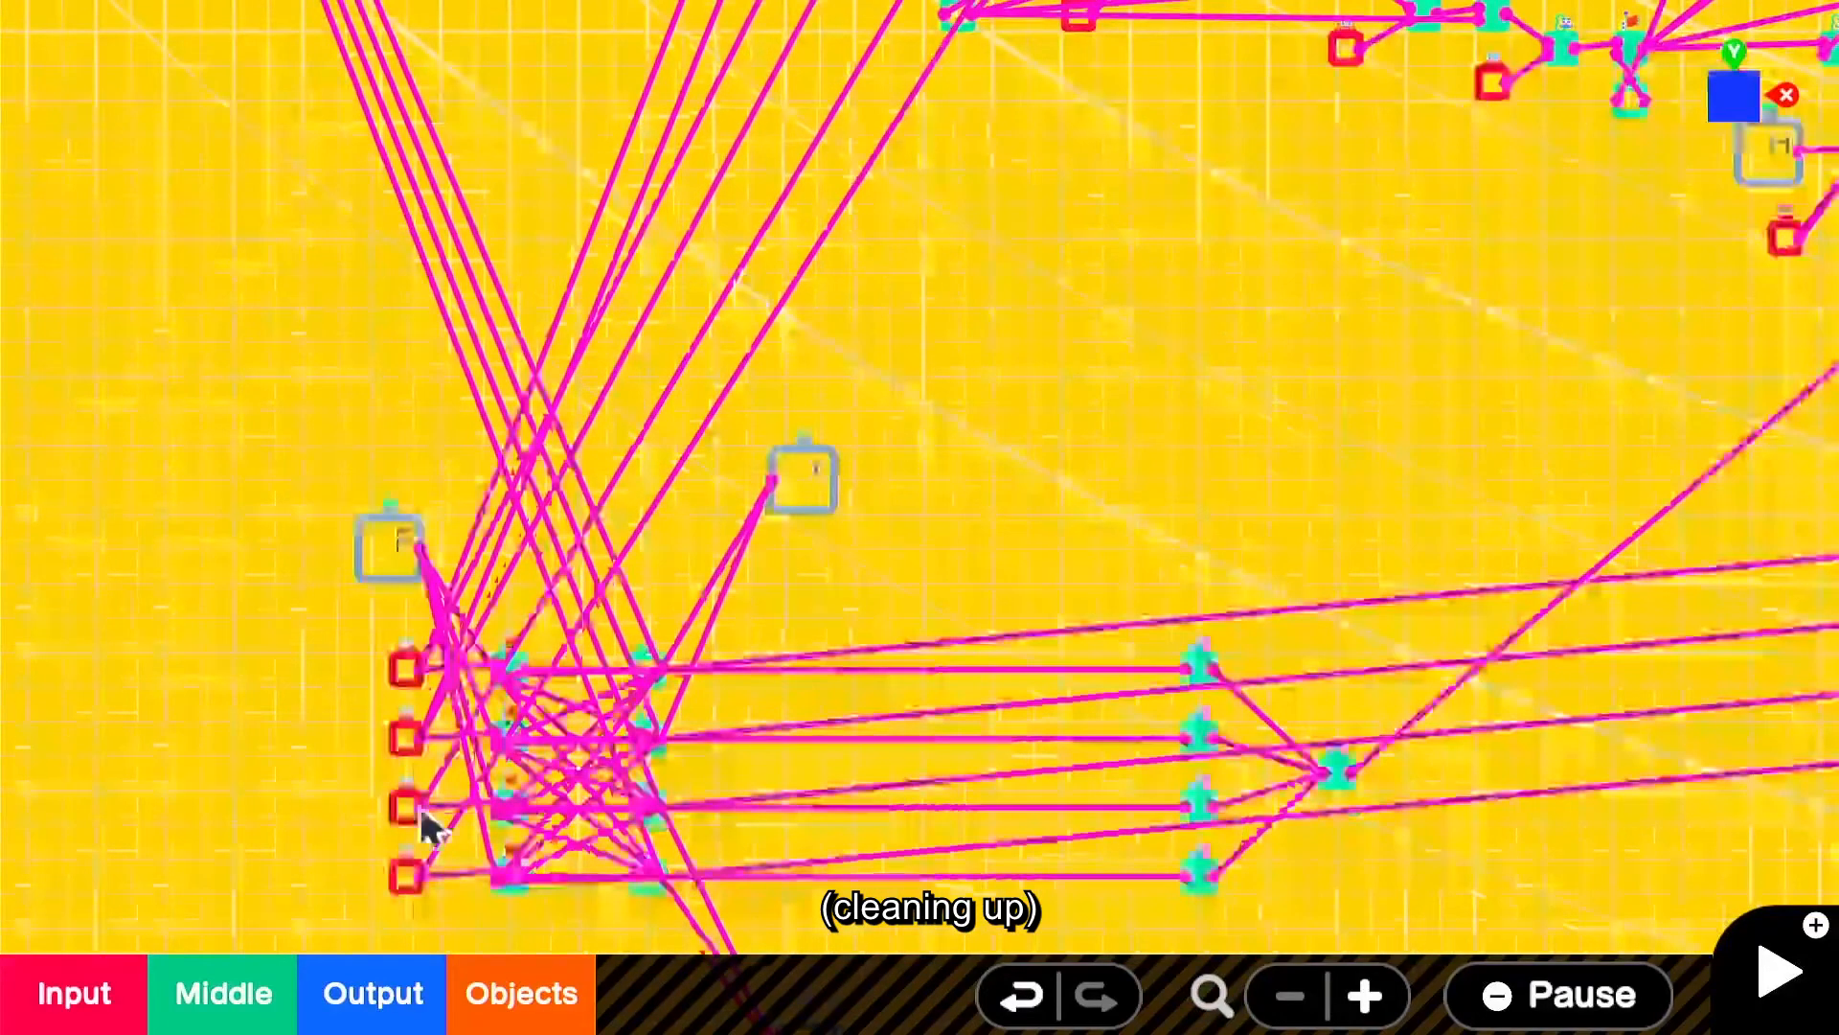
{"action": "right_click_drag", "start_coordinate": [421, 814], "coordinate": [341, 871]}
{"action": "scroll", "coordinate": [556, 441], "scroll_direction": "up", "scroll_amount": 4}
{"action": "scroll", "coordinate": [560, 421], "scroll_direction": "down", "scroll_amount": 3}
{"action": "left_click_drag", "start_coordinate": [293, 857], "coordinate": [901, 164]}
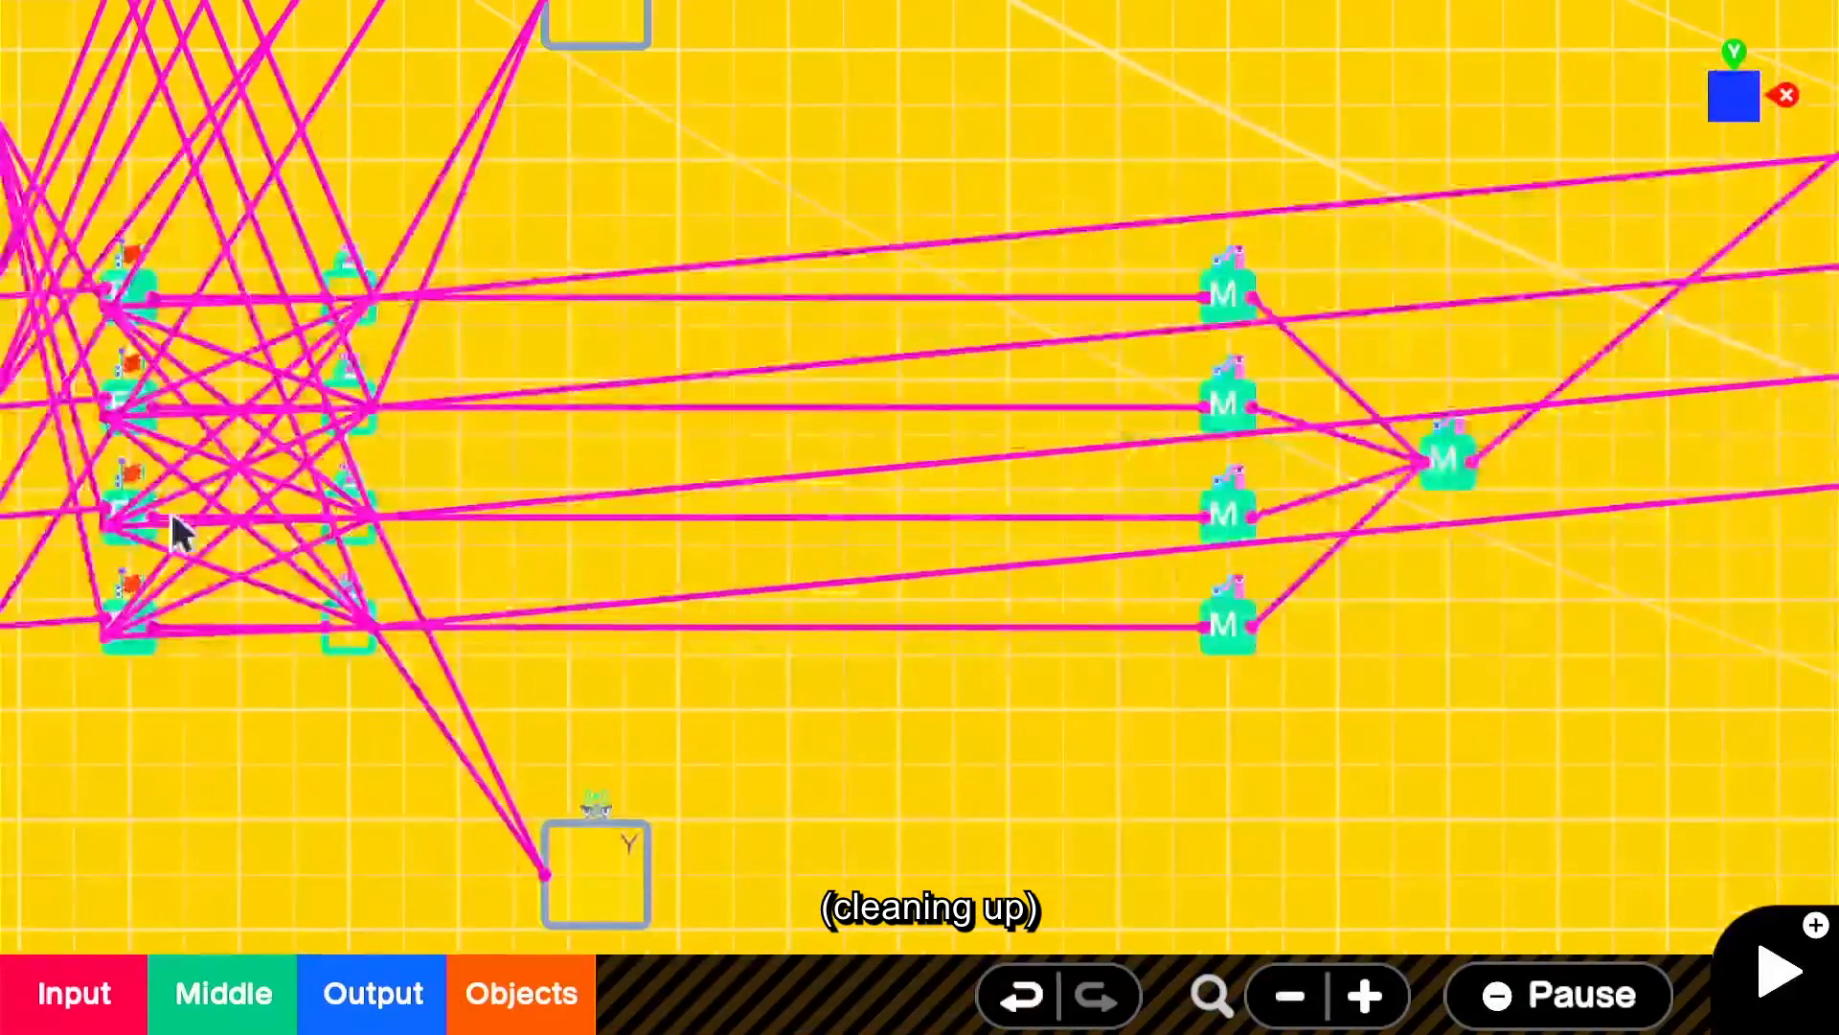
{"action": "left_click_drag", "start_coordinate": [172, 526], "coordinate": [494, 734]}
- Connect the main B Button to the super command's second-to-last AND and delete the duplicate Button nodon beside it
{"action": "left_click_drag", "start_coordinate": [336, 661], "coordinate": [245, 667]}
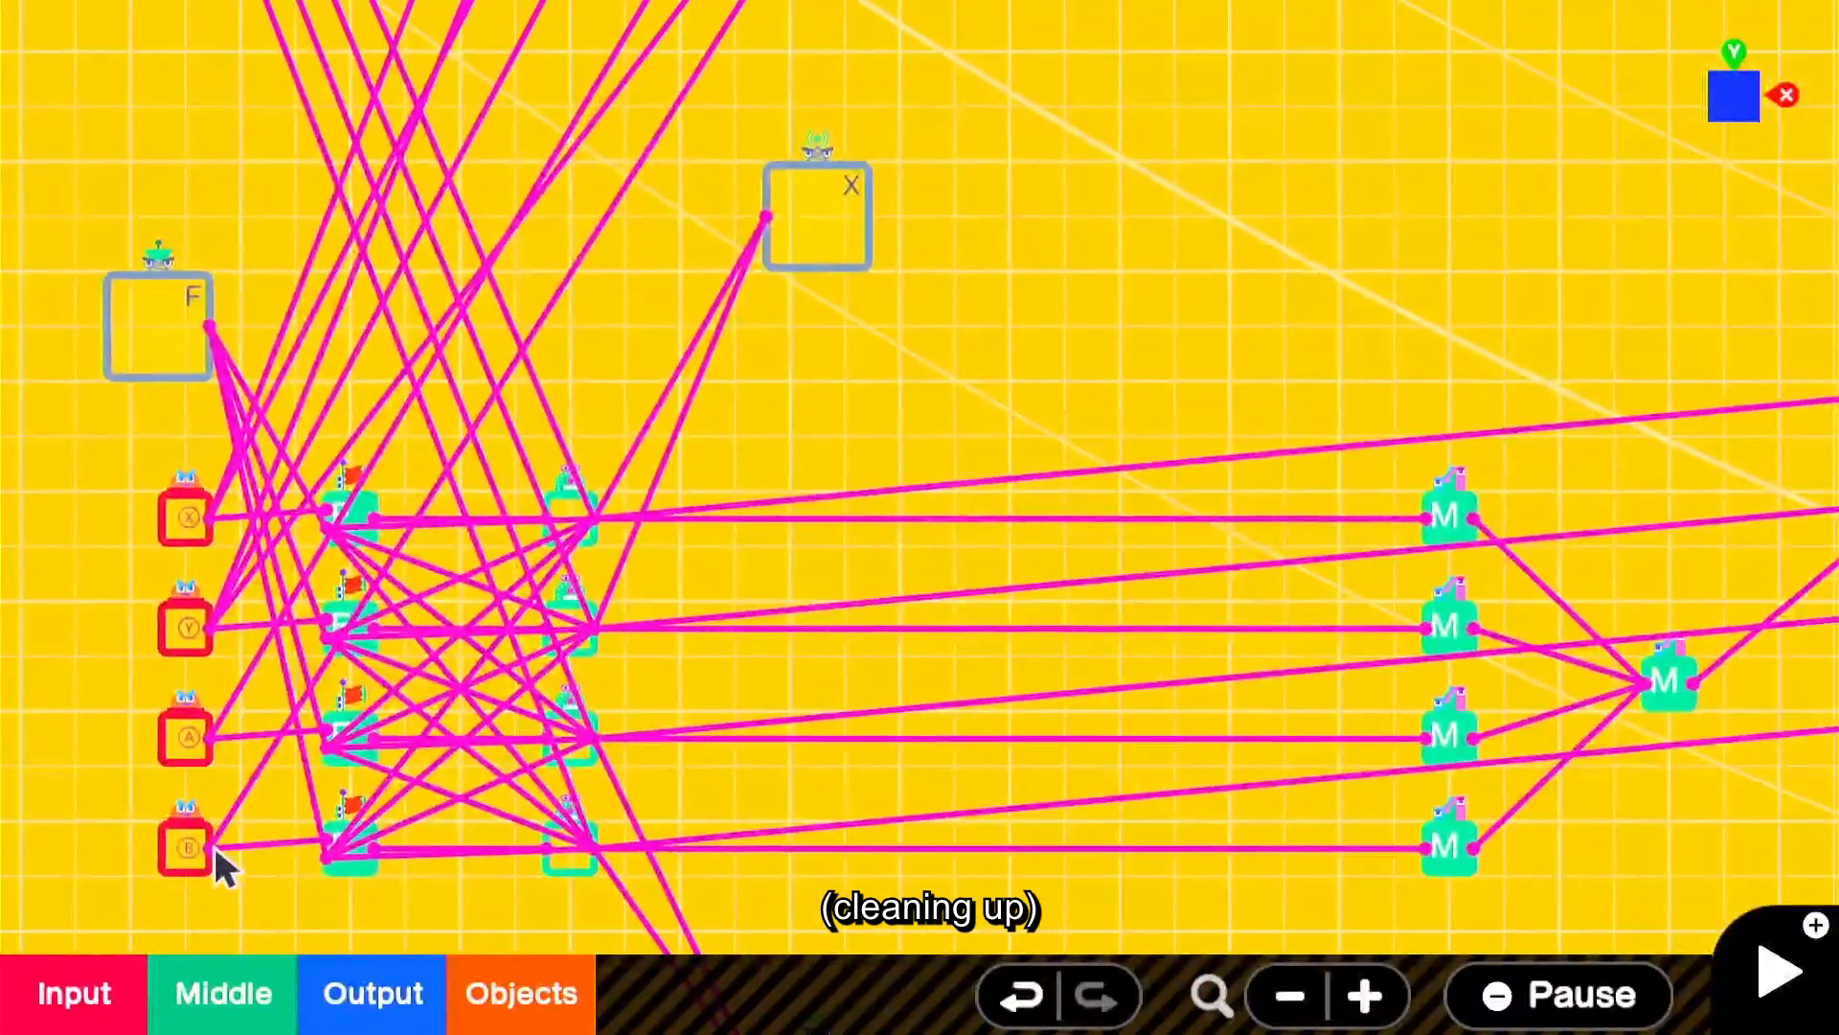
{"action": "left_click_drag", "start_coordinate": [212, 849], "coordinate": [1376, 272]}
{"action": "left_click", "coordinate": [1263, 280]}
{"action": "left_click", "coordinate": [1303, 419]}
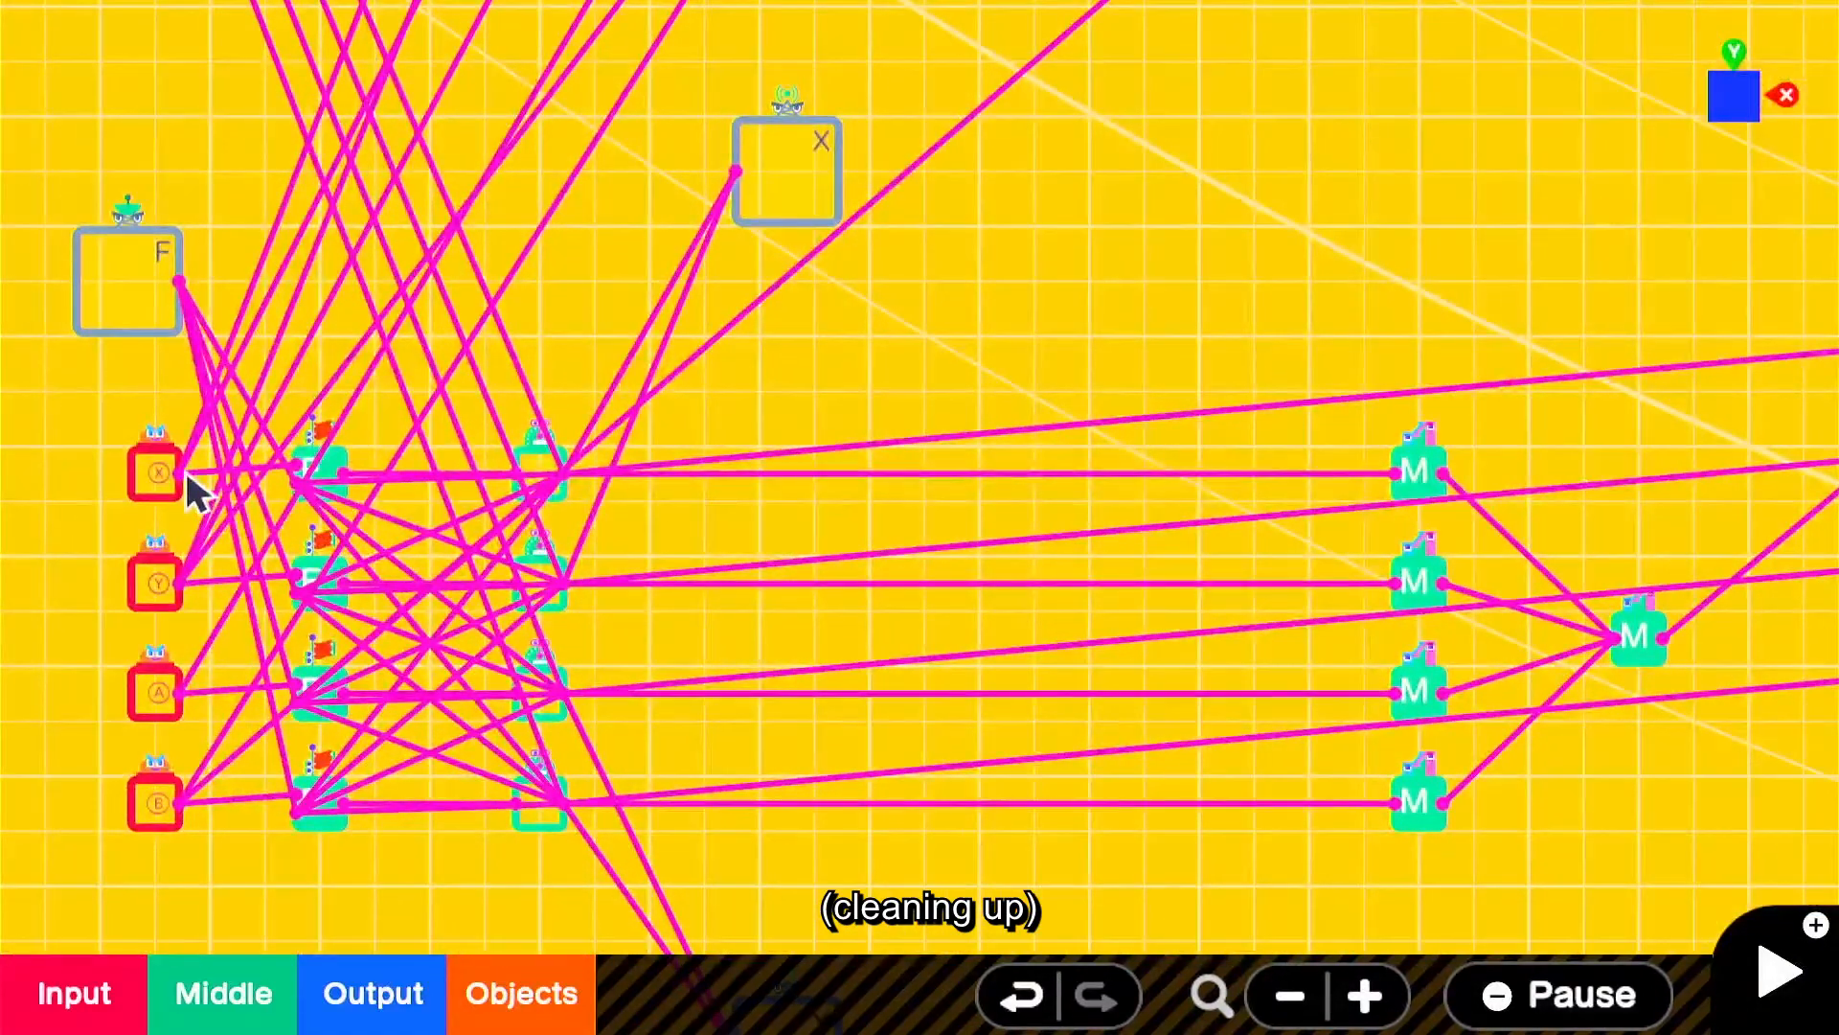
- Connect the main X Button to the super command's last AND before the final Flag and delete the duplicate X Button
{"action": "left_click_drag", "start_coordinate": [1054, 182], "coordinate": [1245, 122]}
{"action": "left_click", "coordinate": [1161, 139]}
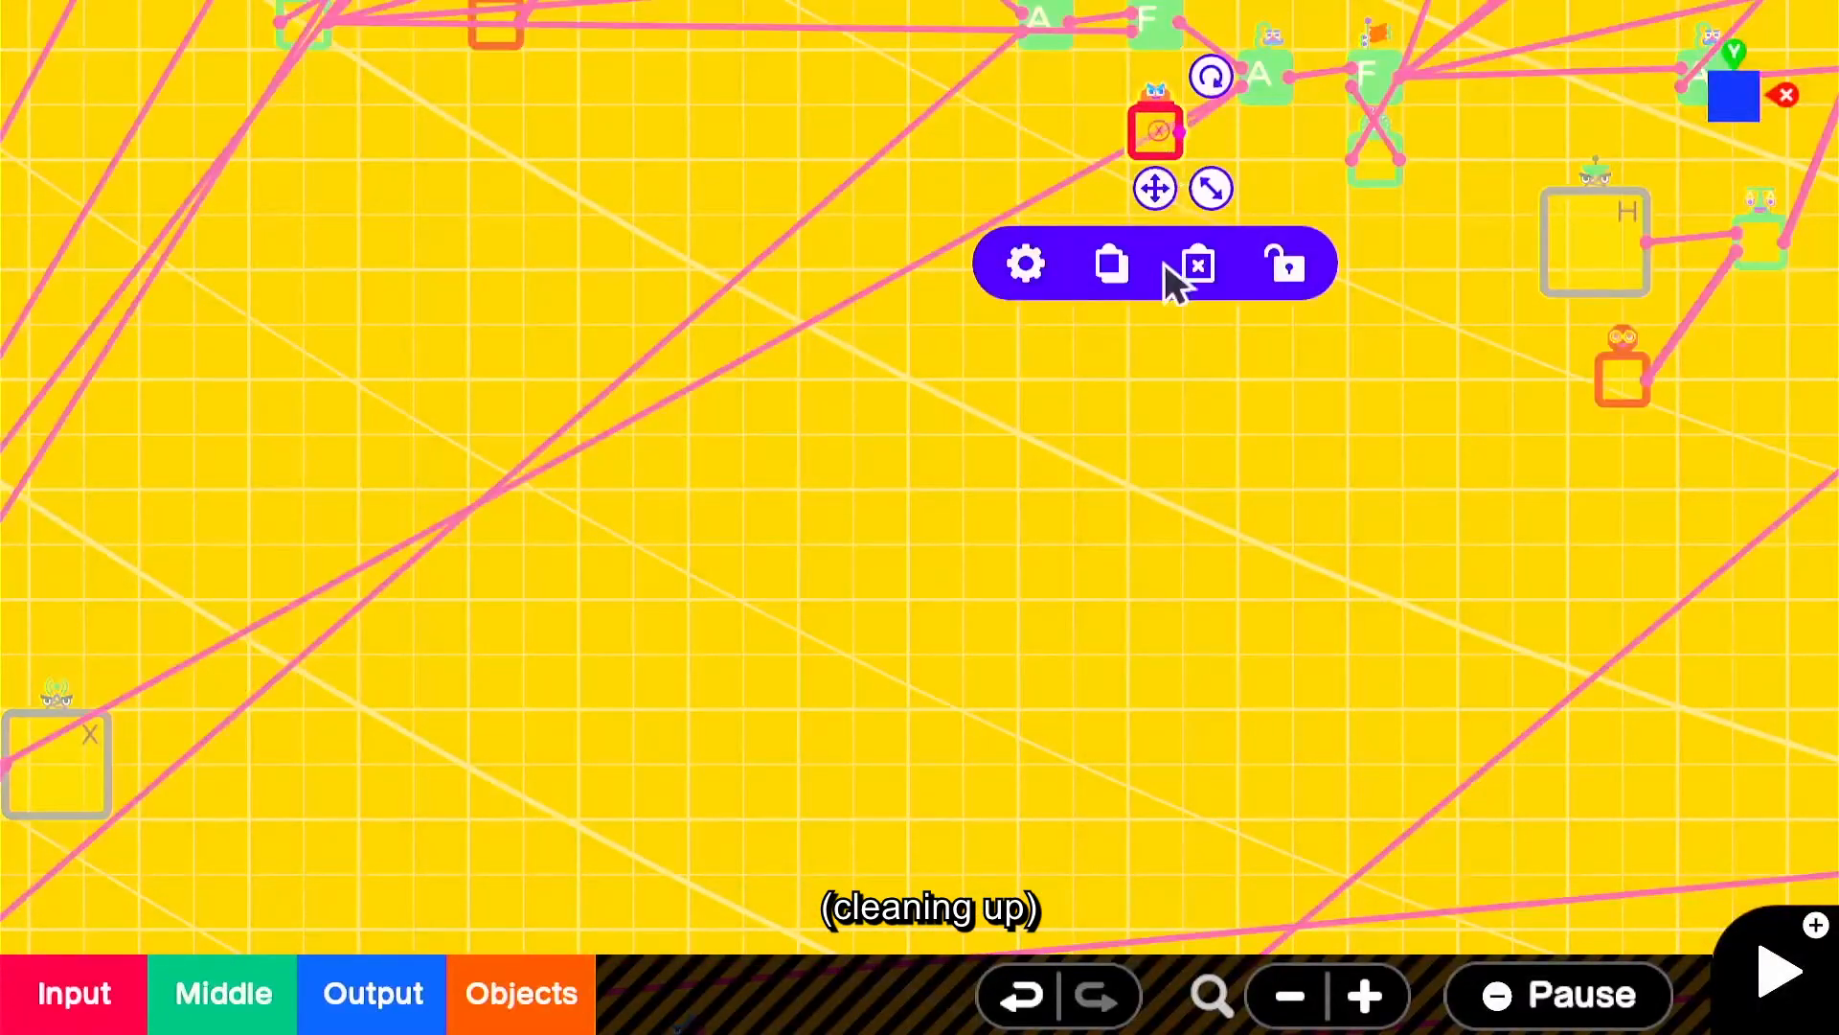
{"action": "left_click", "coordinate": [1201, 262]}
- Add a × Calculate nodon above the Timer, beside the super command's Counter
{"action": "left_click_drag", "start_coordinate": [1437, 214], "coordinate": [842, 645]}
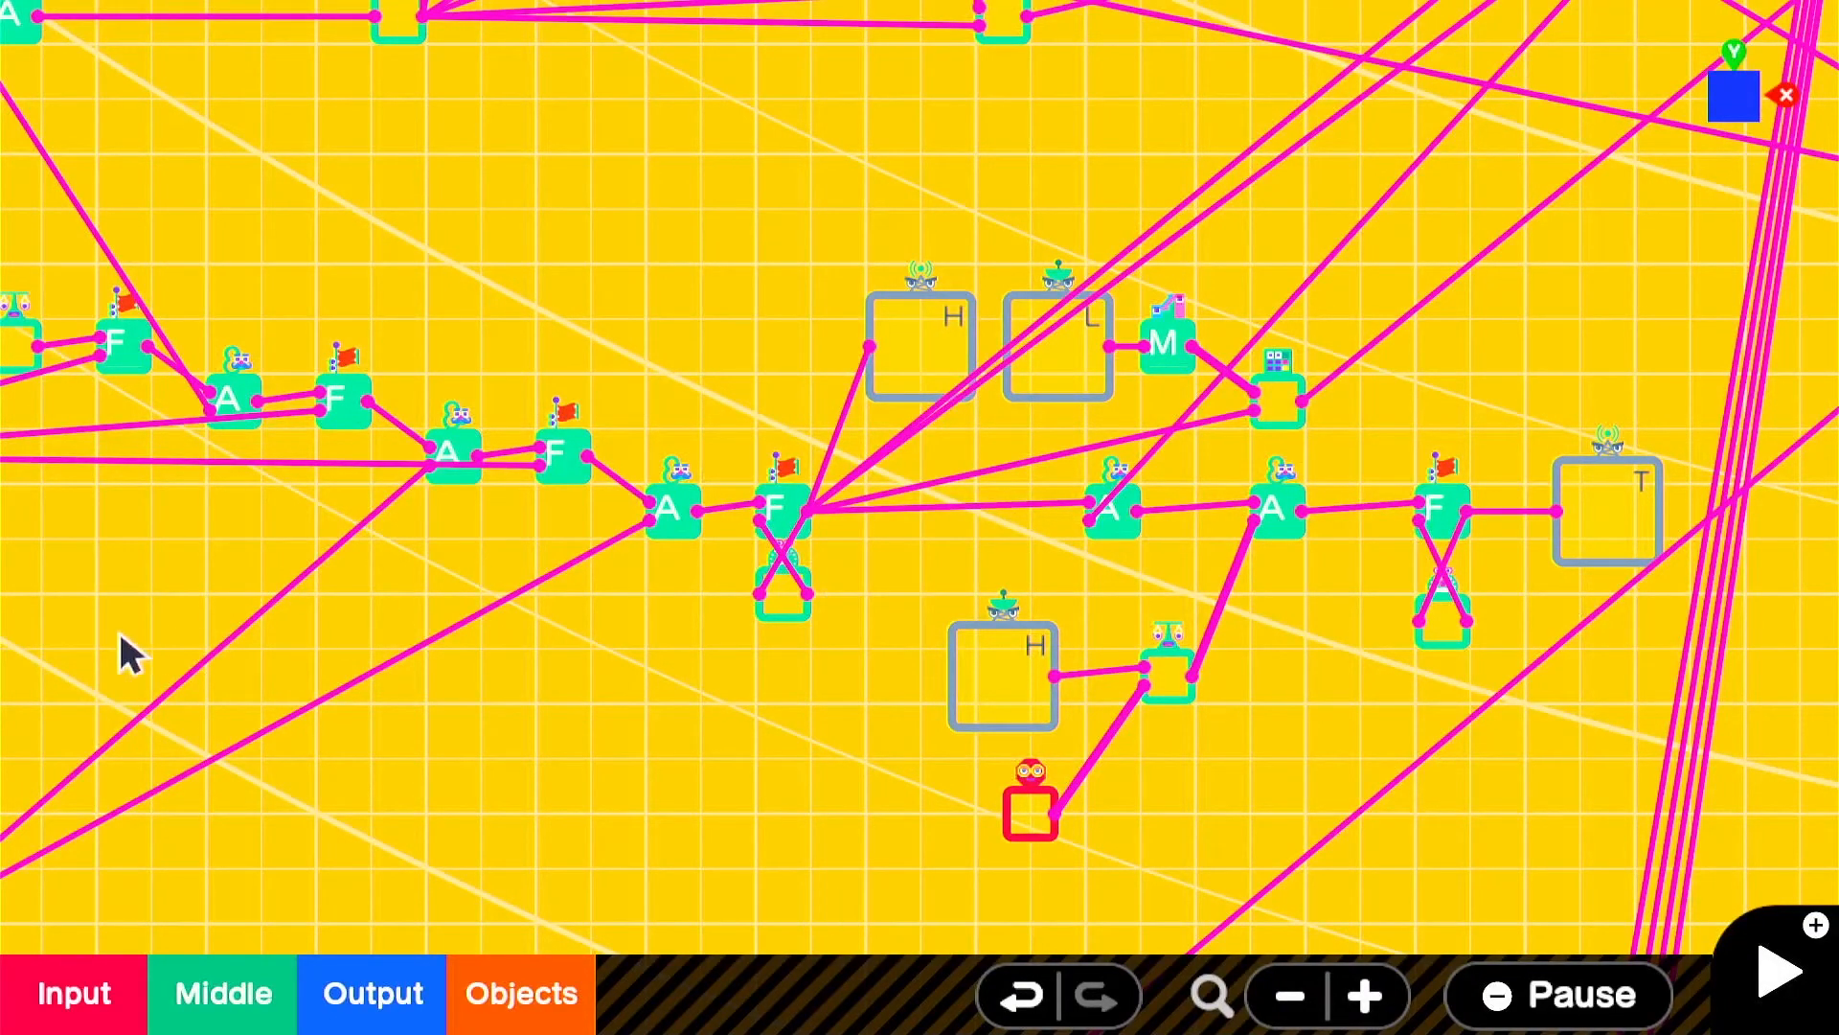
{"action": "left_click_drag", "start_coordinate": [120, 634], "coordinate": [1183, 671]}
{"action": "scroll", "coordinate": [833, 479], "scroll_direction": "up", "scroll_amount": 2}
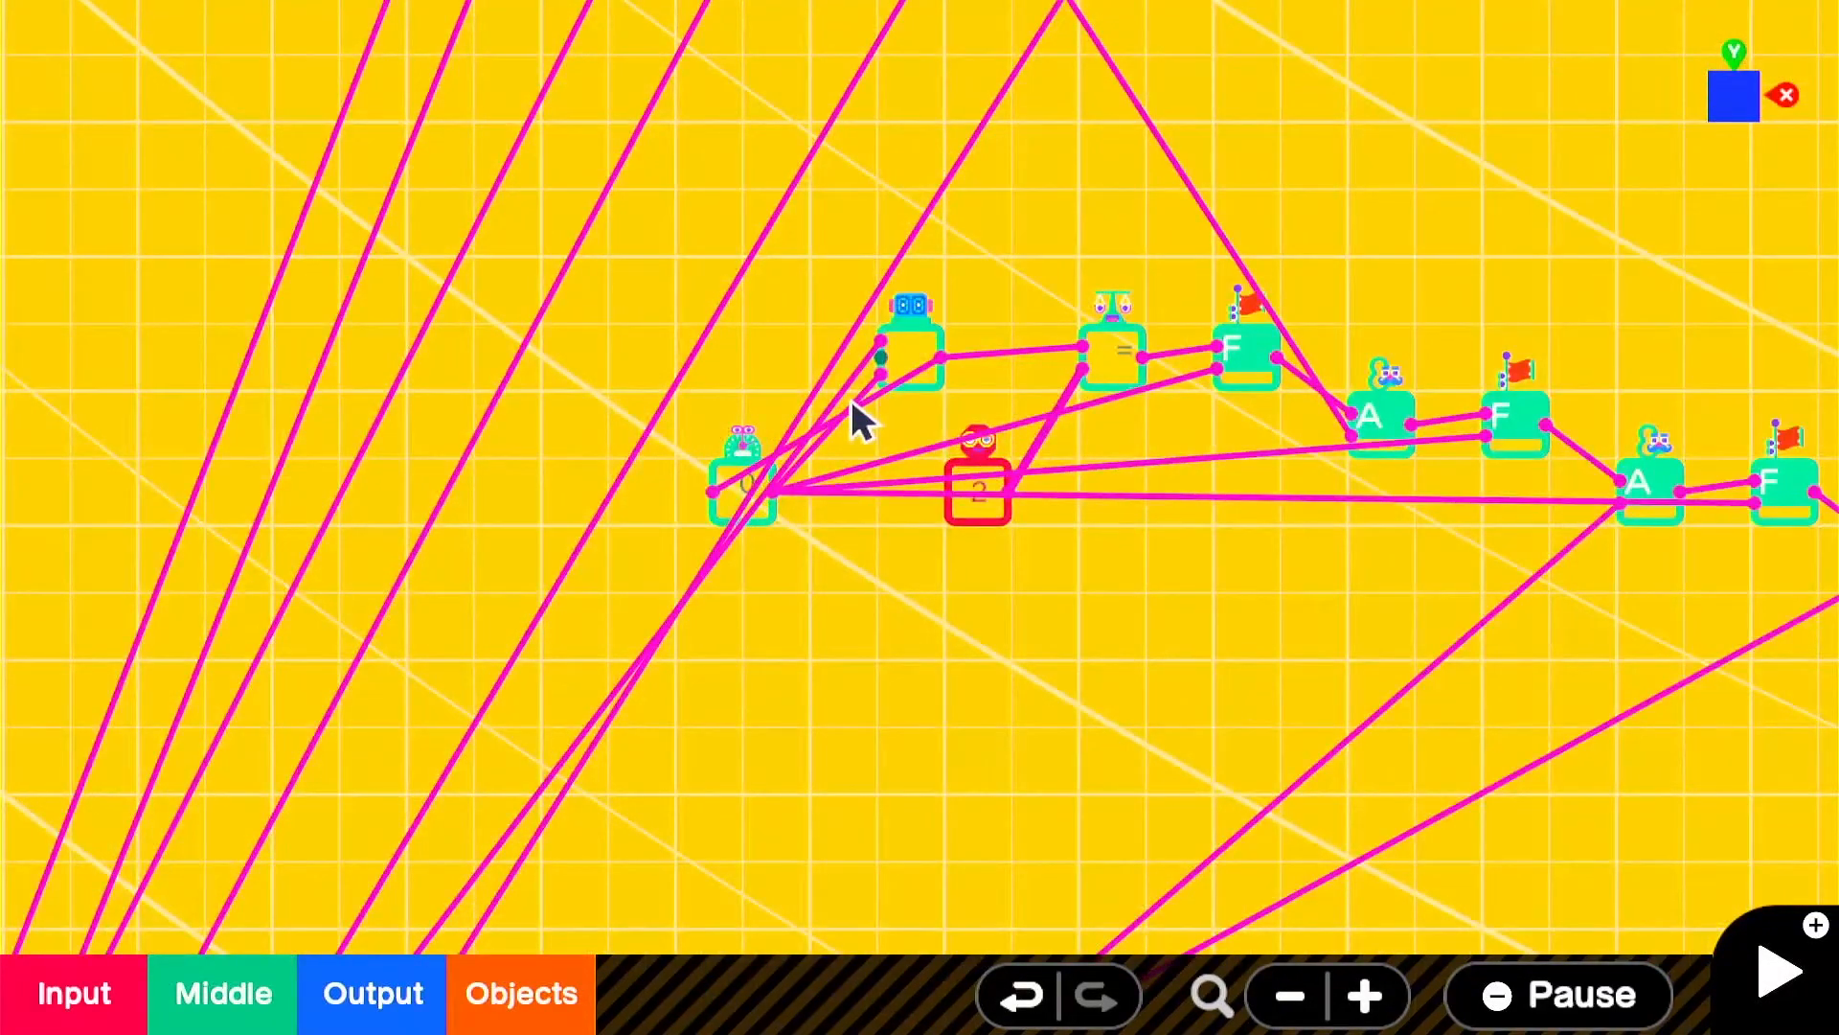
{"action": "scroll", "coordinate": [958, 460], "scroll_direction": "up", "scroll_amount": 3}
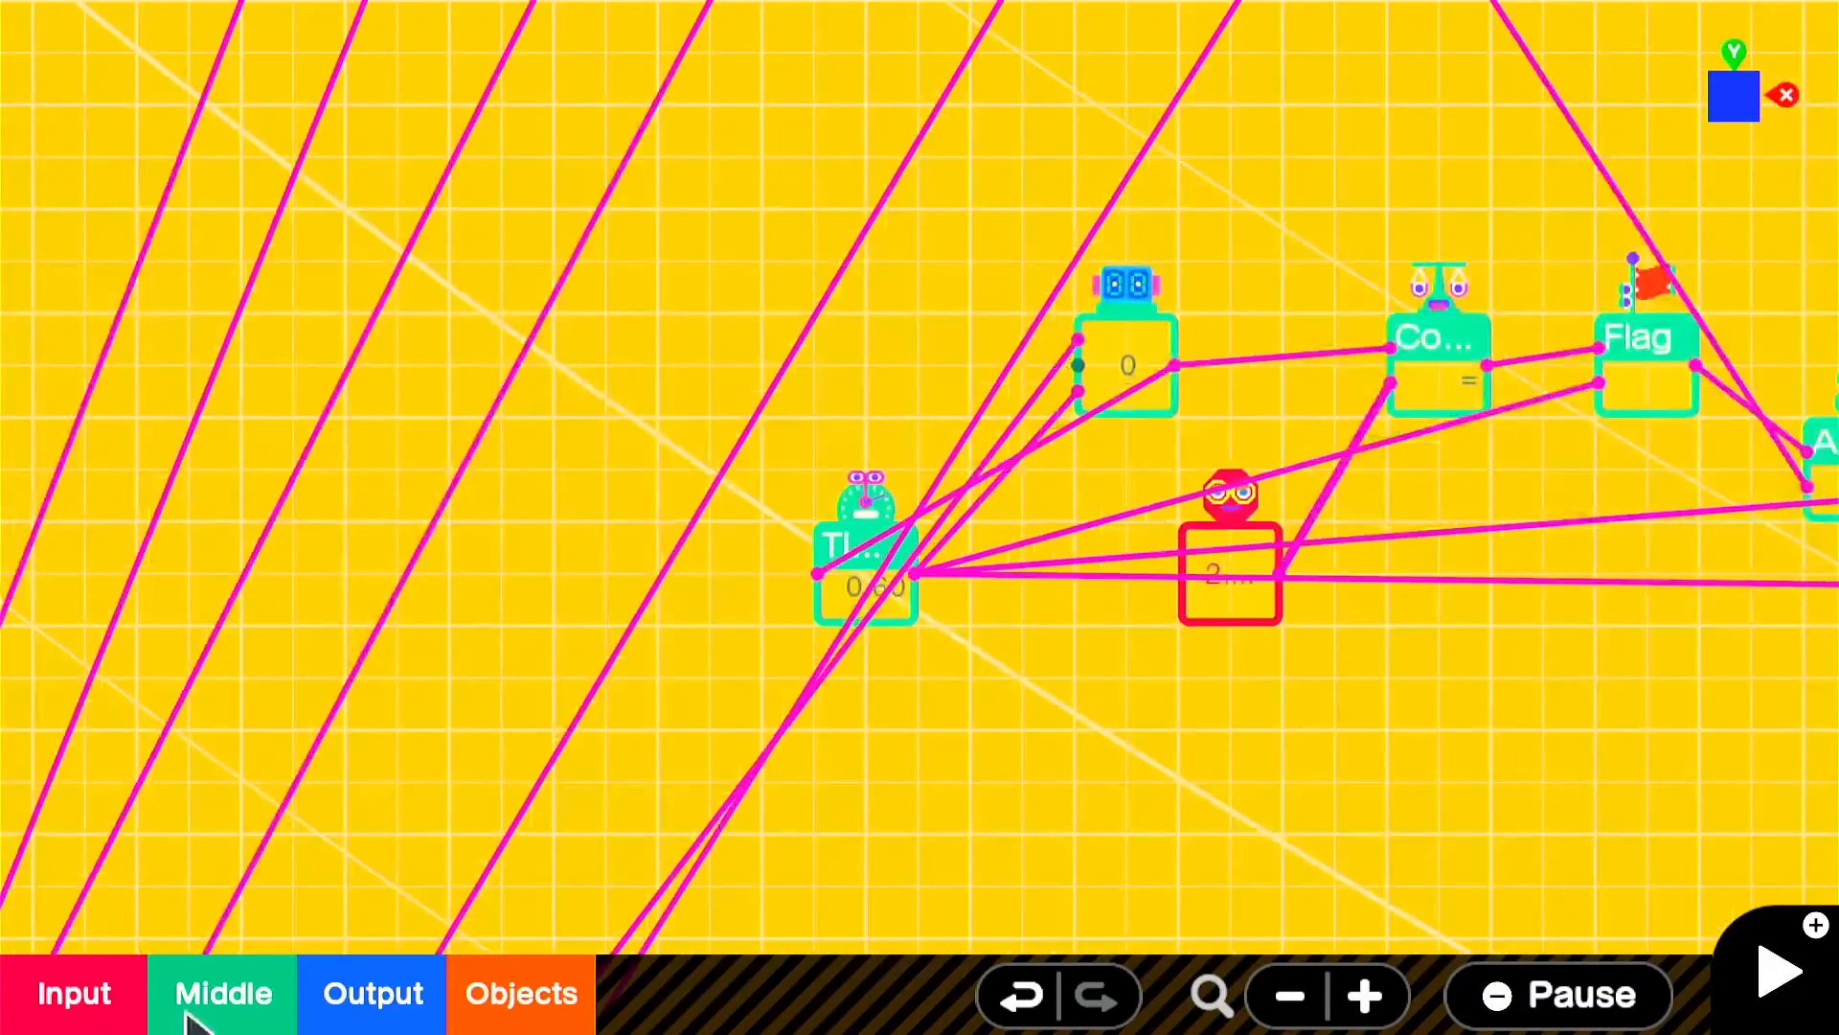
{"action": "left_click", "coordinate": [192, 1013]}
{"action": "left_click", "coordinate": [417, 203]}
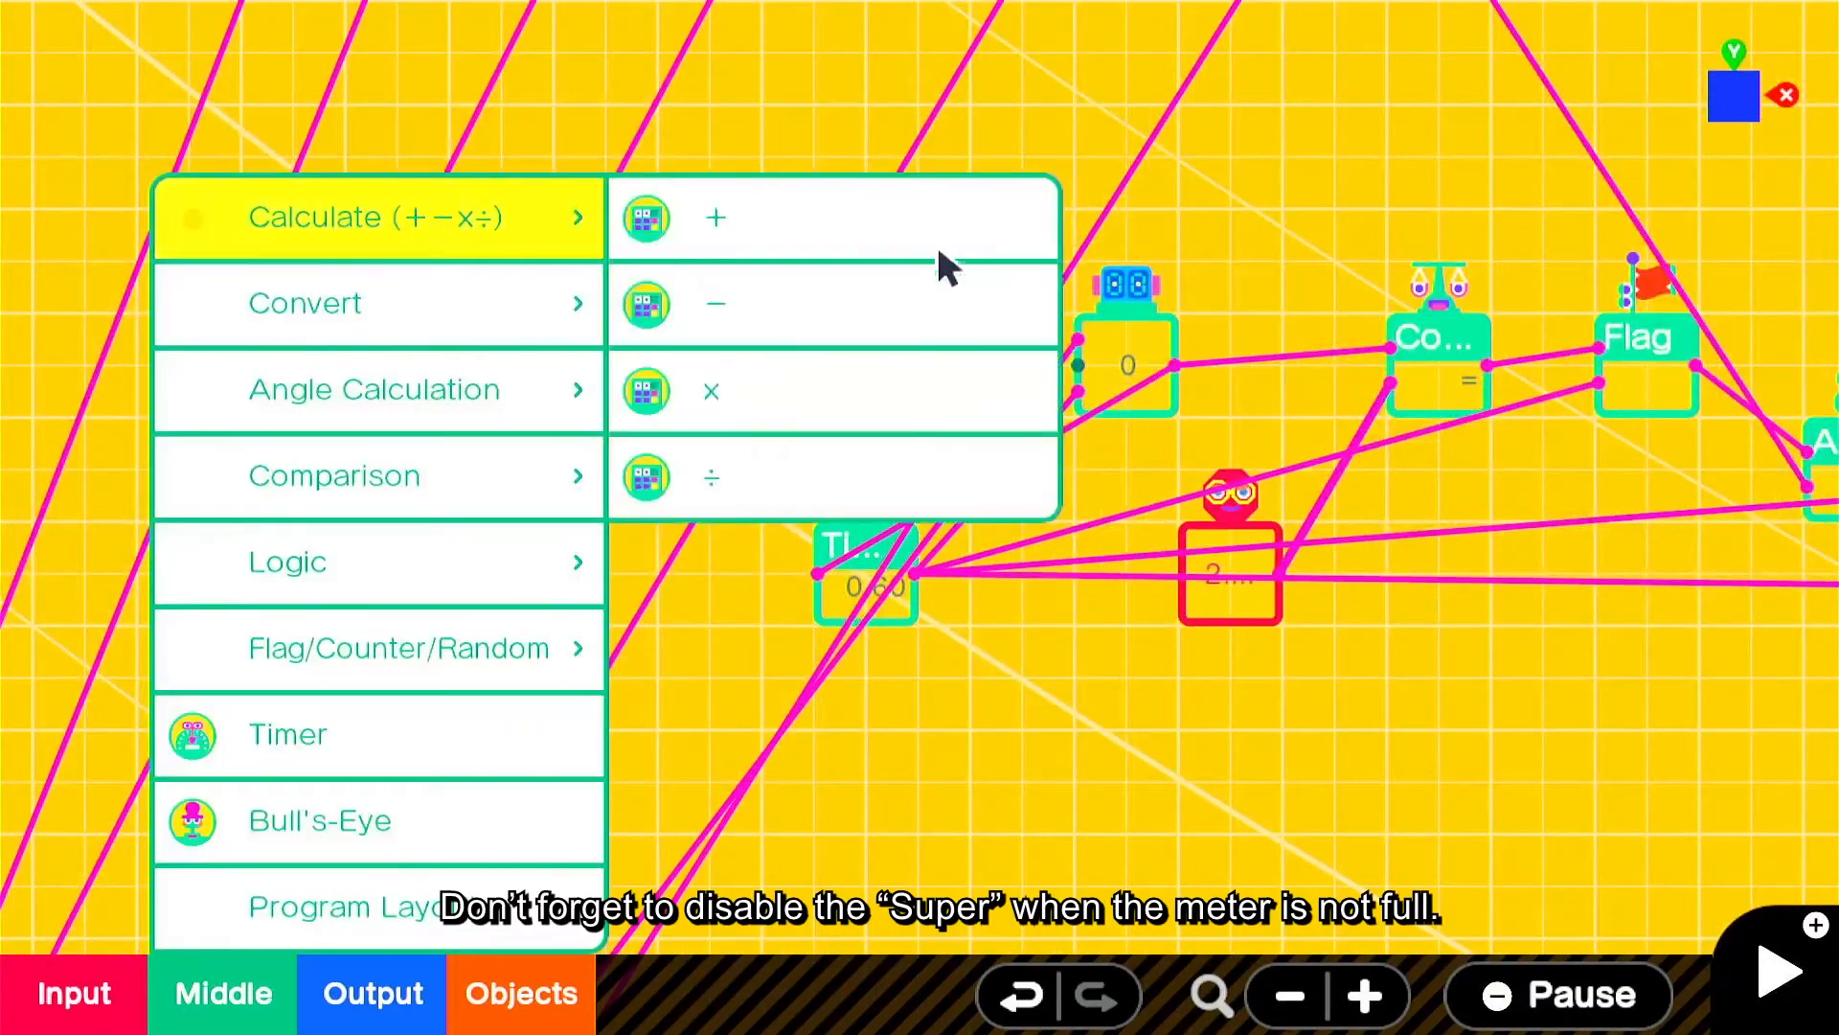
{"action": "left_click", "coordinate": [802, 425]}
{"action": "left_click_drag", "start_coordinate": [896, 590], "coordinate": [796, 444]}
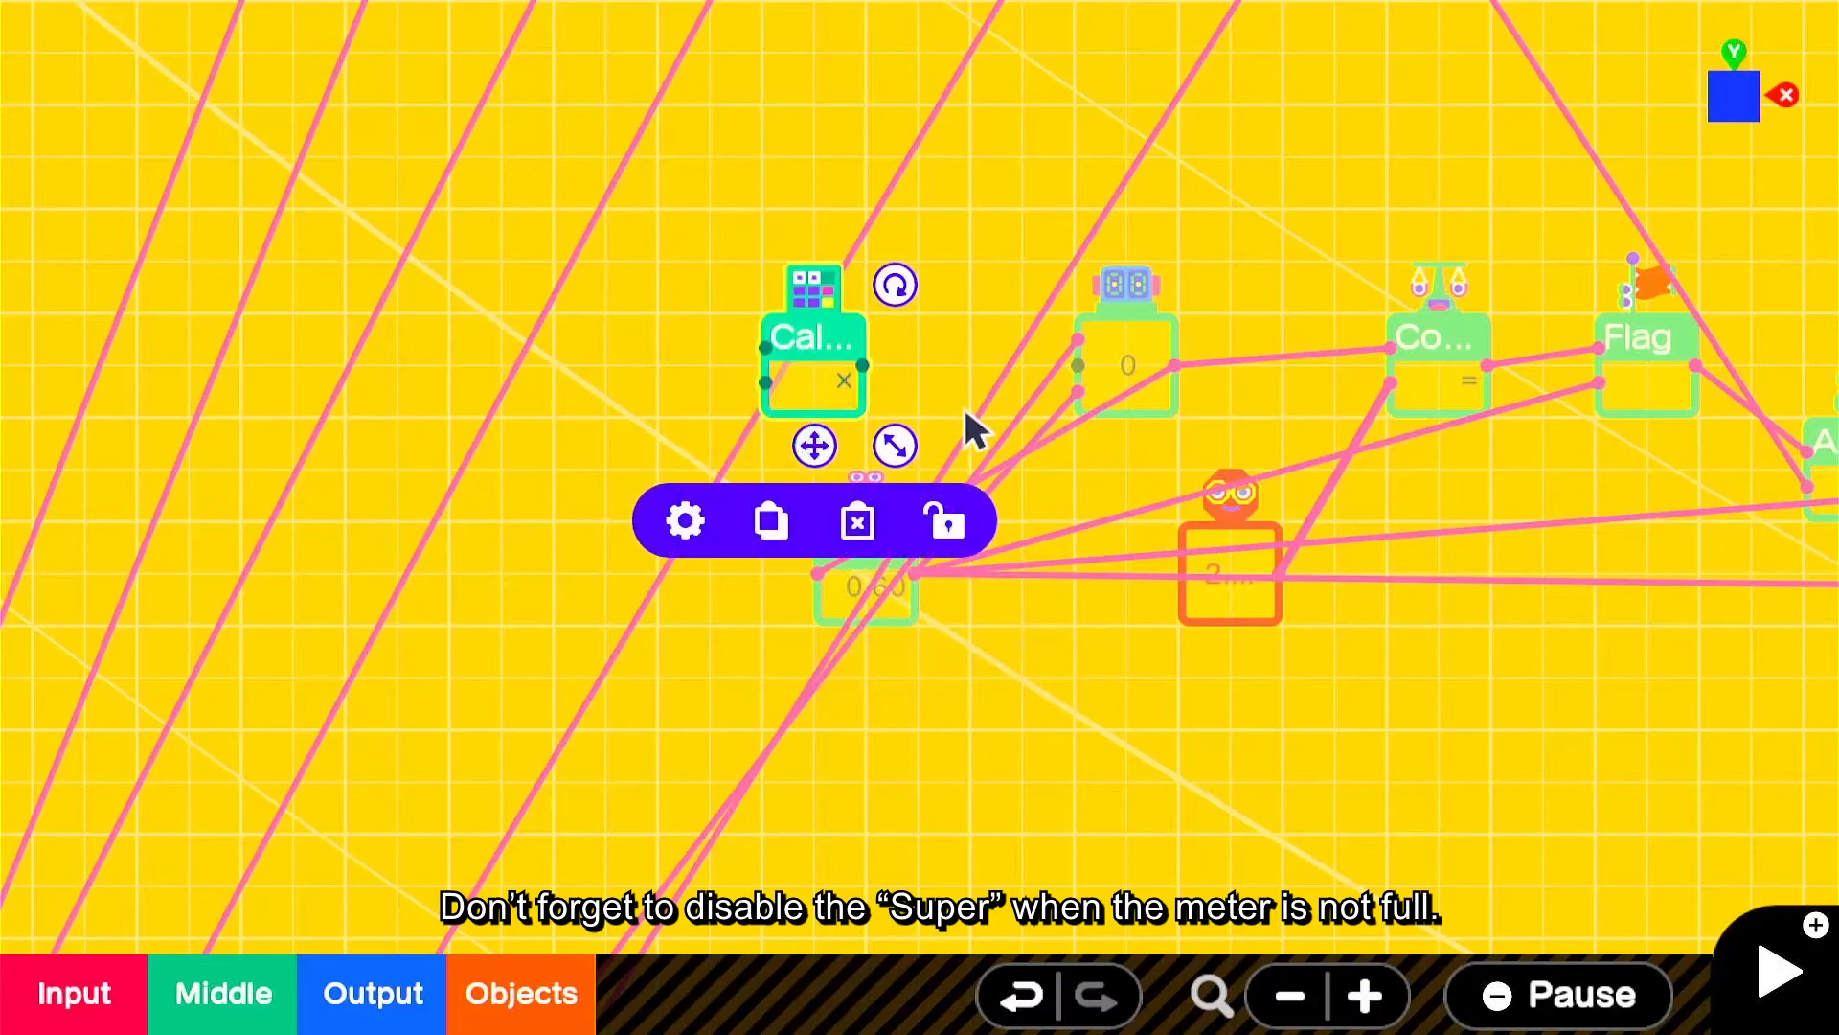
- Delete the wire running from the Y Button to the super command's Counter
{"action": "left_click", "coordinate": [1034, 399]}
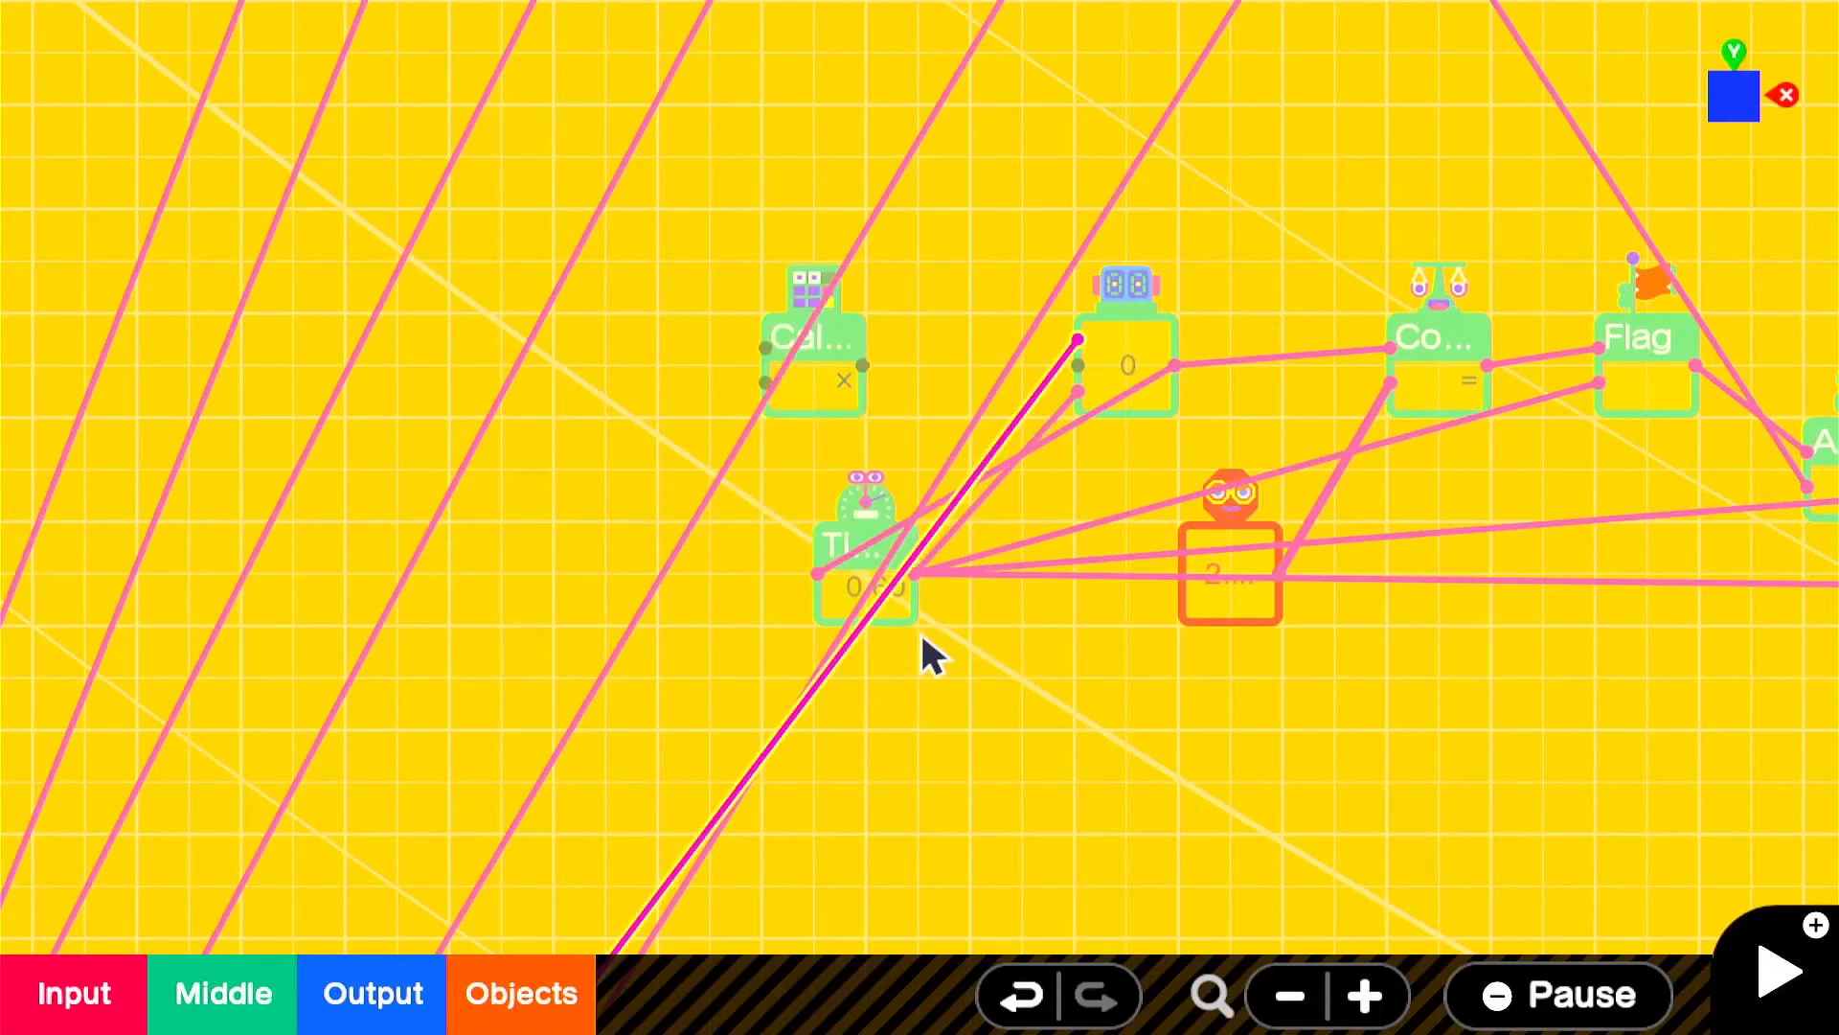
{"action": "scroll", "coordinate": [928, 628], "scroll_direction": "down", "scroll_amount": 4}
{"action": "scroll", "coordinate": [881, 699], "scroll_direction": "down", "scroll_amount": 2}
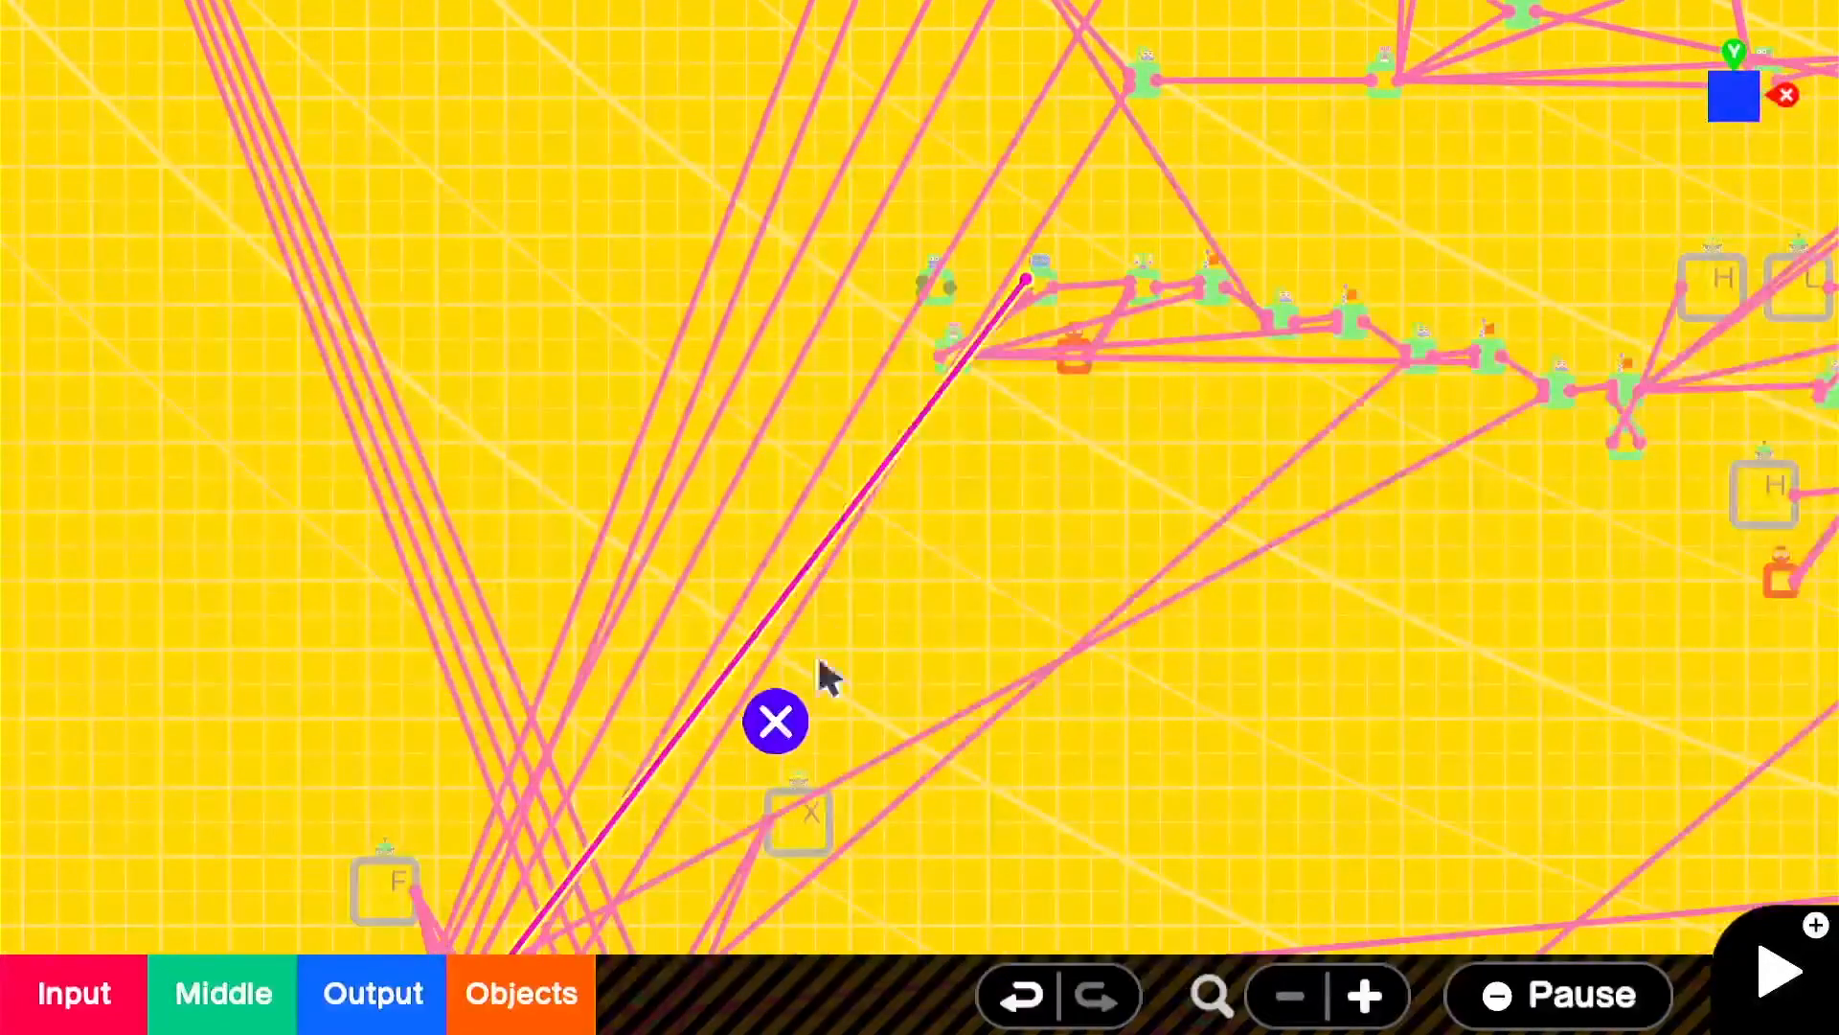
{"action": "left_click", "coordinate": [759, 723]}
- Connect the × Calculate's output to the Counter's first input and the Y Button's output to the Calculate's second input
{"action": "scroll", "coordinate": [994, 239], "scroll_direction": "up", "scroll_amount": 5}
{"action": "scroll", "coordinate": [990, 156], "scroll_direction": "up", "scroll_amount": 4}
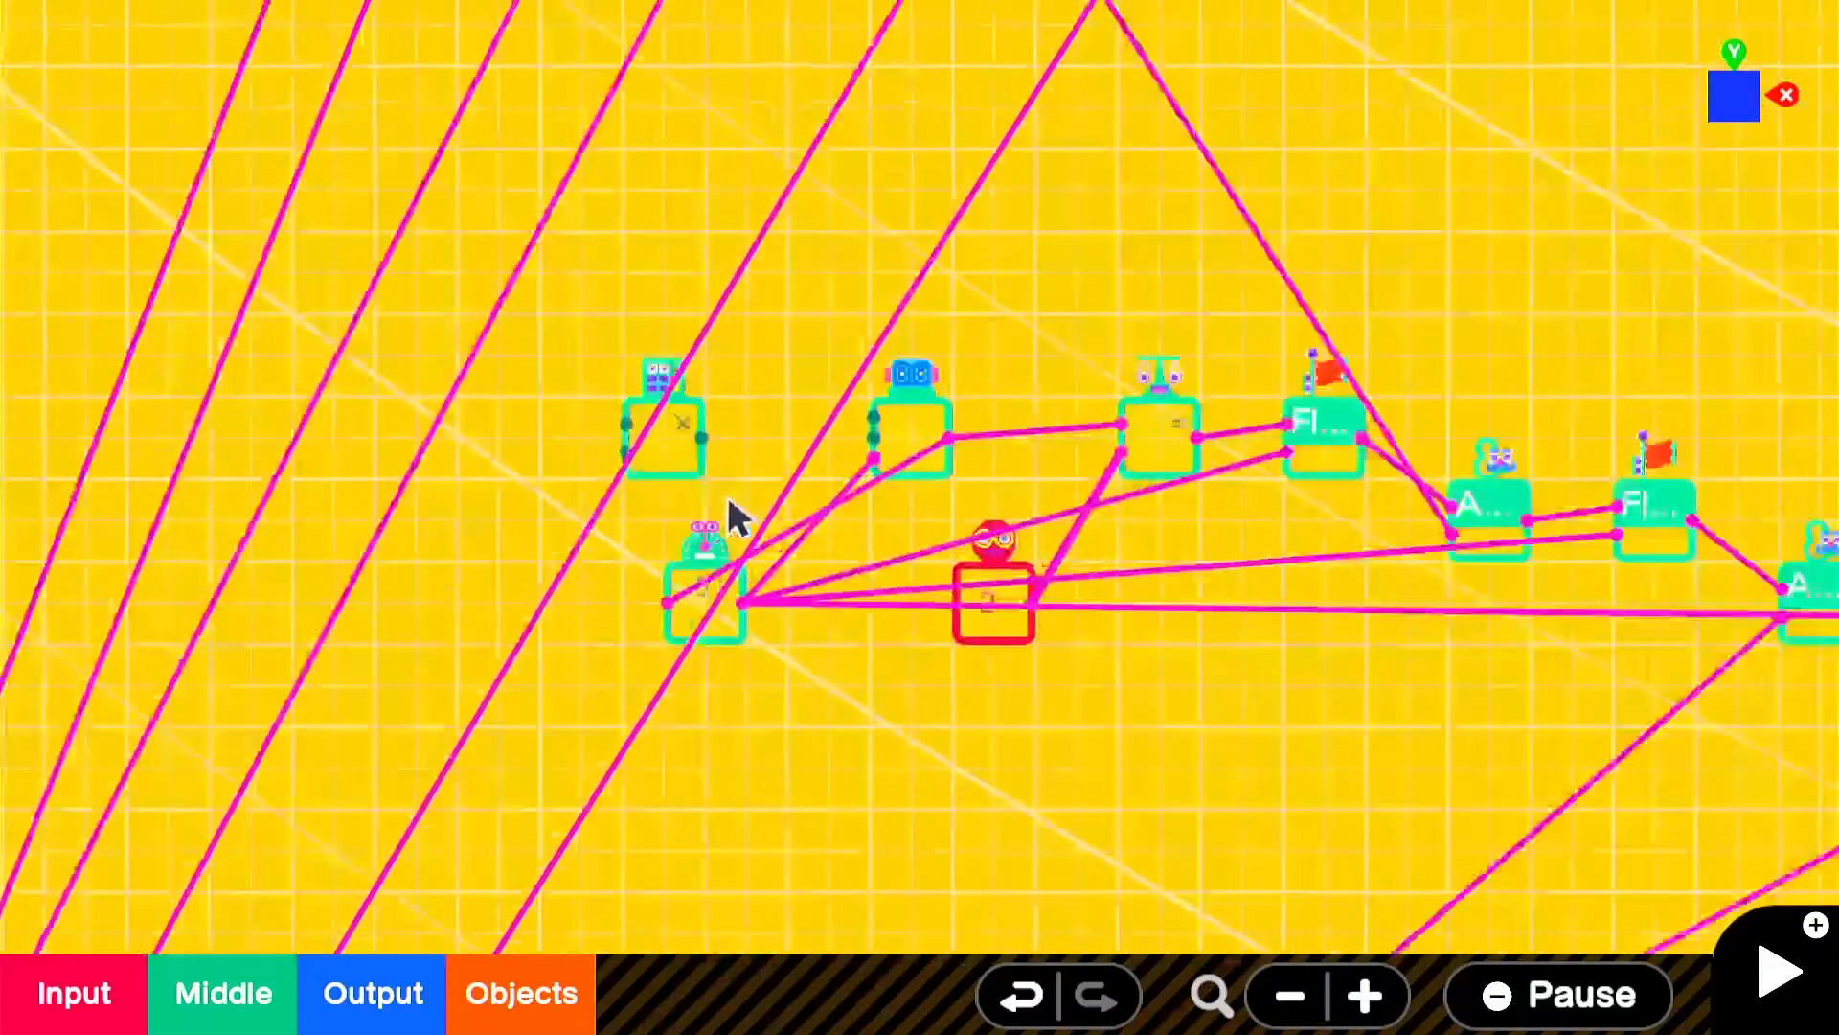
{"action": "scroll", "coordinate": [728, 508], "scroll_direction": "up", "scroll_amount": 1}
{"action": "scroll", "coordinate": [598, 447], "scroll_direction": "down", "scroll_amount": 2}
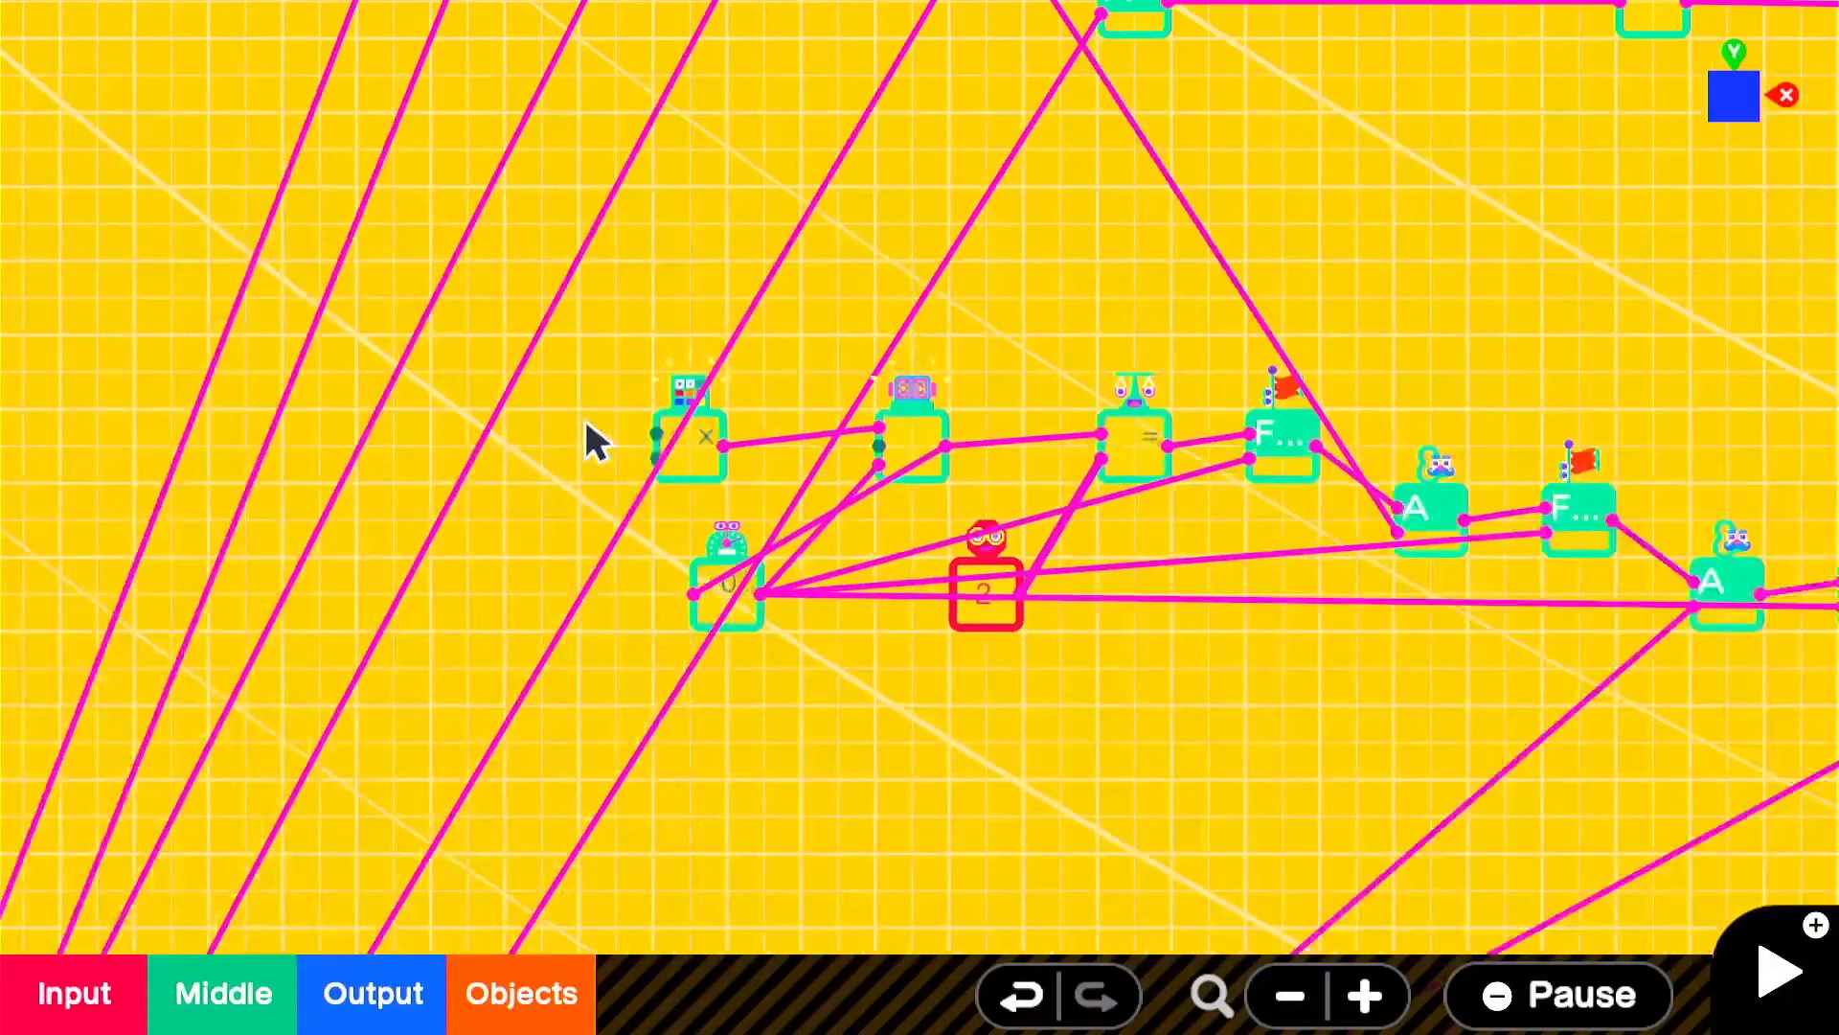
{"action": "left_click_drag", "start_coordinate": [586, 424], "coordinate": [902, 140]}
{"action": "scroll", "coordinate": [898, 148], "scroll_direction": "down", "scroll_amount": 1}
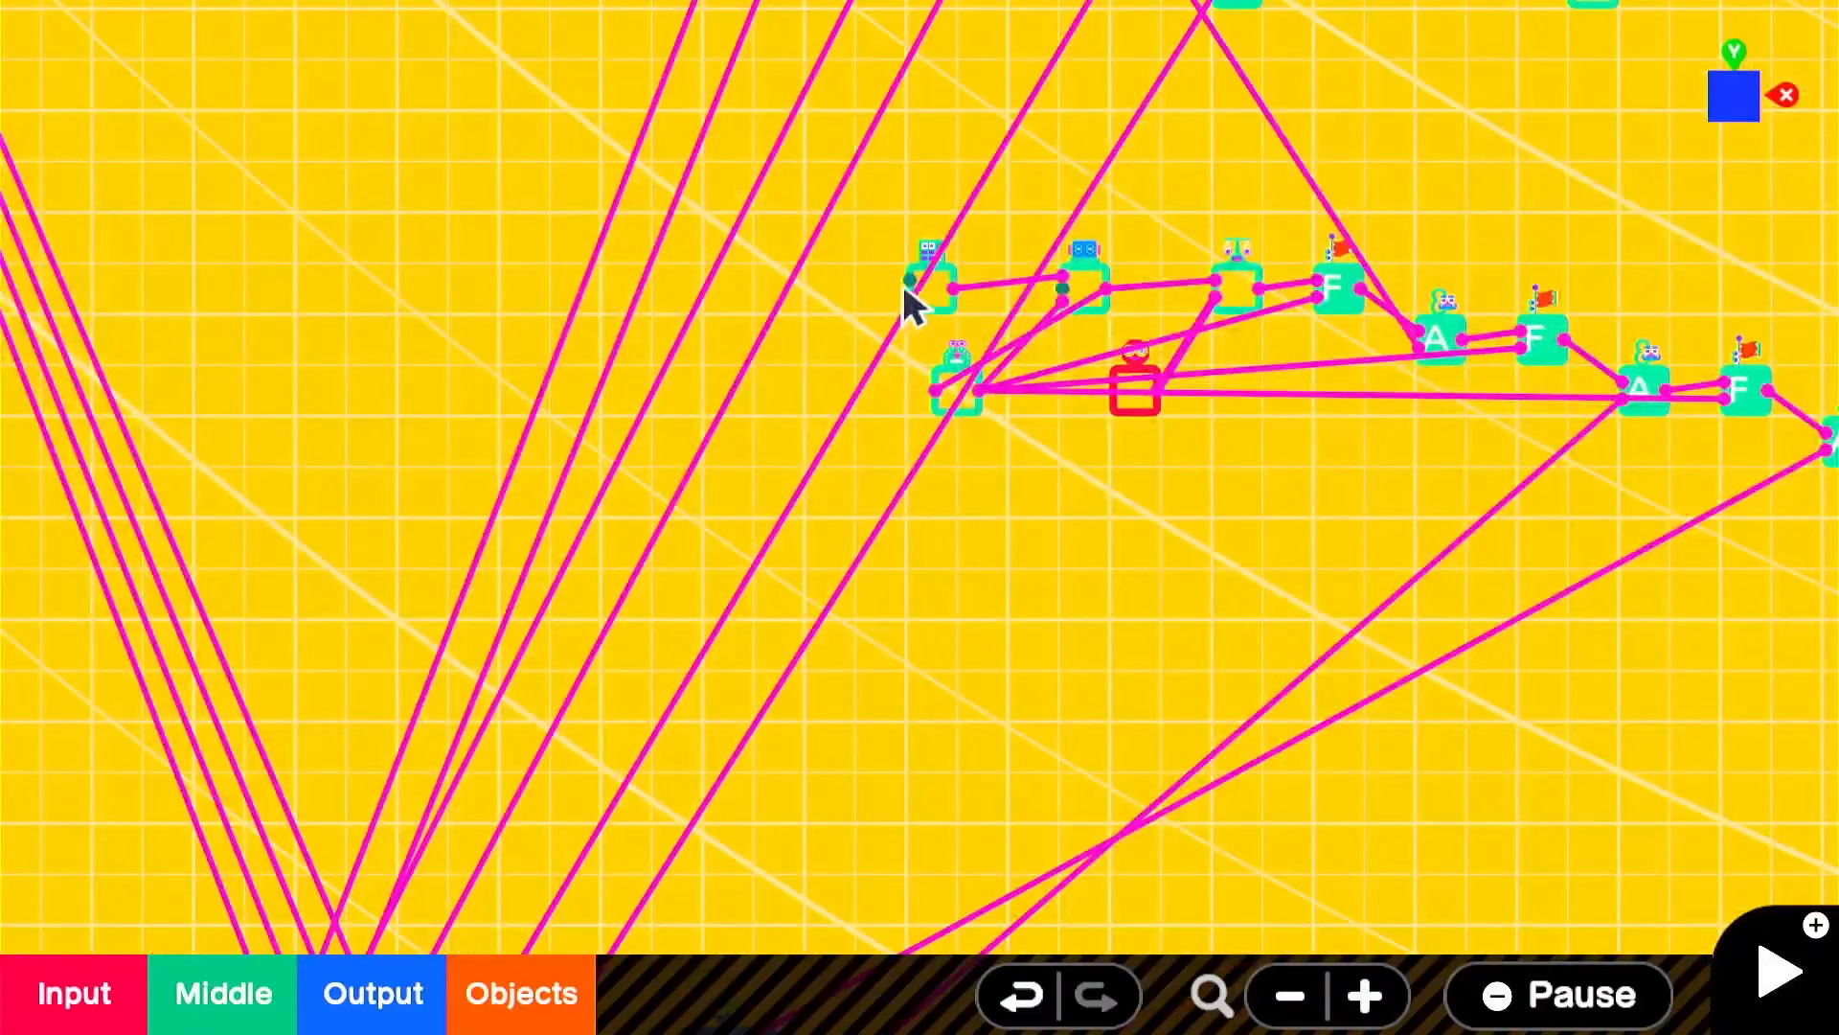
{"action": "left_click_drag", "start_coordinate": [903, 287], "coordinate": [475, 701]}
- Connect the super meter's ≥ Comparison output to Input 1 of the × Calculate and run the game to test the super
{"action": "left_click_drag", "start_coordinate": [1199, 160], "coordinate": [780, 1001]}
{"action": "left_click_drag", "start_coordinate": [884, 370], "coordinate": [621, 574]}
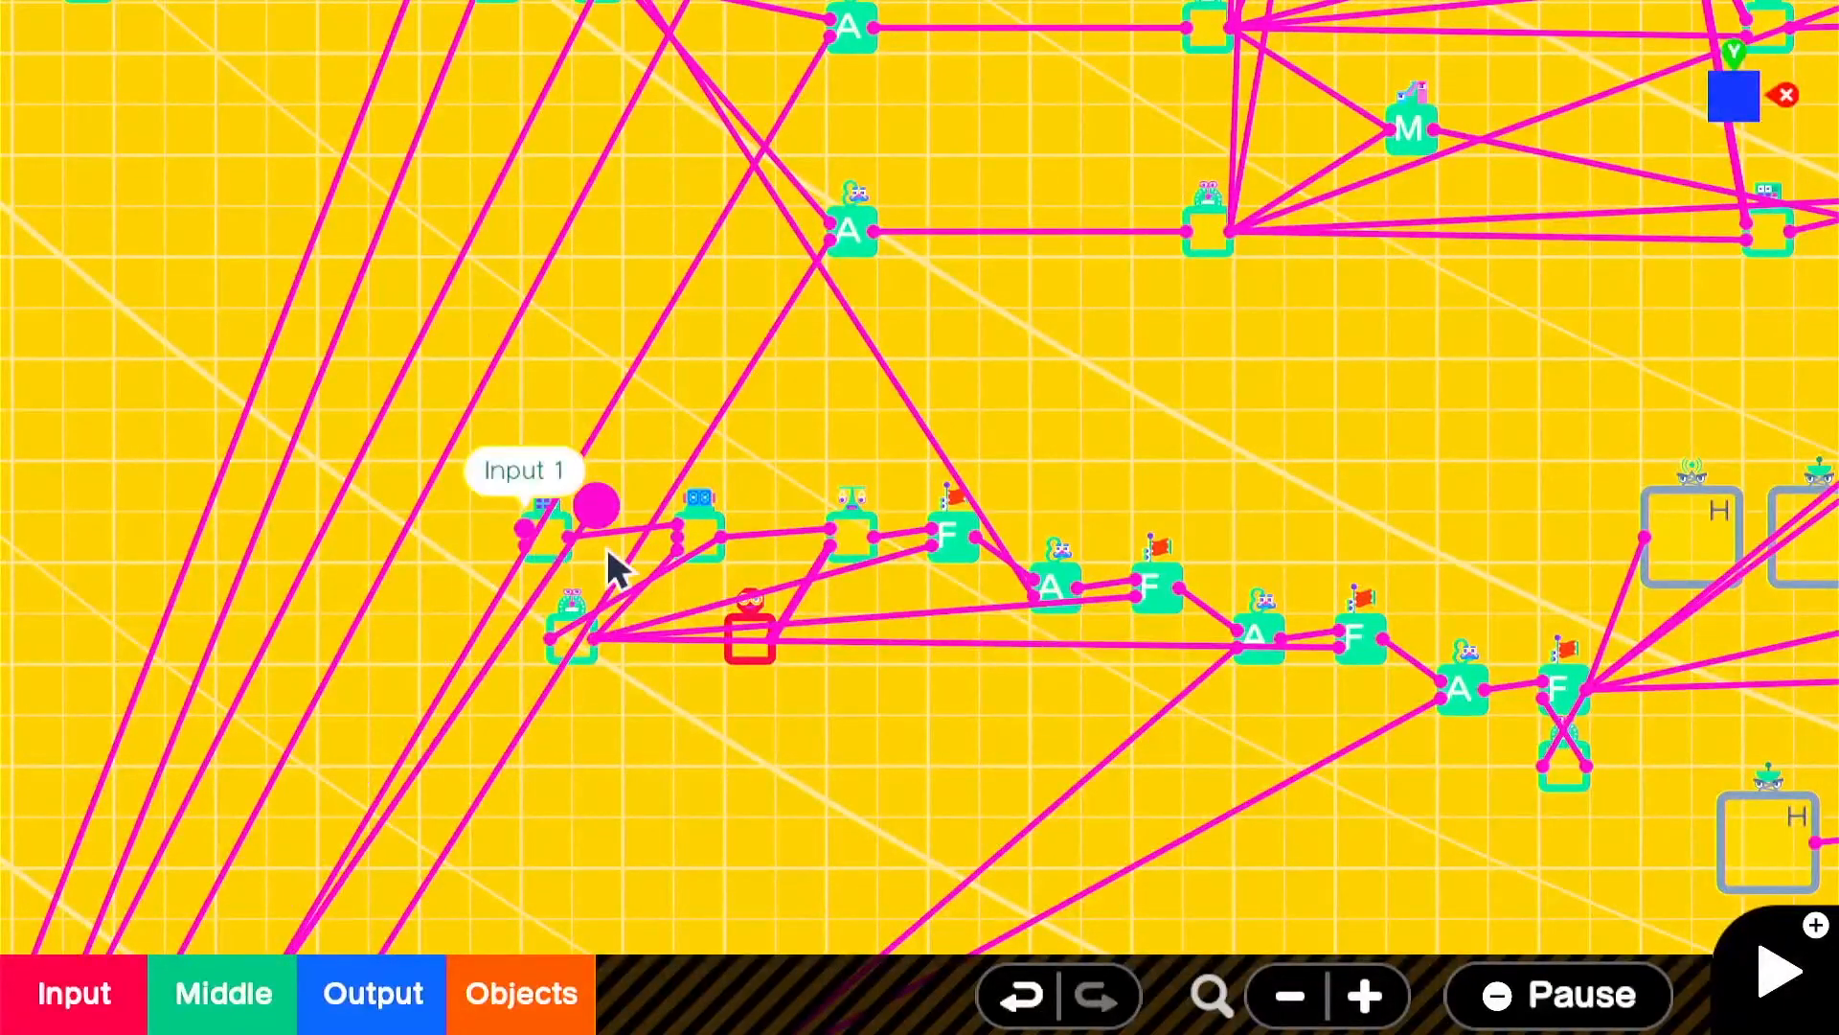
{"action": "left_click_drag", "start_coordinate": [1428, 399], "coordinate": [1047, 579]}
{"action": "scroll", "coordinate": [1043, 567], "scroll_direction": "down", "scroll_amount": 1}
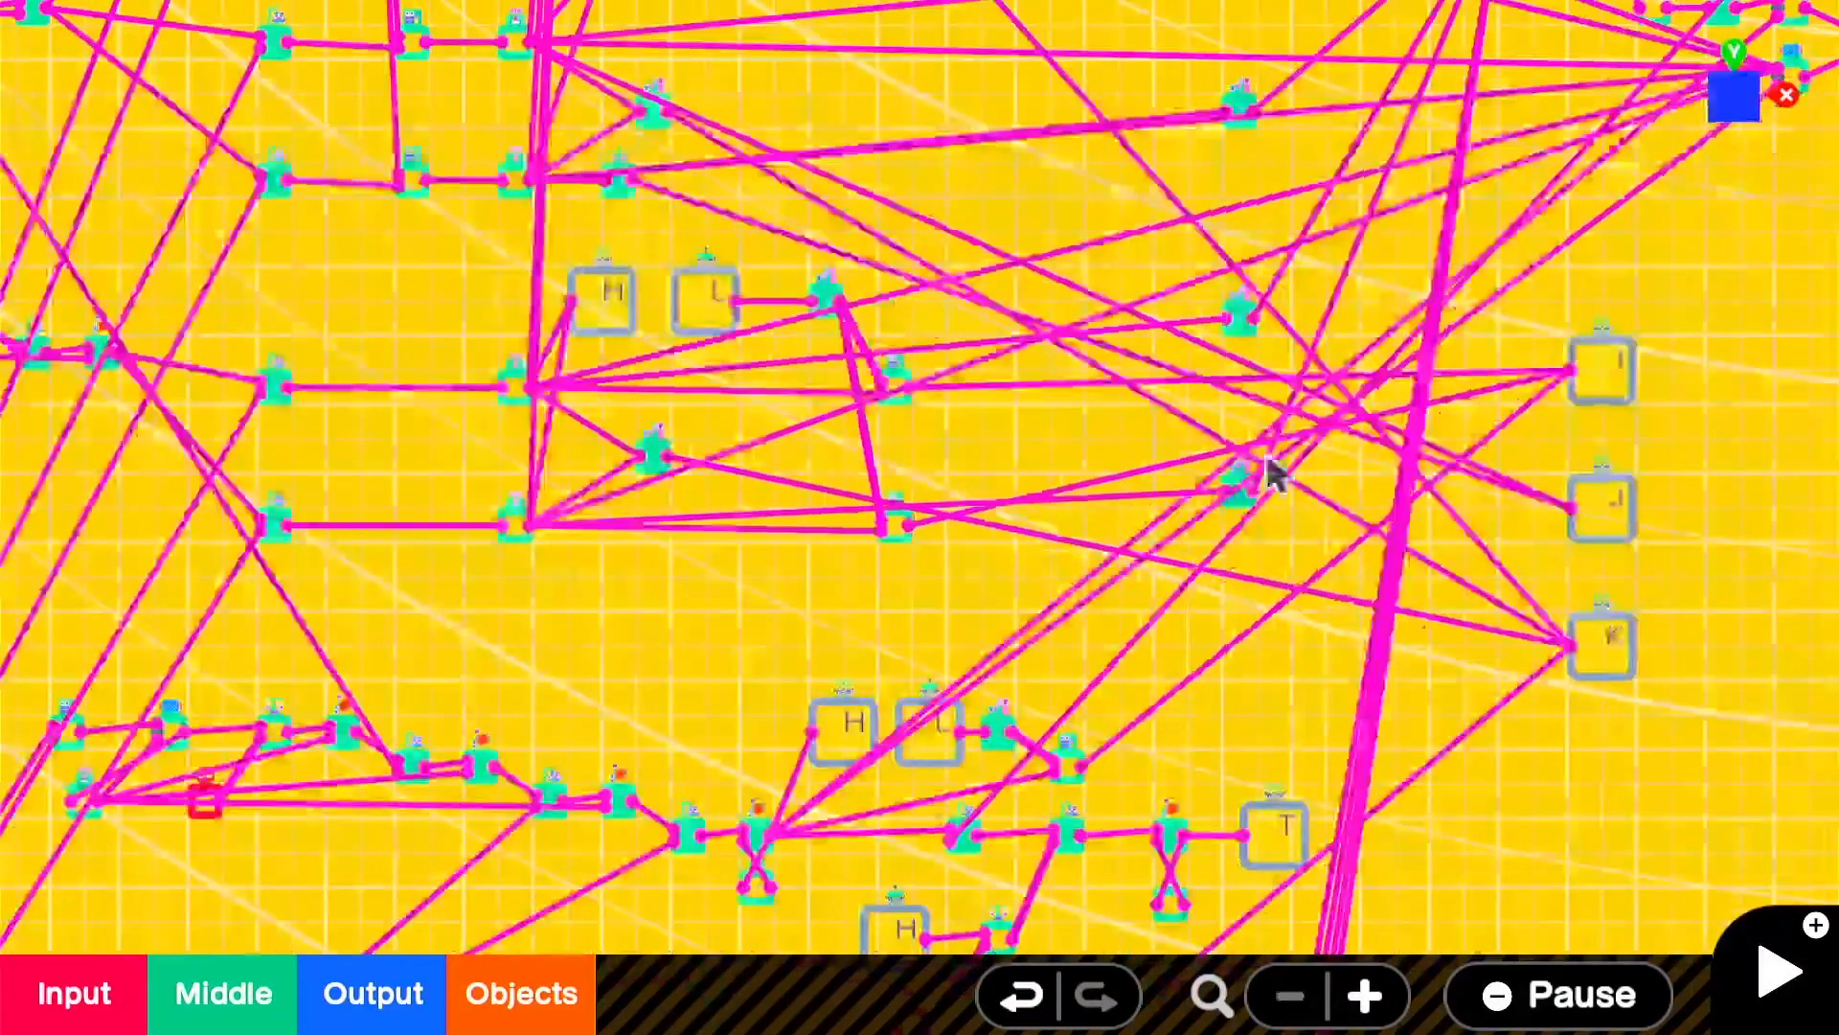
{"action": "left_click_drag", "start_coordinate": [1485, 364], "coordinate": [972, 569]}
{"action": "left_click_drag", "start_coordinate": [1449, 333], "coordinate": [216, 580]}
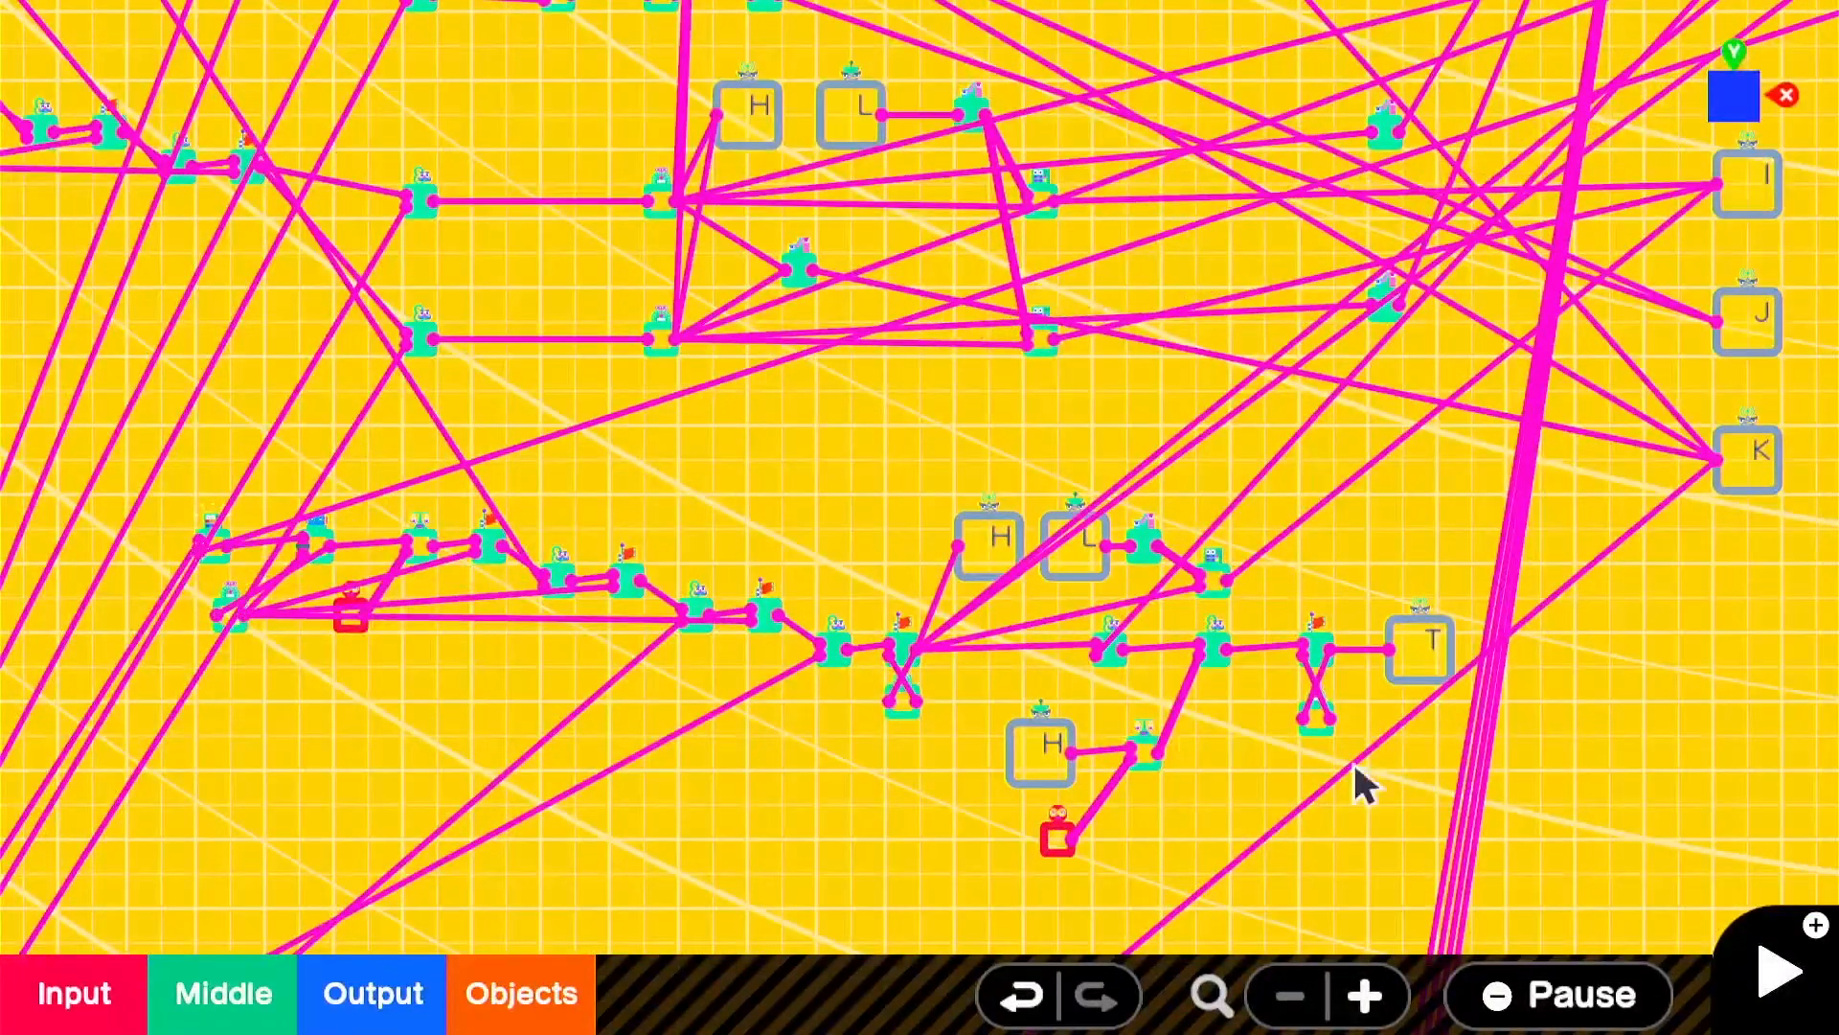
{"action": "left_click", "coordinate": [1768, 963]}
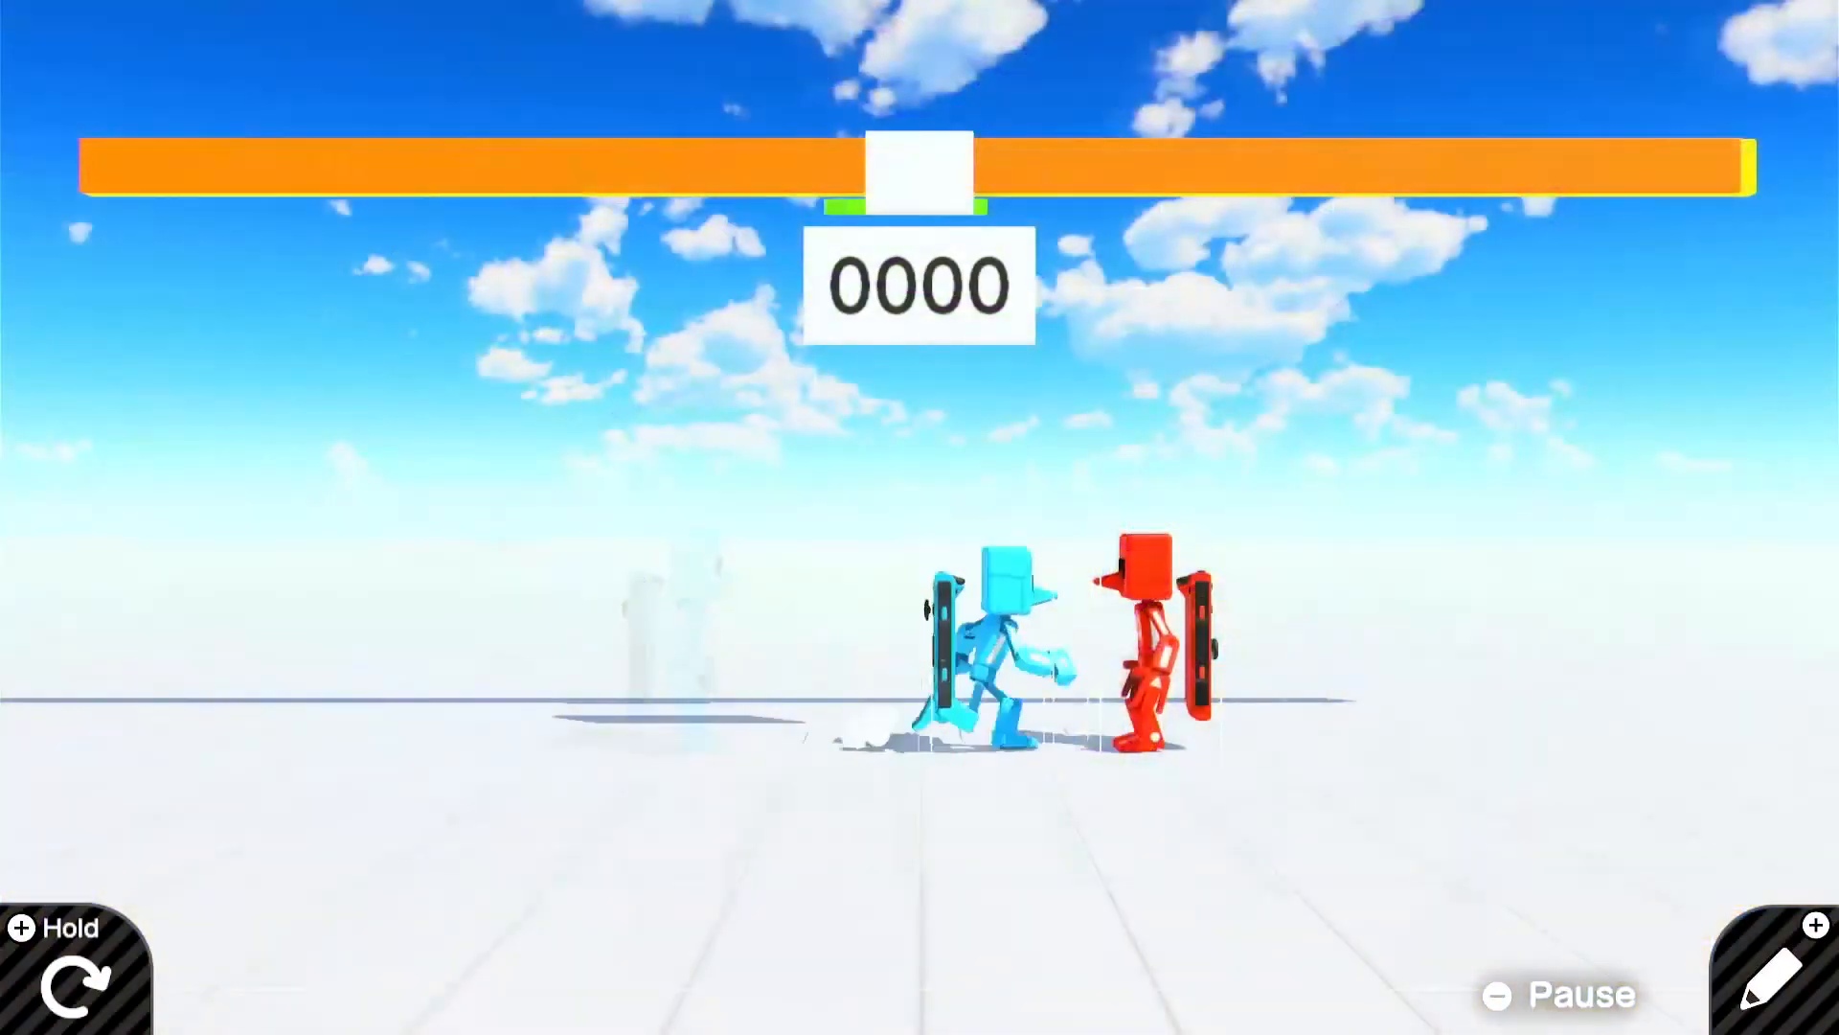